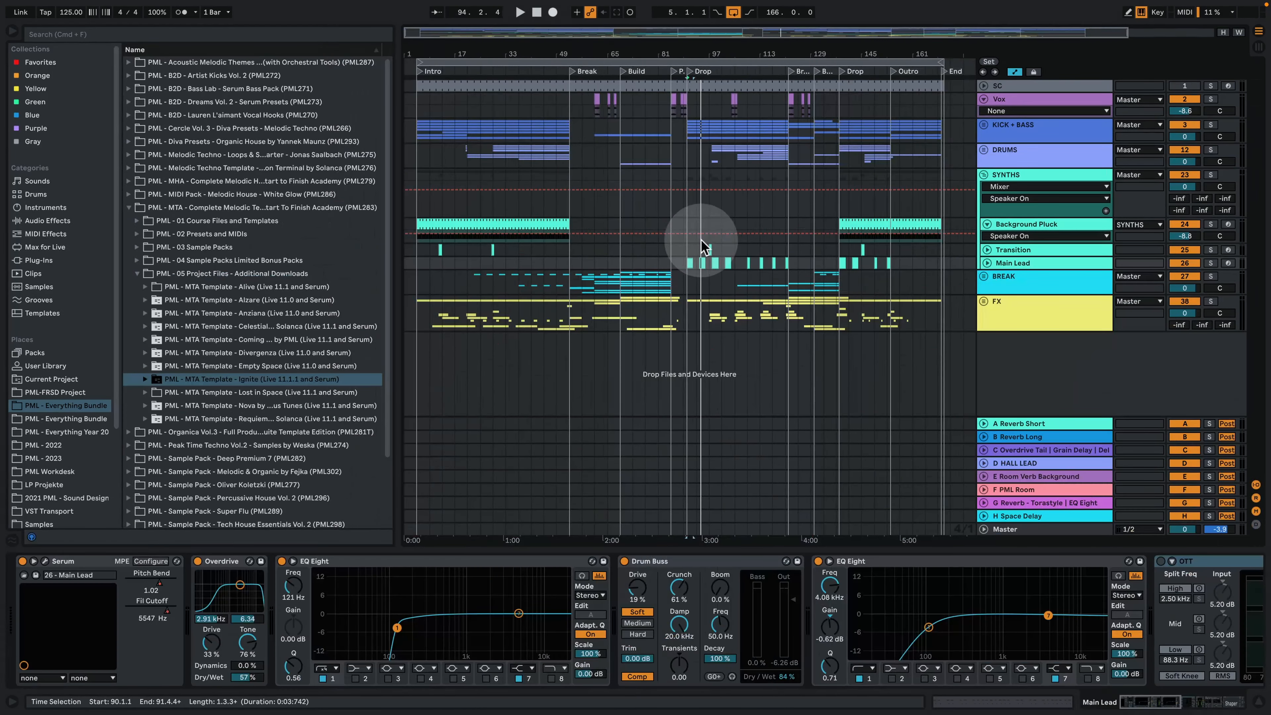
Step: Play the arrangement from the Intro, jumping ahead to bars 29, 53 and 69 and to the first Drop
click(418, 96)
key(space)
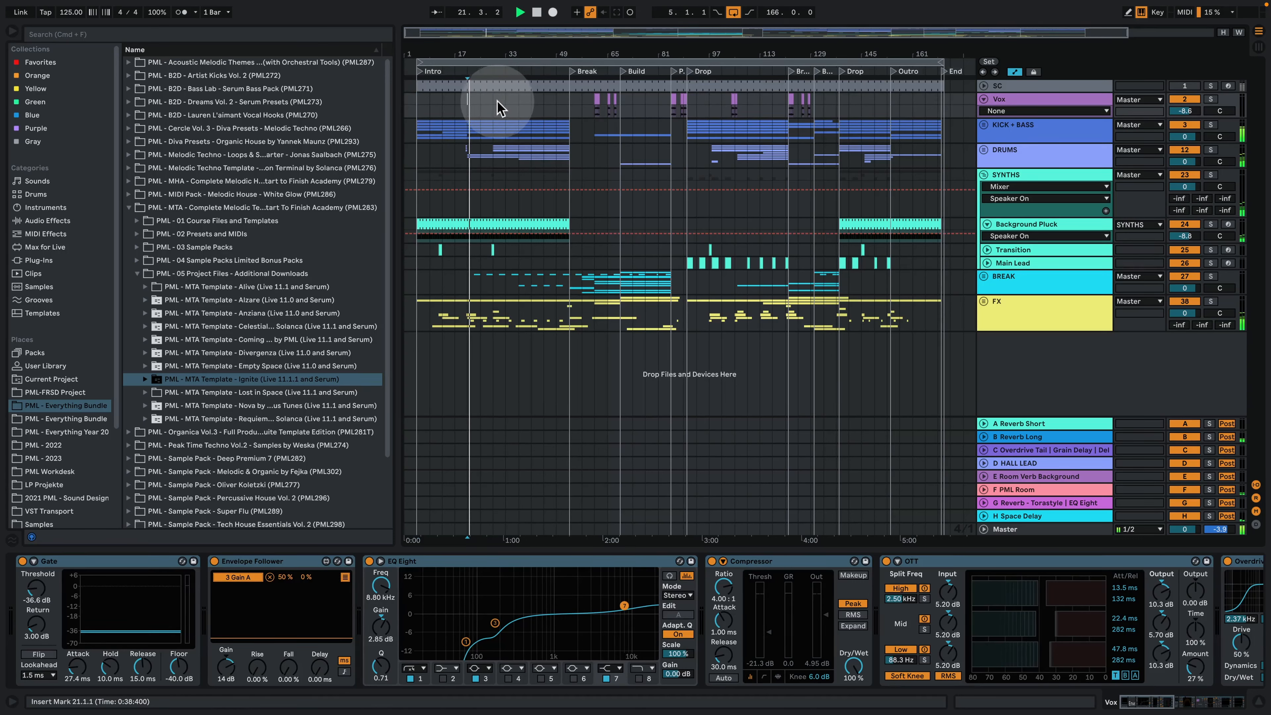
click(495, 128)
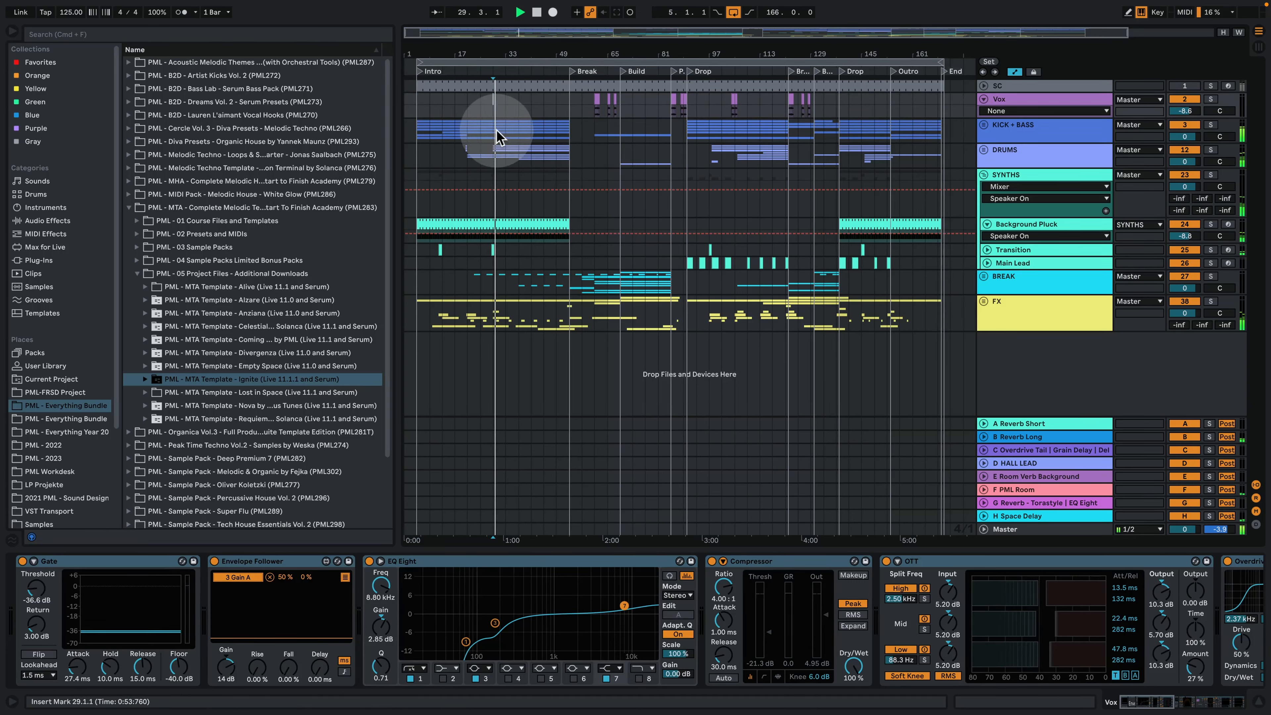
click(571, 109)
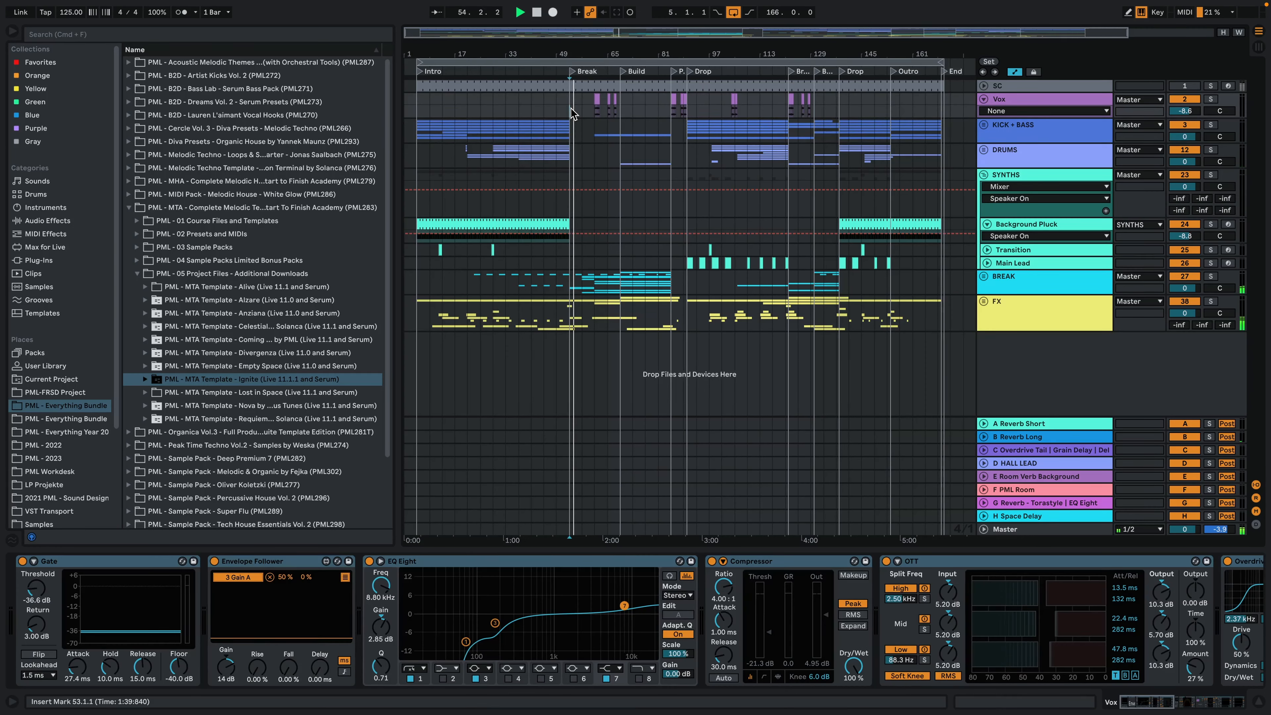
click(619, 104)
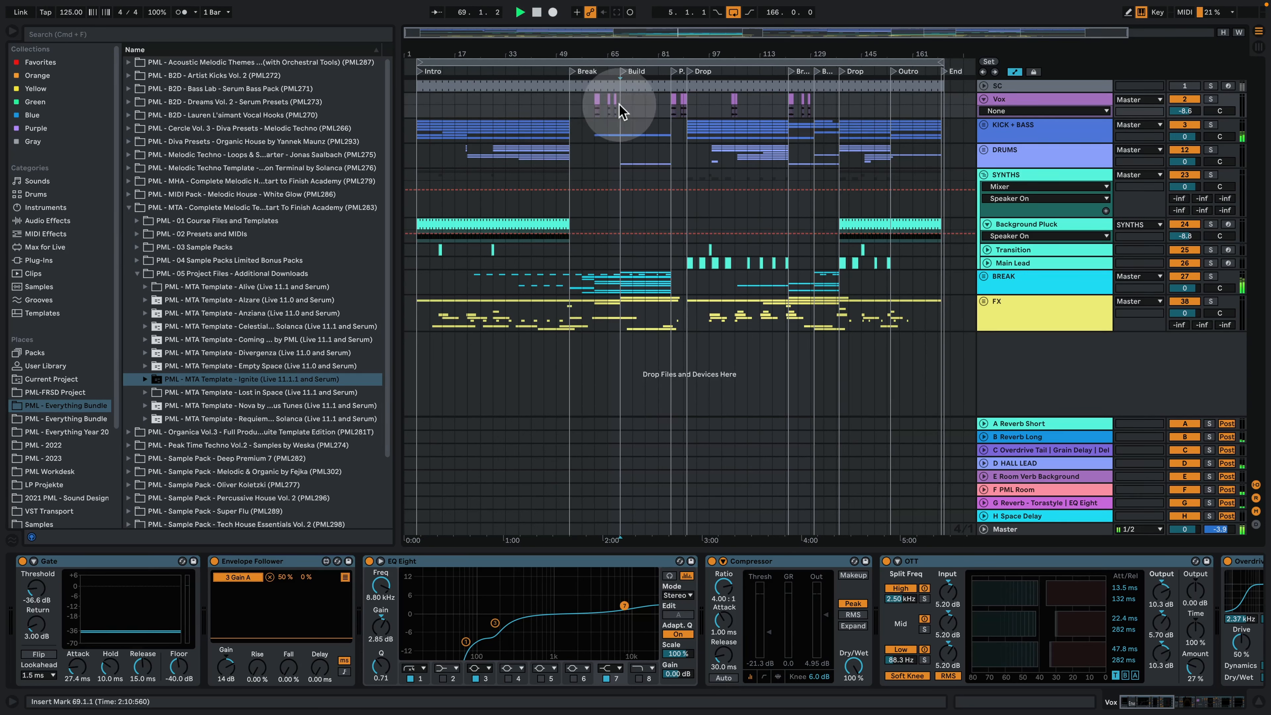
key(space)
click(689, 105)
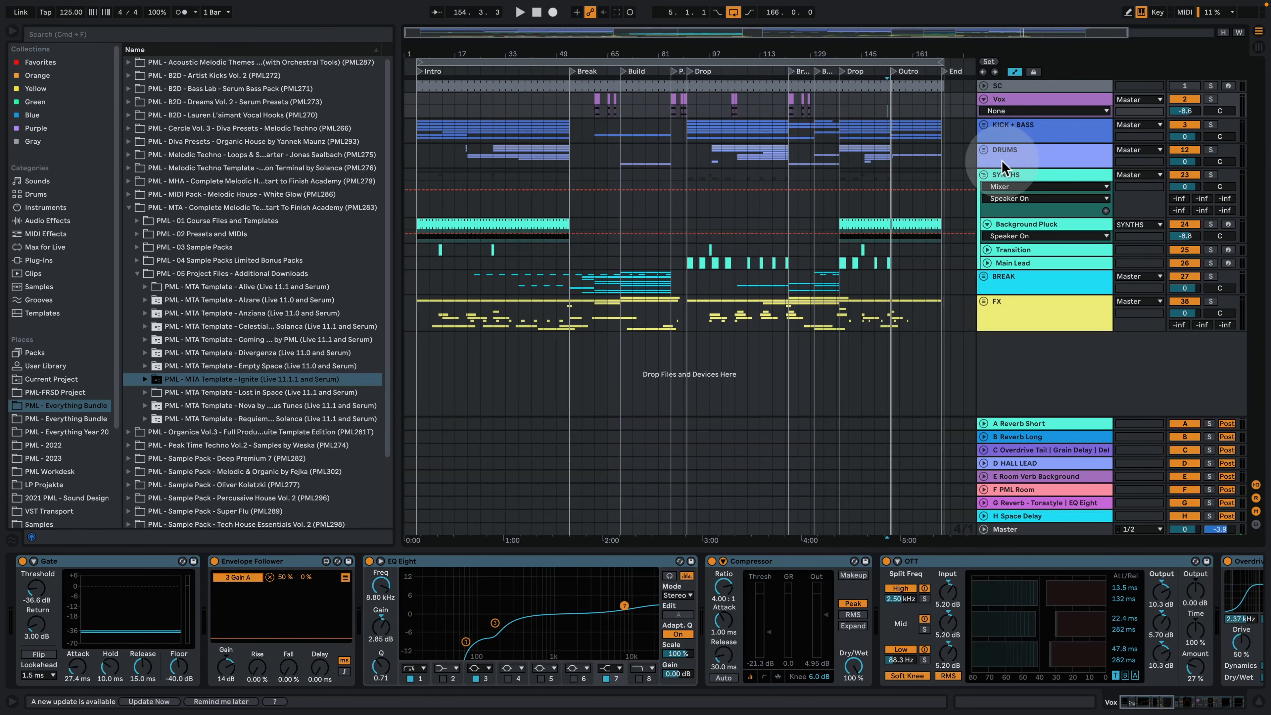
Step: Unfold the KICK + BASS group, solo it and audition it at the start of the Outro
click(1006, 129)
click(983, 125)
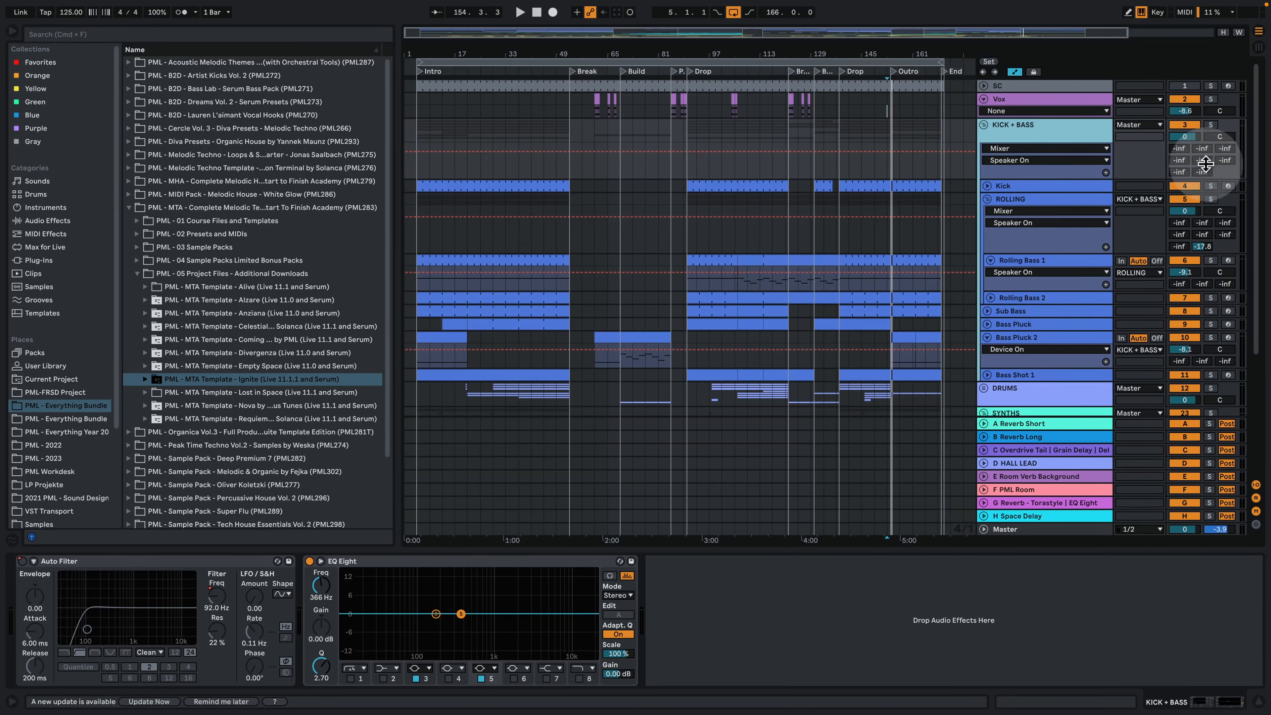
click(1210, 124)
key(space)
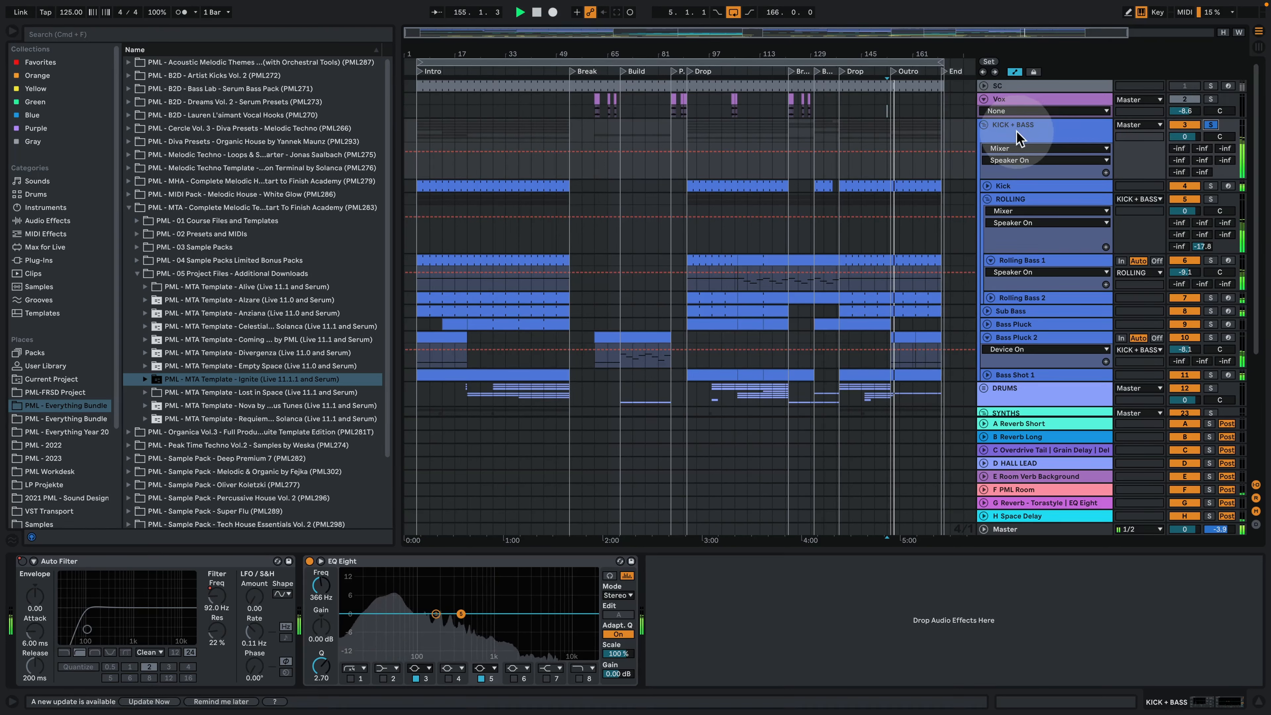
key(space)
Step: Solo the DRUMS group, audition it from bar 117 and fold the KICK + BASS group
scroll(933, 224, down, 5)
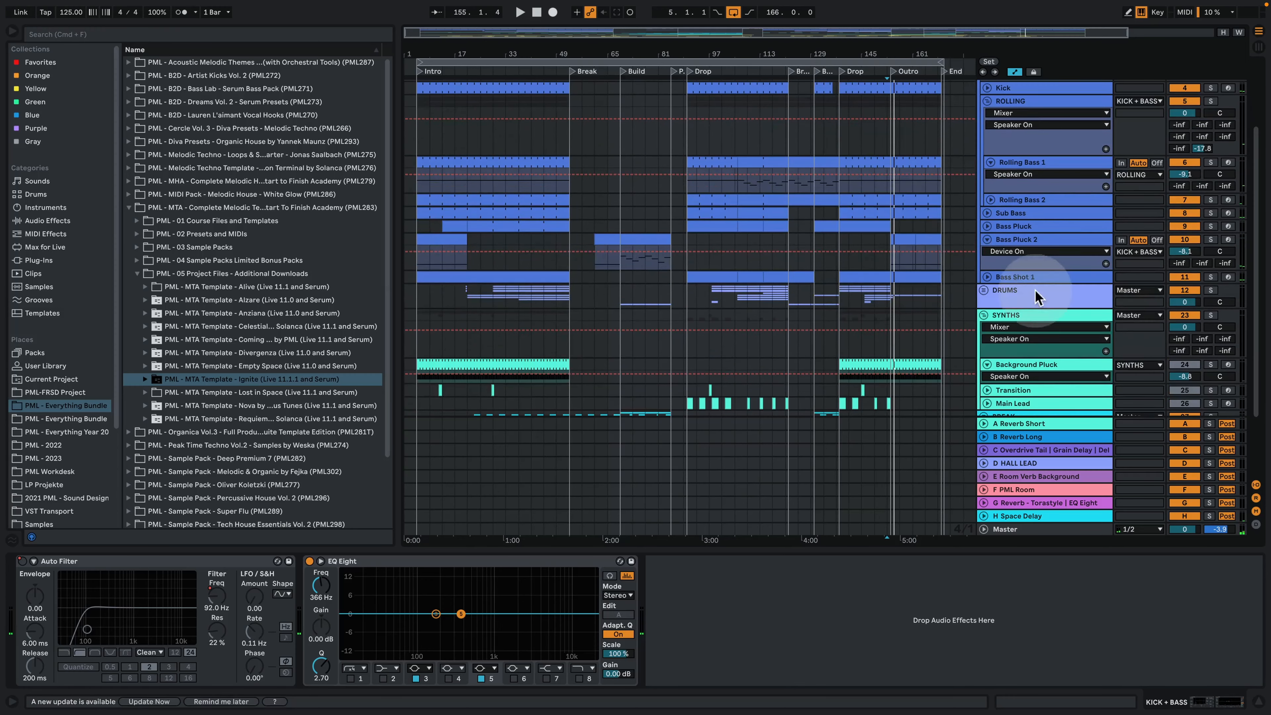
click(834, 293)
click(769, 290)
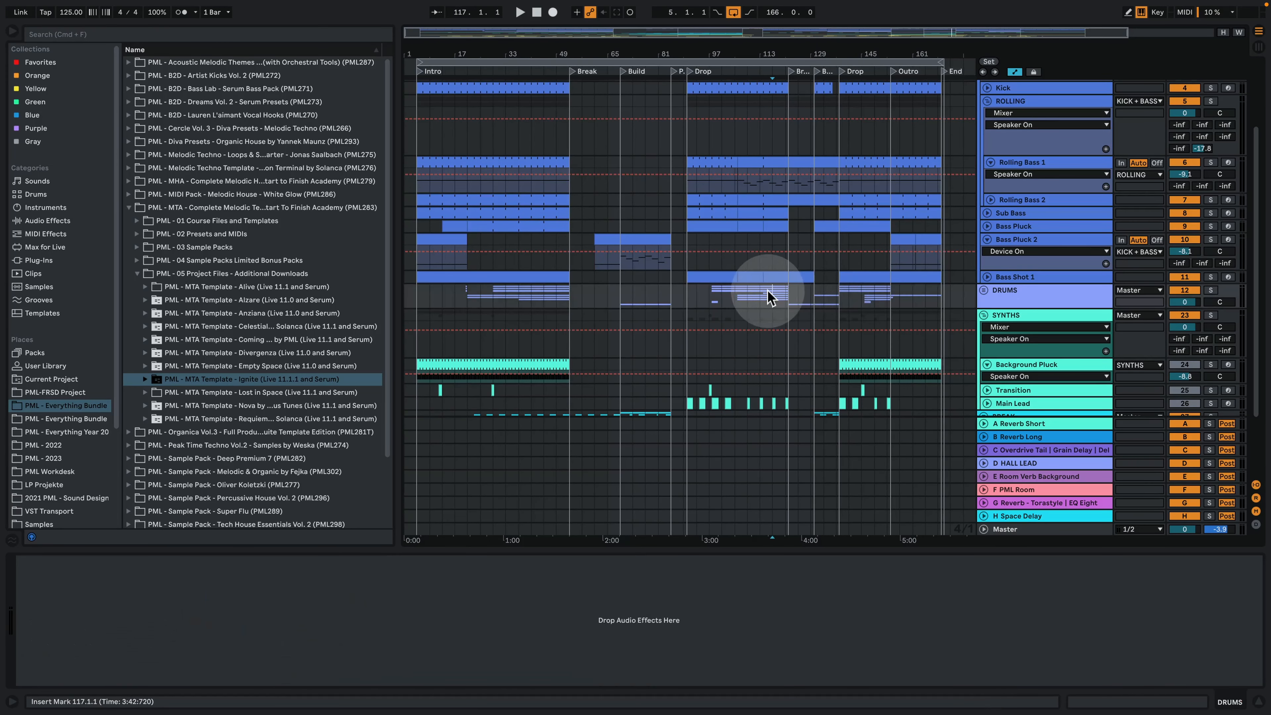
key(space)
scroll(1051, 258, up, 3)
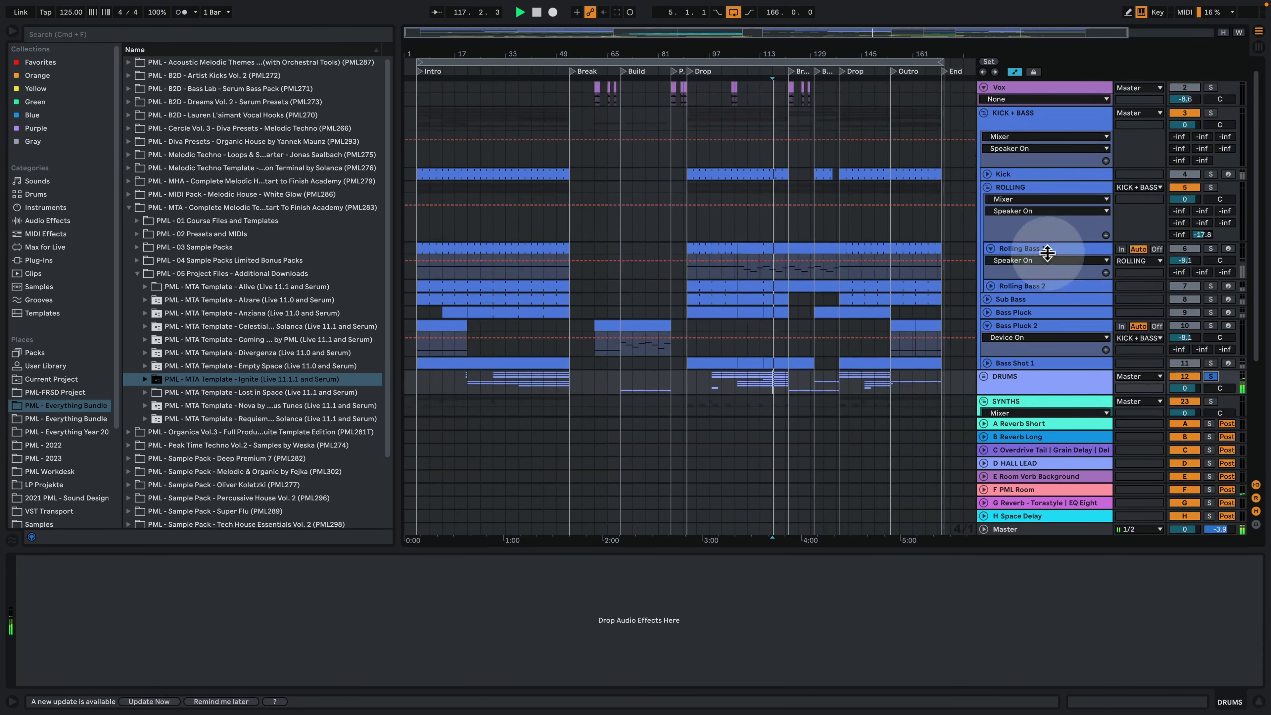
scroll(1048, 258, up, 1)
click(984, 125)
key(space)
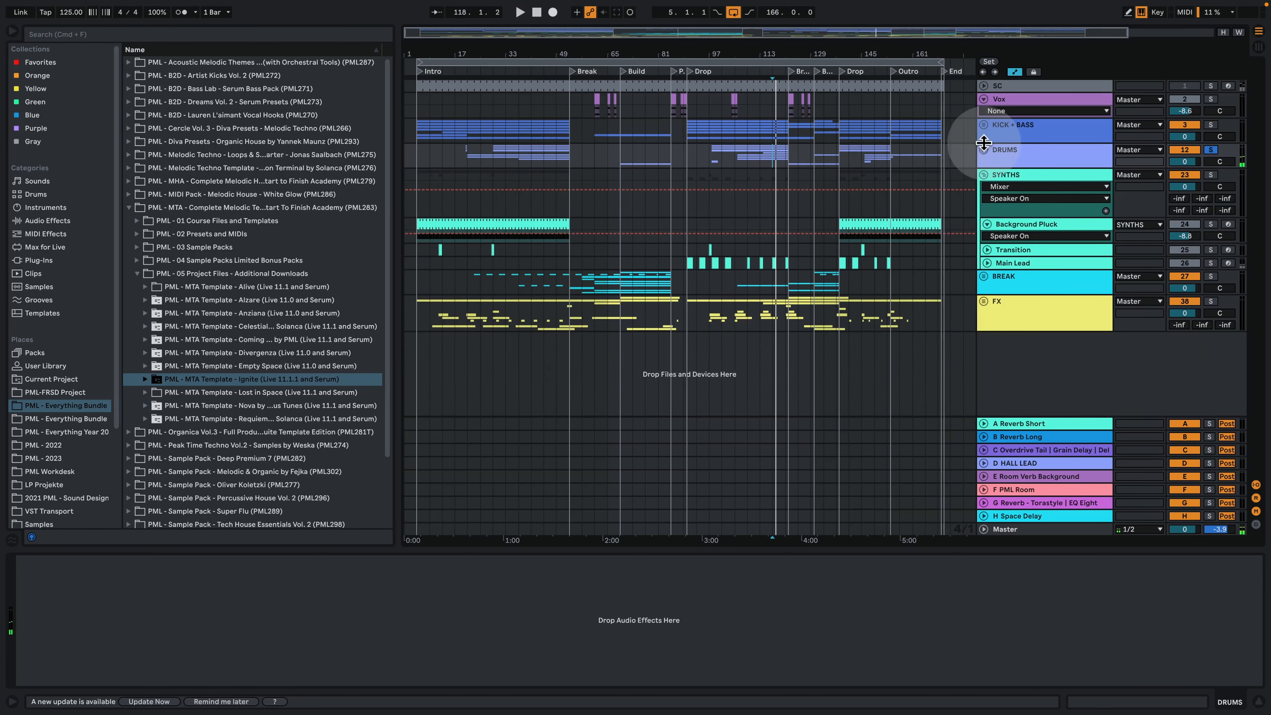
Step: Solo the SYNTHS group and audition it from the Background Pluck clip at bar 138
click(837, 201)
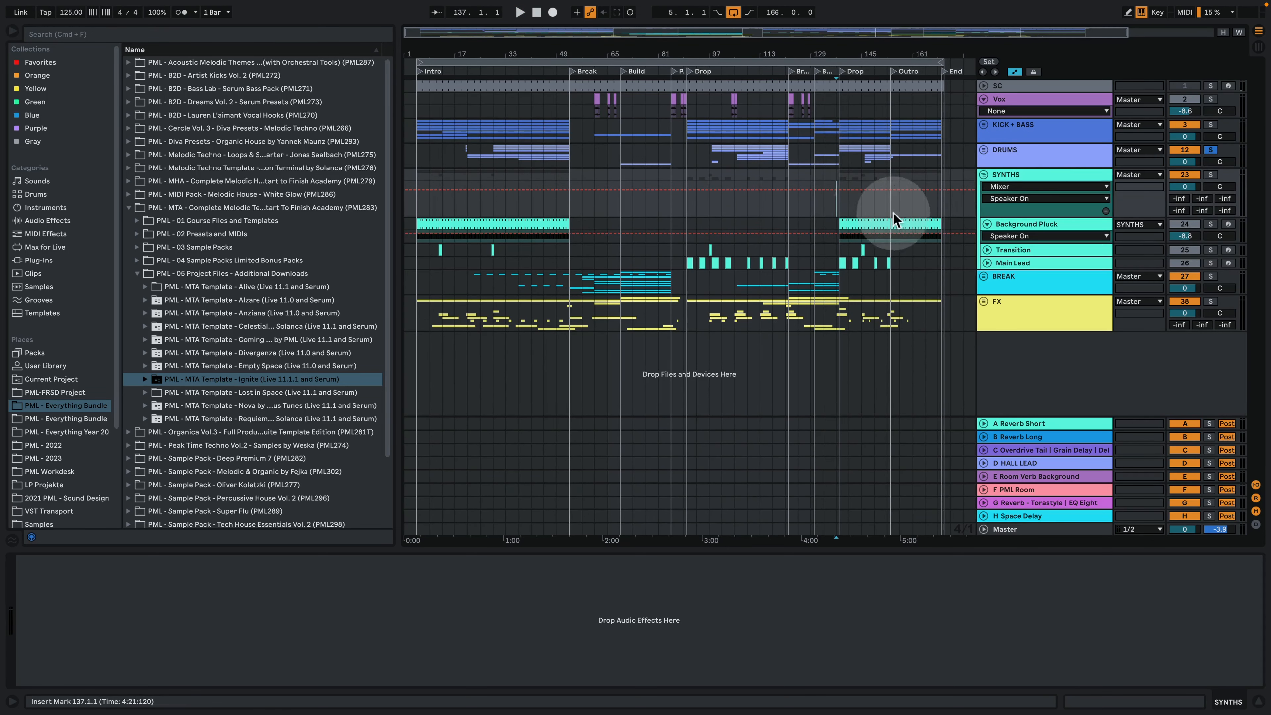
click(1211, 175)
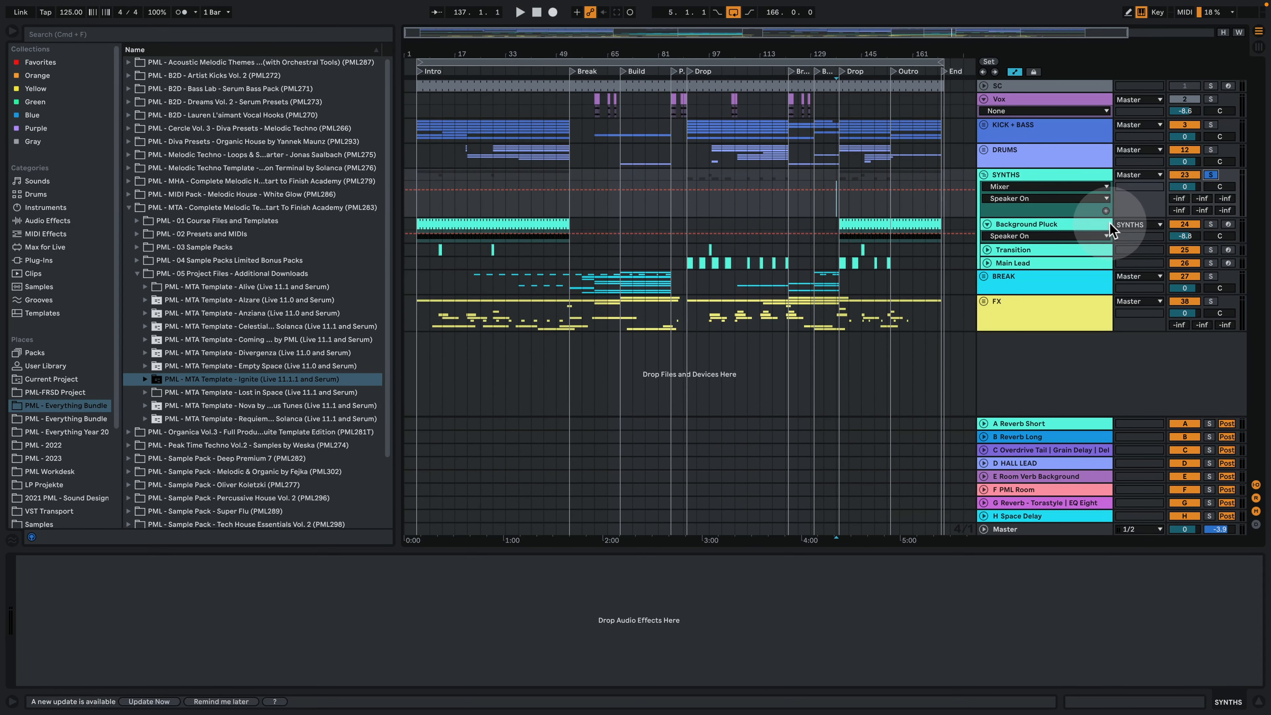
click(852, 221)
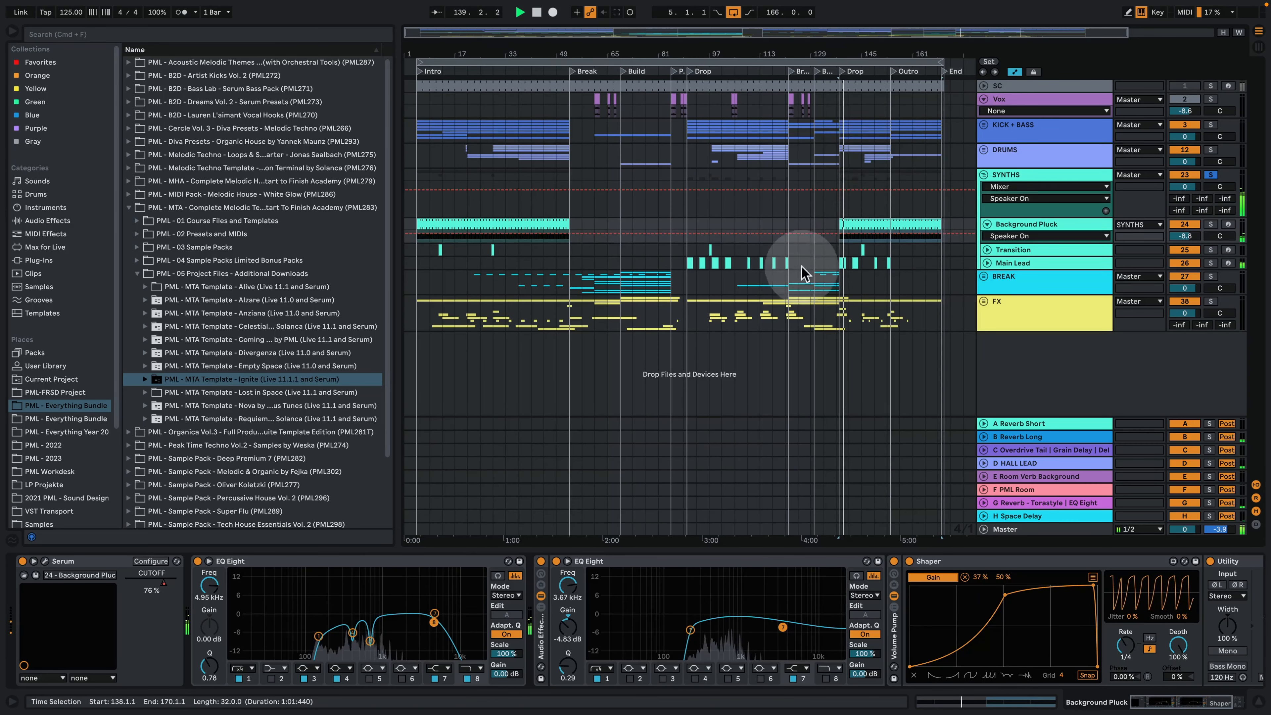
Step: Solo the BREAK group and audition it in the Build section from bar 77
click(1211, 277)
click(645, 285)
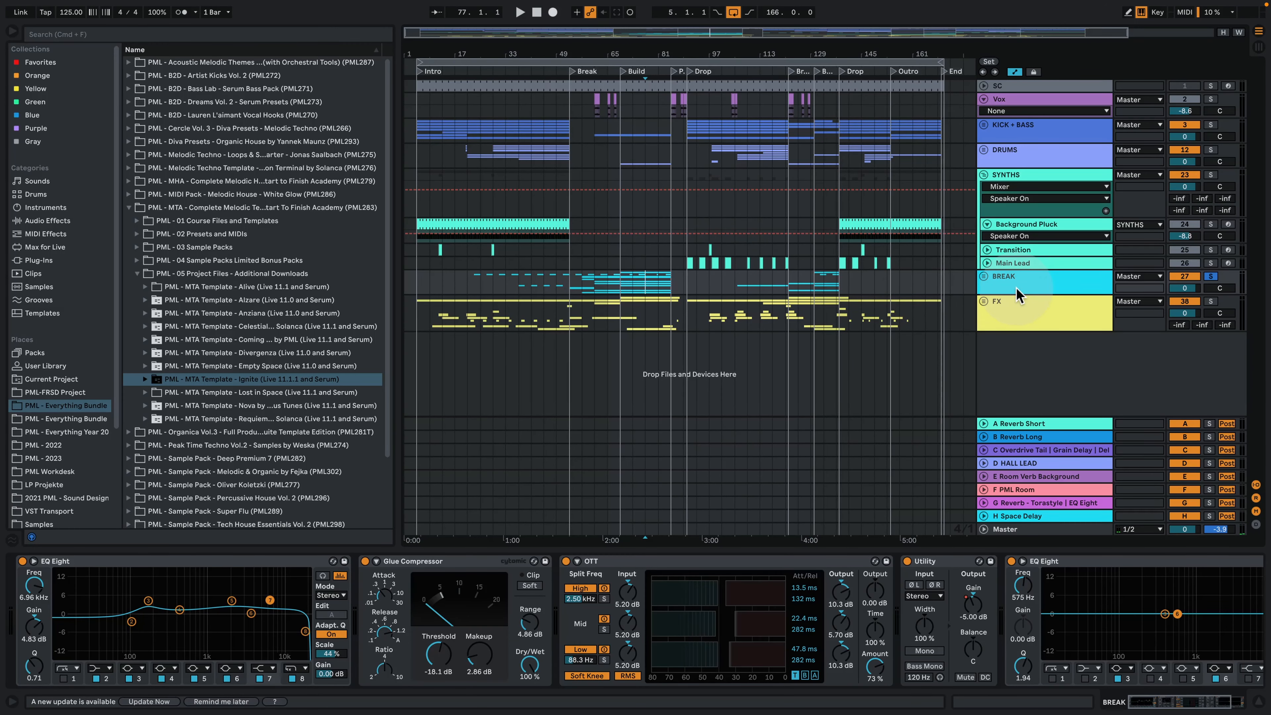
key(space)
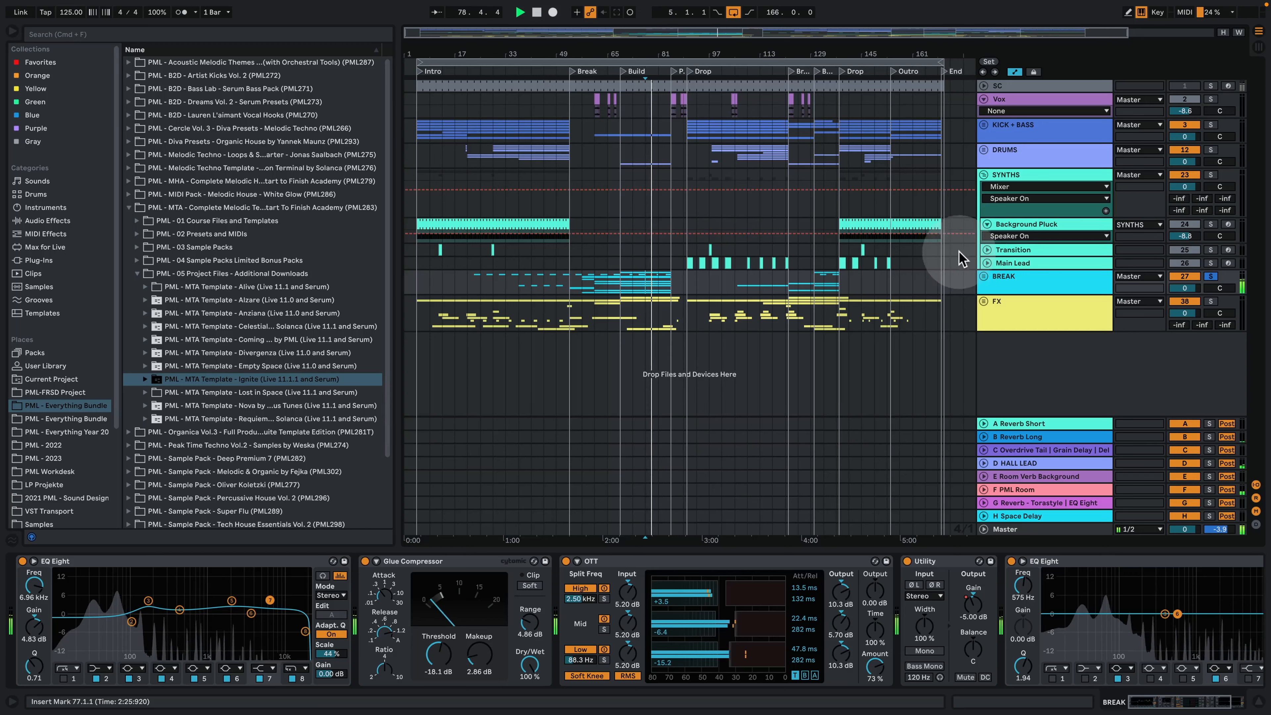
key(space)
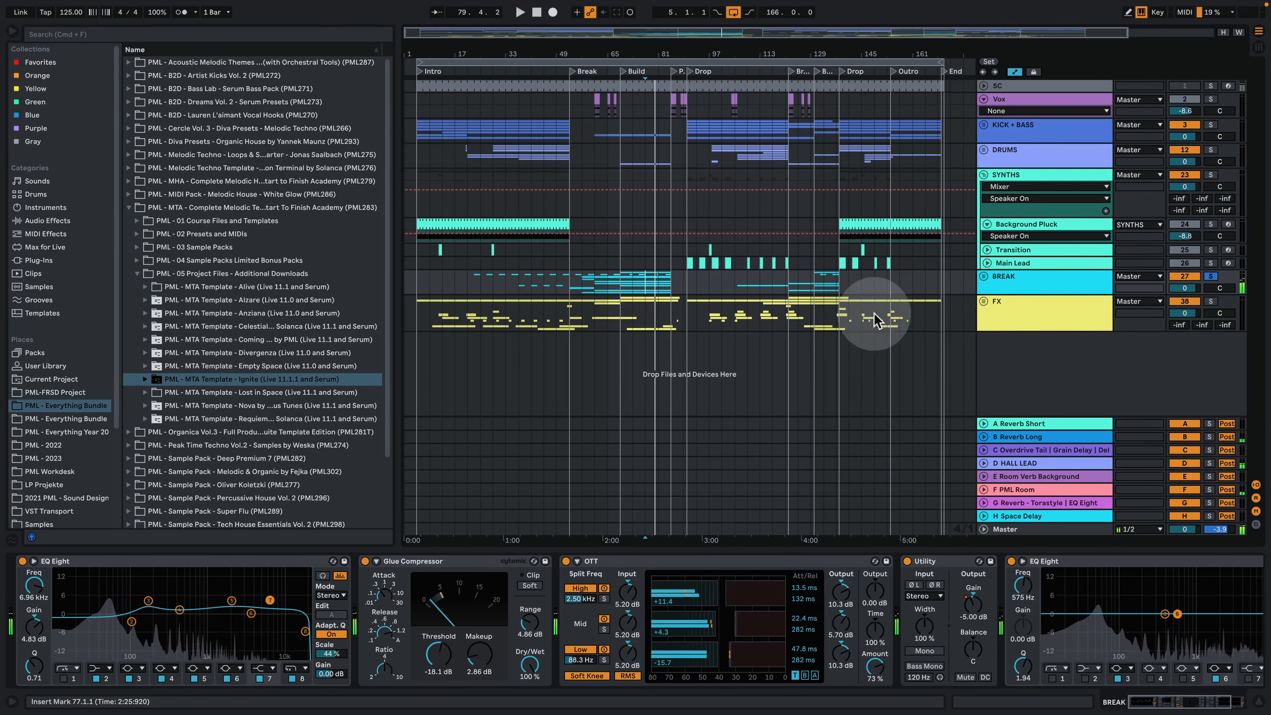
Step: Solo the FX group and audition it around bar 121 at the second break
click(1210, 300)
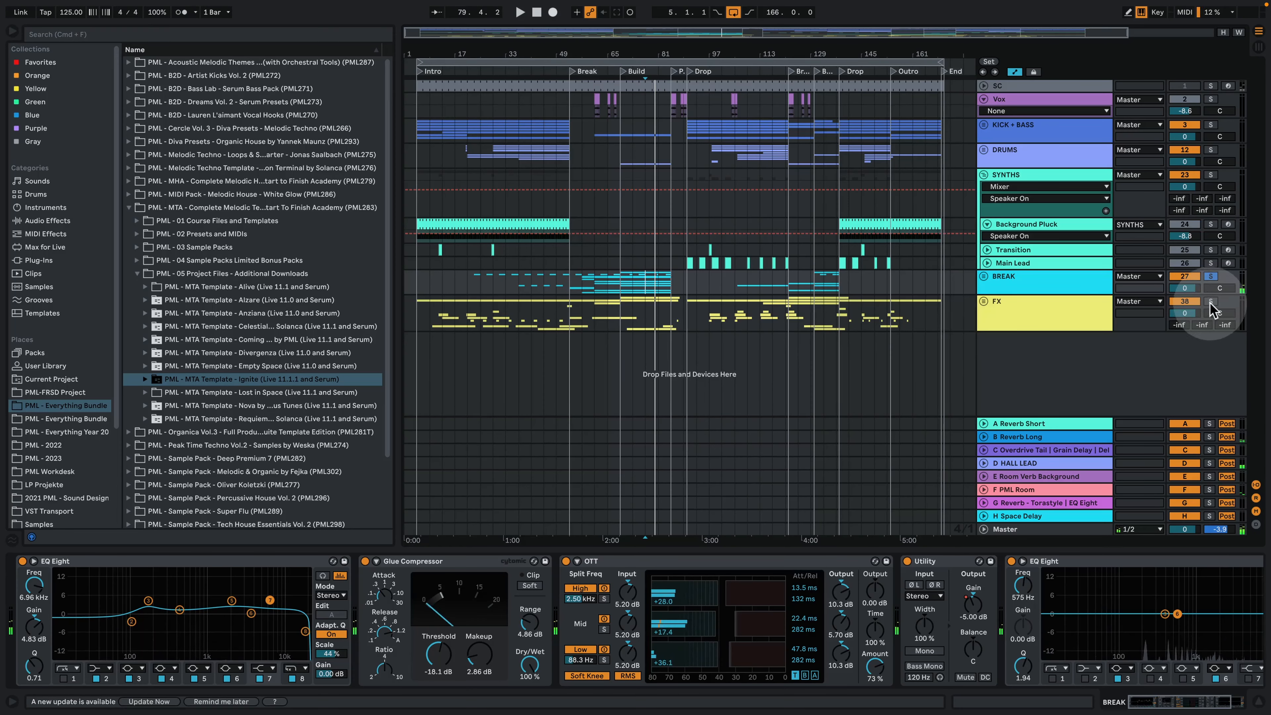
click(791, 313)
key(space)
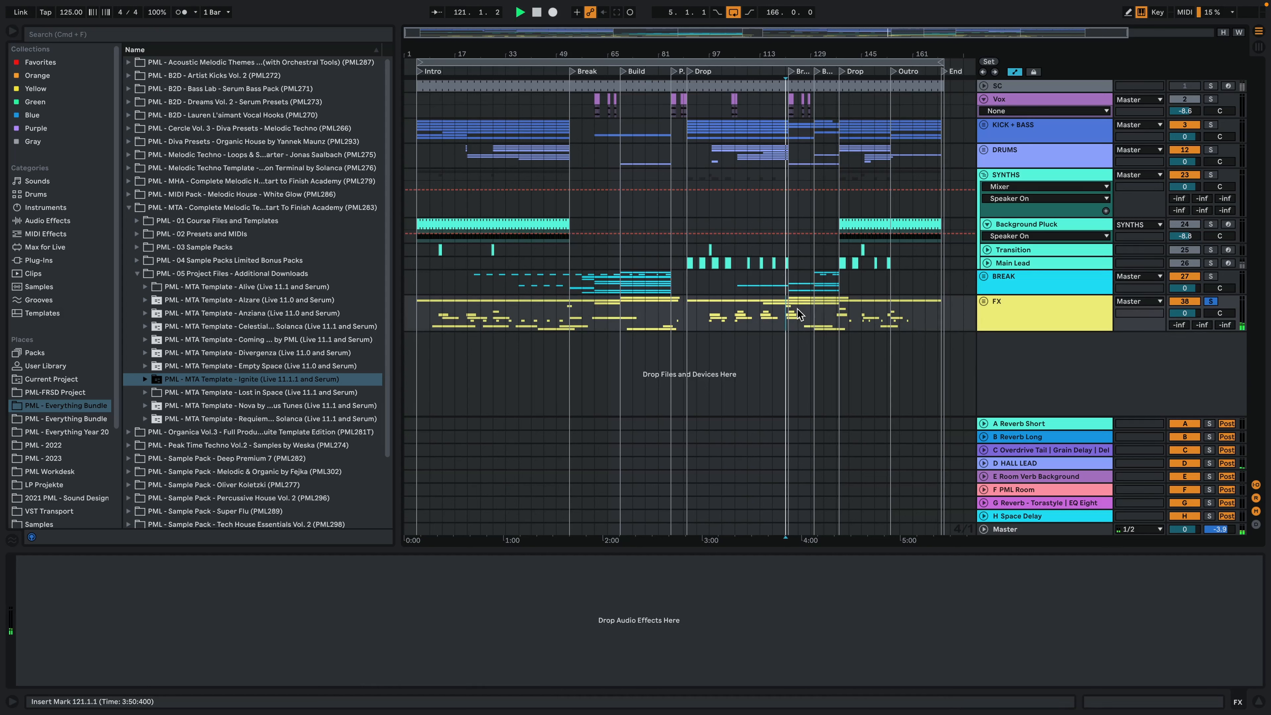
click(798, 315)
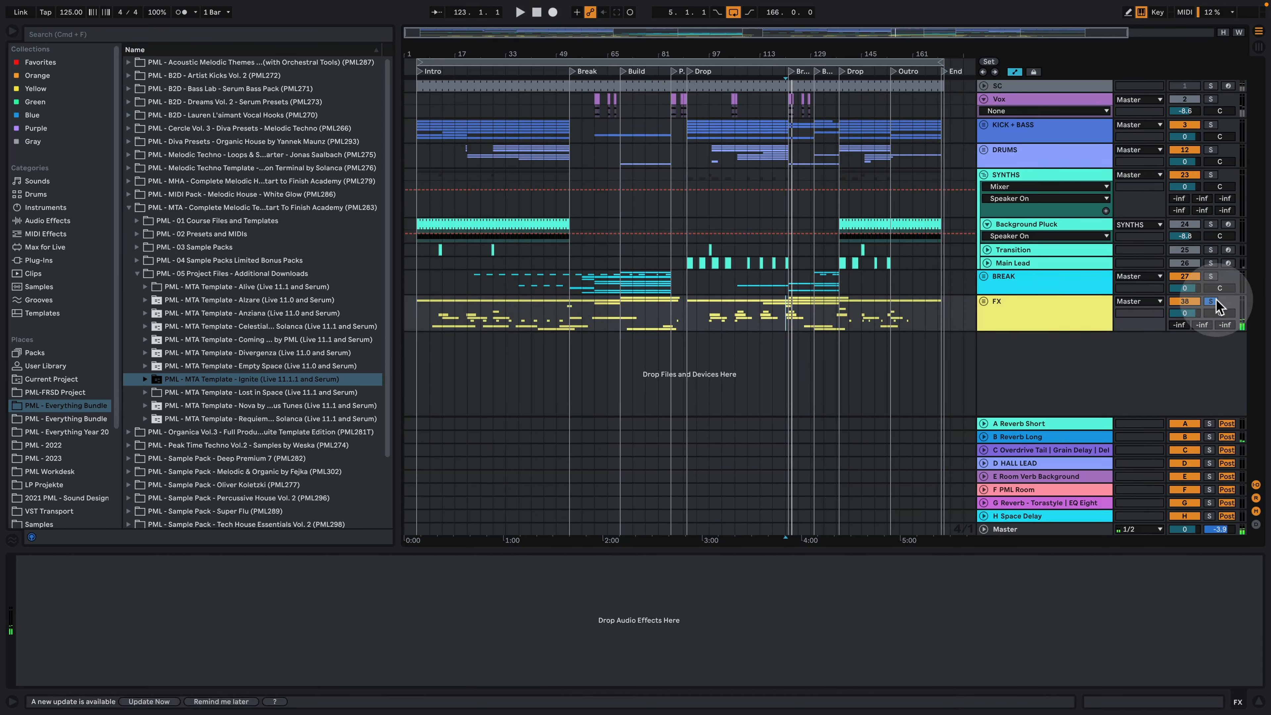
Step: Solo the Main Lead track and play its first clip in the Drop from bar 90
drag(695, 53, 631, 188)
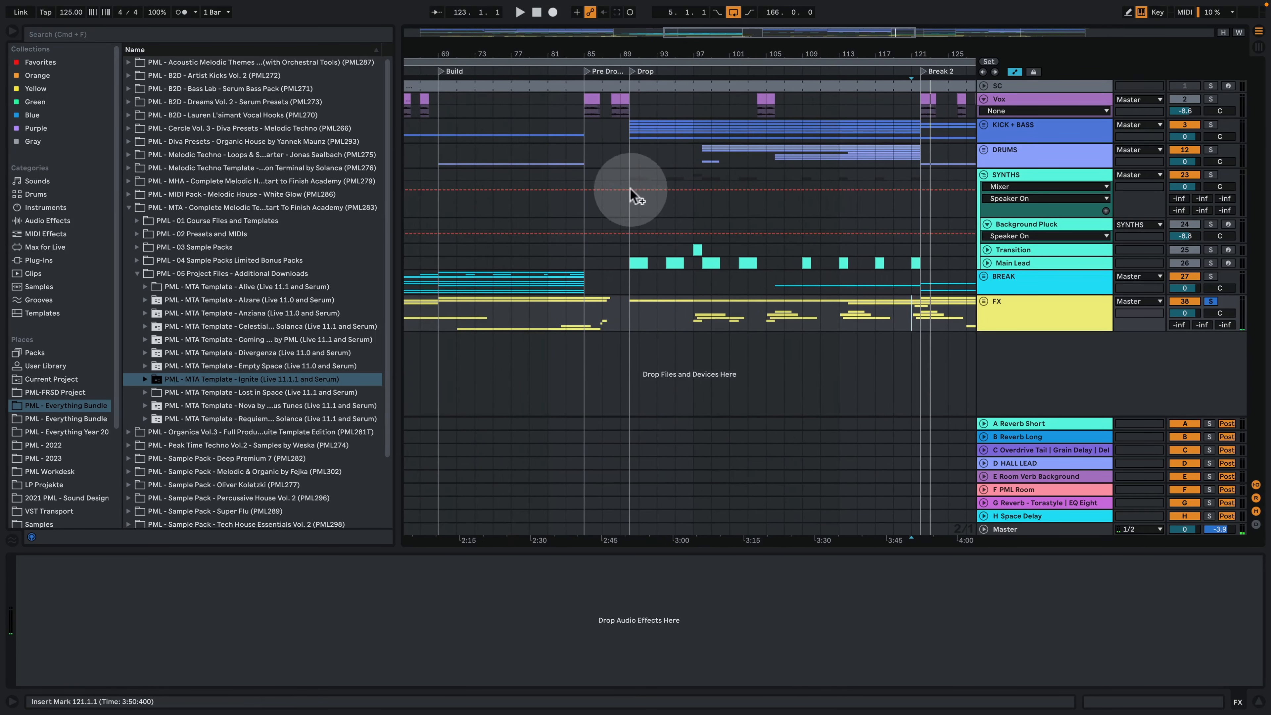
click(635, 266)
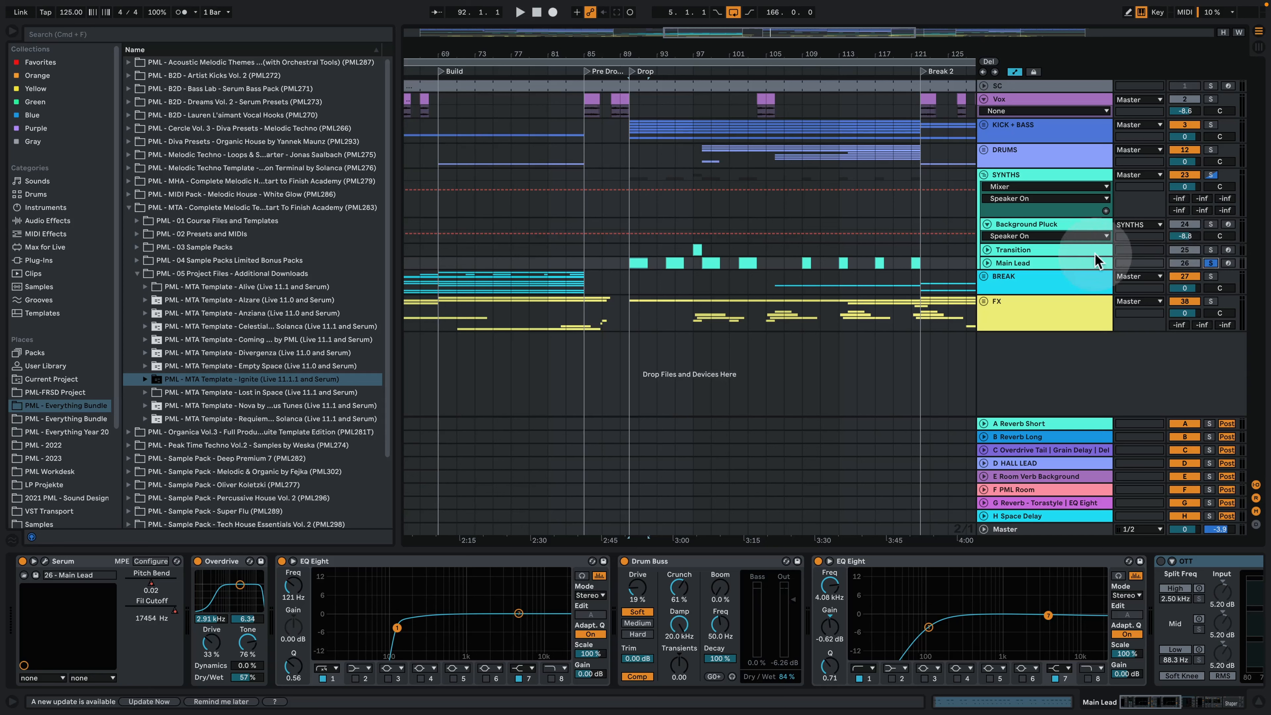
key(space)
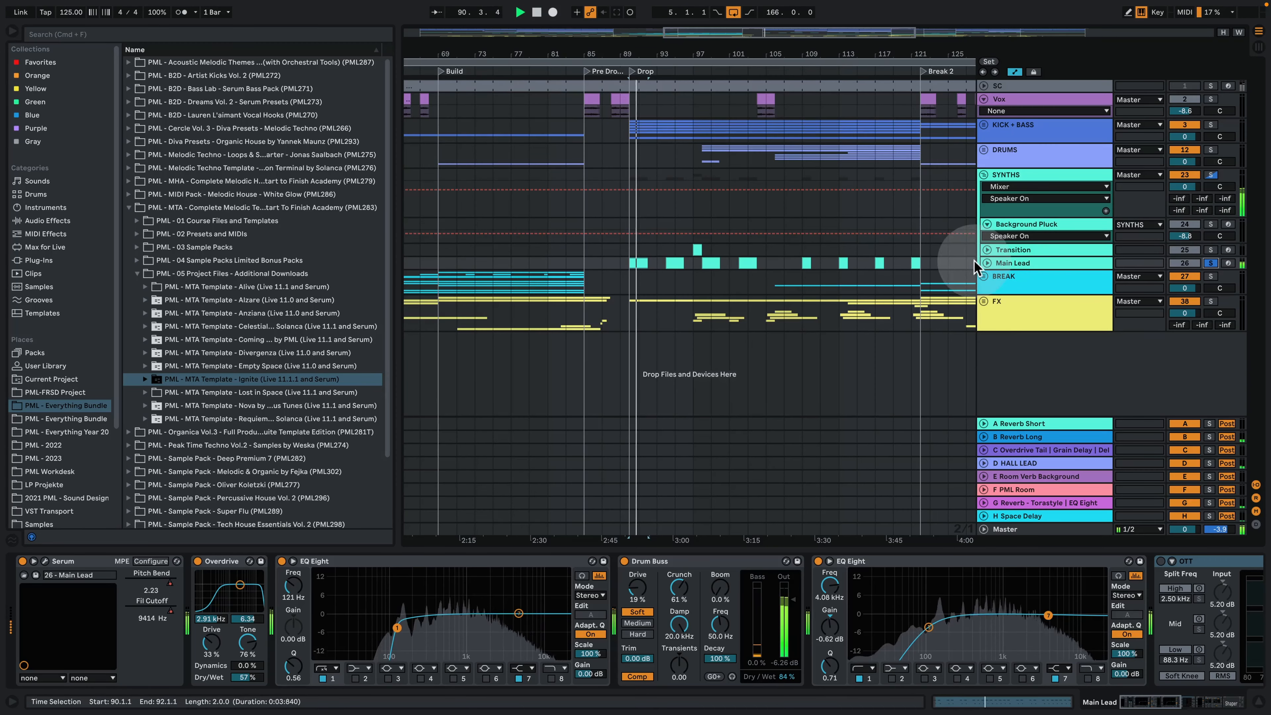
Step: Open the first Main Lead clip of the Drop in the piano roll and stop playback
click(635, 261)
double_click(635, 260)
click(593, 265)
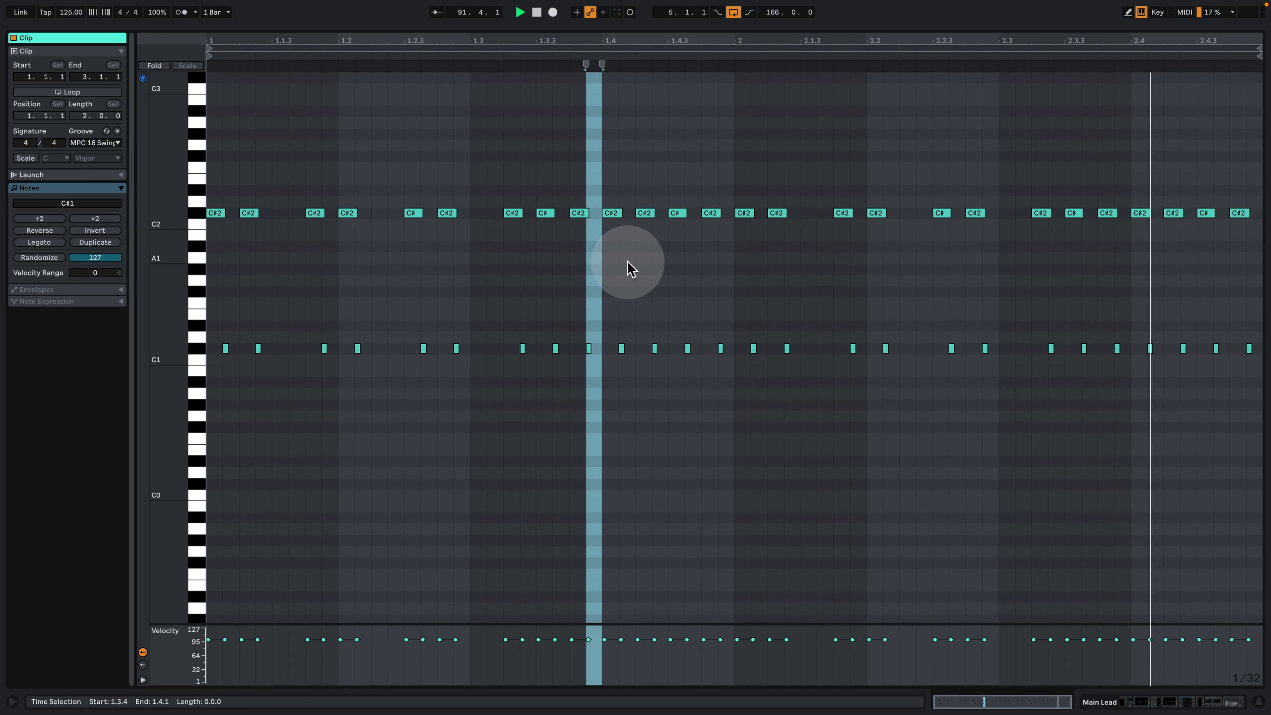
click(580, 276)
key(space)
click(470, 274)
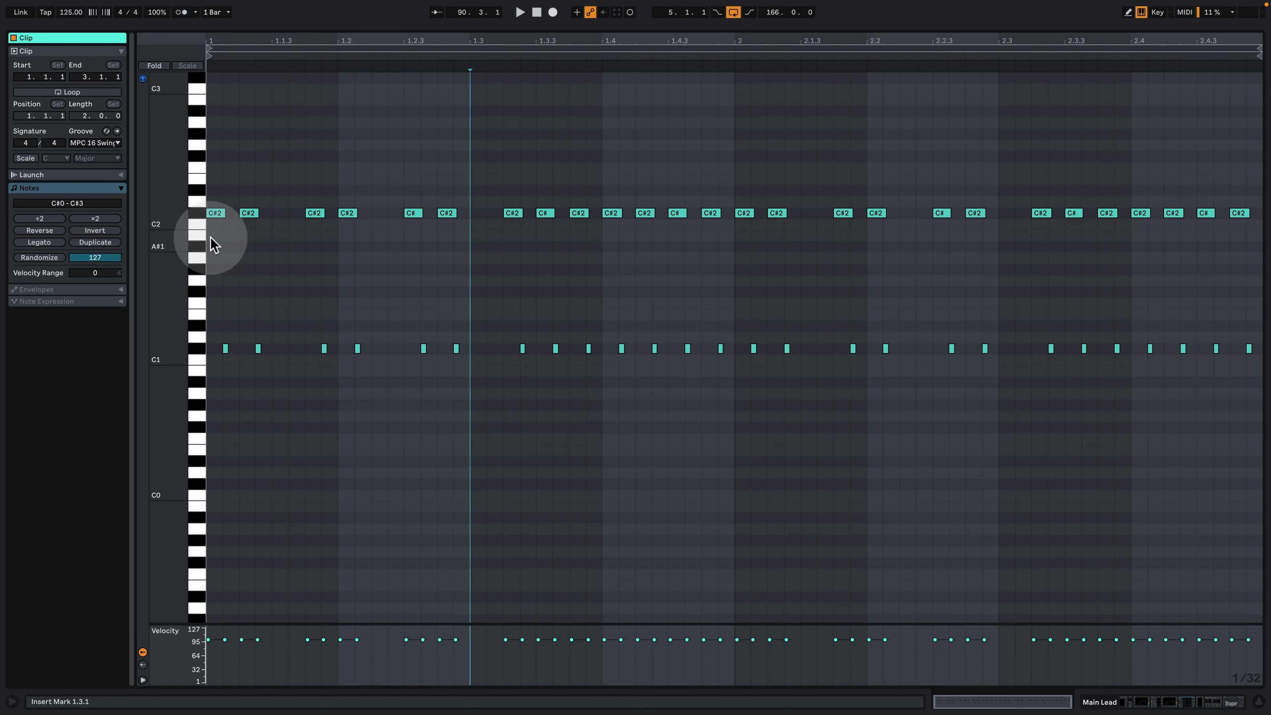
Step: Examine the C#2 and C#1 notes at the start of the Main Lead clip and audition them
drag(222, 165, 412, 400)
drag(217, 41, 217, 106)
click(247, 244)
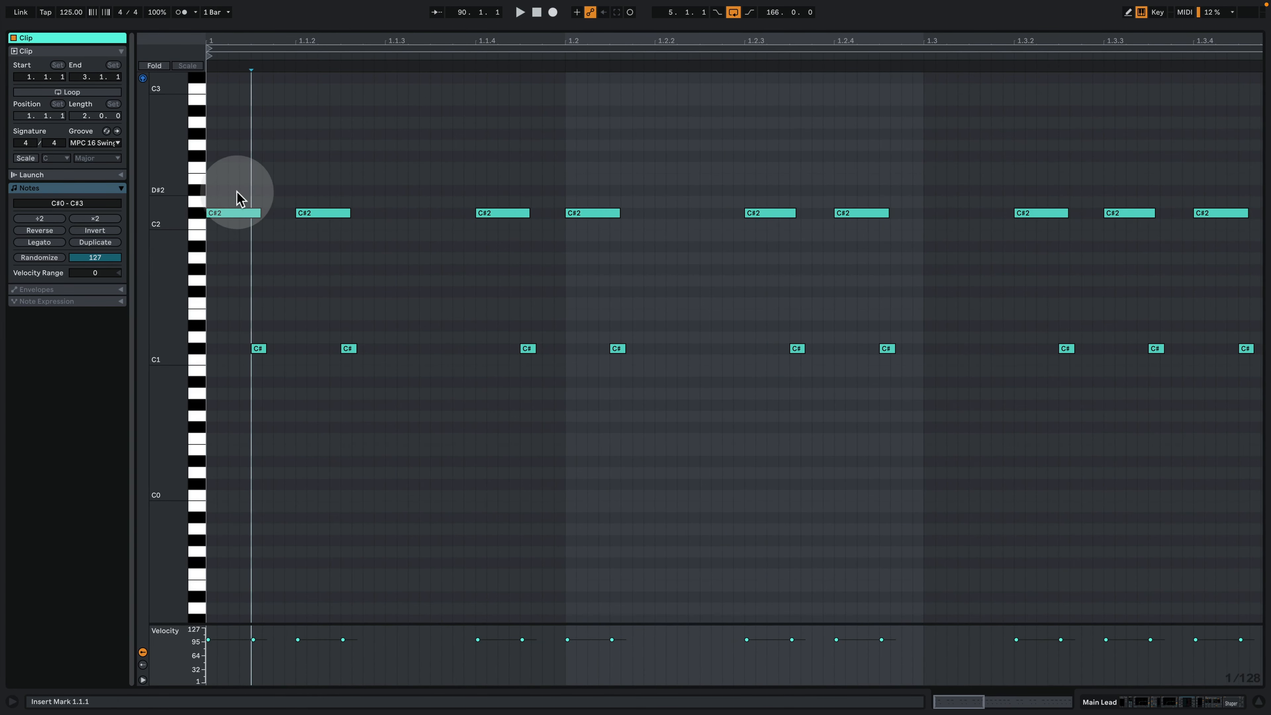
key(space)
key(space)
drag(245, 174, 274, 364)
key(space)
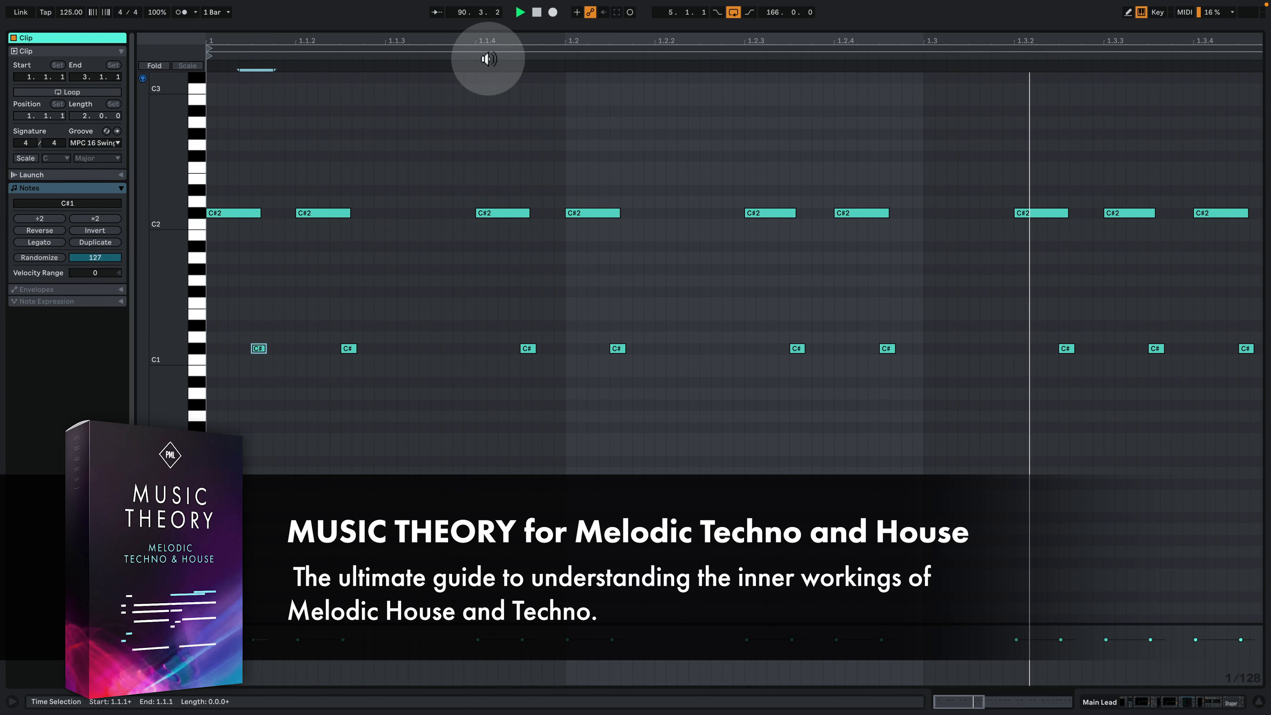
Step: Return from the clip's notes to the arrangement and device chain, and unfold the Main Lead track to show its automation
drag(488, 39, 309, 53)
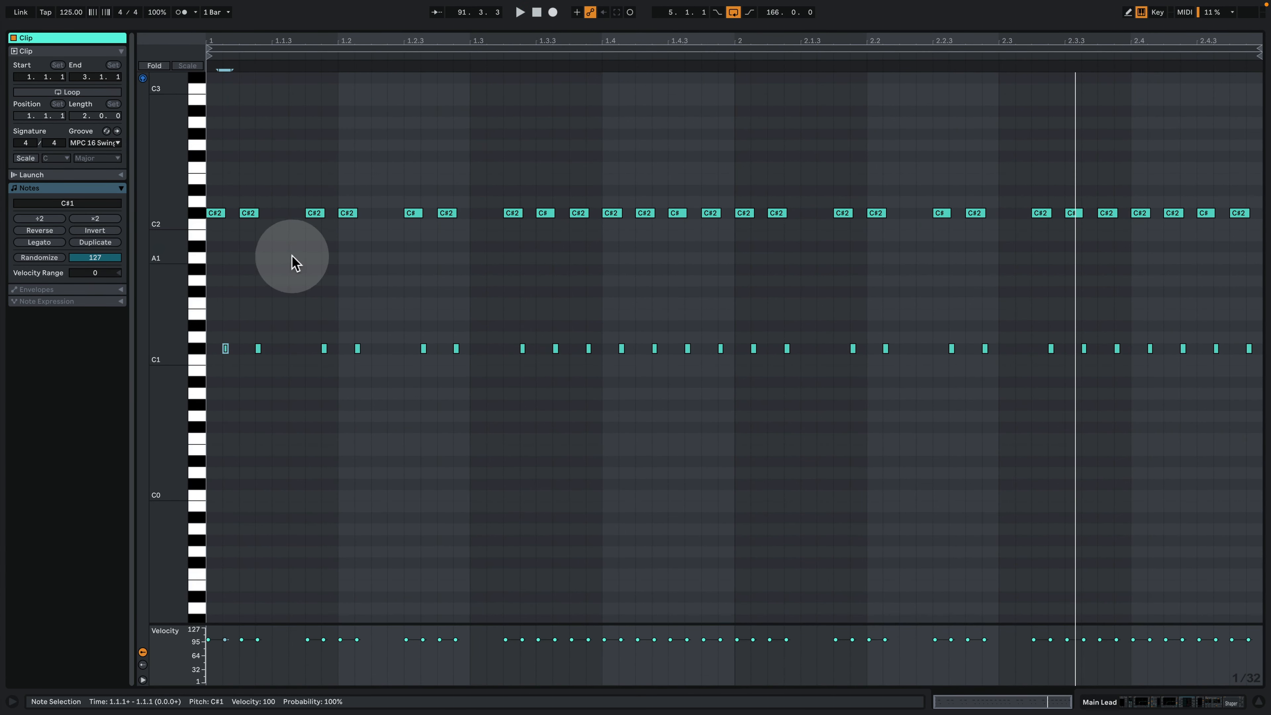
click(1136, 706)
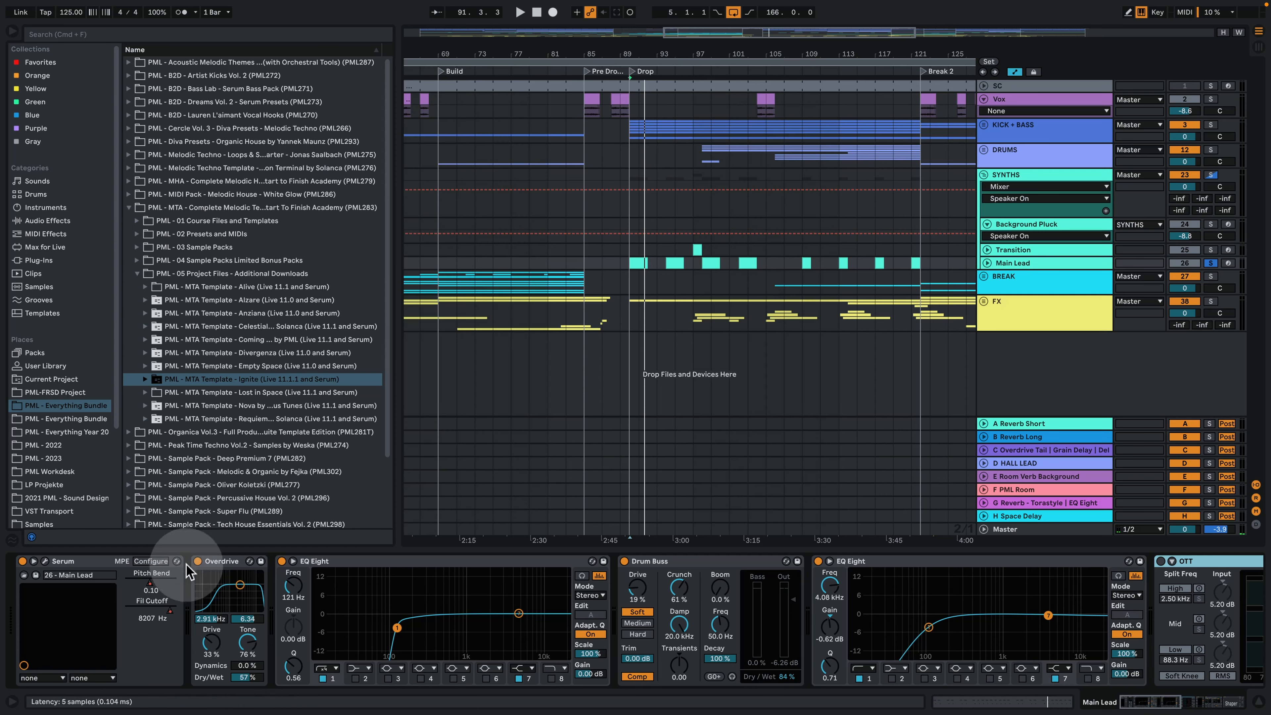
click(987, 262)
scroll(1015, 345, down, 2)
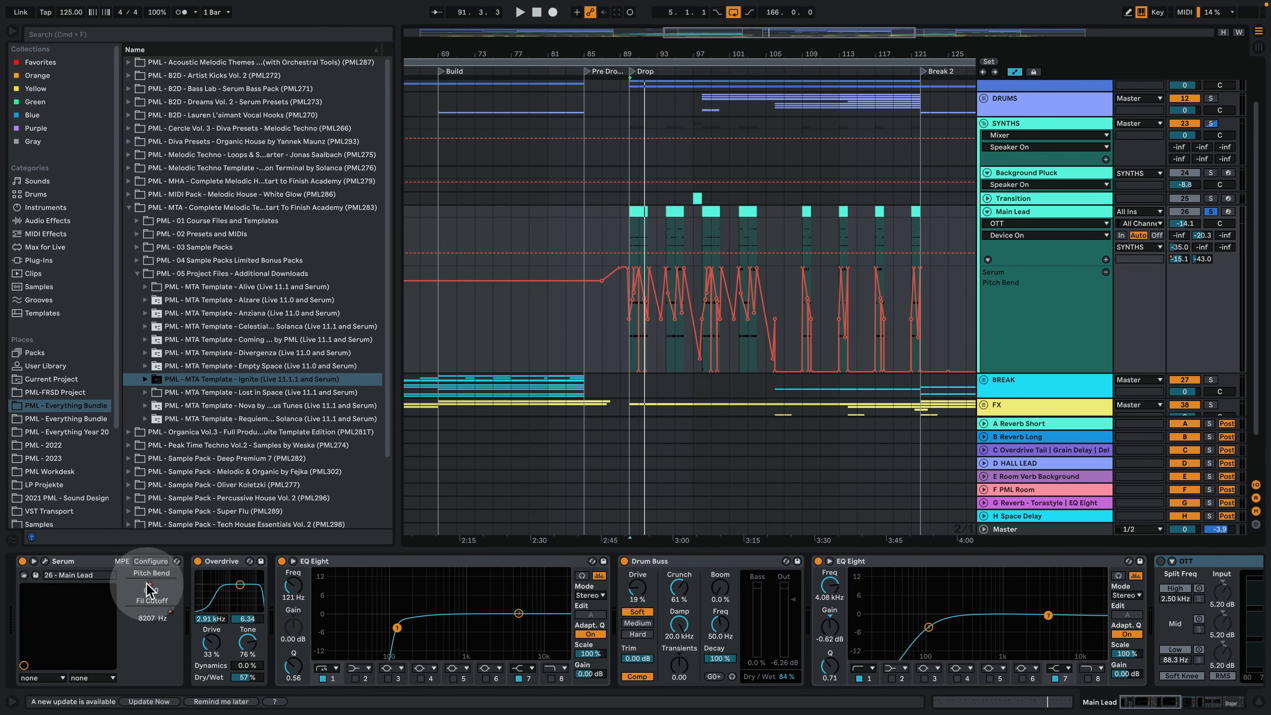
Step: Play the first Main Lead clip of the Drop while following its Serum Pitch Bend automation
drag(632, 52, 533, 53)
key(space)
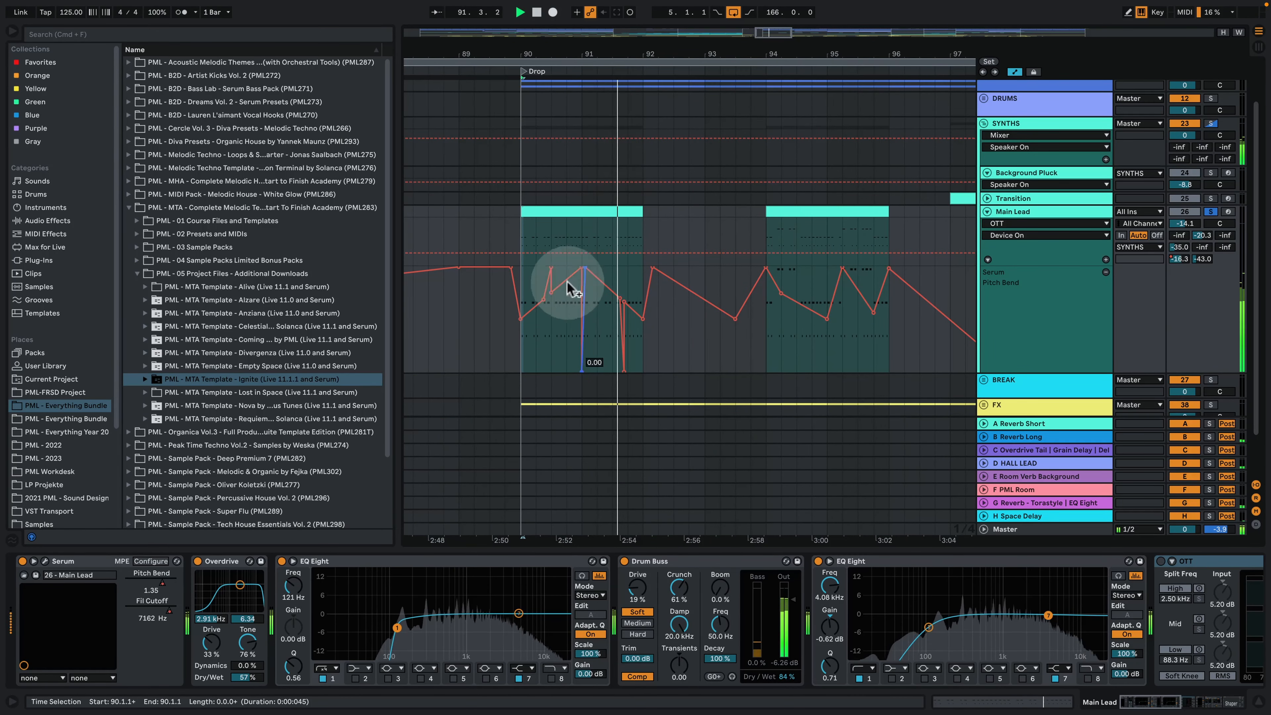
key(space)
Step: Show Serum's Fil Cutoff automation on the Main Lead track and make its lane taller
click(173, 611)
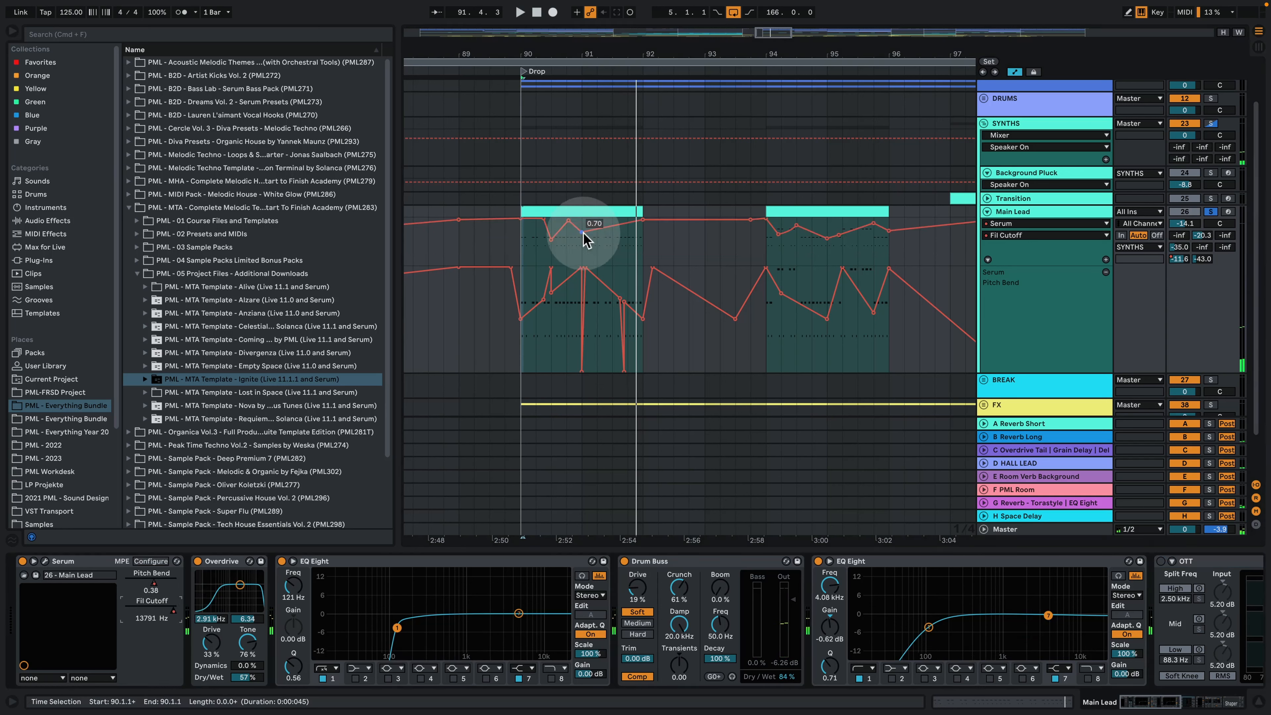
drag(1039, 265, 1035, 326)
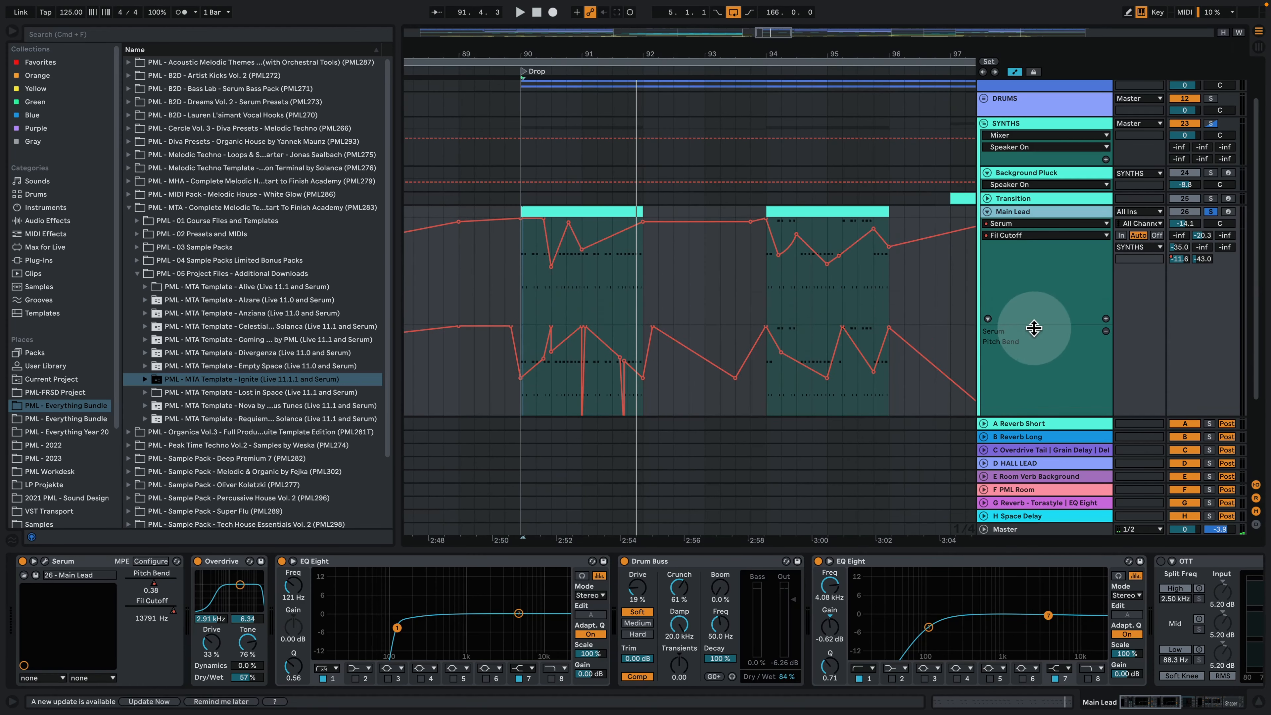
click(525, 236)
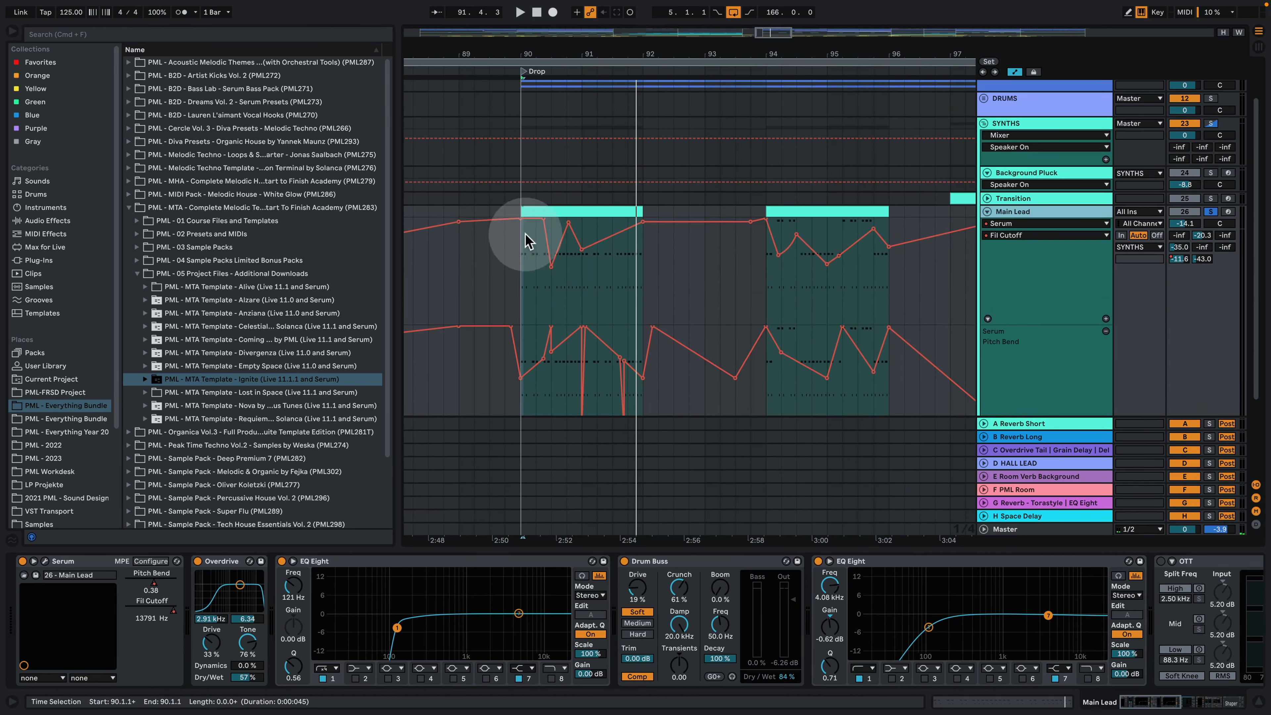
drag(542, 48, 547, 56)
Step: Audition the first Main Lead clip from bar 90 repeatedly, following its Fil Cutoff and Pitch Bend automation
click(559, 232)
key(space)
key(space)
click(559, 227)
key(space)
key(space)
click(557, 227)
key(space)
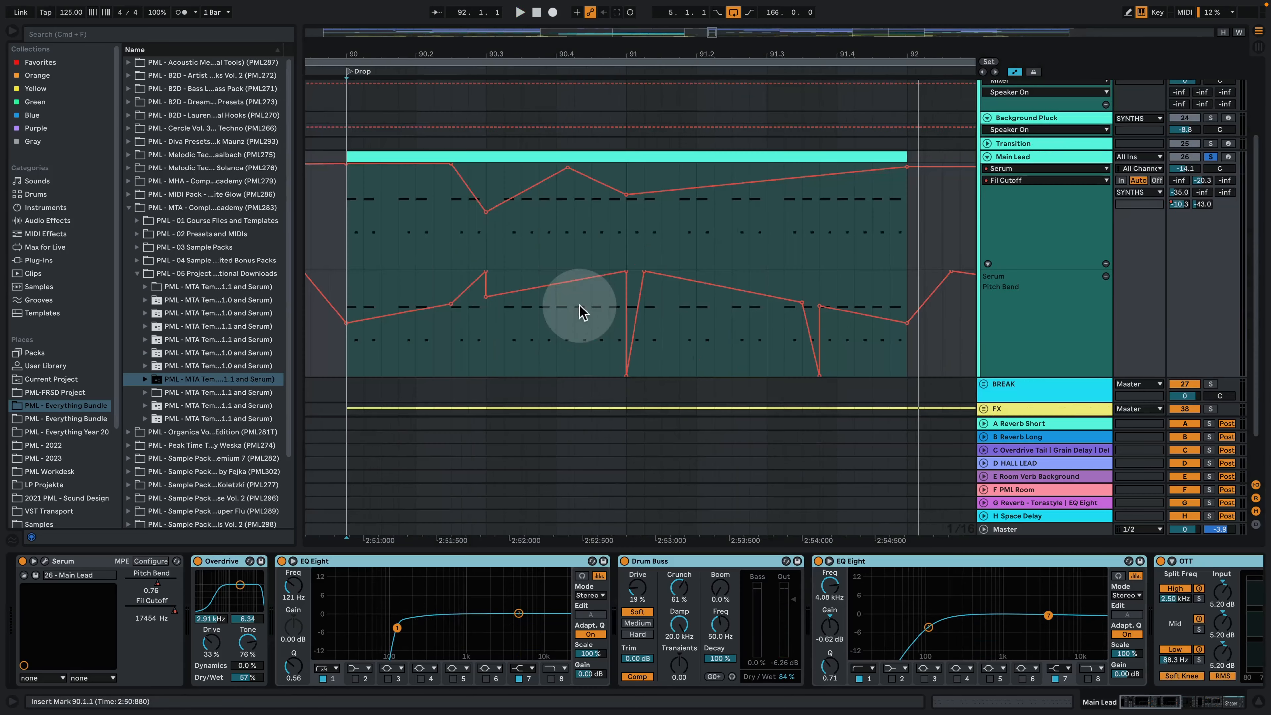
Step: Play the Main Lead clip with its full effect chain, and deactivate all the devices after Serum to compare the raw sound
key(space)
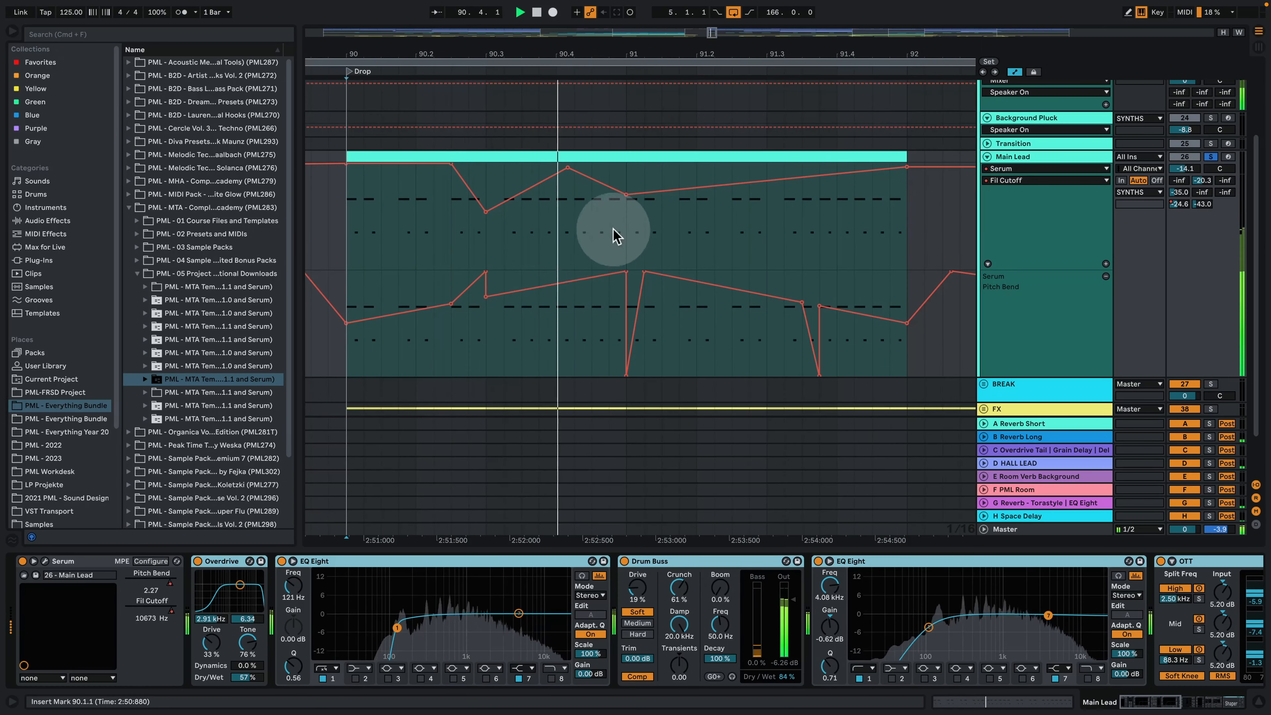
key(space)
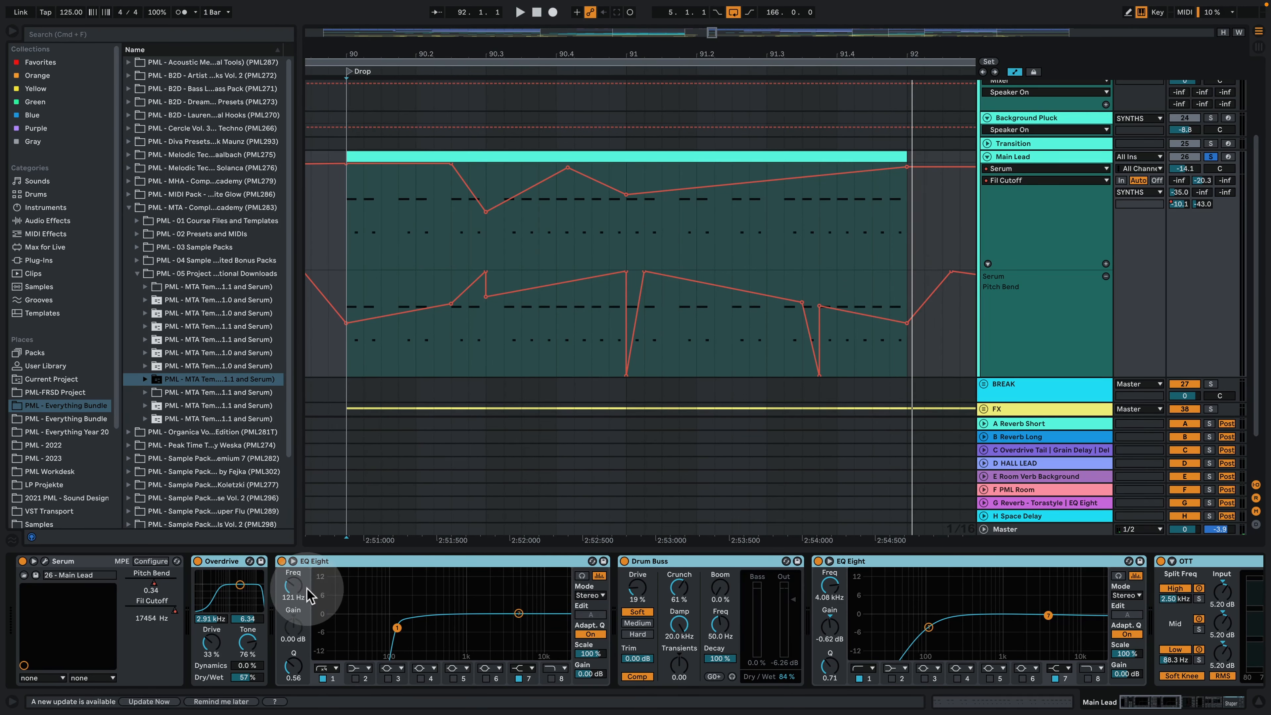
key(0)
key(space)
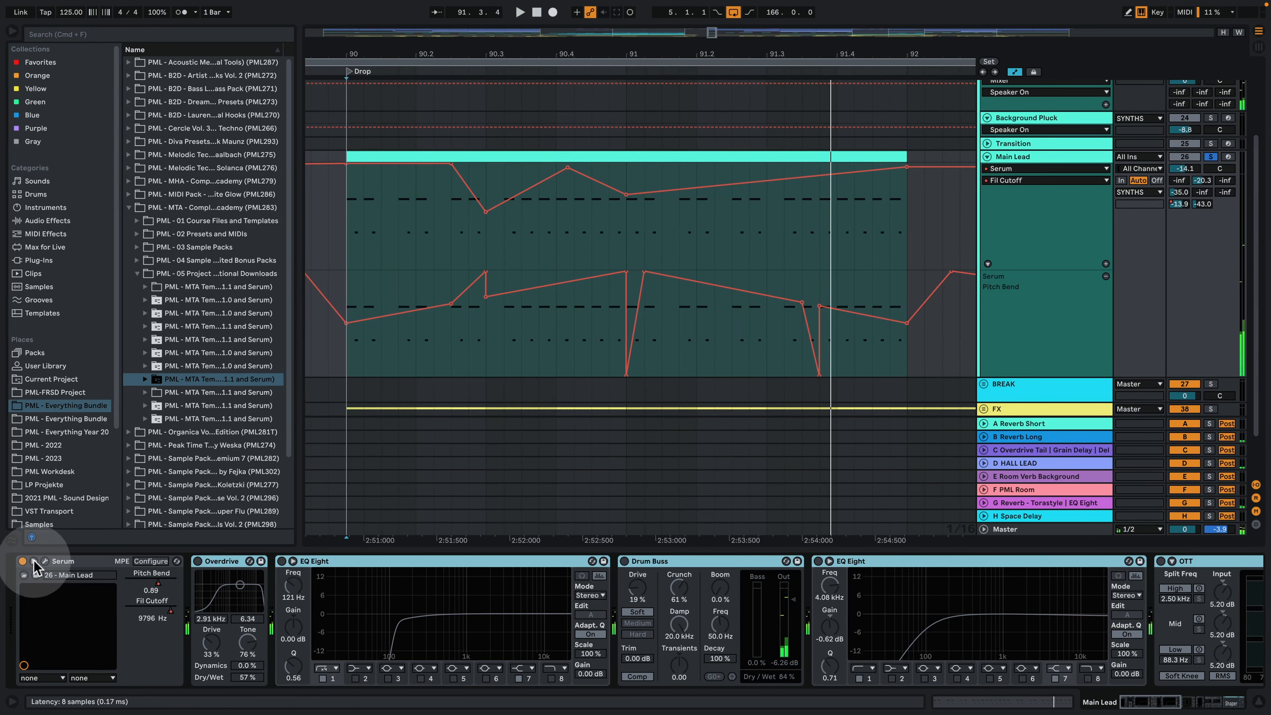
Step: Open the Main Lead's Serum instrument and audition the patch while examining its oscillator settings
click(46, 561)
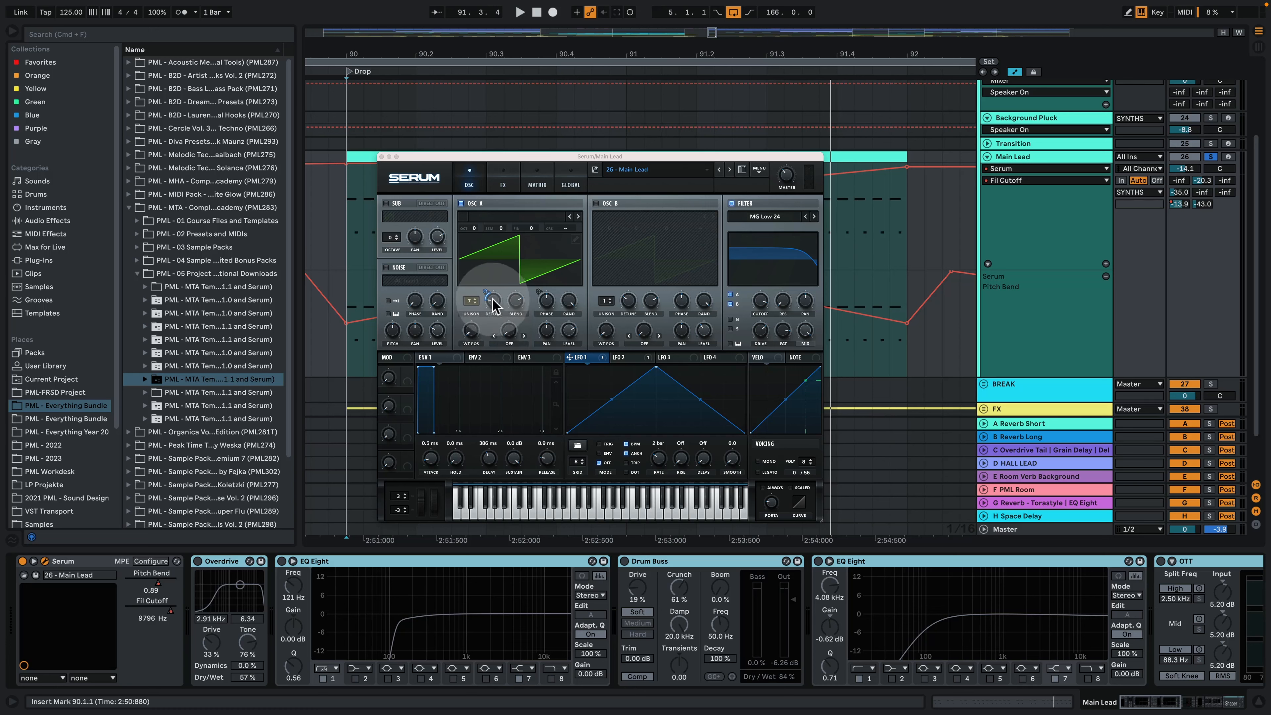
key(space)
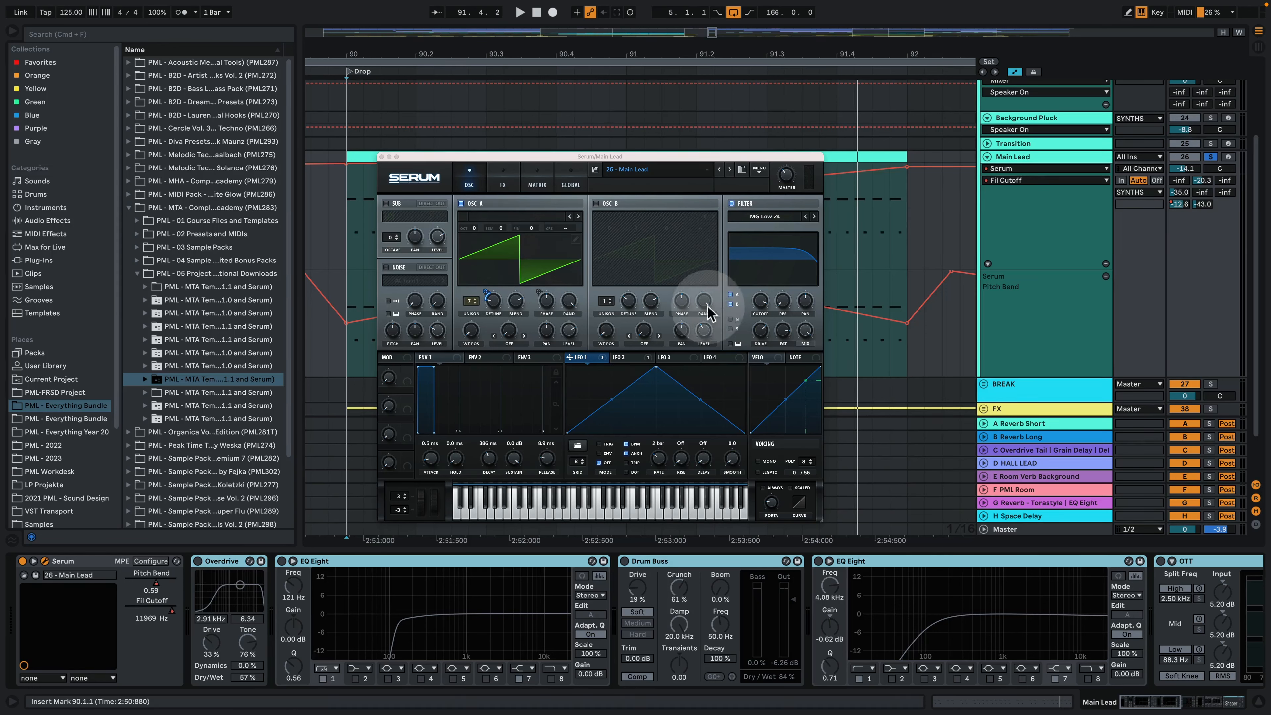
key(space)
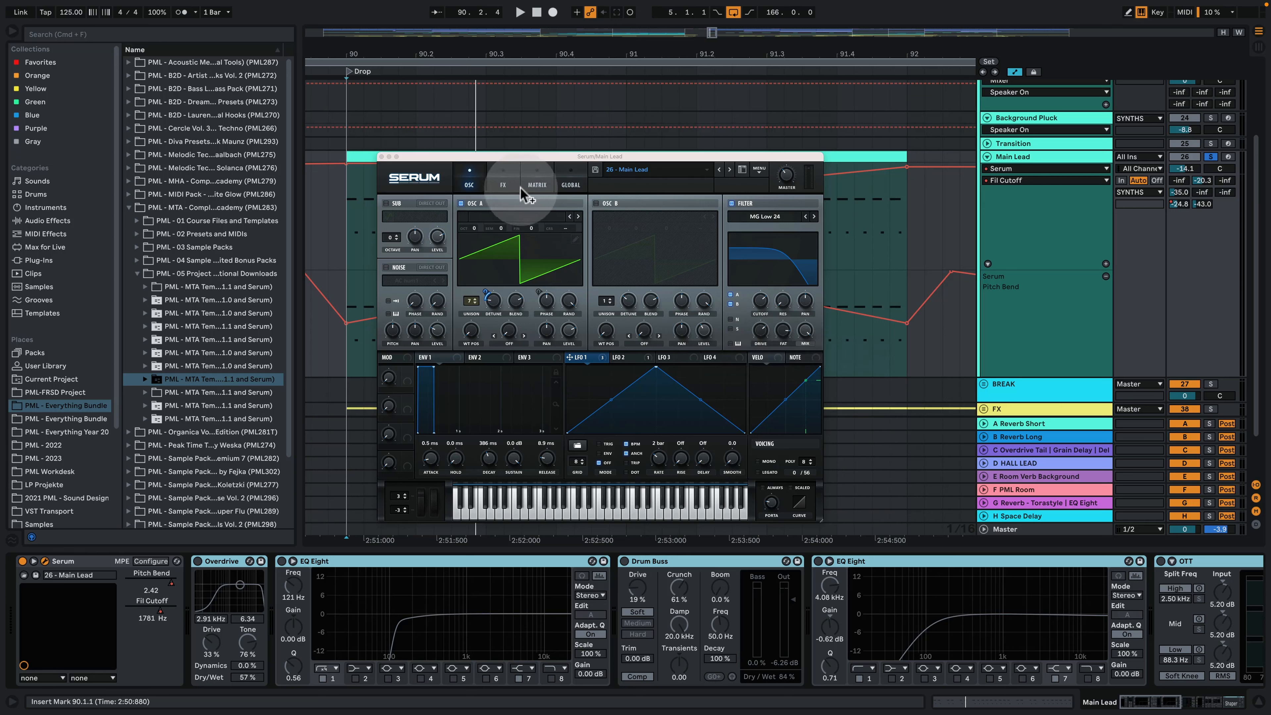
Step: Bypass every active effect in Serum's FX section: Distortion, EQ, Chorus, Filter, Delay and Reverb
click(503, 178)
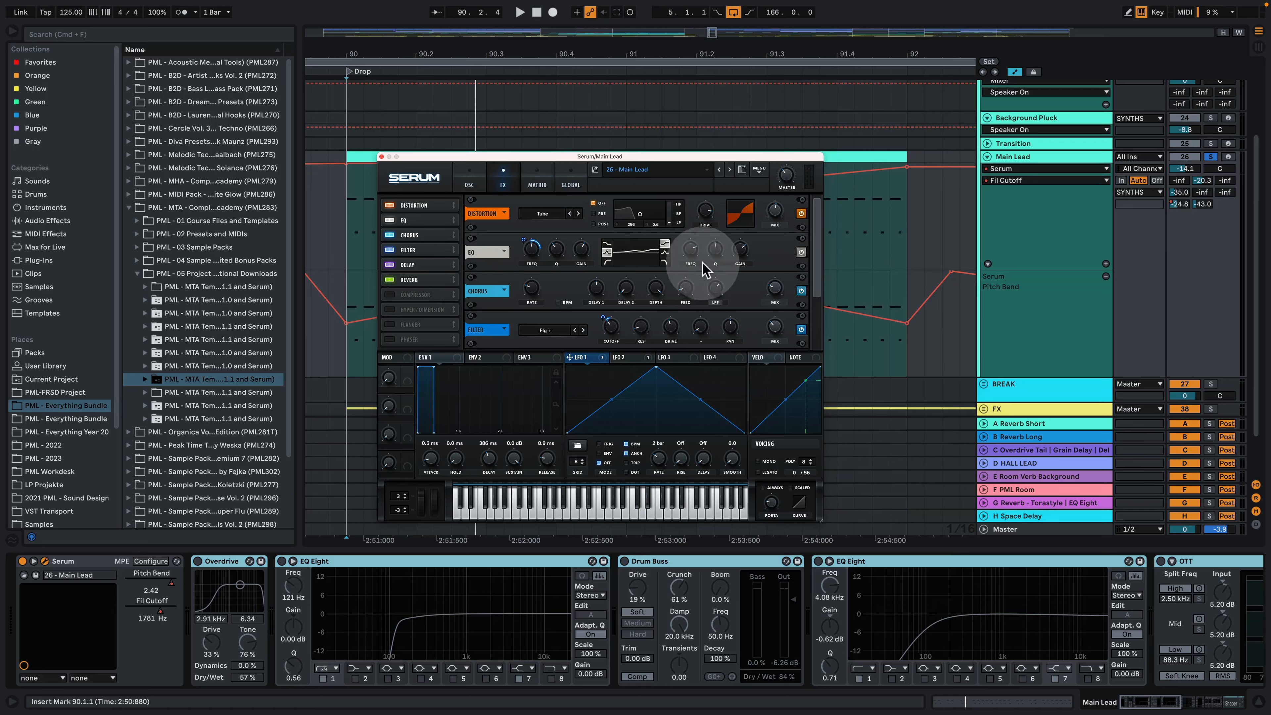
scroll(811, 261, down, 3)
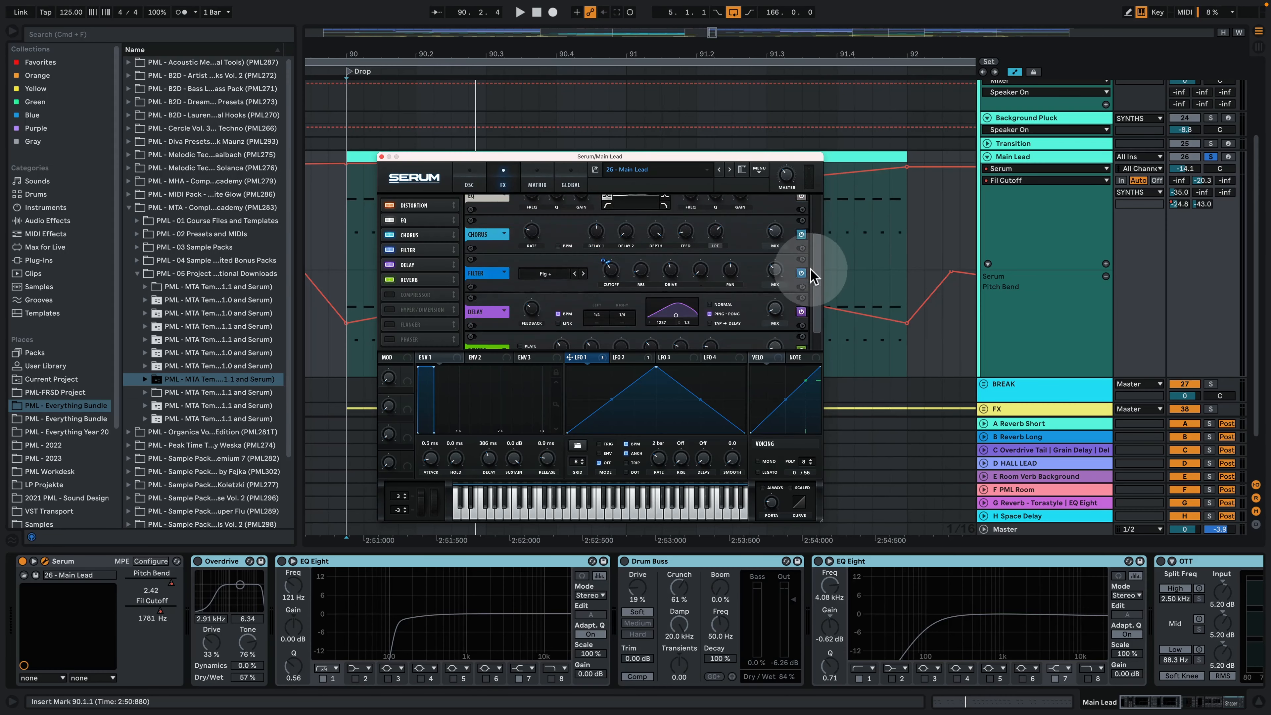
click(801, 330)
click(801, 291)
click(801, 252)
click(801, 213)
drag(815, 253, 813, 206)
click(801, 252)
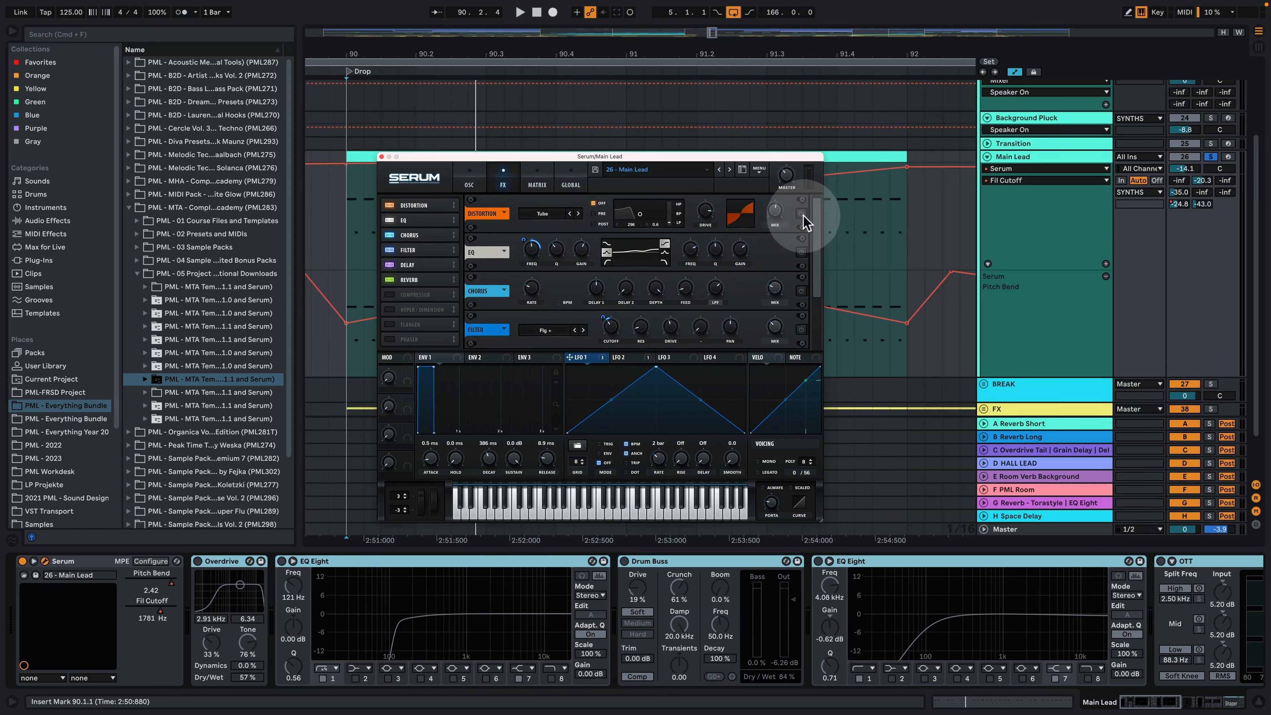
Step: Play the lead without Serum's effects, re-enable the Distortion and vary its mix amount during playback
key(space)
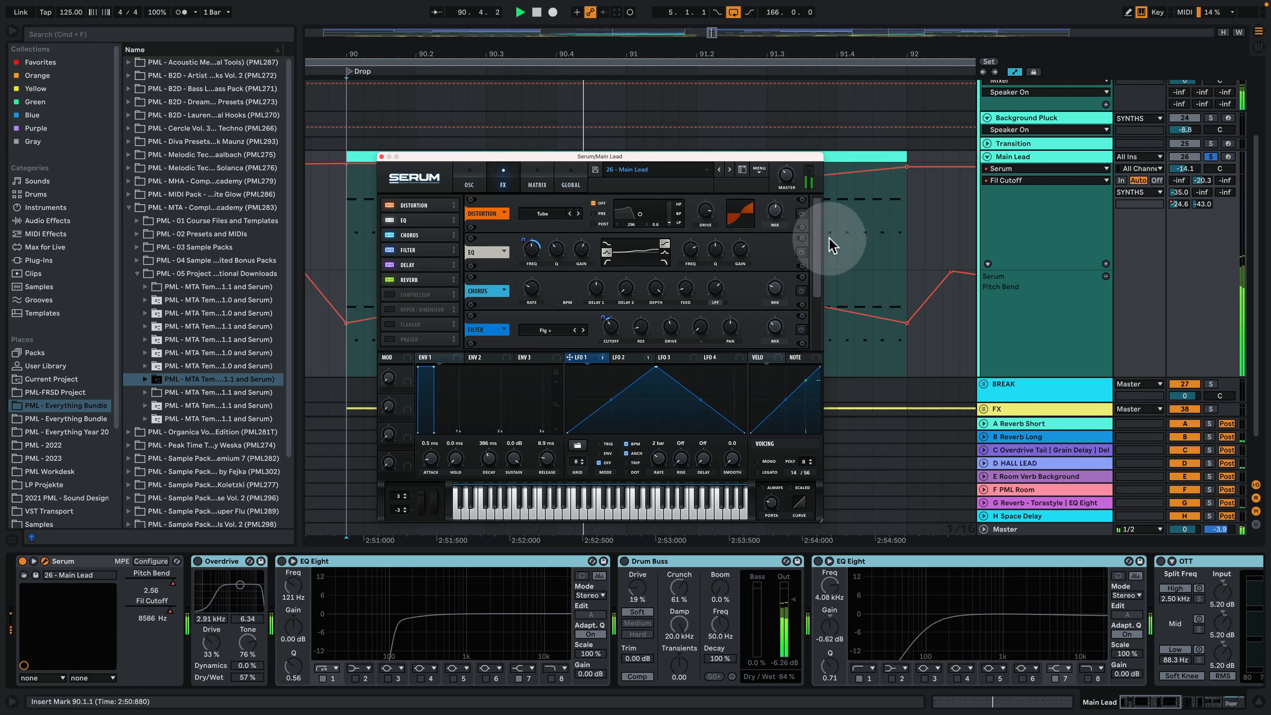
click(801, 213)
click(774, 210)
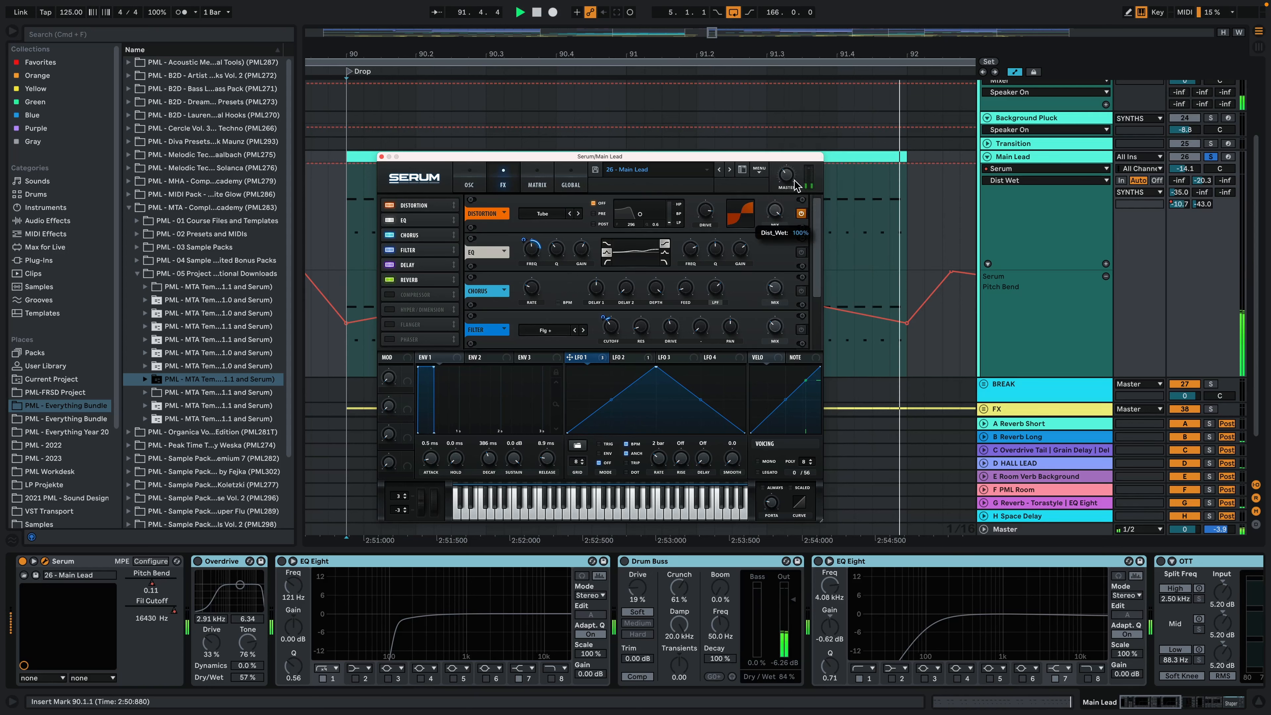
key(space)
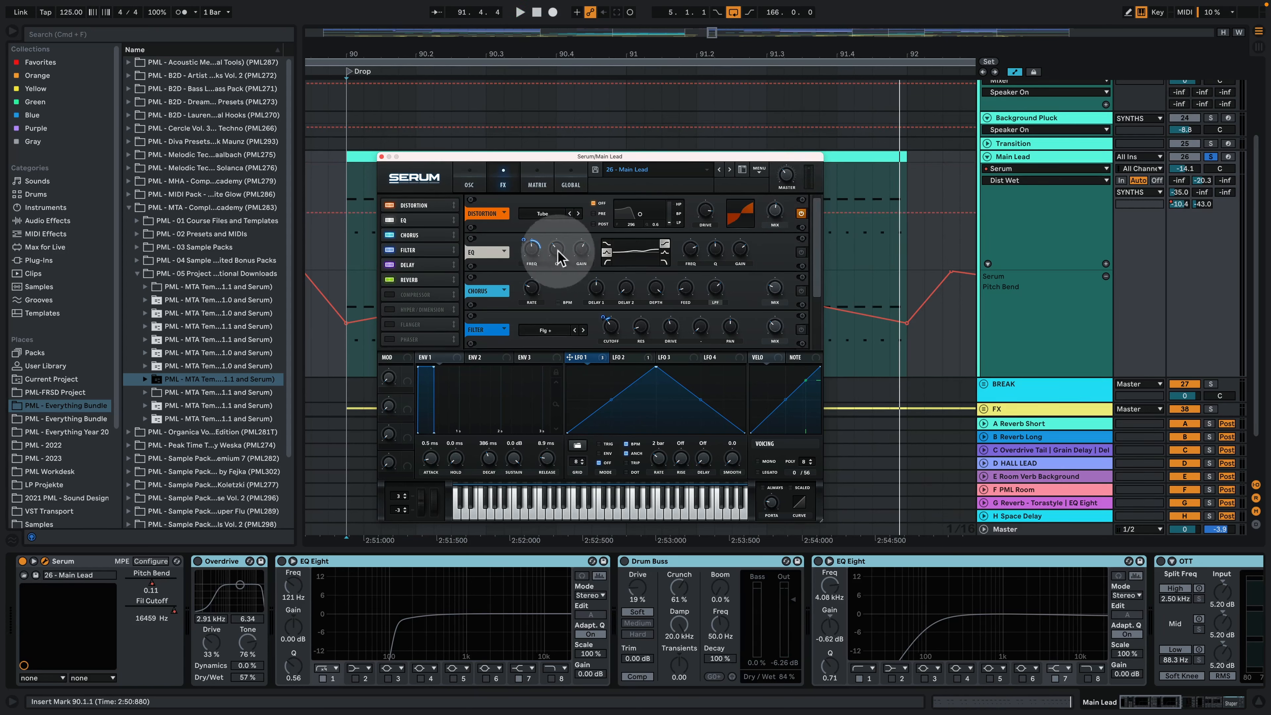
Step: Re-enable Serum's EQ and replay the clip to hear LFO 1 modulating the EQ's low-band frequency
click(802, 255)
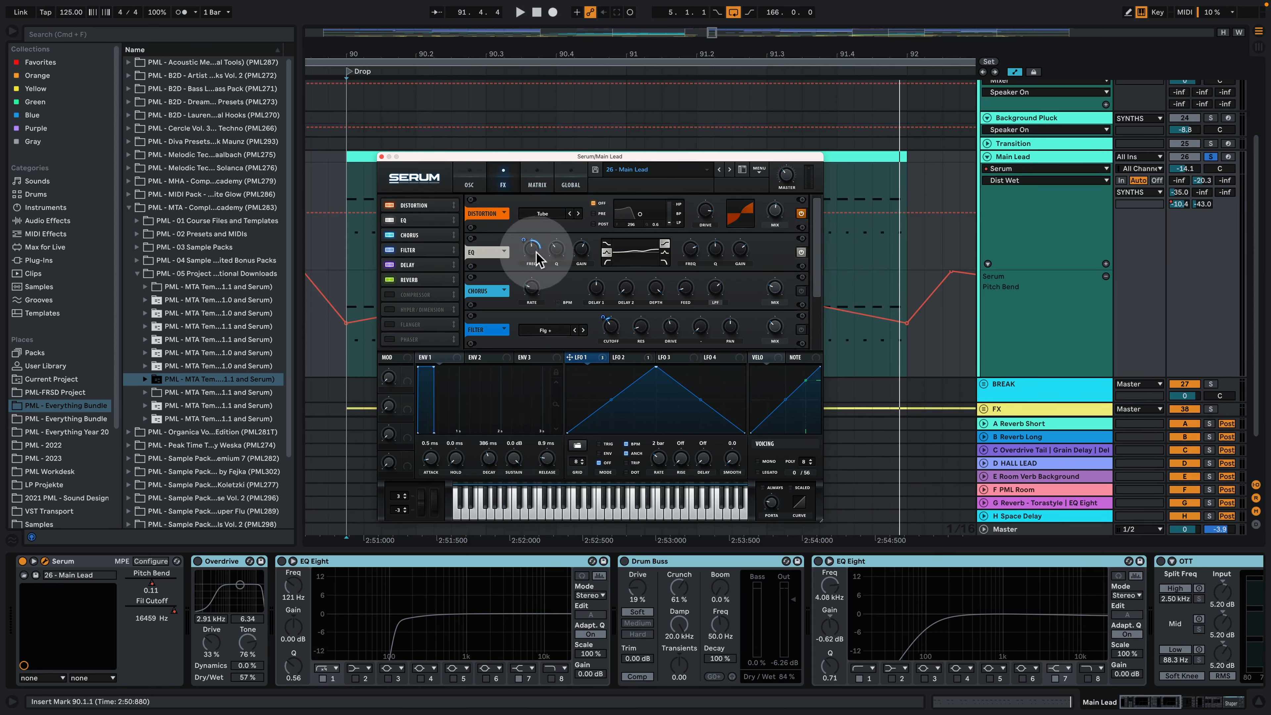
key(space)
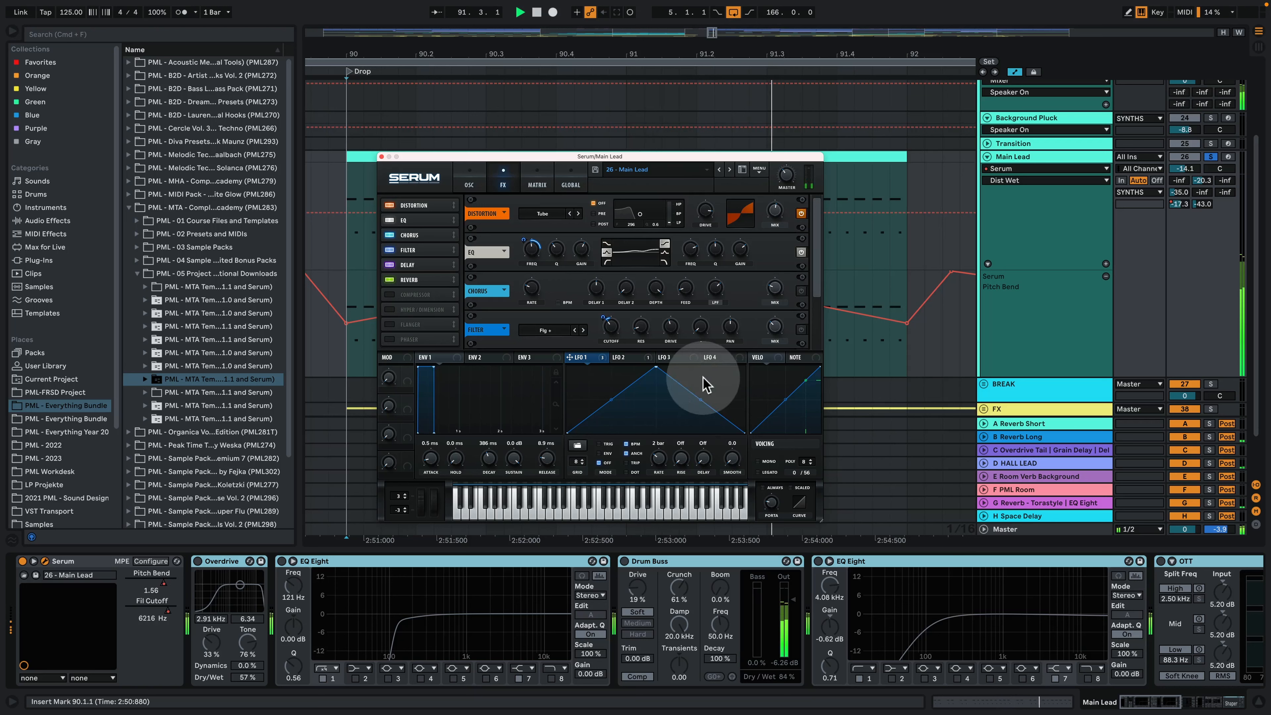
click(599, 365)
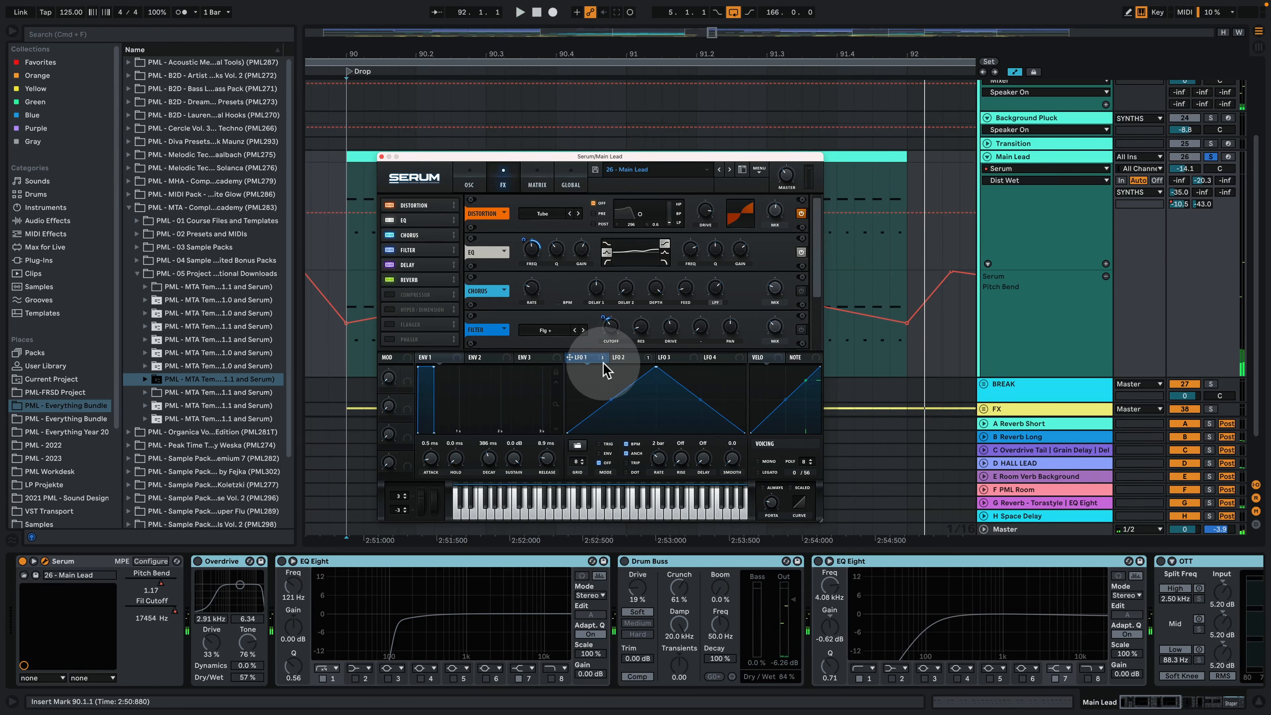
drag(603, 367, 529, 273)
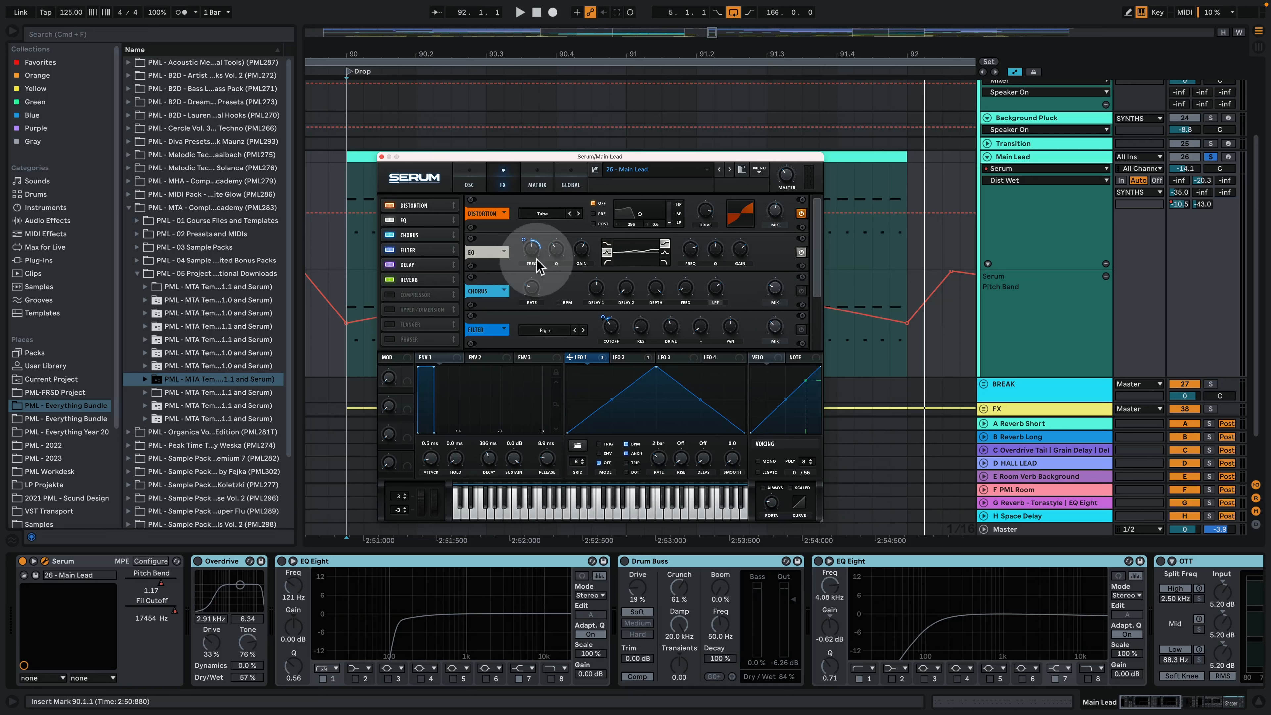
key(space)
key(space)
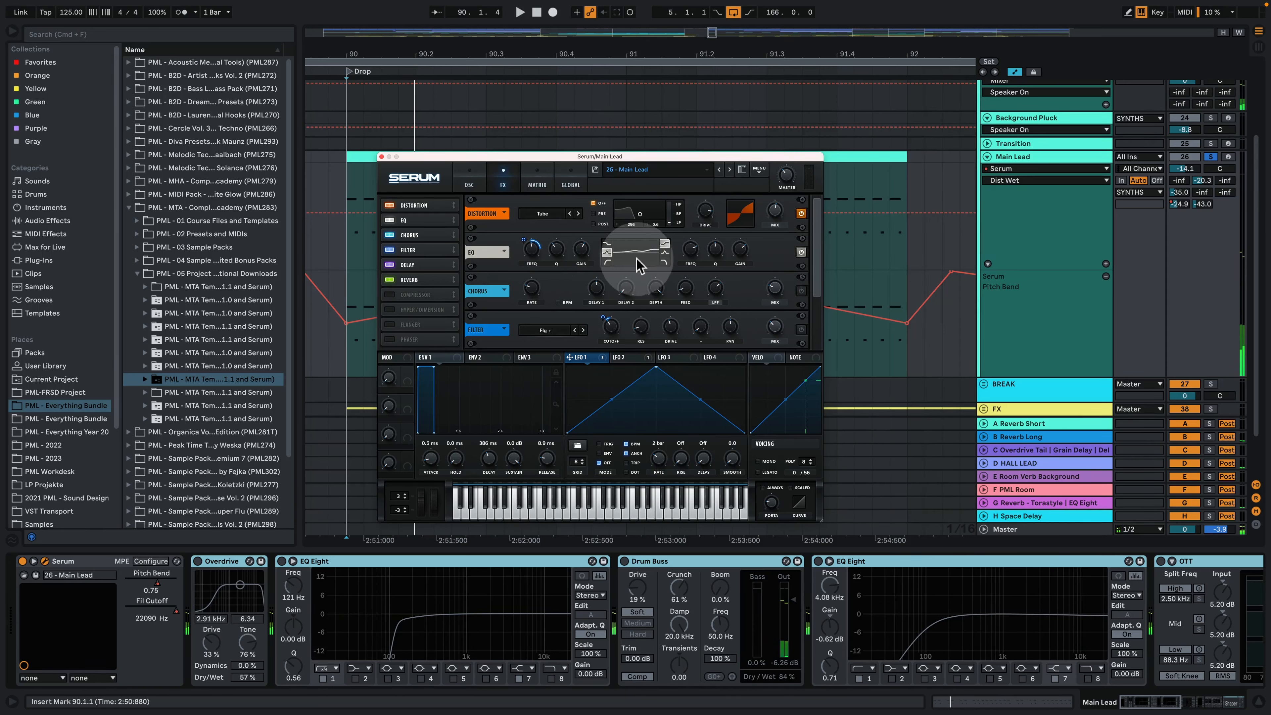
key(space)
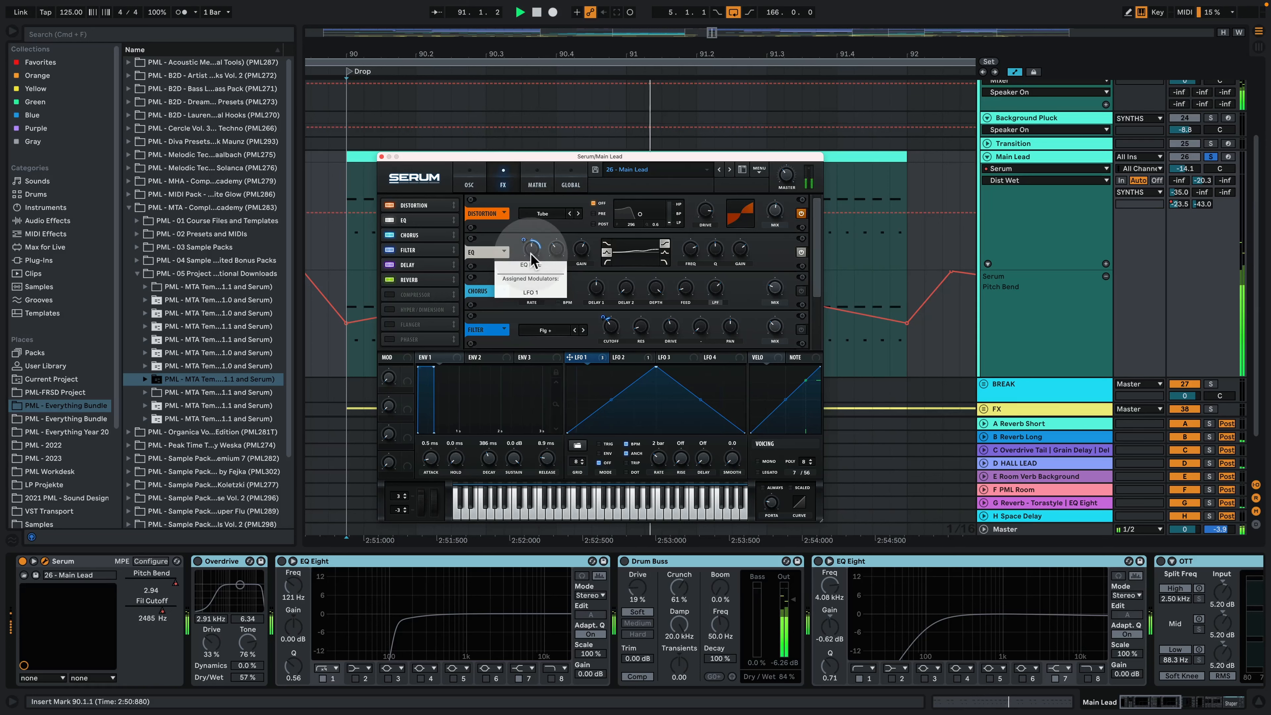
key(space)
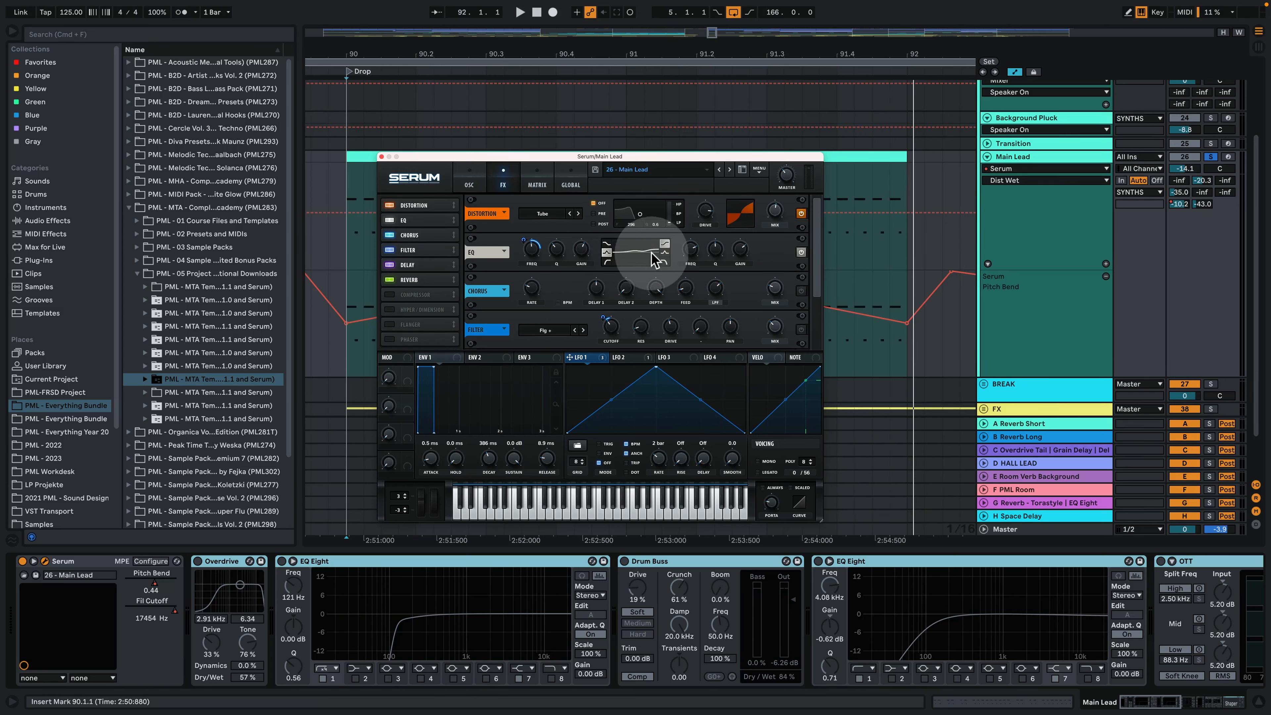
Step: Re-enable Serum's Chorus and Filter effects one after the other, varying each one's mix amount during playback
click(801, 291)
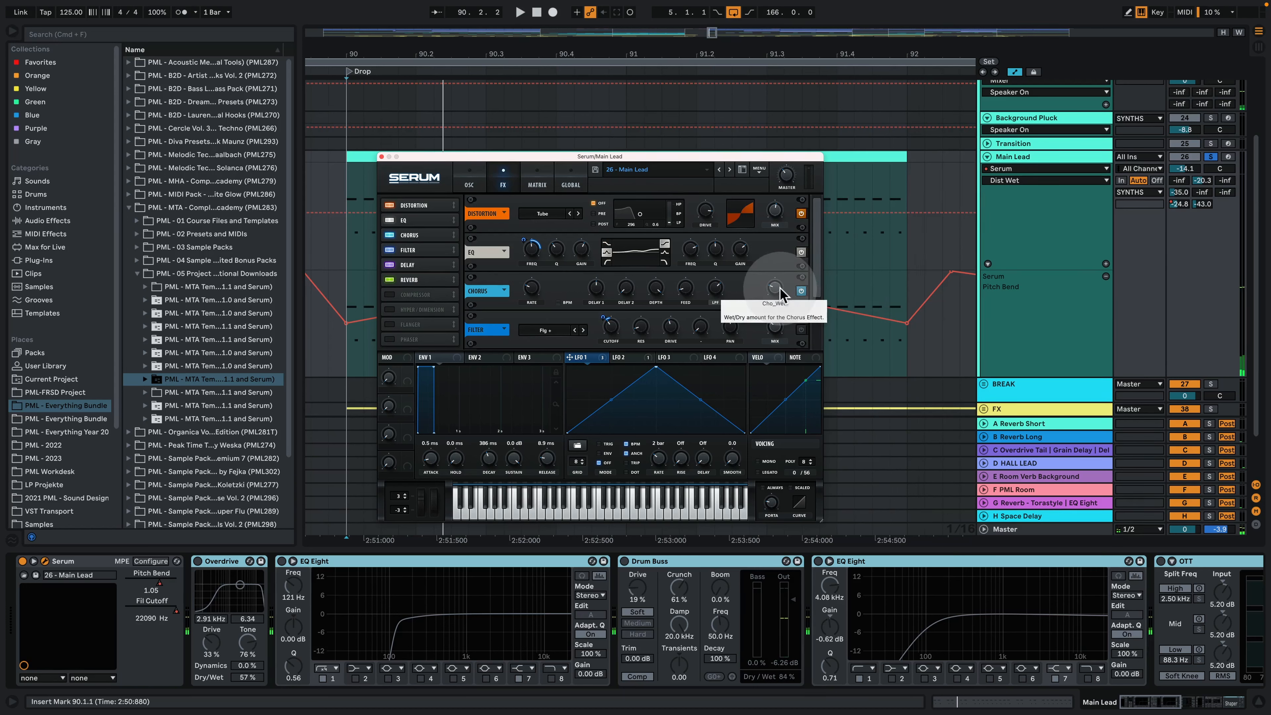
drag(780, 289, 790, 241)
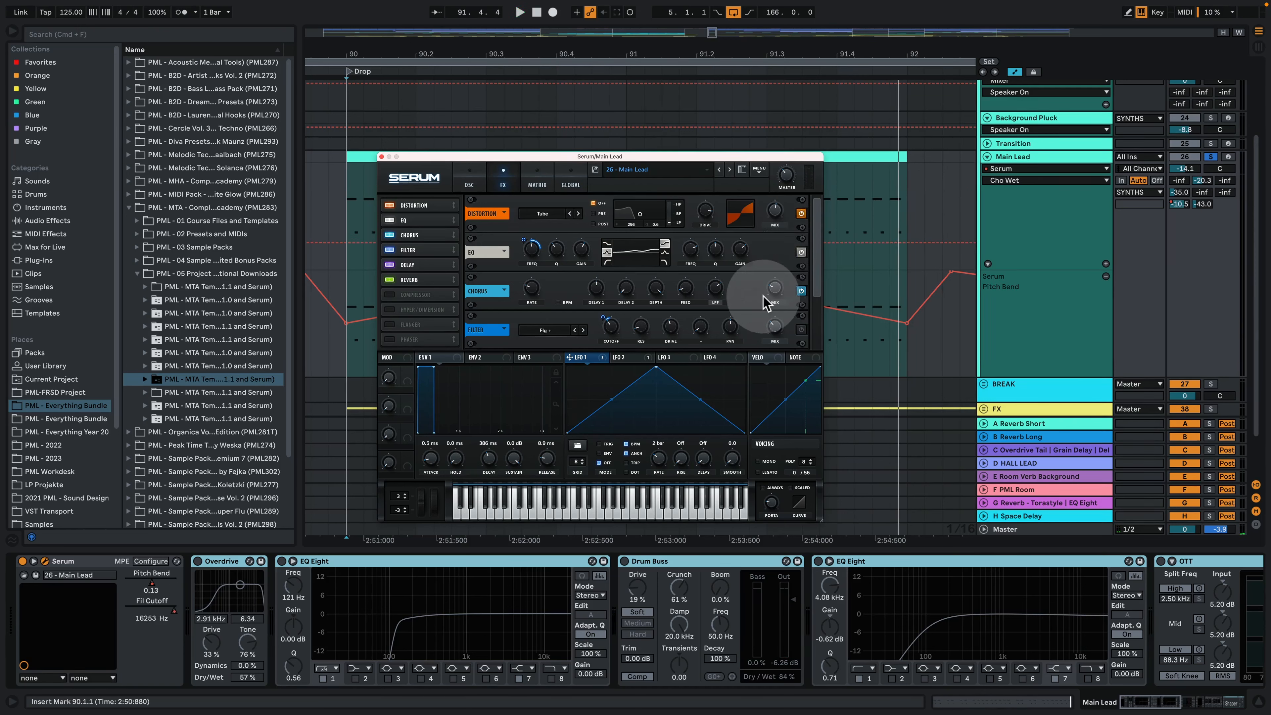
drag(817, 273, 815, 301)
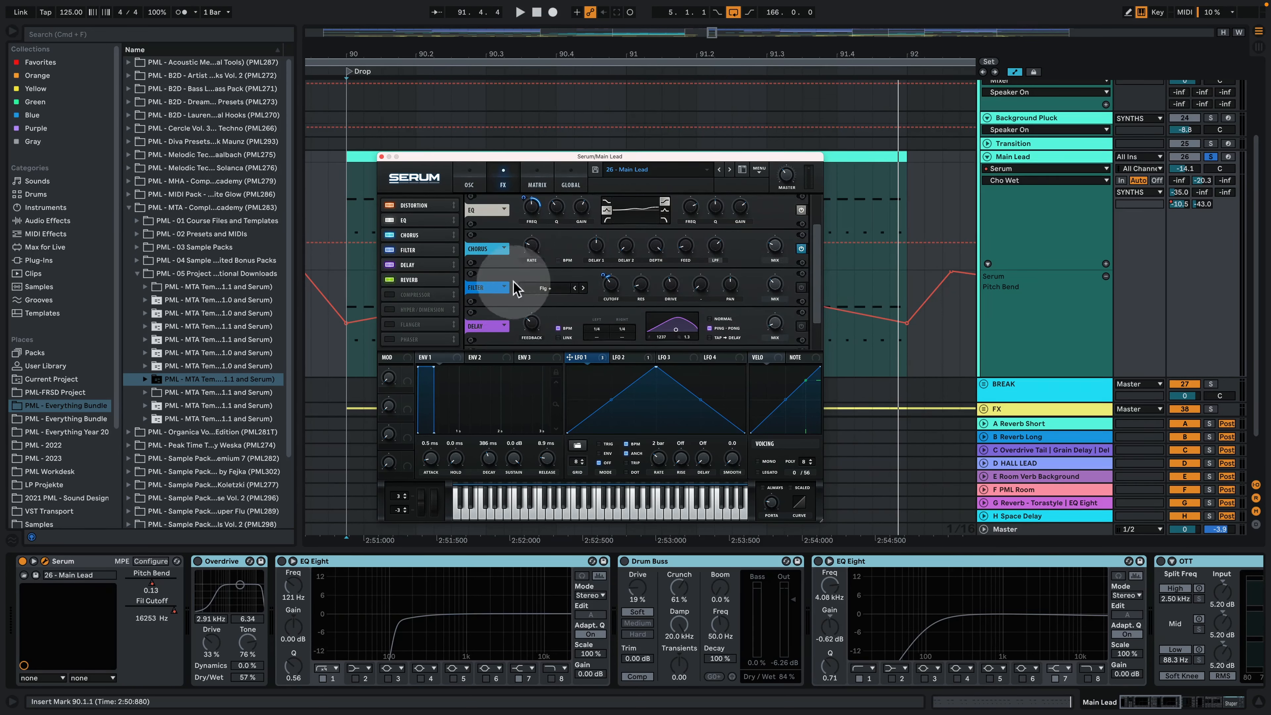
key(space)
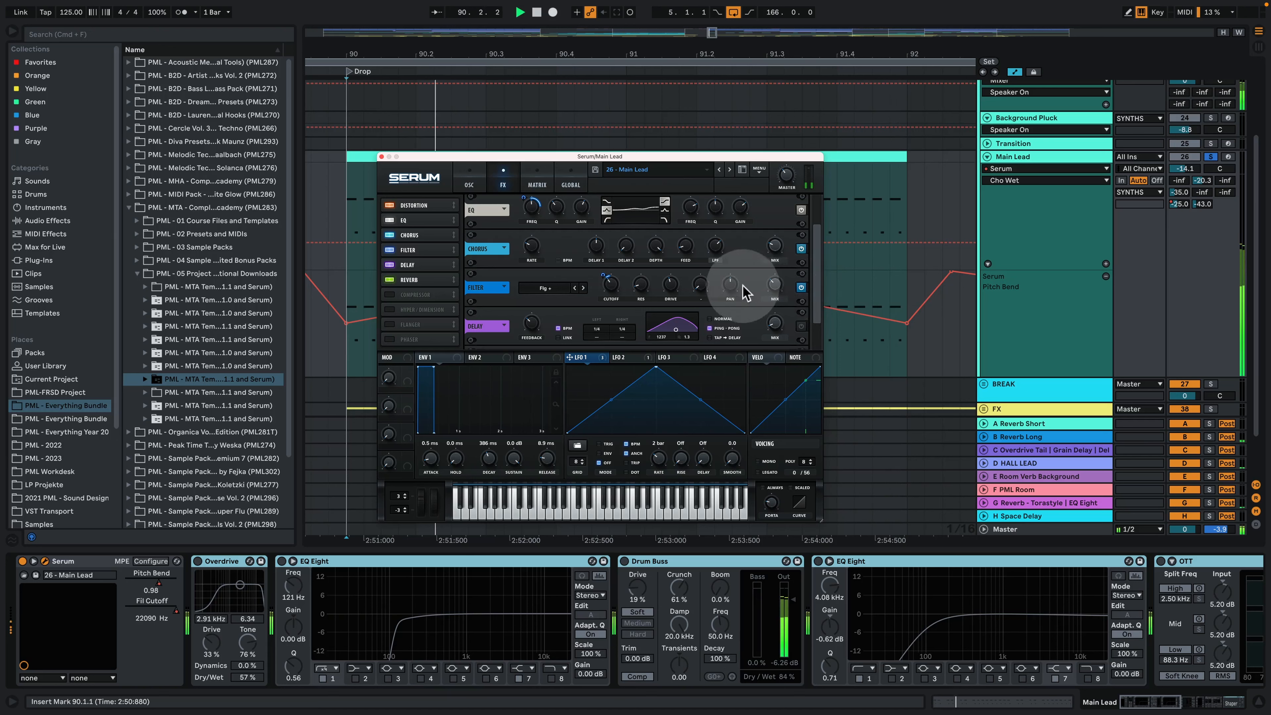
drag(782, 286, 708, 259)
drag(609, 283, 592, 368)
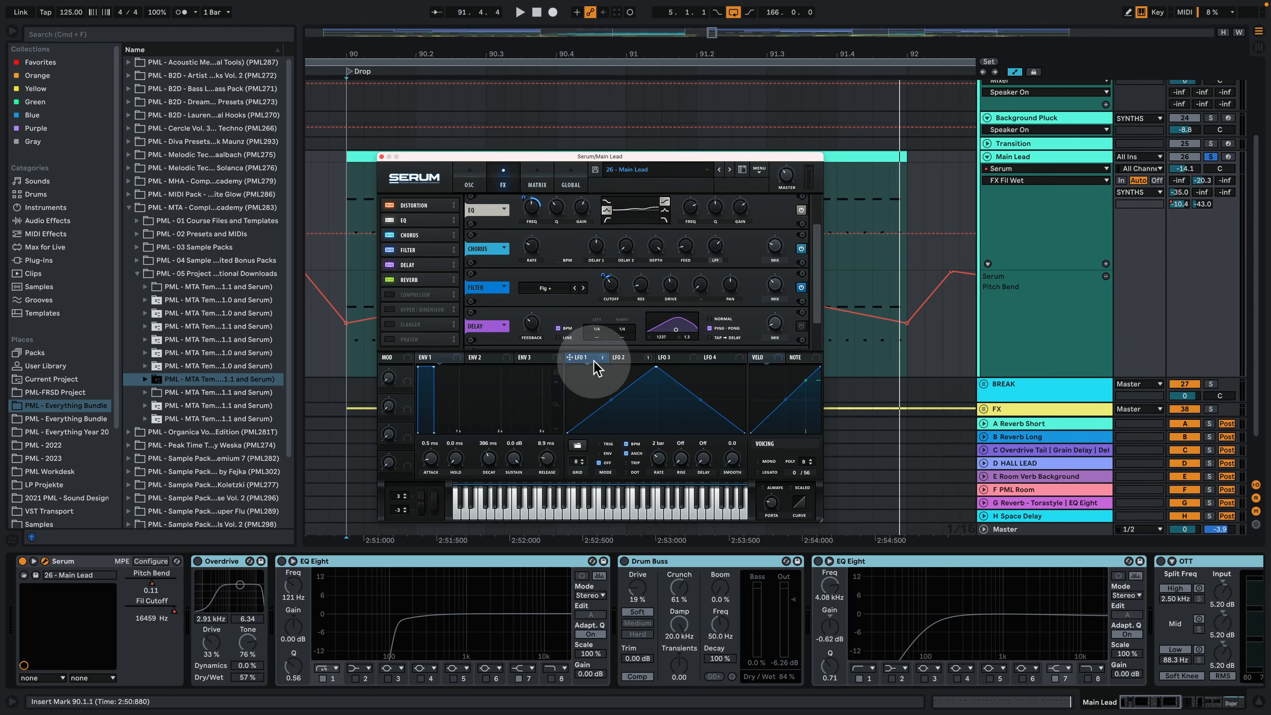
Step: Re-enable Serum's Delay and compare different mix amounts while replaying the Main Lead clip
scroll(817, 271, down, 2)
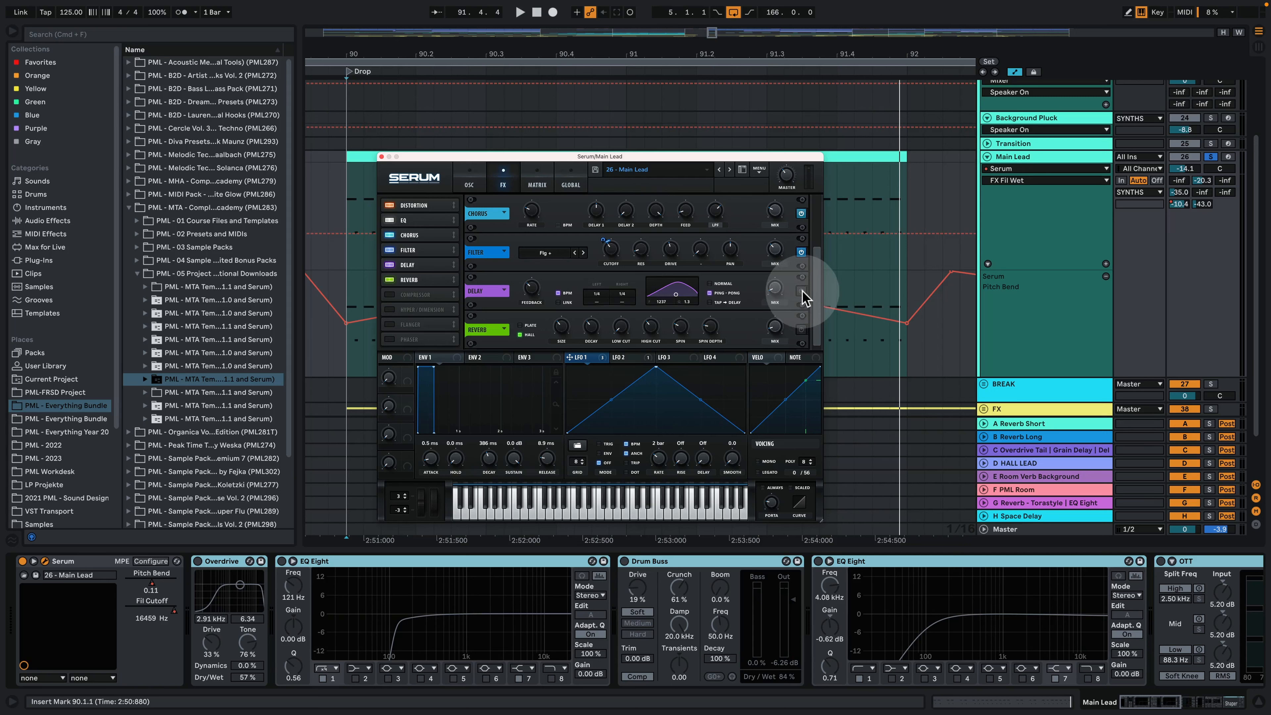
click(801, 291)
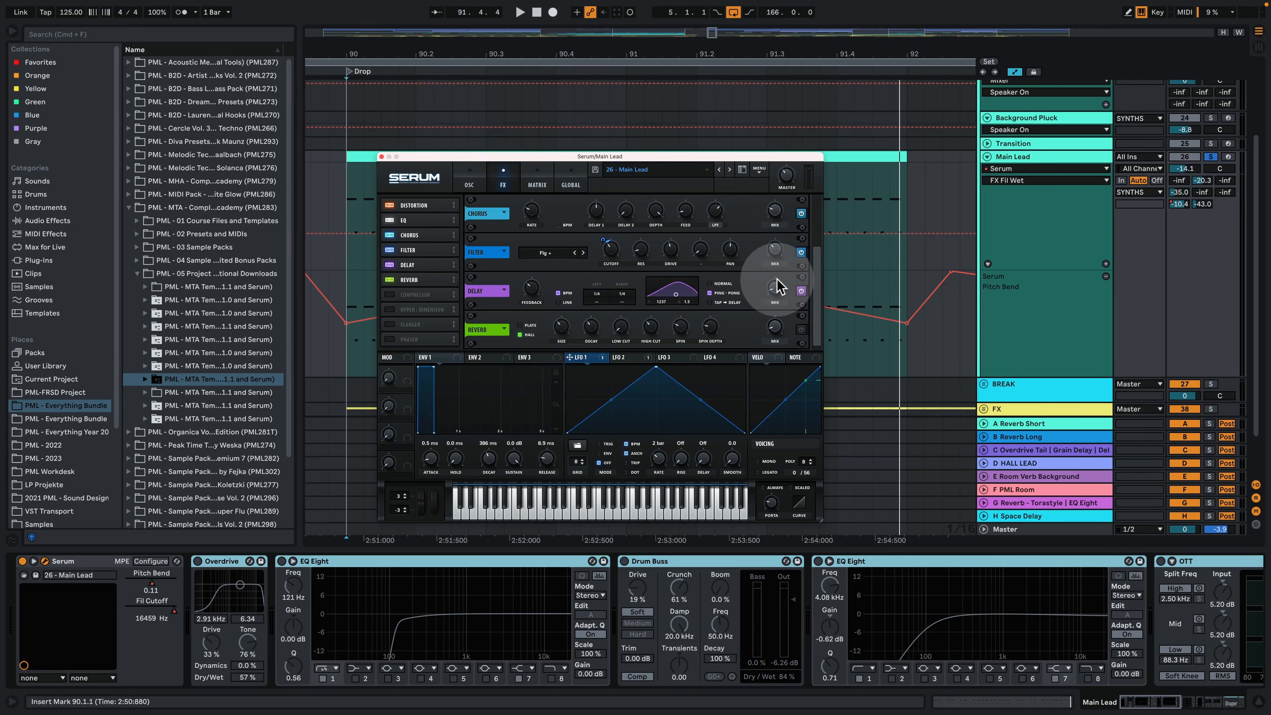
key(space)
click(782, 287)
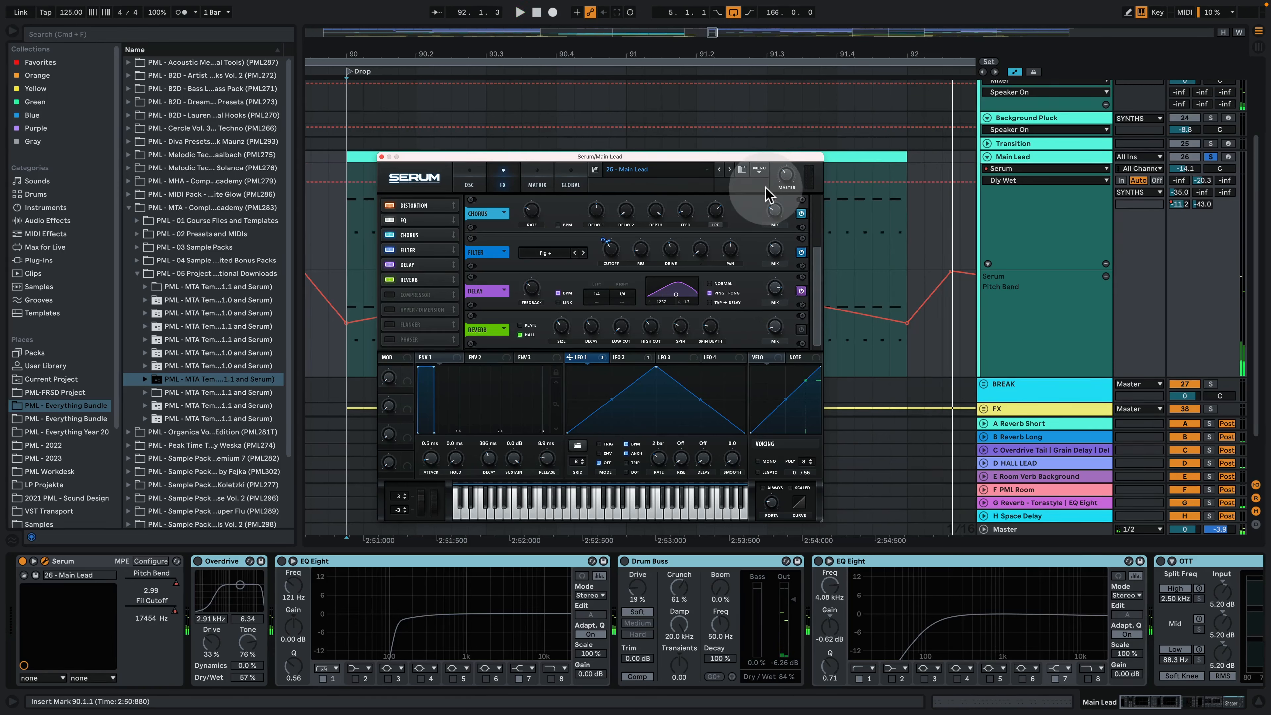
key(super+z)
key(space)
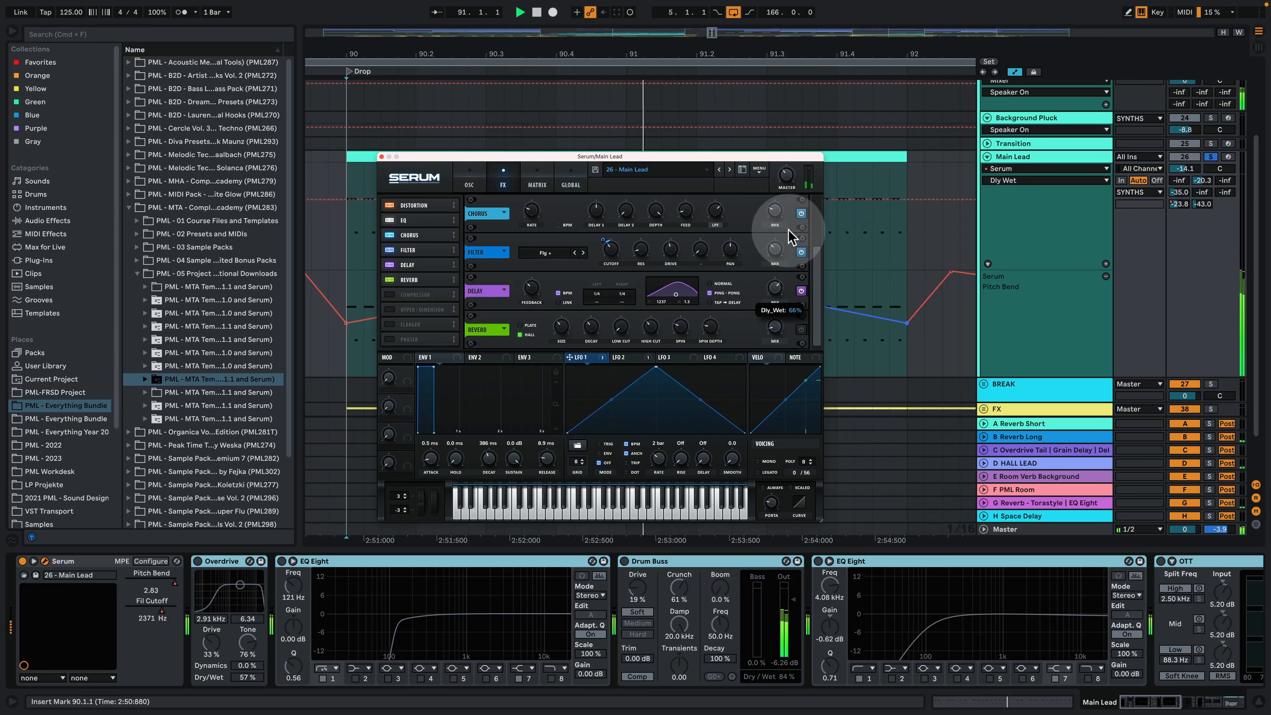
key(space)
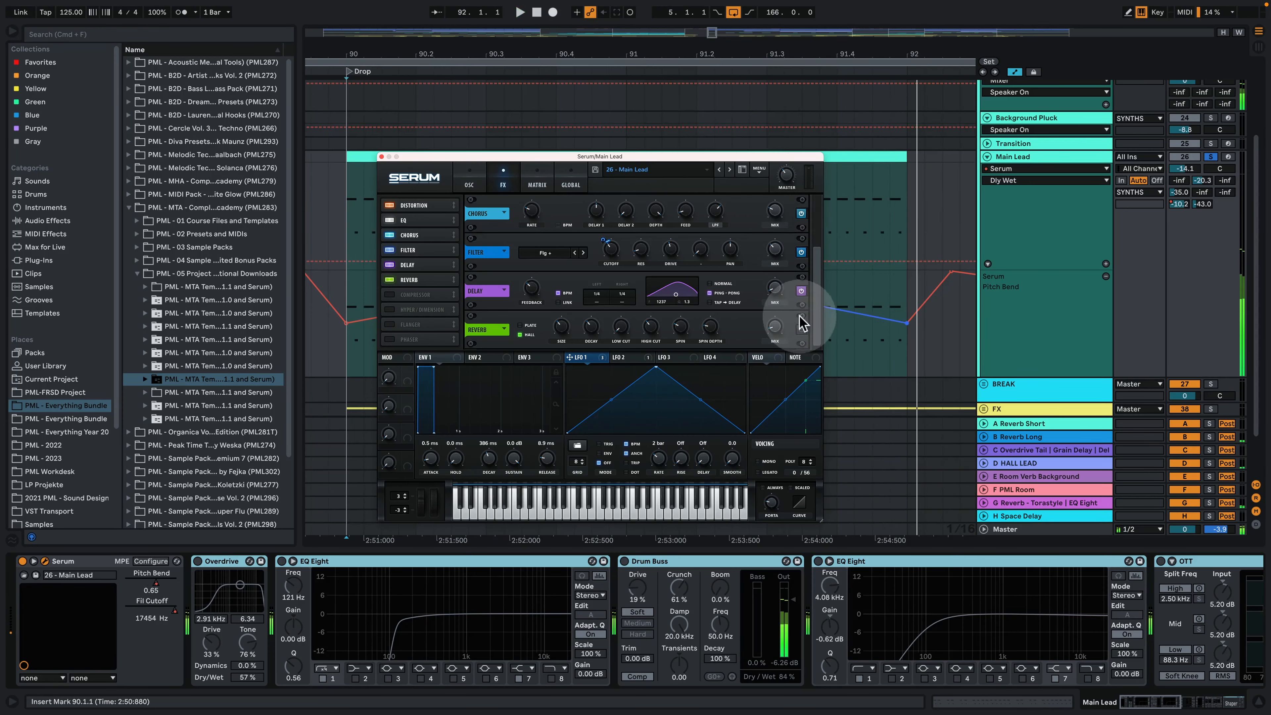
Step: Re-enable Serum's Reverb, vary its mix amount during playback and compare the lead with and without it
click(802, 329)
key(space)
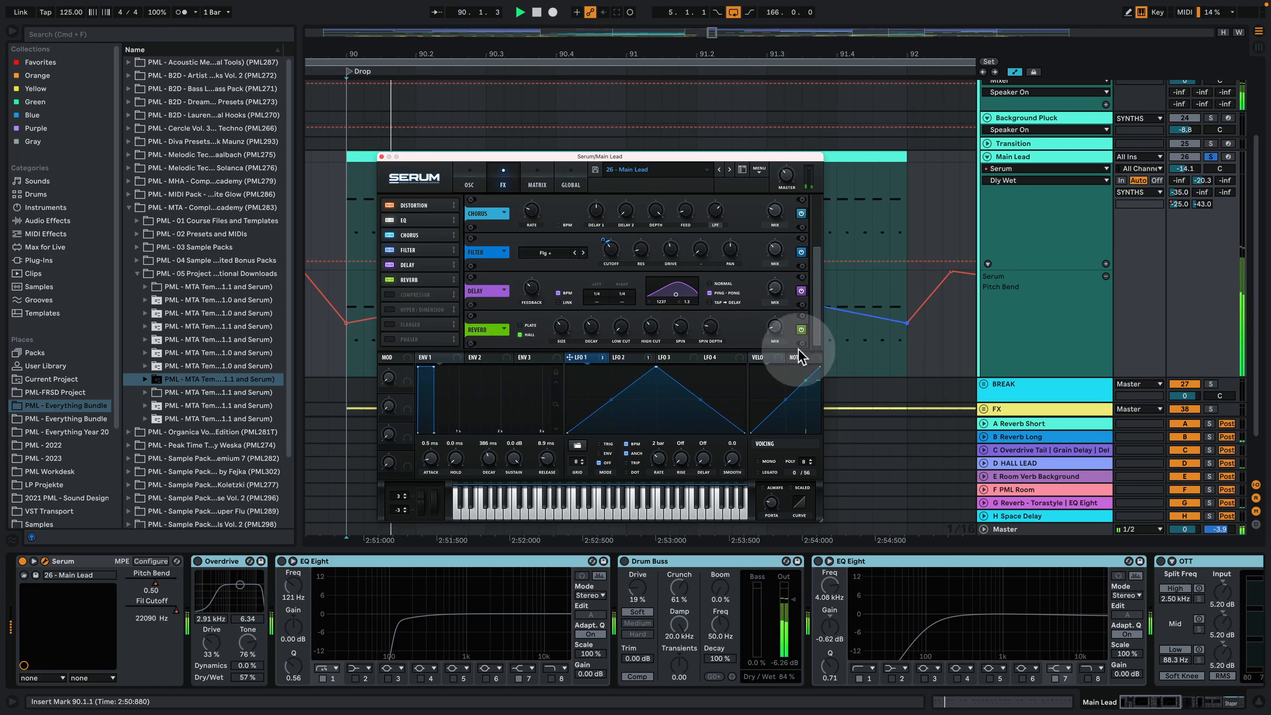
drag(782, 330, 819, 301)
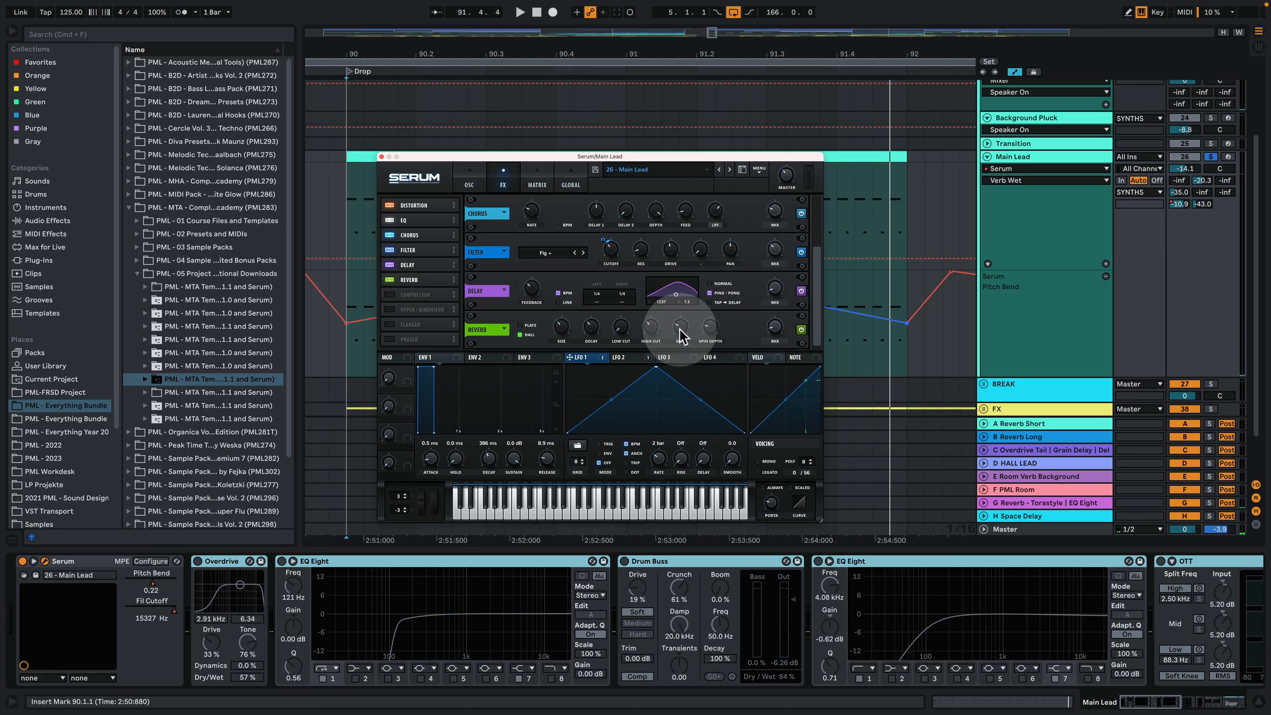
key(space)
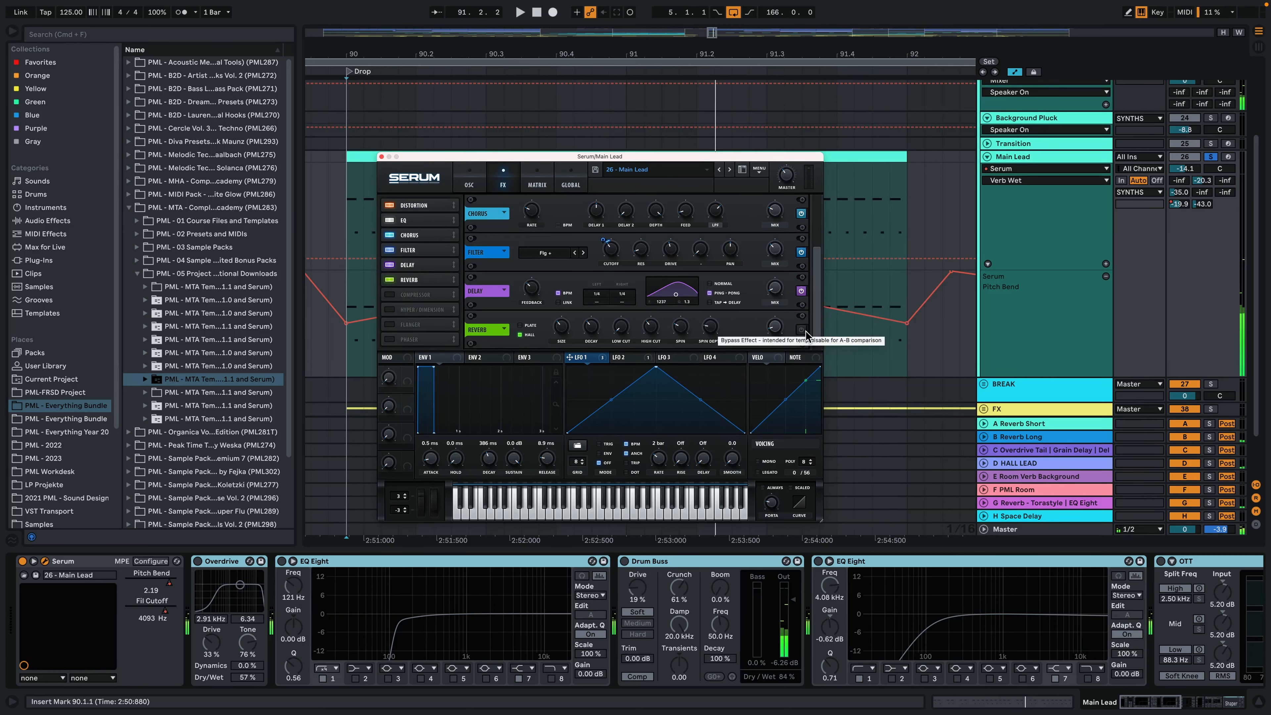
click(801, 330)
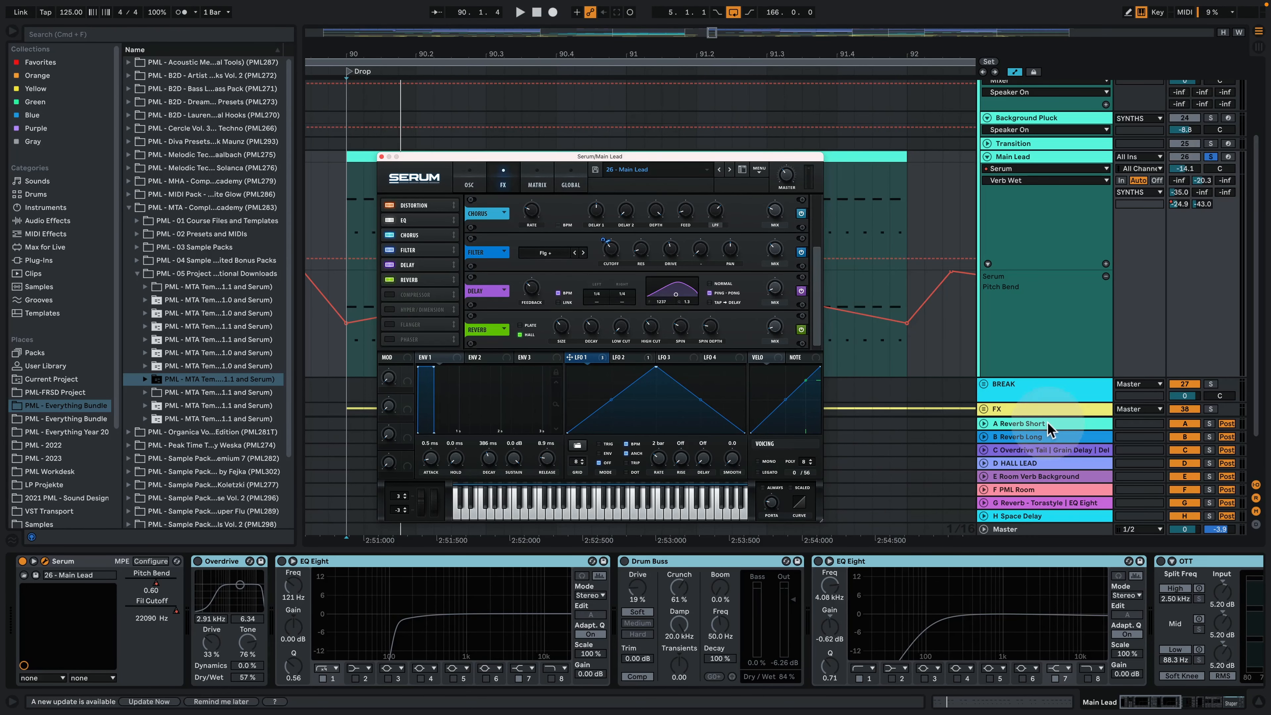
Step: Show the device chain of the B Reverb Long return track and solo that return during playback
click(1039, 437)
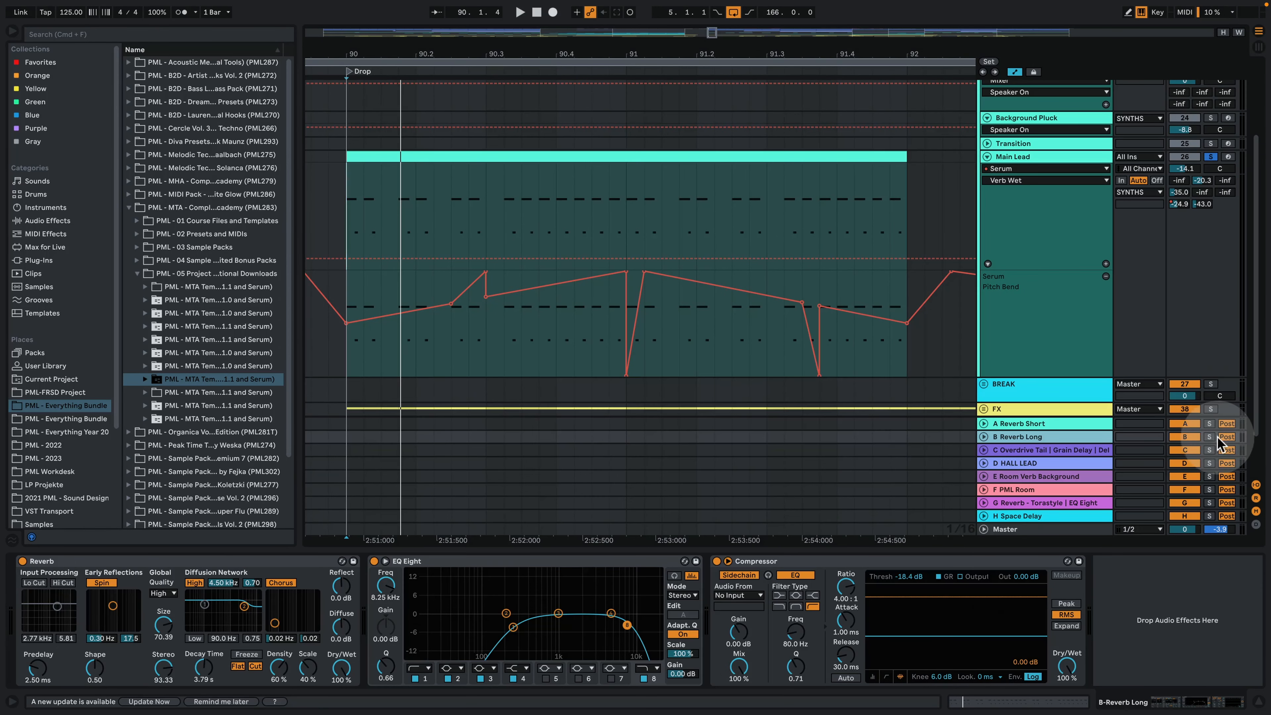
key(space)
click(1210, 437)
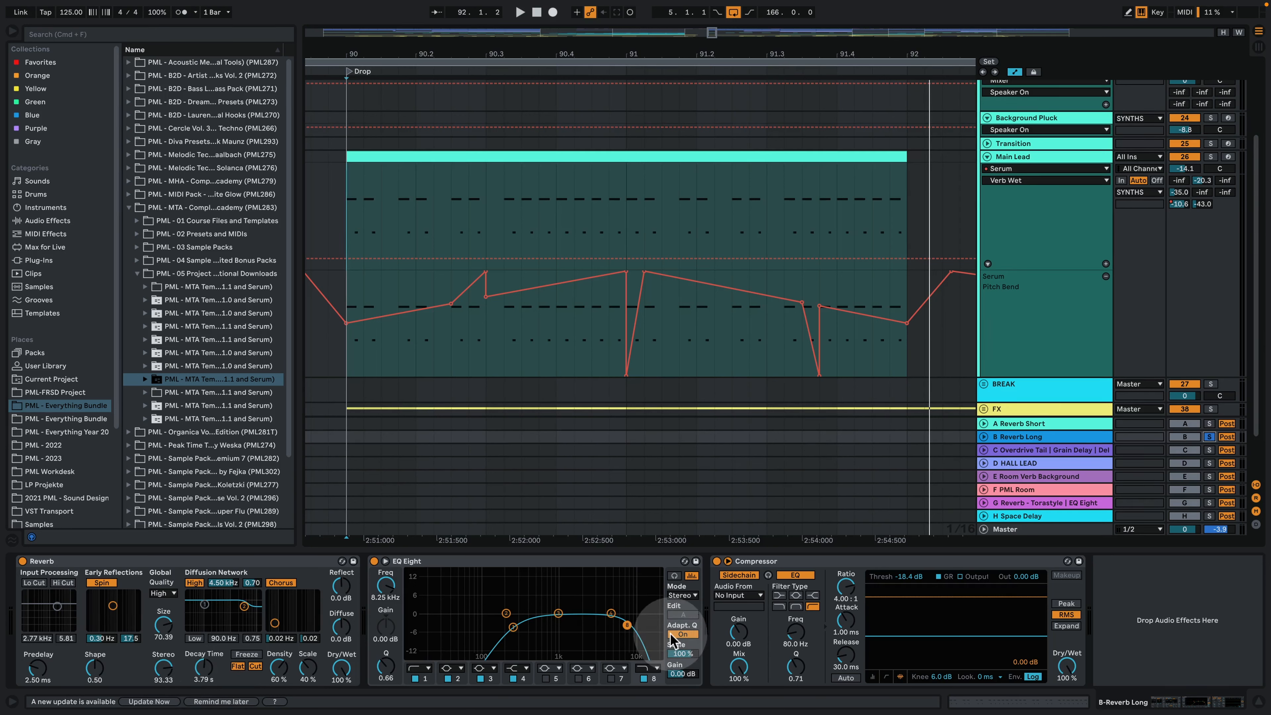
Step: Replay the Main Lead with B Reverb Long soloed and show the device chain of the C Overdrive Tail return
key(space)
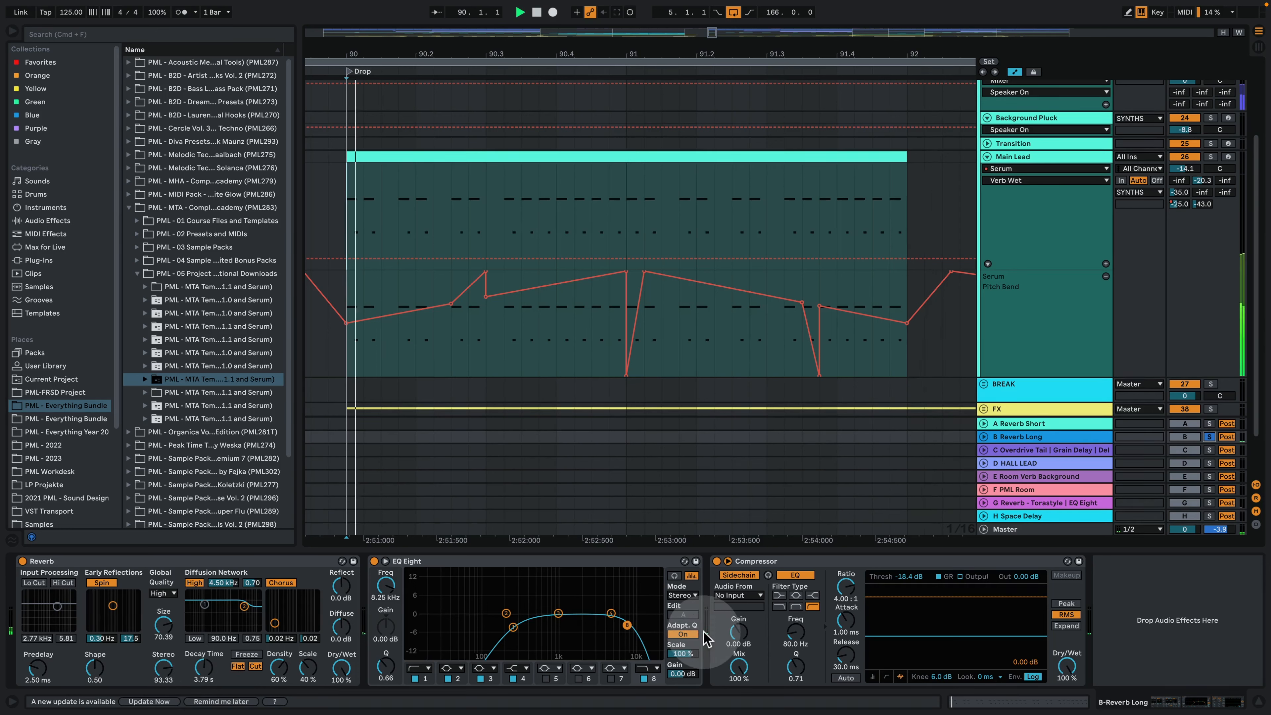
click(1057, 454)
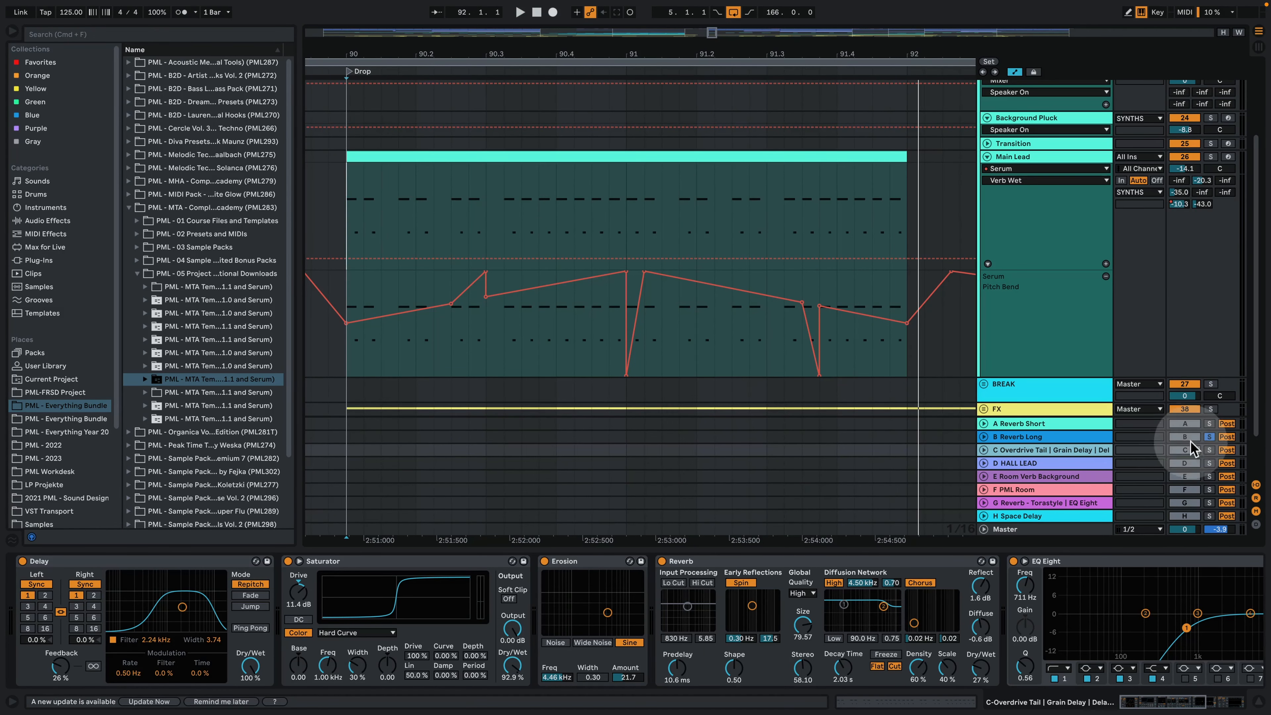
Step: Show the D HALL LEAD return's device chain, solo that return and play the drop to hear its reverb
click(1069, 462)
click(1209, 463)
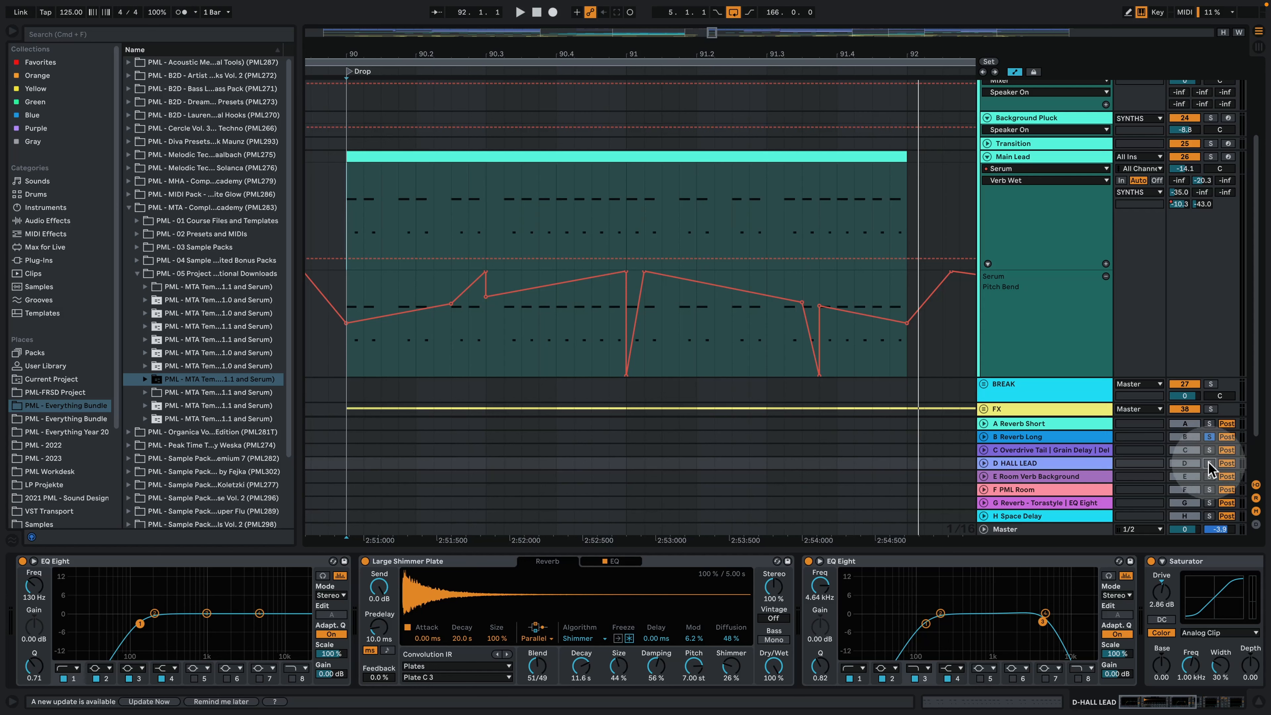
key(space)
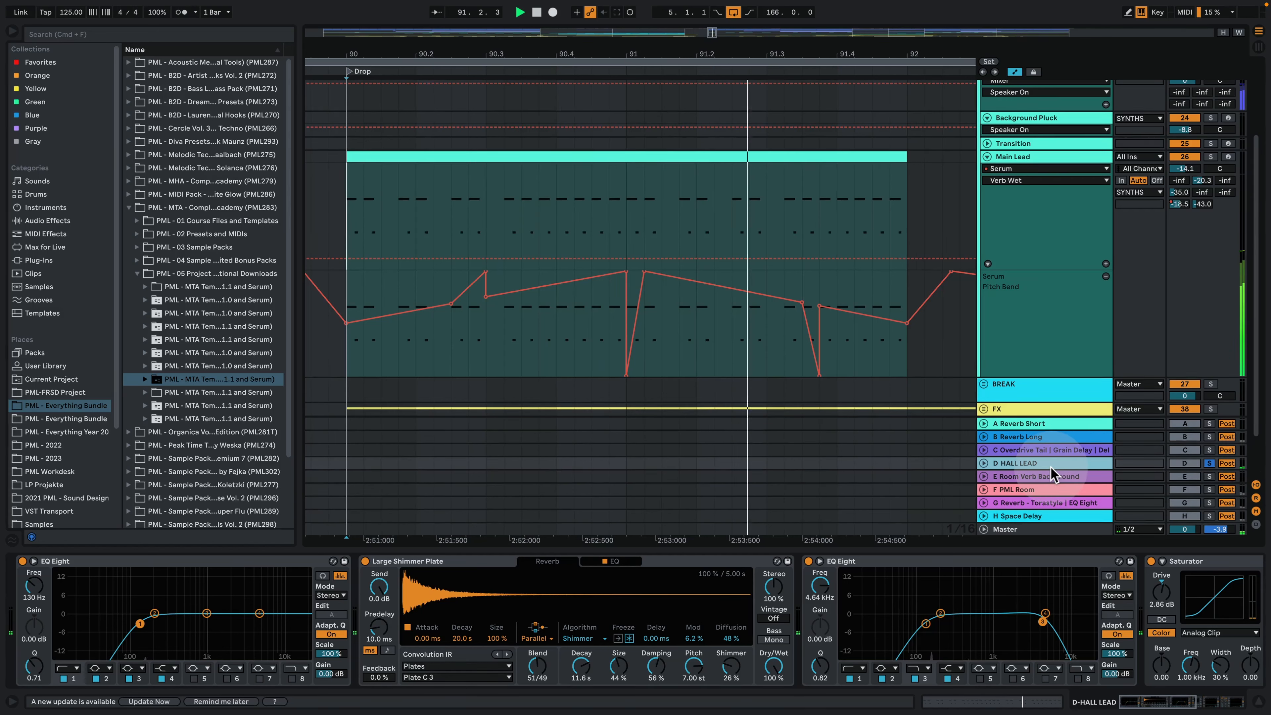
key(space)
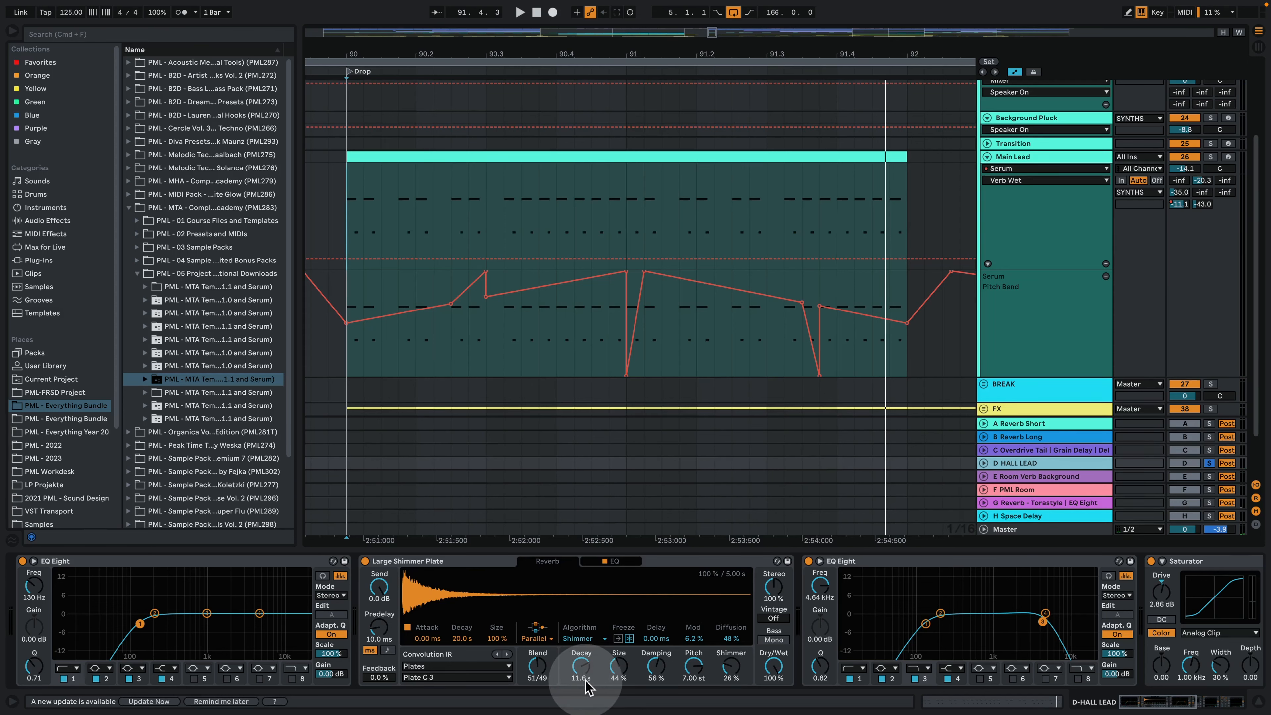
key(space)
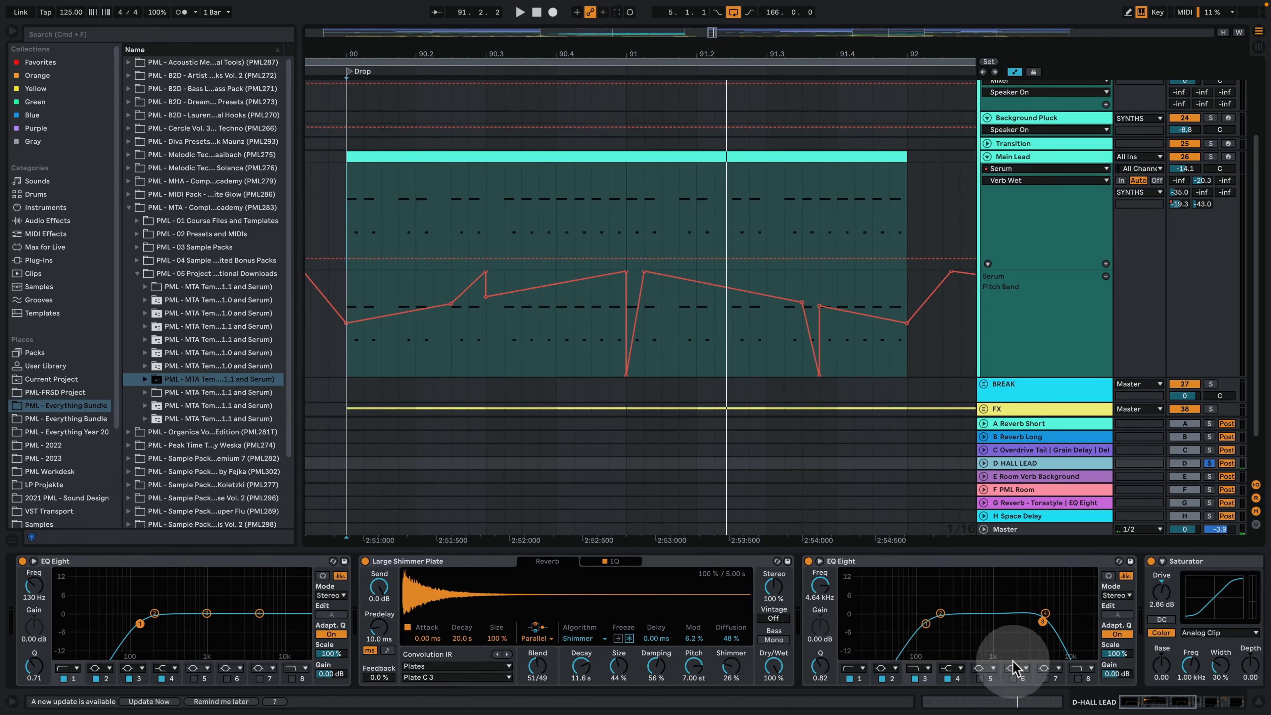
Step: Examine the Saturator and the two Compressors at the end of the D HALL LEAD chain during playback
scroll(1100, 650, right, 10)
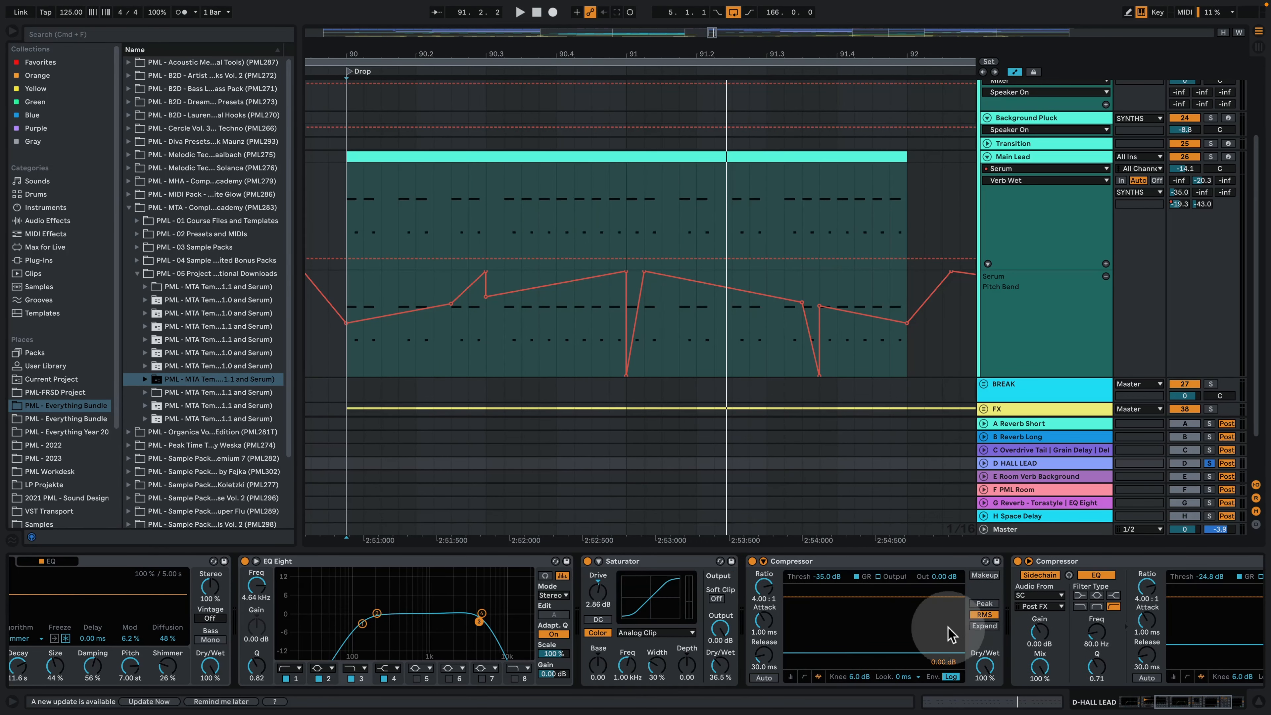
click(1189, 703)
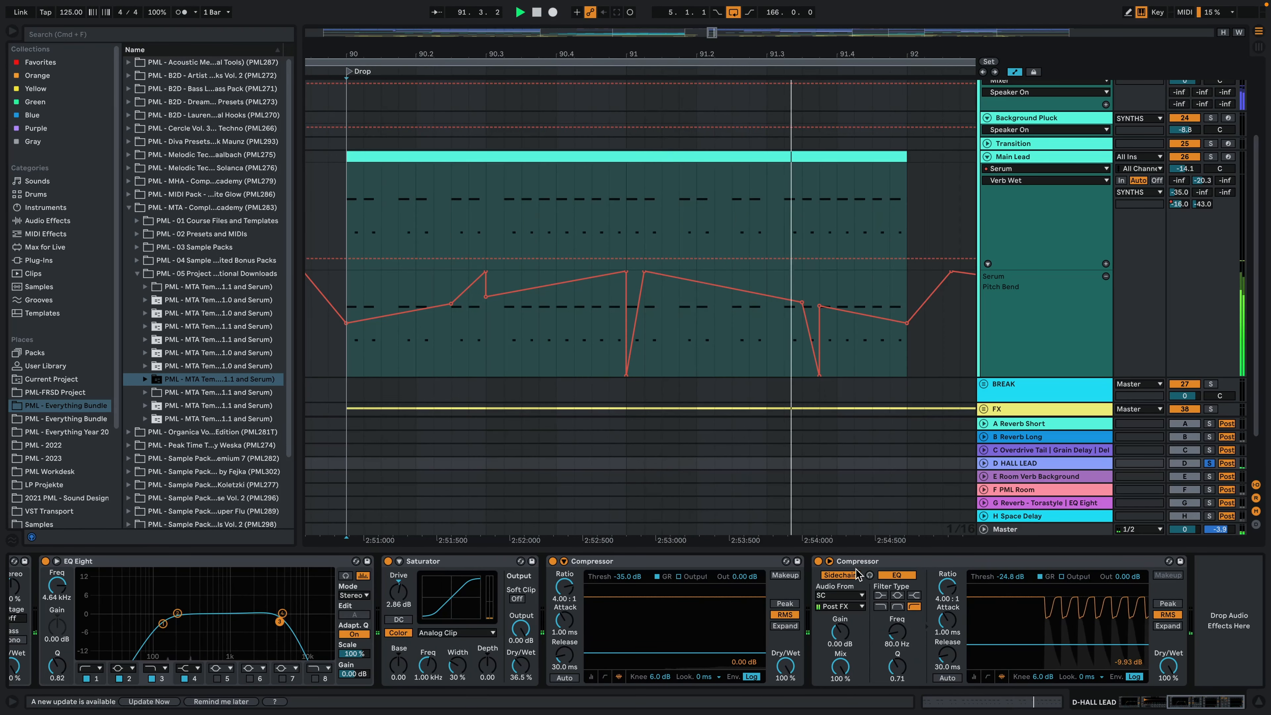
key(space)
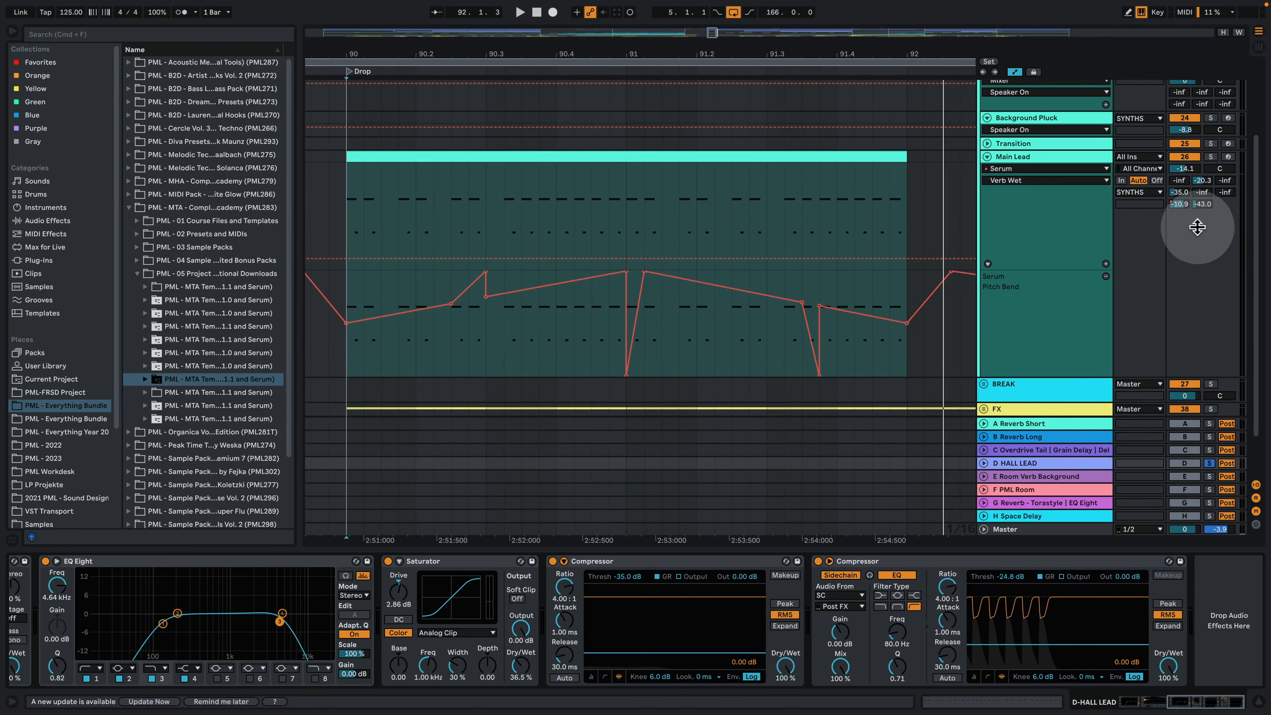
Step: Solo the G Reverb - Torastyle return, show its Reverb and EQ Eight, and play the drop through it
click(1209, 503)
click(1063, 502)
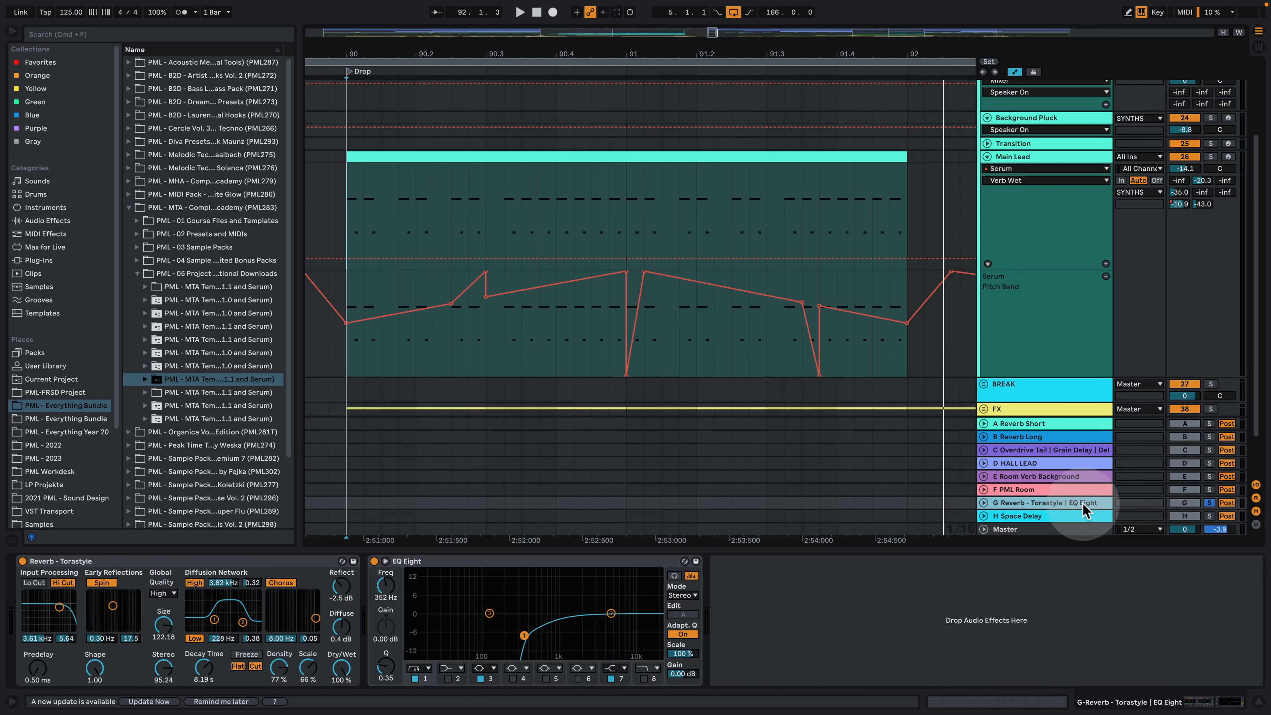
key(space)
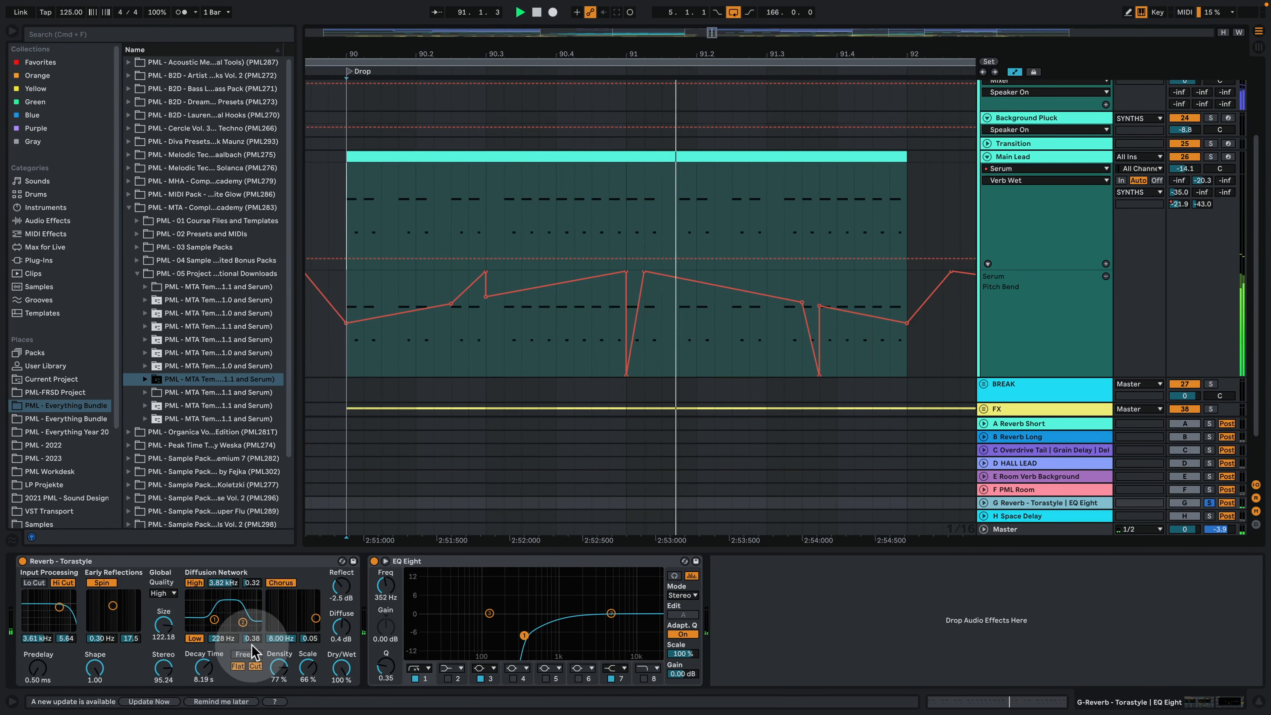
key(space)
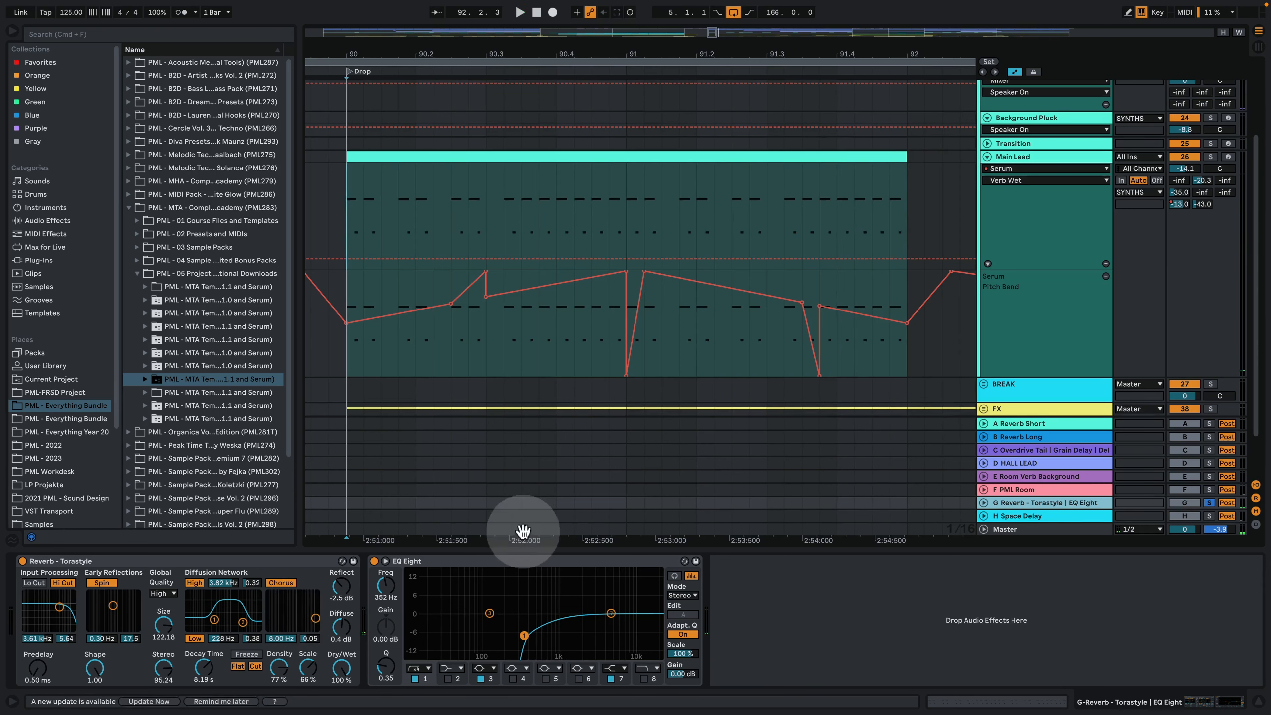
Step: Show the H Space Delay return's Echo, Shaper, Utility and EQ Eight, and solo that return during playback
click(1039, 515)
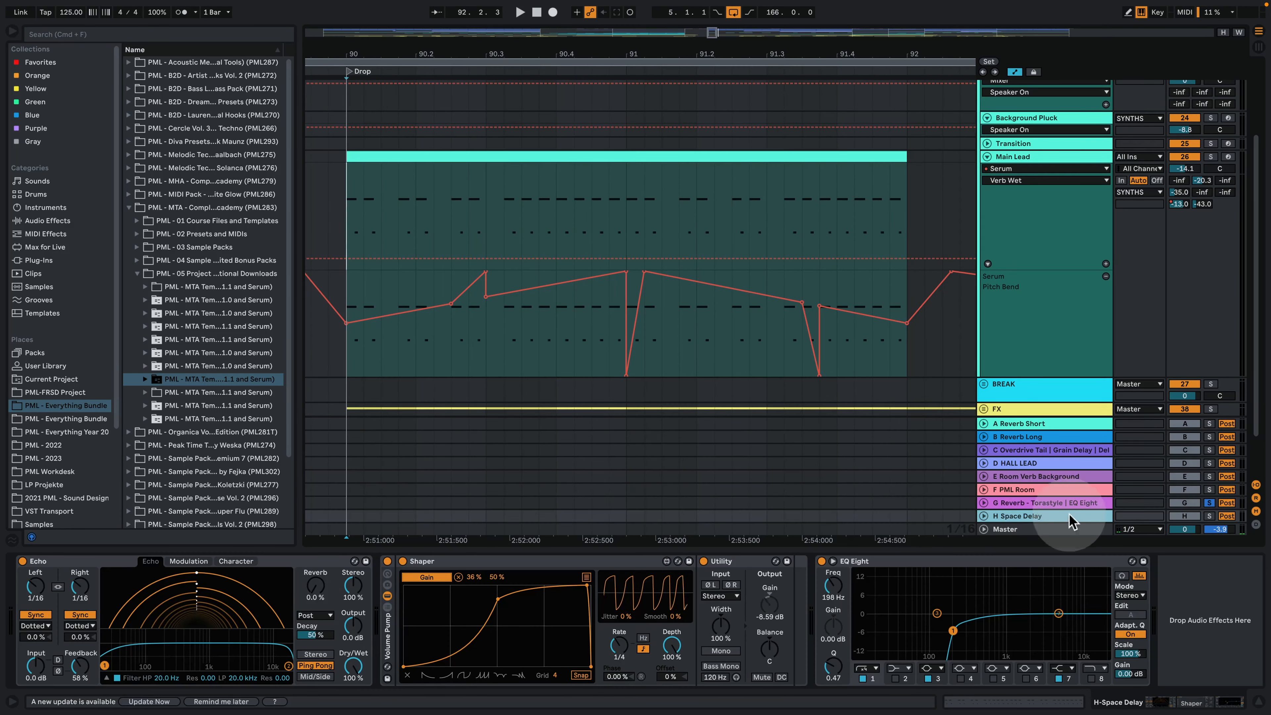
click(1209, 516)
key(space)
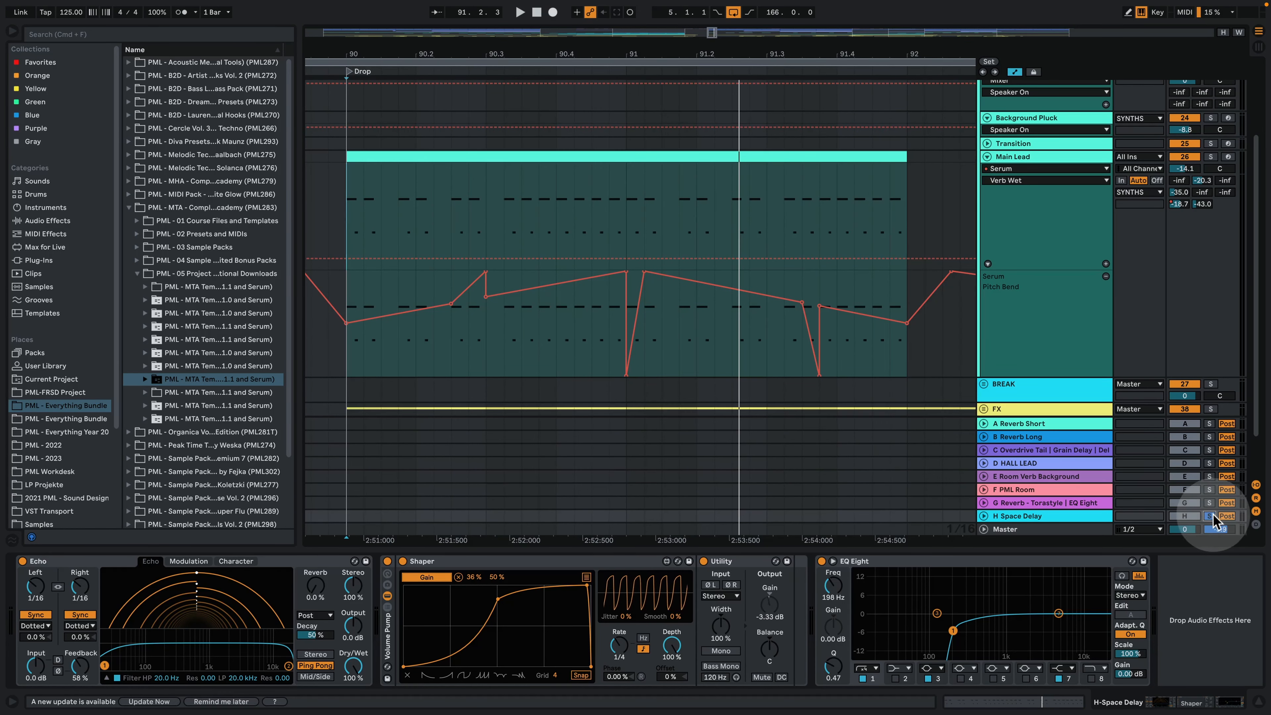
Step: Solo the Main Lead track, play it while showing Serum's oscillator page, and close the Serum window
click(1059, 157)
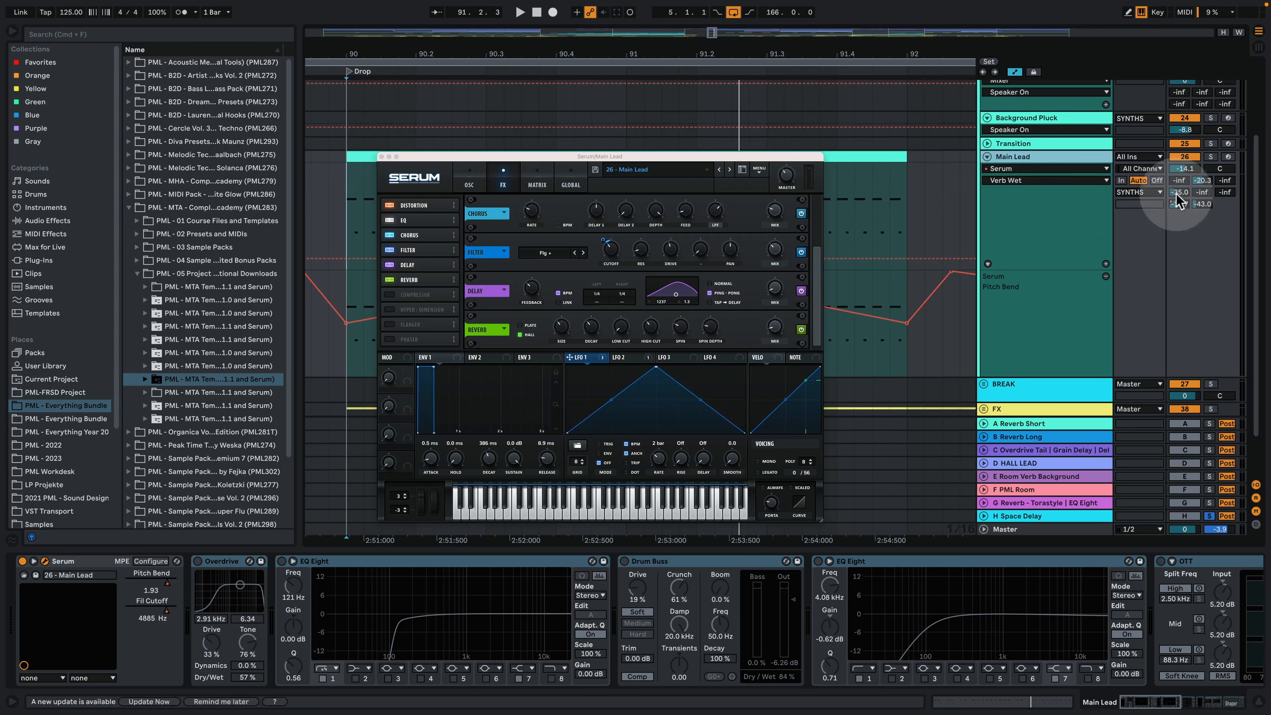
key(space)
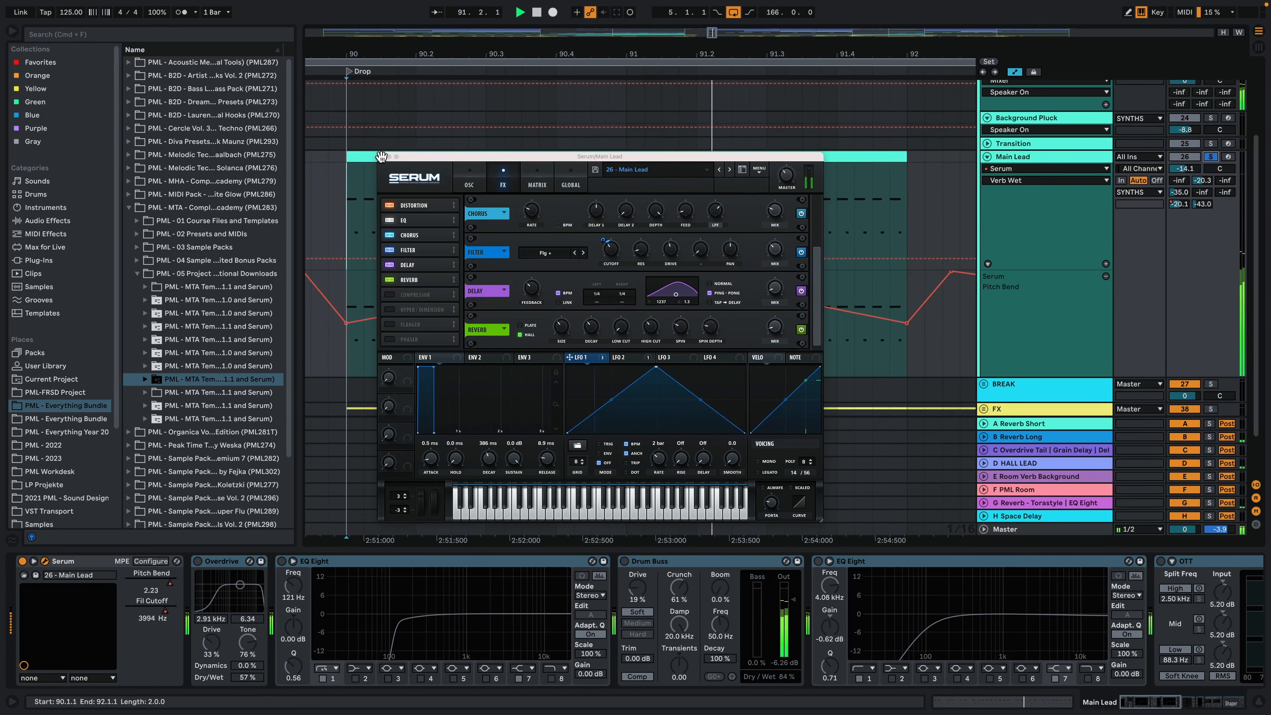
click(470, 181)
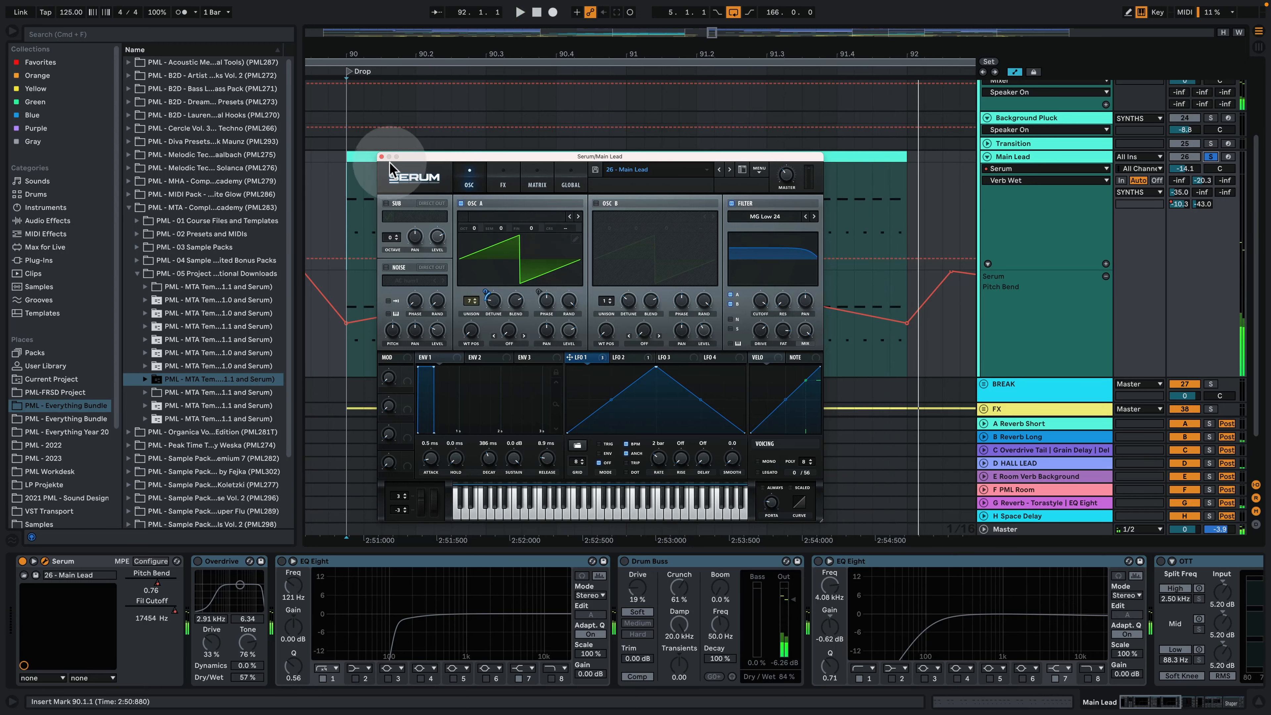
click(382, 156)
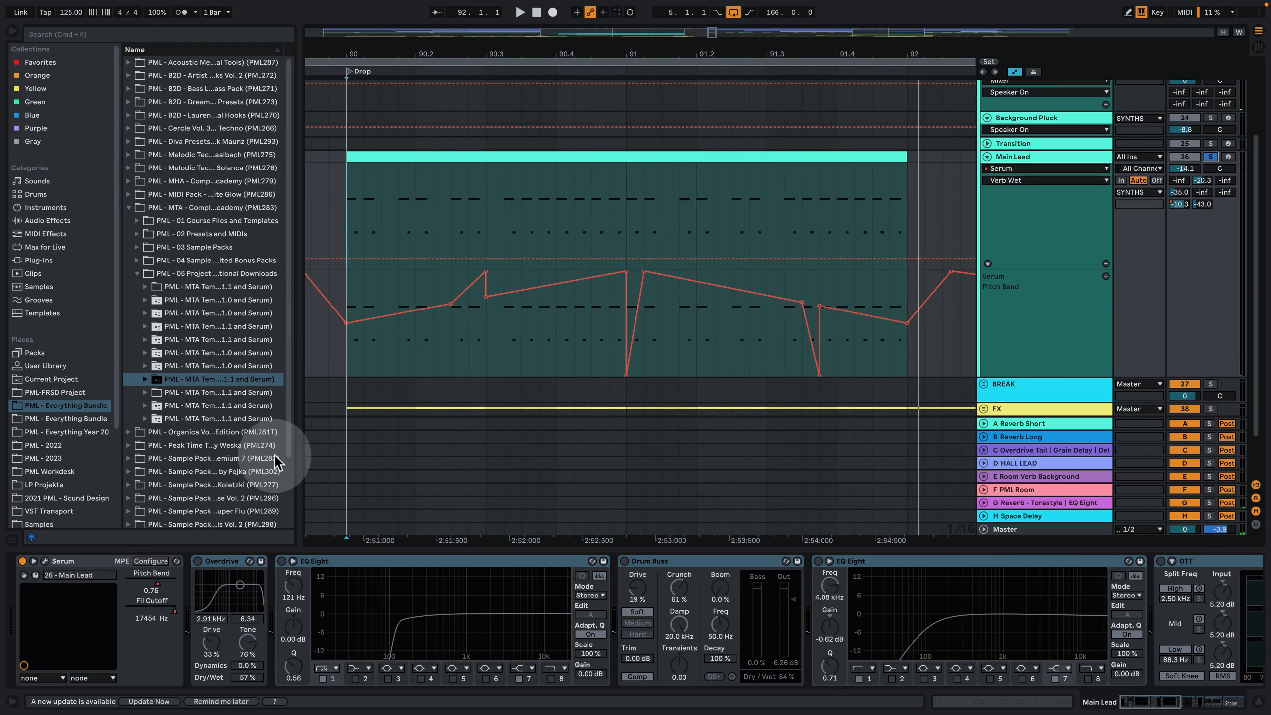
Step: Enable the Overdrive on the Main Lead and play the clip to hear its effect
click(220, 565)
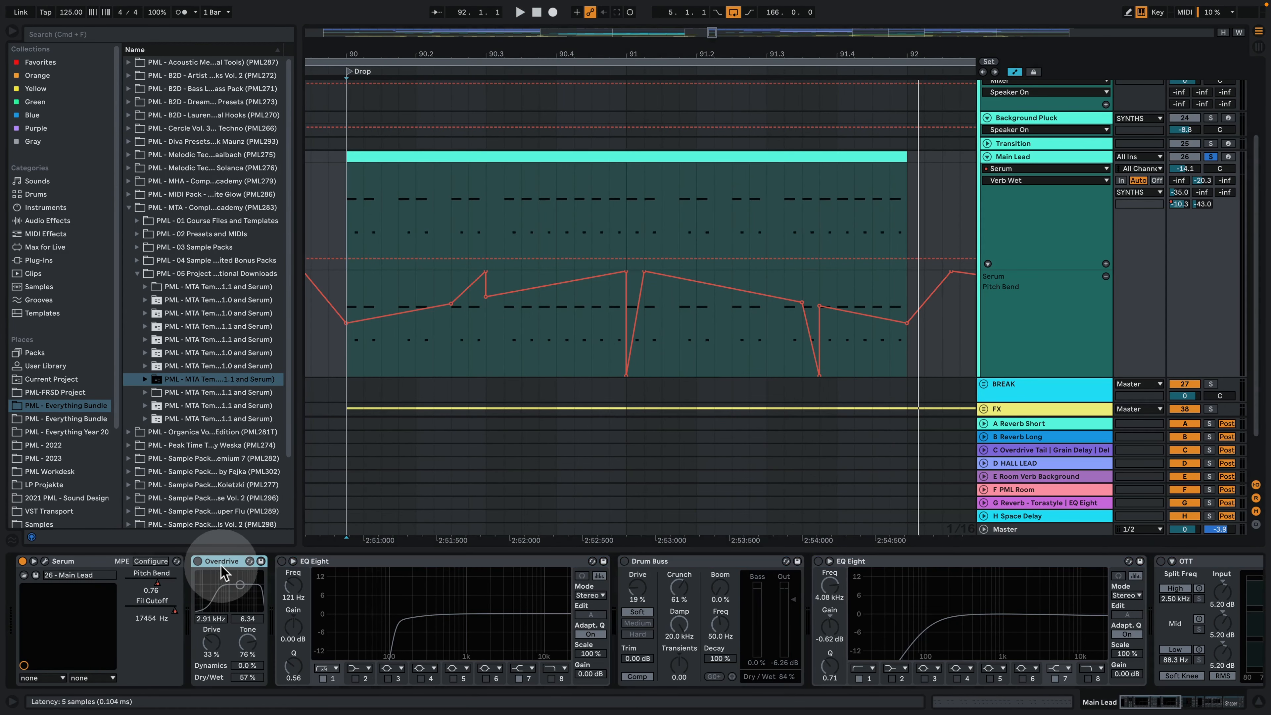
click(197, 561)
key(space)
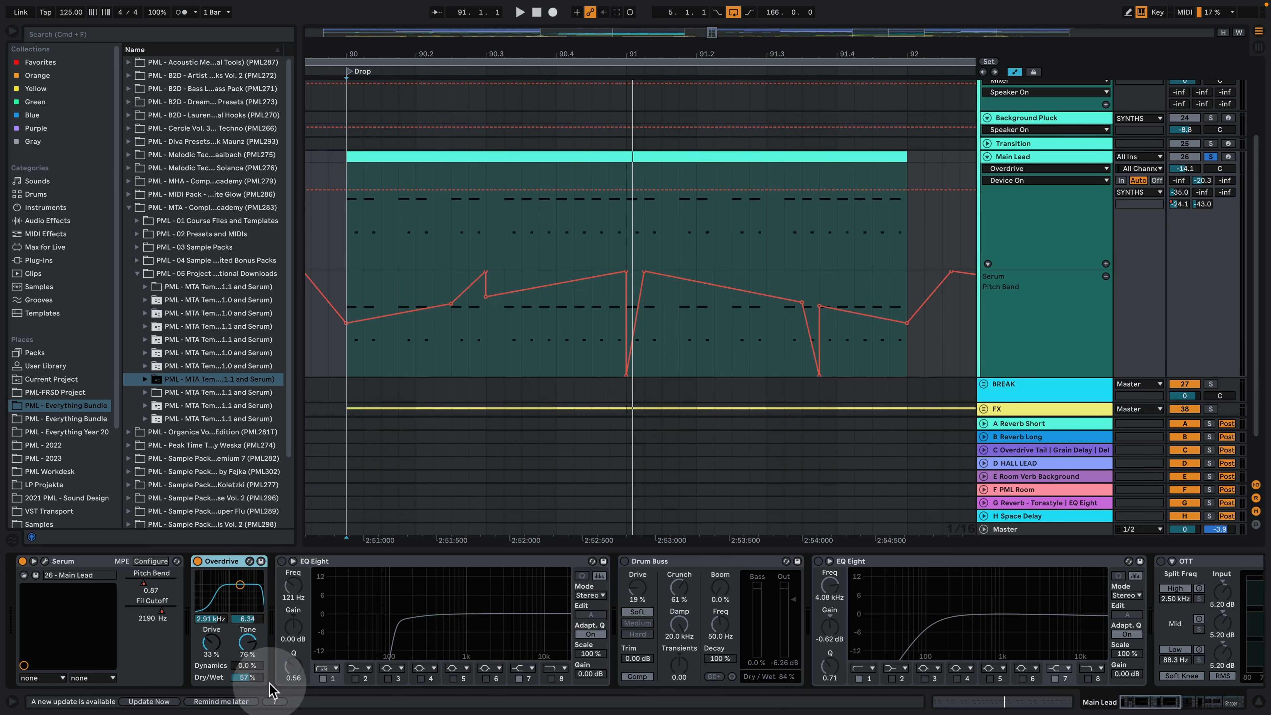
Step: Enable the EQ Eight directly after the Overdrive and play the Main Lead through it
click(332, 561)
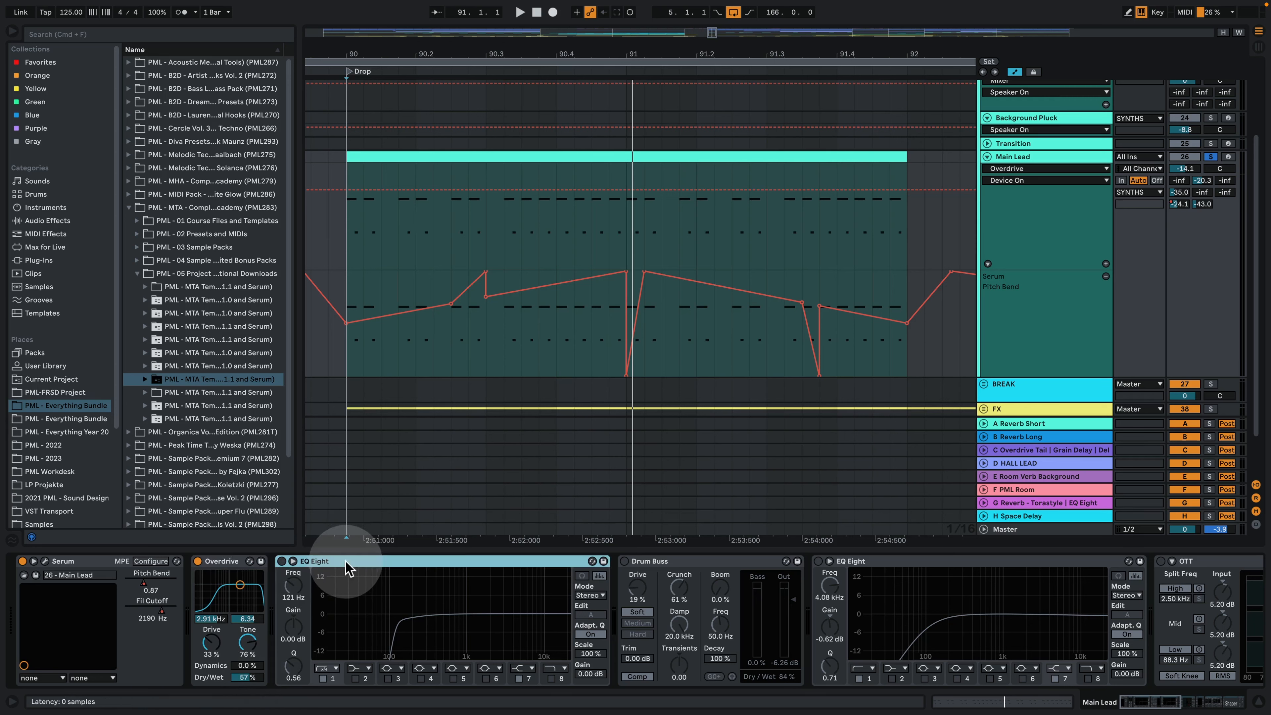
click(282, 562)
key(space)
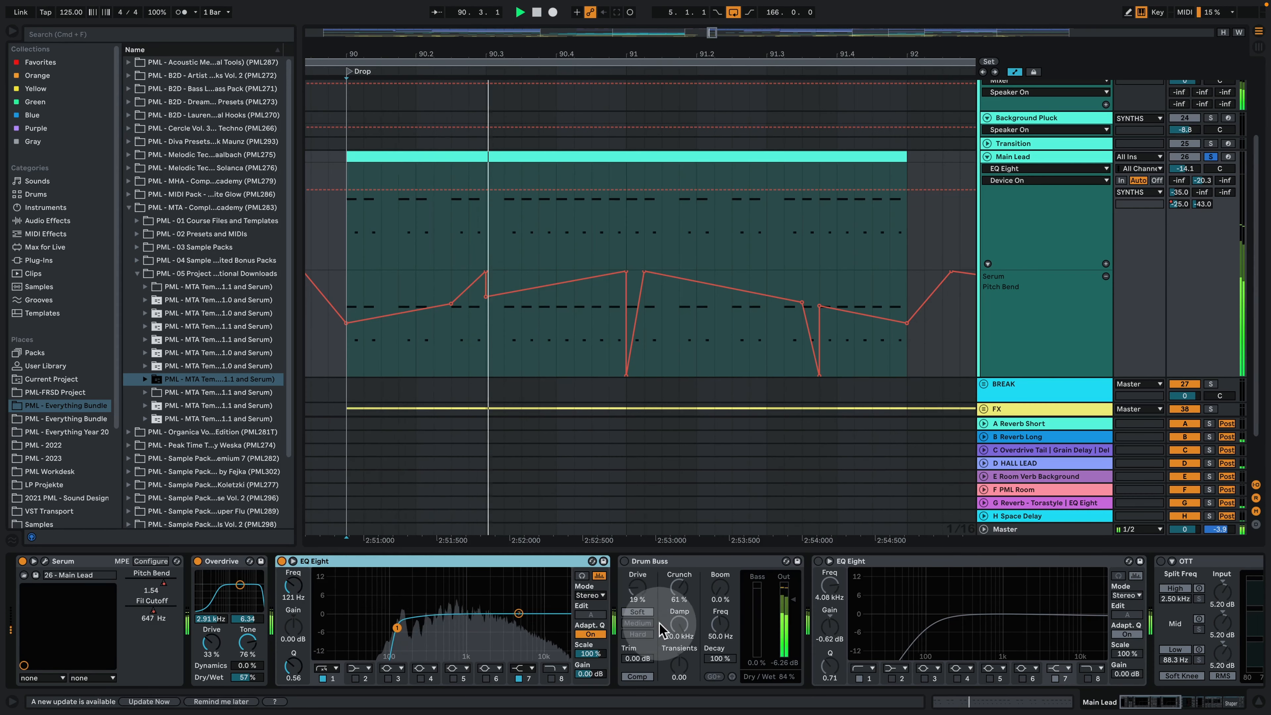
key(space)
click(668, 563)
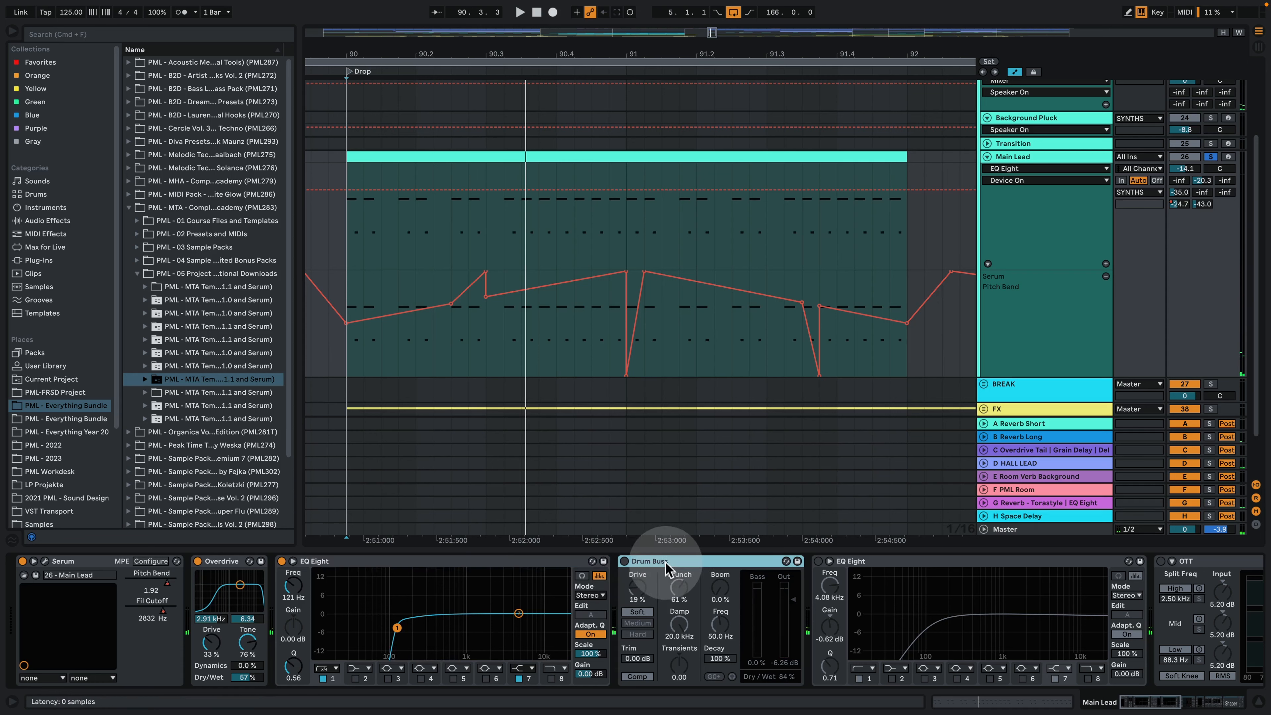
click(625, 561)
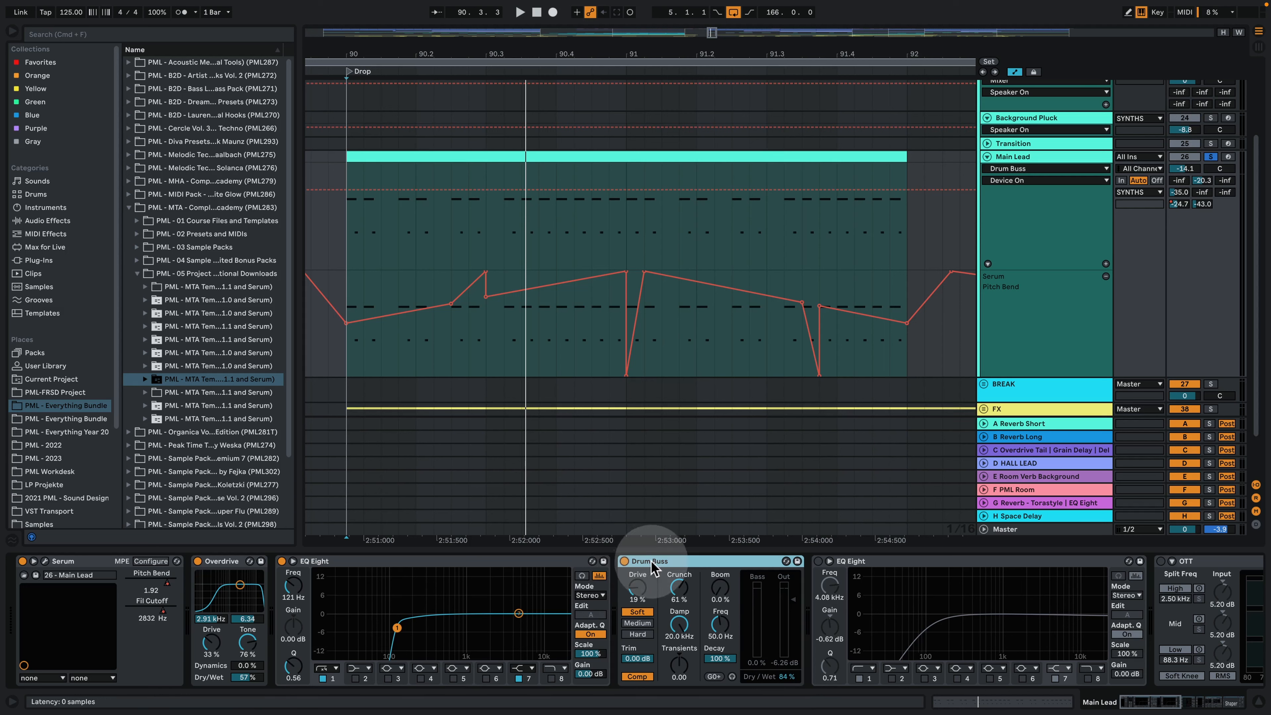
key(space)
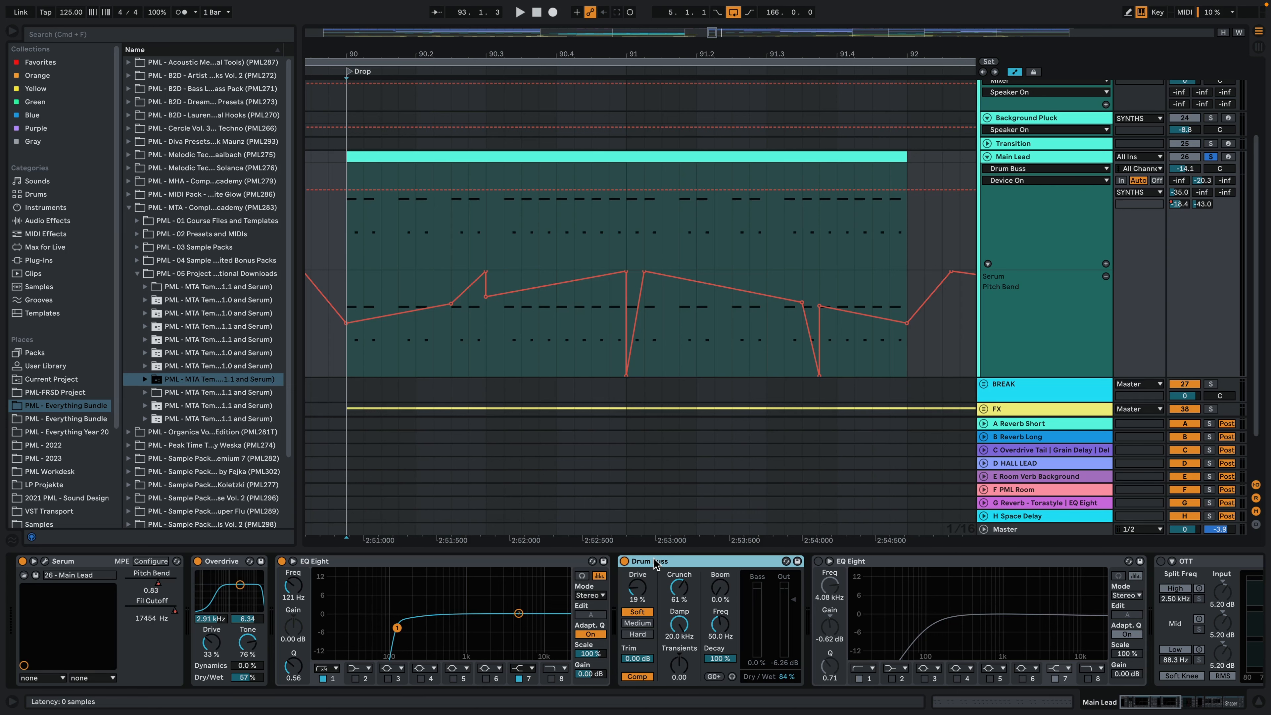
click(697, 560)
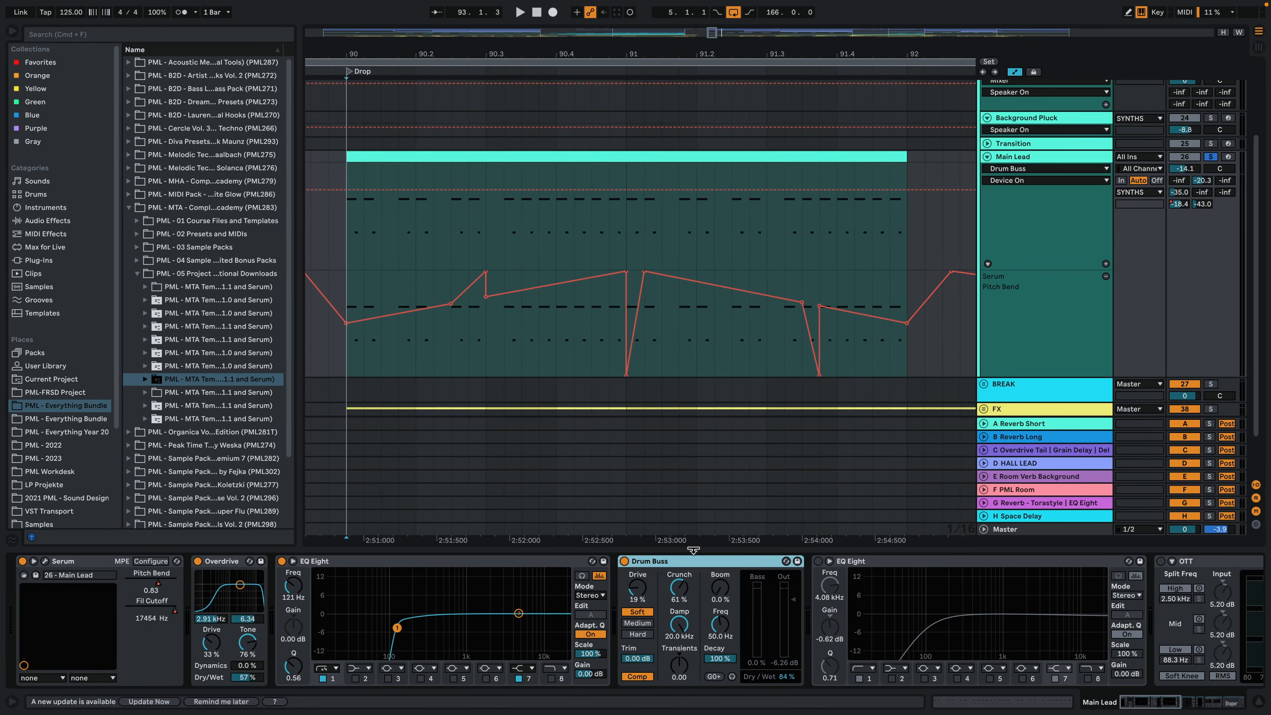
Step: Enable the second EQ Eight, located after the Drum Buss, and play the Main Lead through it
drag(1146, 705, 1174, 708)
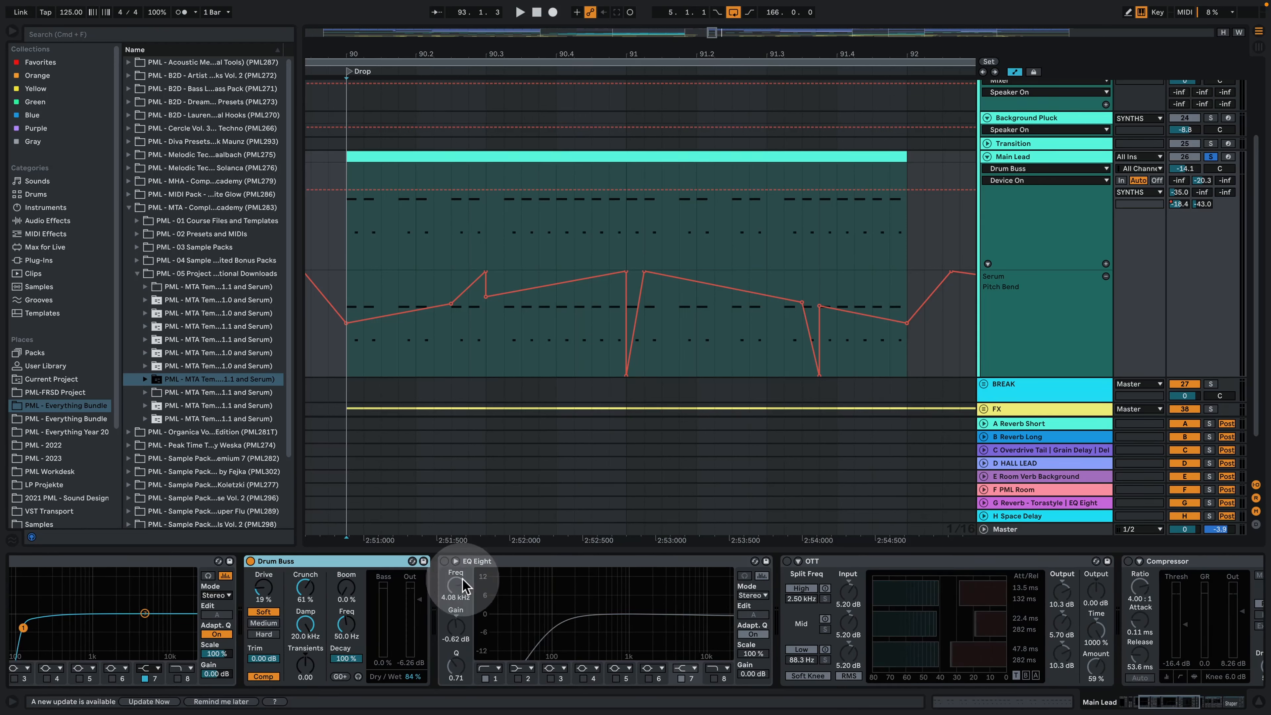
key(space)
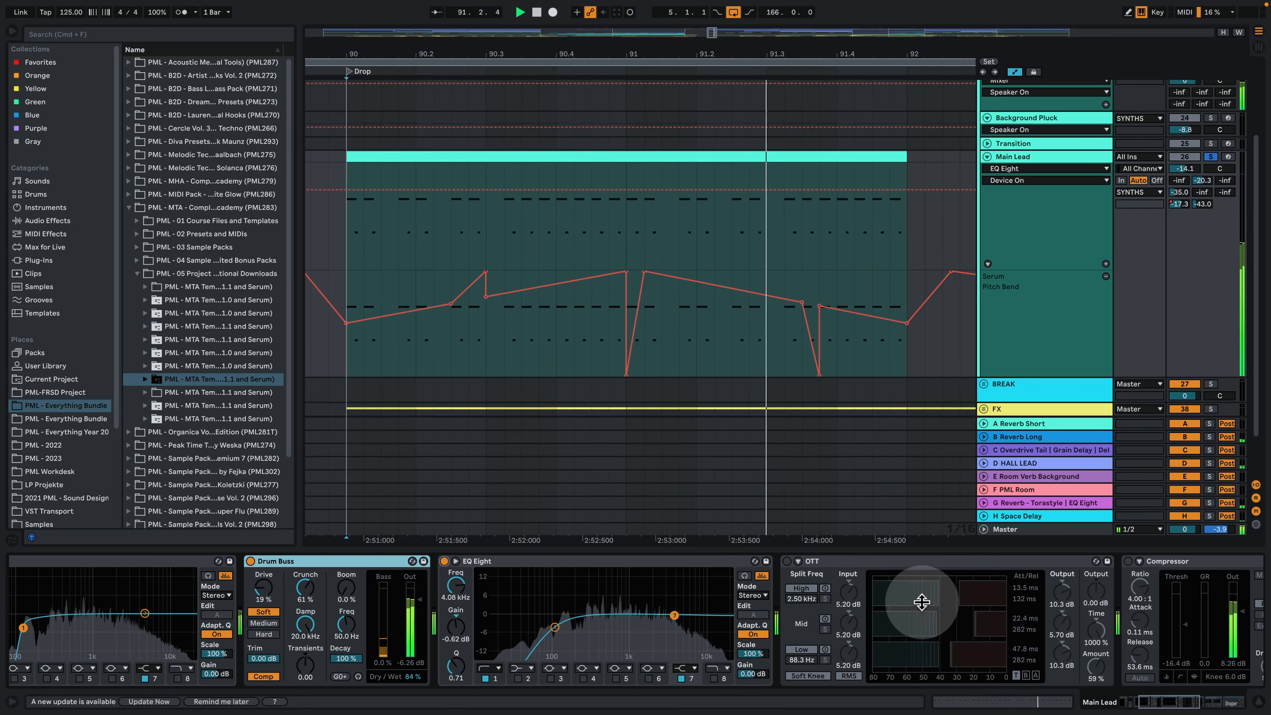
key(space)
drag(1171, 701, 1180, 702)
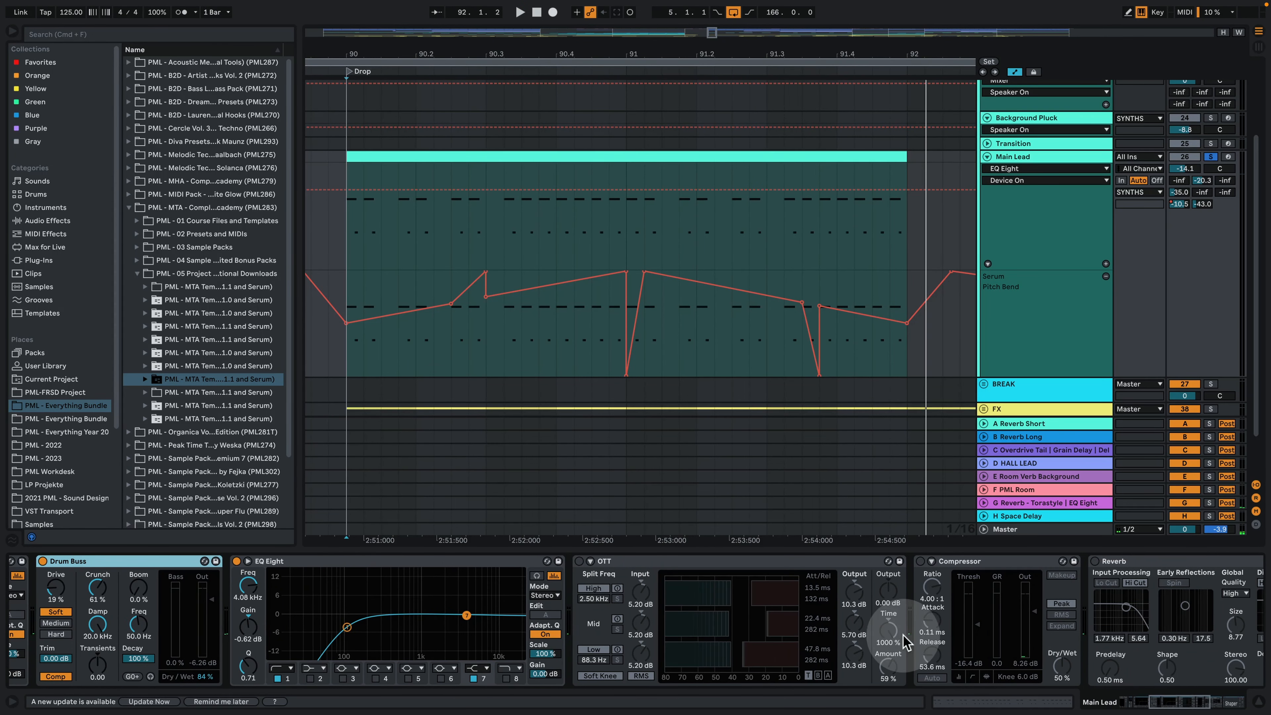
click(578, 561)
key(space)
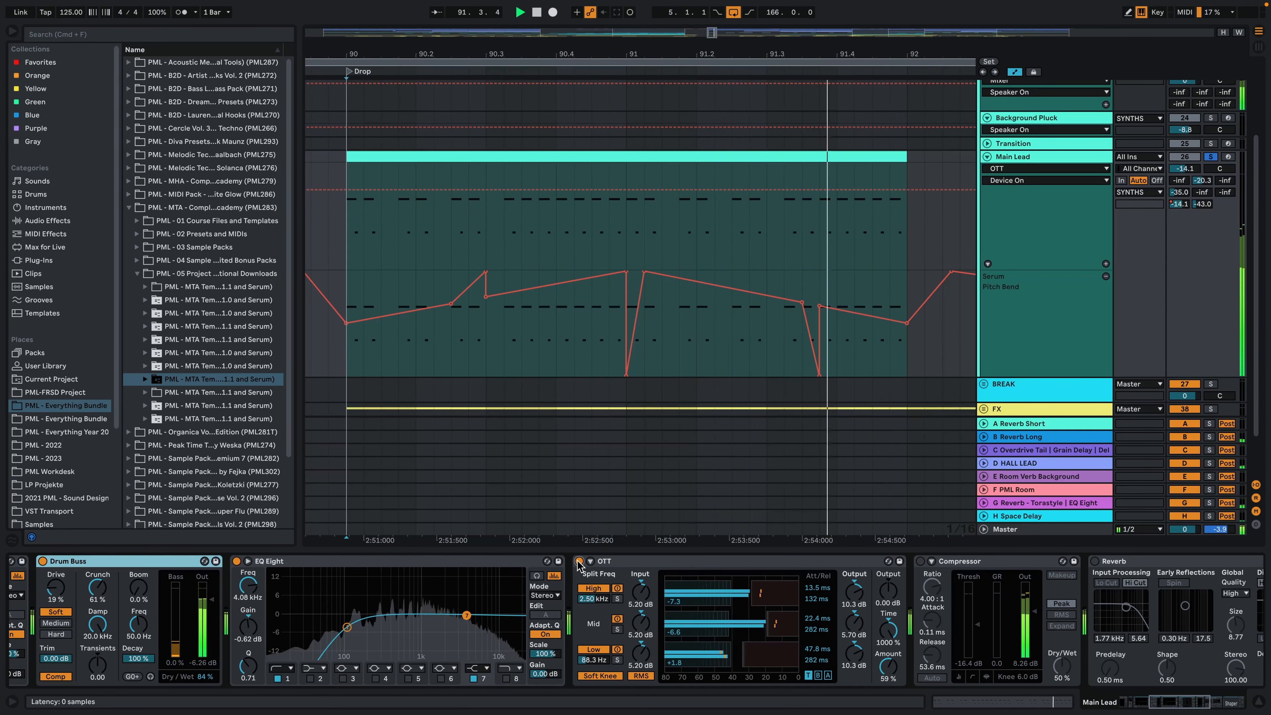
key(space)
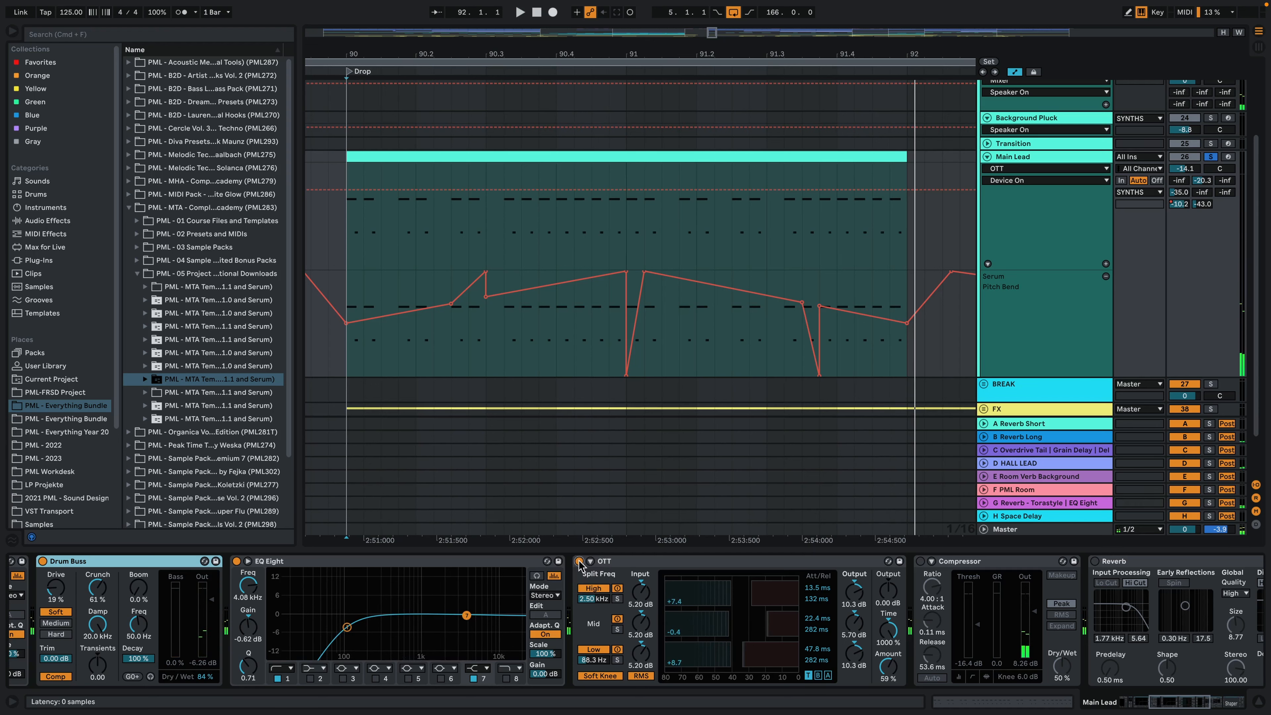
key(space)
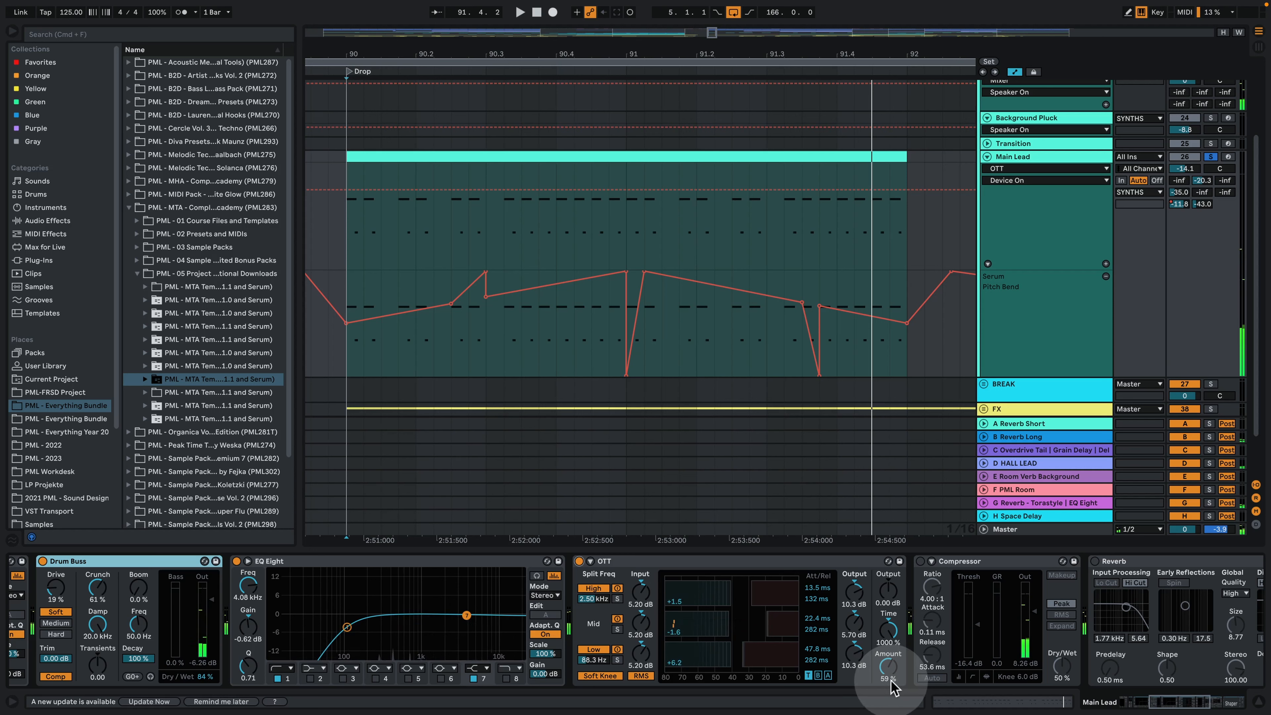
Step: Enable the Compressor after OTT and play the Main Lead to hear the compression
click(920, 561)
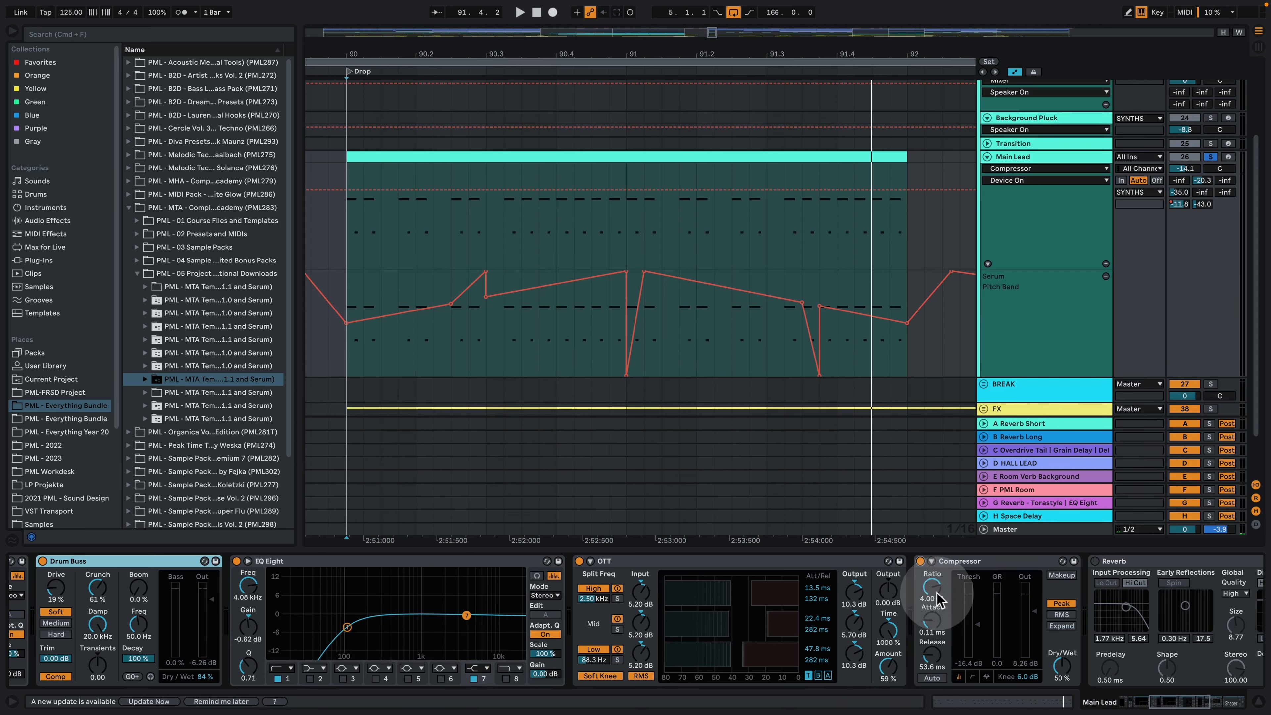
key(space)
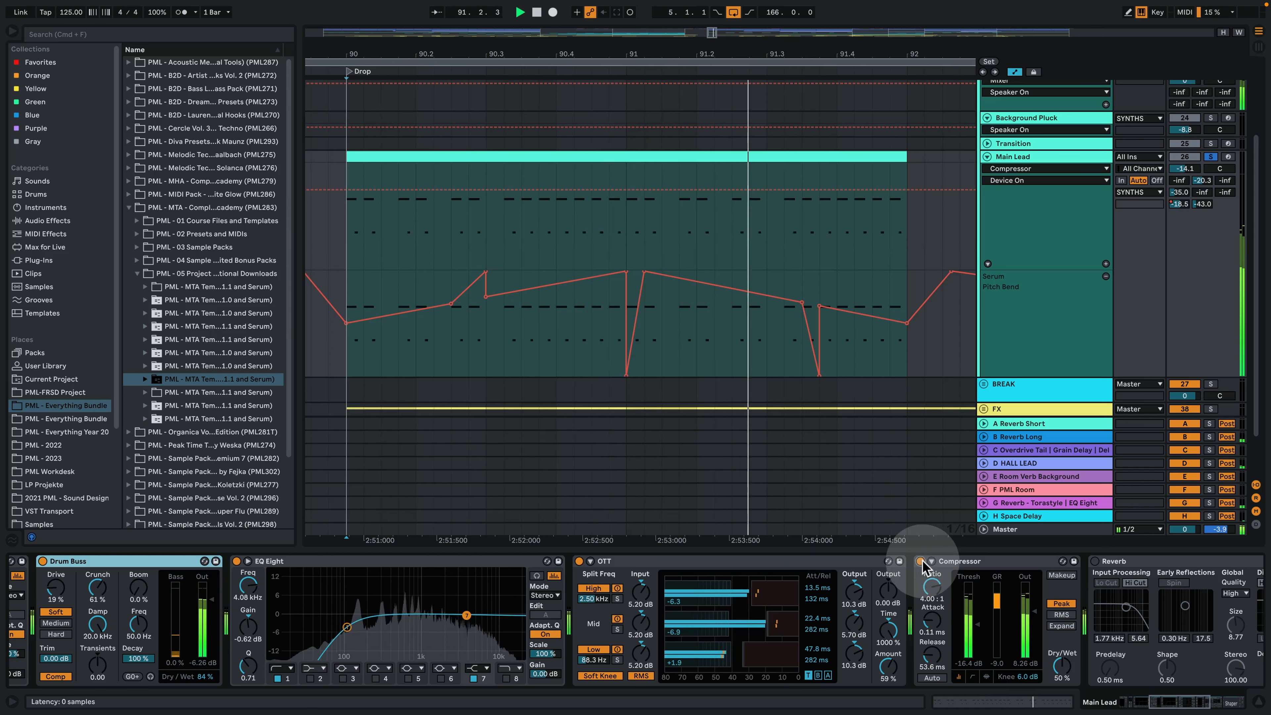
key(space)
Step: Compare the Main Lead with the Compressor bypassed and re-enabled while the clip plays
drag(1196, 701, 1211, 702)
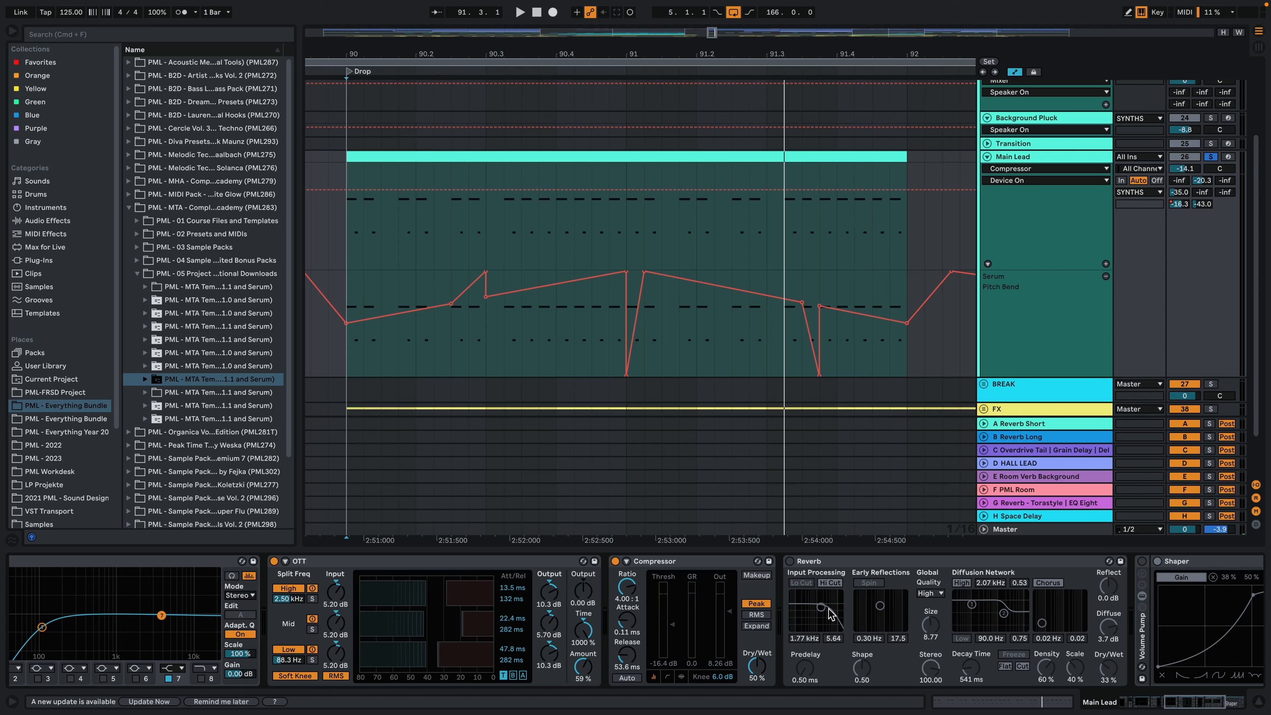
key(space)
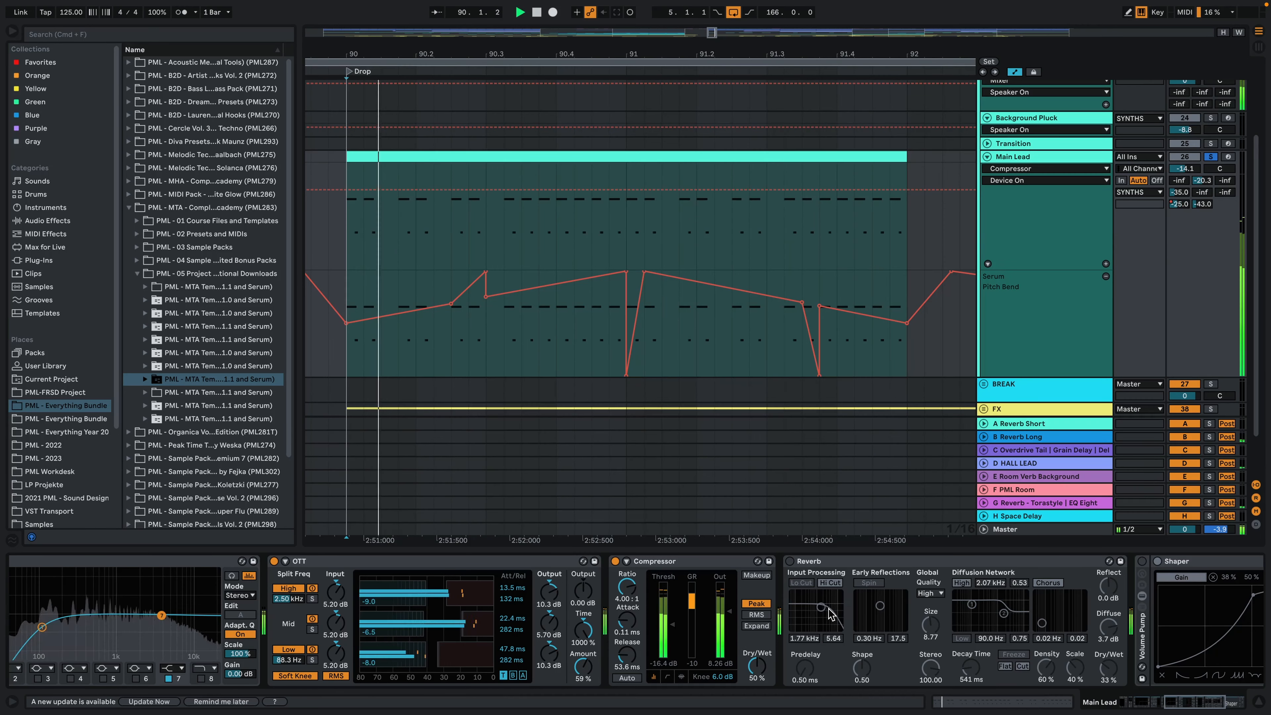
click(833, 600)
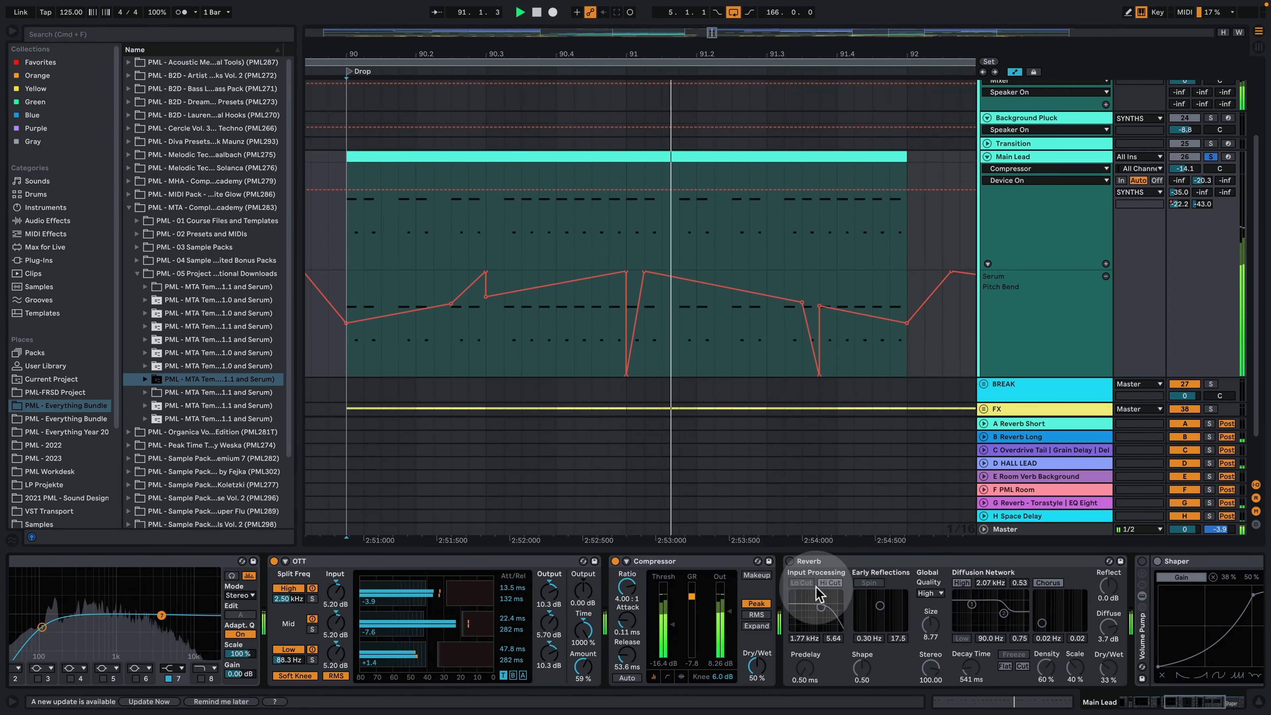
click(614, 562)
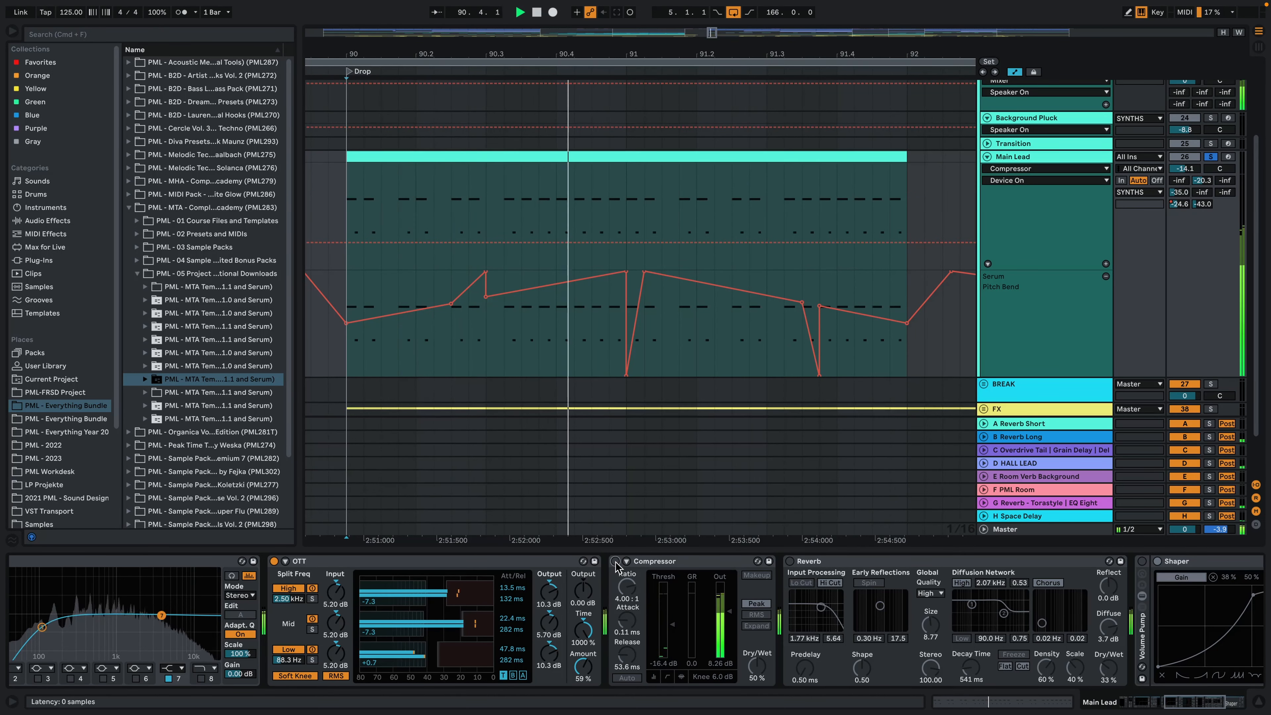
key(space)
click(615, 561)
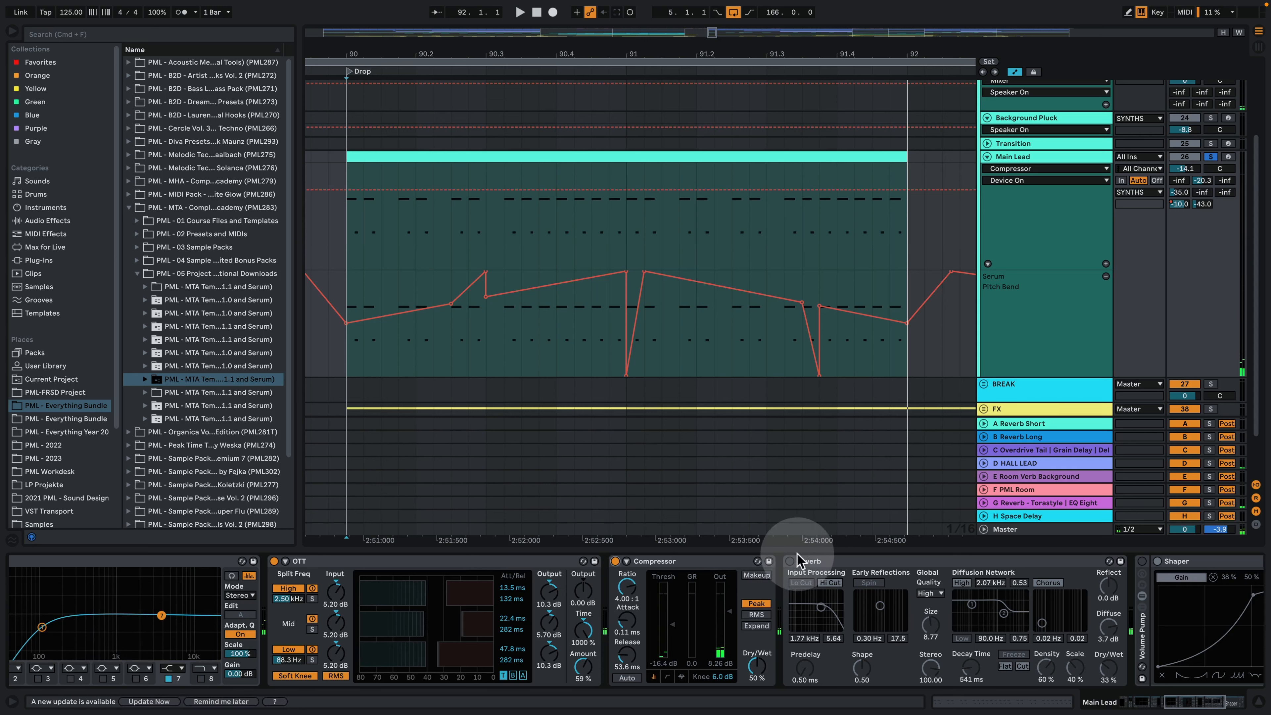
Step: Enable the Reverb after the Compressor and compare the playing Main Lead with it bypassed and active
click(790, 561)
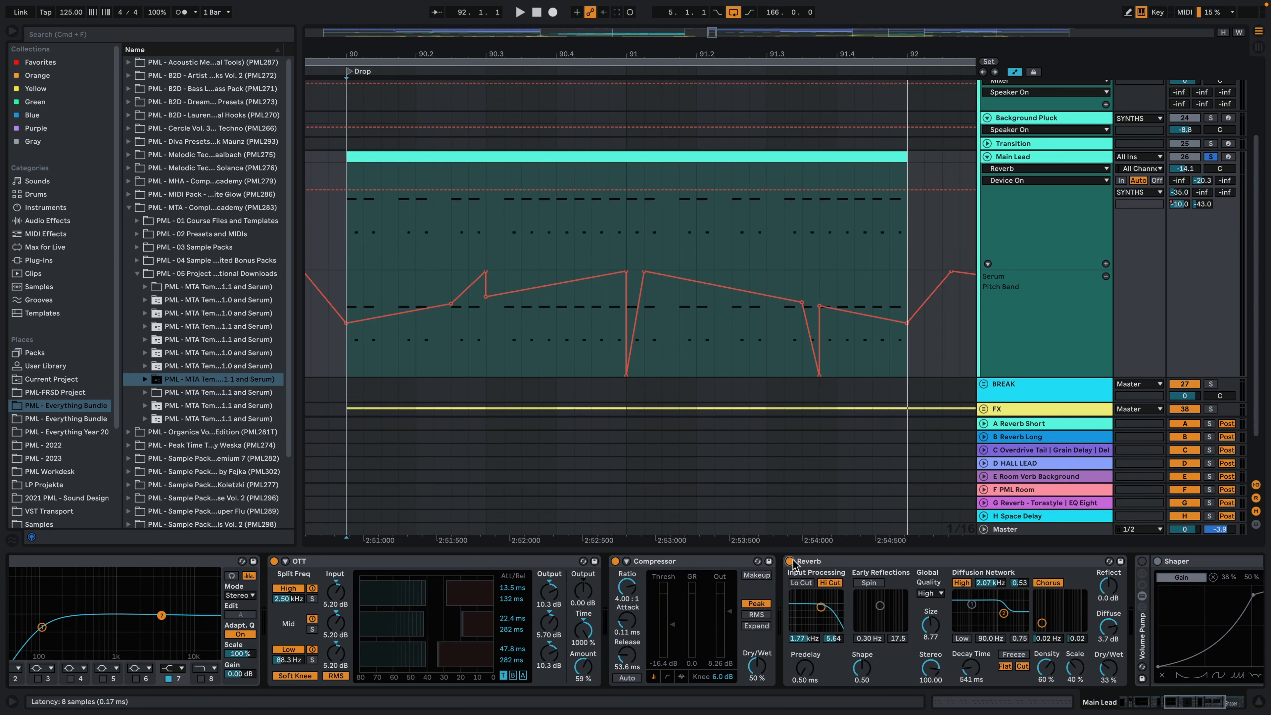
click(1191, 703)
drag(1190, 699, 1206, 700)
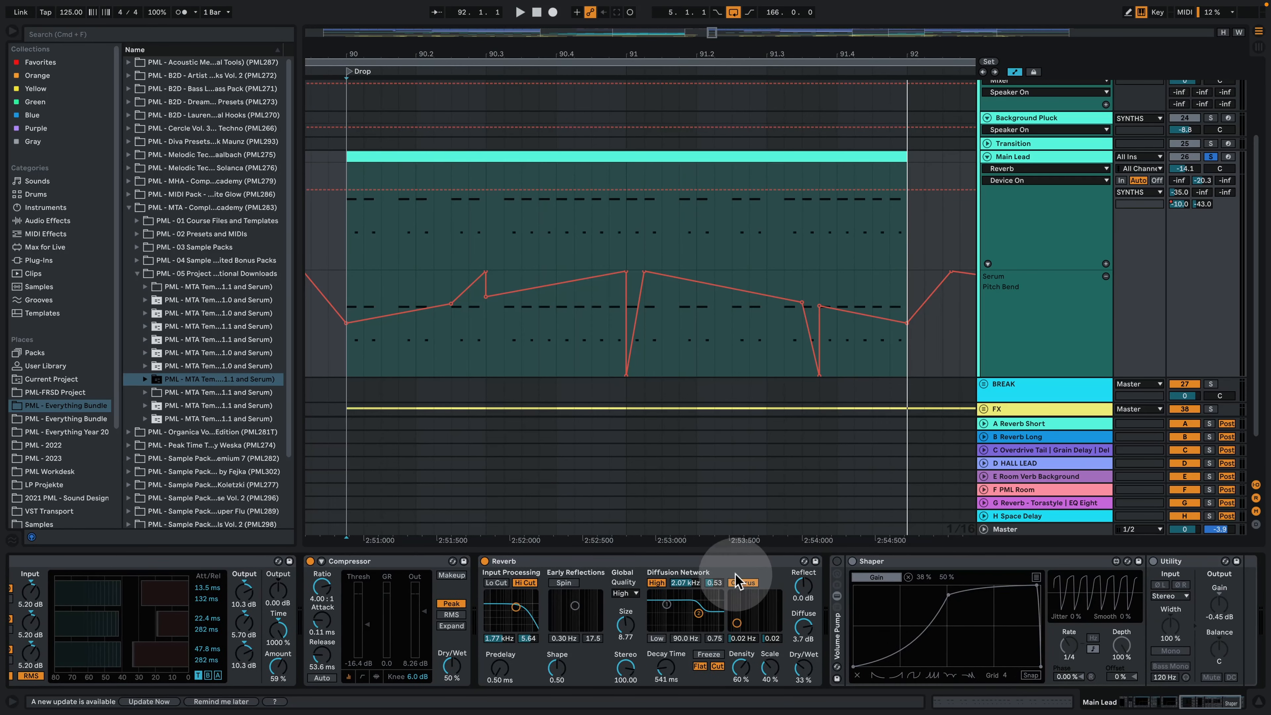
key(space)
key(space)
key(space)
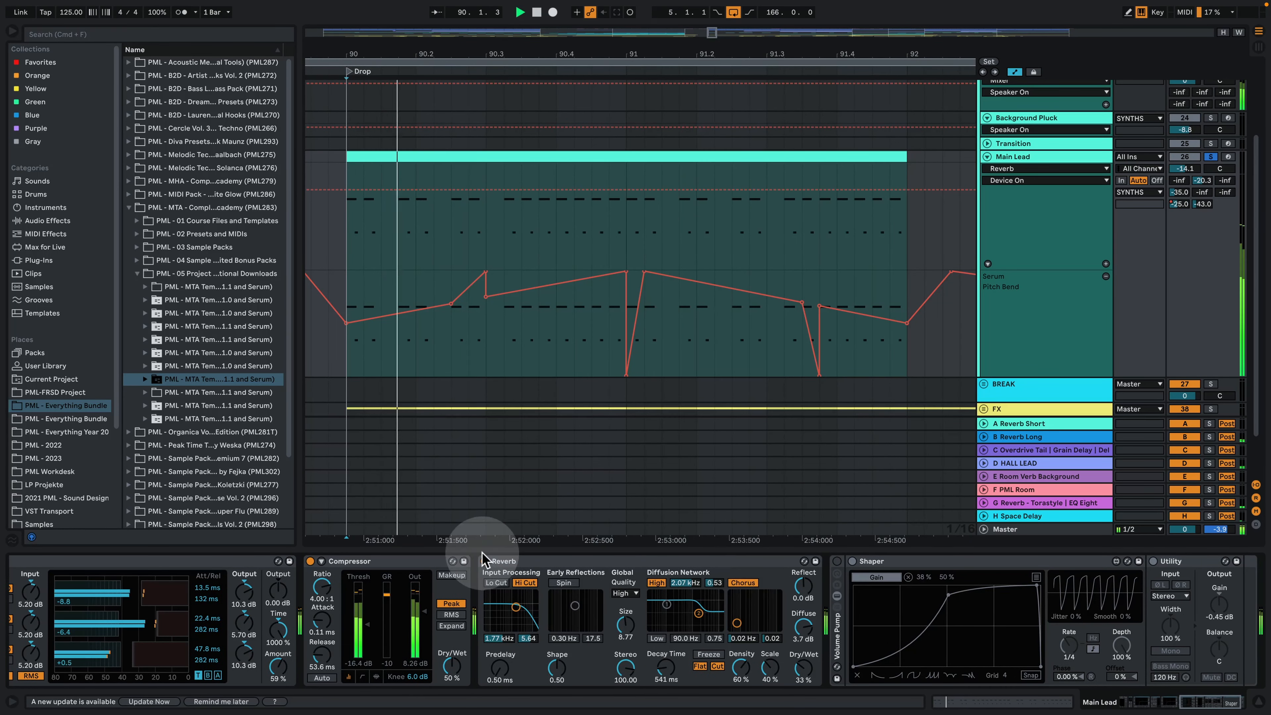
click(485, 562)
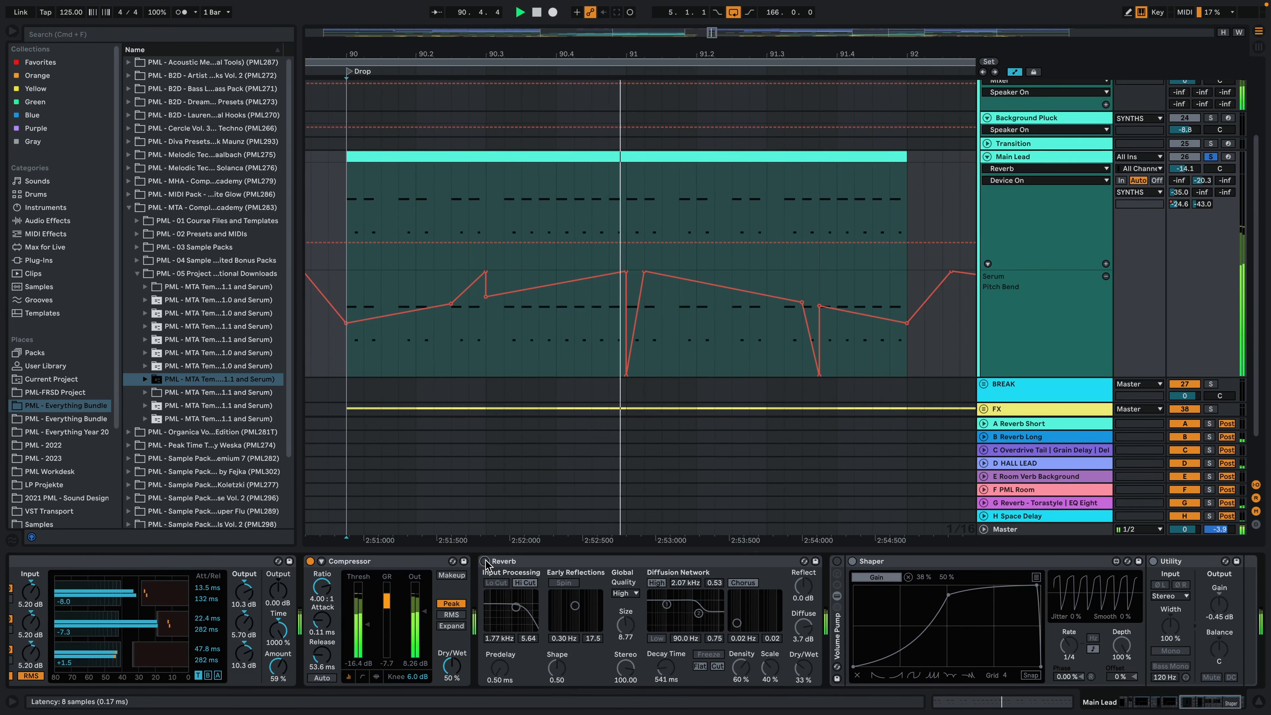
click(485, 561)
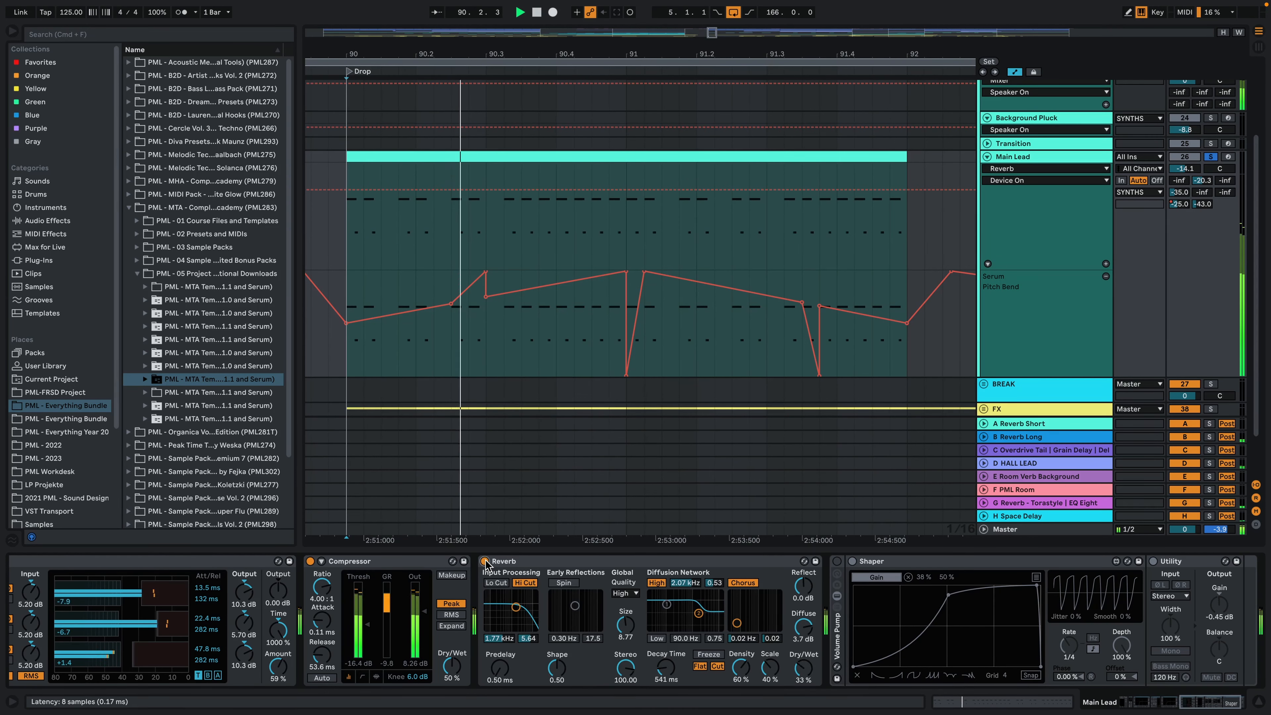
key(space)
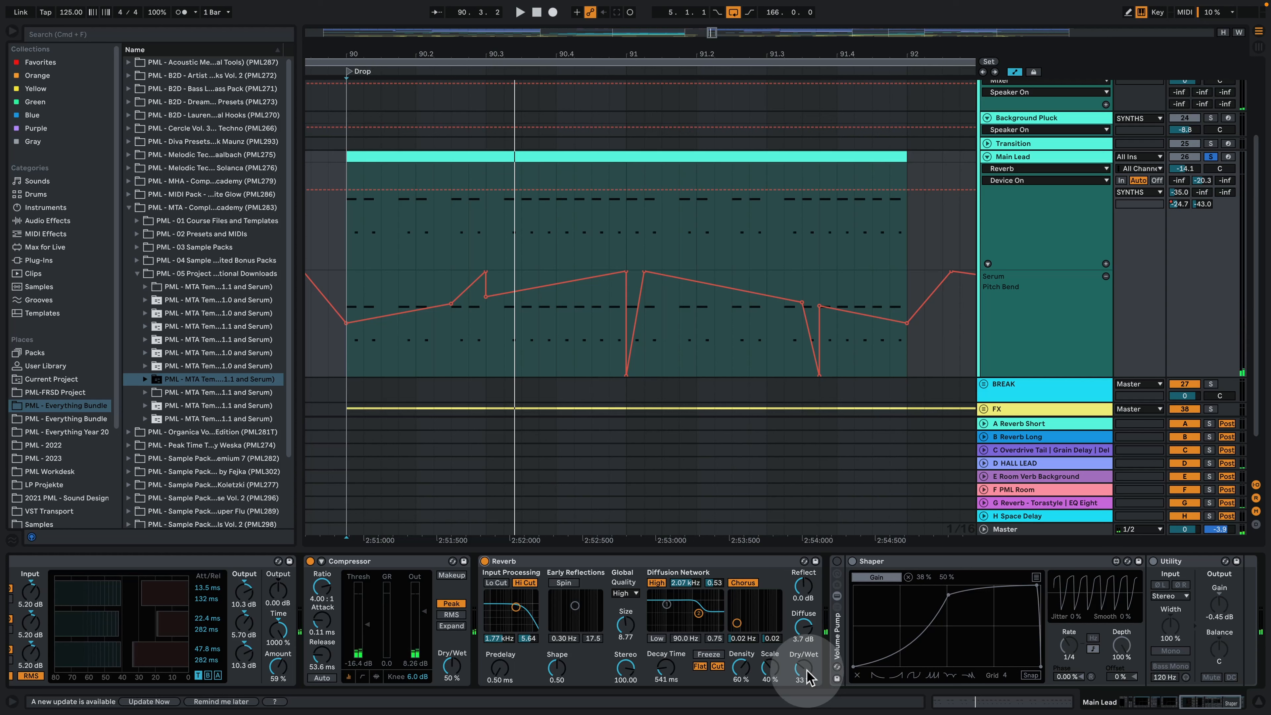
Step: Audition the Reverb with Dry/Wet at 100% and return the control to 33%
drag(805, 673, 806, 631)
key(space)
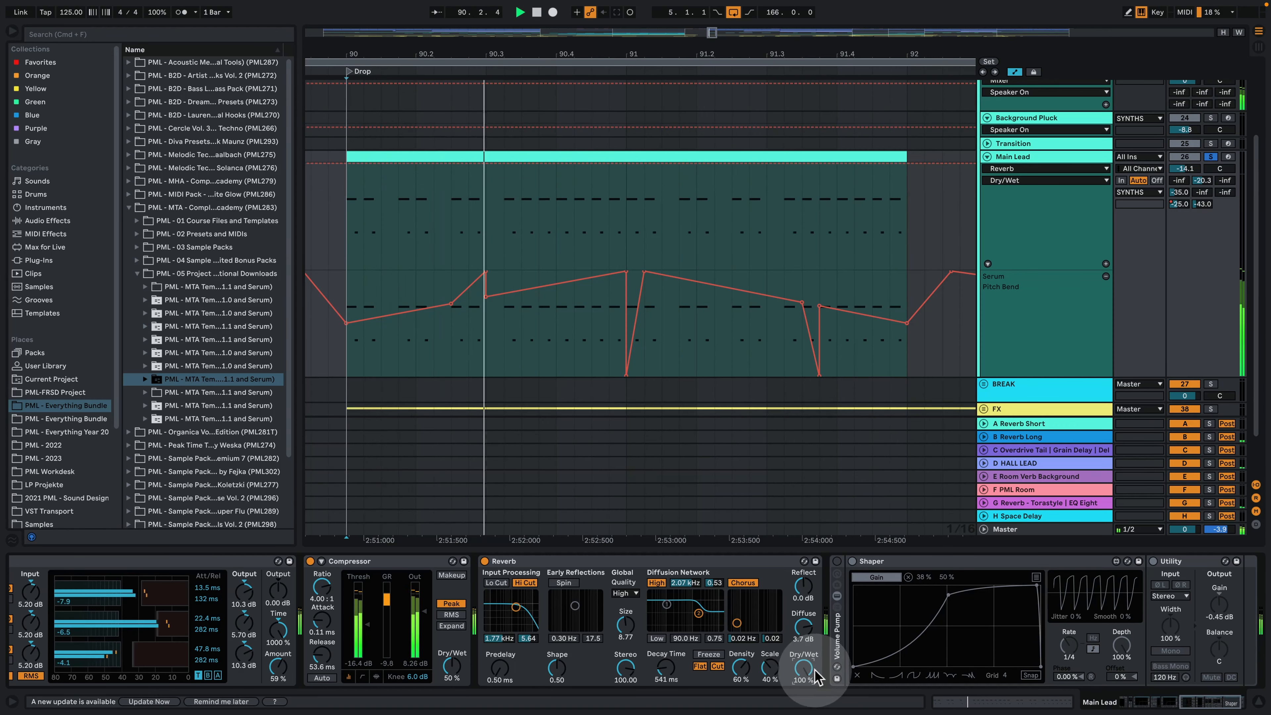
drag(805, 673, 804, 713)
key(space)
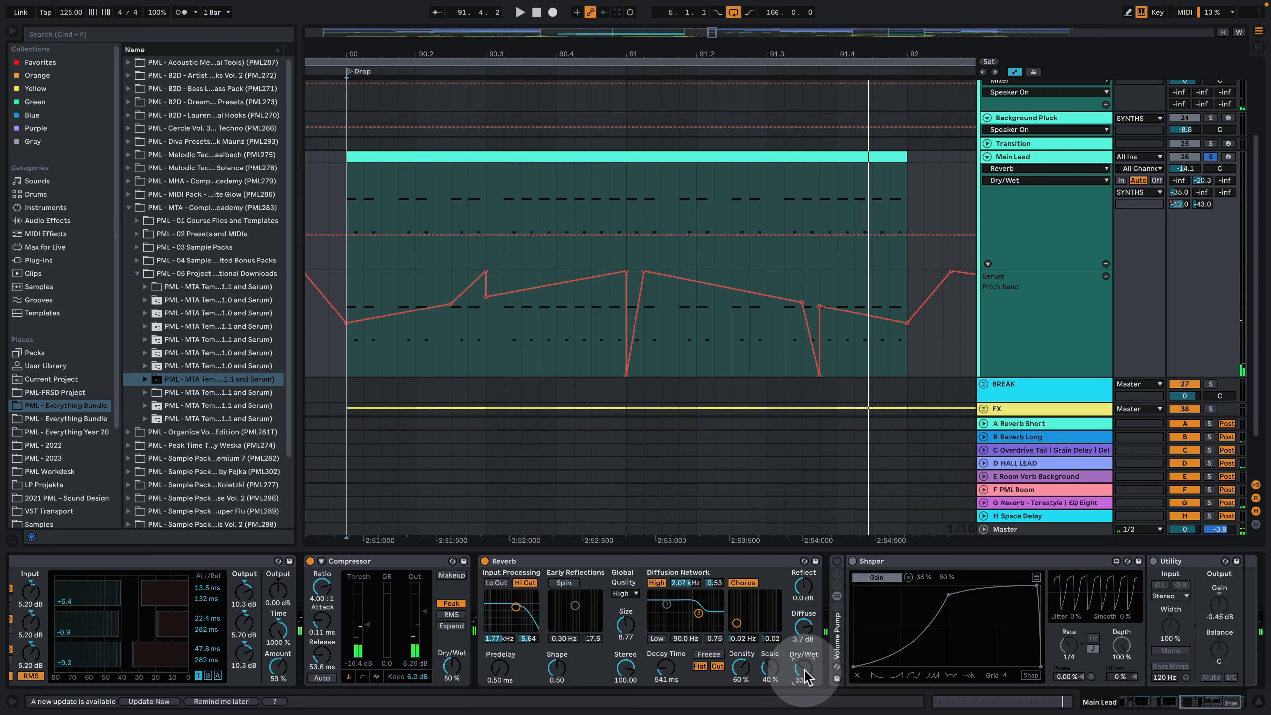
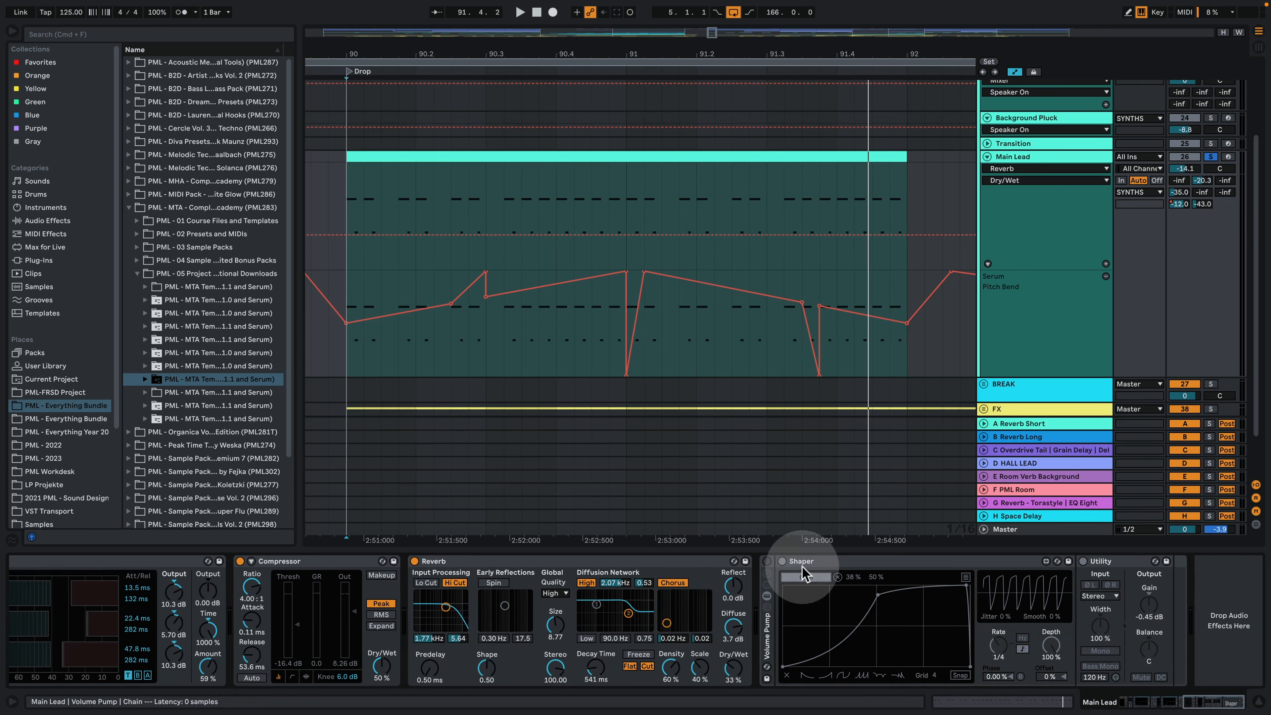
Step: Enable the Volume Pump rack after the Reverb and unsolo the Main Lead during playback to hear it in the mix
click(767, 560)
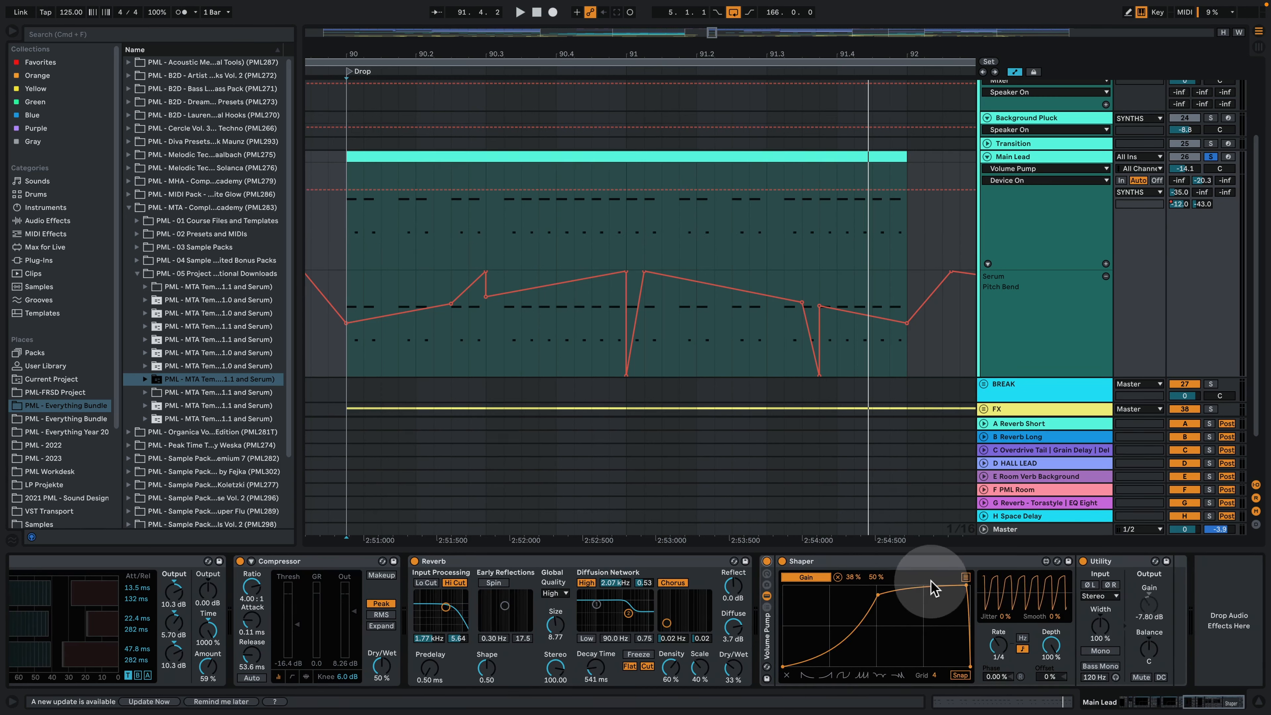
key(space)
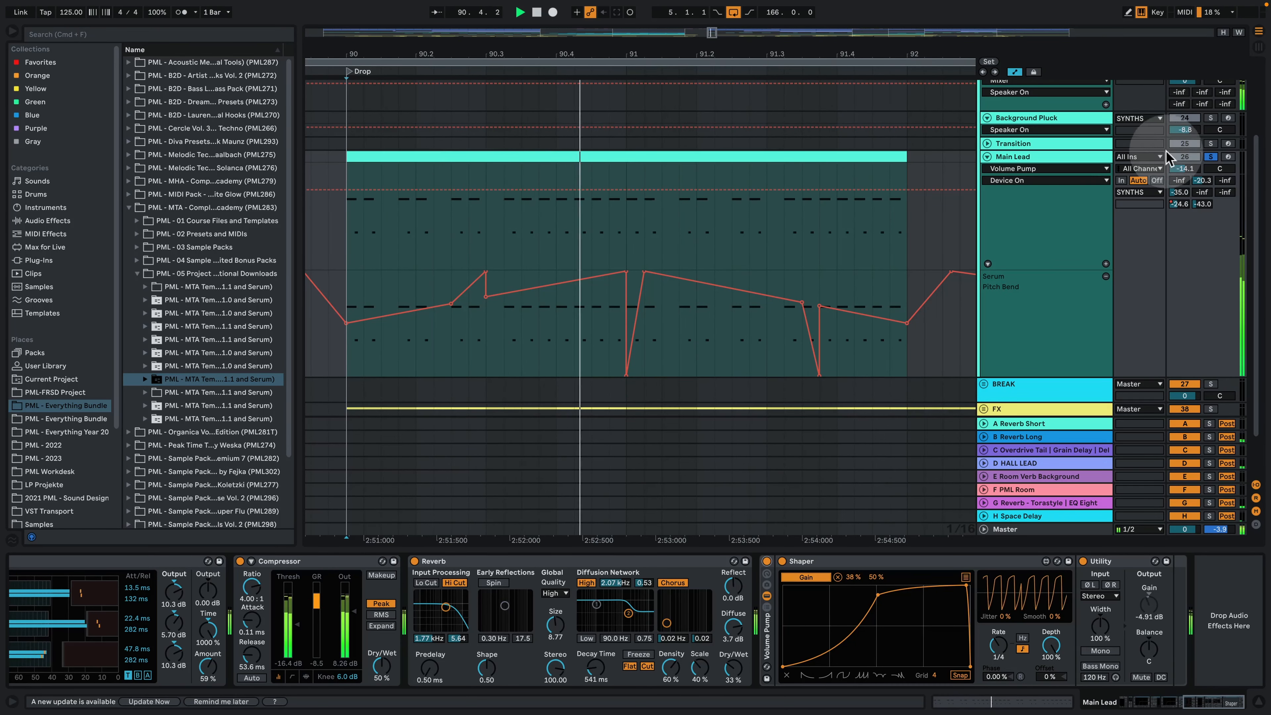
click(1212, 158)
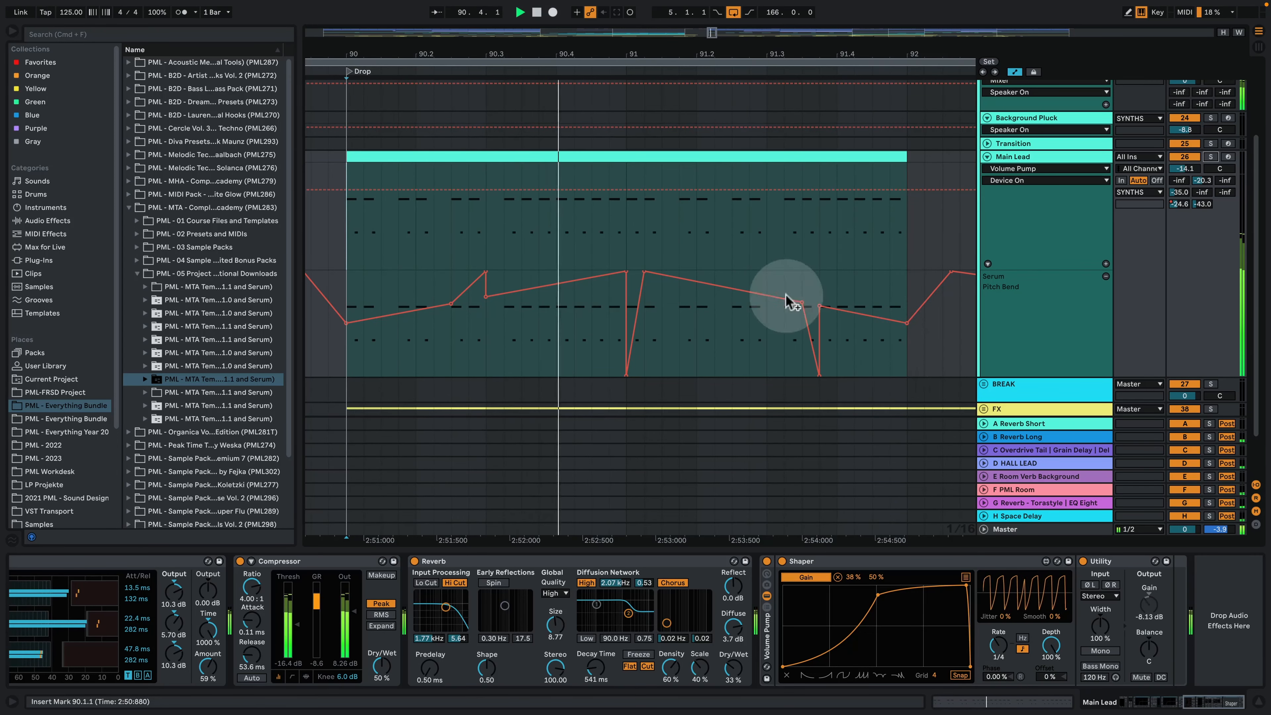
Step: Open the Main Lead clip at bar 94 in the MIDI editor and examine its note pattern during playback
drag(710, 54, 627, 12)
click(808, 158)
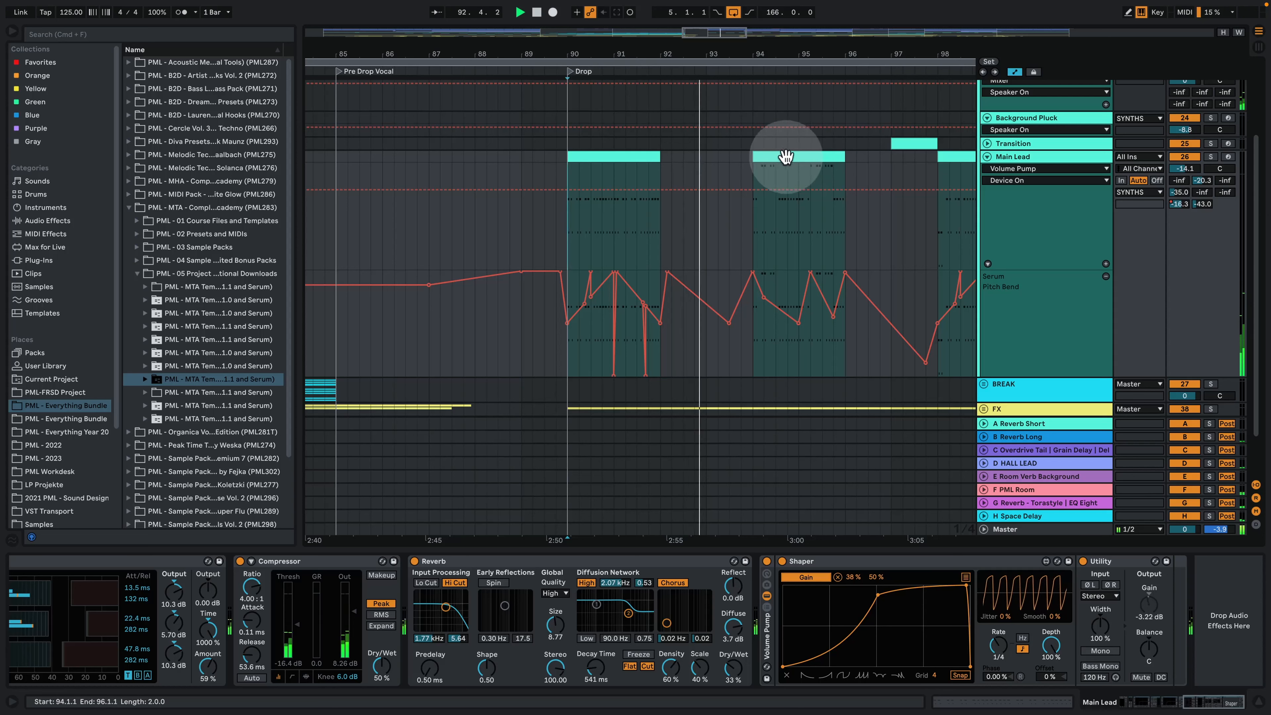
drag(777, 54, 657, 75)
double_click(653, 156)
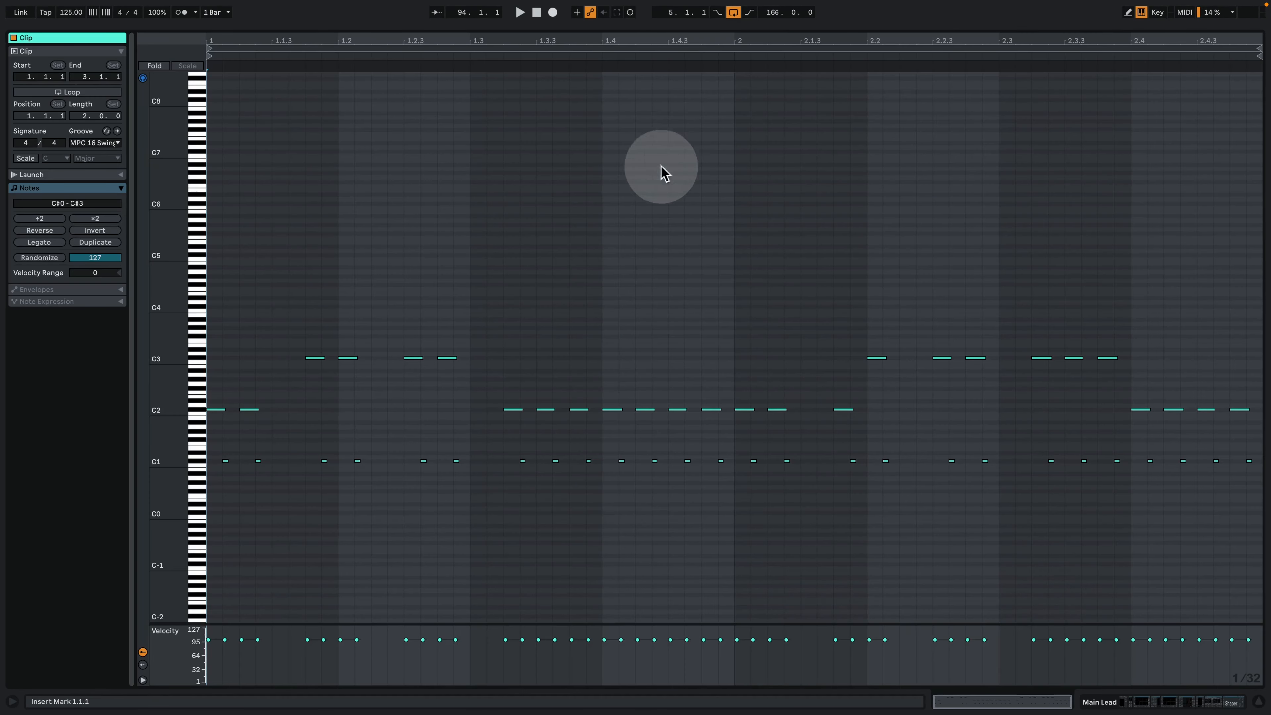
drag(178, 461, 203, 330)
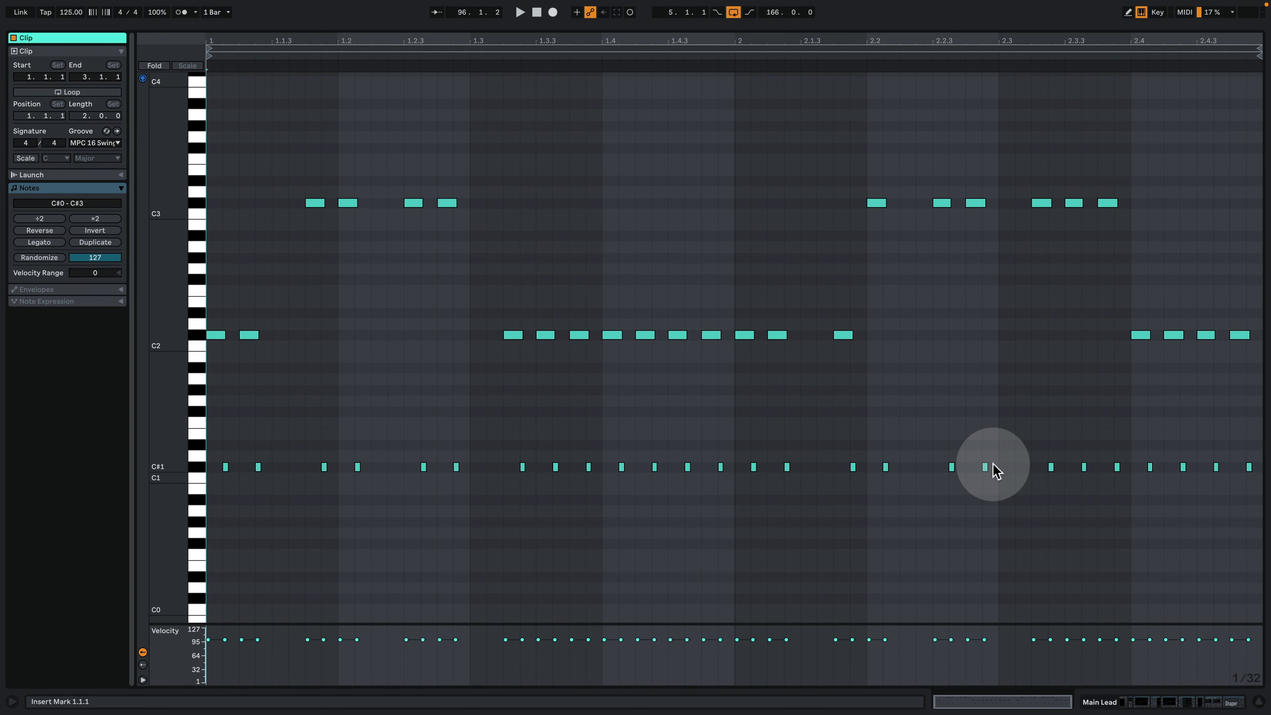
key(space)
click(1151, 700)
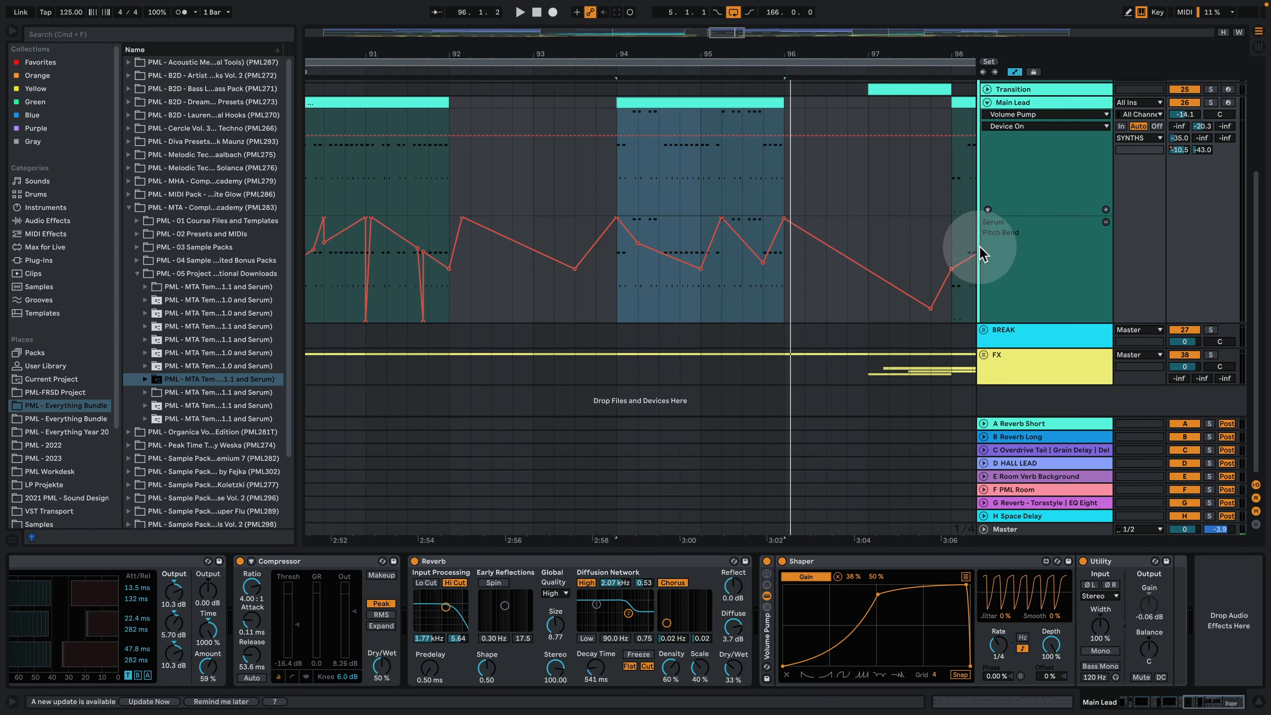
Step: Play the arrangement from bar 94 and open the Main Lead's Serum instrument window
click(630, 273)
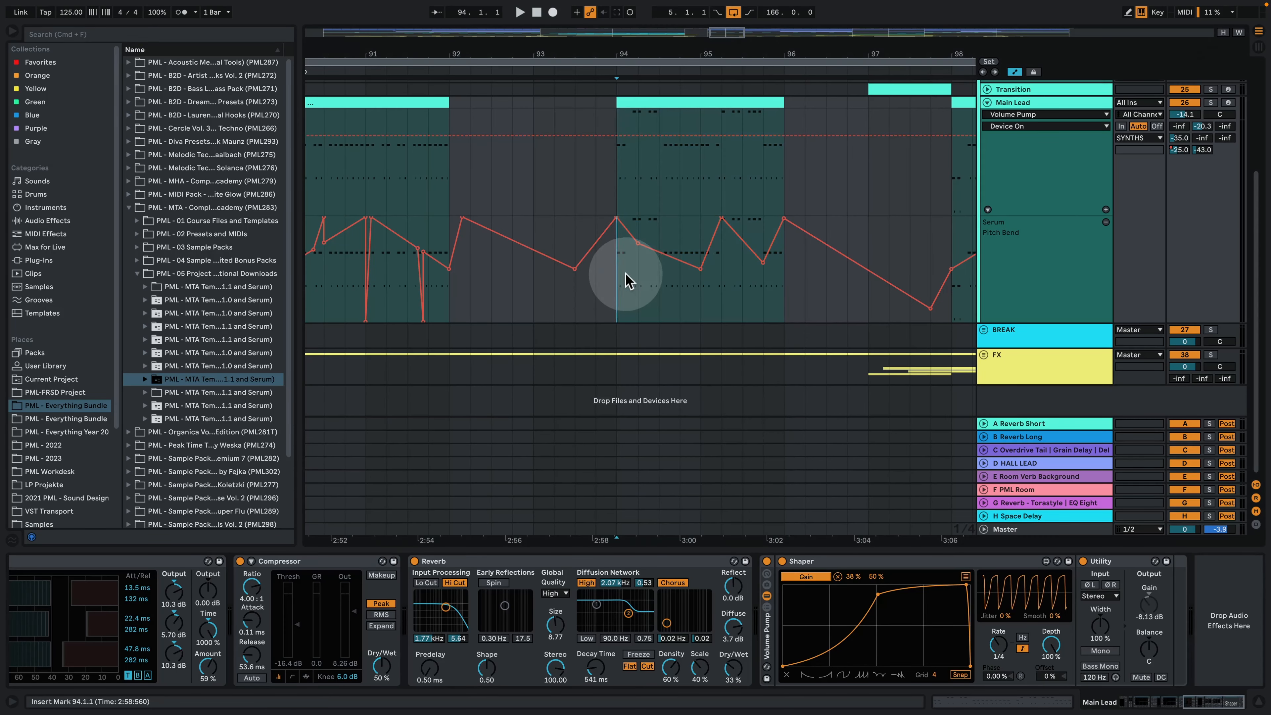
key(space)
click(1140, 706)
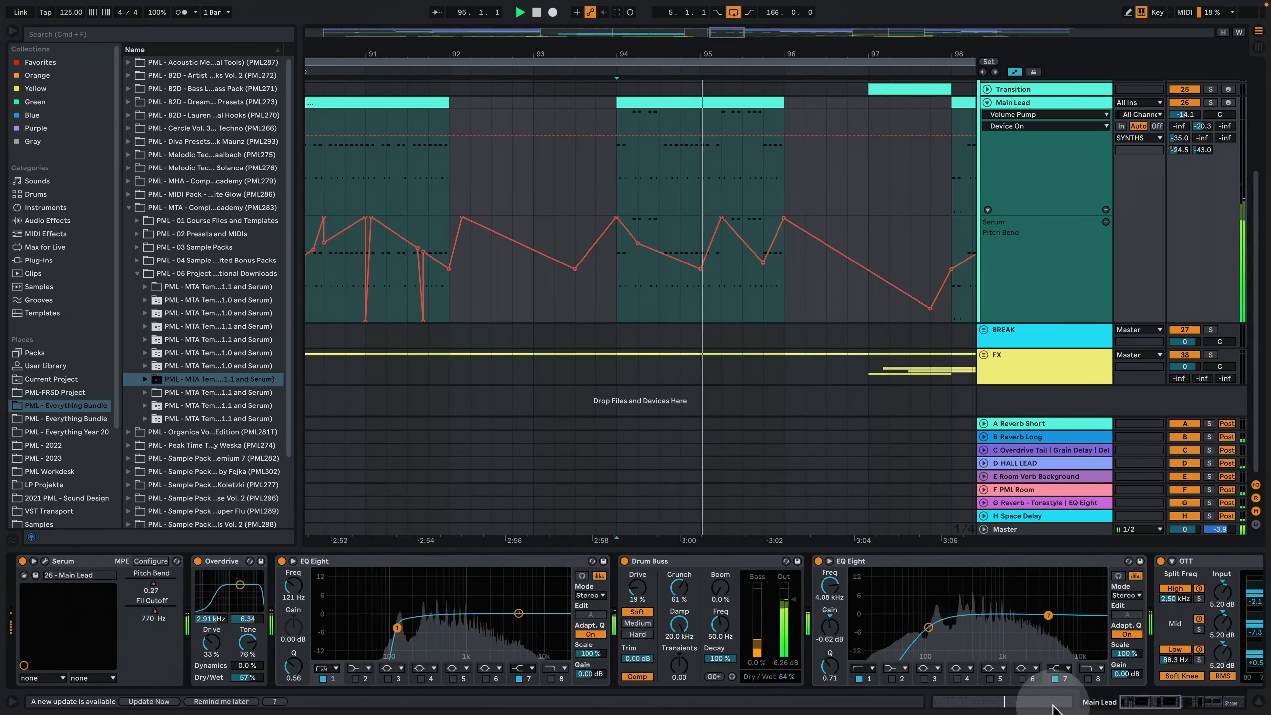
click(53, 564)
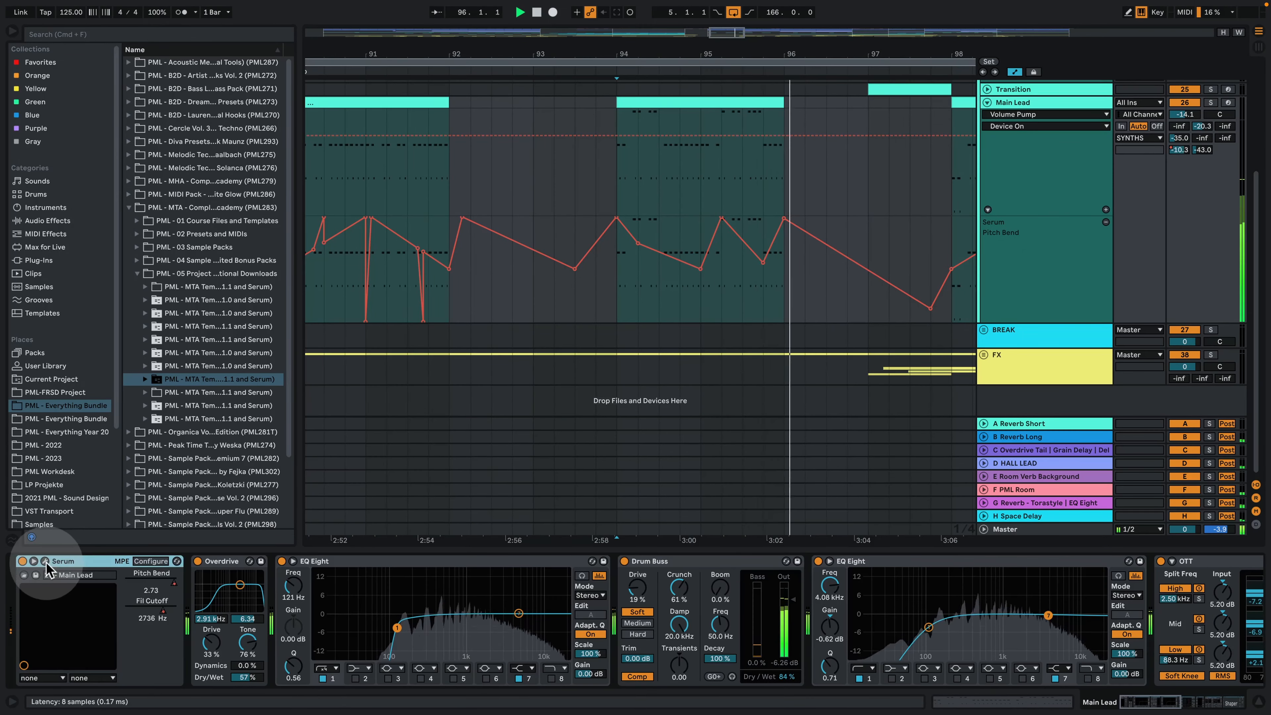
click(46, 562)
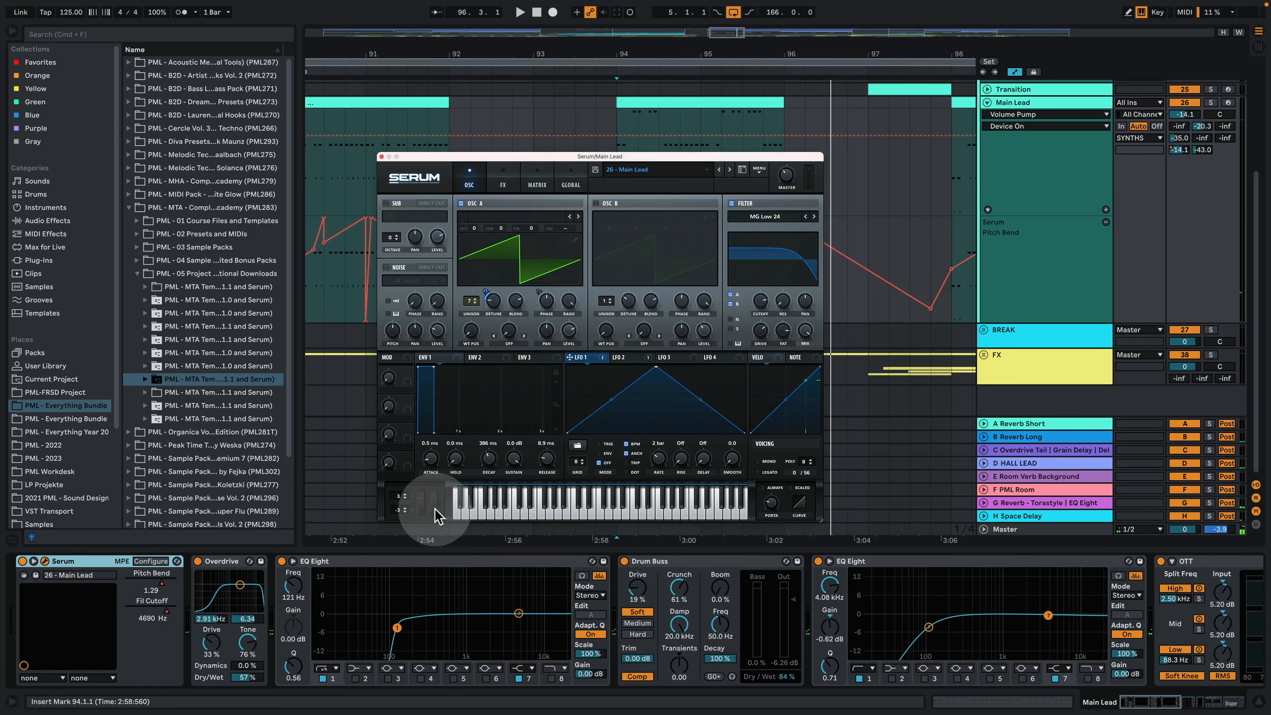
Step: Bend the pitch by hand with Serum's pitch wheel, and re-enable the overridden automation
drag(435, 516, 438, 448)
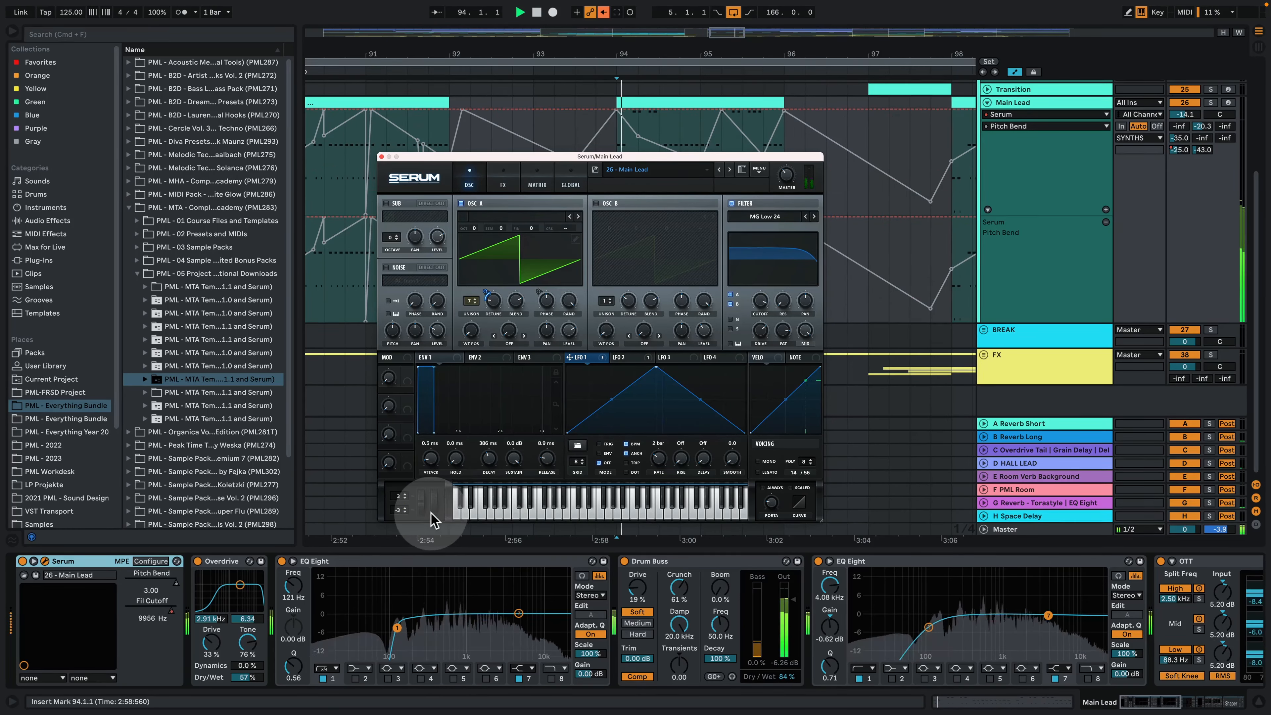
drag(559, 158, 1065, 207)
click(659, 281)
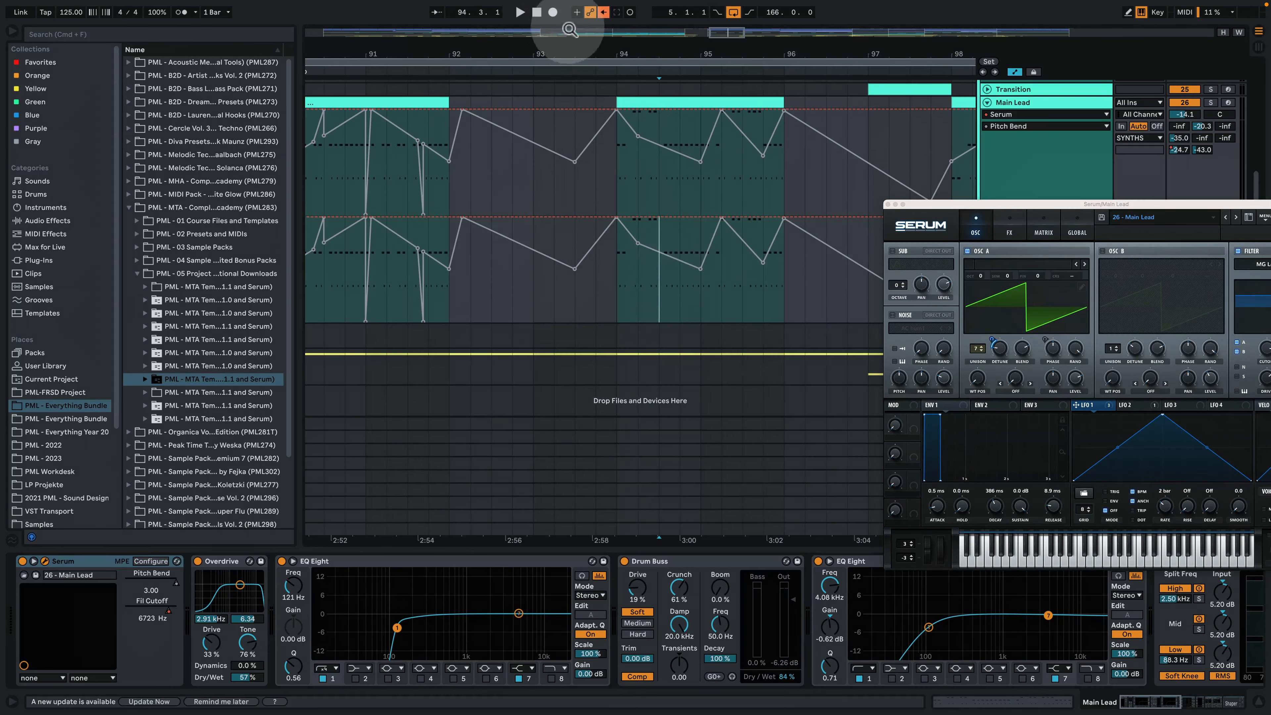
click(603, 12)
Step: Play the Main Lead from bar 94.3 with its pitch bend automation active and close the Serum window
key(space)
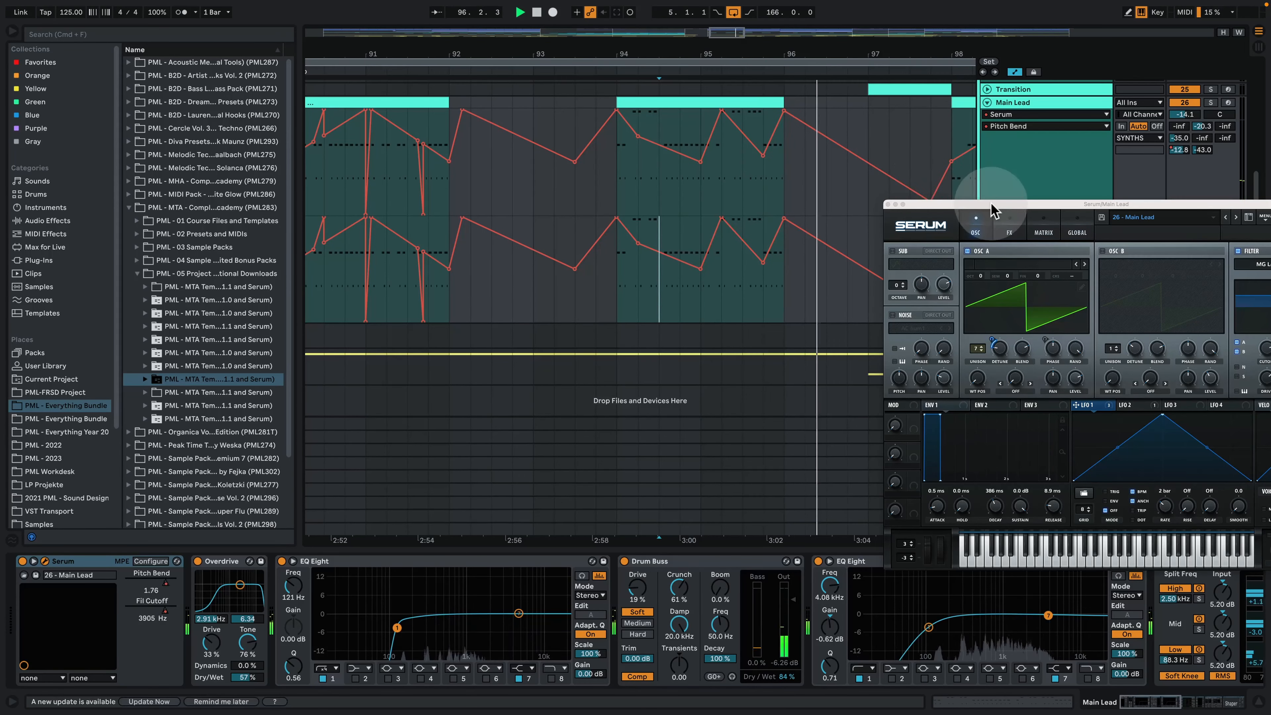
drag(992, 206, 329, 175)
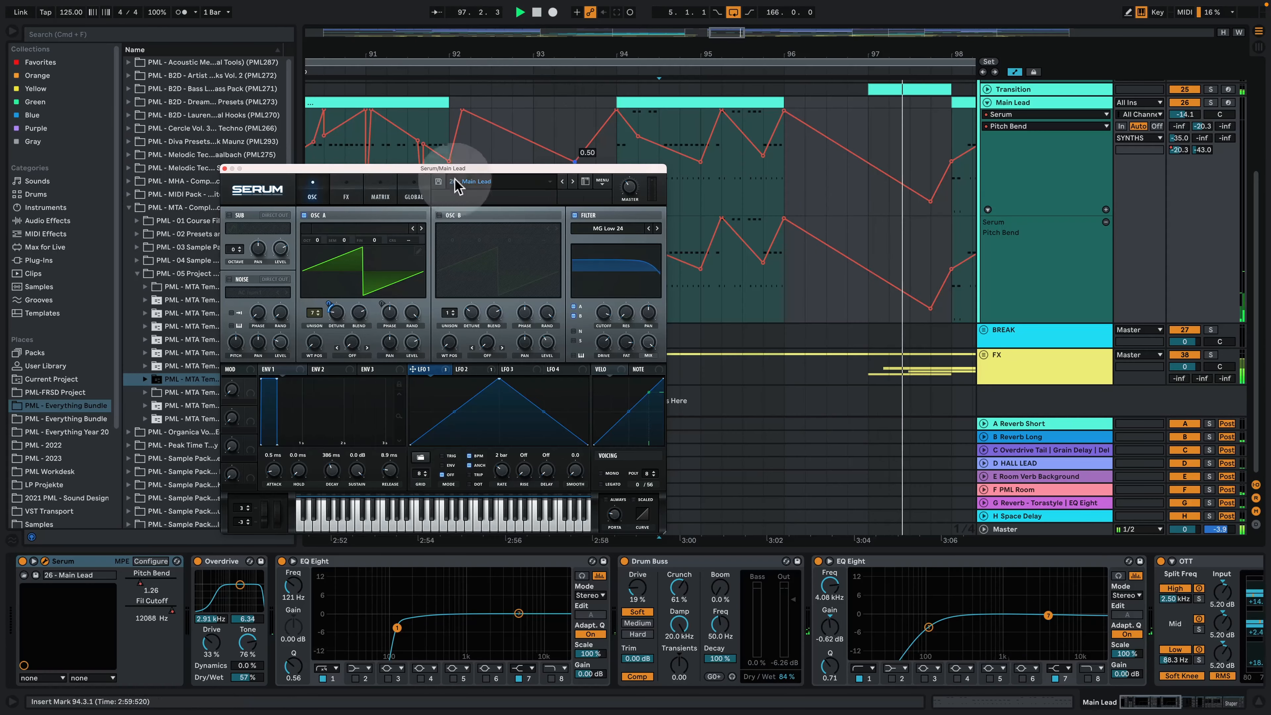
click(224, 169)
key(space)
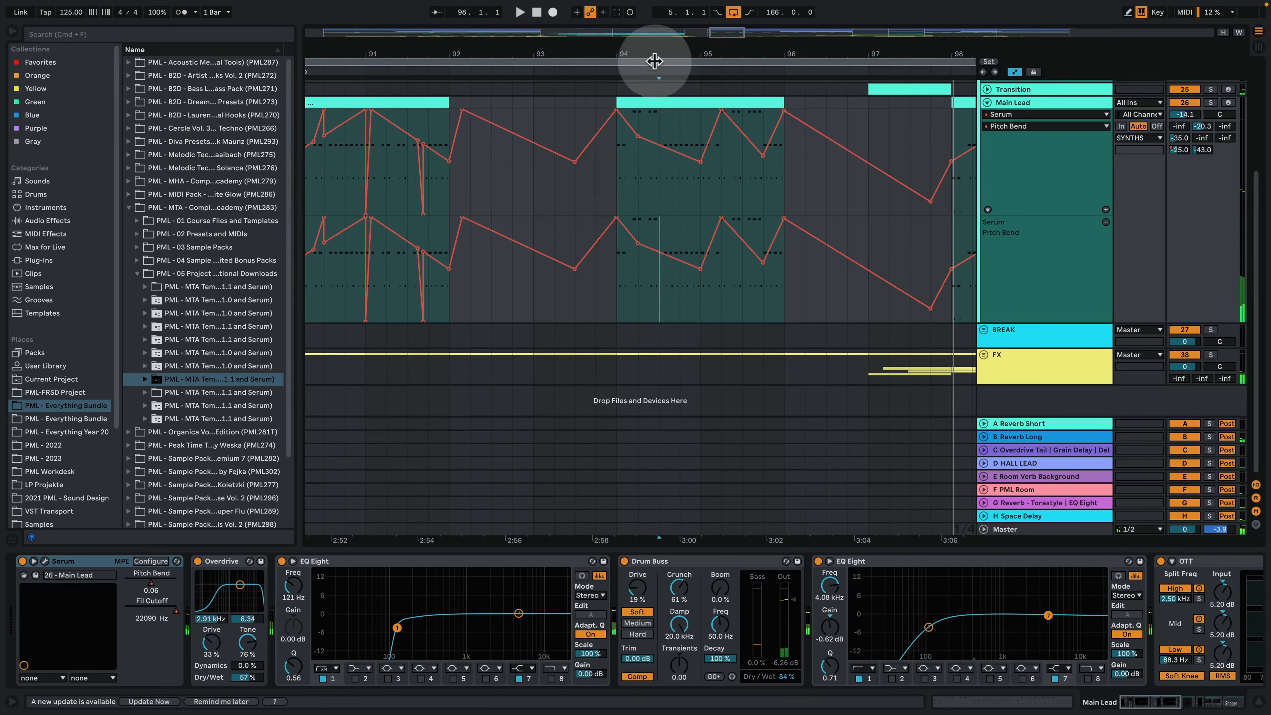
Step: Unfold the Transition track, select its clip at bar 97 and play it soloed
drag(648, 52, 616, 10)
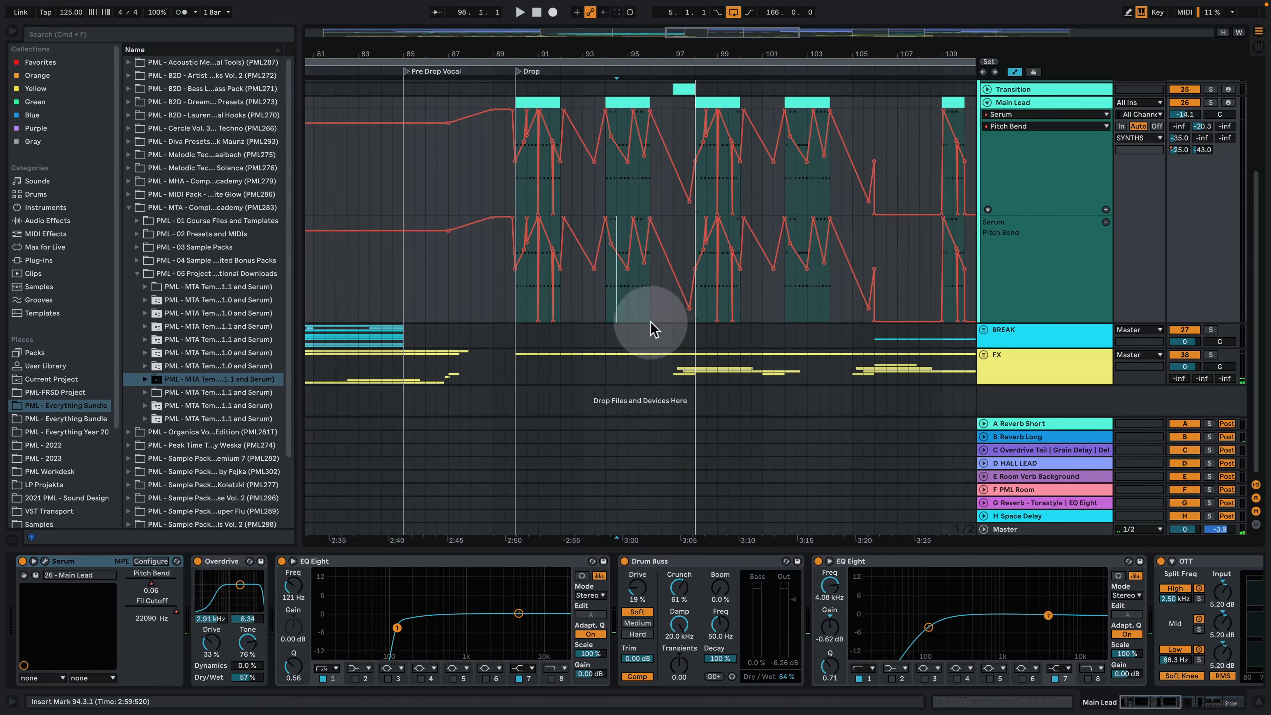
scroll(658, 350, up, 3)
click(988, 147)
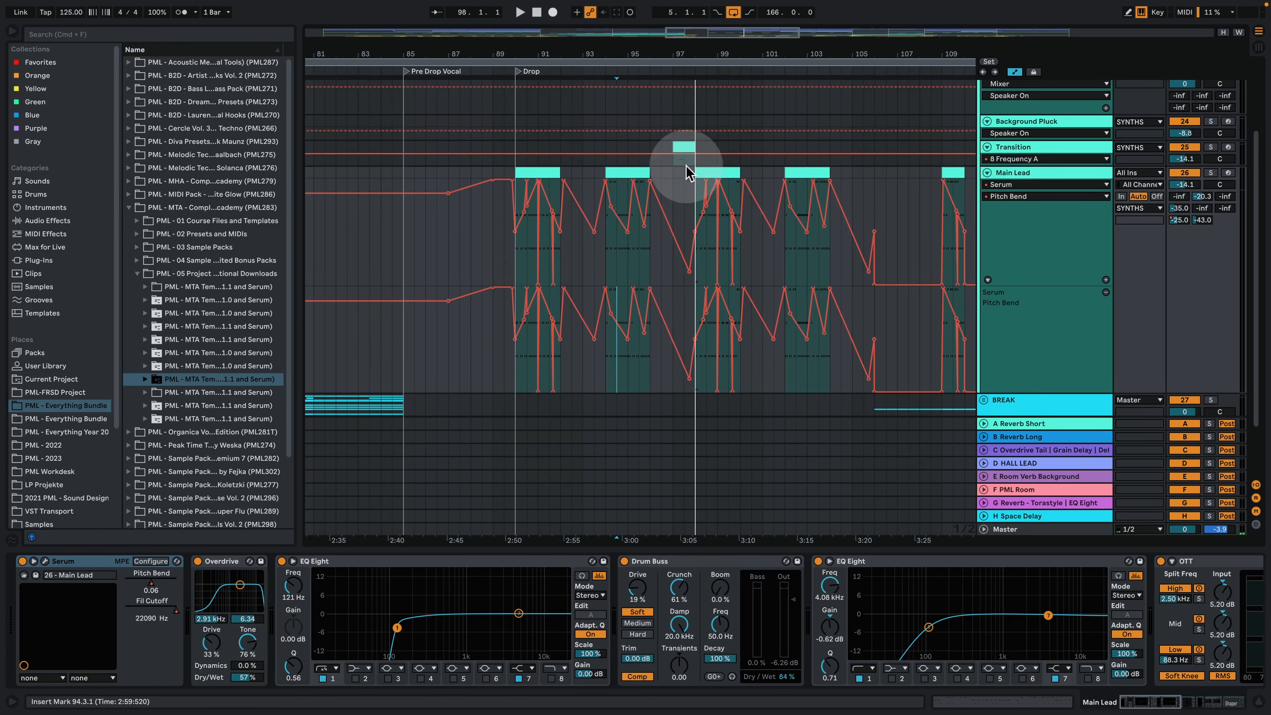
click(683, 146)
click(1228, 148)
click(1211, 149)
key(space)
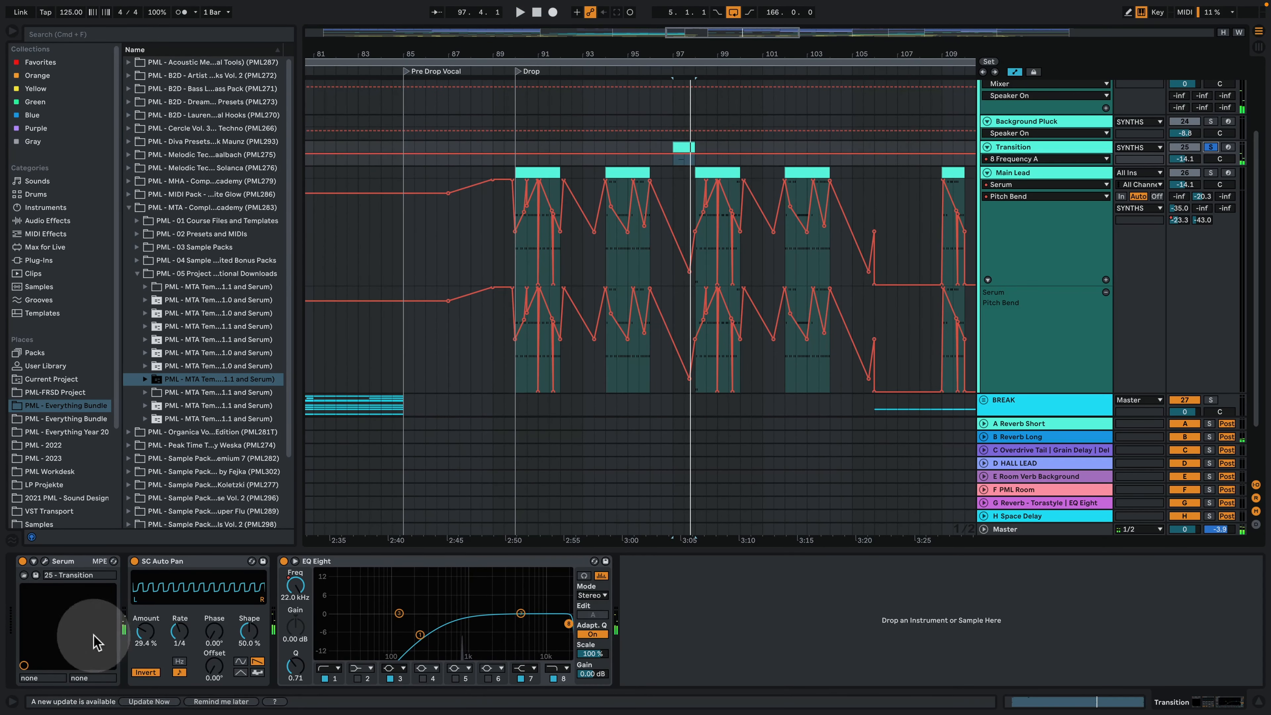
Step: Open the Transition track's Serum instrument and examine its effects section
click(45, 560)
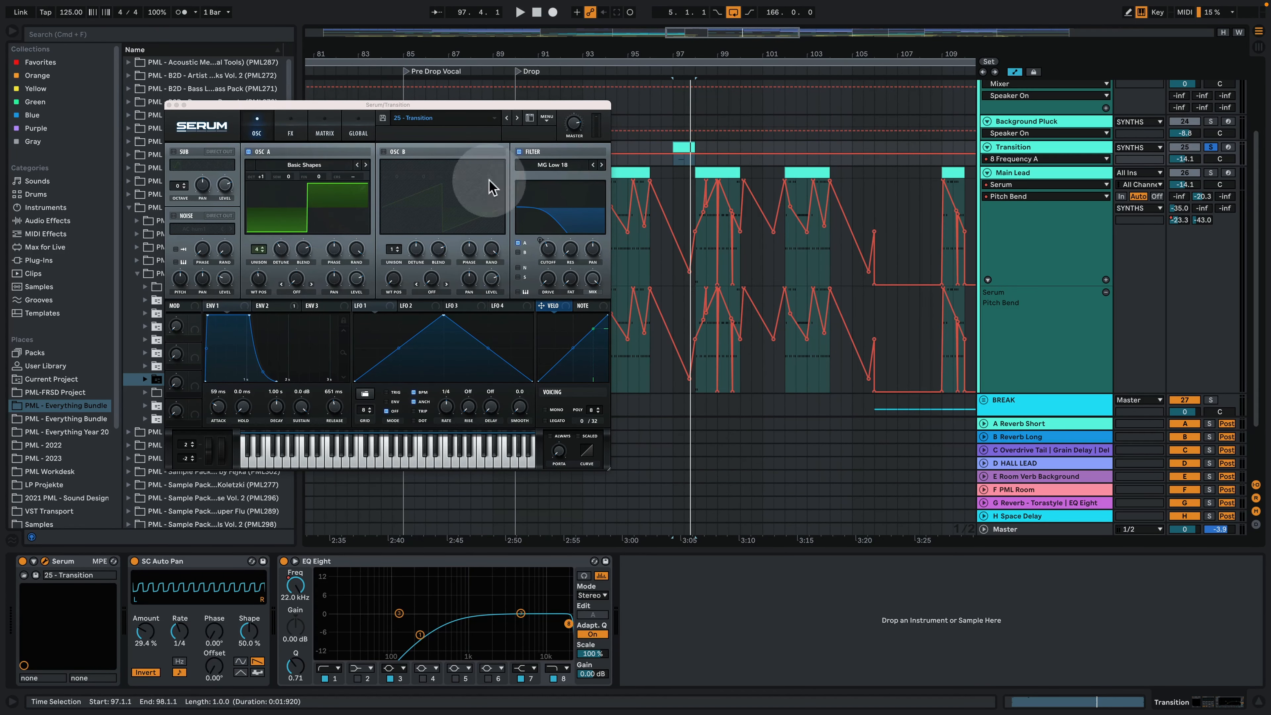
click(290, 131)
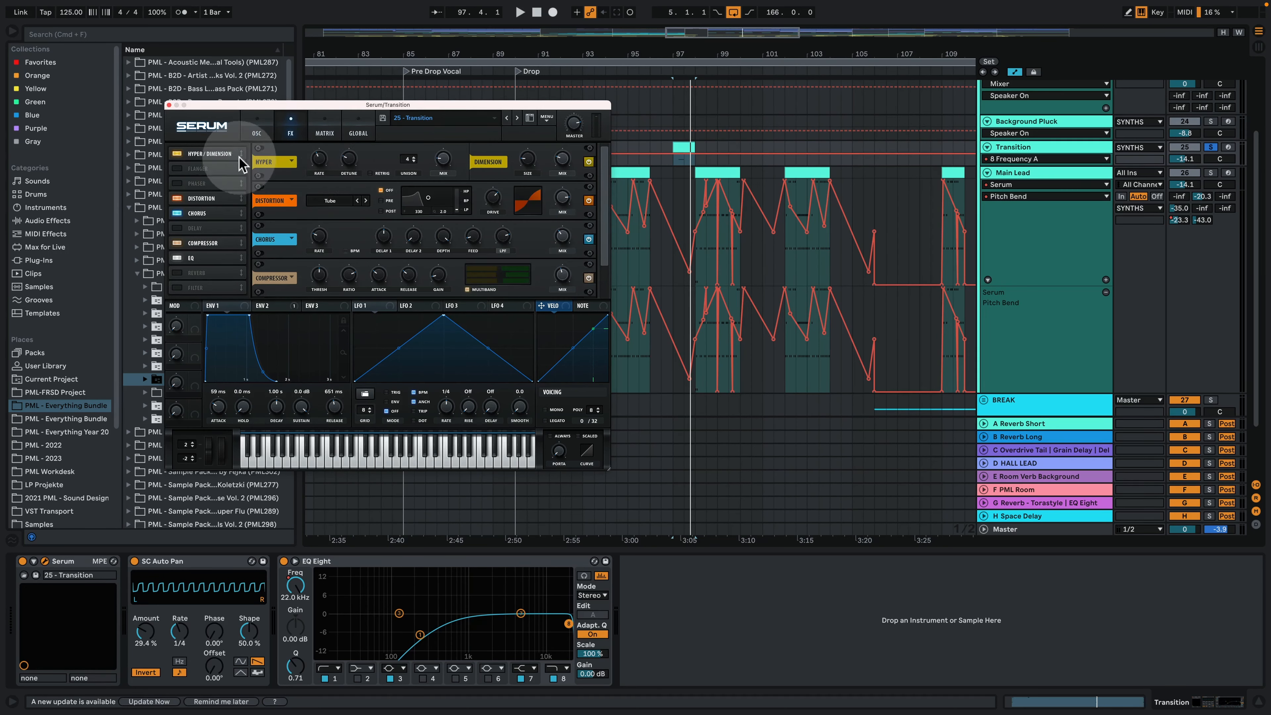
Step: Show the Transition Serum's oscillator section, play the clip with the filter bypassed, and switch the filter back on
mouse_move(605, 167)
mouse_down()
mouse_move(604, 204)
mouse_move(605, 160)
mouse_up()
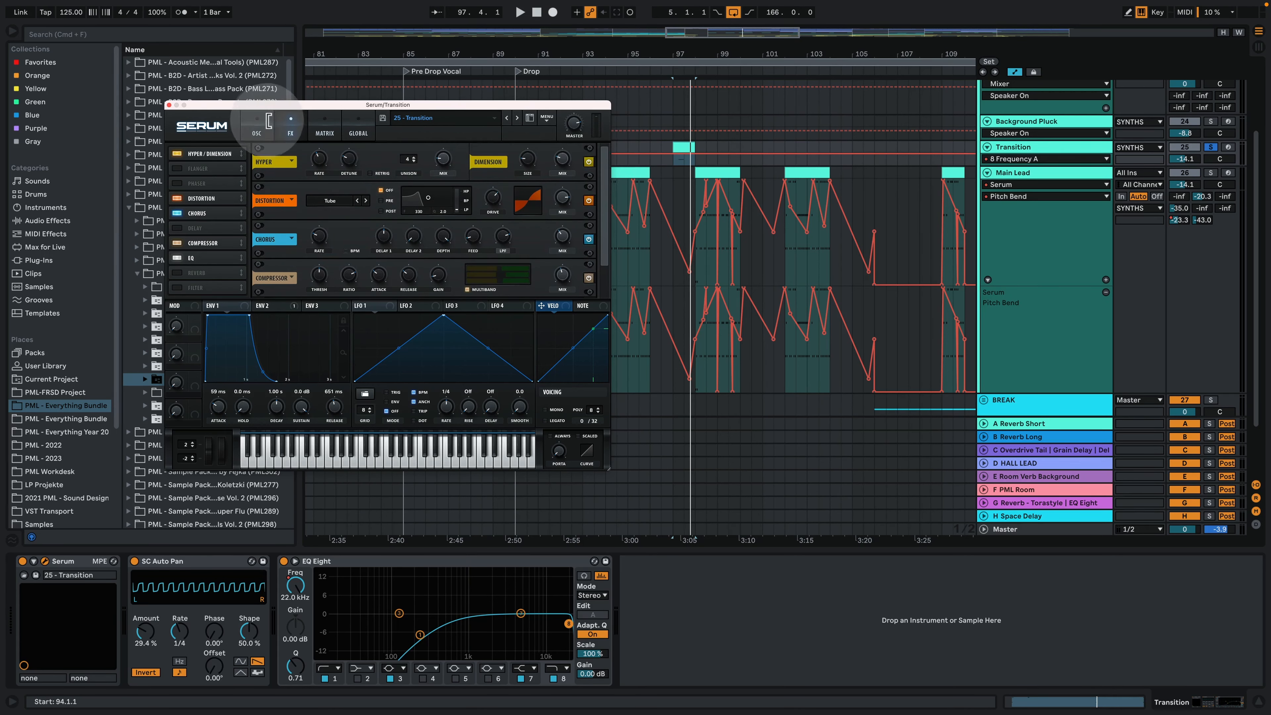
click(257, 124)
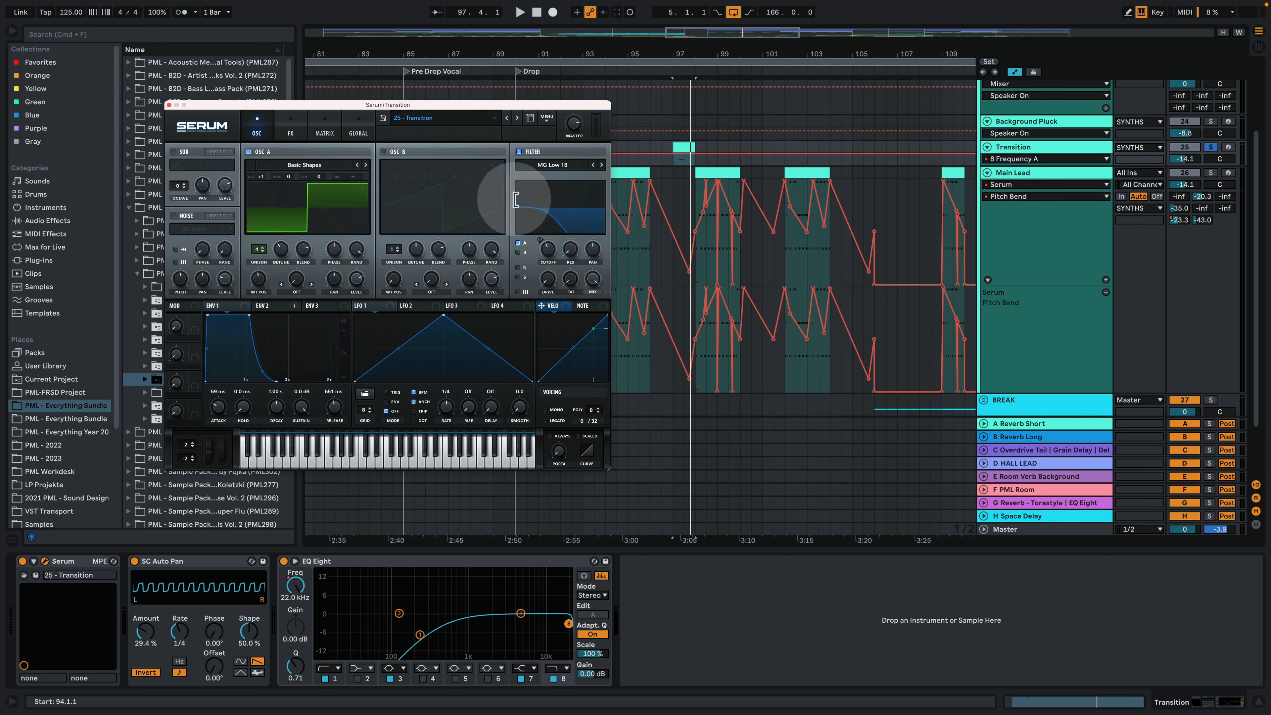
click(519, 151)
key(space)
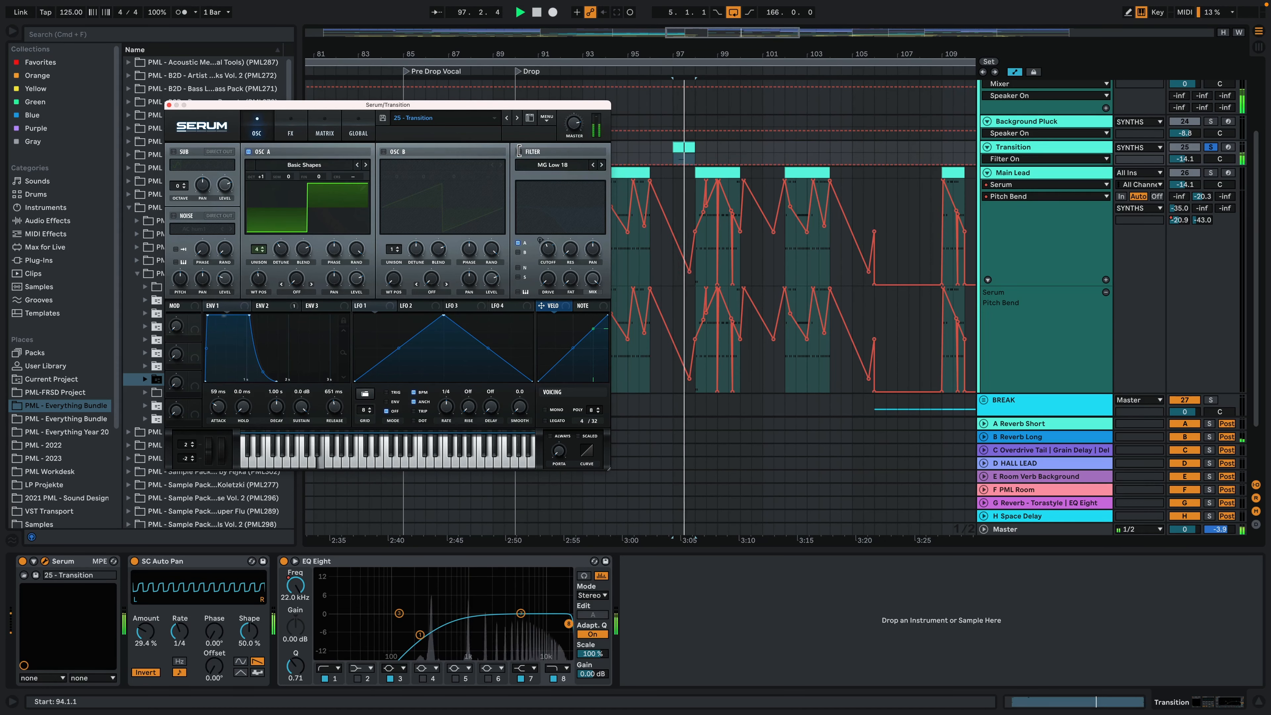
click(519, 151)
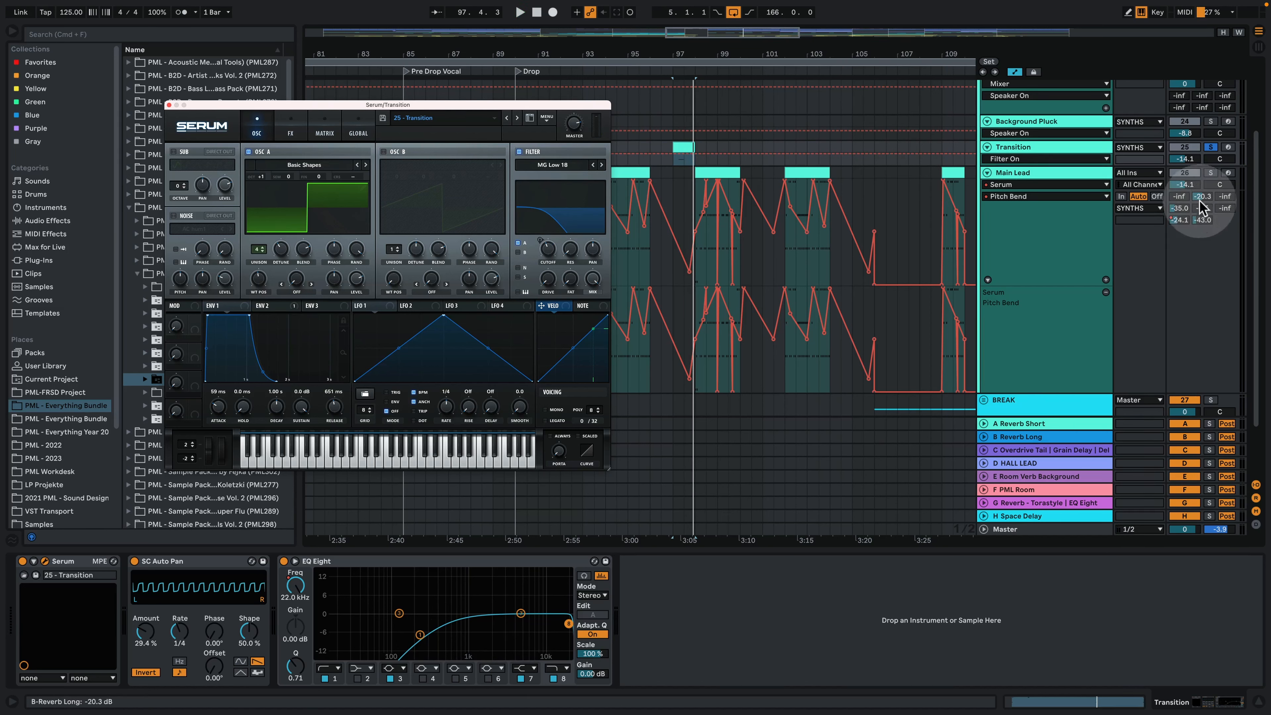
Step: Examine the device chains of the Reverb Long and HALL LEAD returns, and play the Transition track again
click(1034, 439)
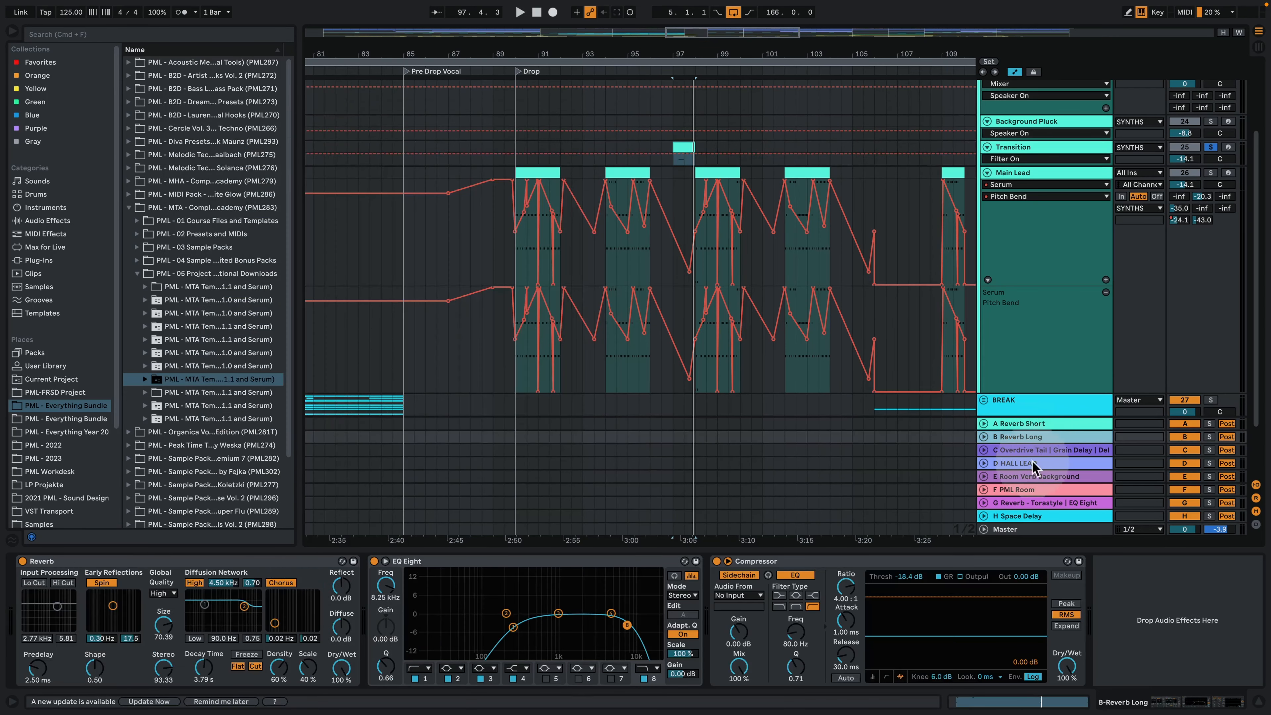
click(1034, 466)
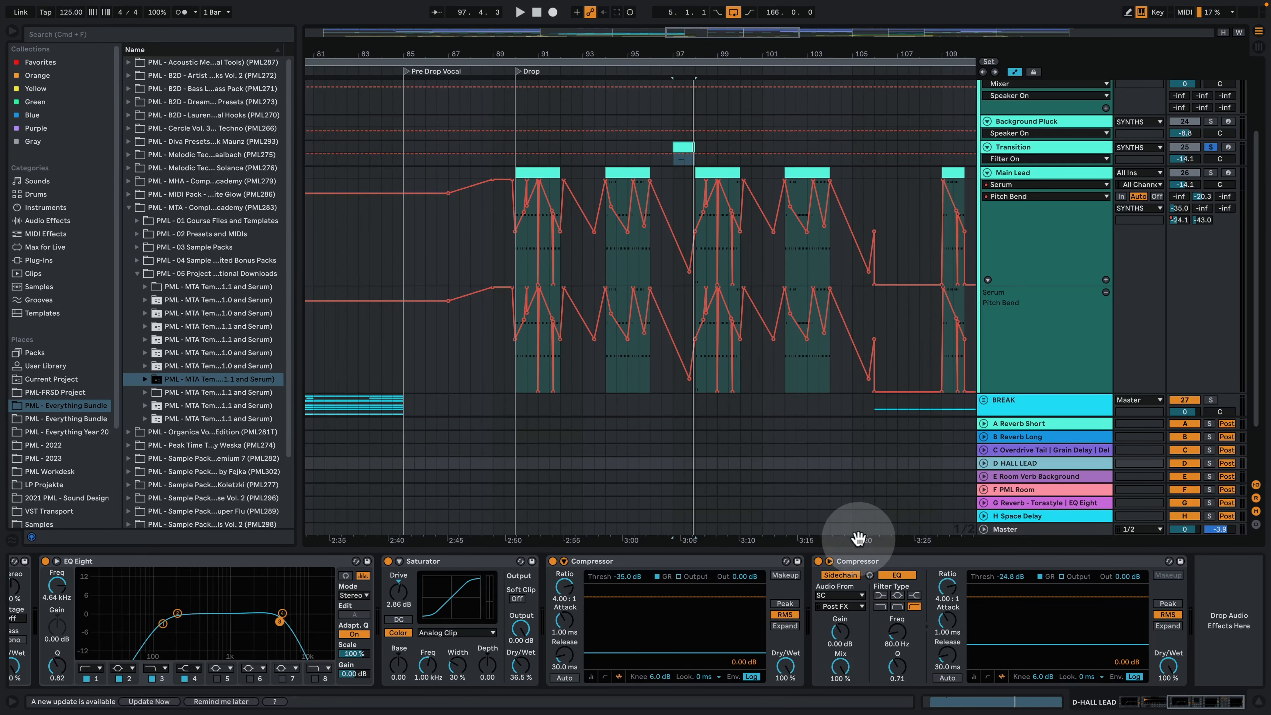
click(1015, 148)
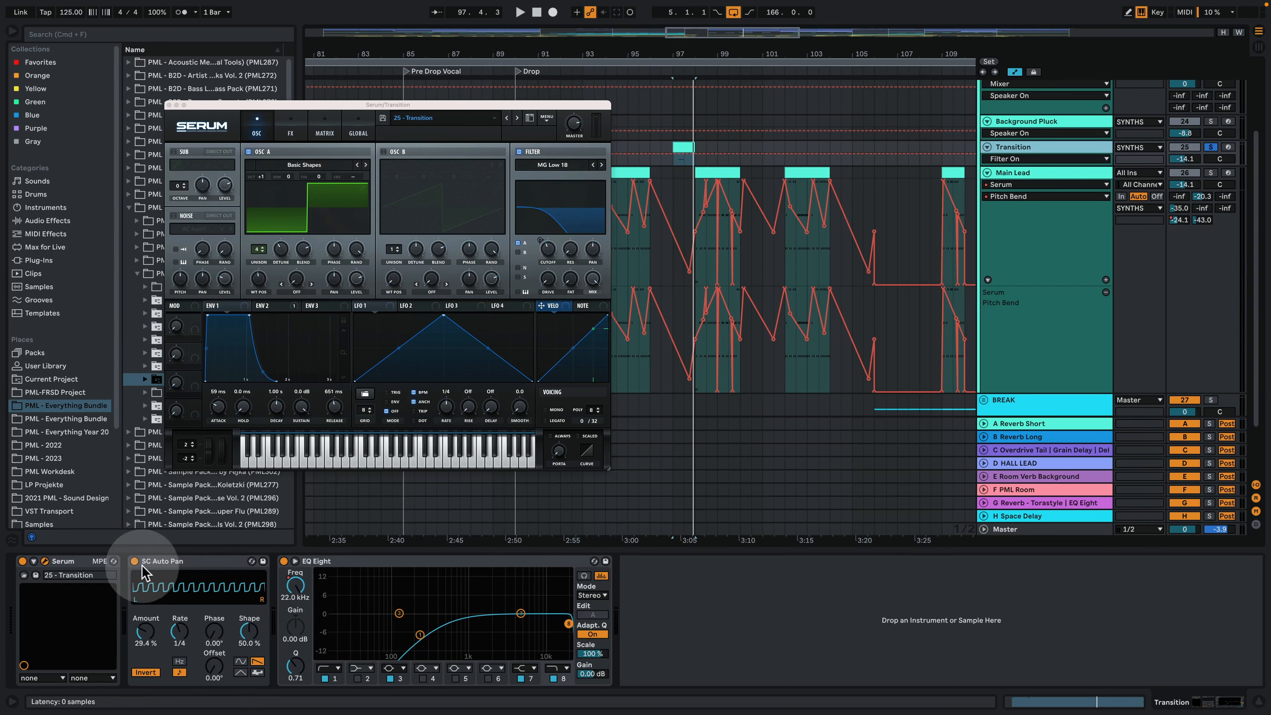
key(space)
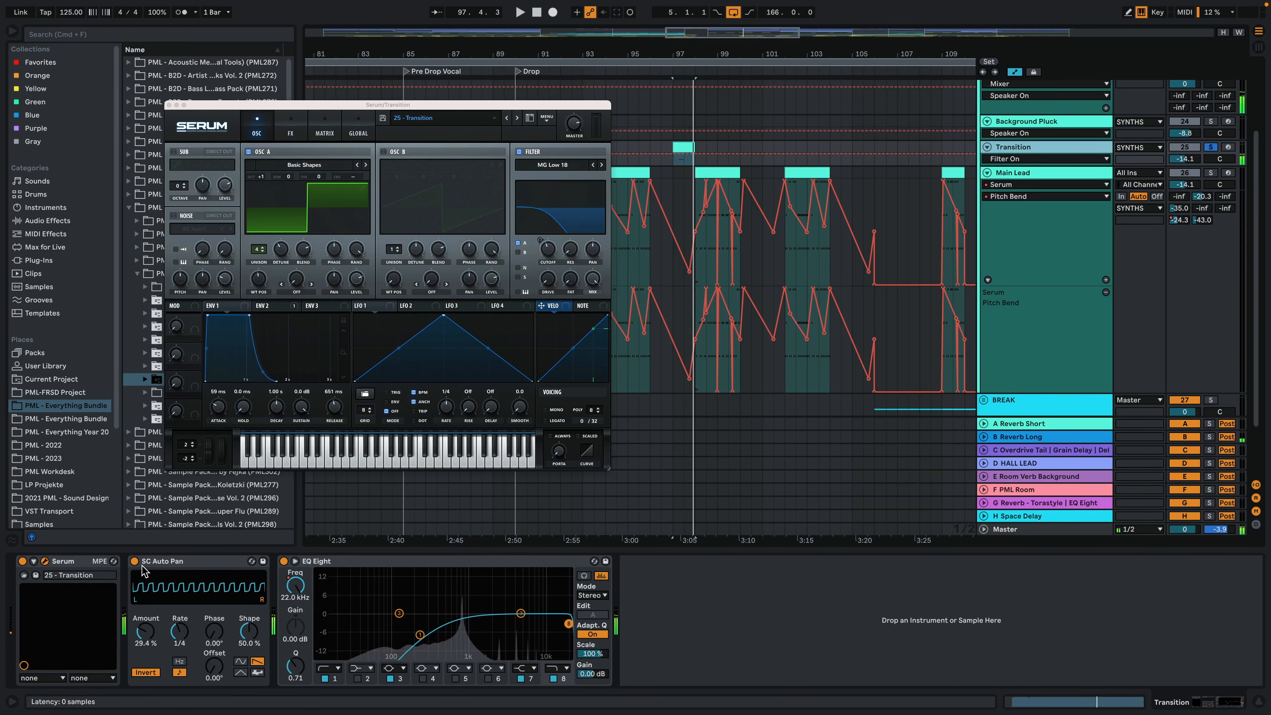
key(space)
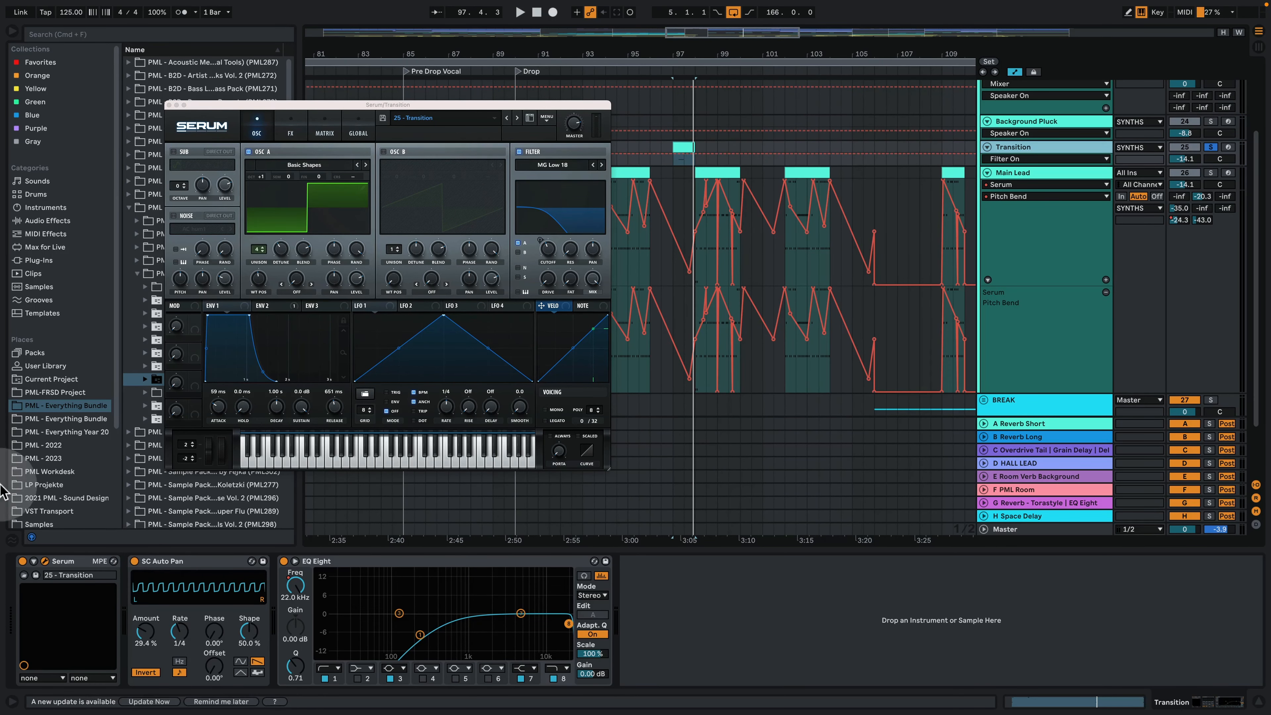
Step: Close the Serum window, solo the Background Pluck track and play it from bar 138 in the second drop
click(169, 105)
scroll(669, 248, down, 1)
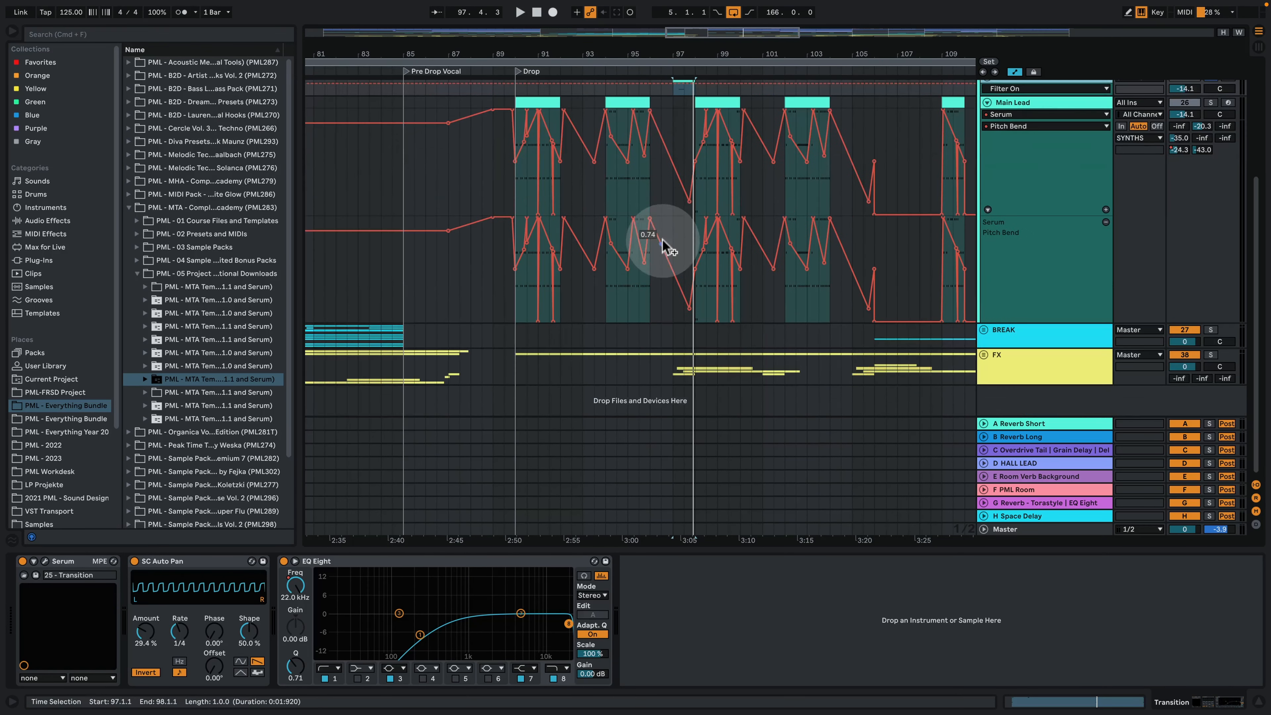
scroll(813, 128, up, 3)
drag(794, 50, 643, 10)
click(860, 174)
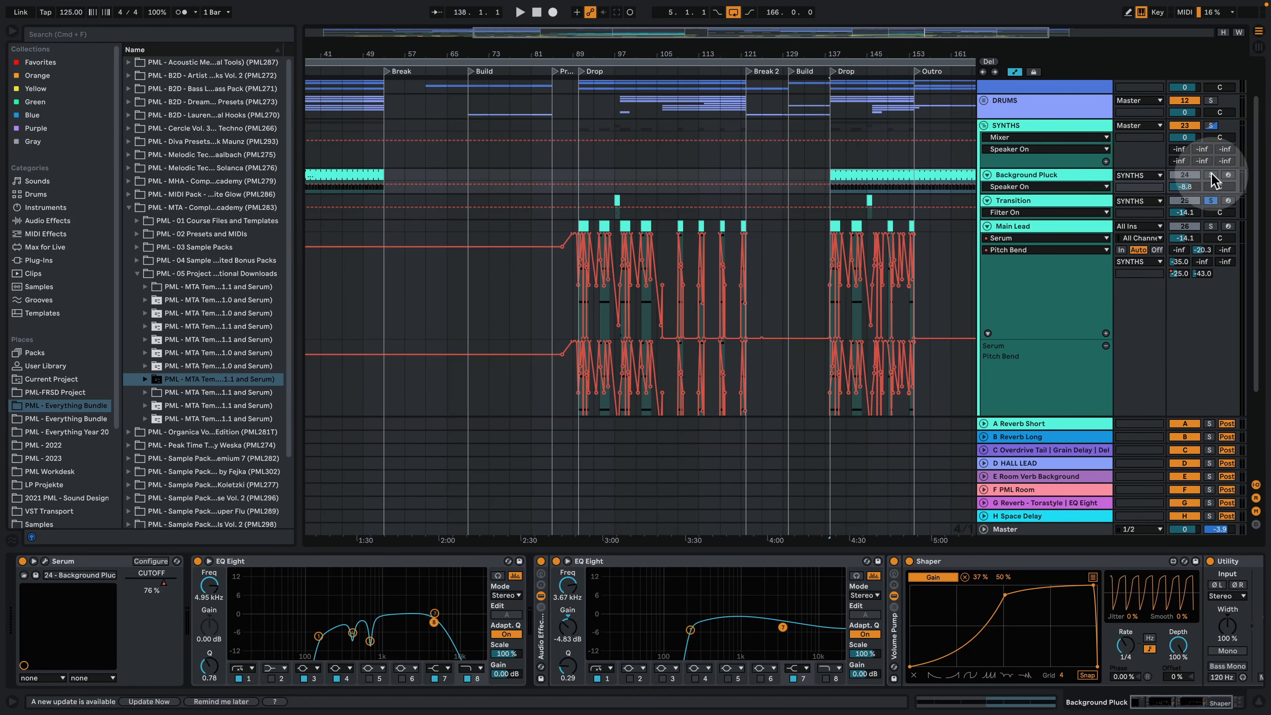
key(space)
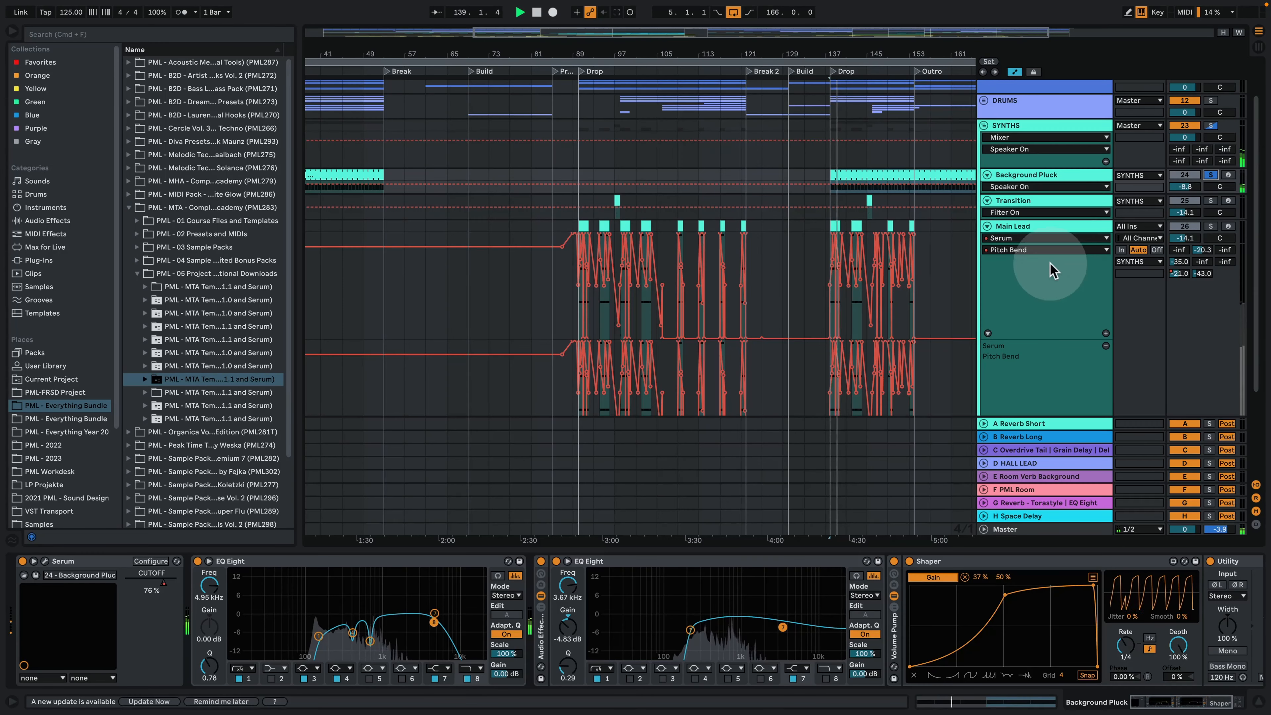
key(space)
Step: Open the Background Pluck clip's notes and set a fixed 1/16 grid
double_click(846, 176)
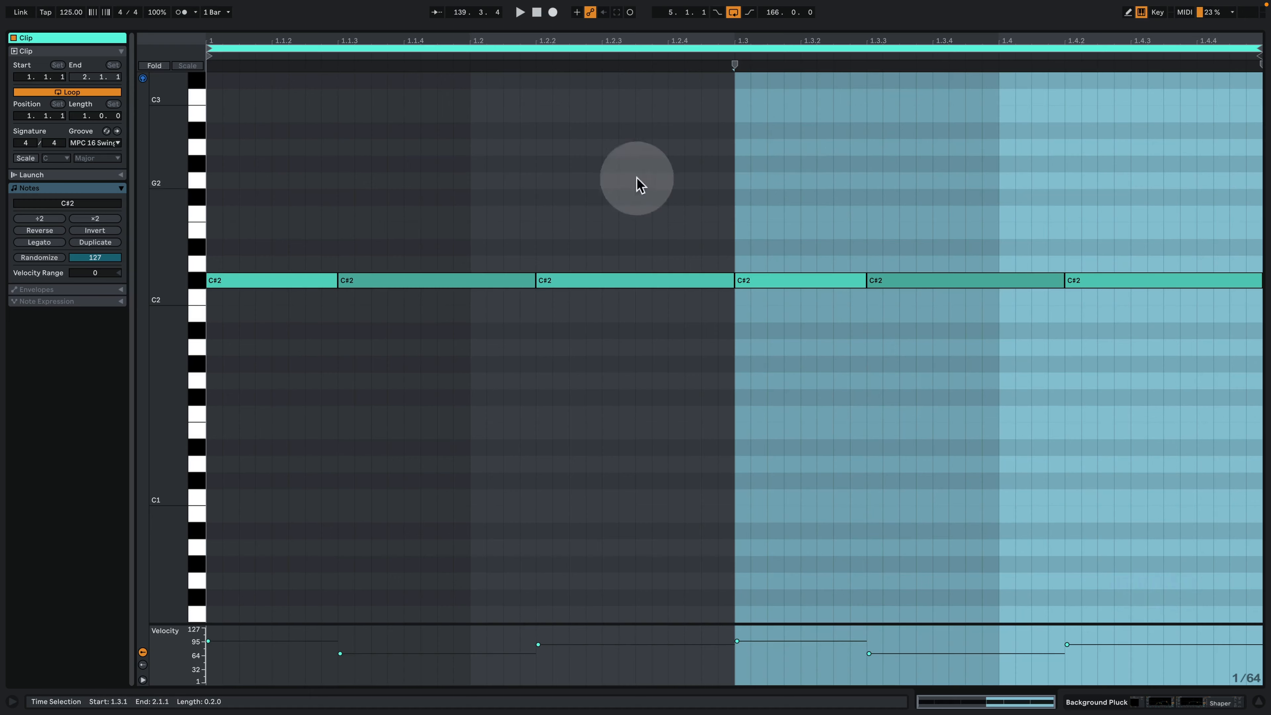
click(530, 363)
right_click(360, 378)
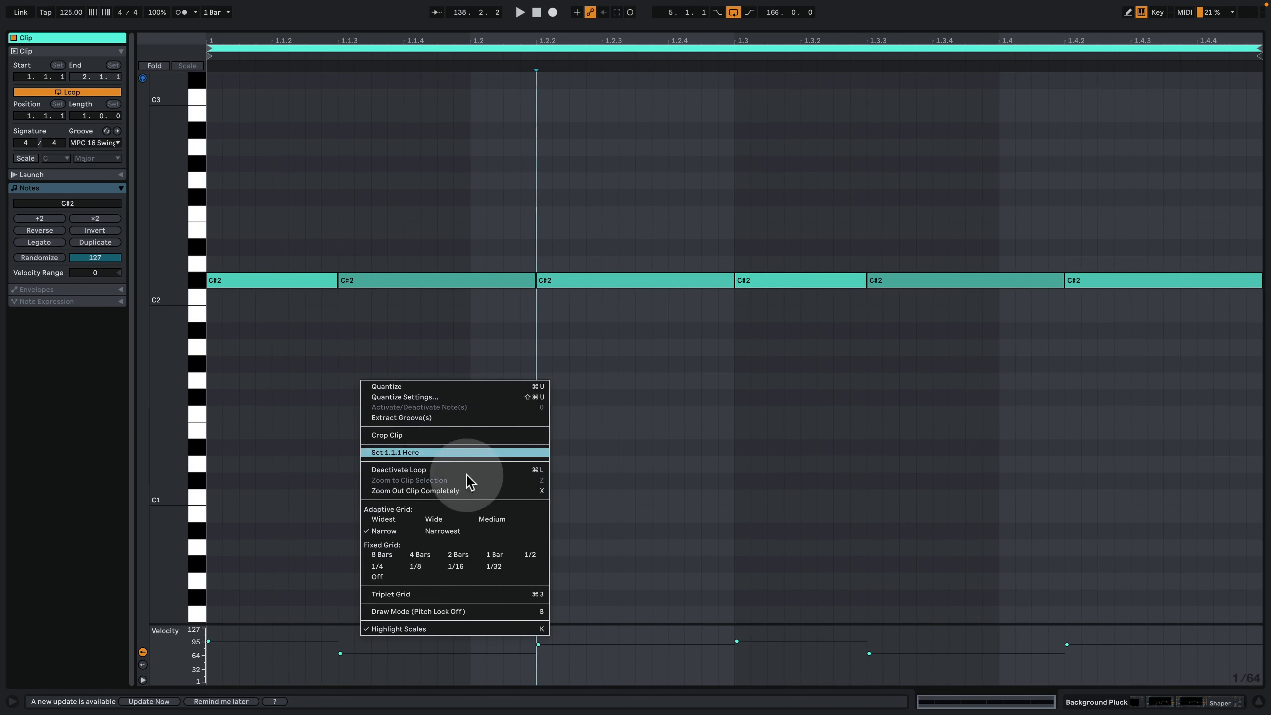
click(477, 576)
Step: Play the Background Pluck notes from position 1.1.2 in the clip and return to the track's device chain
click(268, 353)
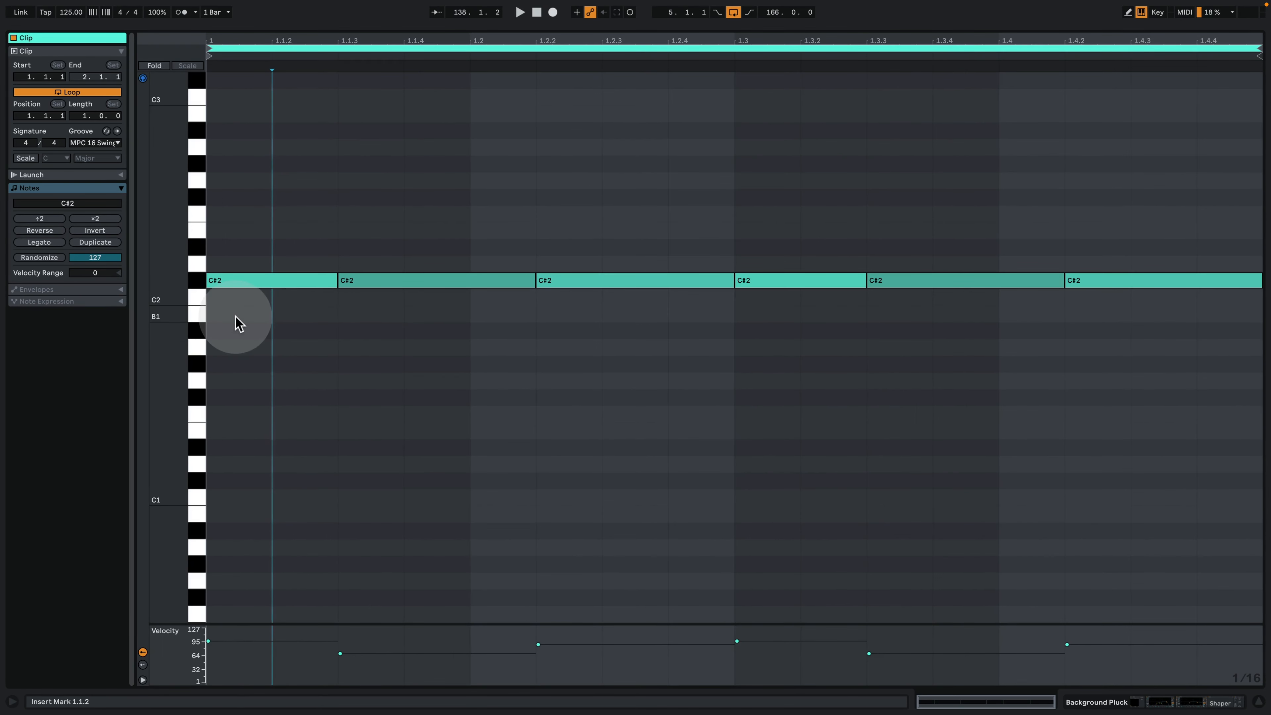
key(space)
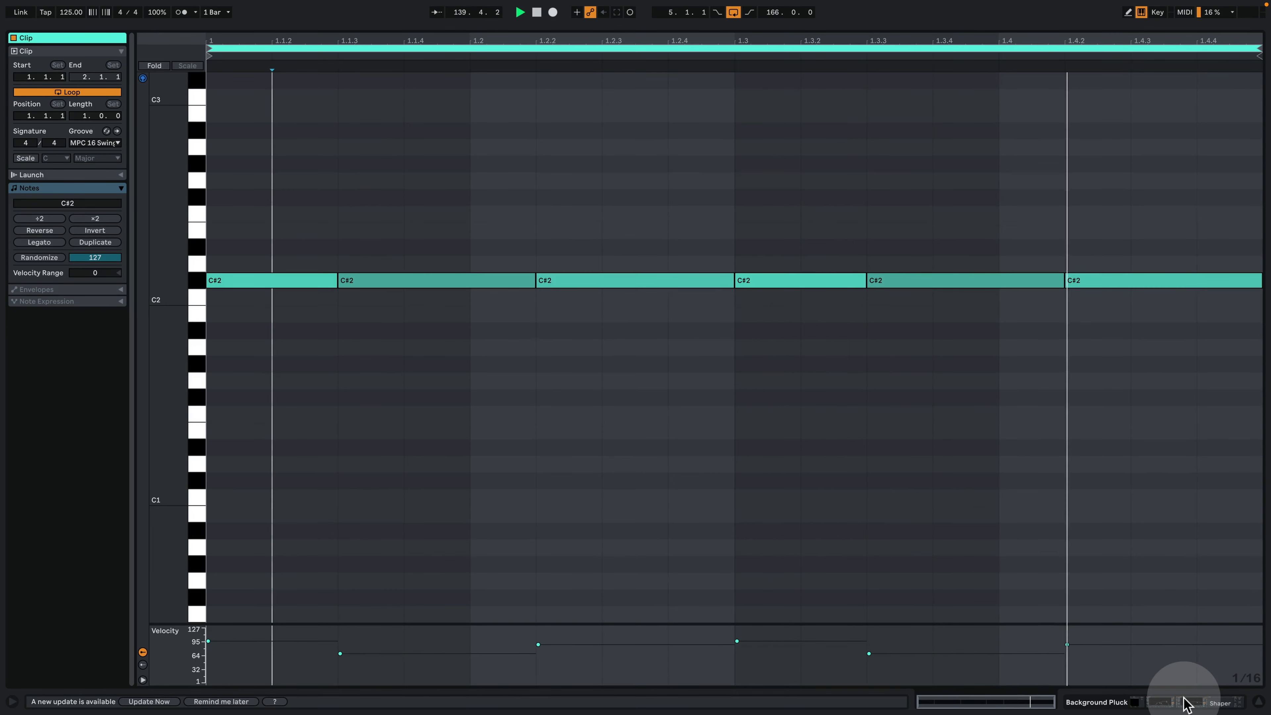
click(1185, 701)
key(space)
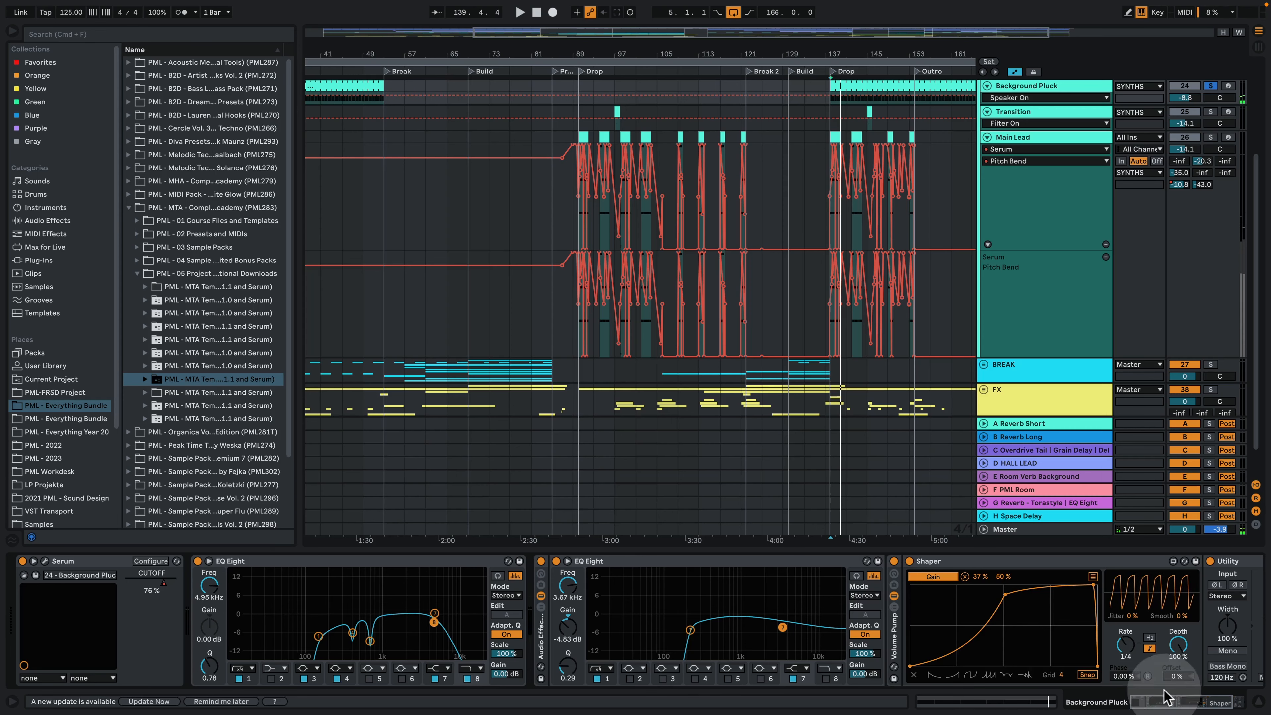
Step: Open the Background Pluck's Serum and examine its oscillators and envelopes 1 and 2 while playing the sound
click(45, 562)
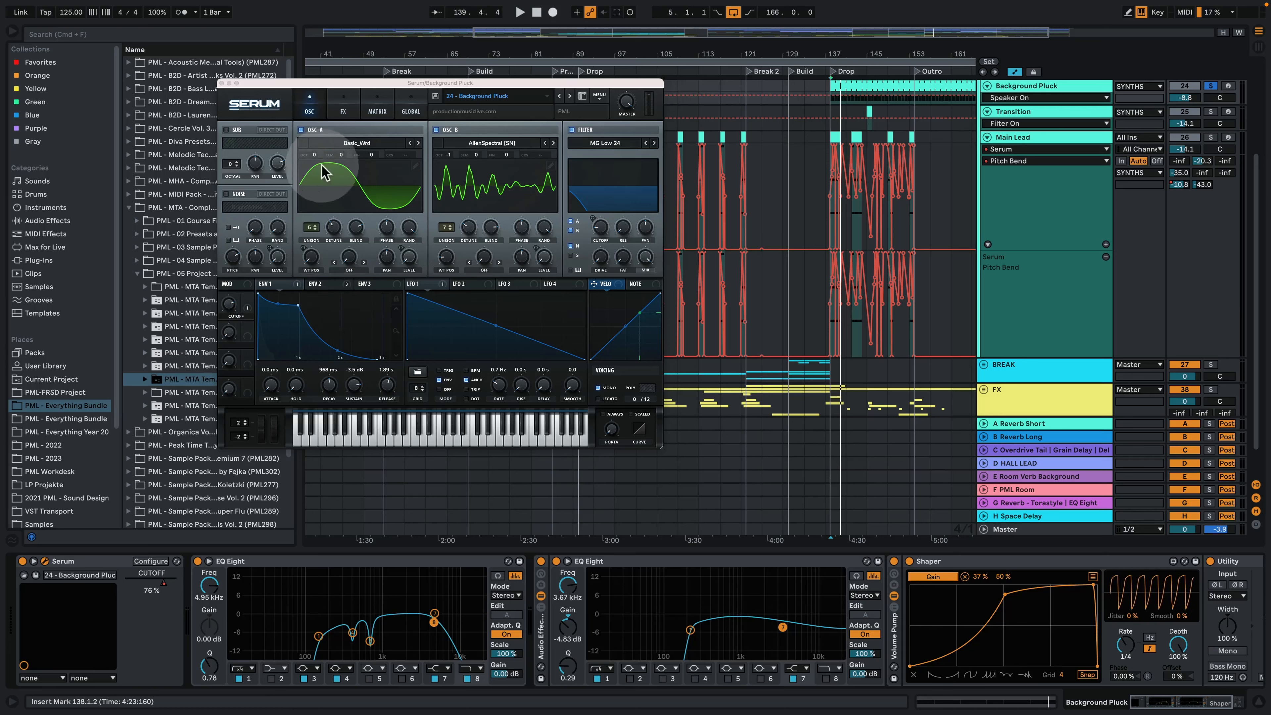
drag(323, 173, 296, 190)
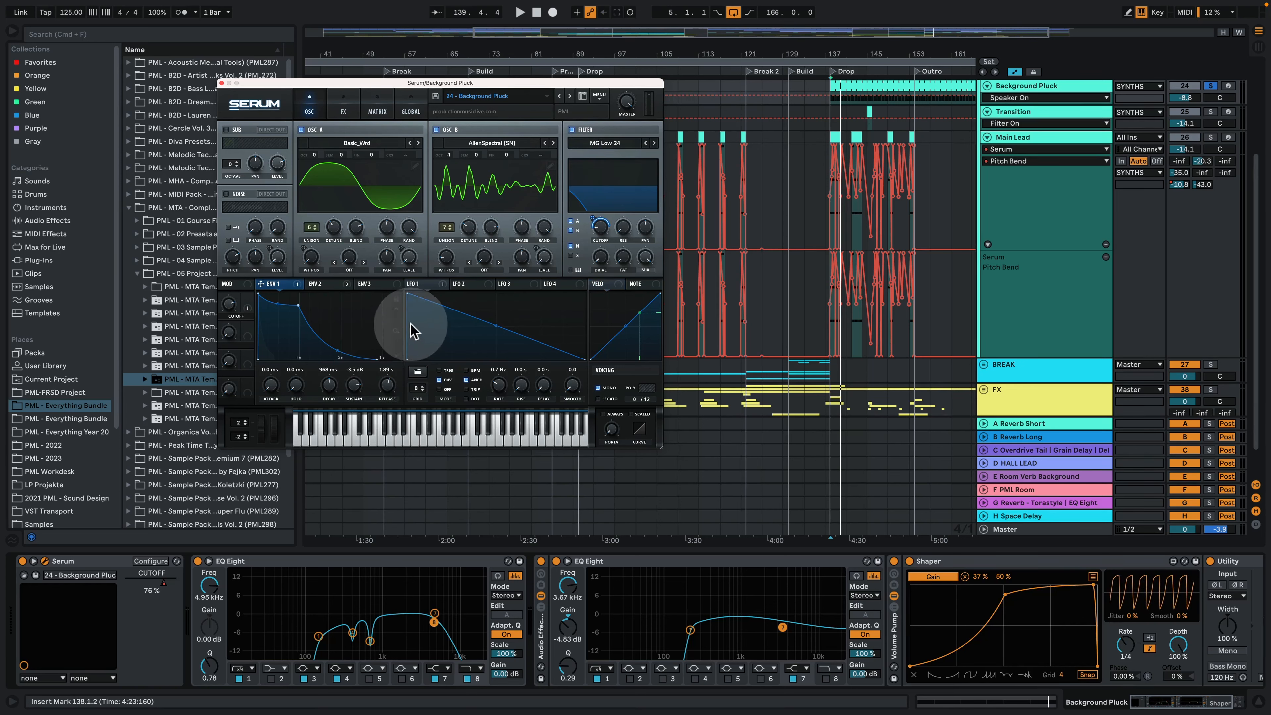
click(323, 285)
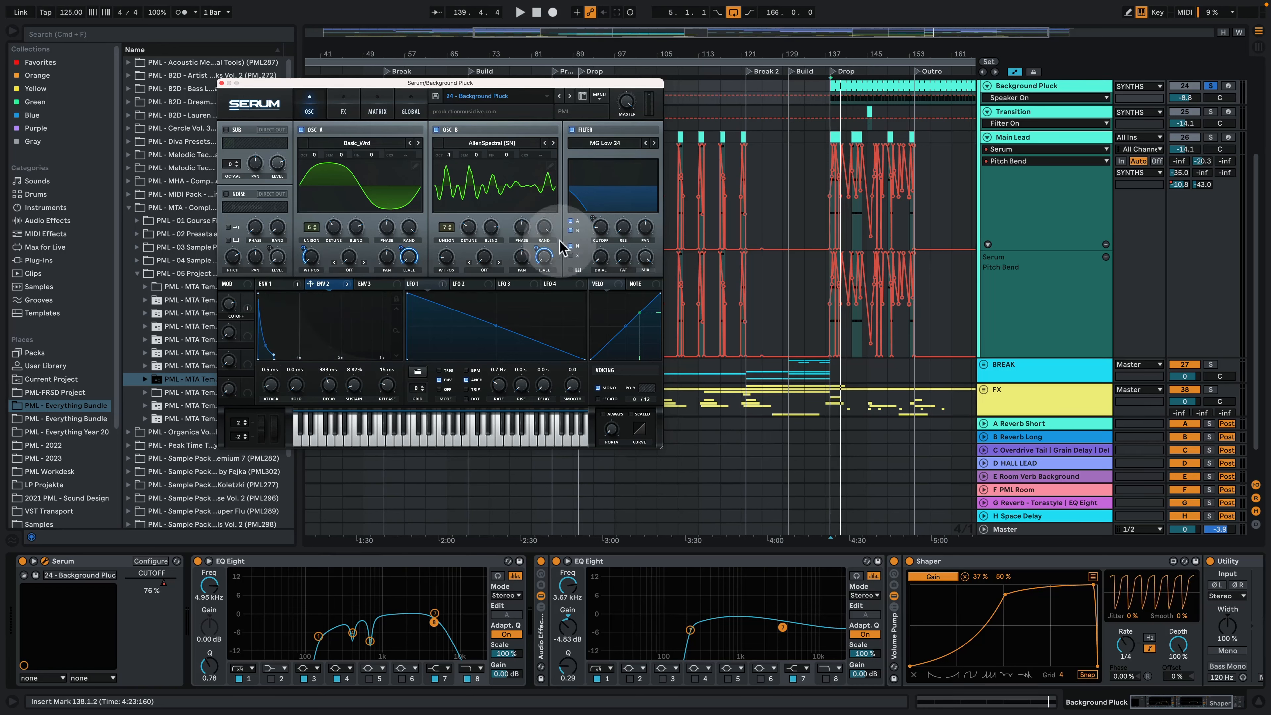
key(space)
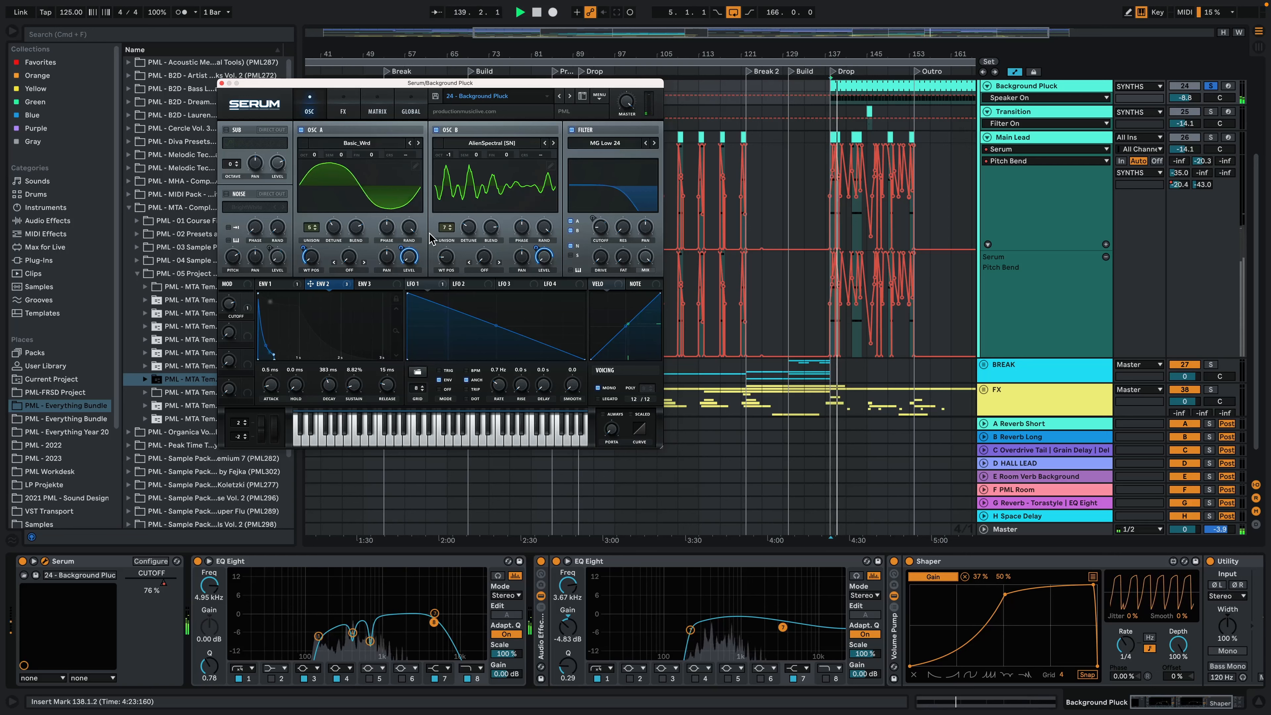
click(288, 284)
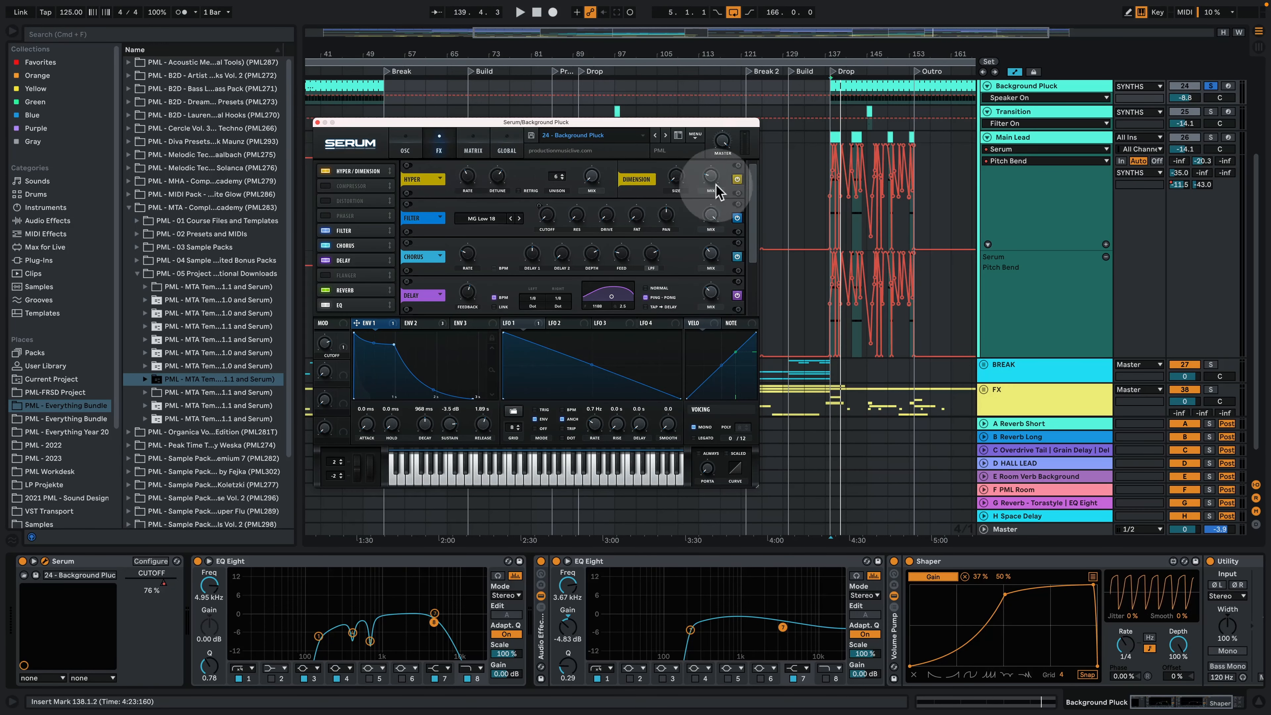
Step: Examine the Background Pluck's Serum effects during playback, revisit the oscillator section and close the Serum window
scroll(755, 210, down, 2)
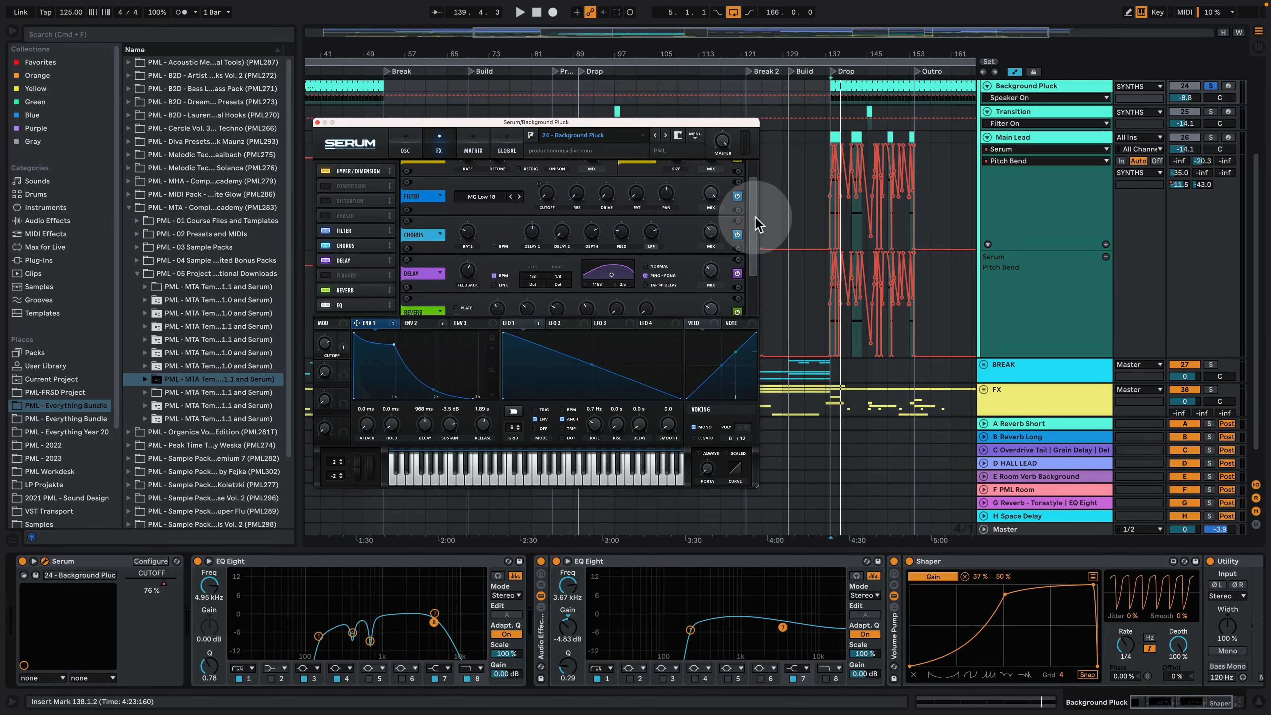
scroll(751, 258, down, 4)
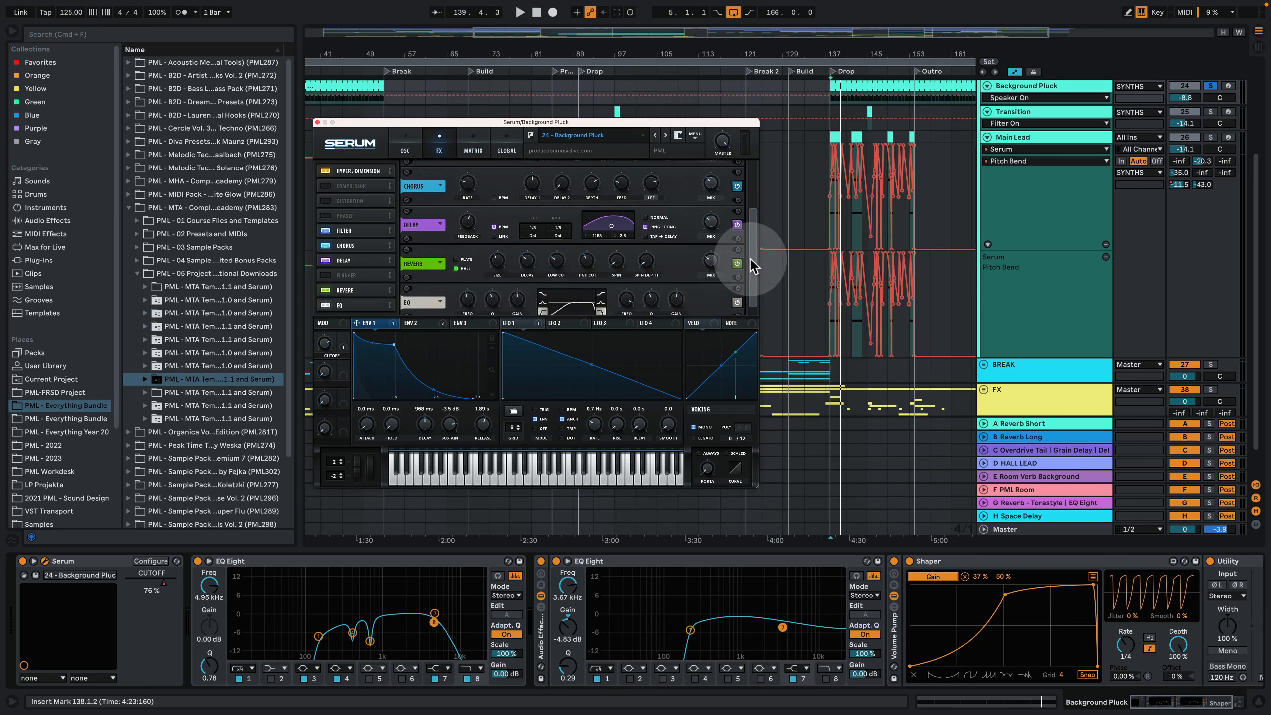
scroll(751, 276, down, 1)
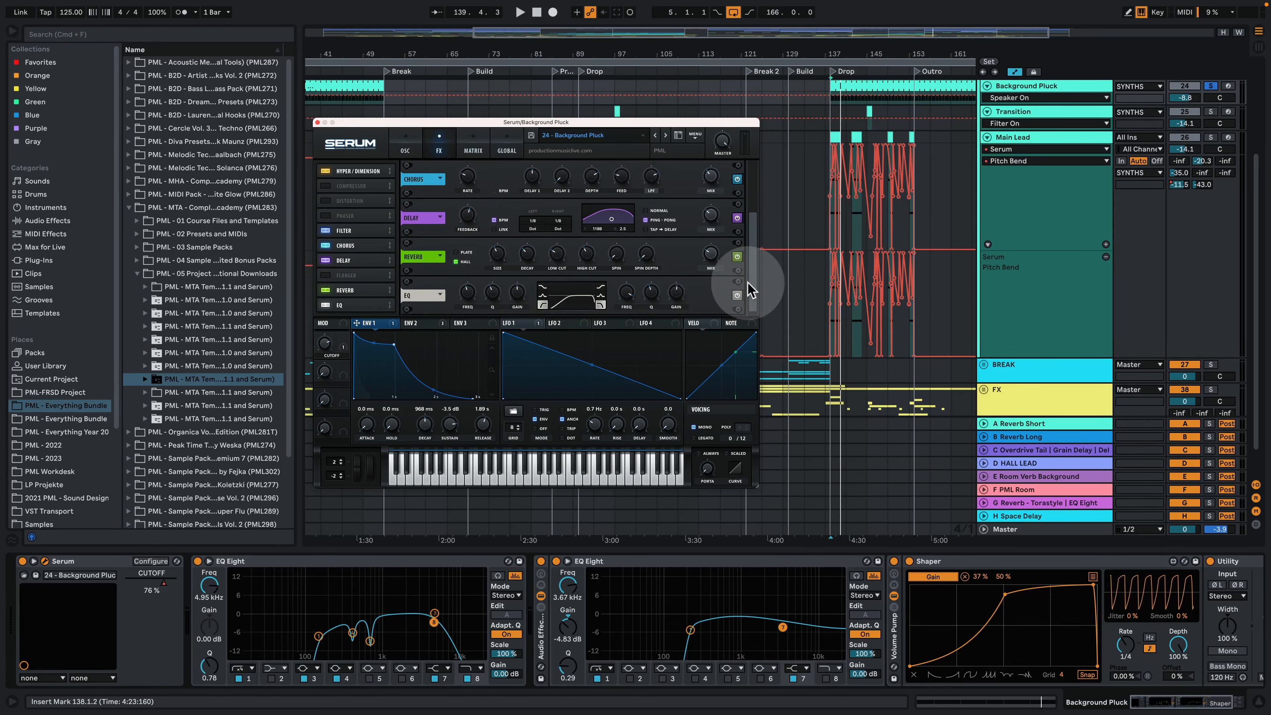
key(space)
drag(756, 272, 752, 192)
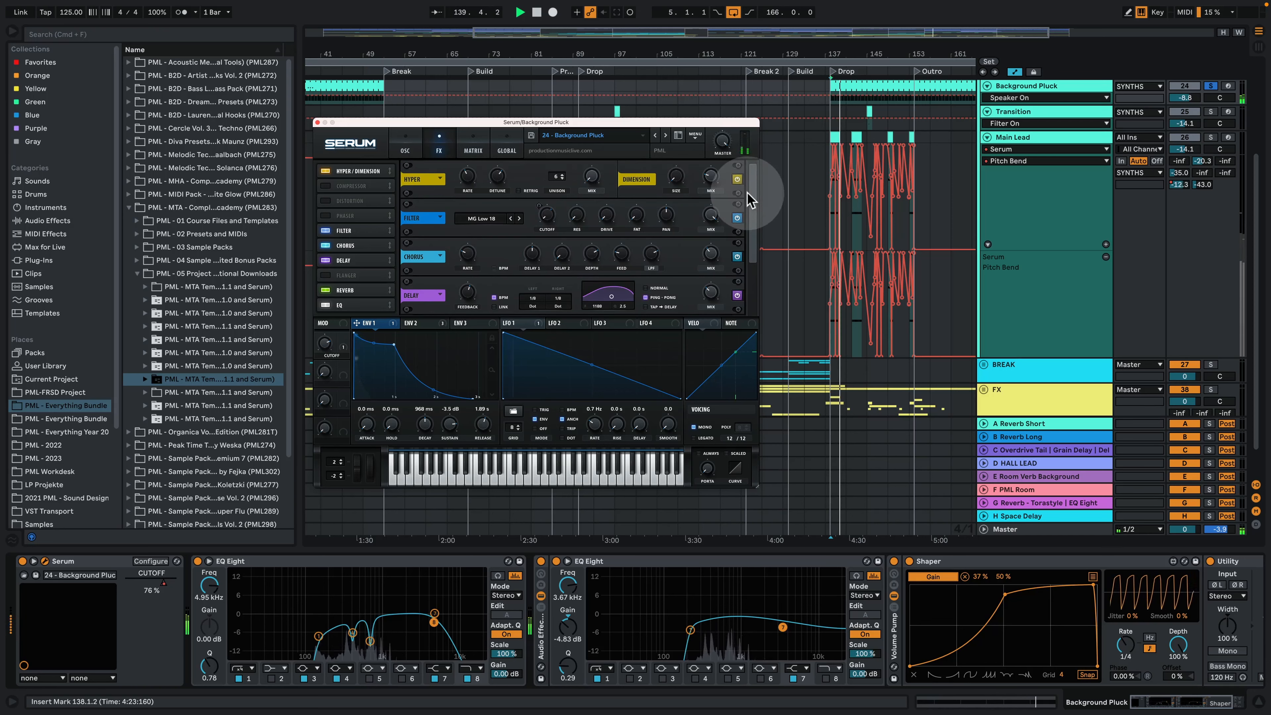
key(space)
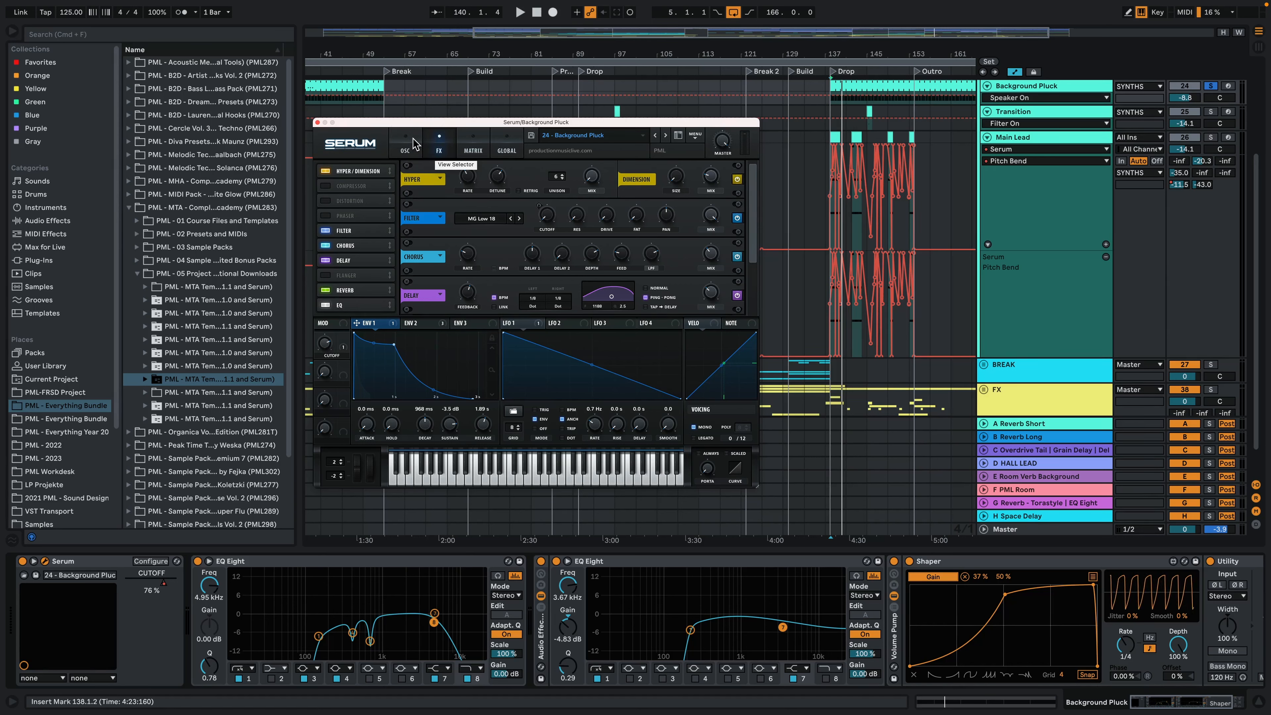
click(406, 146)
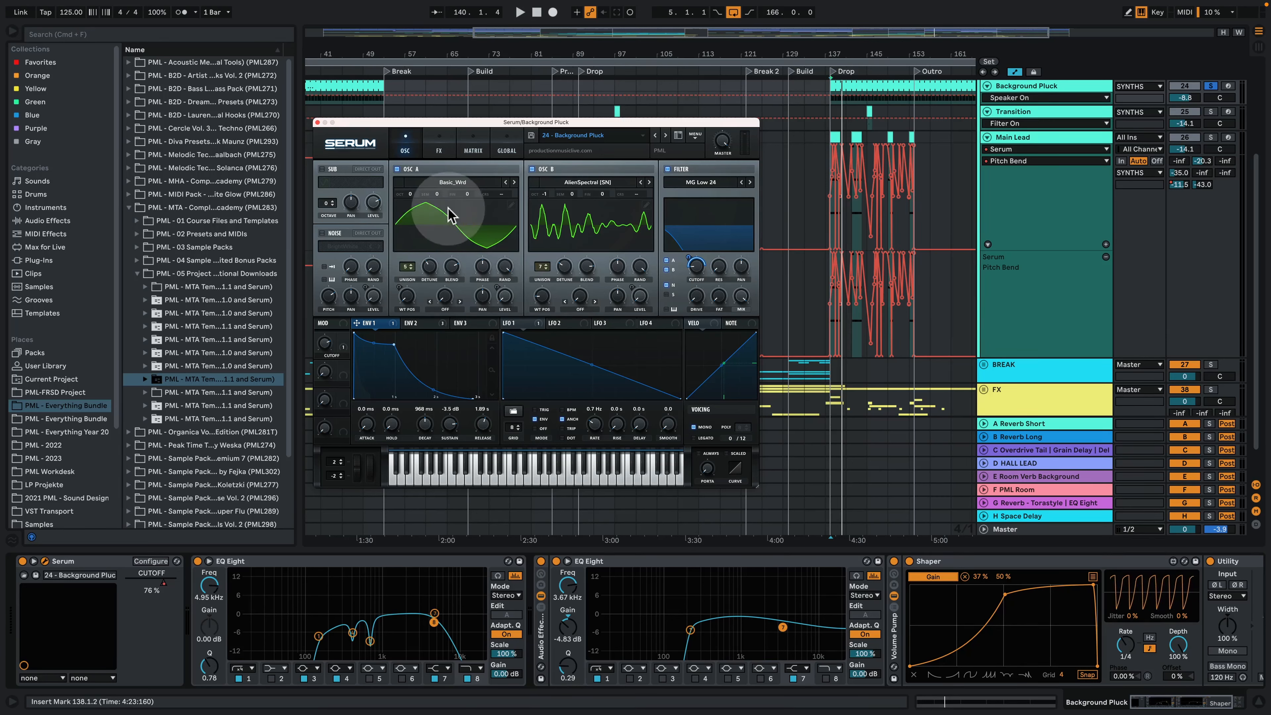
click(318, 123)
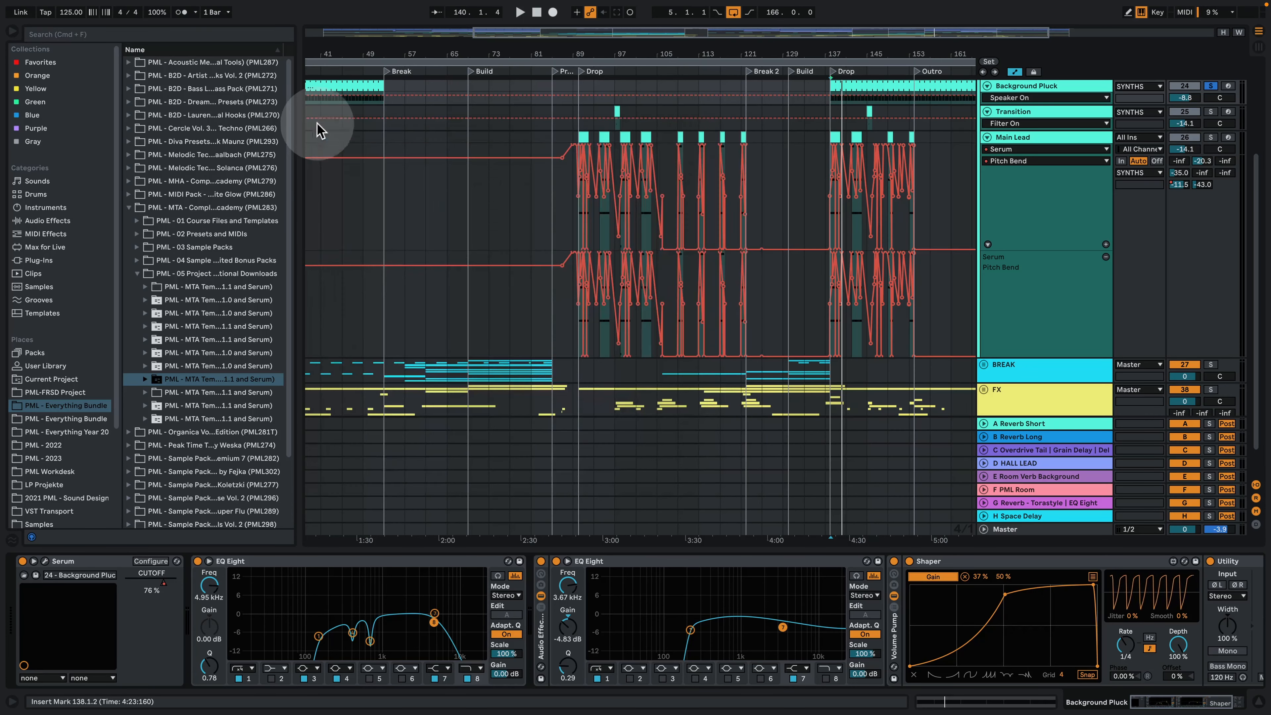
Step: Play the Background Pluck while bypassing and re-enabling its first EQ Eight to compare the sound
click(316, 560)
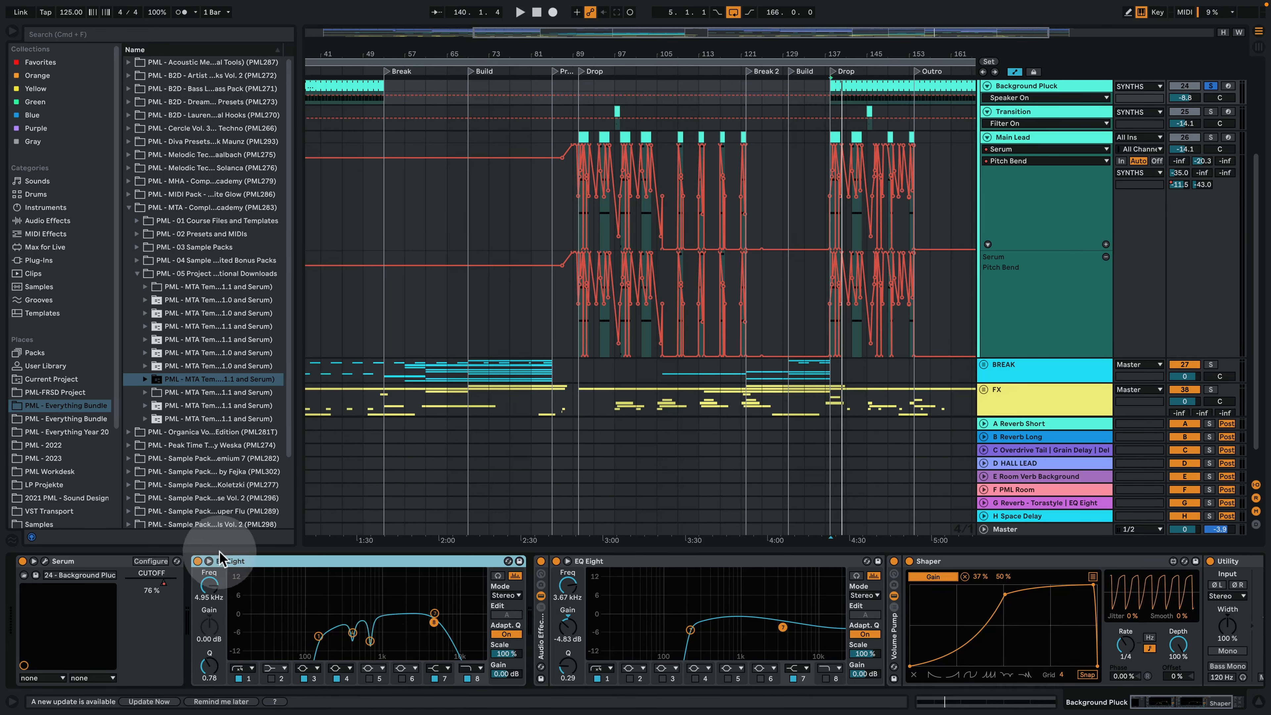
key(space)
click(196, 562)
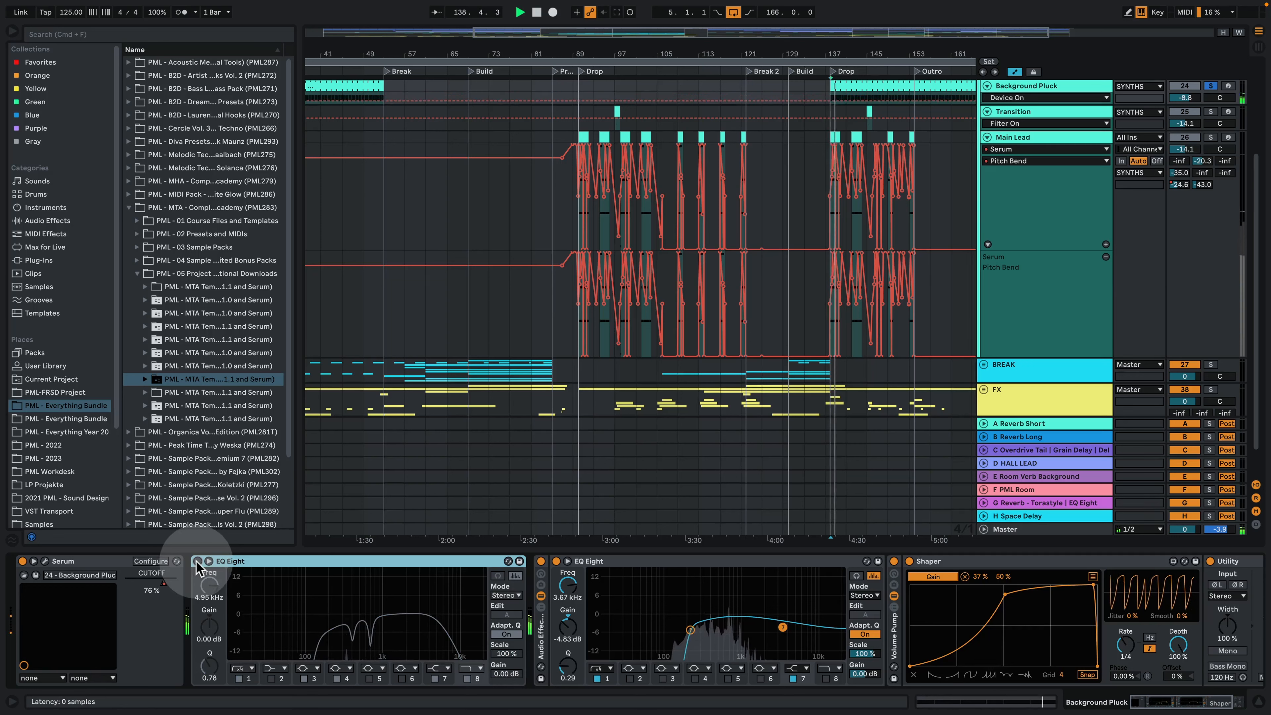
click(197, 561)
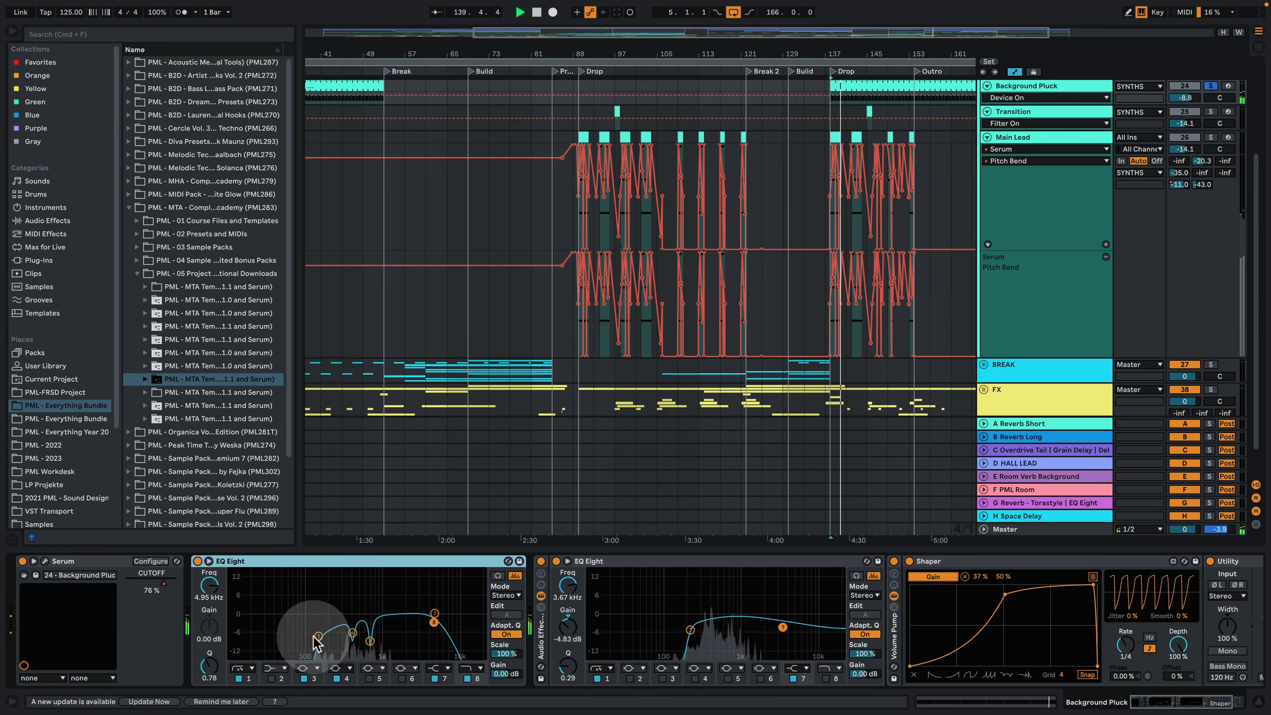
Step: Turn on audition mode in the first EQ Eight and listen to the 696 Hz and 408 Hz cut bands
click(498, 575)
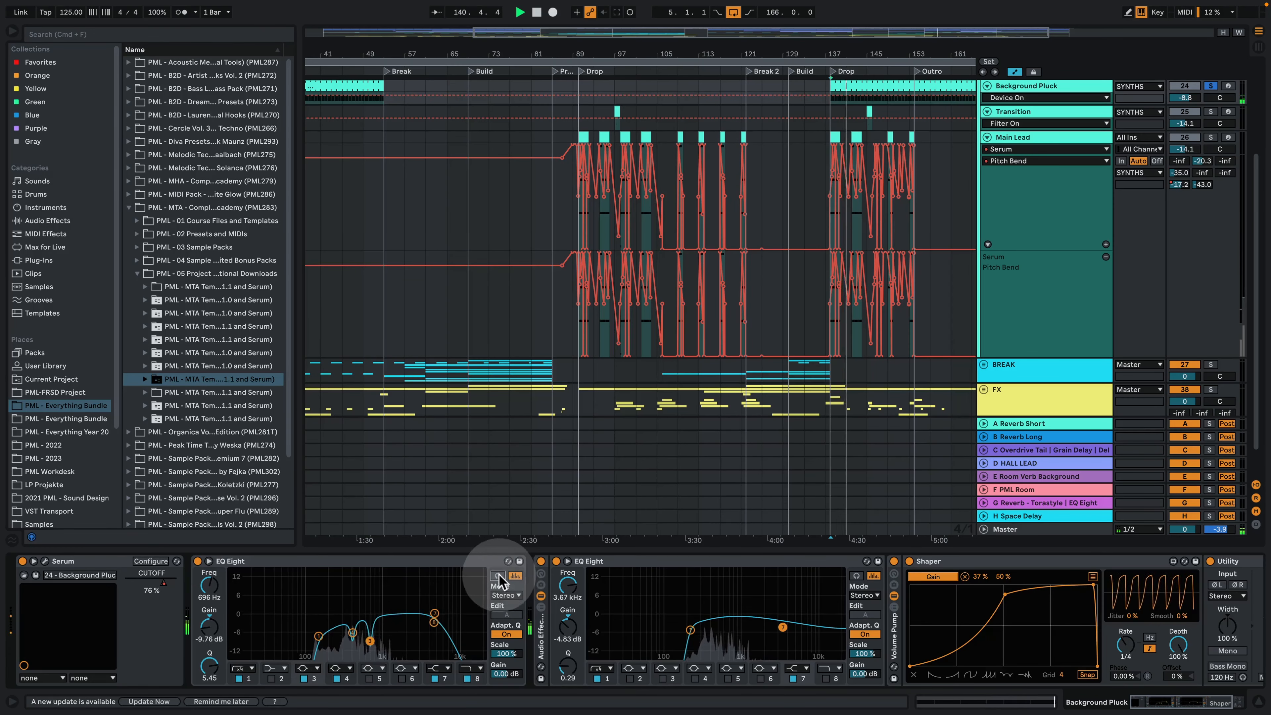
click(369, 641)
click(370, 641)
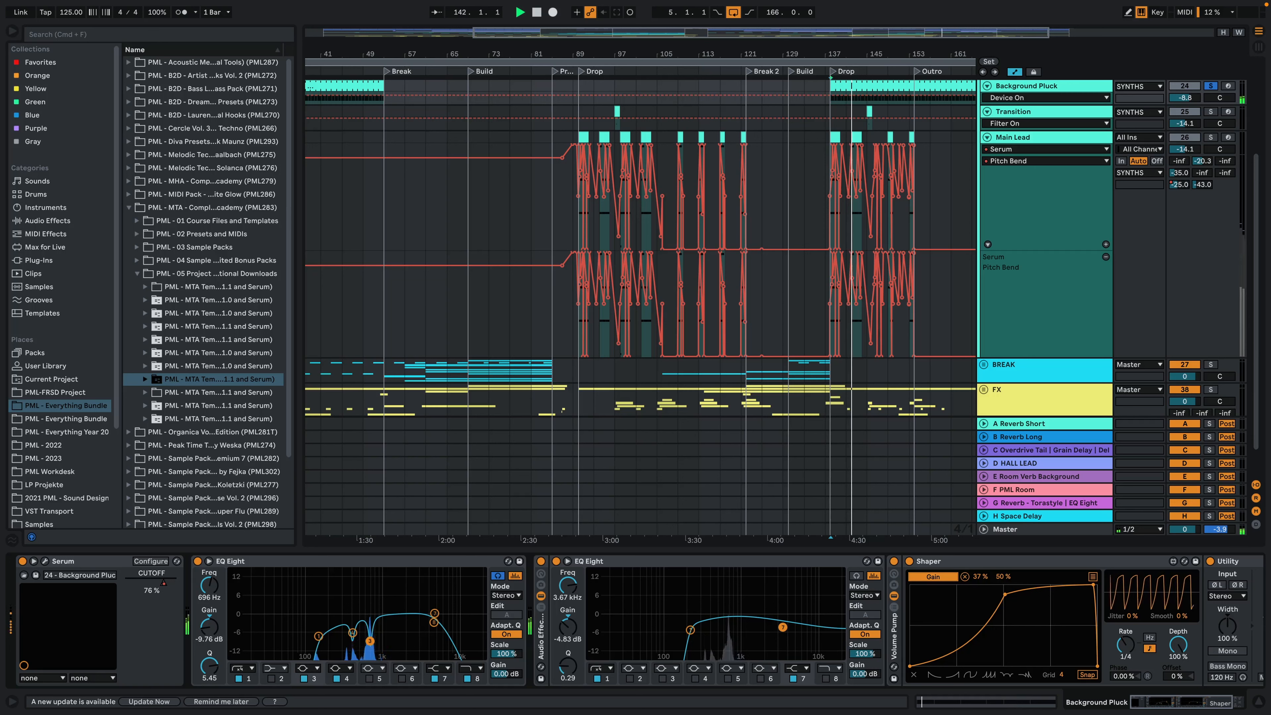
click(352, 633)
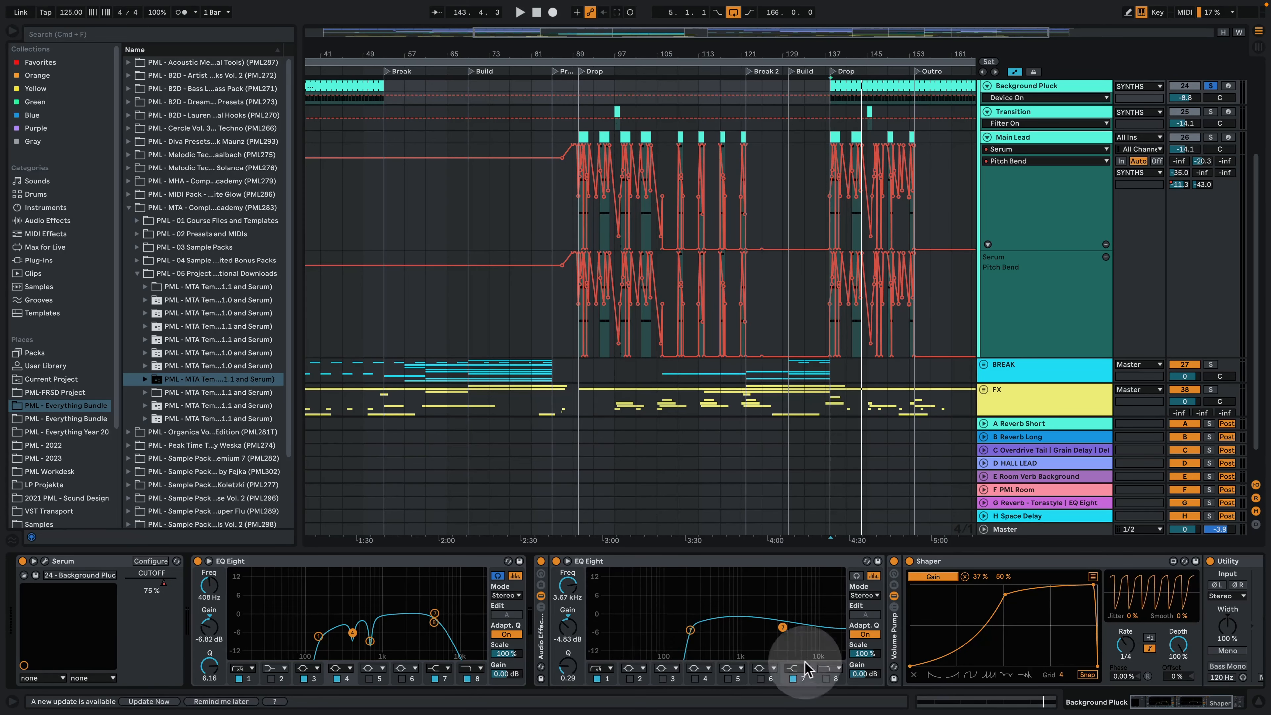
Step: Hide the device view, show the whole arrangement and fold the Main Lead track
mouse_move(1179, 701)
mouse_down()
mouse_move(1211, 703)
mouse_move(1163, 699)
mouse_up()
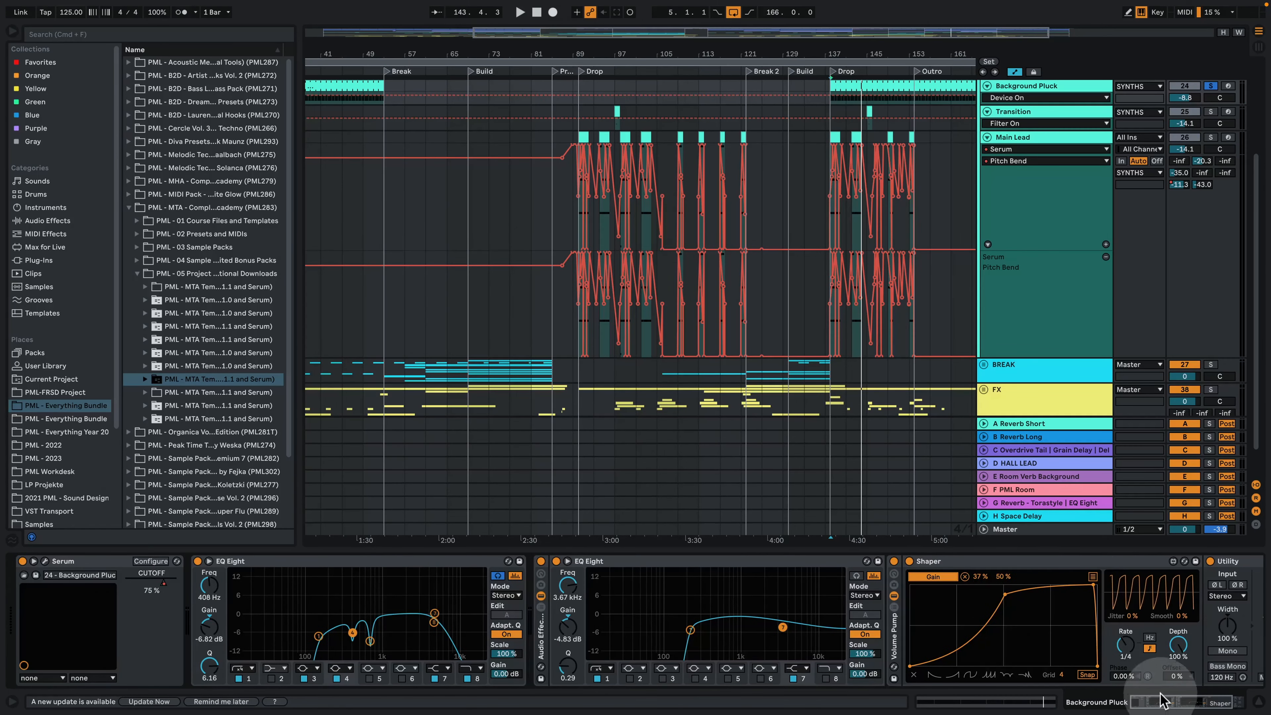
click(1256, 701)
scroll(758, 320, up, 2)
drag(722, 51, 721, 20)
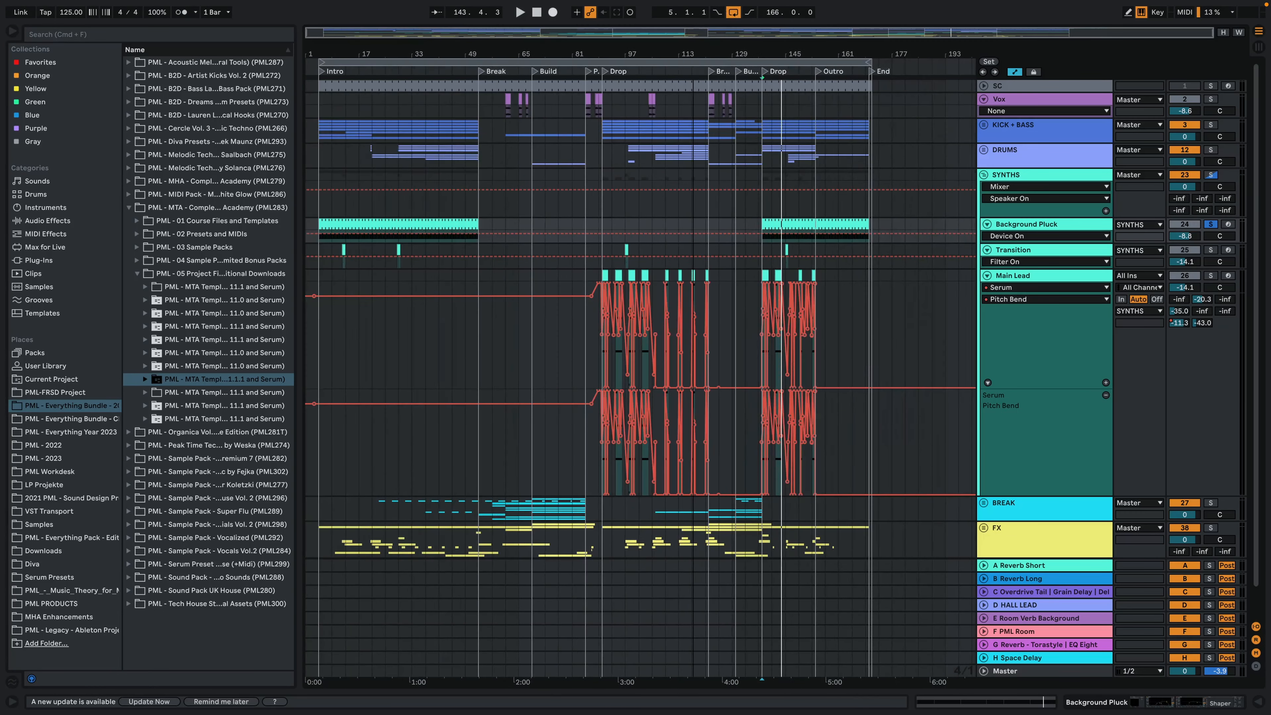
click(1021, 182)
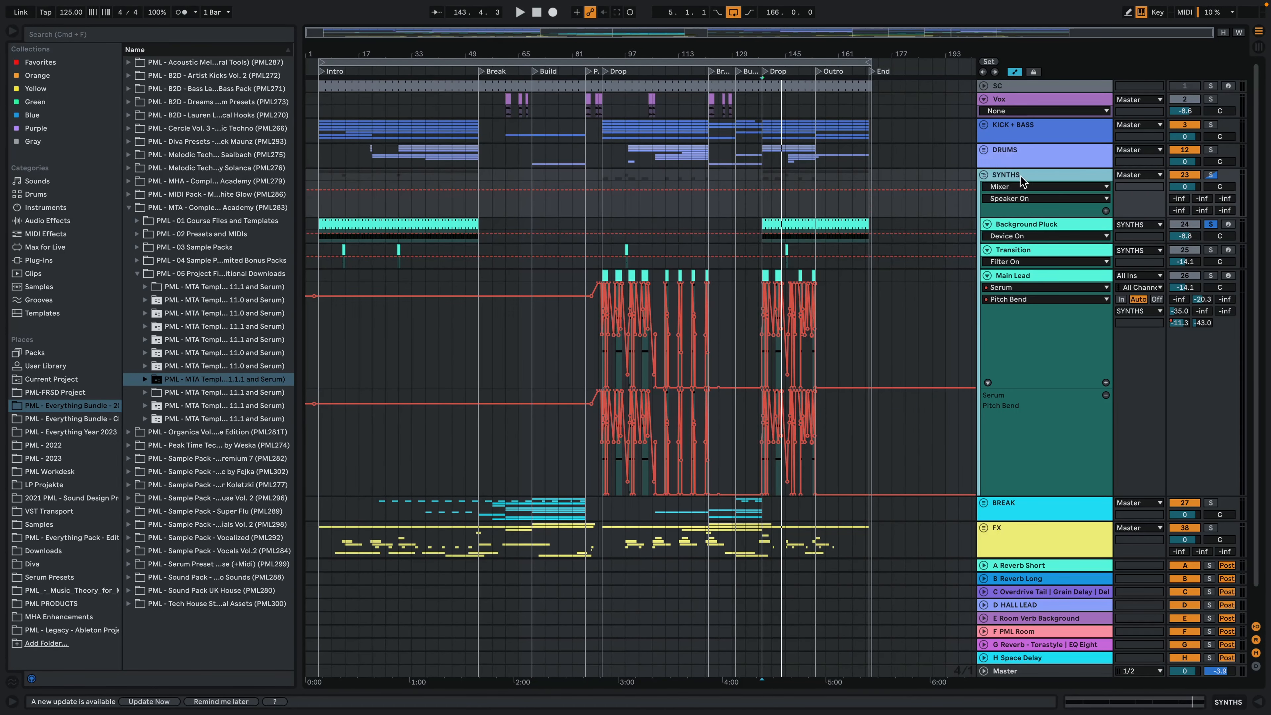
click(987, 275)
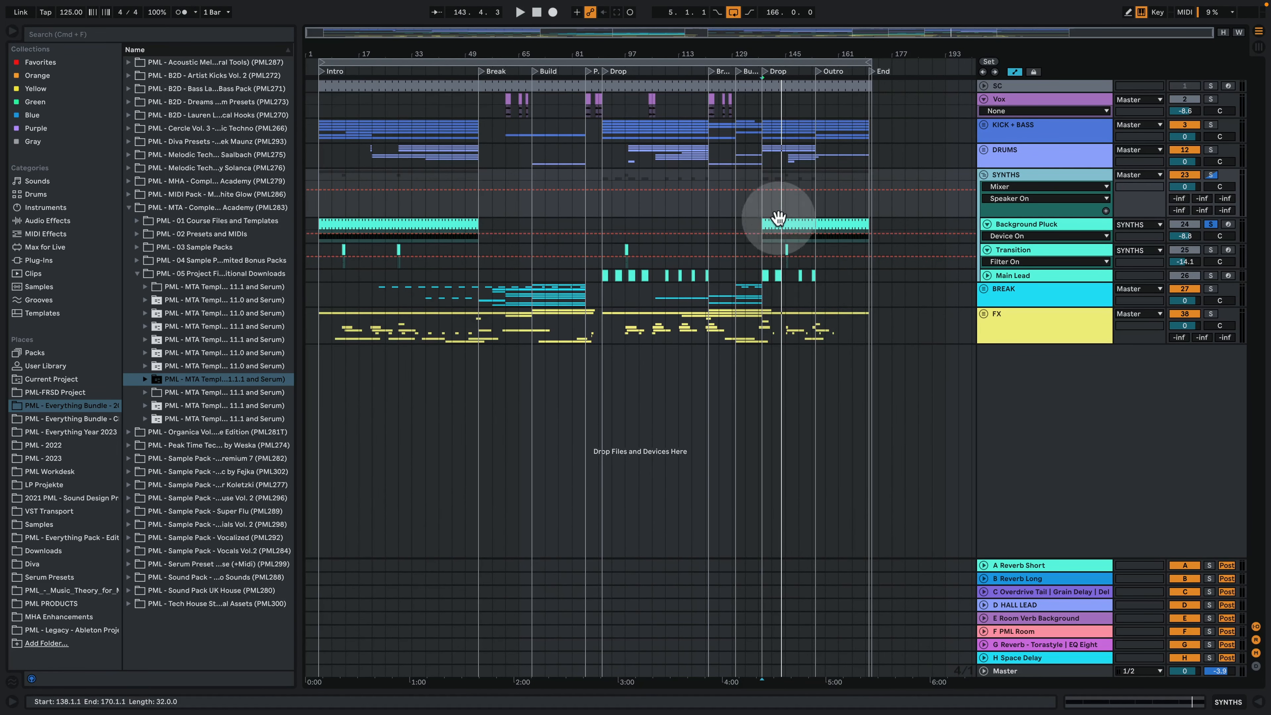
Step: Solo the KICK + BASS group, play it from the start of the first drop and turn its solo off
click(605, 133)
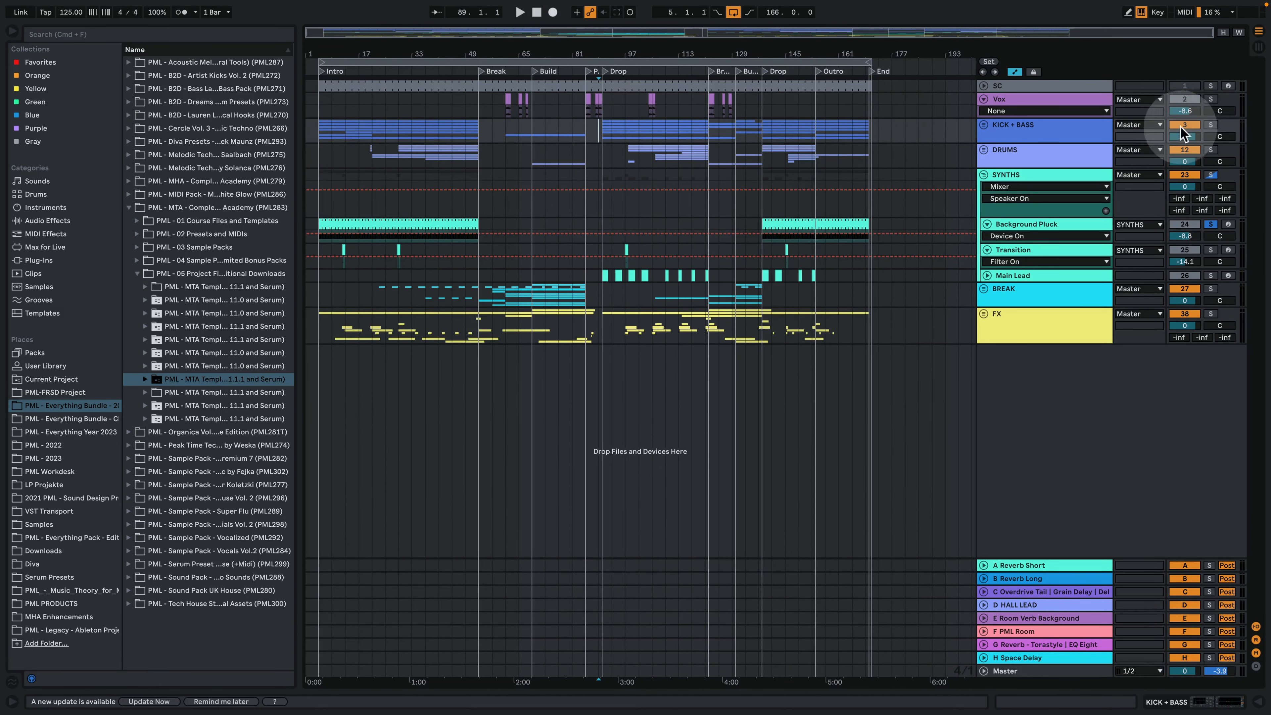
click(1208, 124)
key(space)
key(space)
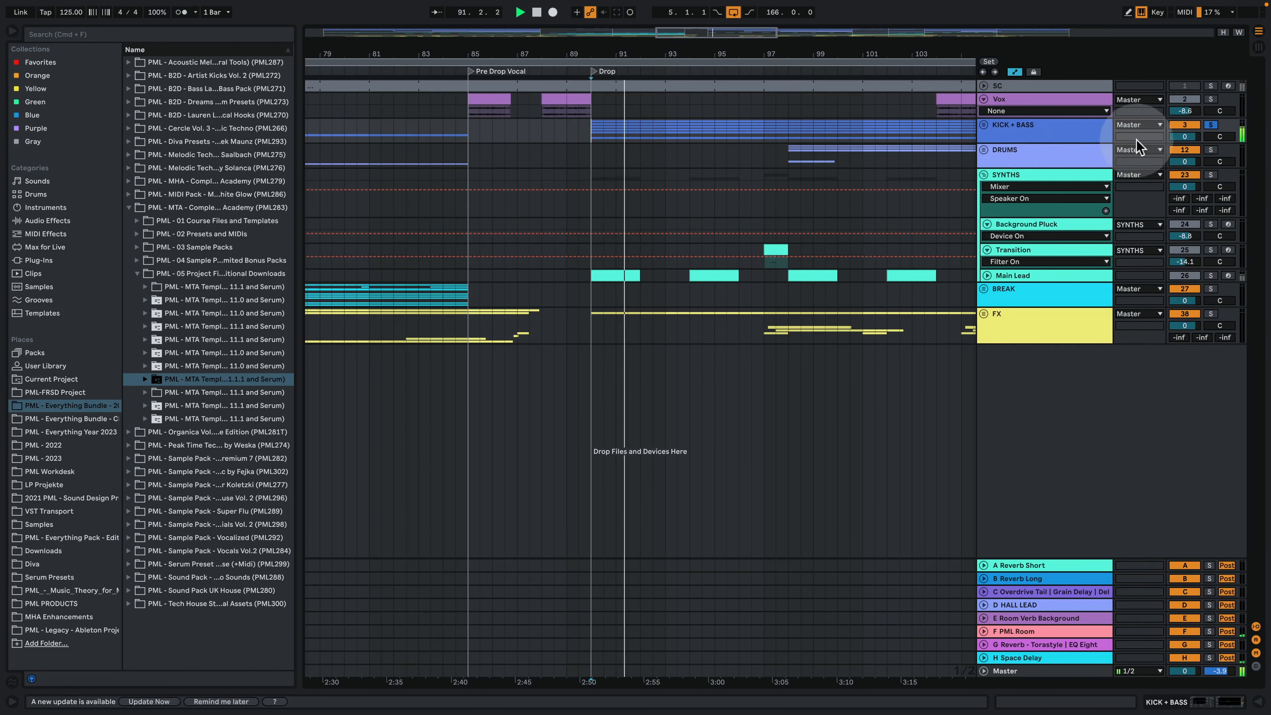
click(1211, 124)
Step: Unfold the KICK + BASS group, show its devices and bring up the Kick track's device chain
click(983, 125)
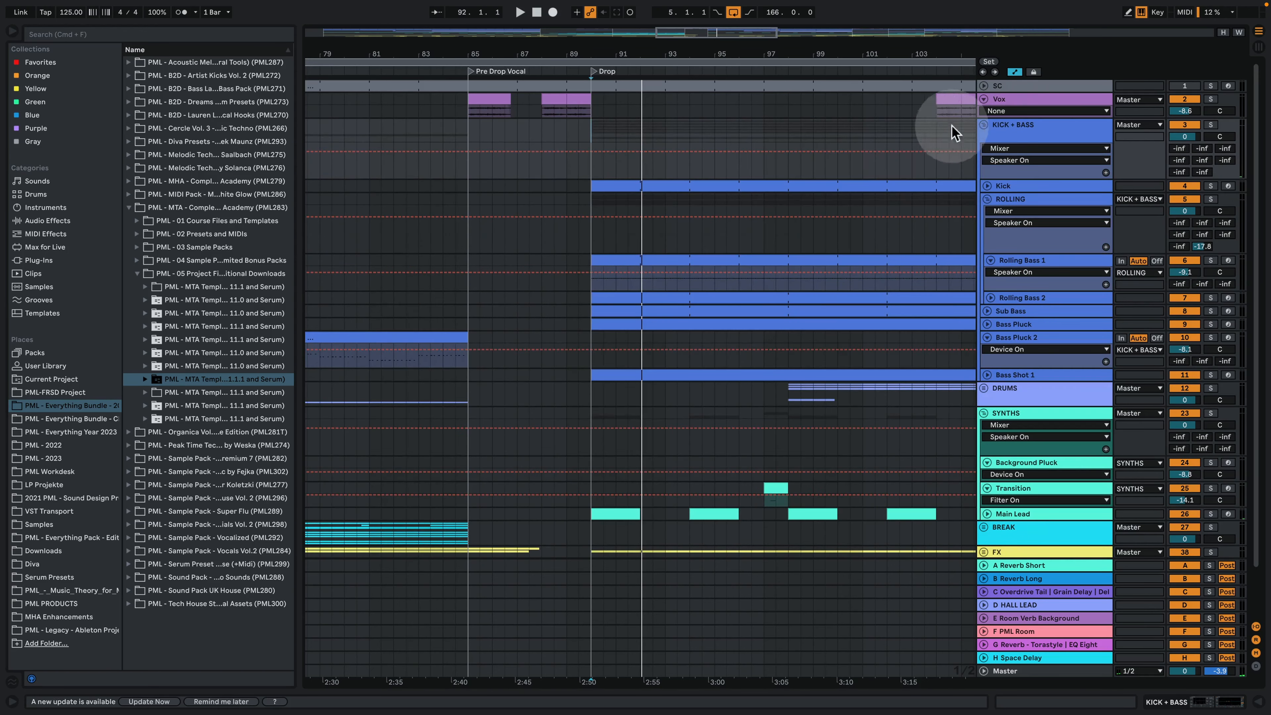
double_click(1019, 132)
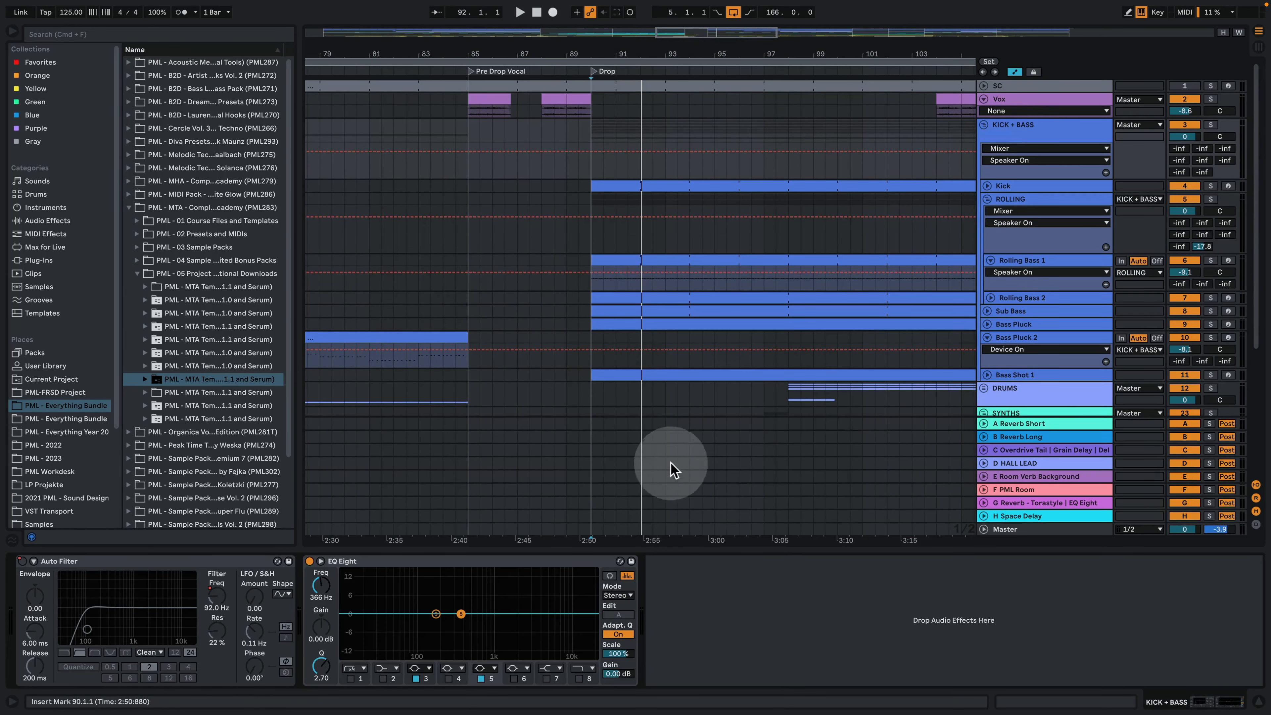
click(1040, 185)
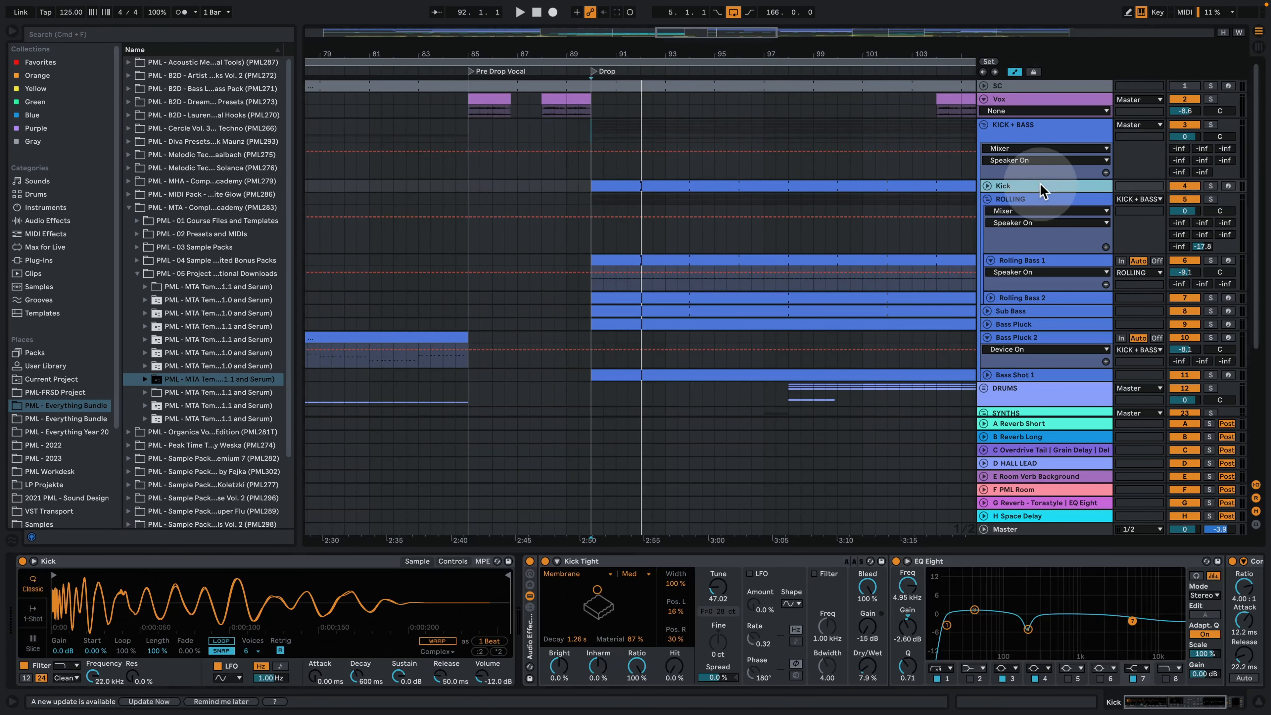
Step: Solo the Kick track, unfold it and play it from the drop
click(1210, 186)
key(space)
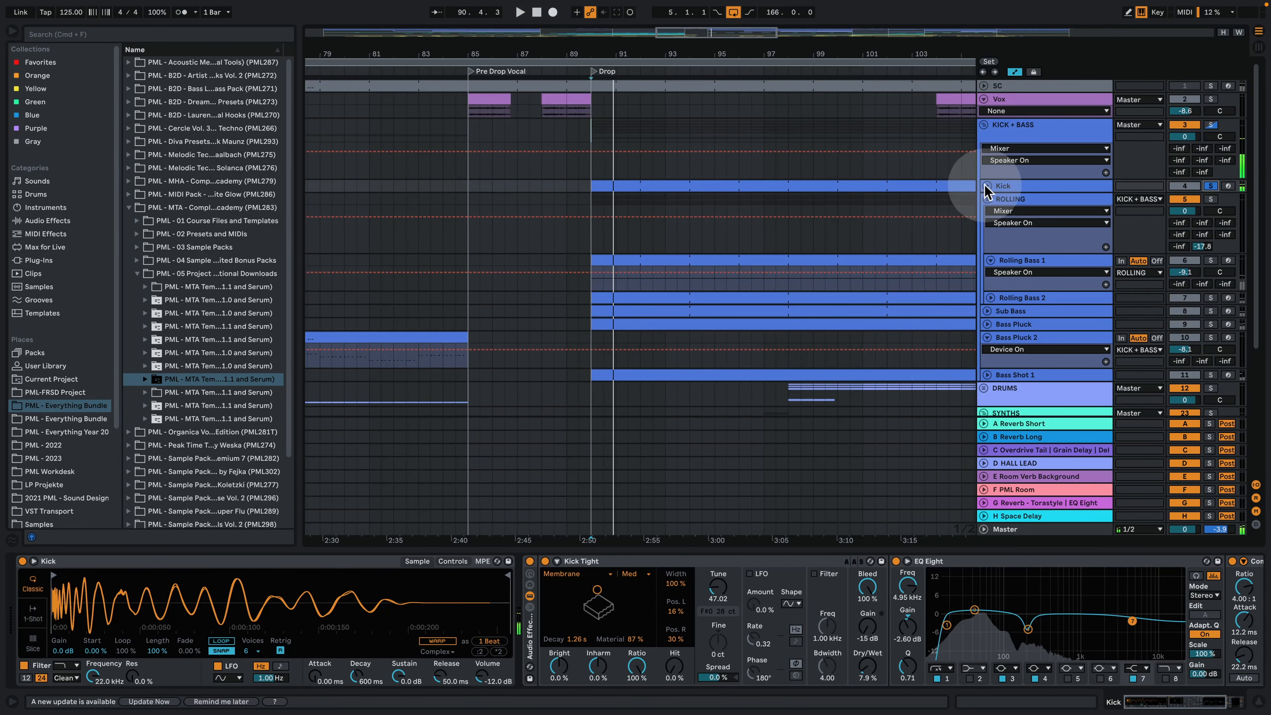
click(985, 185)
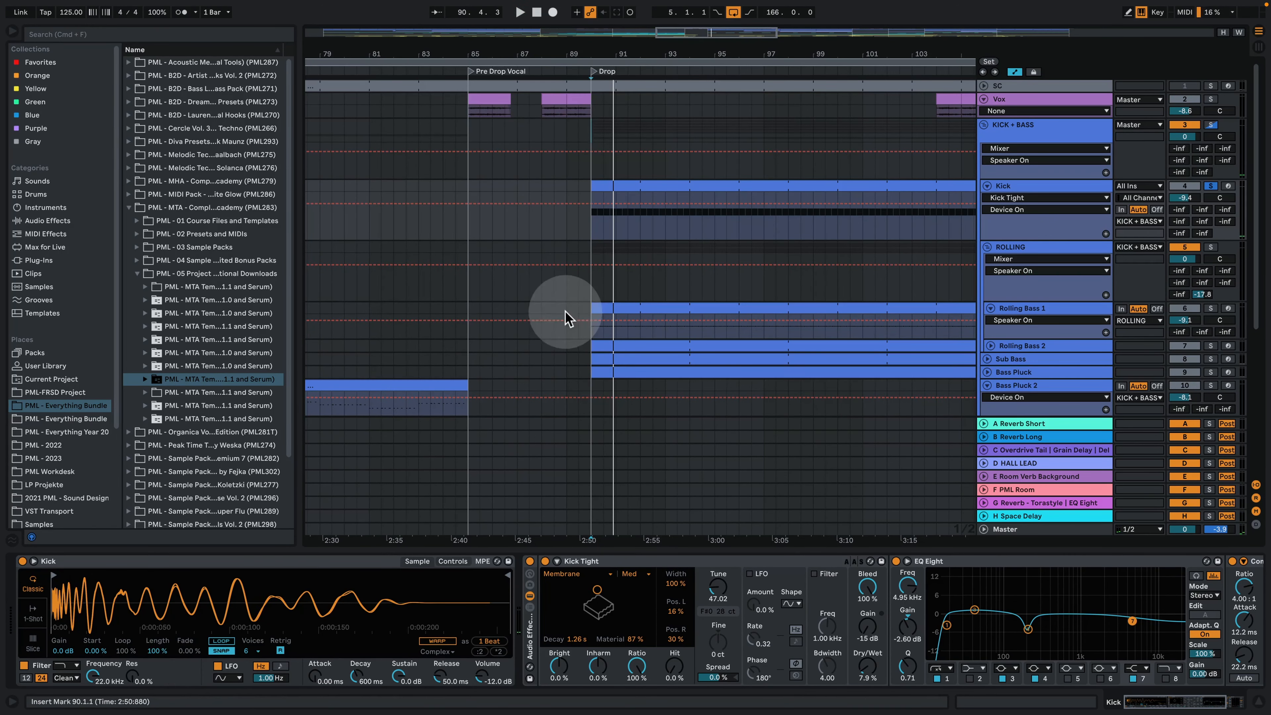
key(space)
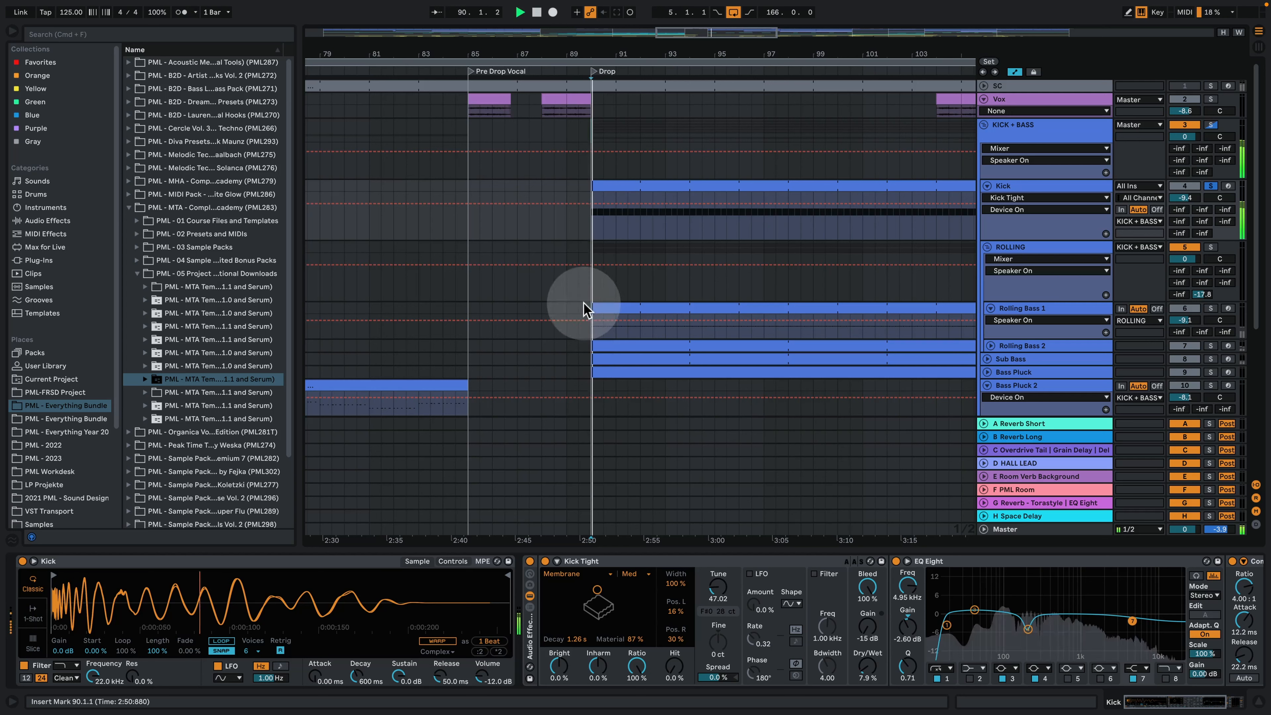
key(space)
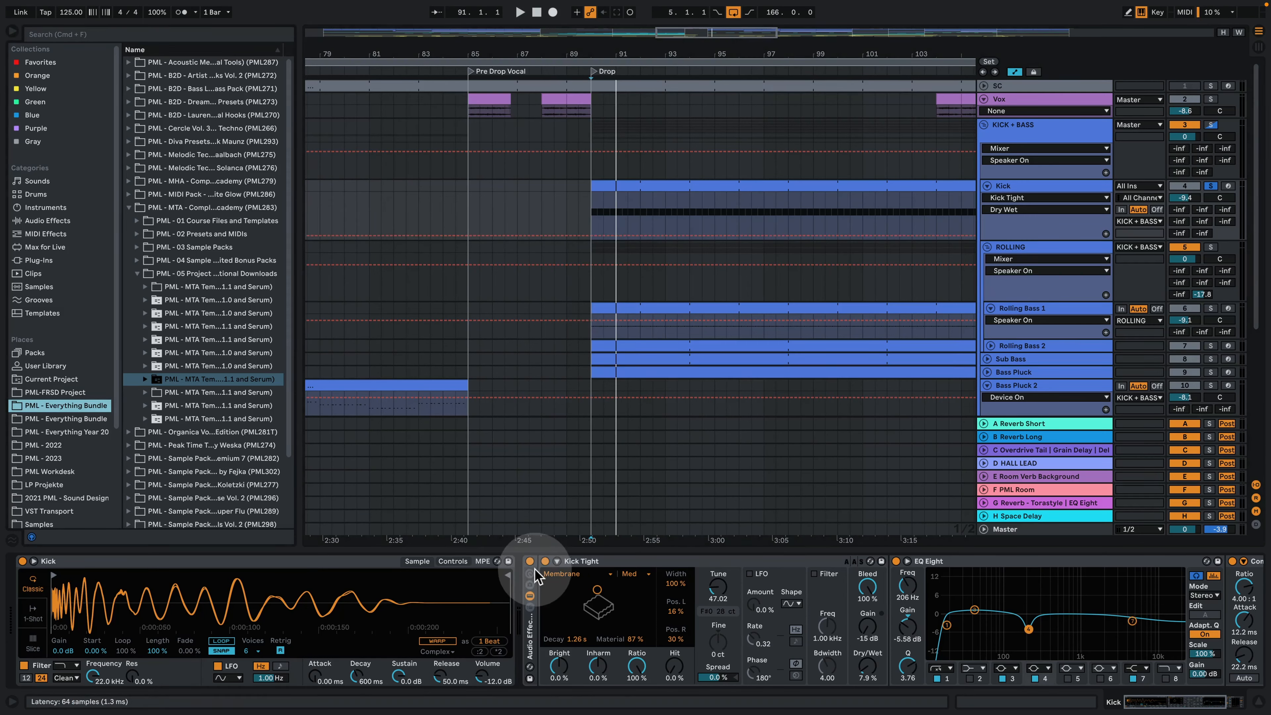
Step: Select the Kick Tight device and locate its preset among the Corpus audio effects in the browser
click(536, 575)
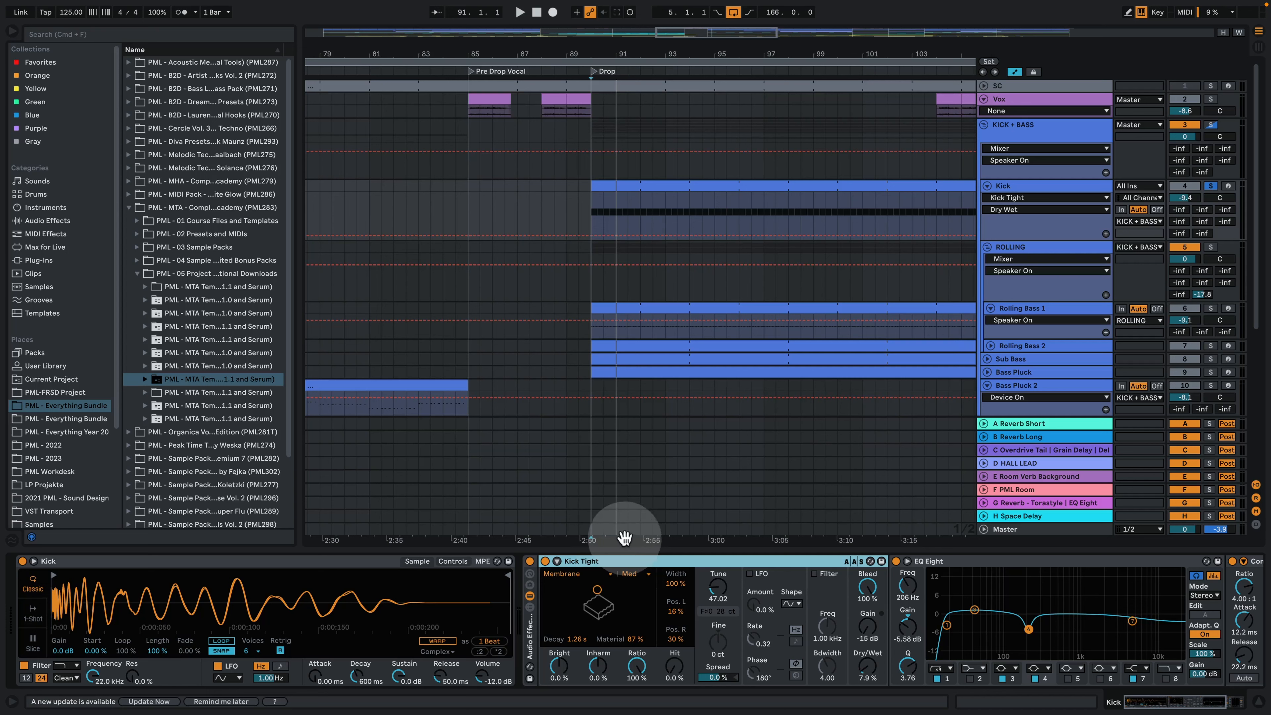
click(57, 220)
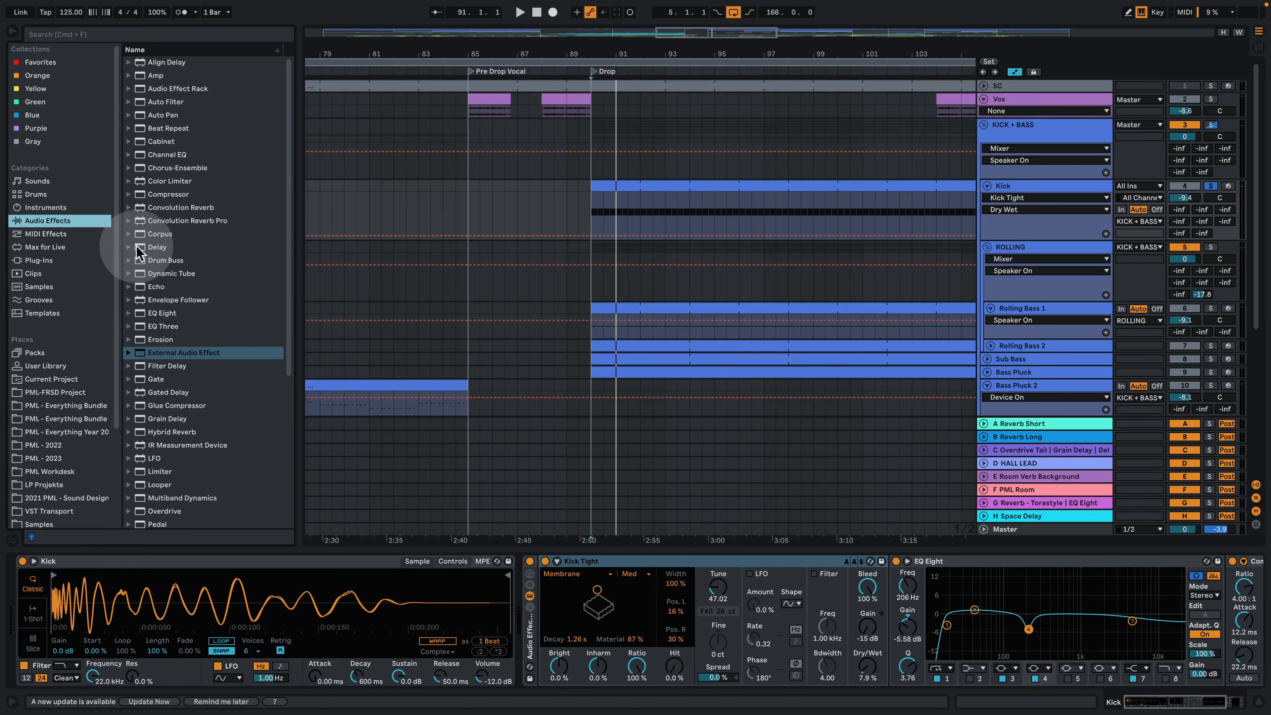
click(130, 234)
click(200, 313)
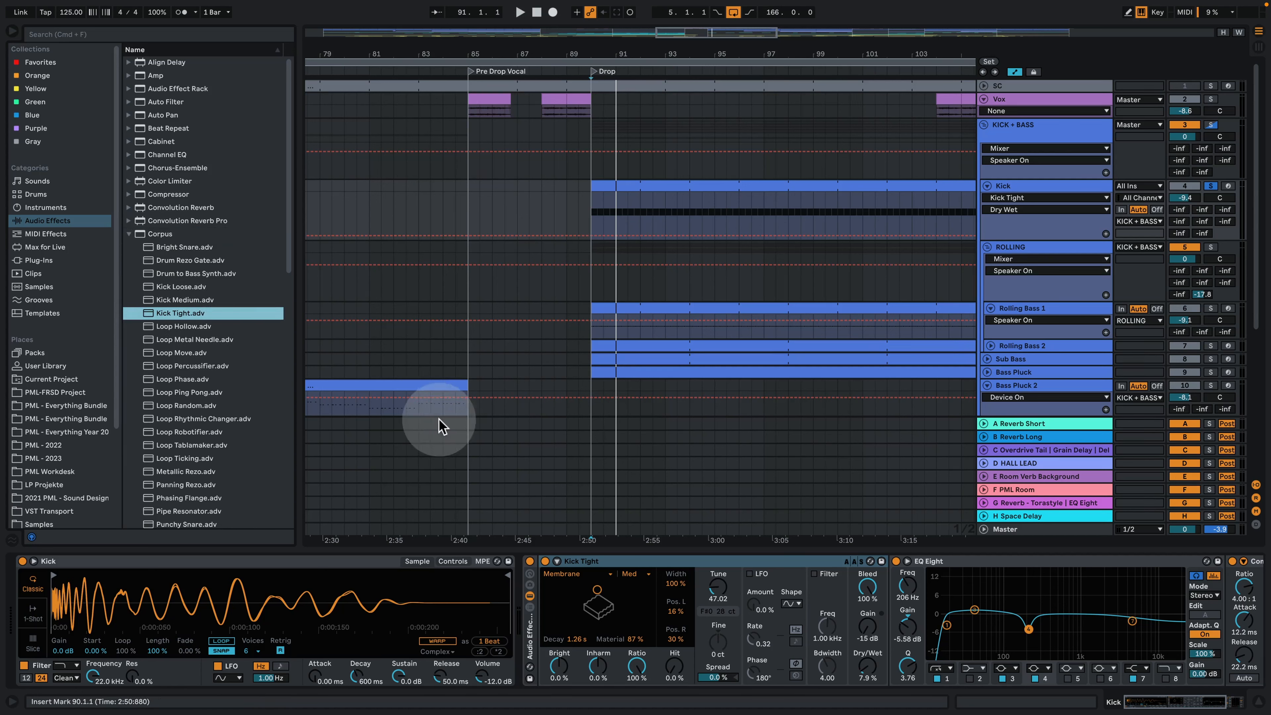
Step: Play the kick while varying the Kick Tight's Dry/Wet to hear its effect, restoring it to 7.9 %
key(space)
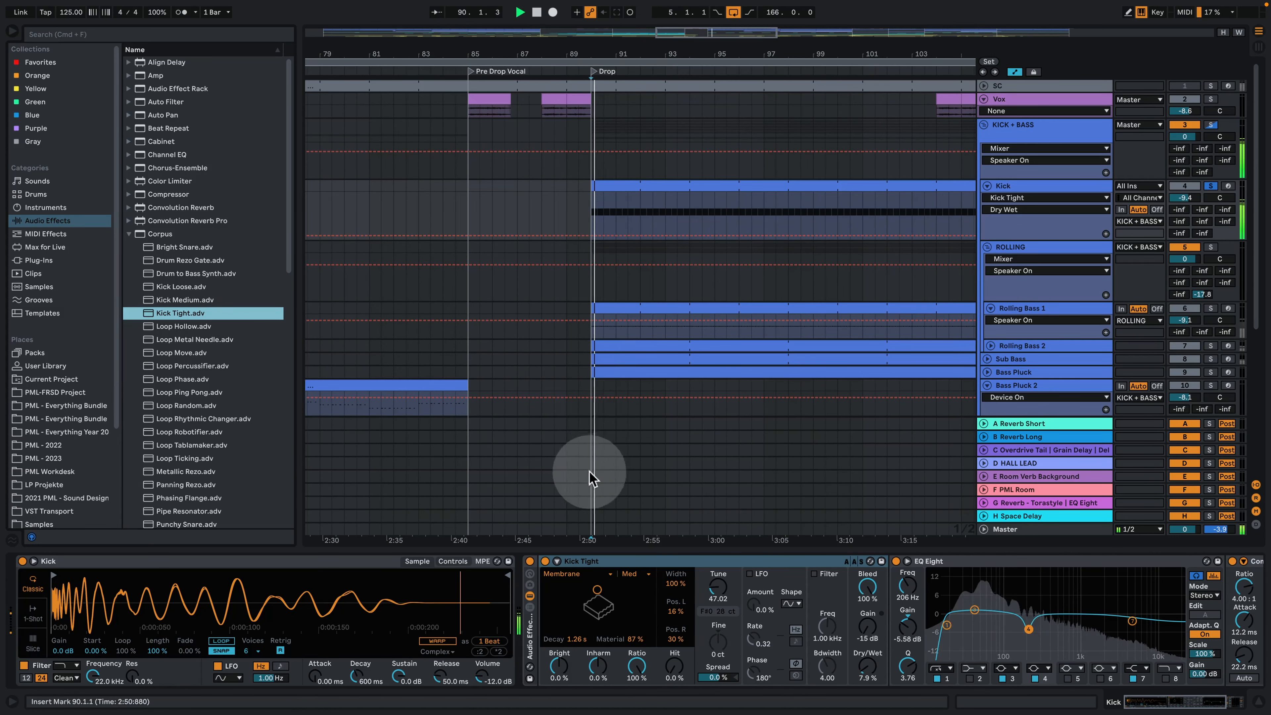
drag(874, 667, 875, 575)
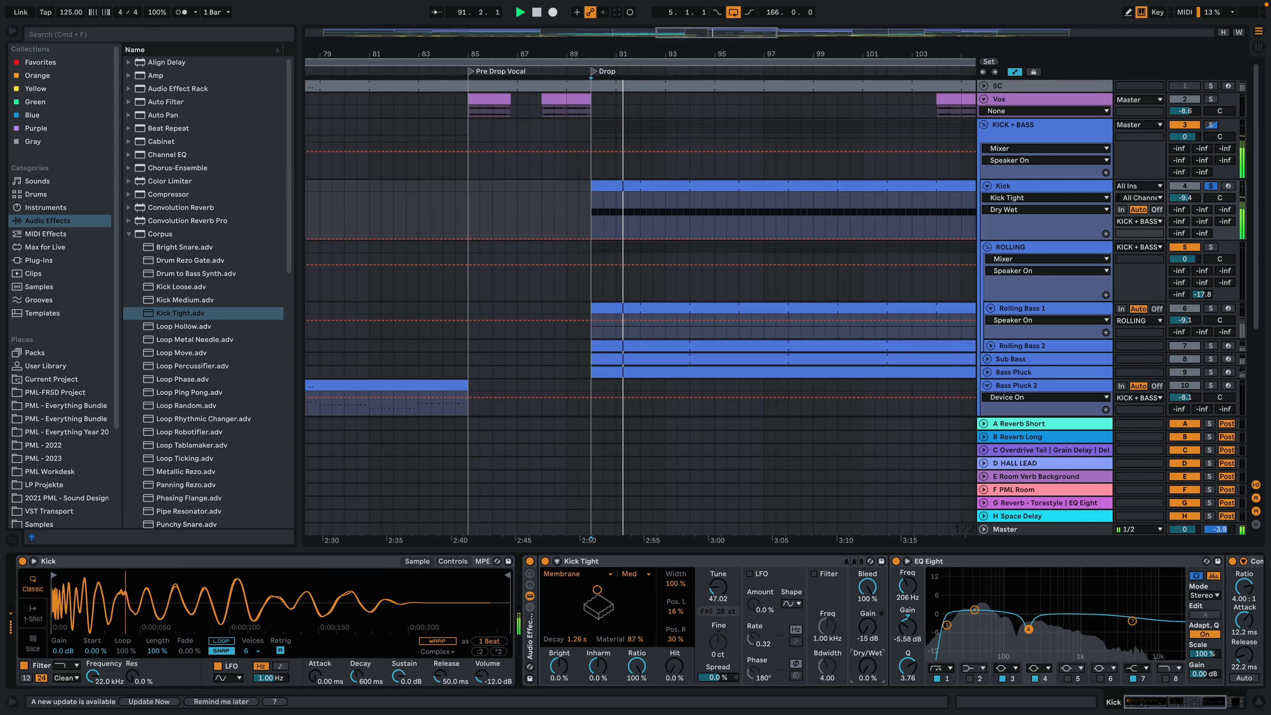
drag(874, 667, 874, 655)
key(space)
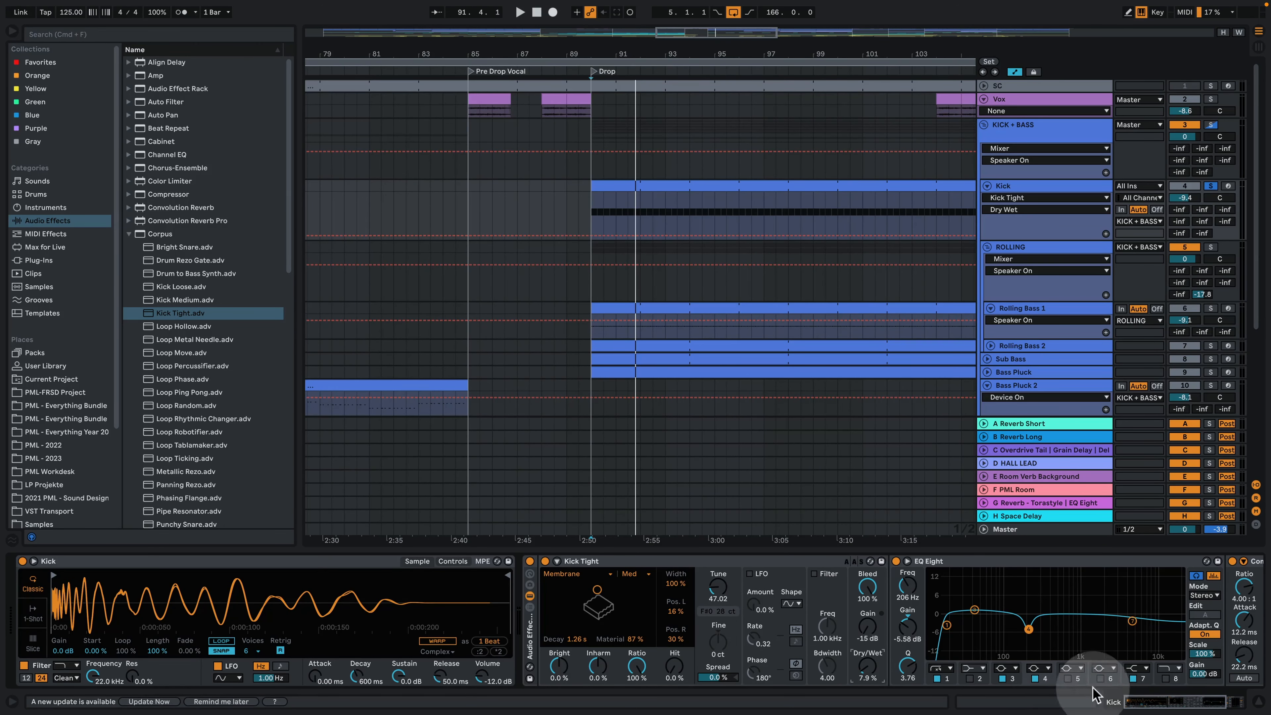
drag(1161, 702, 1175, 703)
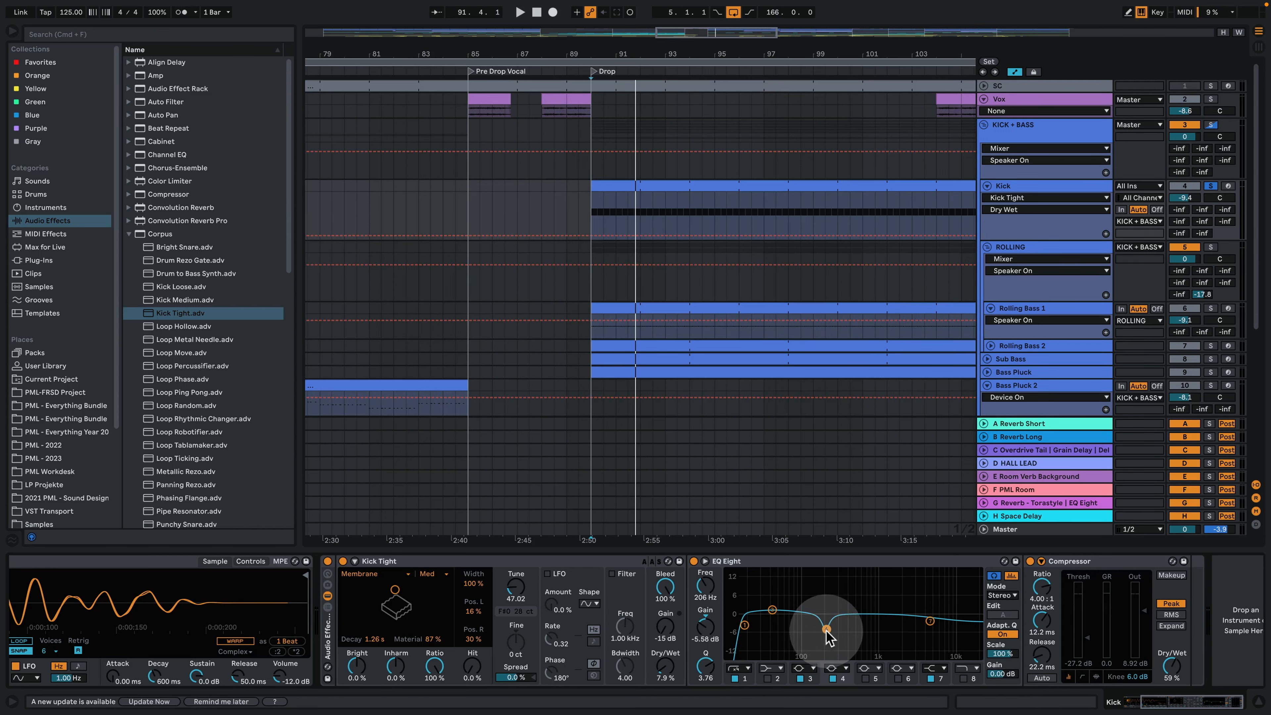
key(space)
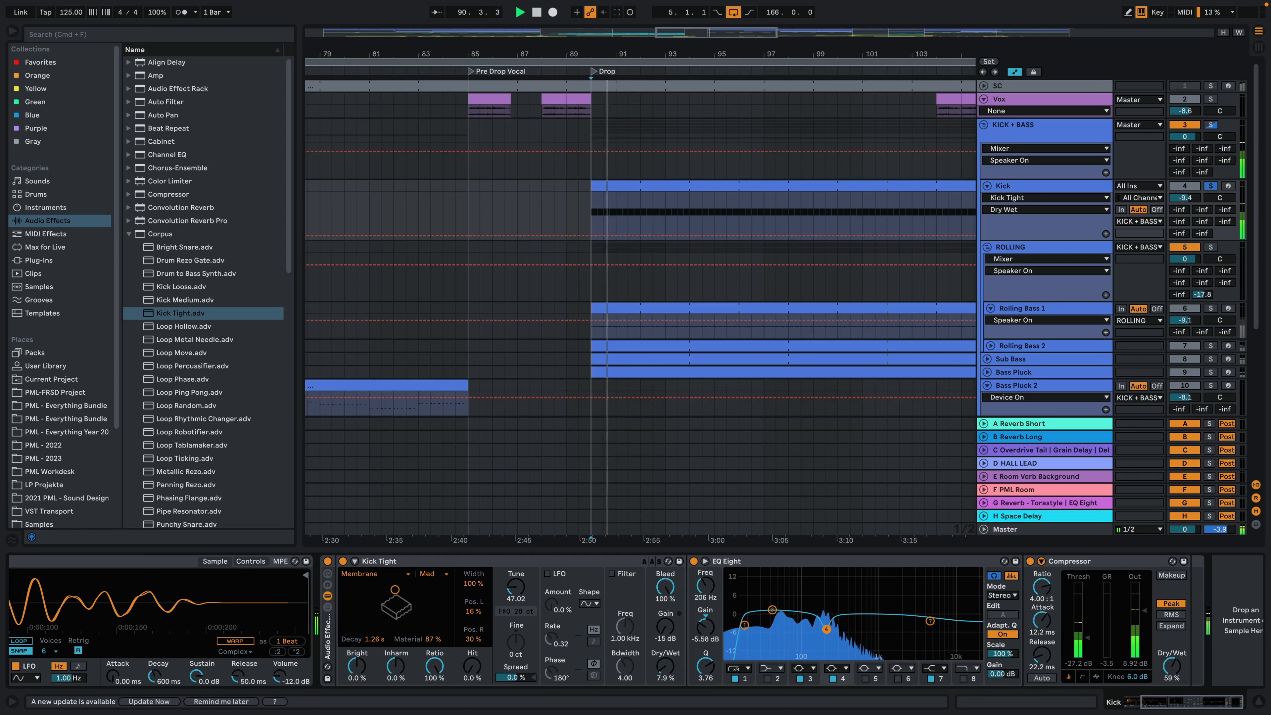
click(827, 630)
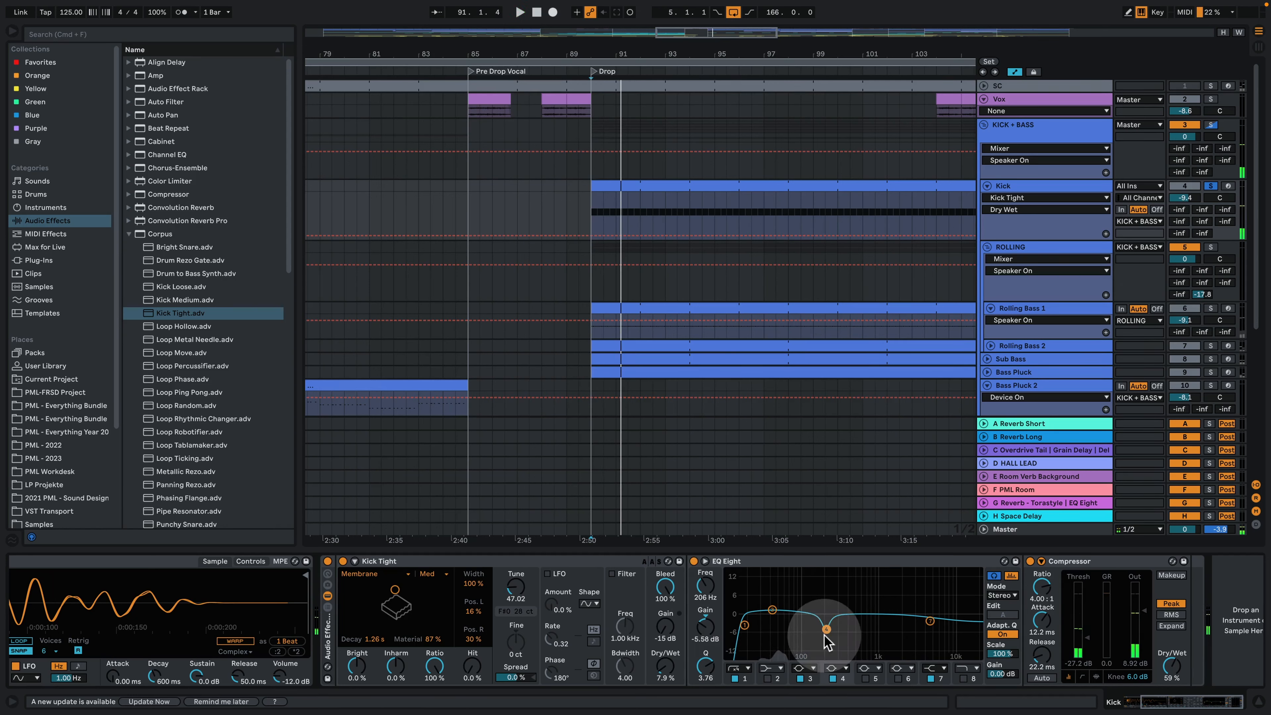
key(space)
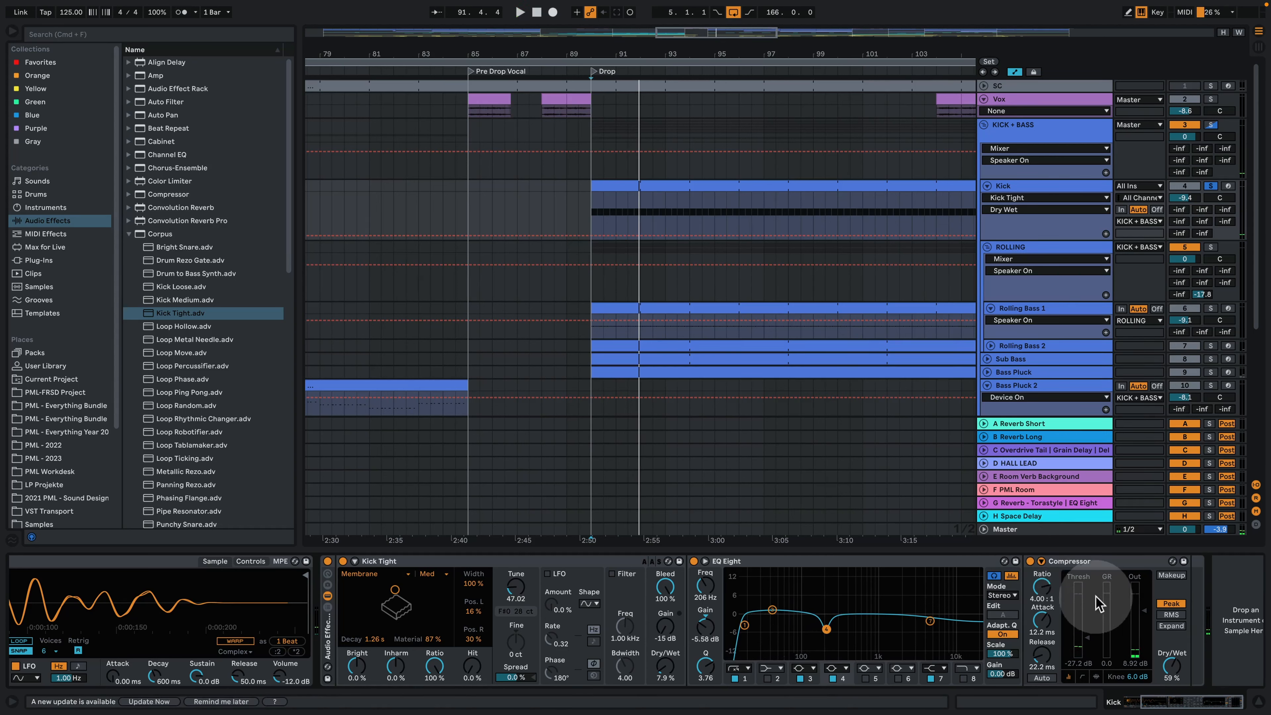
Step: Play the kick while bypassing and re-enabling its Compressor to compare the sound, and bring up the ROLLING group's devices
click(1029, 562)
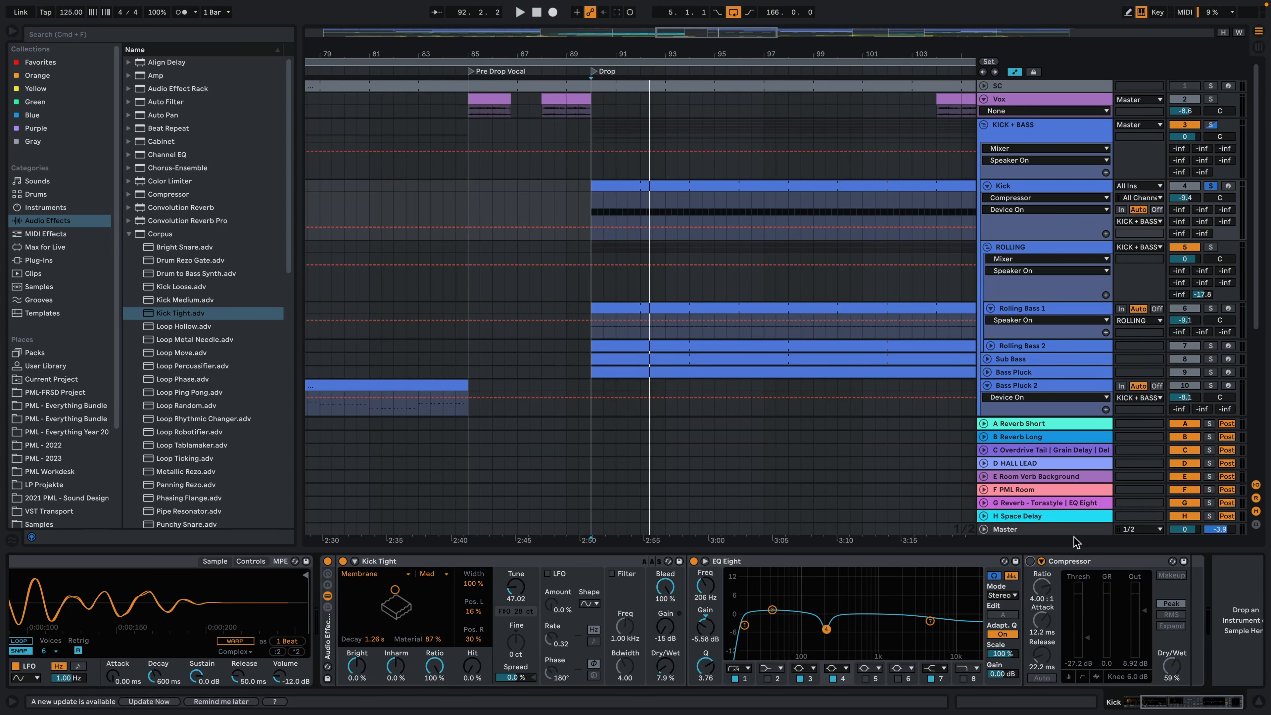
key(space)
click(1041, 561)
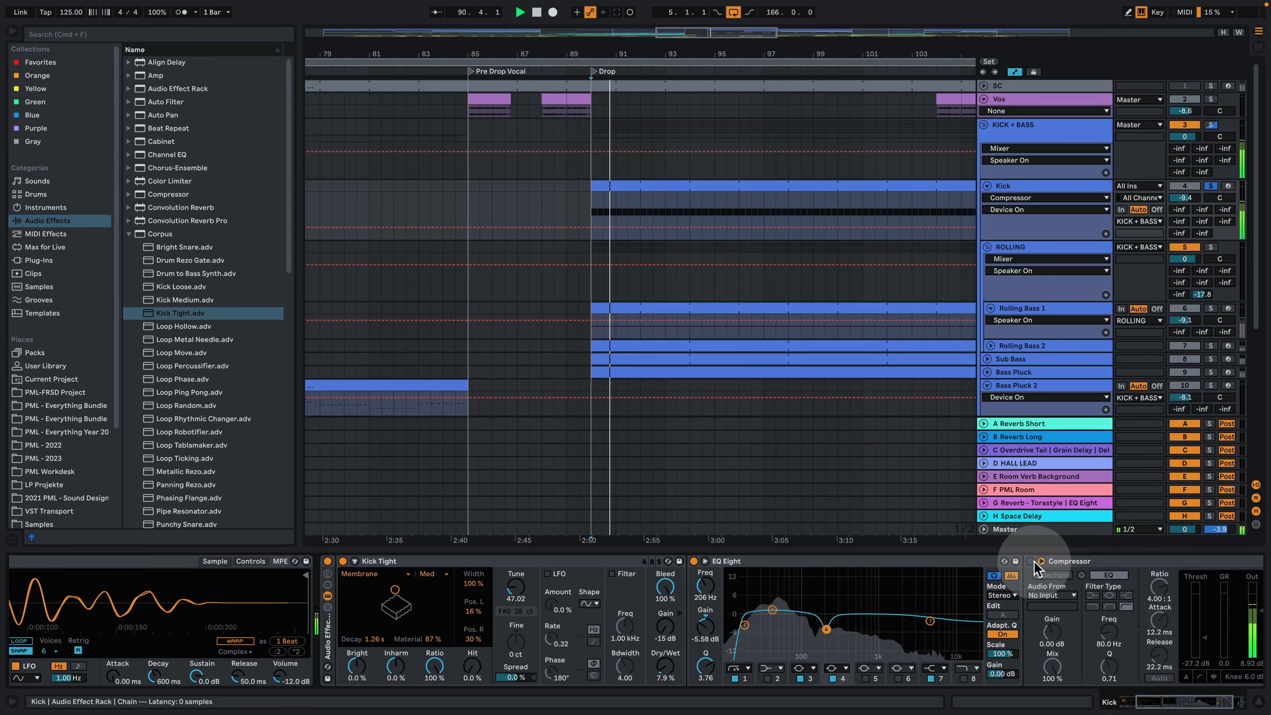
click(1040, 561)
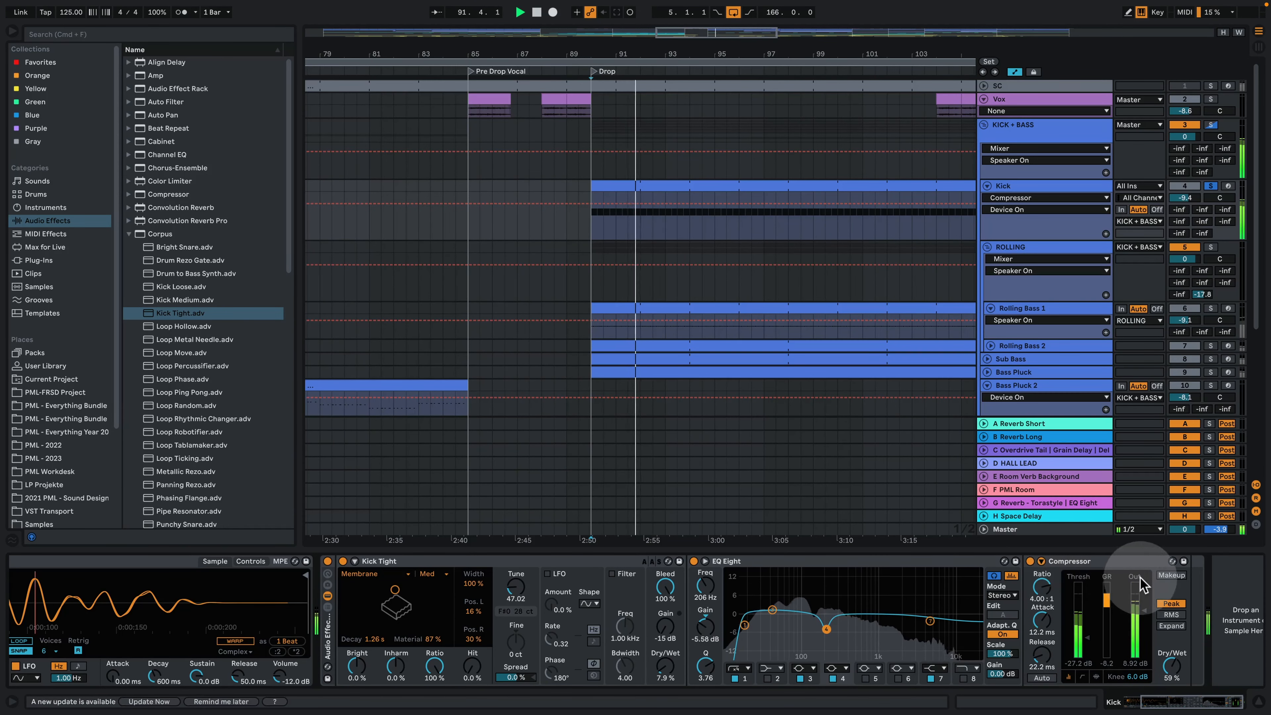
key(space)
key(space)
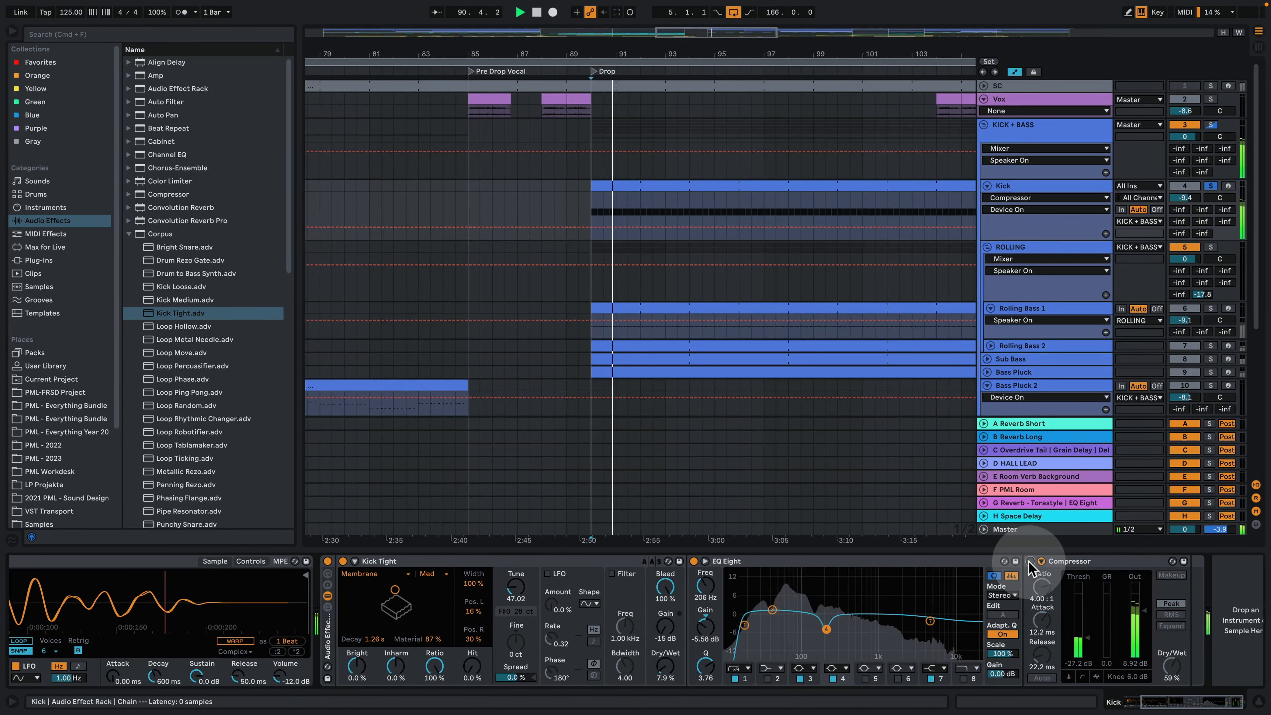
drag(1029, 561, 1053, 249)
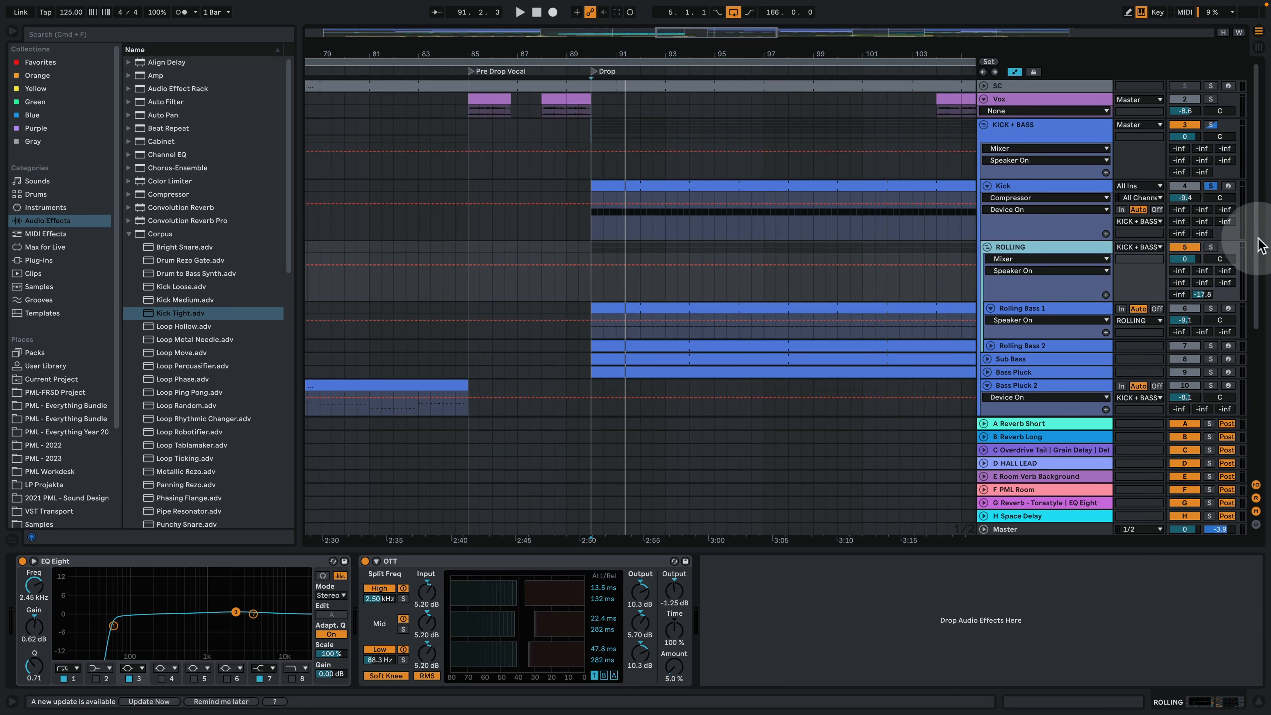
Step: Solo the ROLLING group, play it from the drop and start playback with the Rolling Bass 1 track's devices shown
click(1211, 247)
key(space)
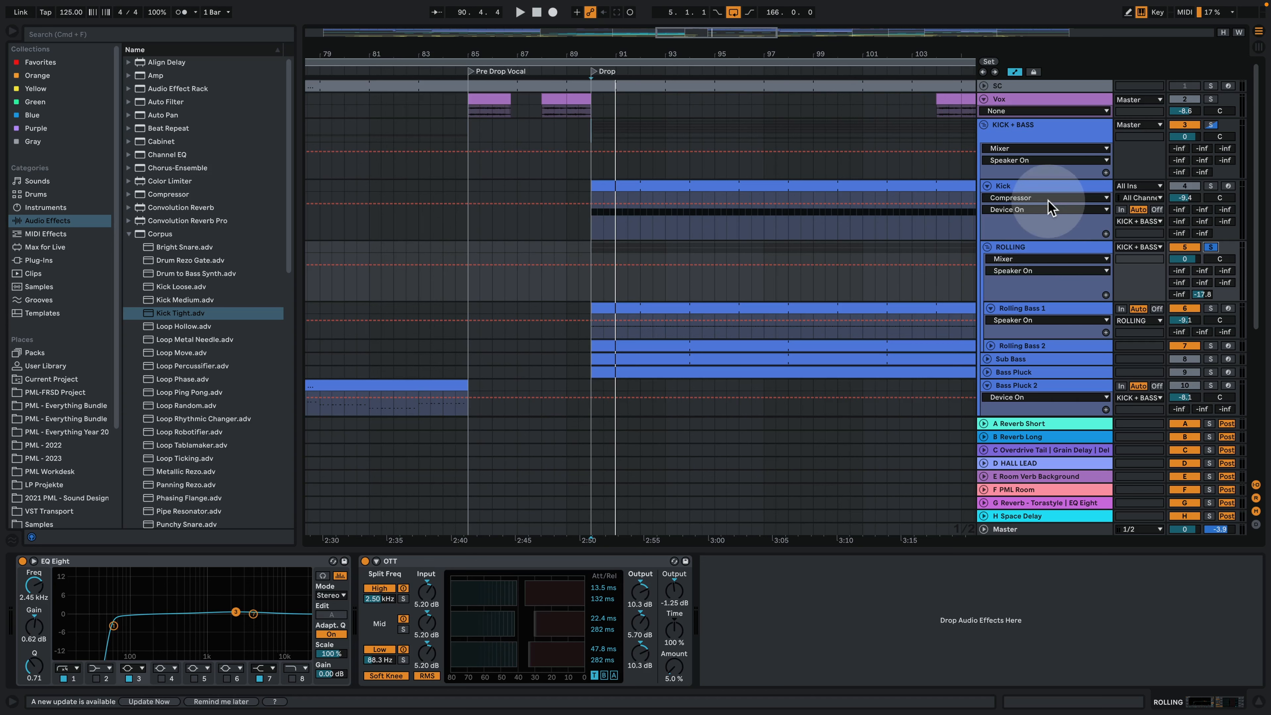
click(1047, 313)
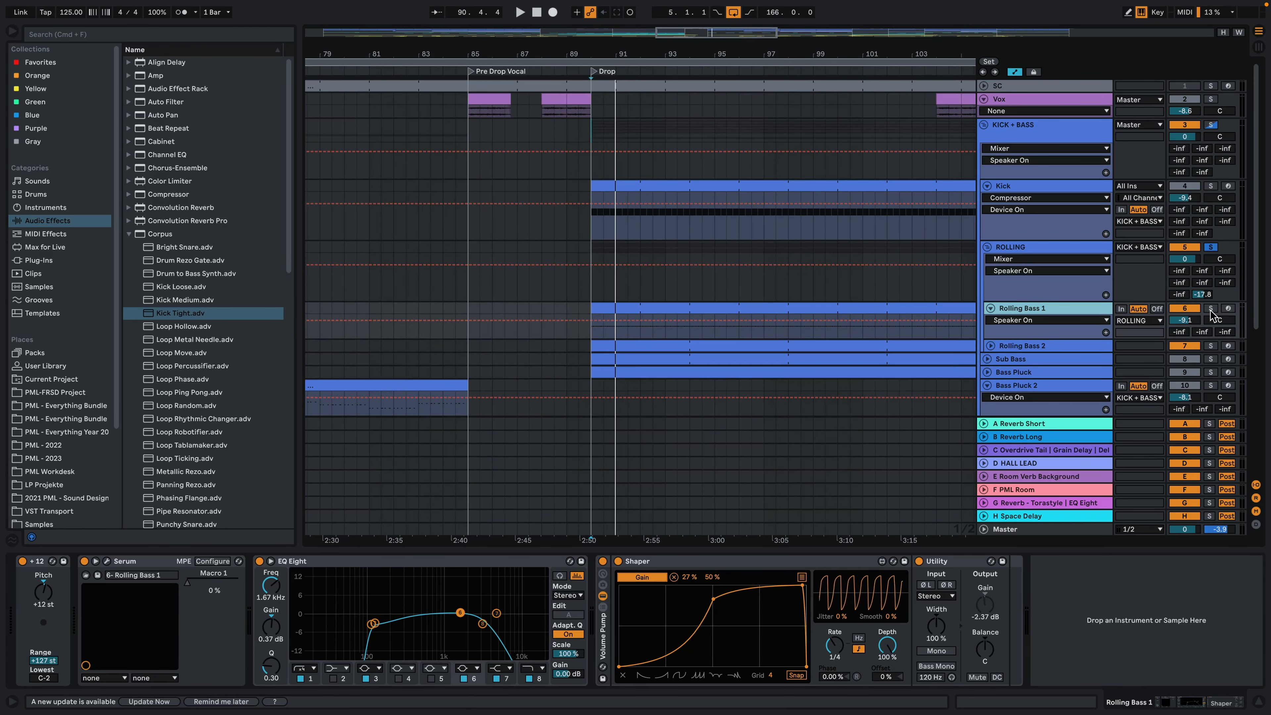
key(space)
Step: Open the Rolling Bass 1 clip at the drop and examine its MIDI notes during playback
double_click(650, 309)
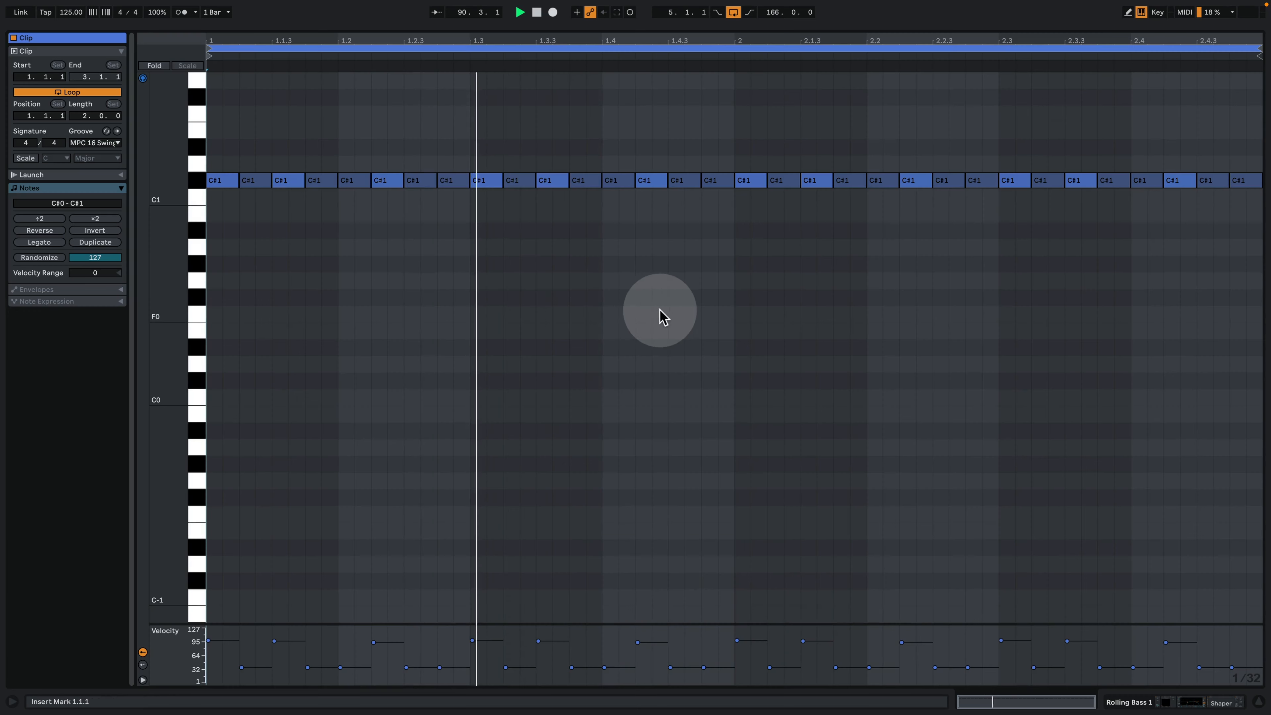
click(573, 318)
drag(164, 350, 170, 381)
key(space)
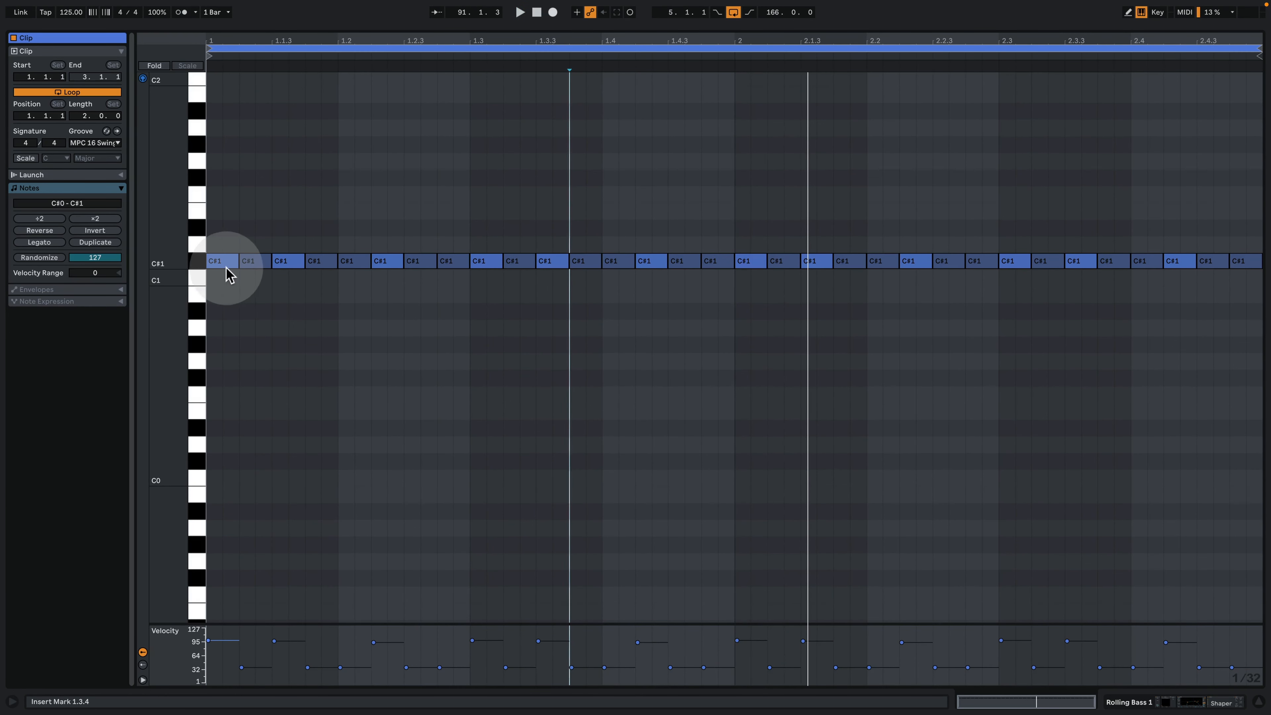
Step: Enlarge the clip's velocity lane and examine the strong and weak note velocities
drag(170, 624, 190, 430)
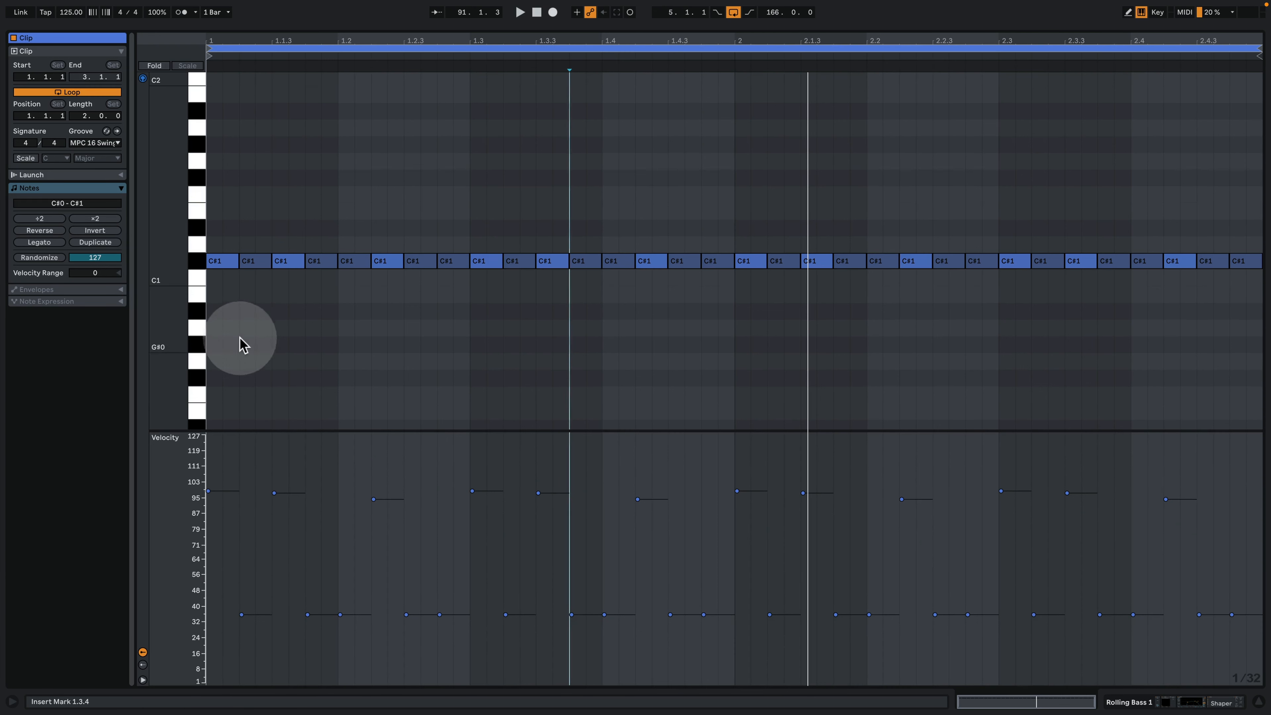
click(250, 311)
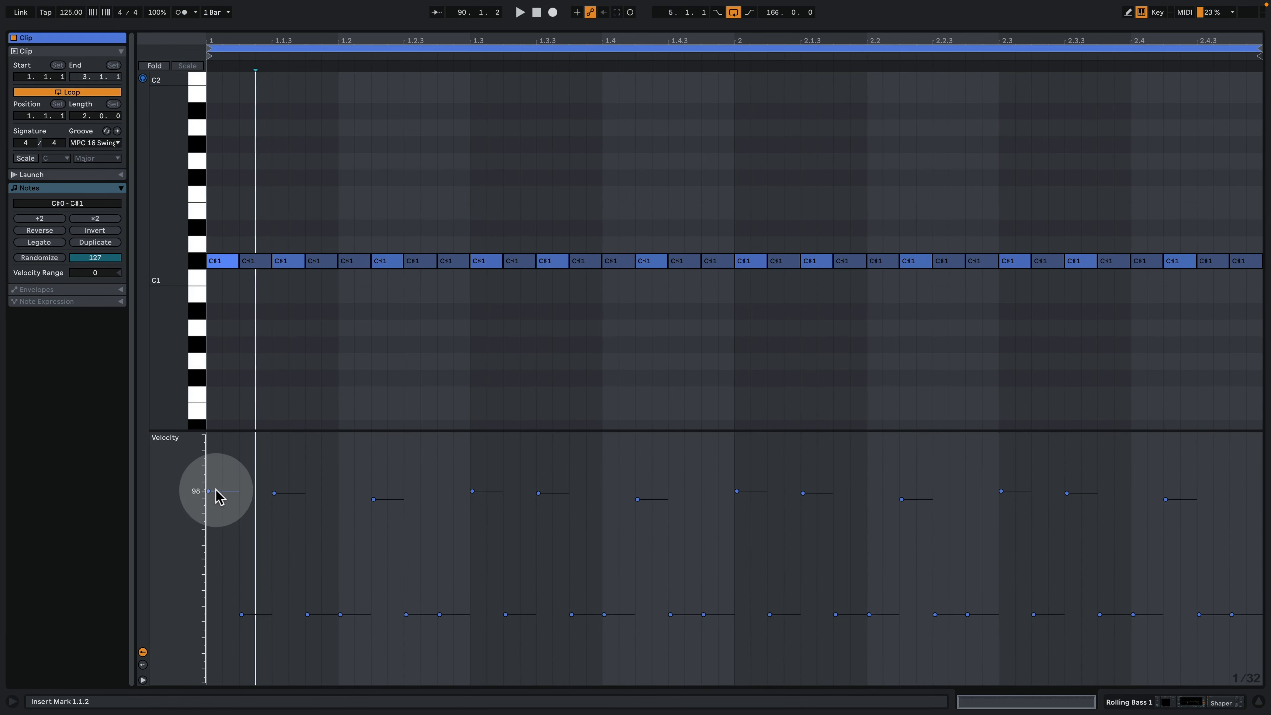
click(256, 624)
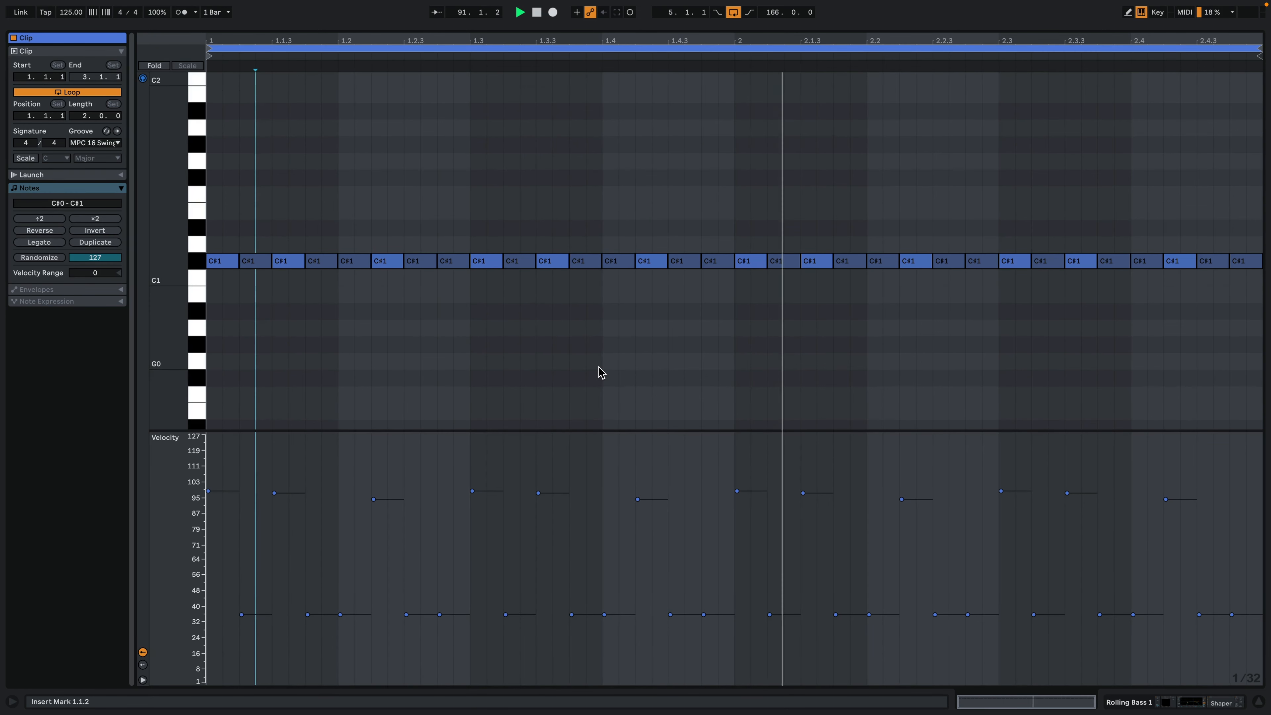
Step: Stop playback, return to the Rolling Bass 1 track's devices and open its Serum synth window over the arrangement
key(space)
click(1186, 703)
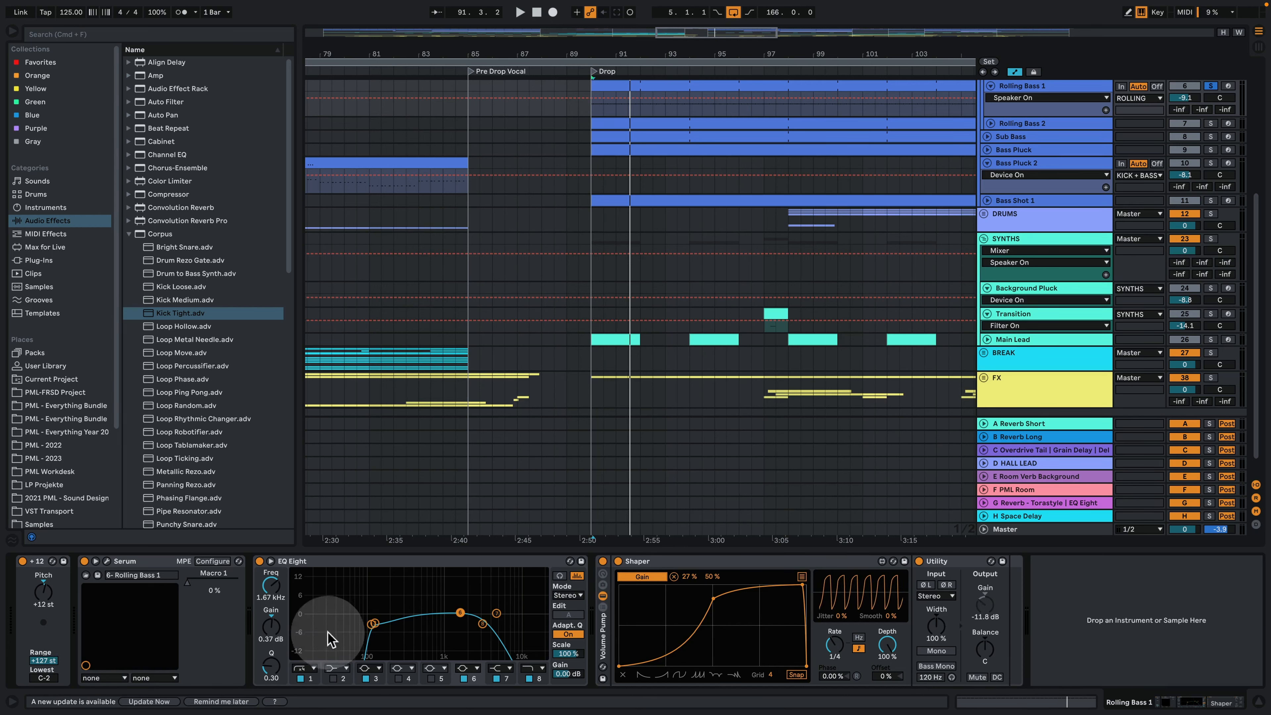
click(115, 562)
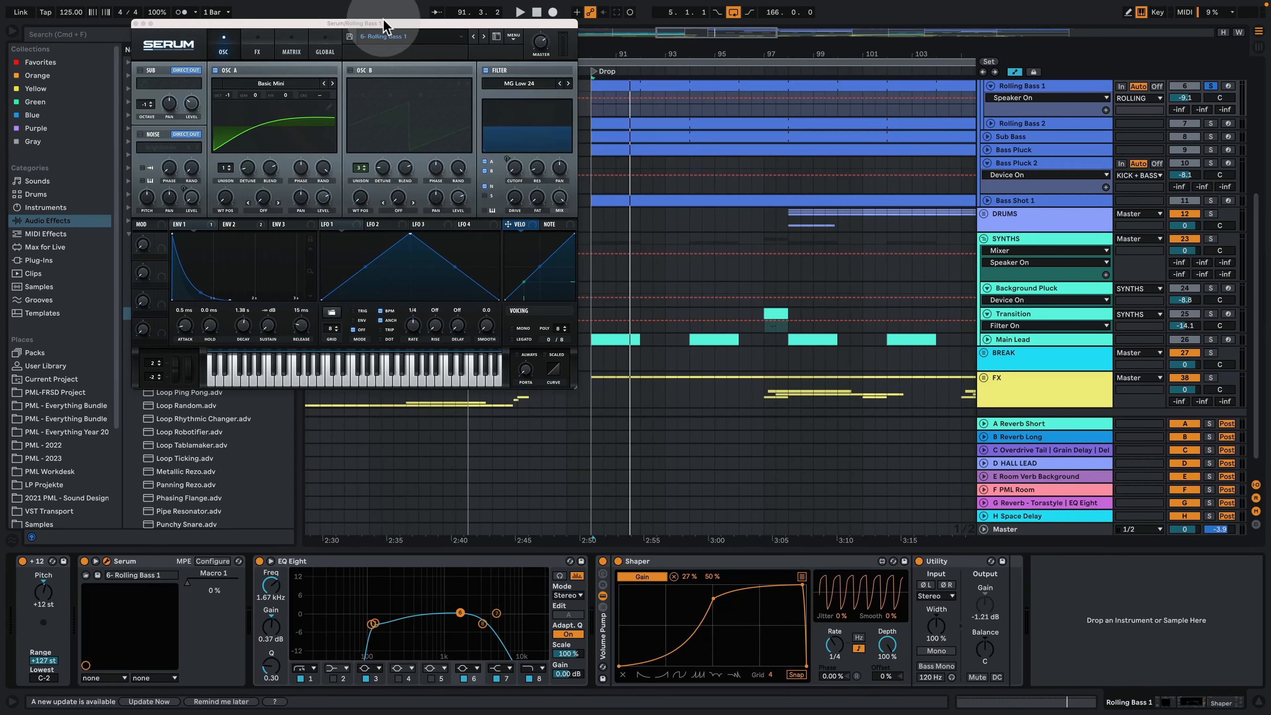
drag(384, 26, 533, 159)
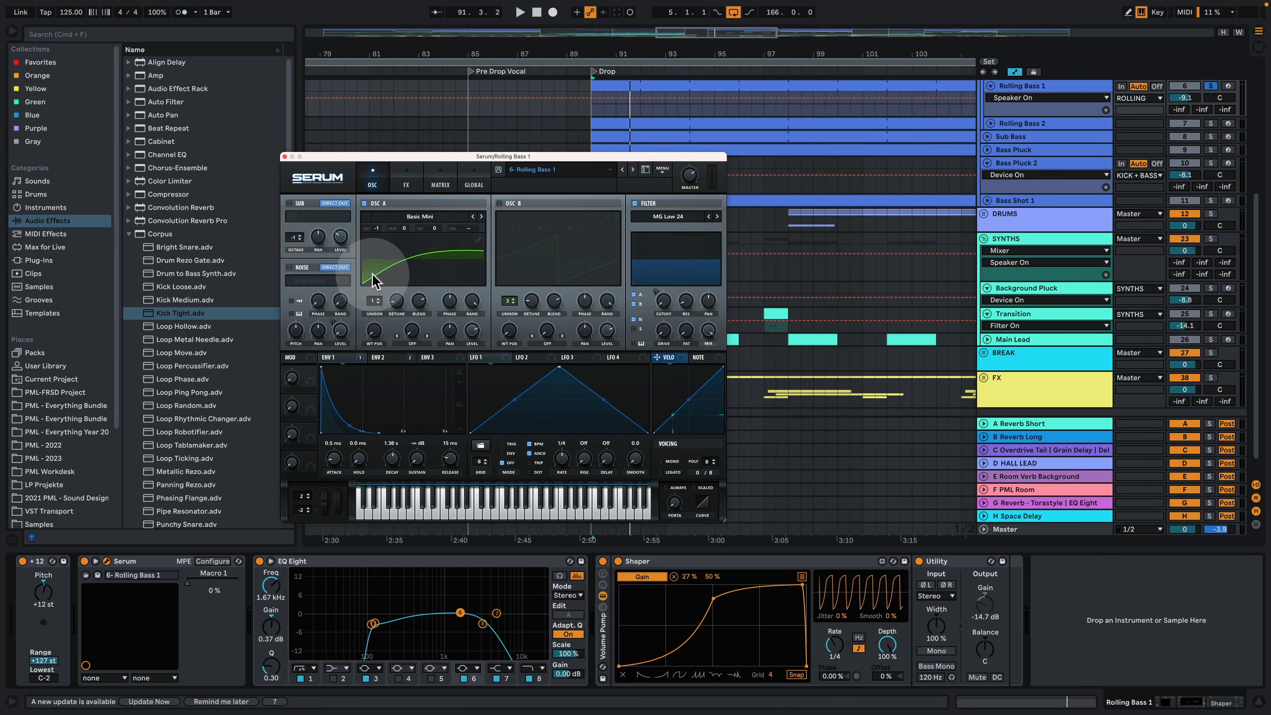
Step: Play the Rolling Bass 1 sound from the drop and view its Serum effects page
key(space)
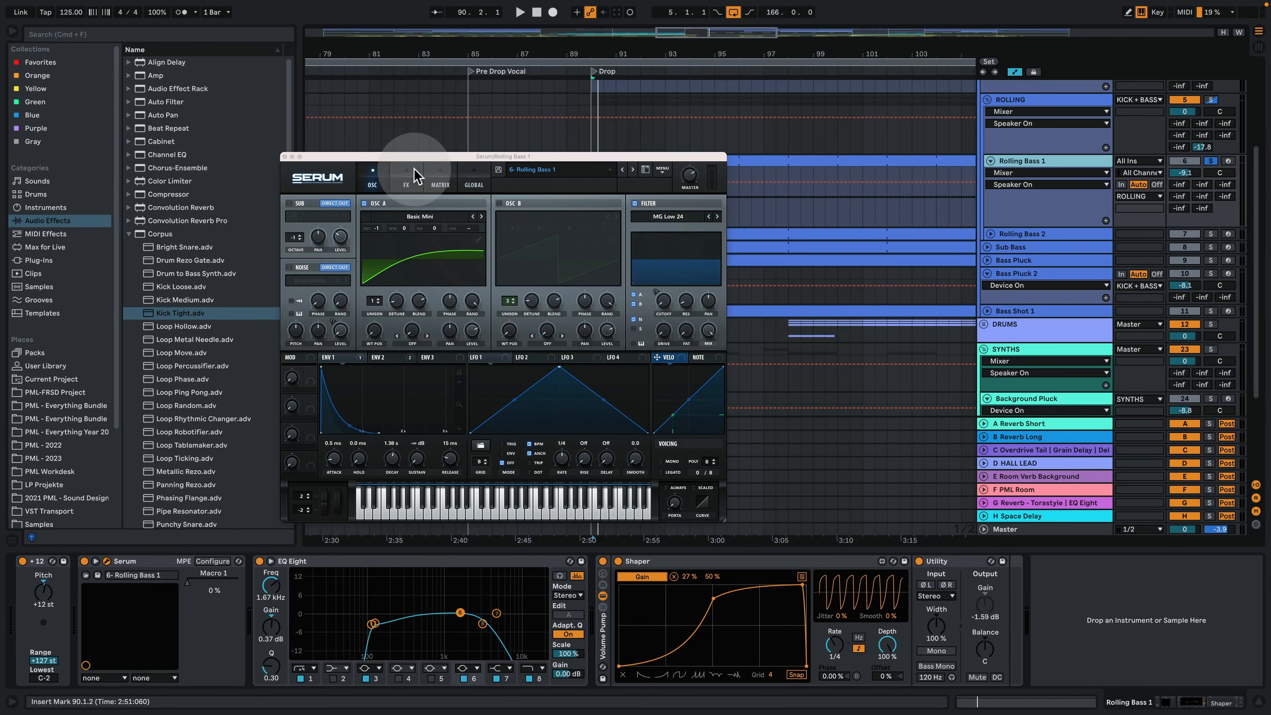
key(space)
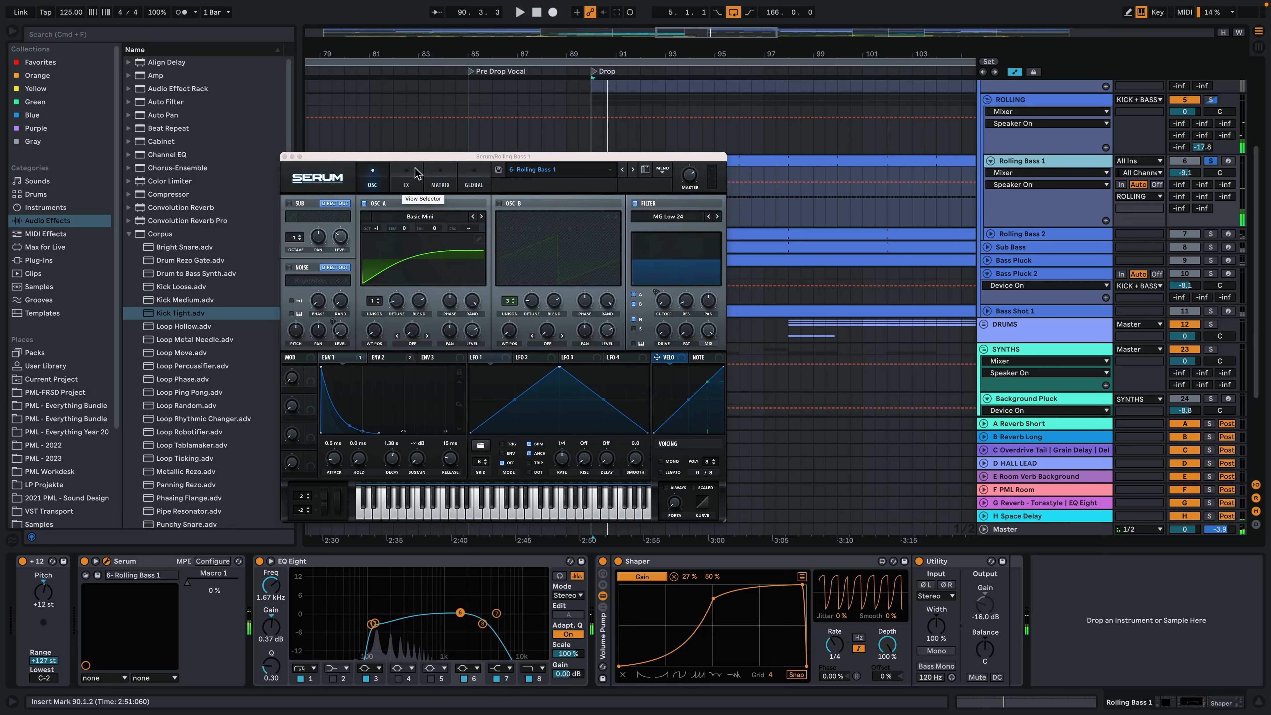
click(417, 170)
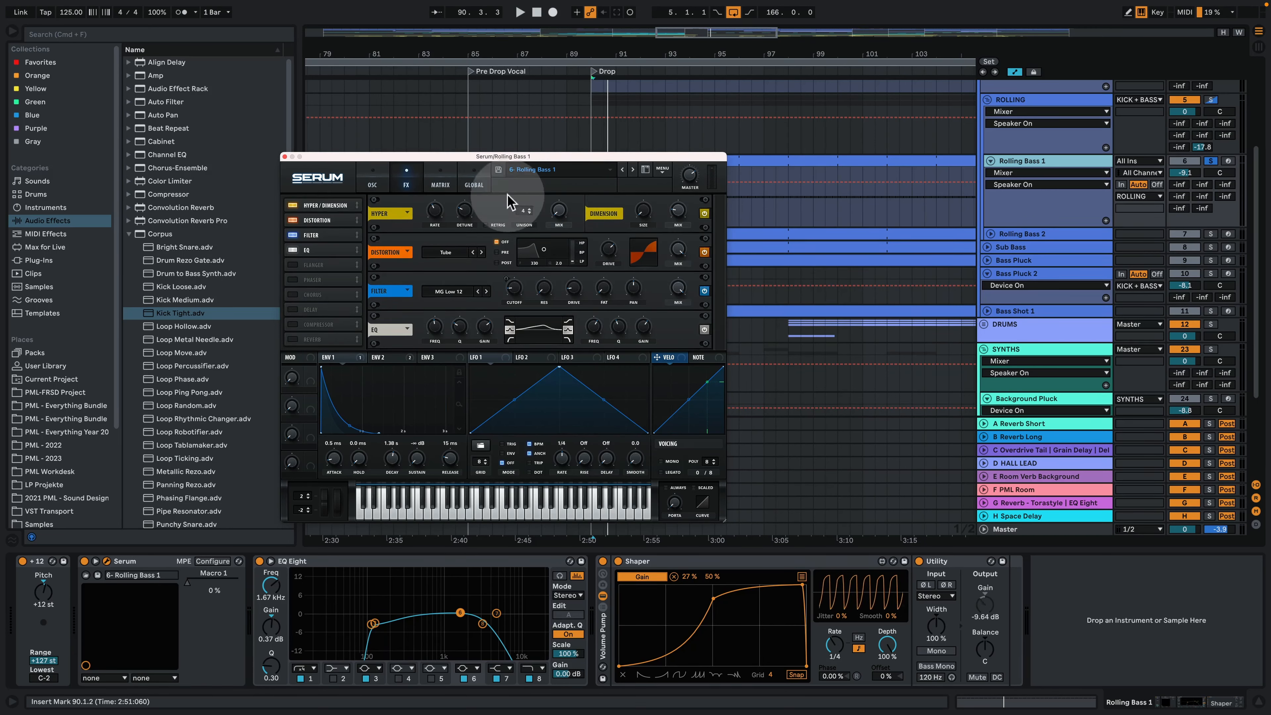
Step: Show the H Space Delay return's devices, solo the return and play it from the drop to hear the delay alone
click(1050, 162)
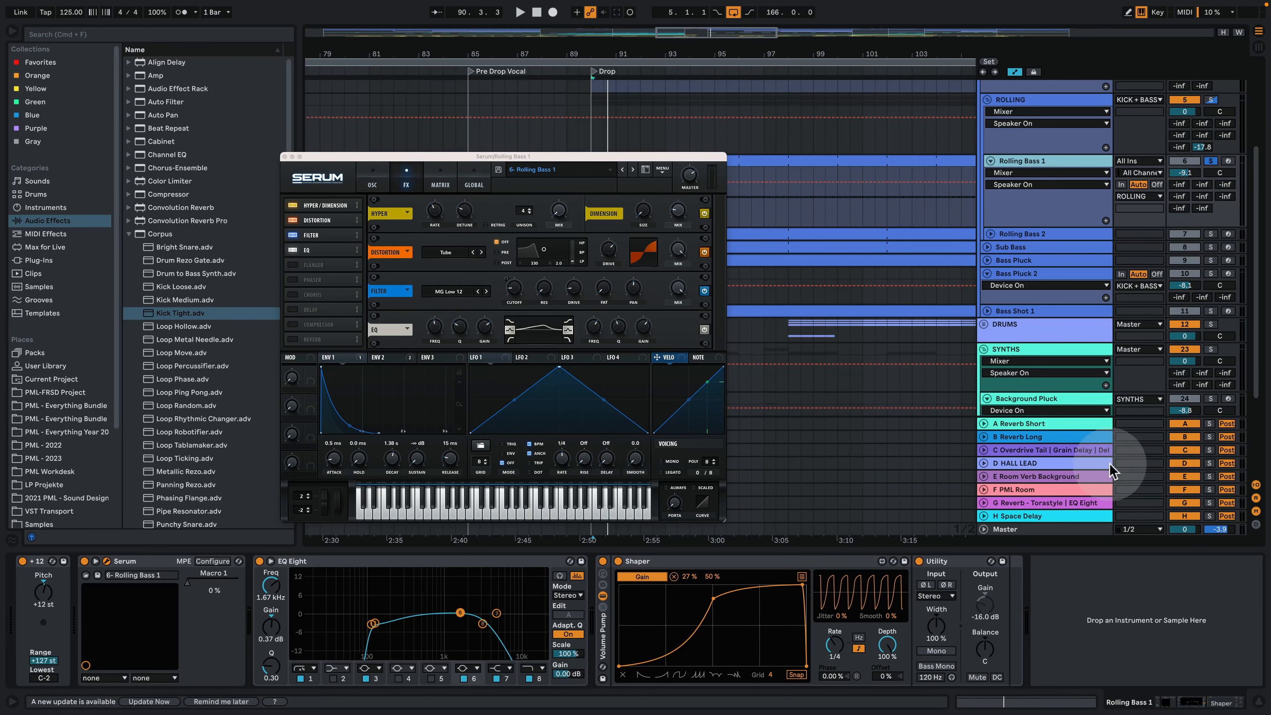
click(1051, 517)
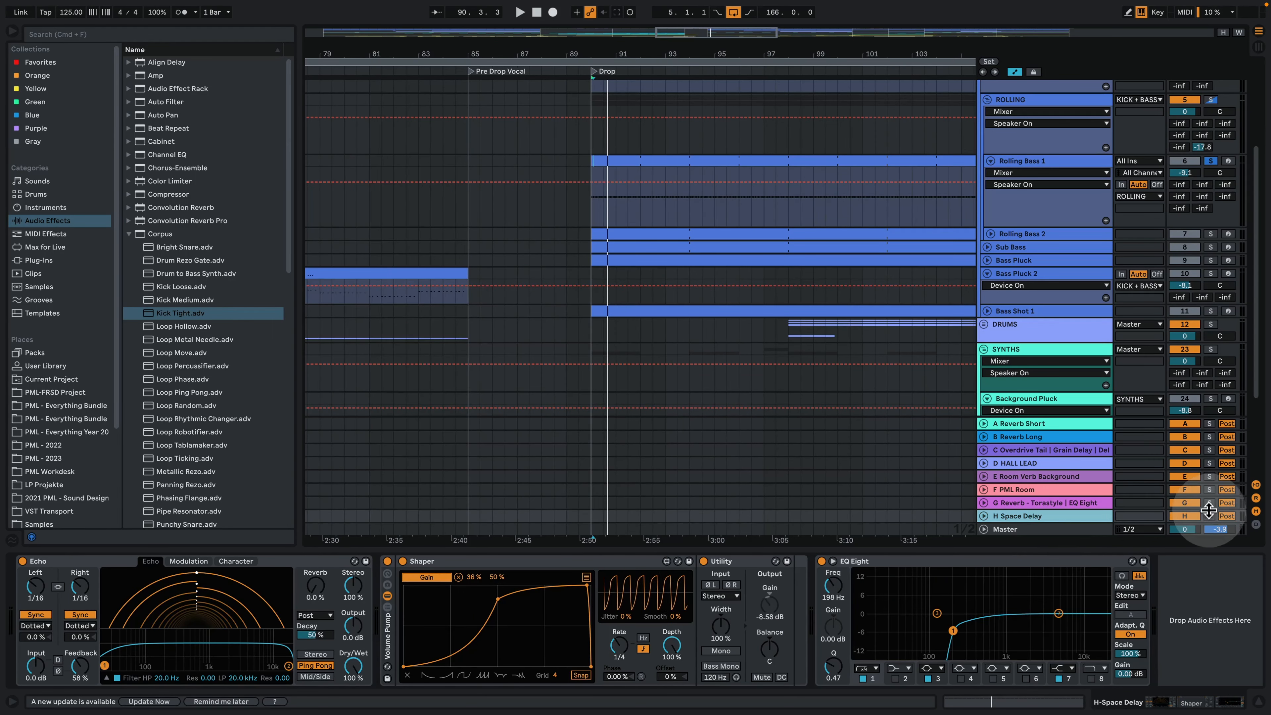
click(1209, 516)
key(space)
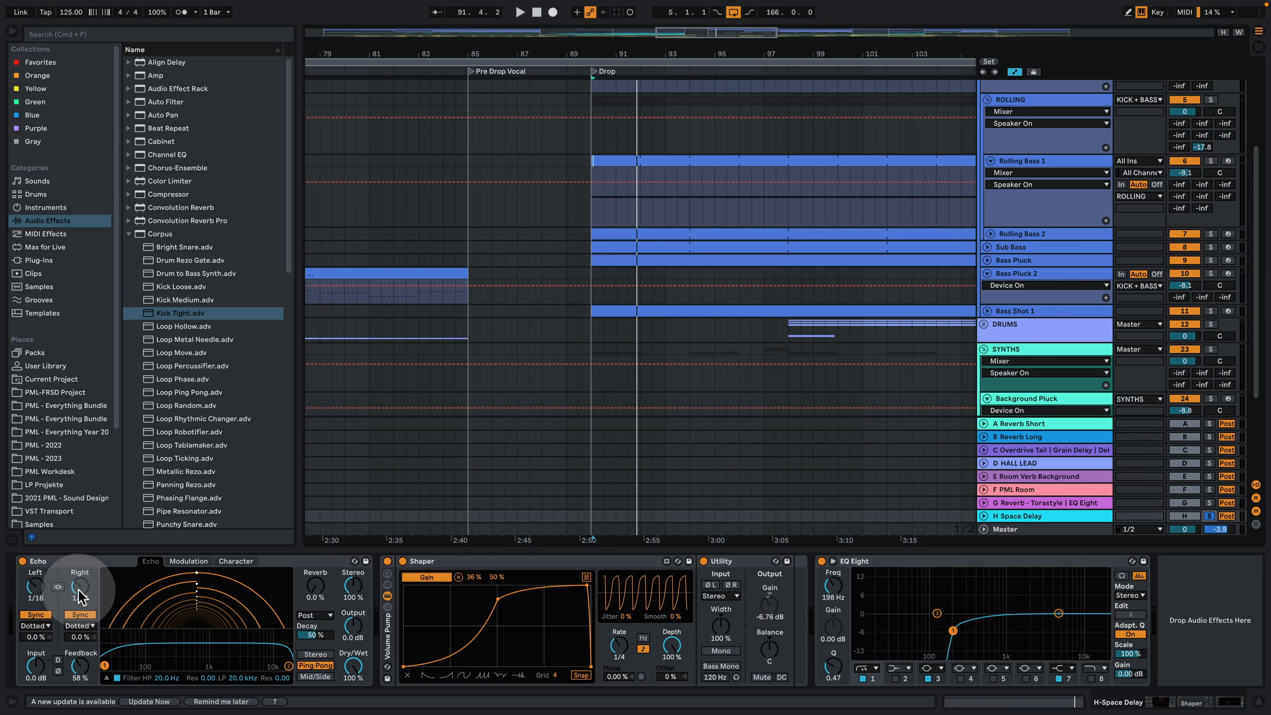
key(space)
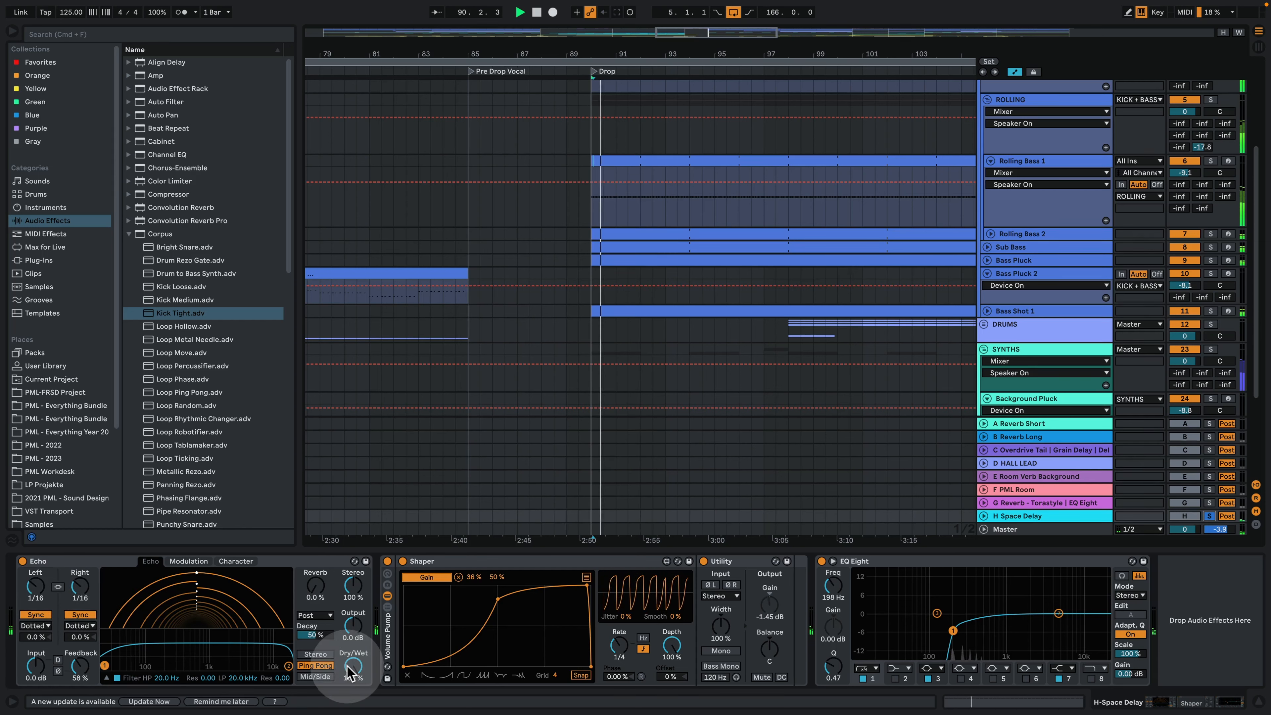
key(space)
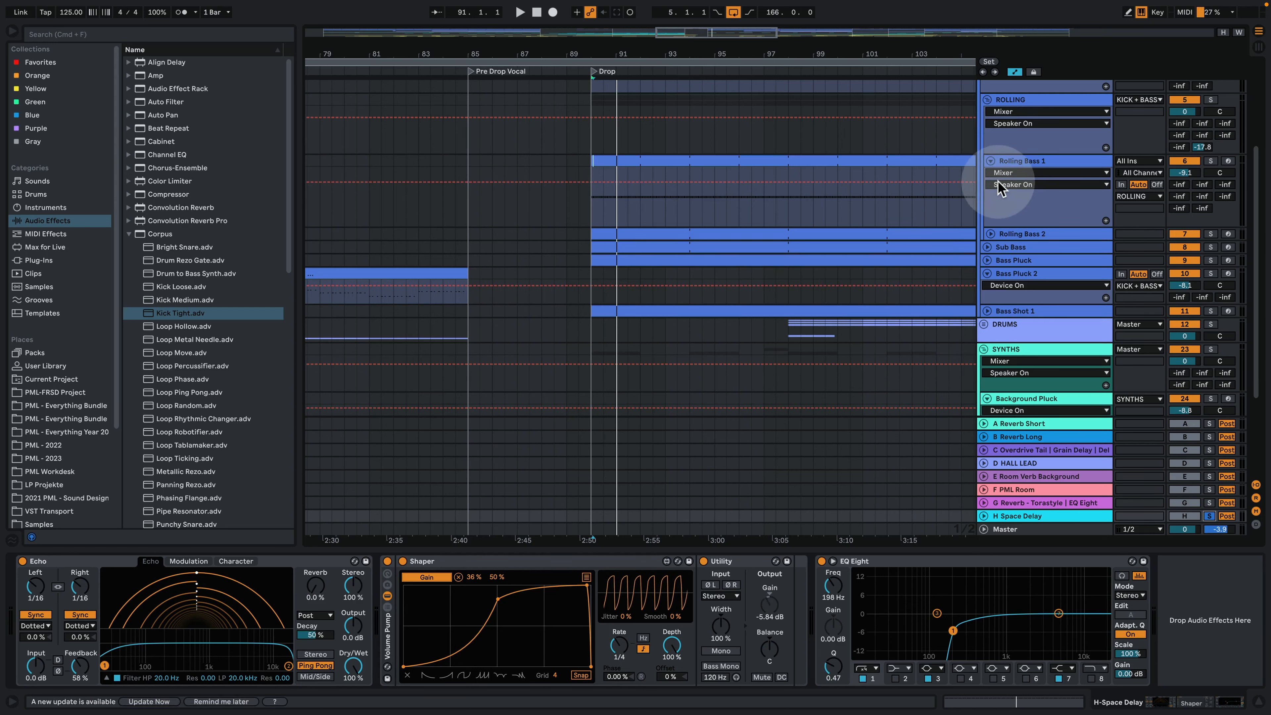
key(space)
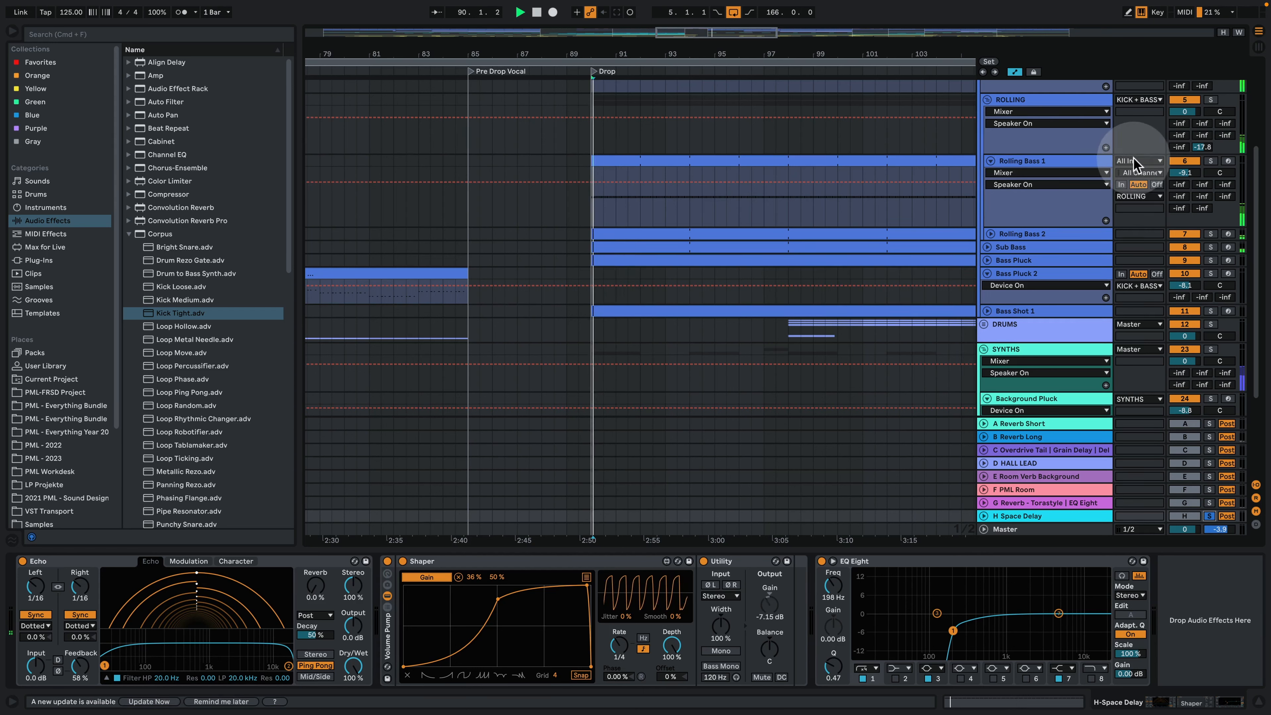
Step: Solo the Rolling Bass 1 track again, review its Serum oscillator page and close the synth window
click(1211, 161)
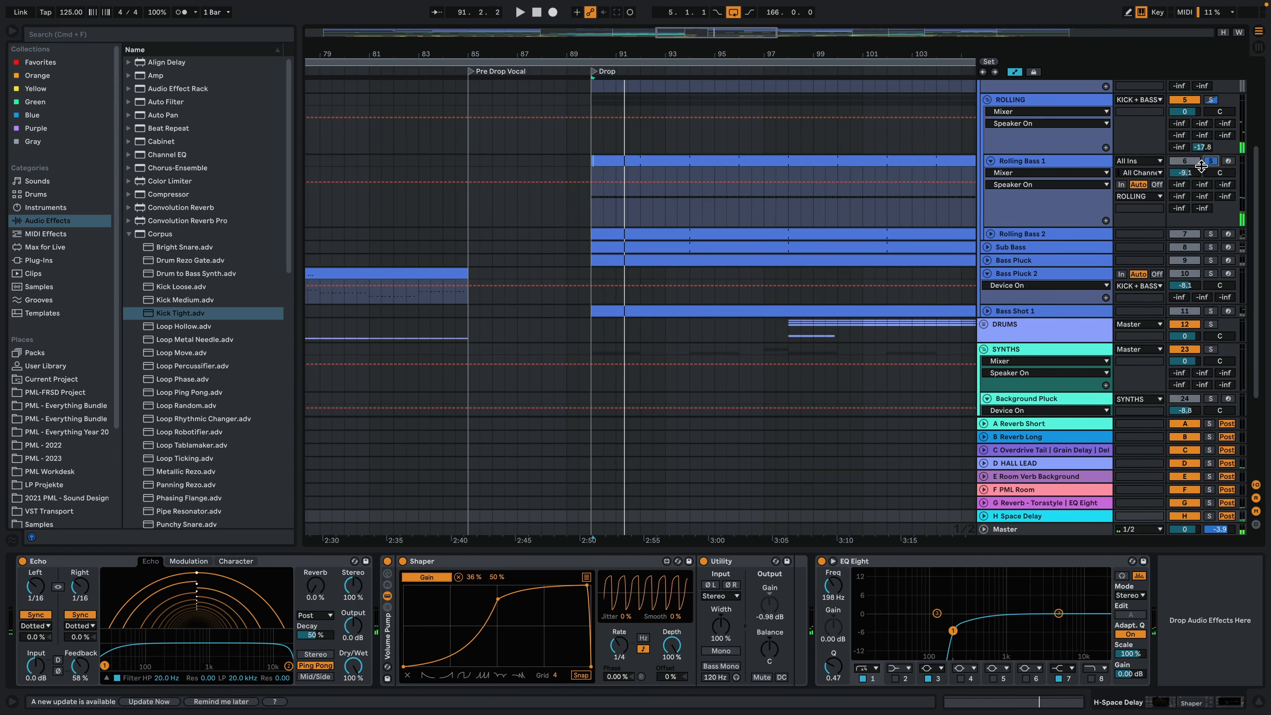
click(1020, 168)
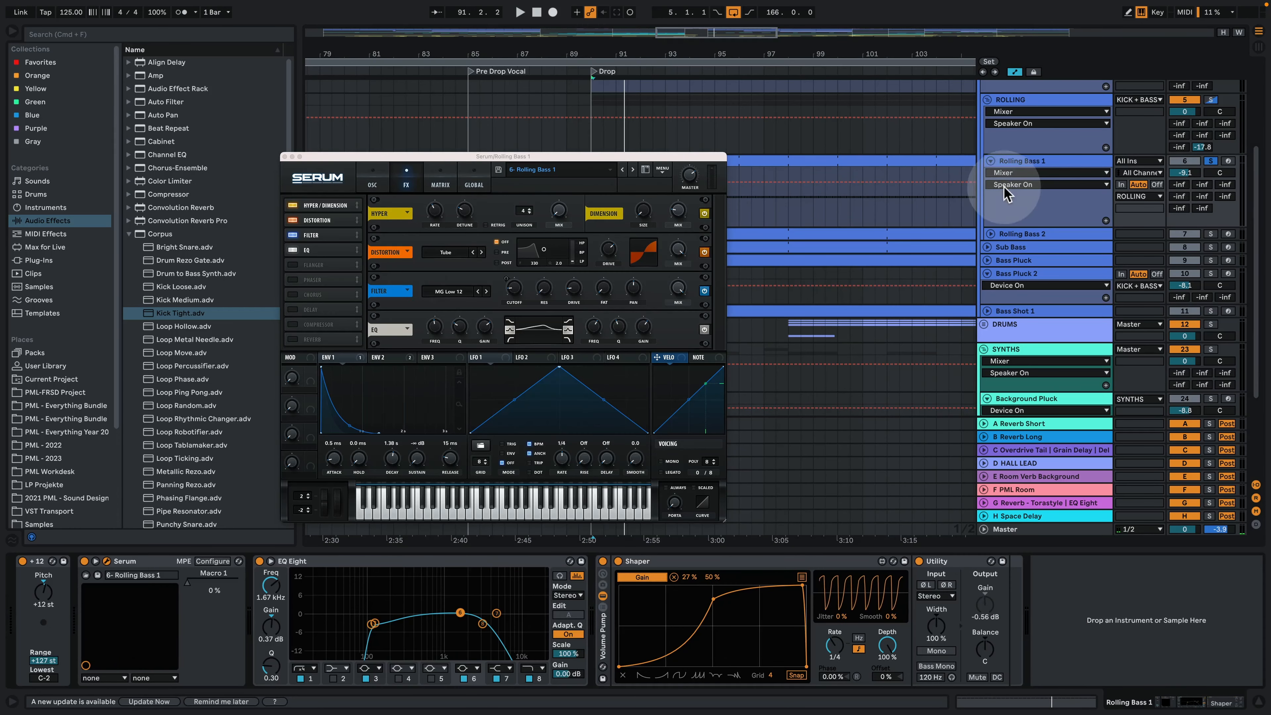
click(376, 177)
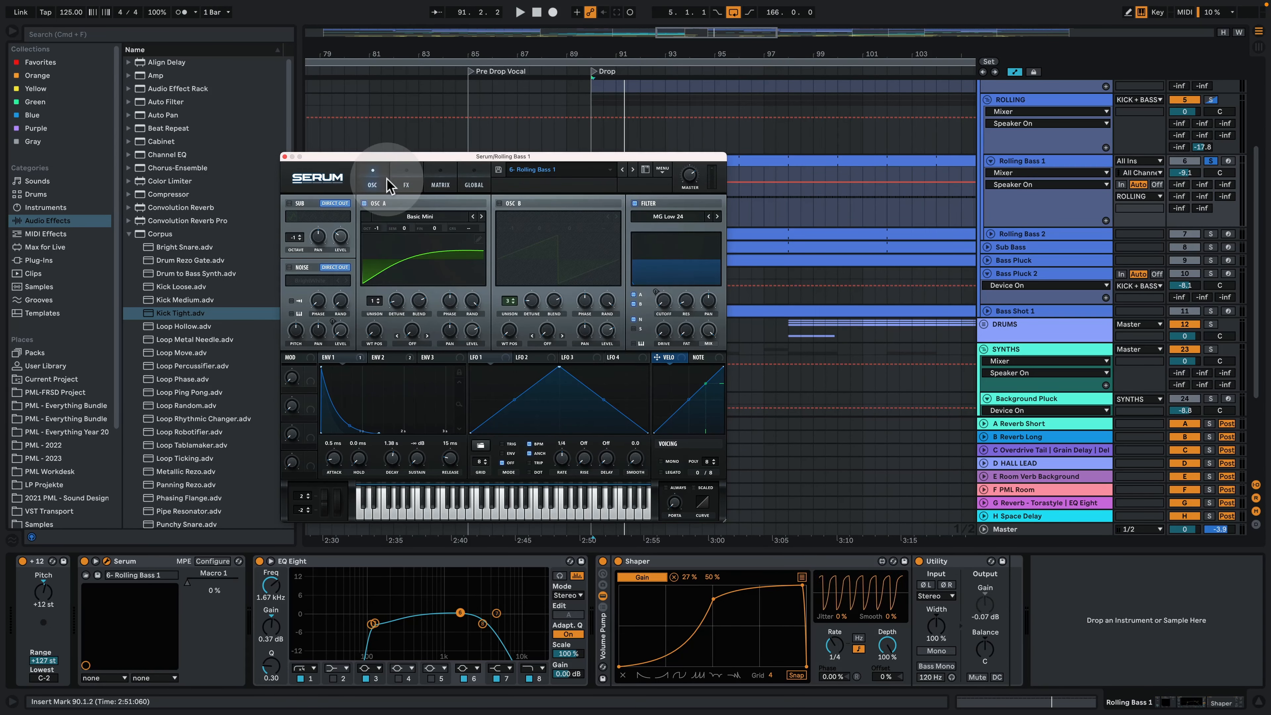
click(285, 157)
Step: Unfold the Rolling Bass 2 track, solo it, play it from the drop and show its devices
click(987, 233)
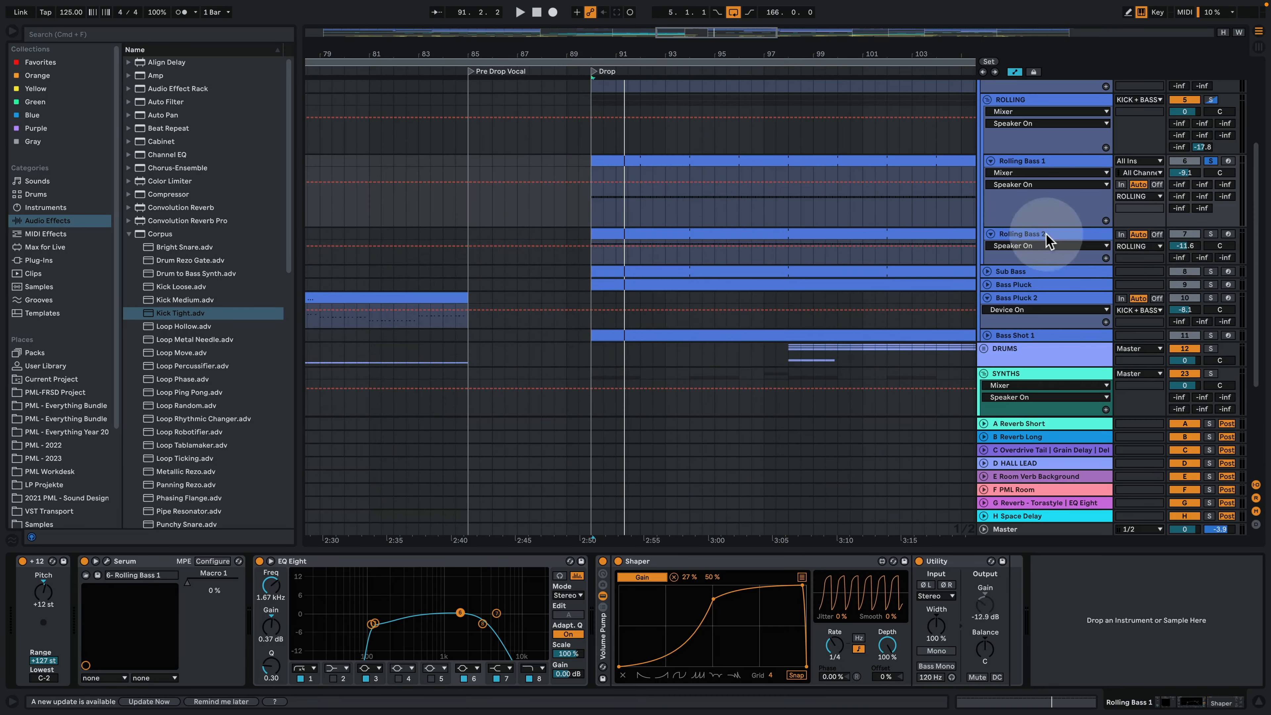
click(1213, 234)
key(space)
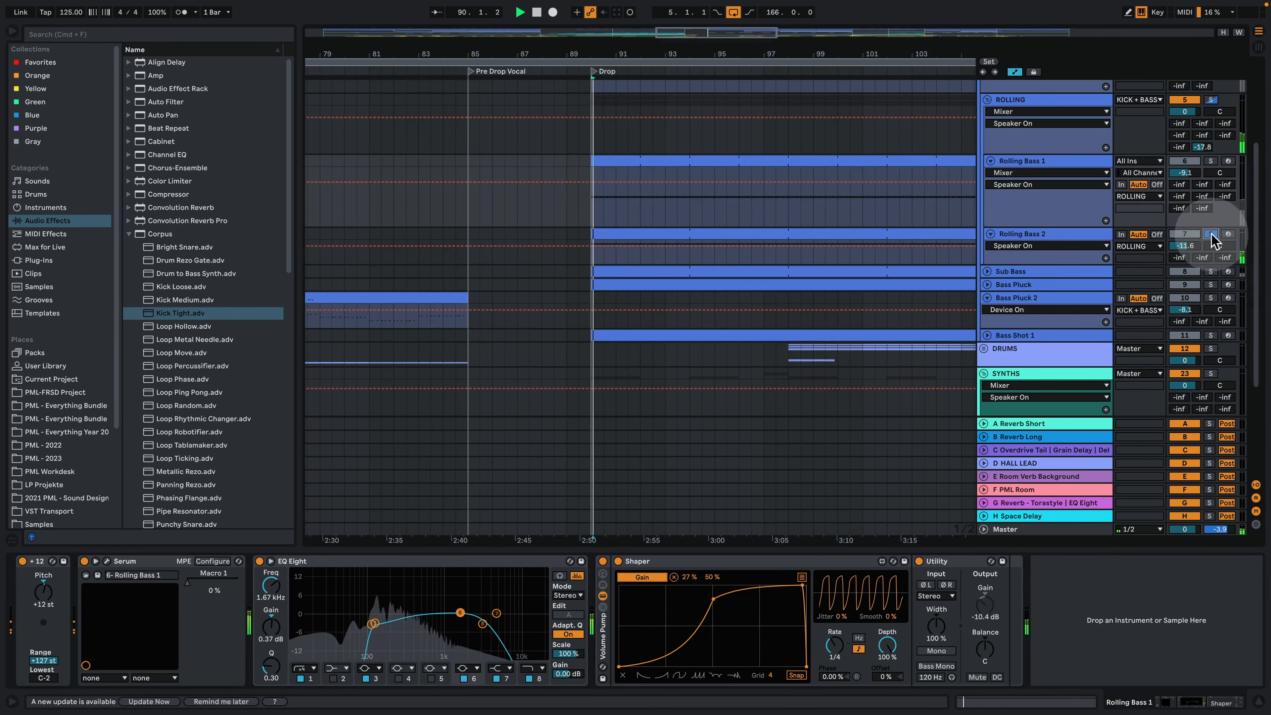
click(1064, 234)
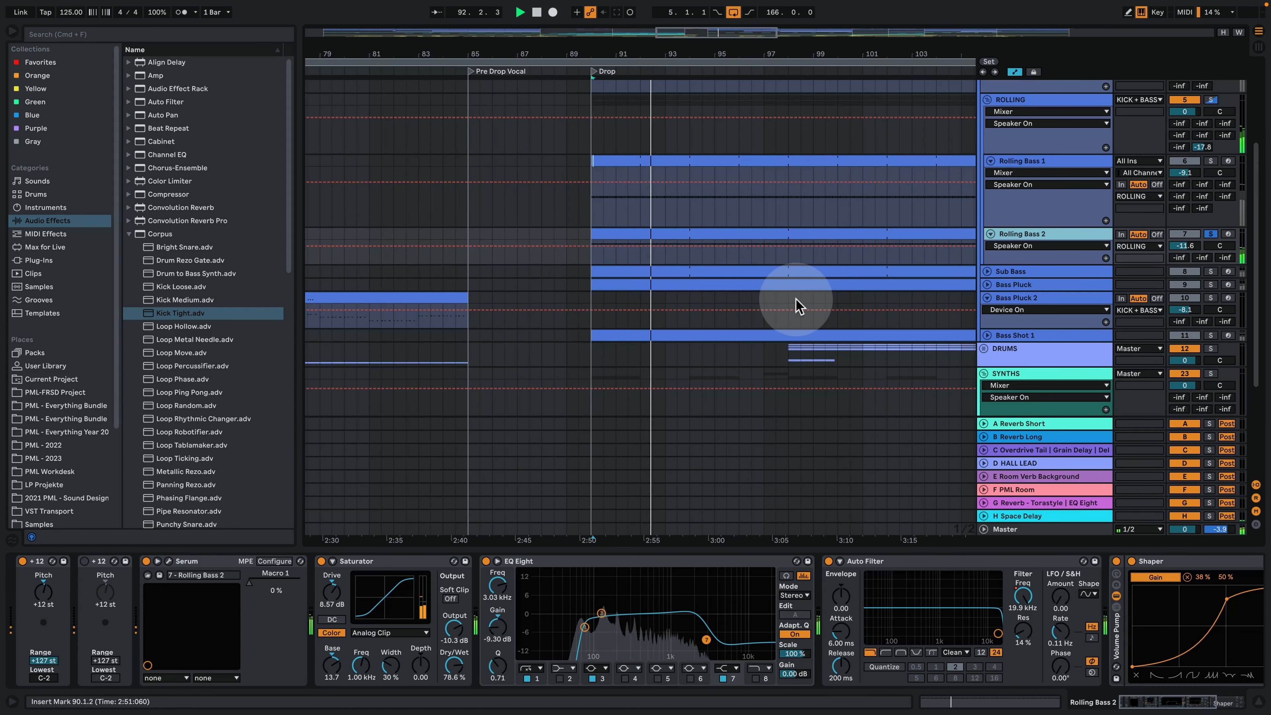
Step: Open the Rolling Bass 2 clip, examine its notes and velocities during playback, and return to the track's devices
double_click(684, 238)
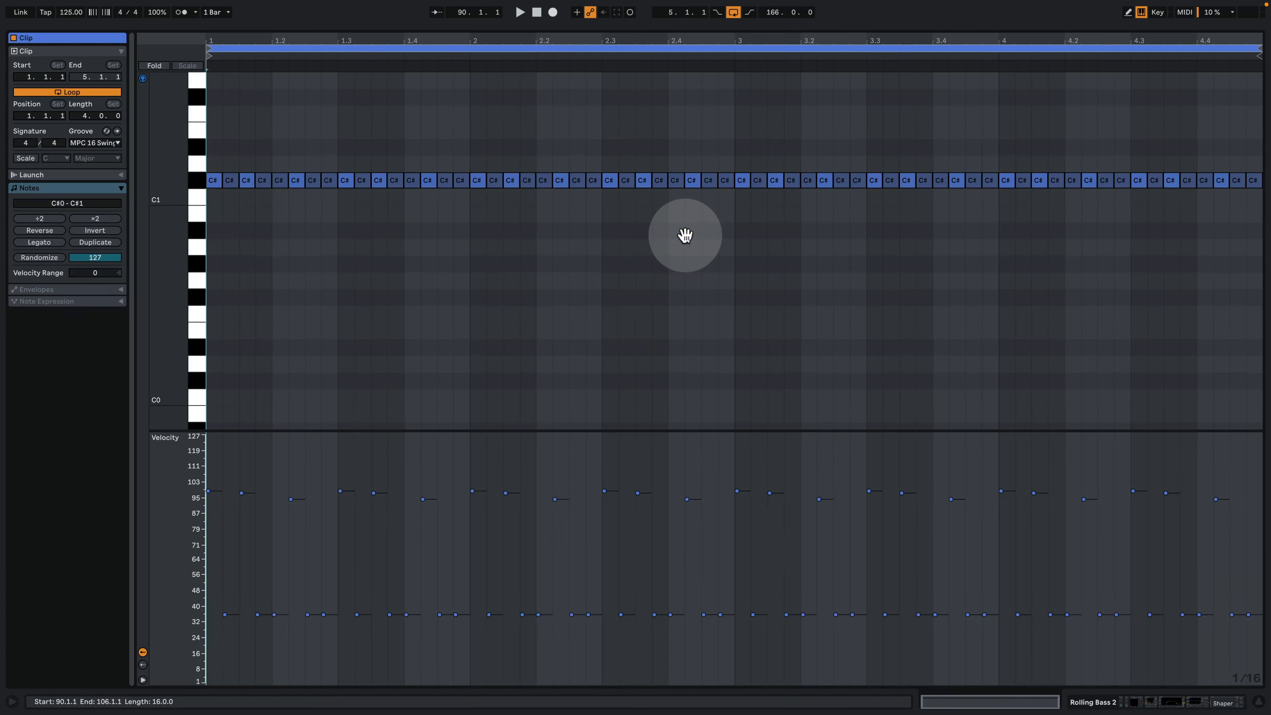
key(space)
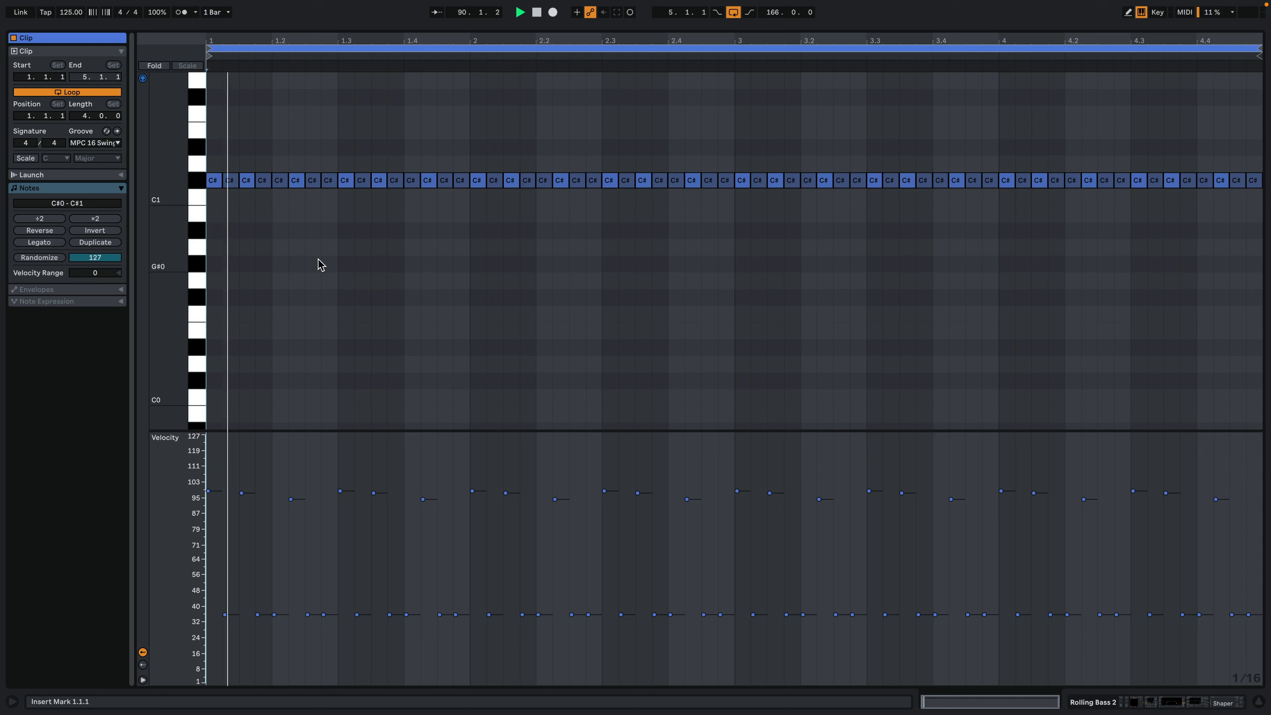
click(1151, 700)
key(space)
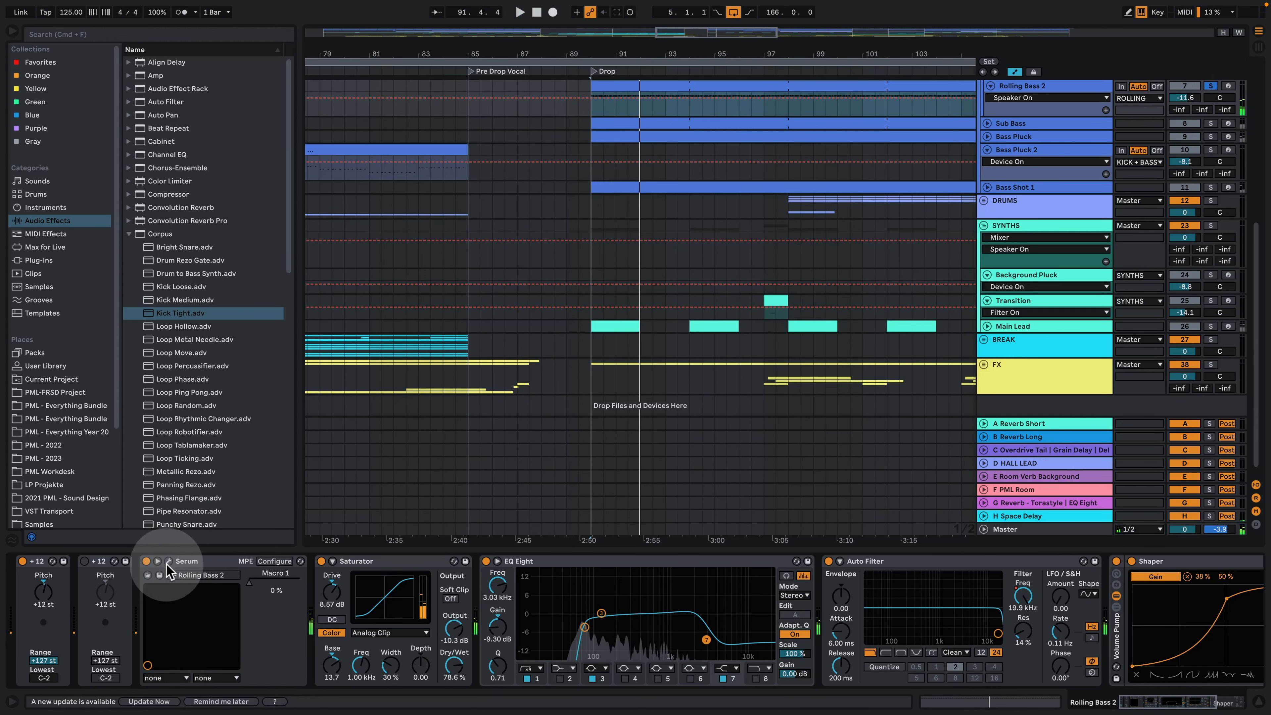
Step: Open Rolling Bass 2's Serum and examine its Env 2 and Env 1 envelopes while auditioning the sound
click(169, 568)
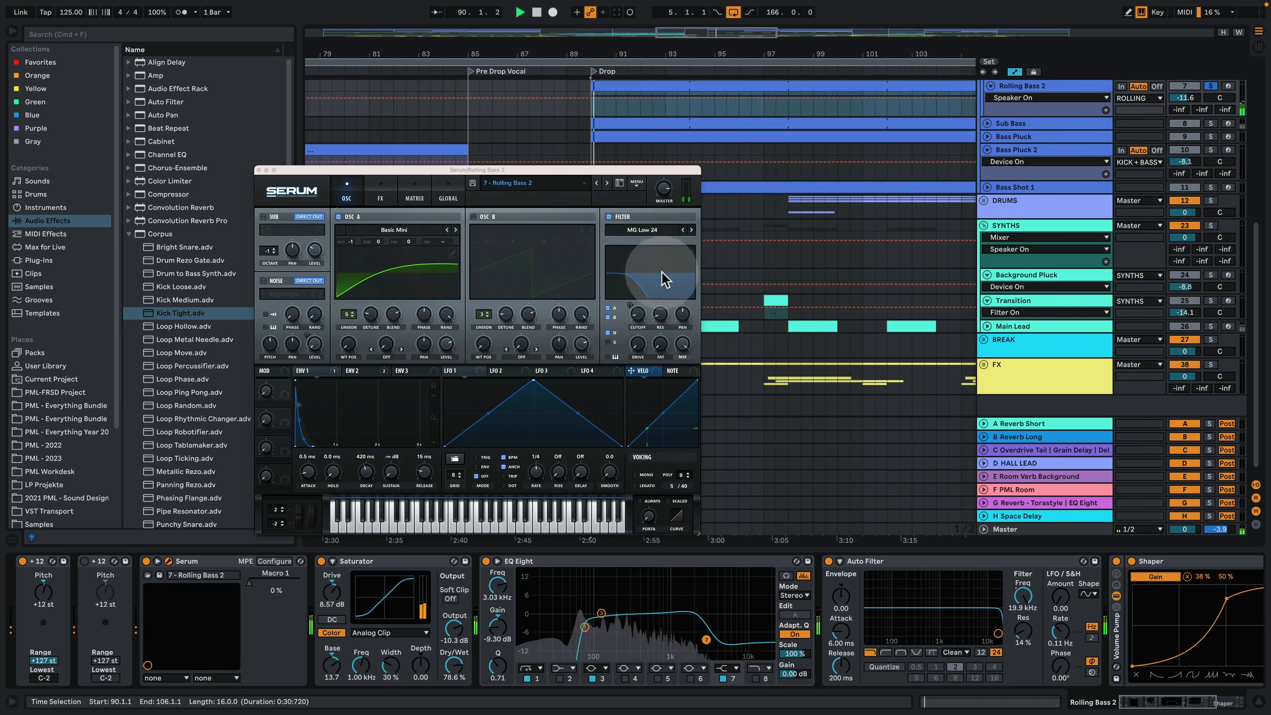
click(388, 370)
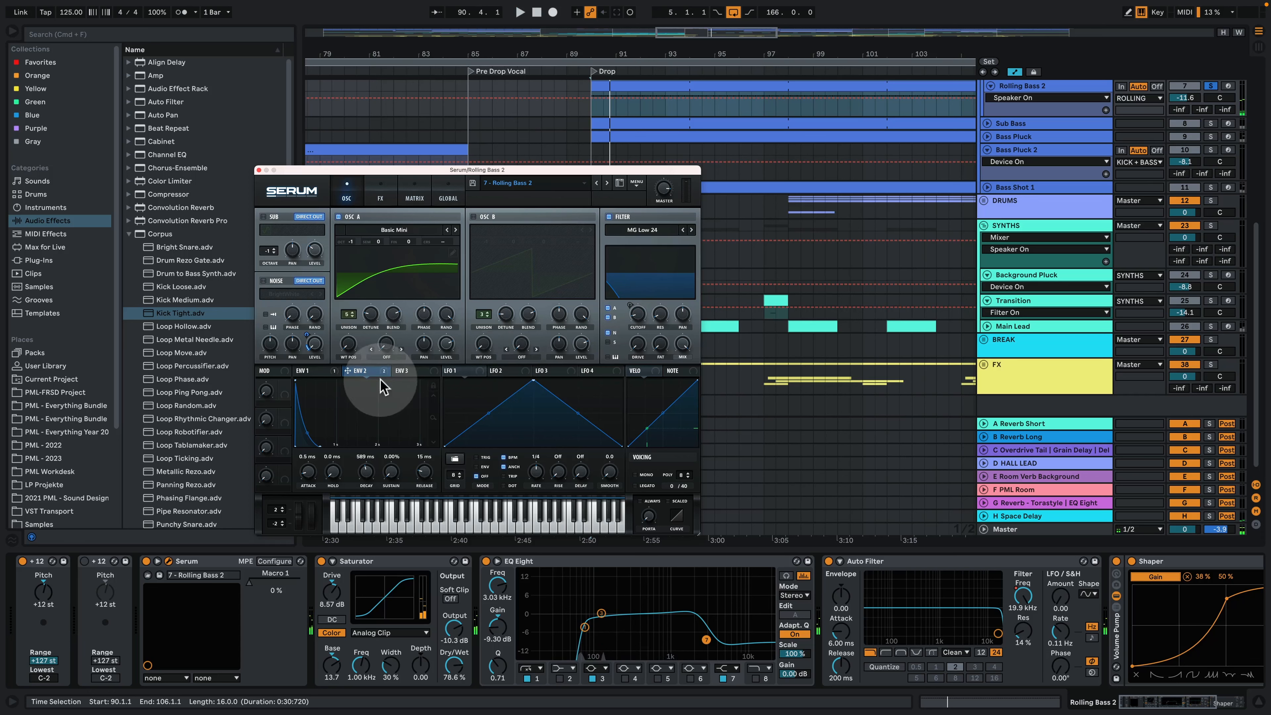
click(323, 373)
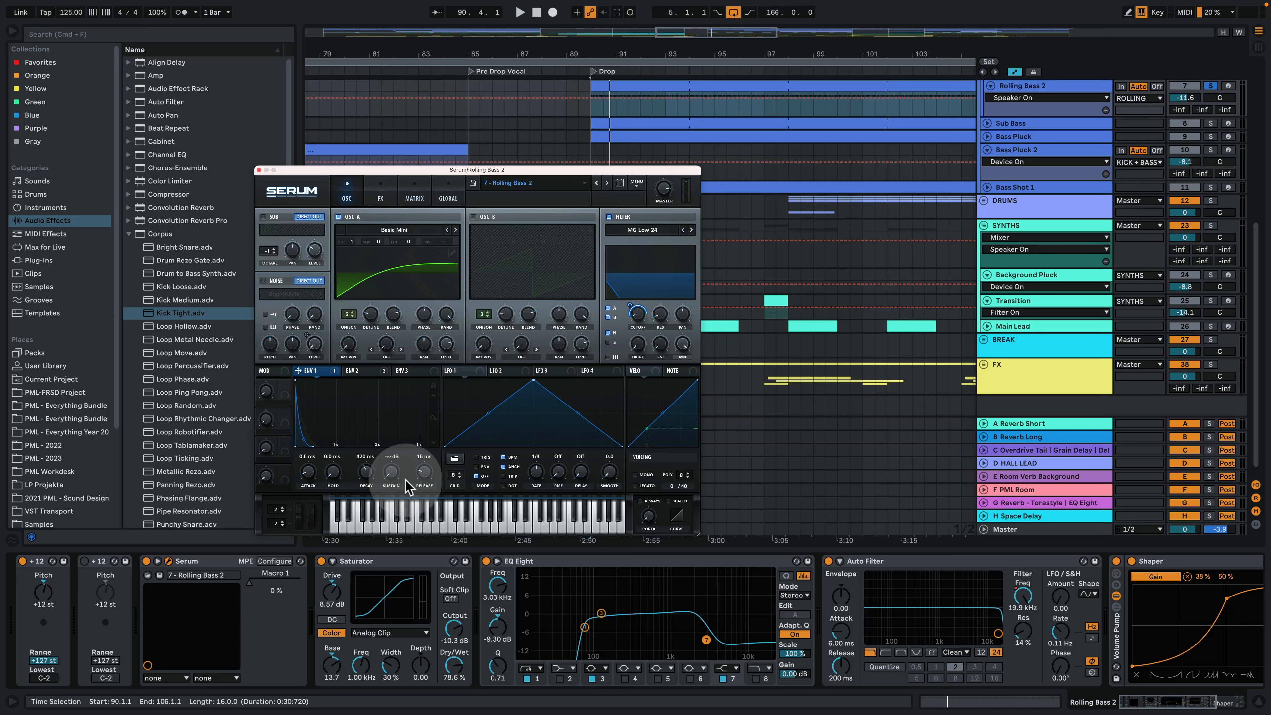
key(space)
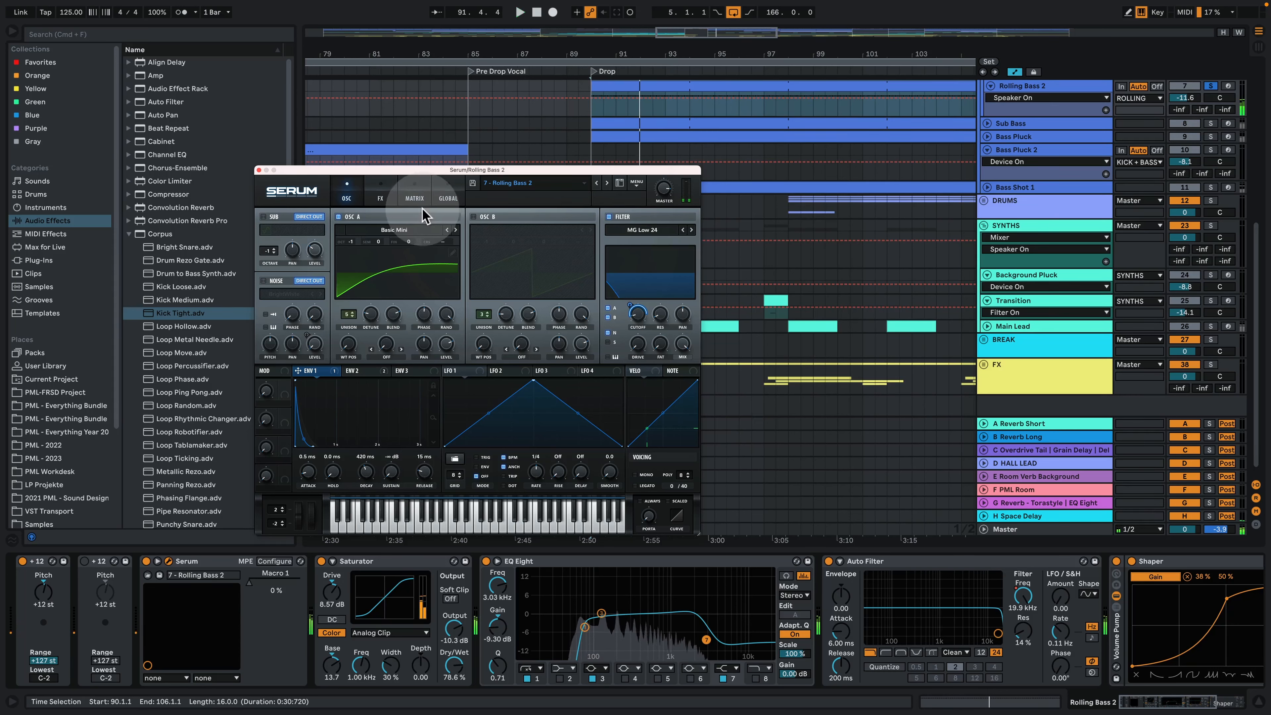
Step: Compare the sound of Serum's Hyper/Dimension effect by toggling it and varying its mix, and return to the oscillator page
click(380, 196)
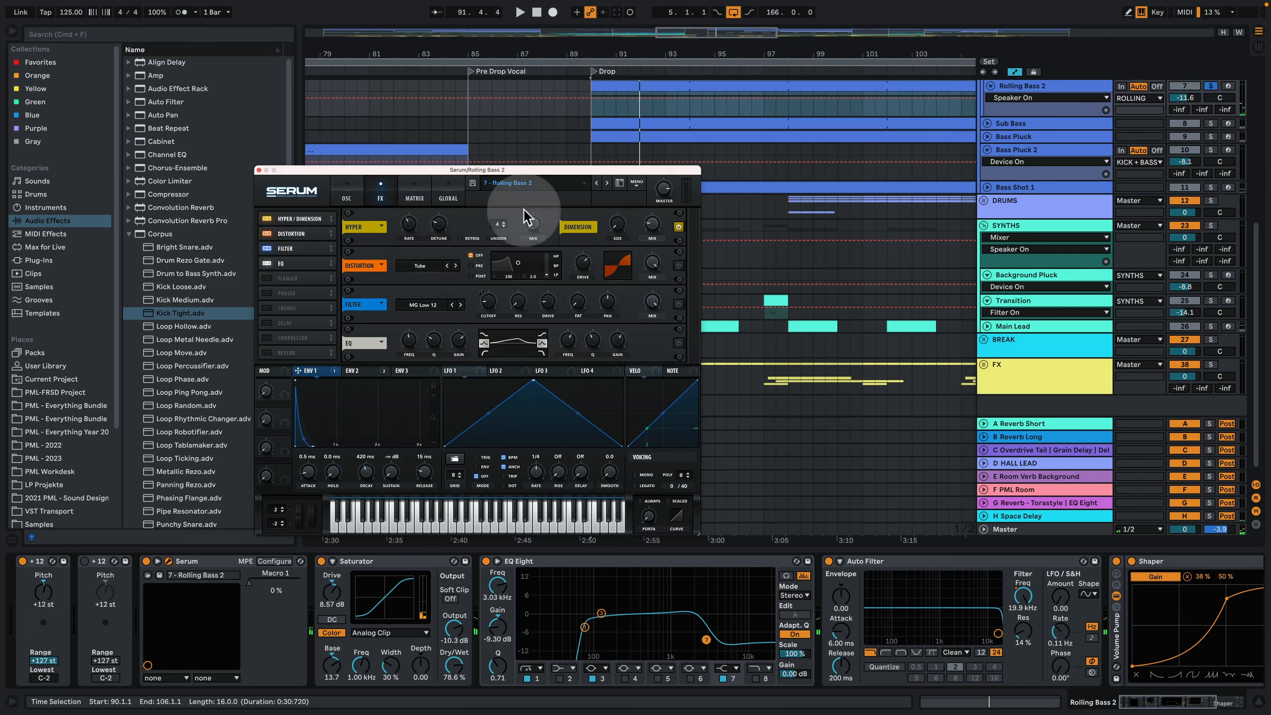
click(680, 226)
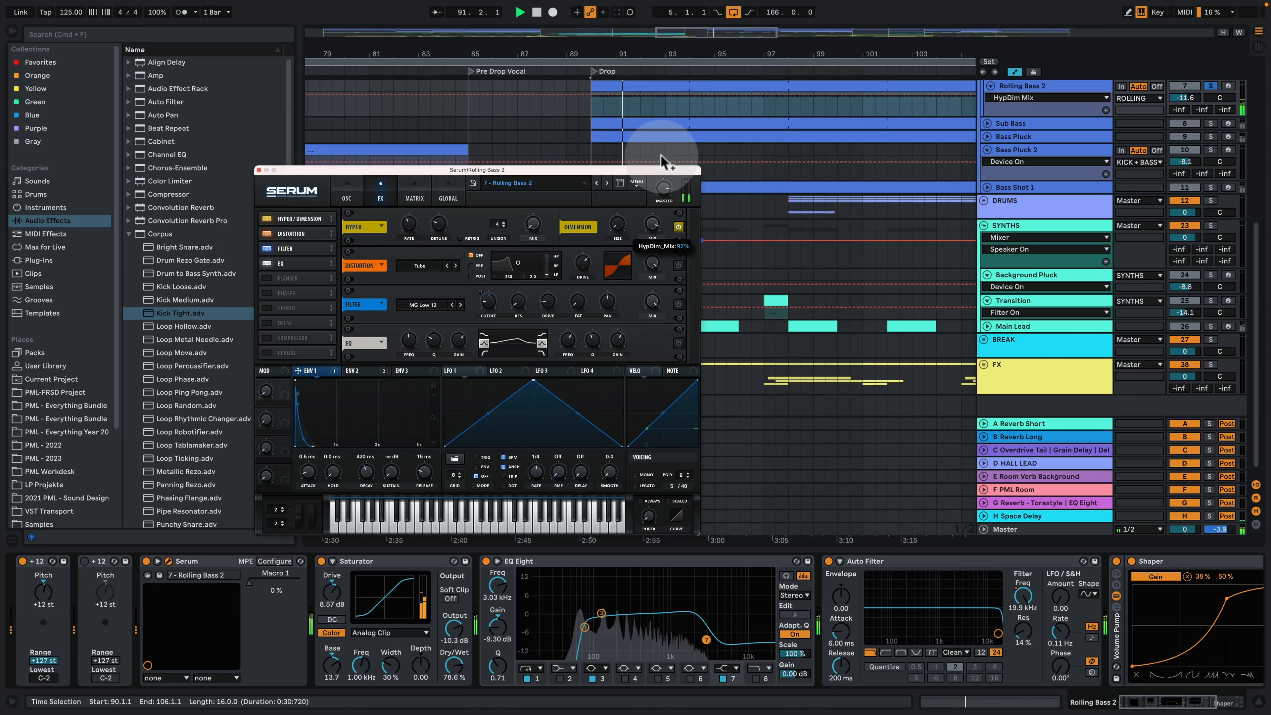
drag(655, 229, 667, 313)
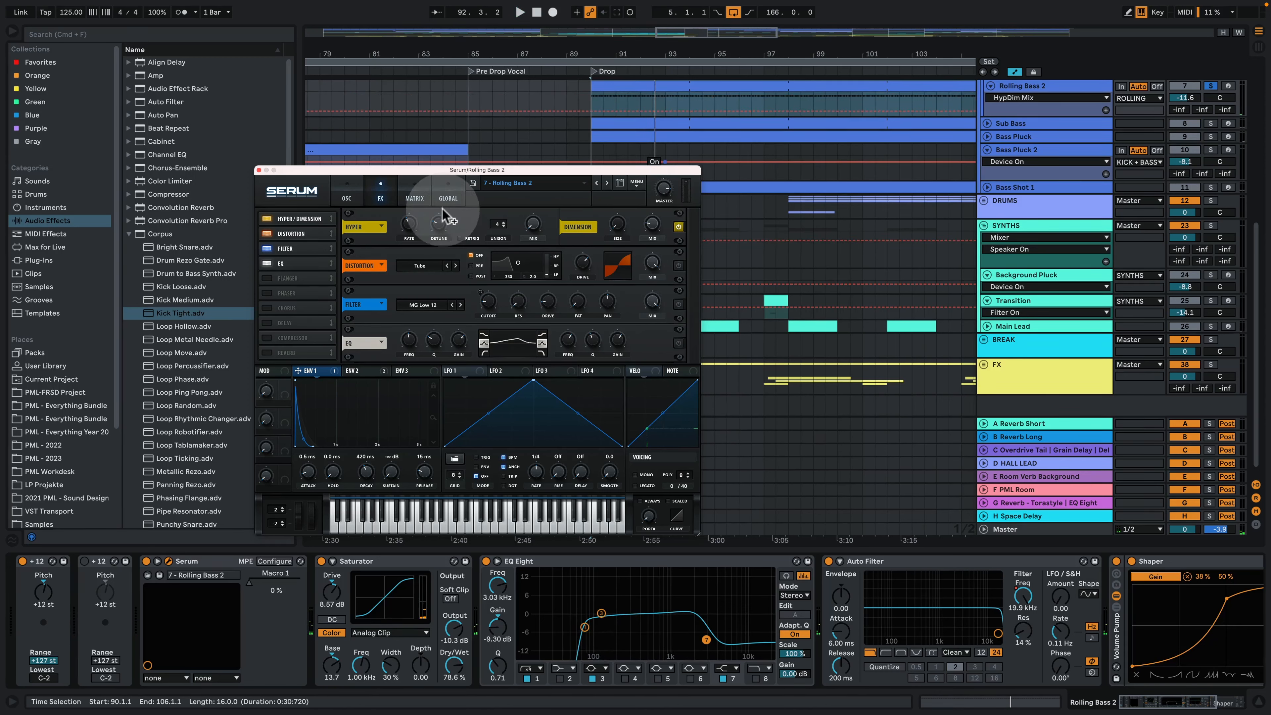
click(347, 195)
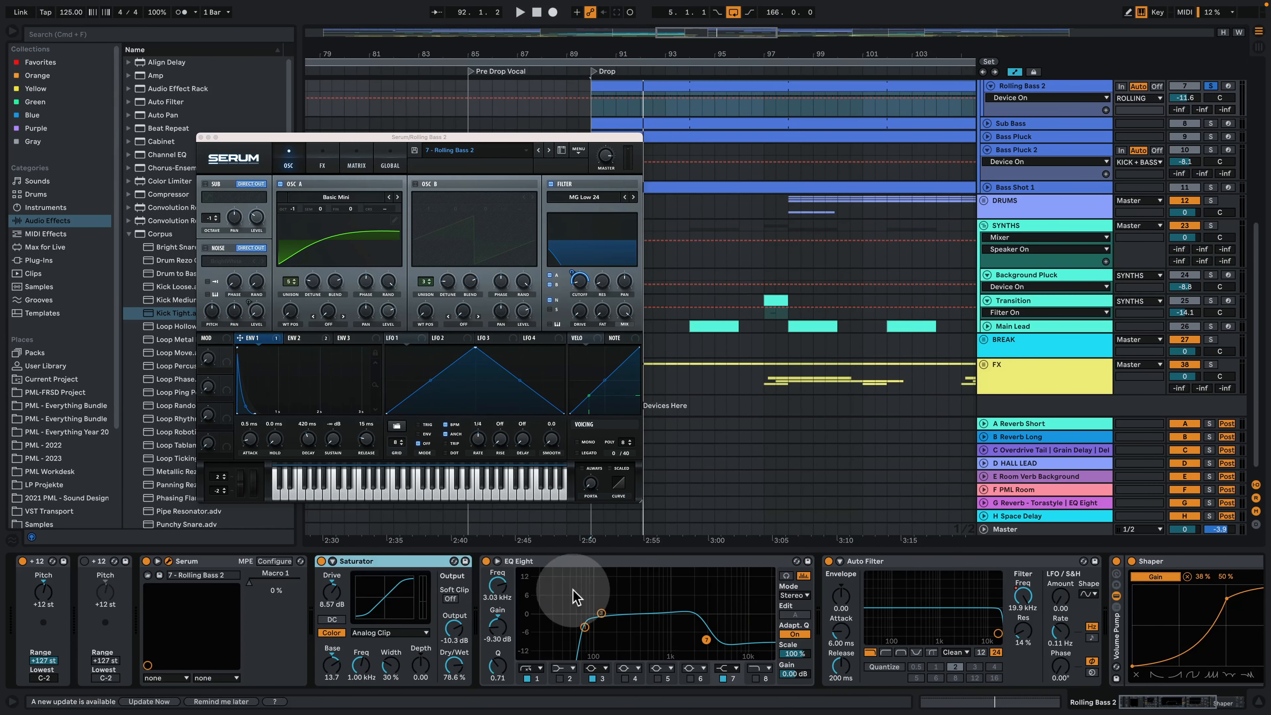
Step: Deactivate all of Rolling Bass 2's audio effects together, from the Saturator through to the Utility
scroll(581, 601, right, 6)
click(768, 649)
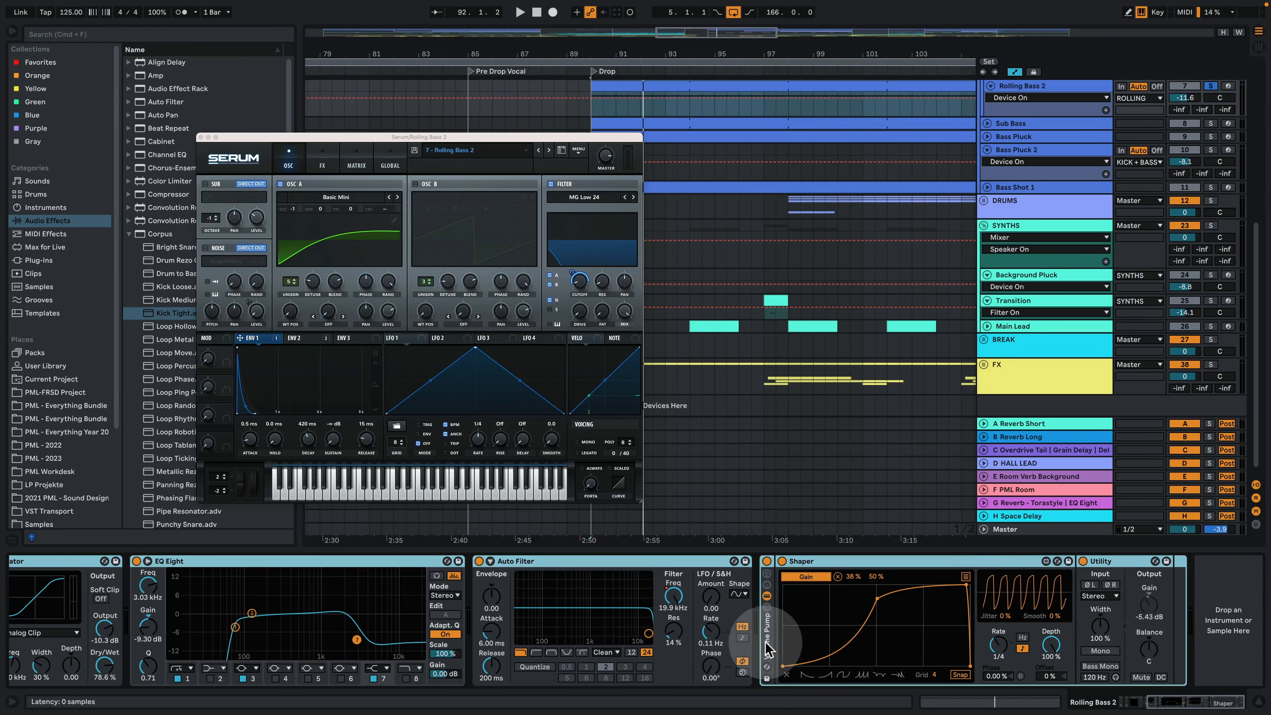
key(0)
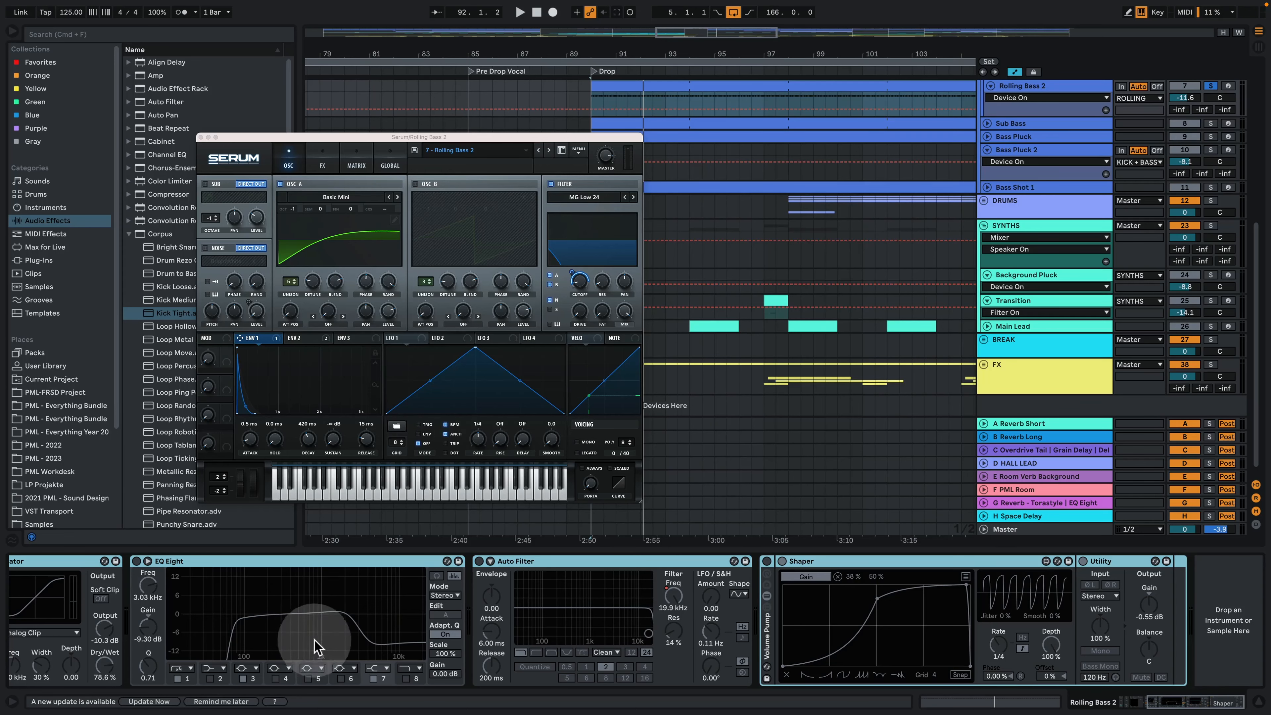
scroll(1181, 681, left, 7)
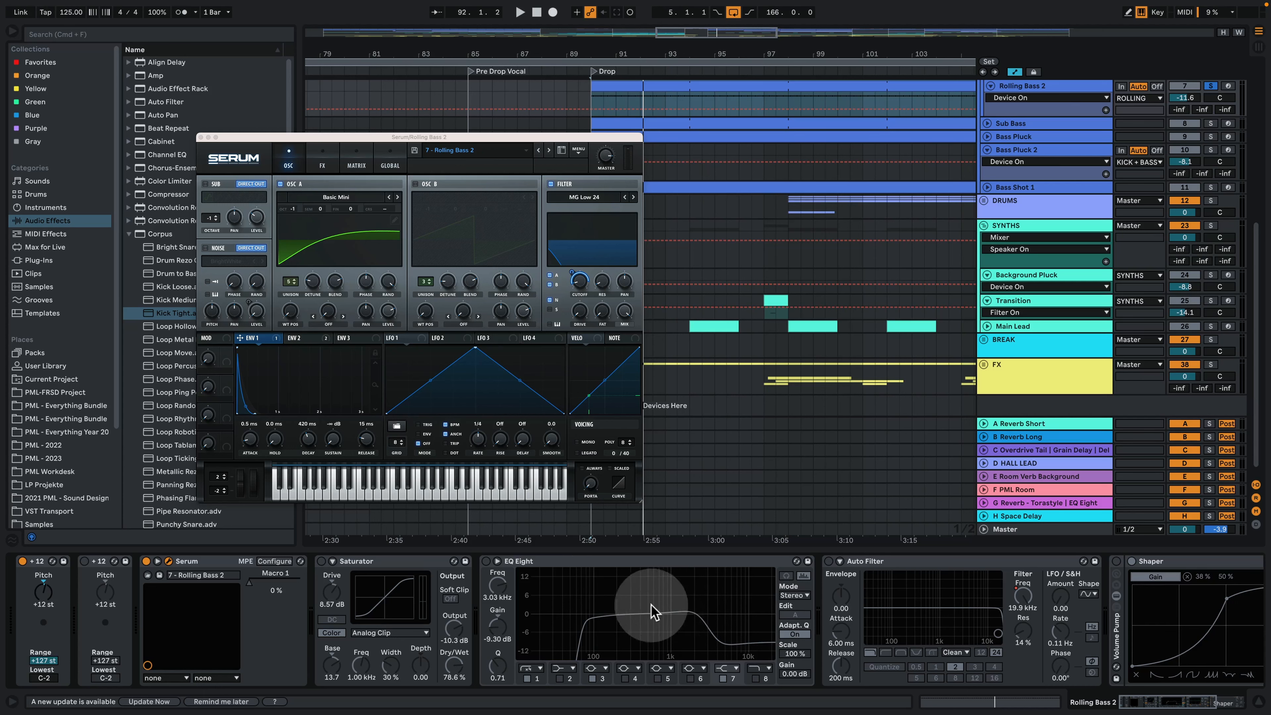
Step: Play the dry Rolling Bass 2 and switch the Saturator on and off to compare its effect
key(space)
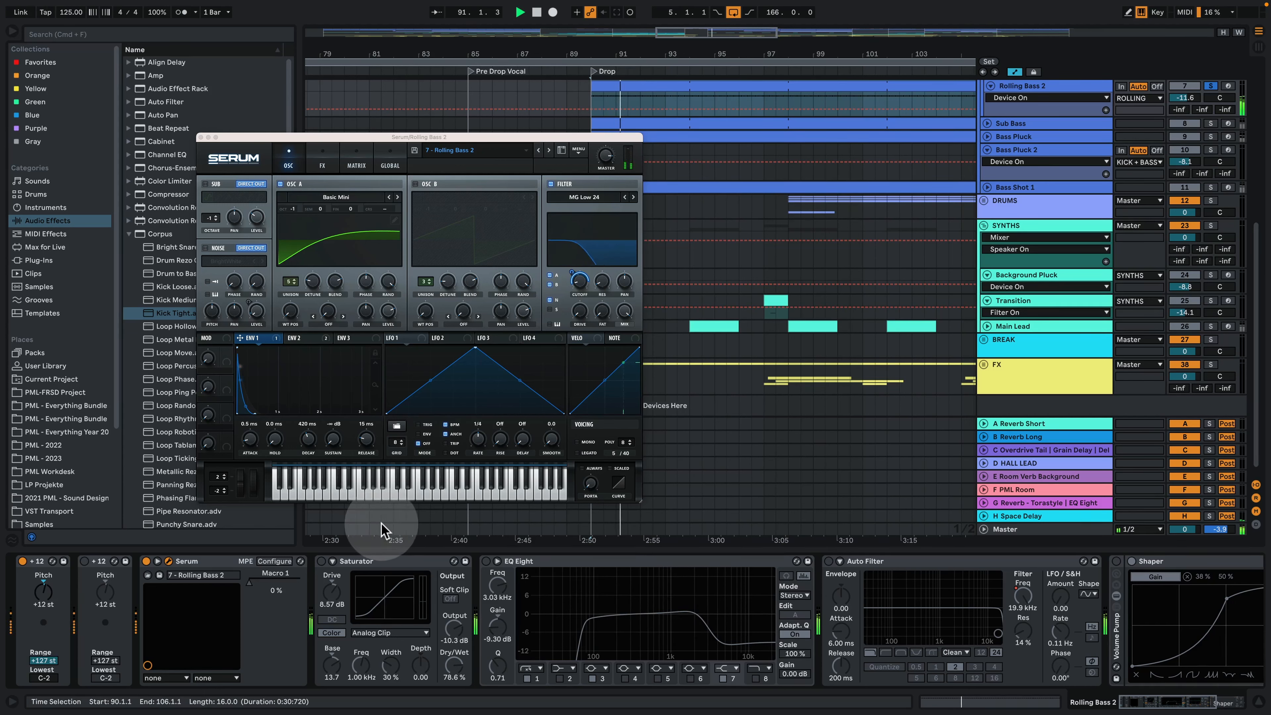
click(322, 561)
key(space)
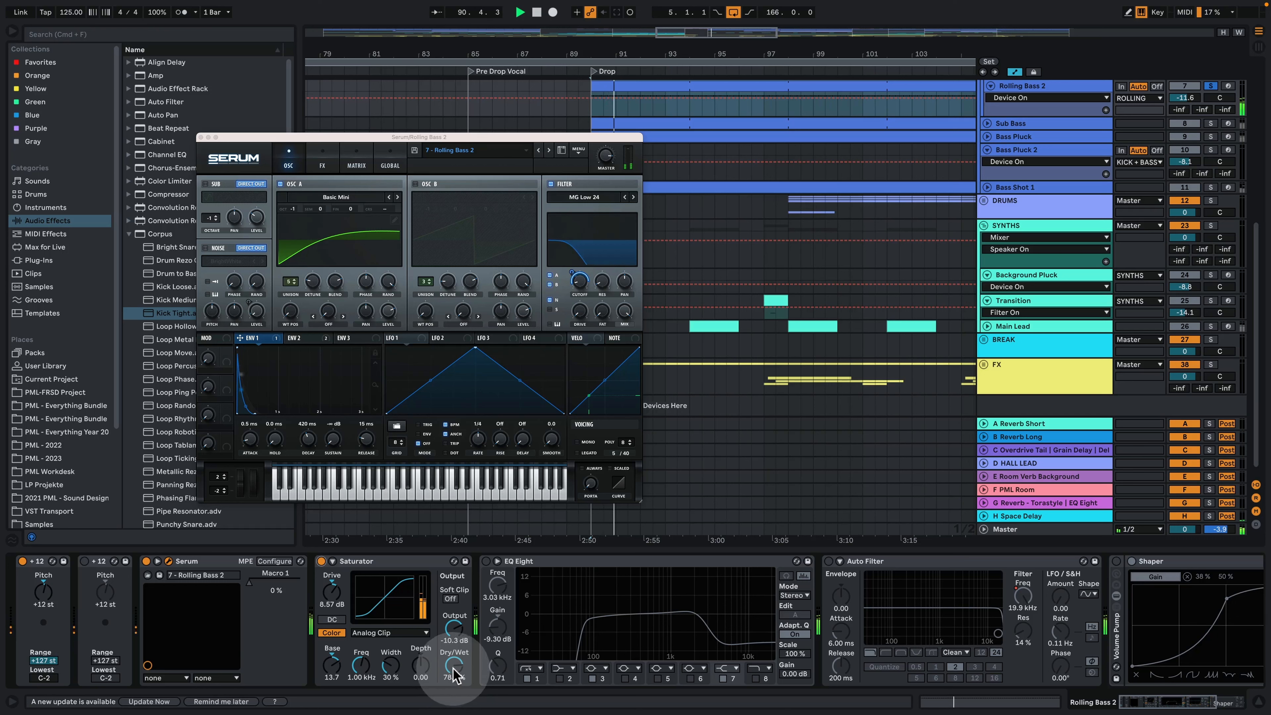
click(323, 561)
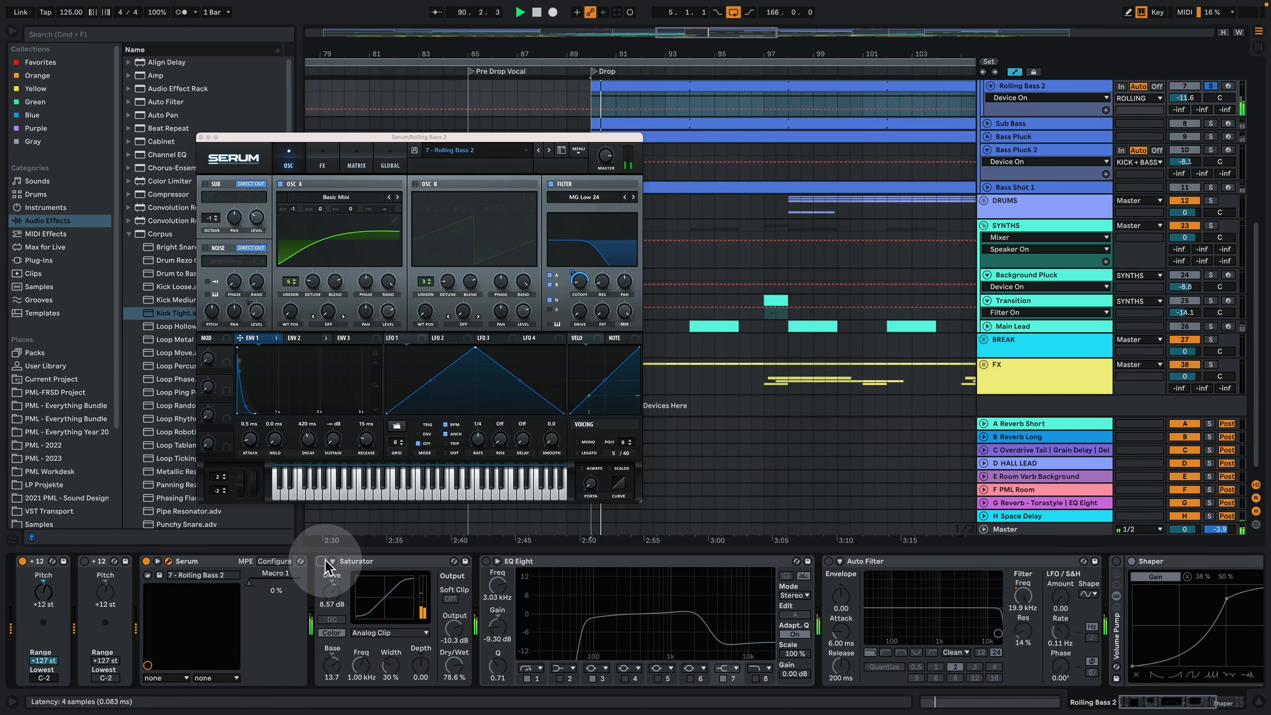
Step: Reactivate Rolling Bass 2's Saturator, comparing it with bypass and with its Drive temporarily raised to about 18.9 dB
click(321, 562)
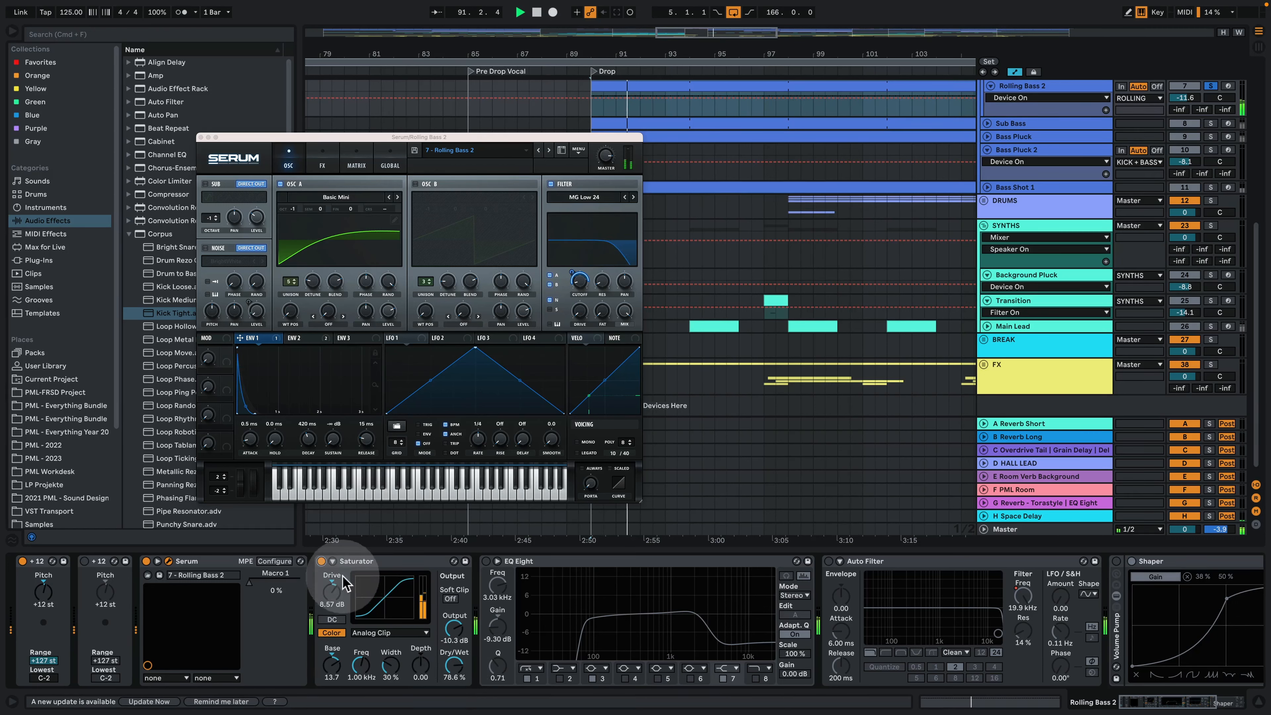
click(322, 561)
click(322, 561)
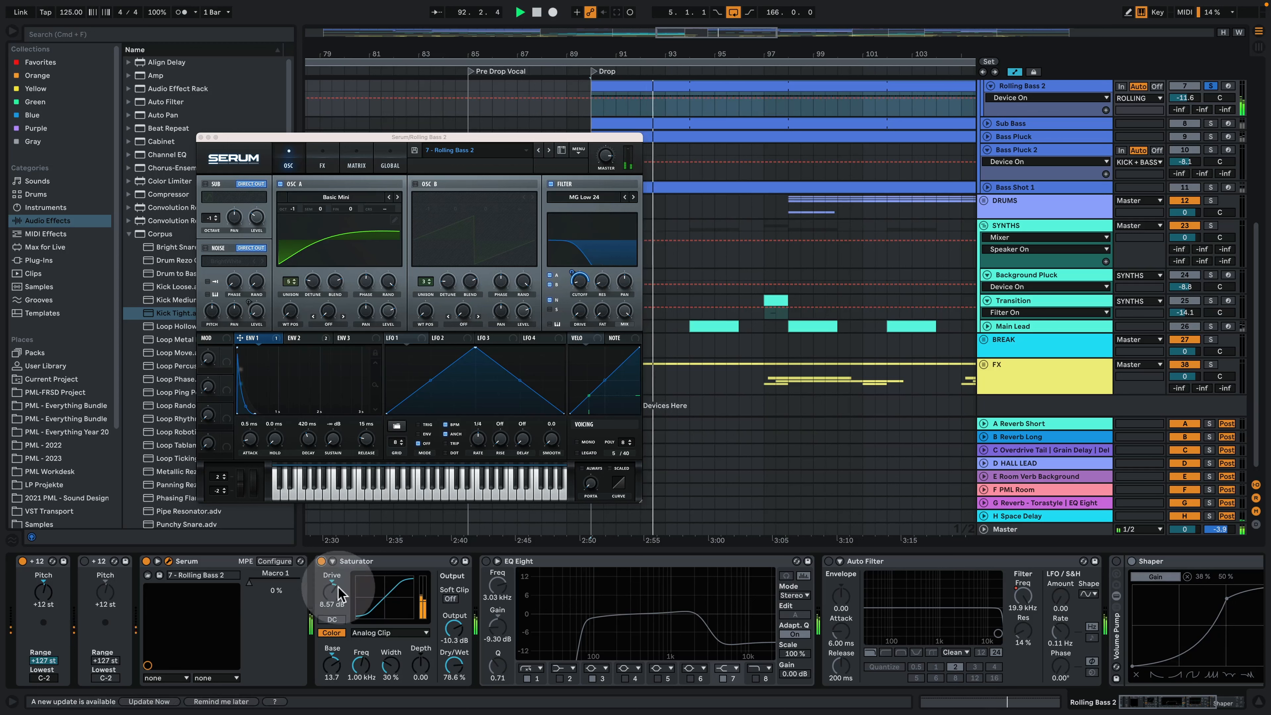
mouse_move(334, 590)
mouse_down()
mouse_move(335, 546)
mouse_move(335, 604)
mouse_move(334, 562)
mouse_move(335, 576)
mouse_up()
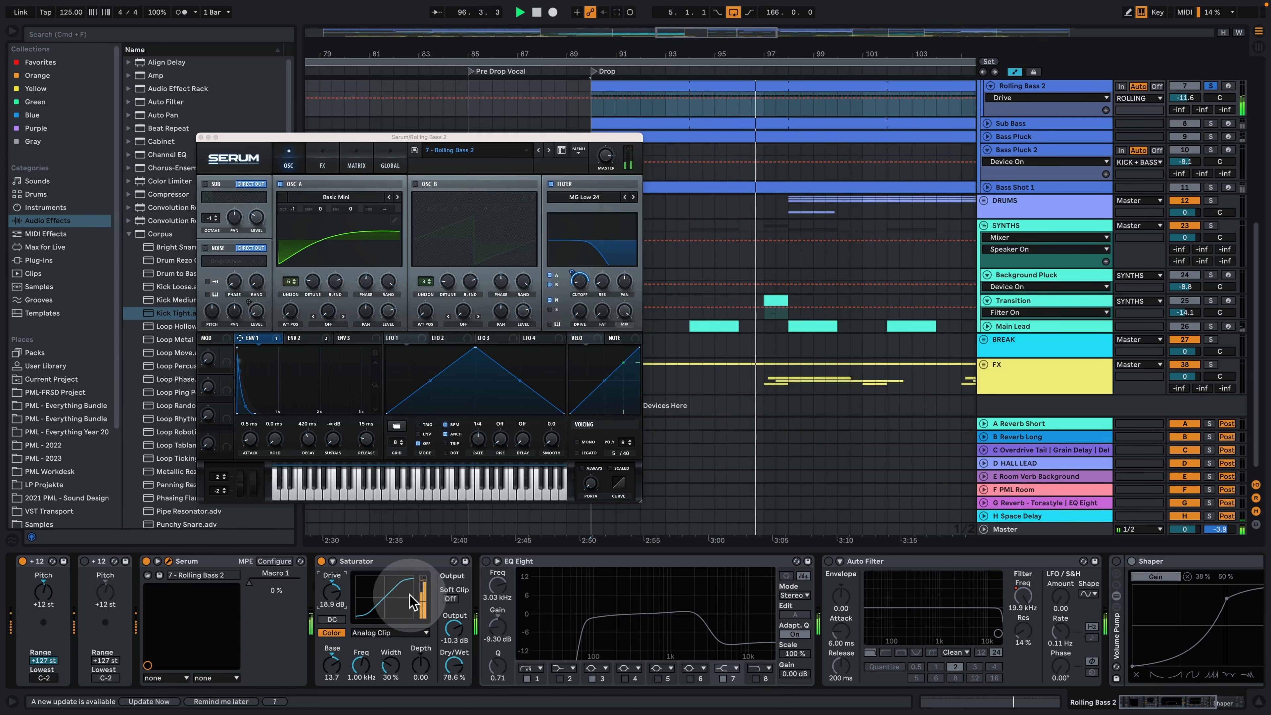
click(322, 561)
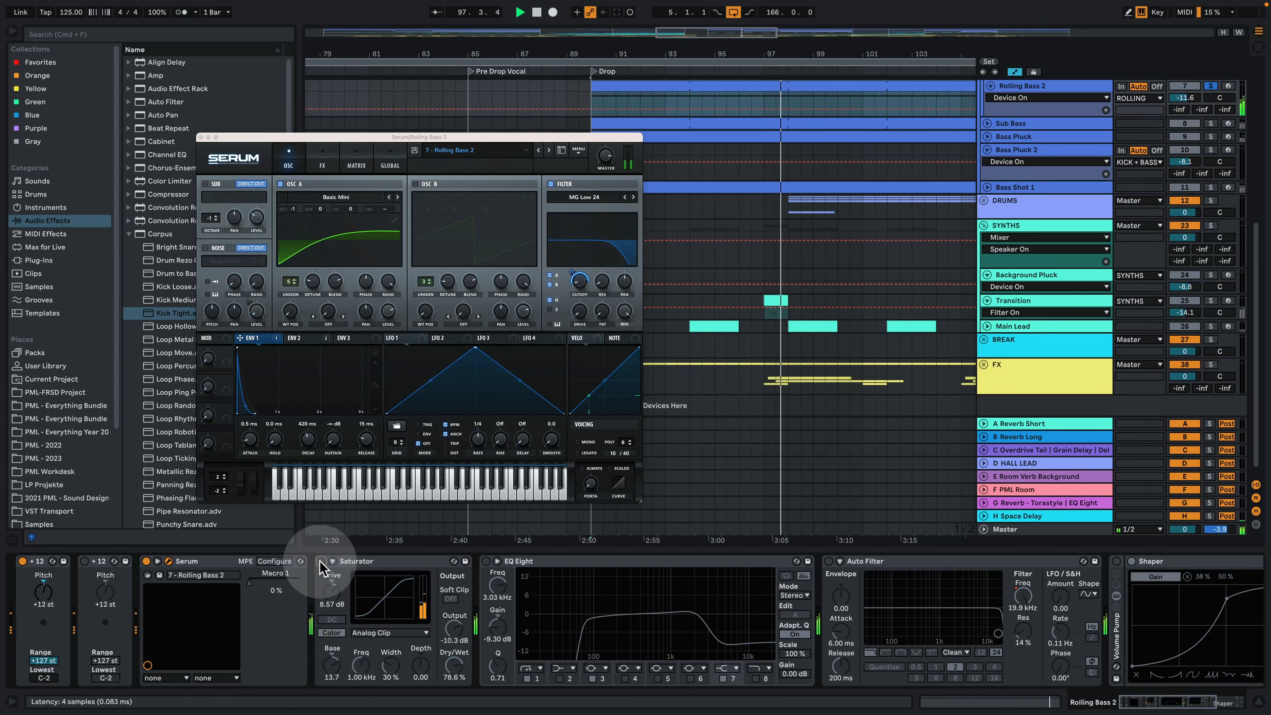
click(322, 561)
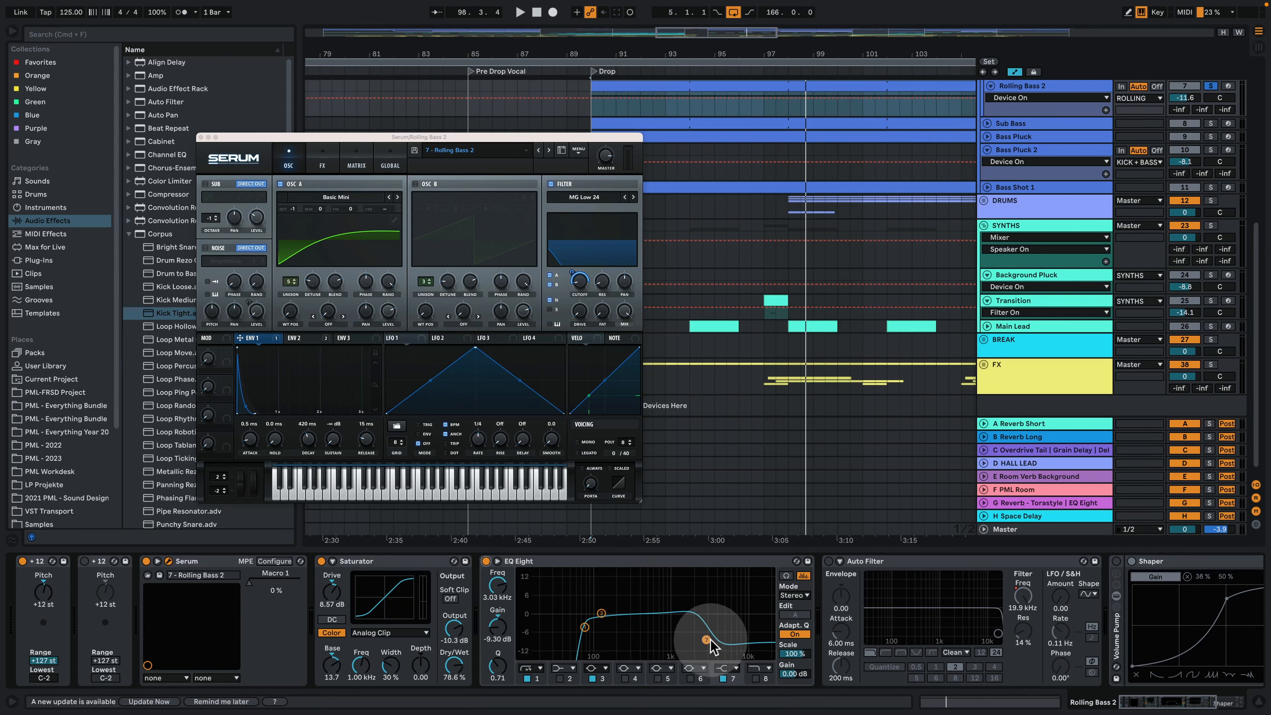
Step: Play Rolling Bass 2 and switch its EQ Eight off and on to compare the effect
key(space)
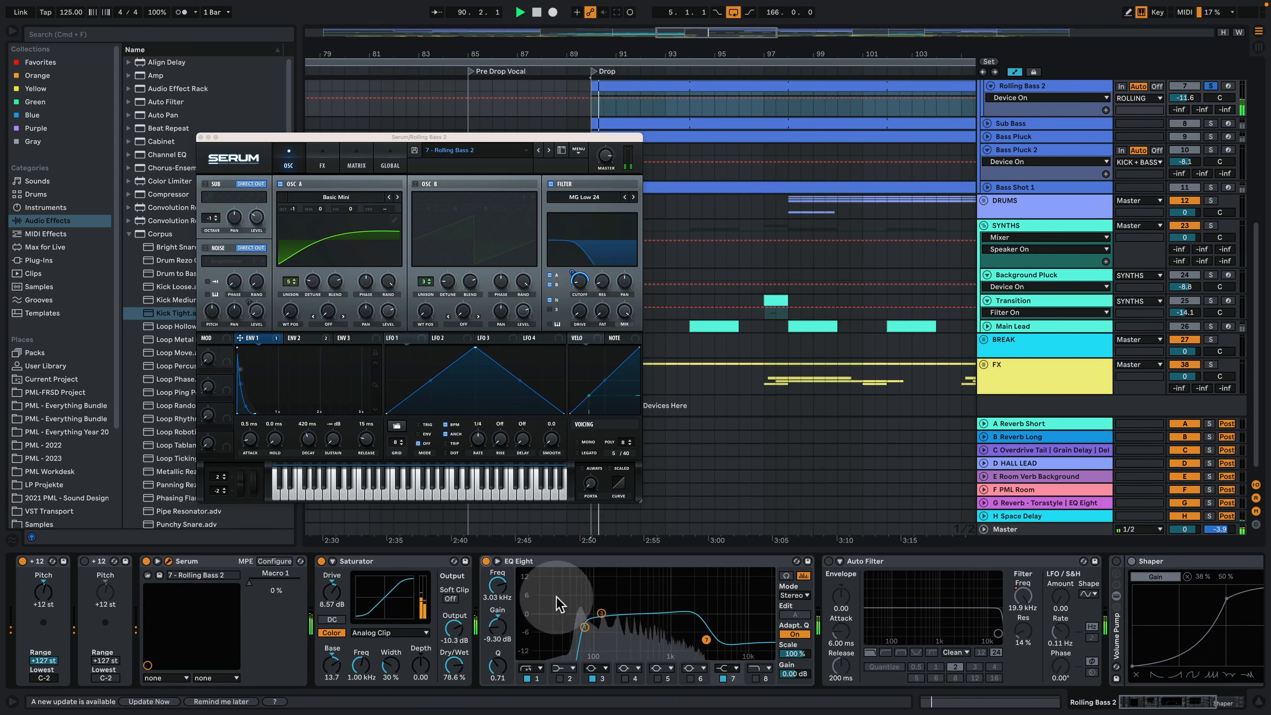
click(486, 561)
click(486, 562)
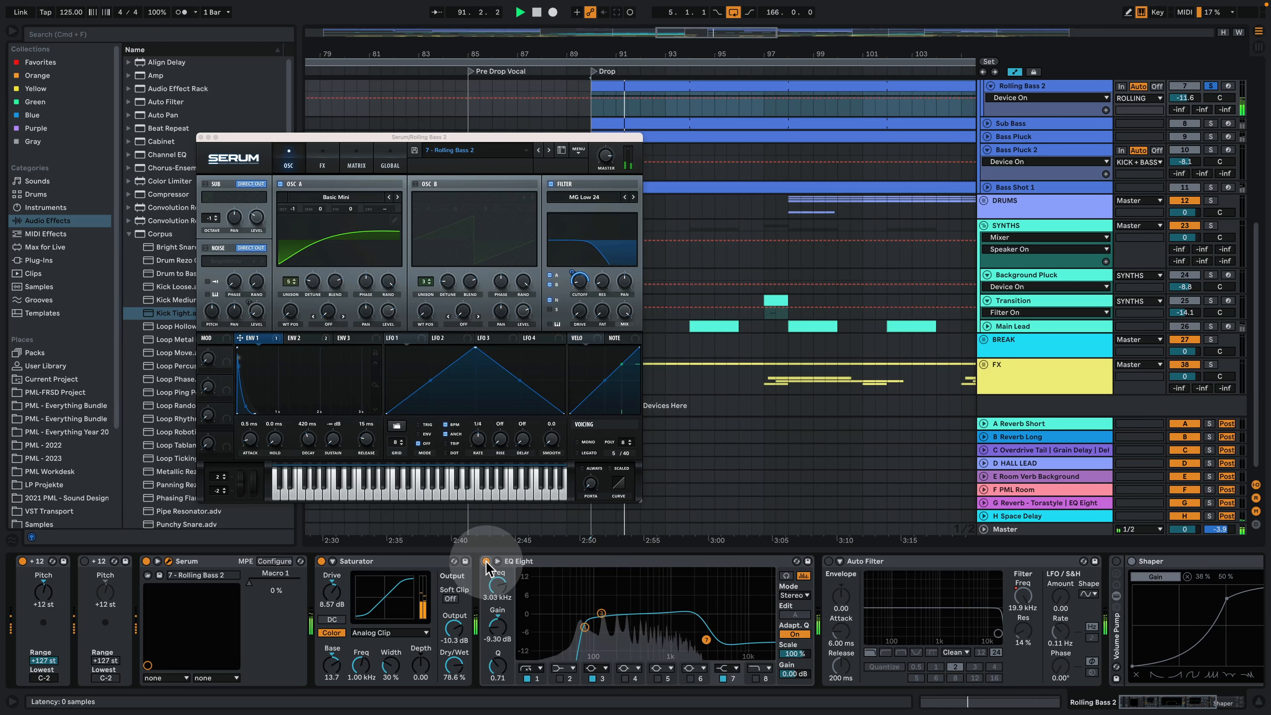
key(space)
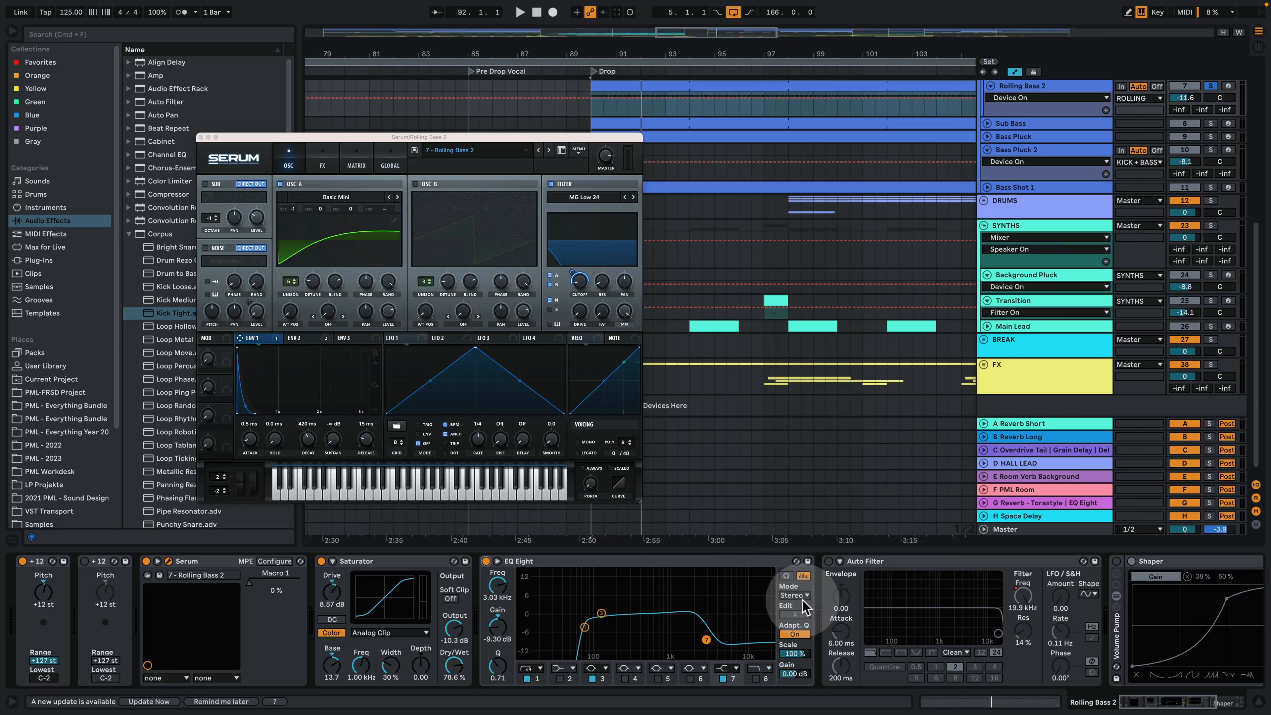
Step: Activate Rolling Bass 2's Auto Filter and briefly audition the track through it
drag(1149, 703, 1174, 704)
click(497, 562)
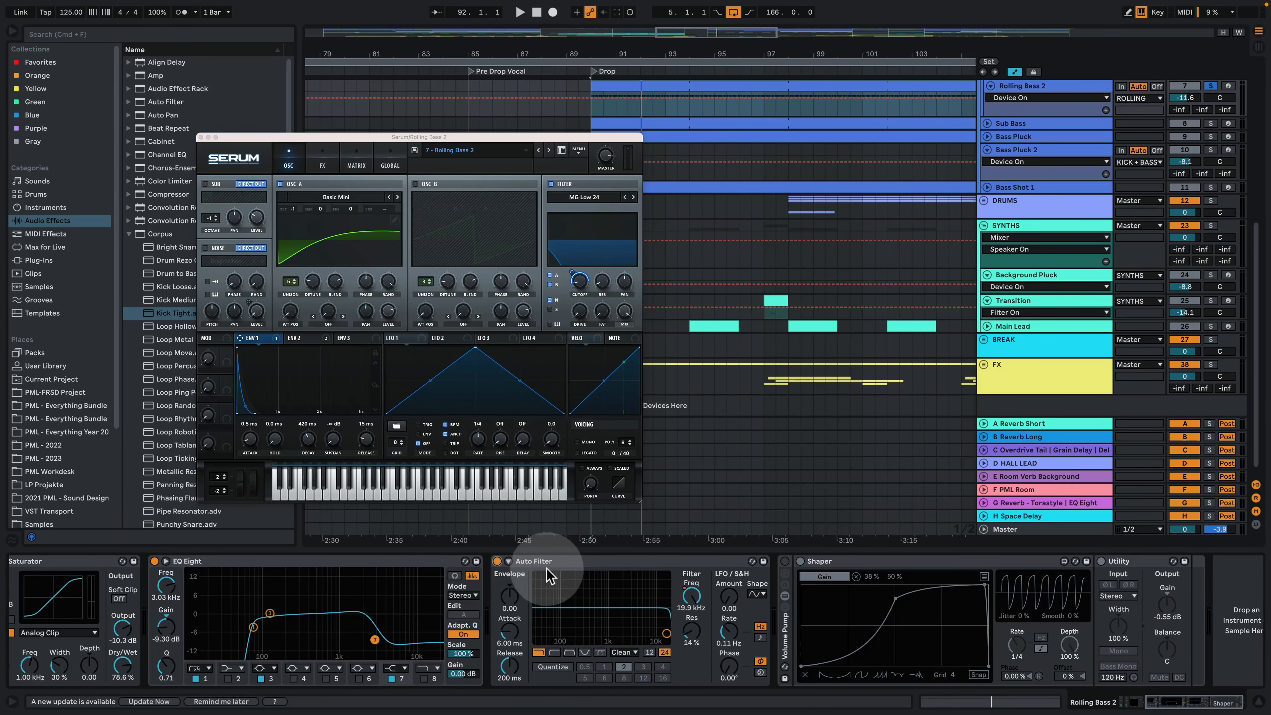
key(space)
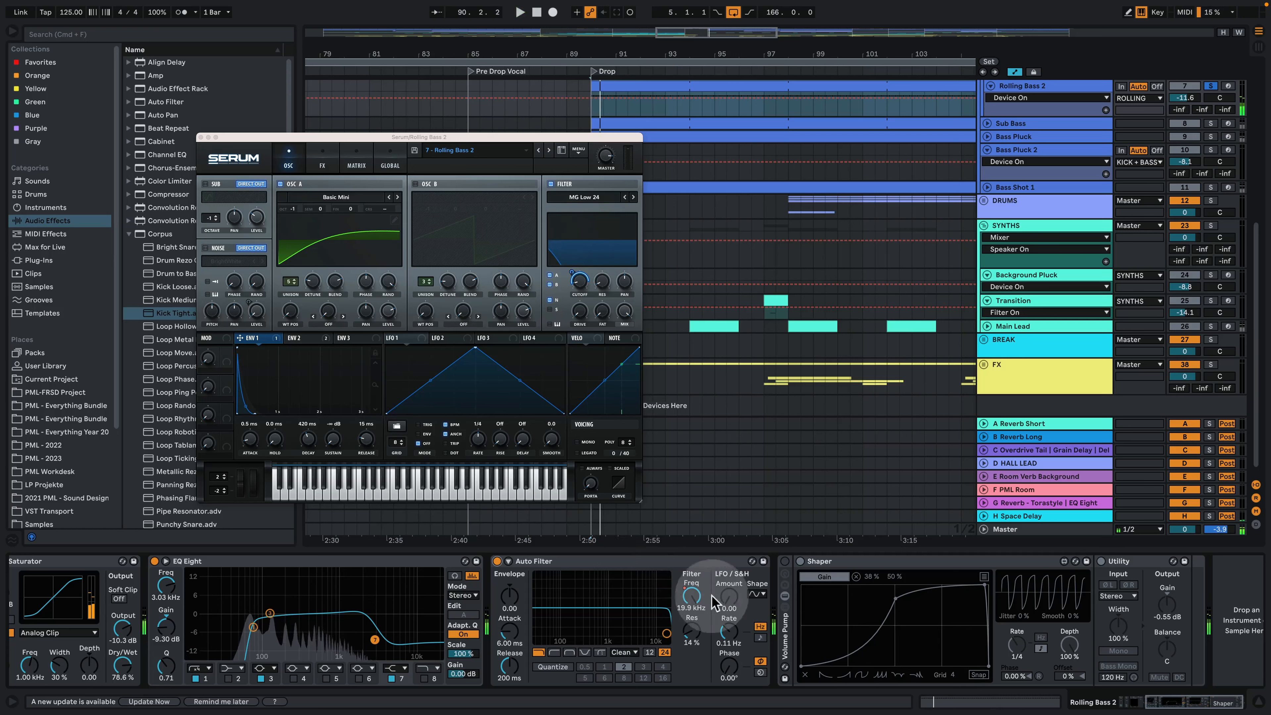
key(space)
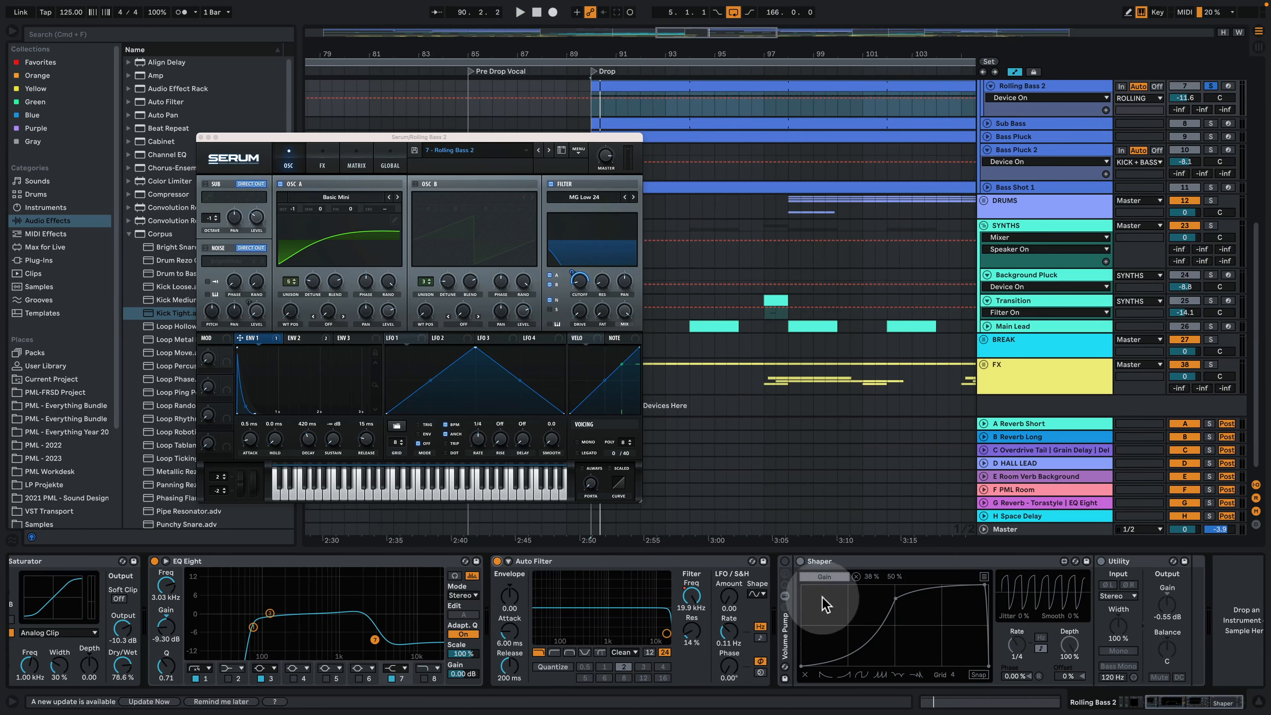
Step: Activate Rolling Bass 2's Volume Pump rack, play the pumping sound and close the Serum window
click(786, 561)
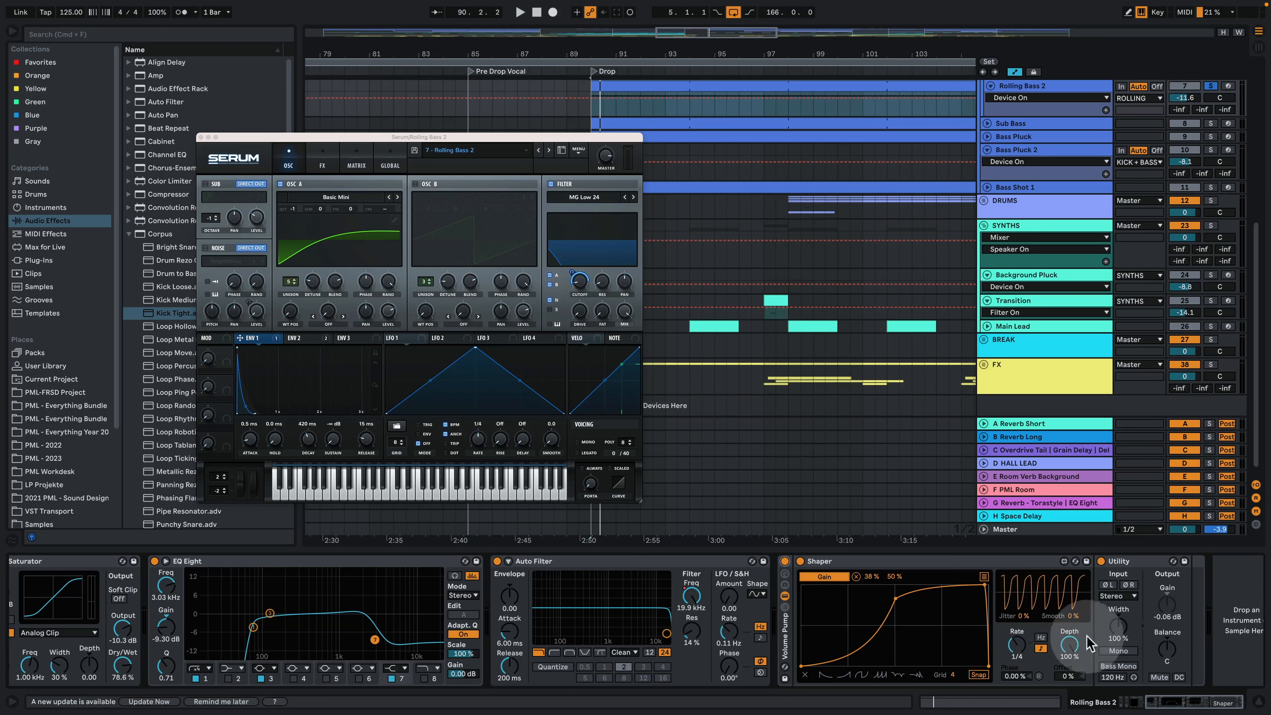
key(space)
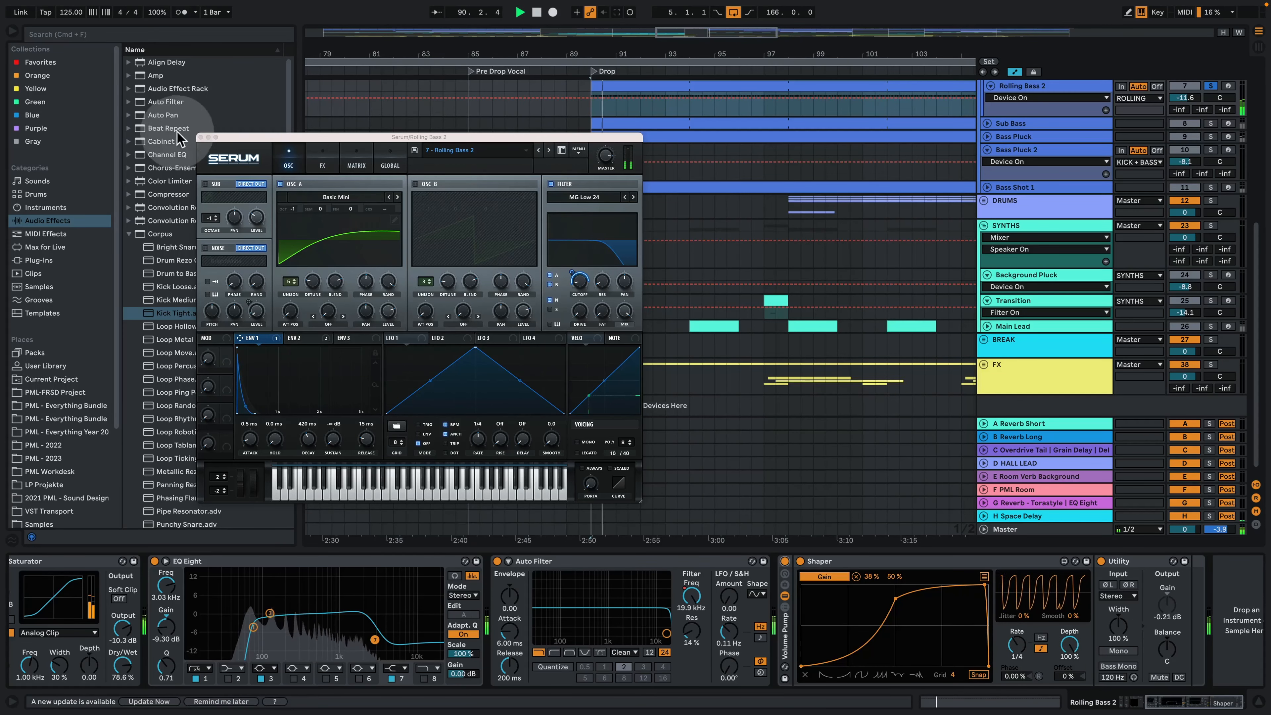
click(200, 137)
Step: Solo Rolling Bass 1 together with Rolling Bass 2 and audition both layers
scroll(316, 160, up, 5)
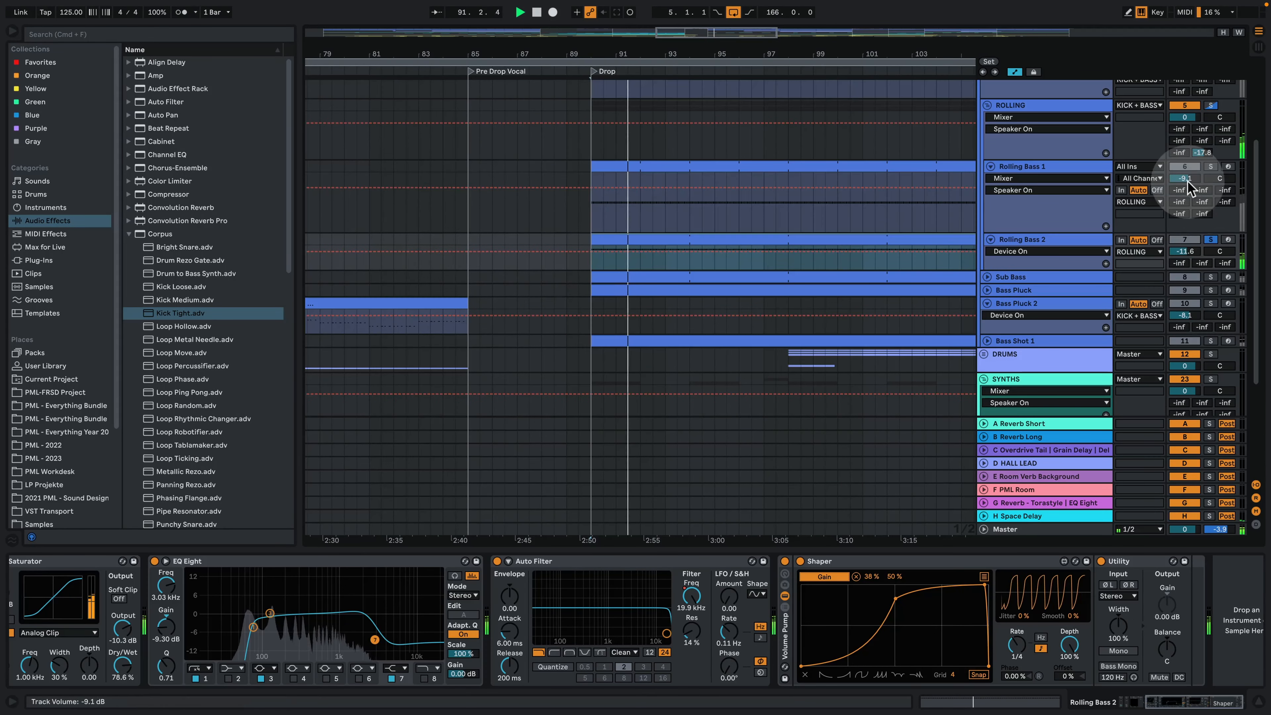
click(1211, 166)
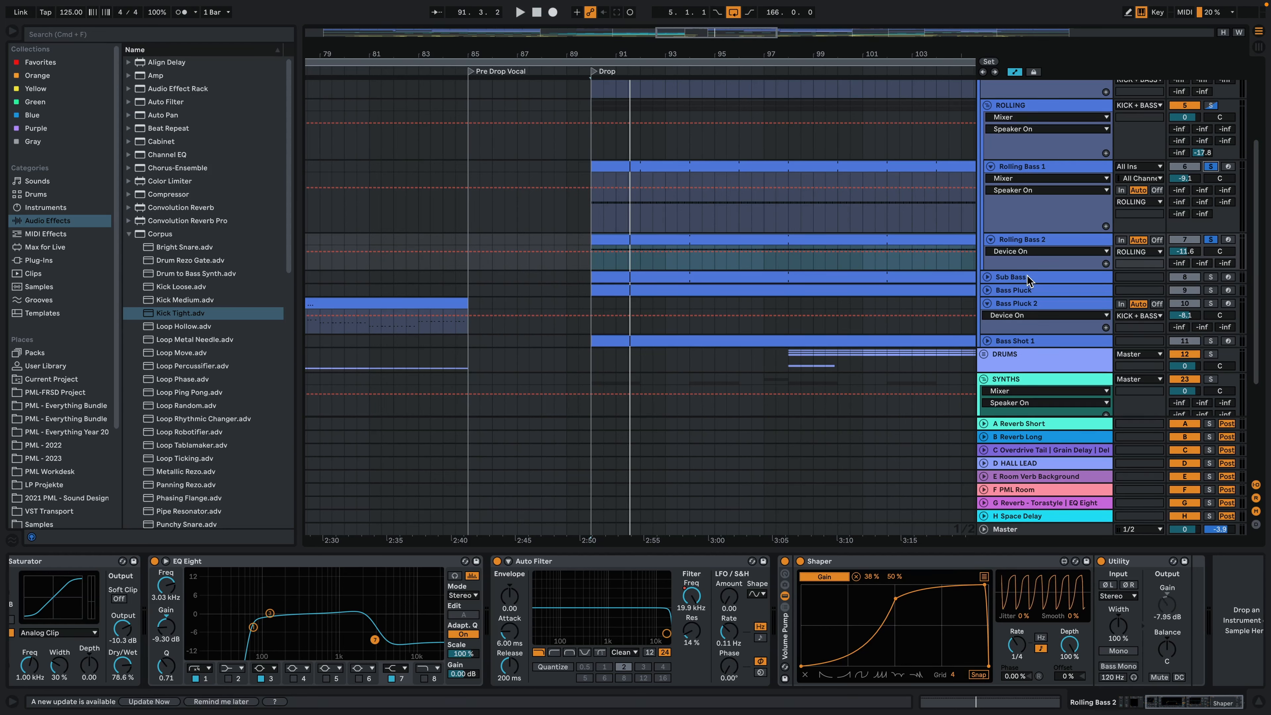
key(space)
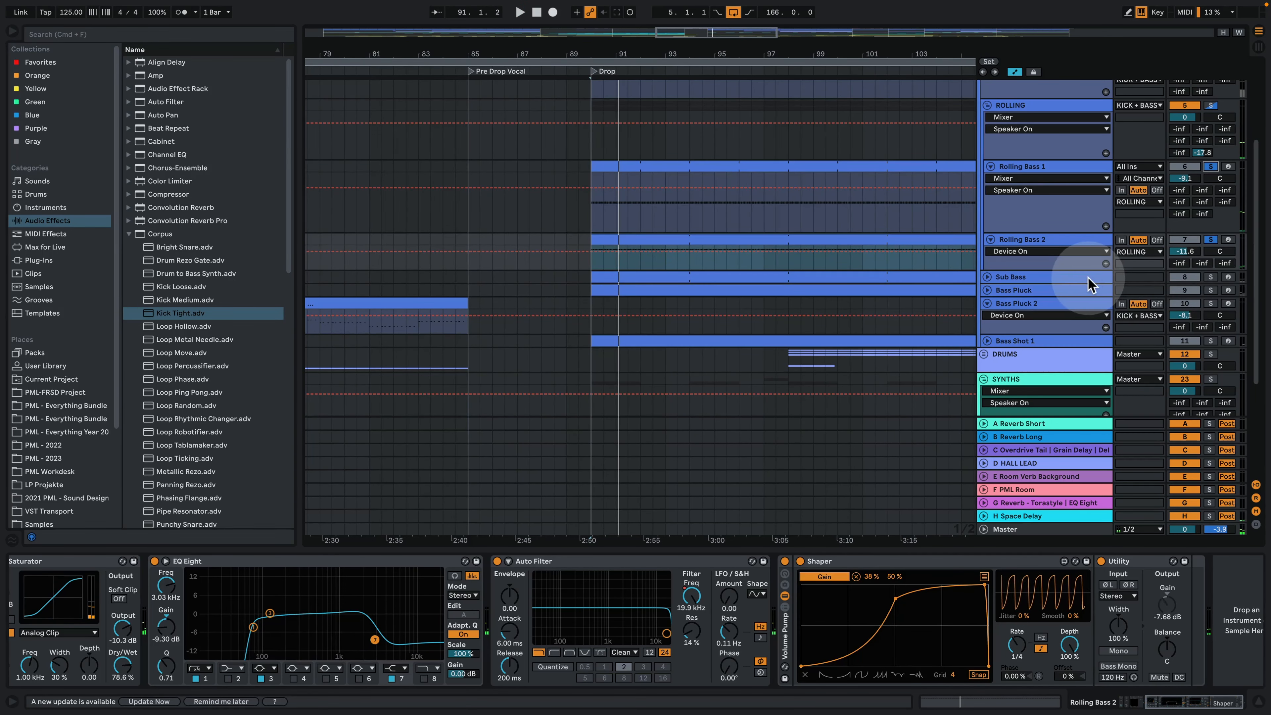
Step: Select the Sub Bass track, solo it on its own and play it from the drop
scroll(1038, 307, up, 3)
click(1049, 399)
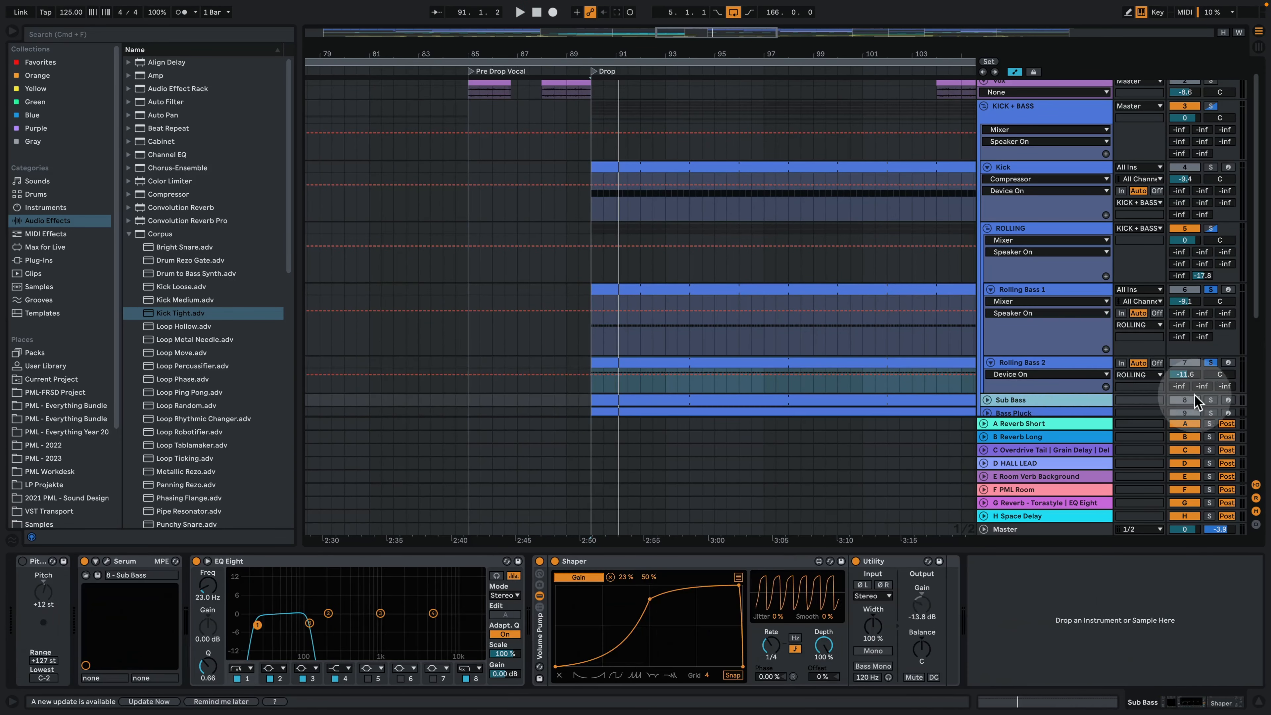
key(space)
scroll(930, 400, down, 2)
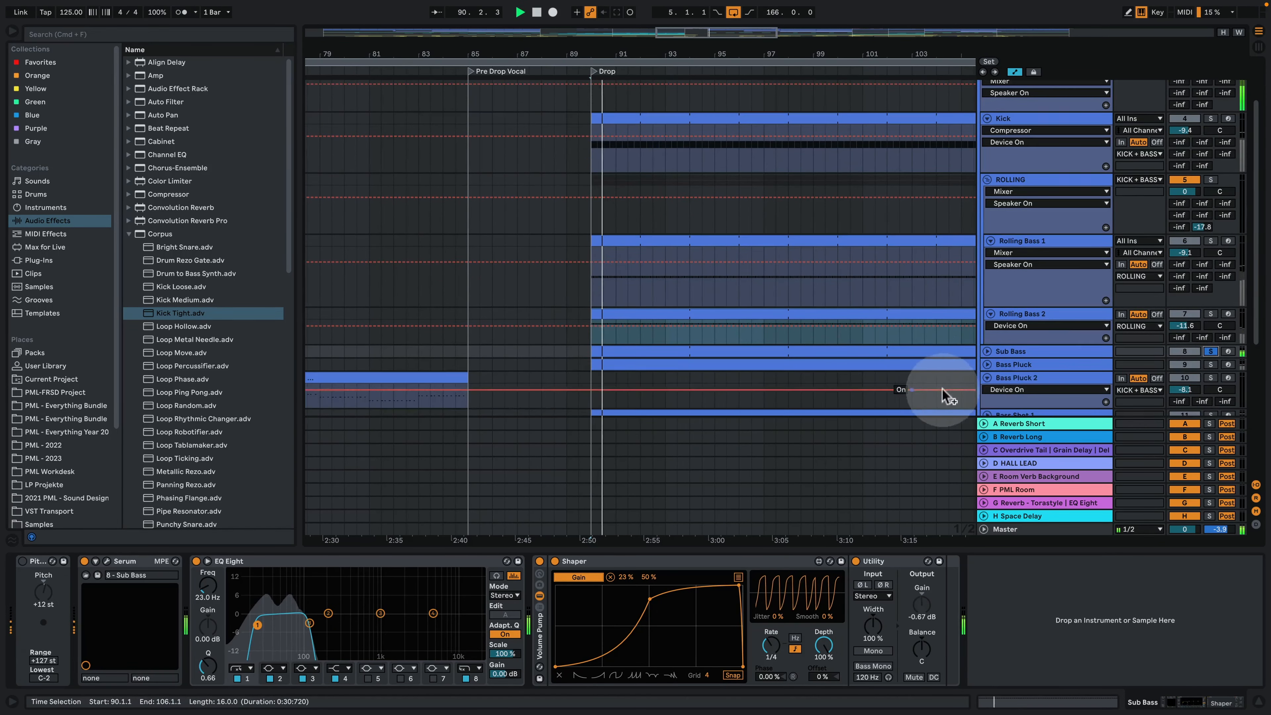
click(1039, 350)
key(space)
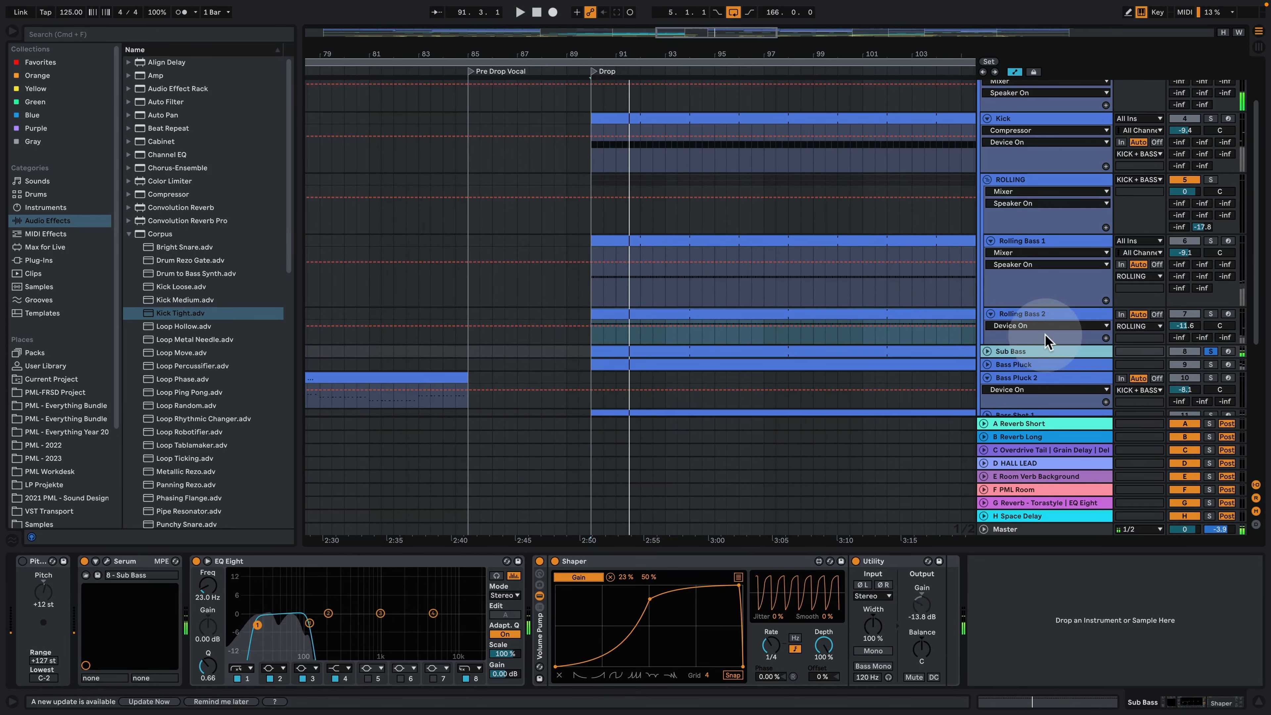
Step: Add the Kick to the solo and play it together with the Sub Bass
scroll(1000, 310, up, 3)
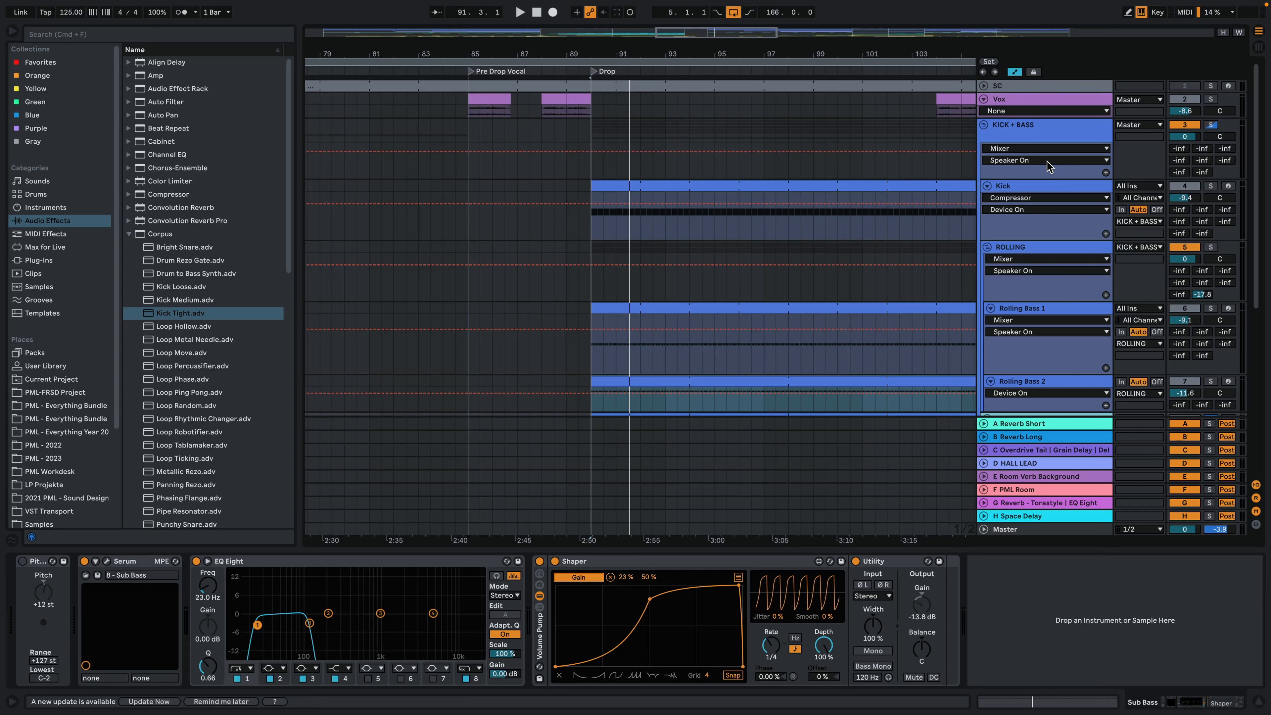
click(1211, 187)
key(space)
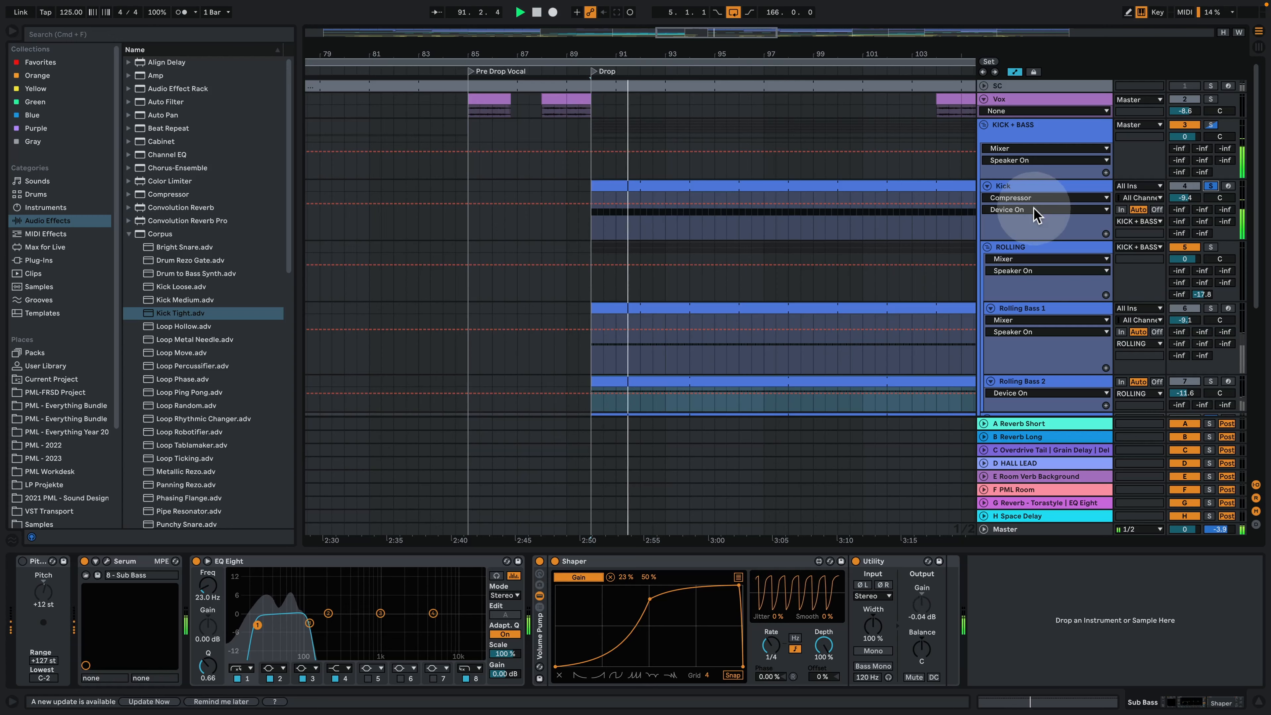
scroll(1030, 316, down, 3)
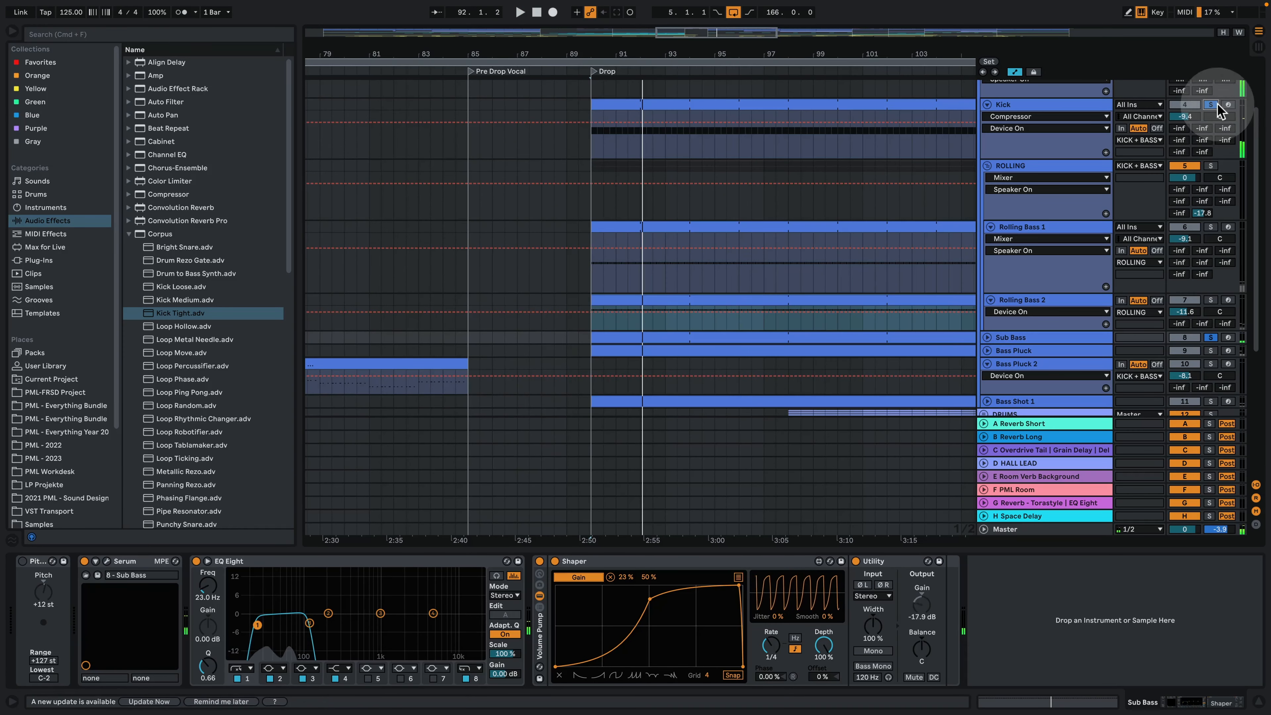
Step: Solo only the Sub Bass again and open its drop clip in the enlarged, zoomed-in note editor
scroll(1216, 281, down, 2)
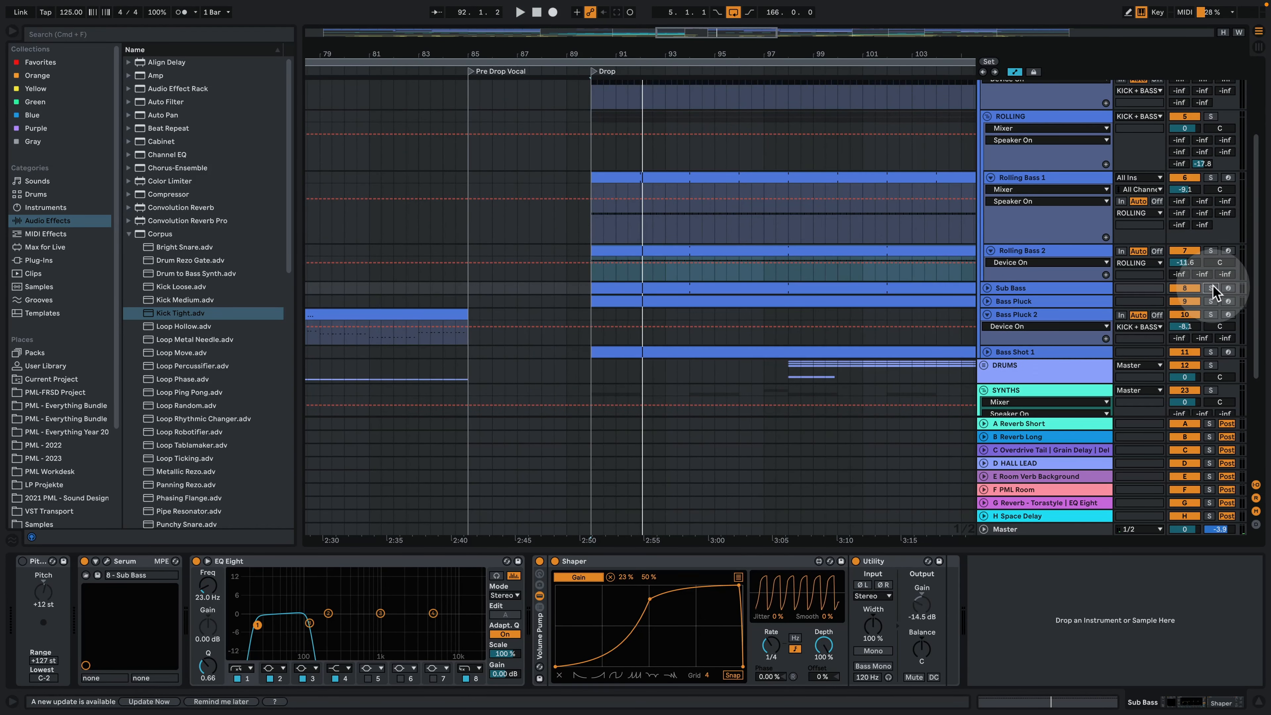
click(1211, 288)
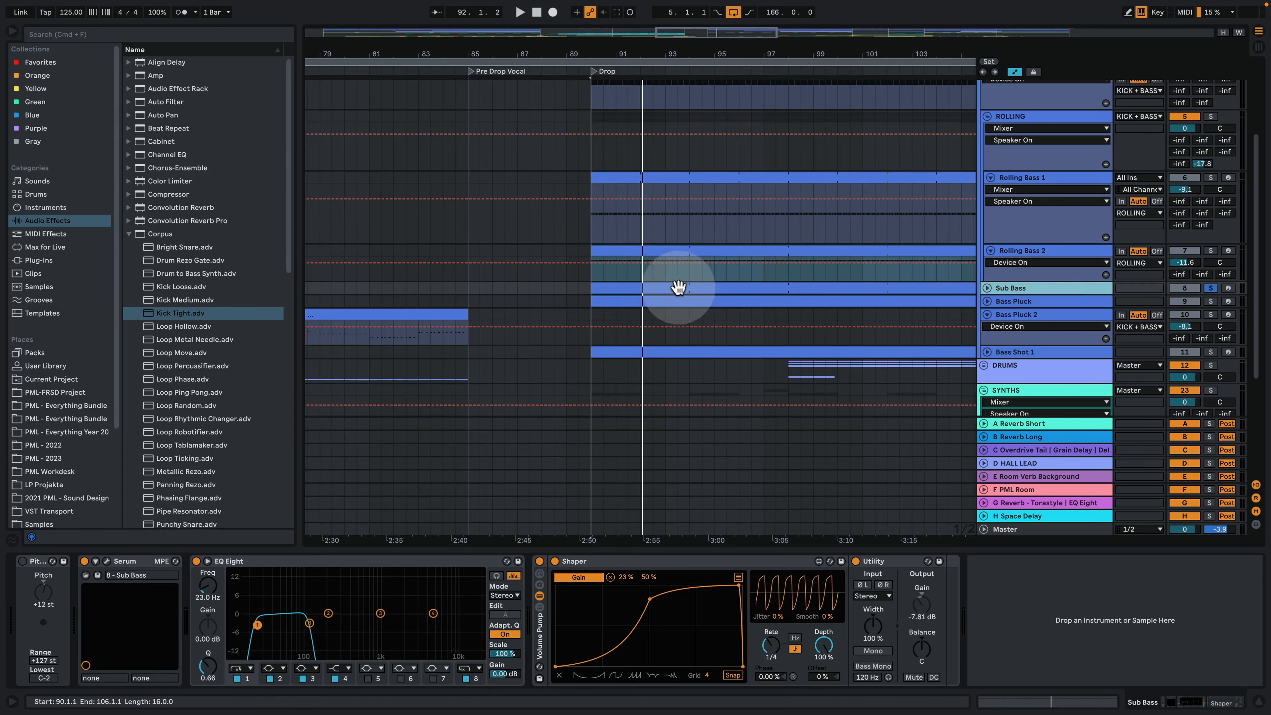
double_click(681, 289)
click(201, 65)
drag(219, 35, 219, 95)
Step: Try a fixed 1/8 grid in the Sub Bass clip, set it to 1/16 and play the notes to examine their velocities
right_click(340, 162)
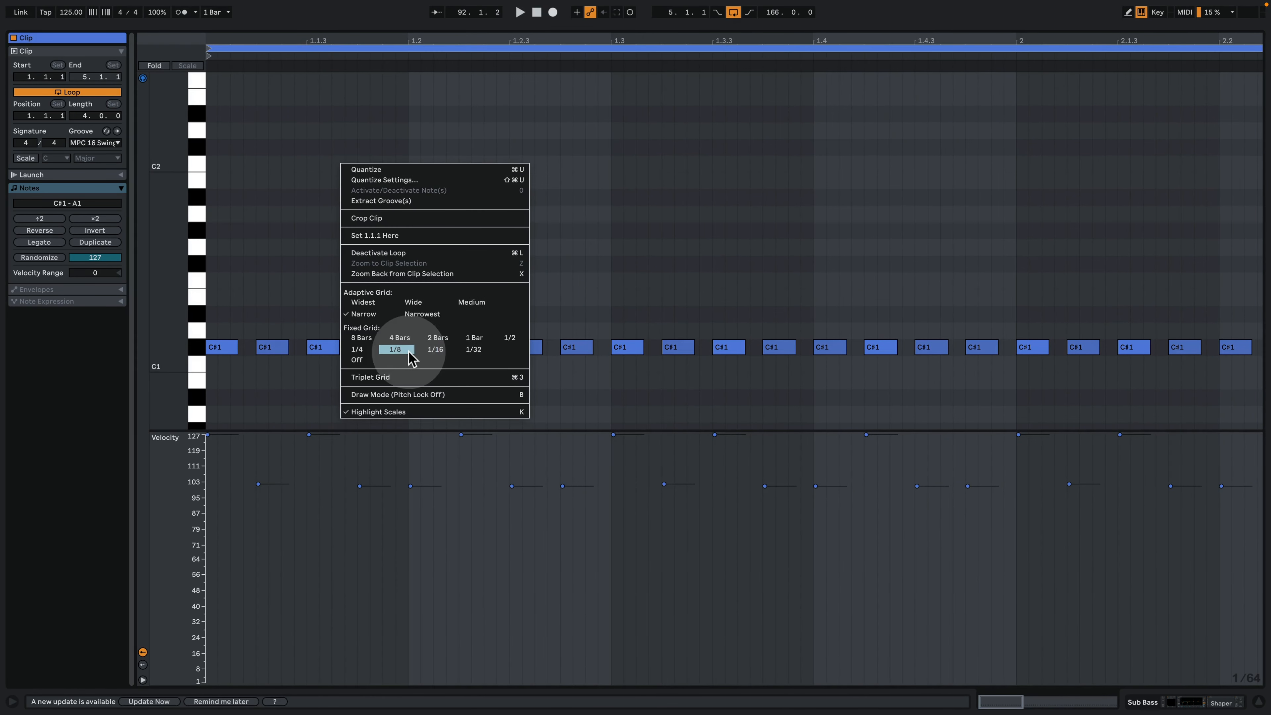
click(395, 349)
click(497, 232)
right_click(370, 241)
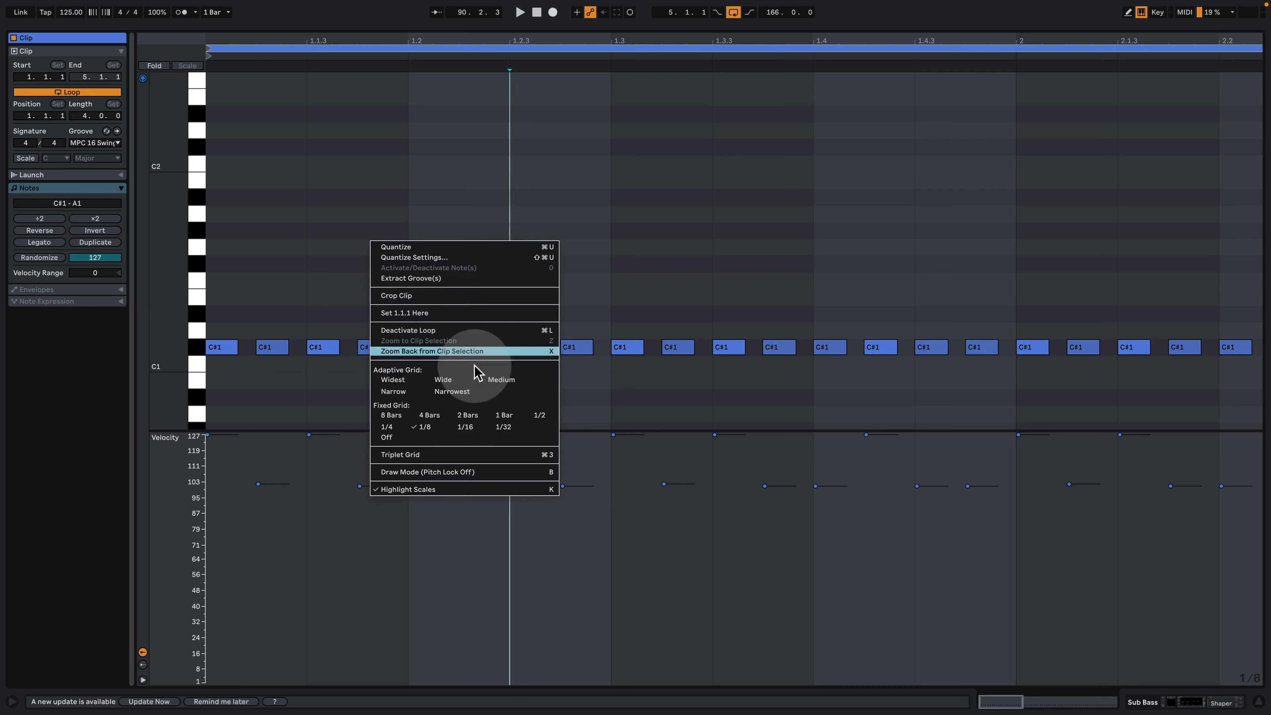
click(465, 426)
click(474, 173)
key(space)
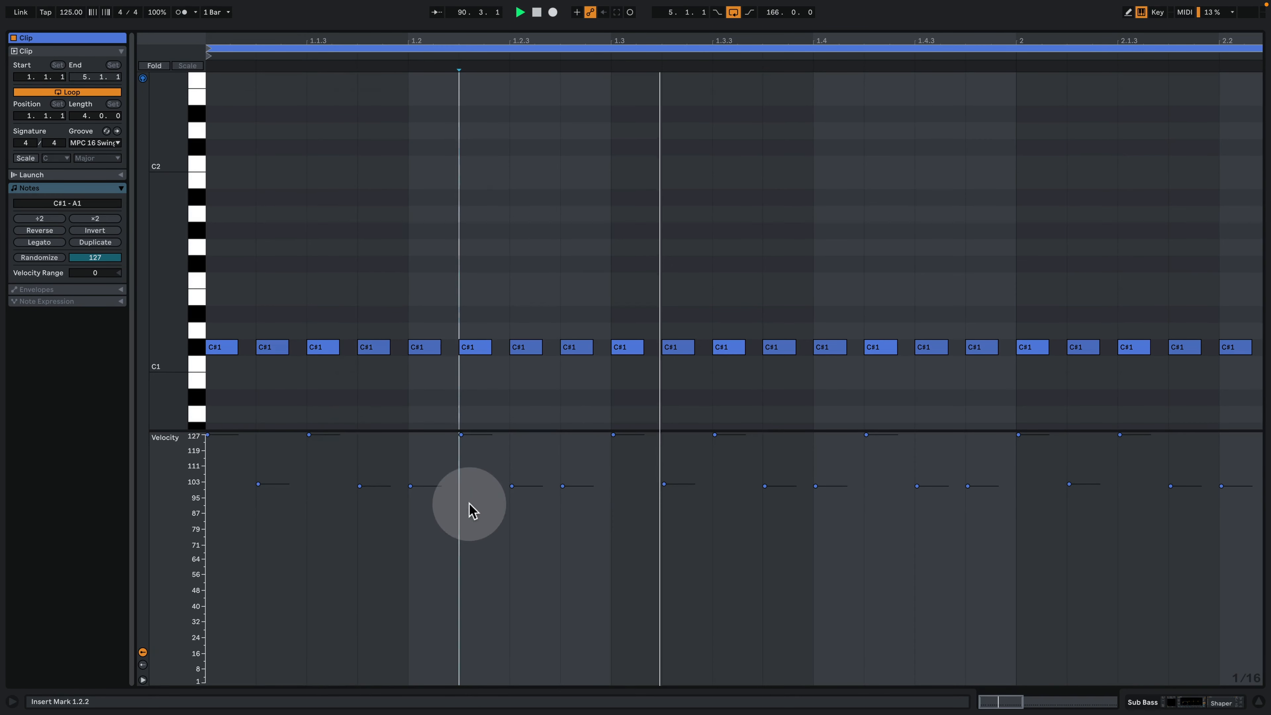
key(space)
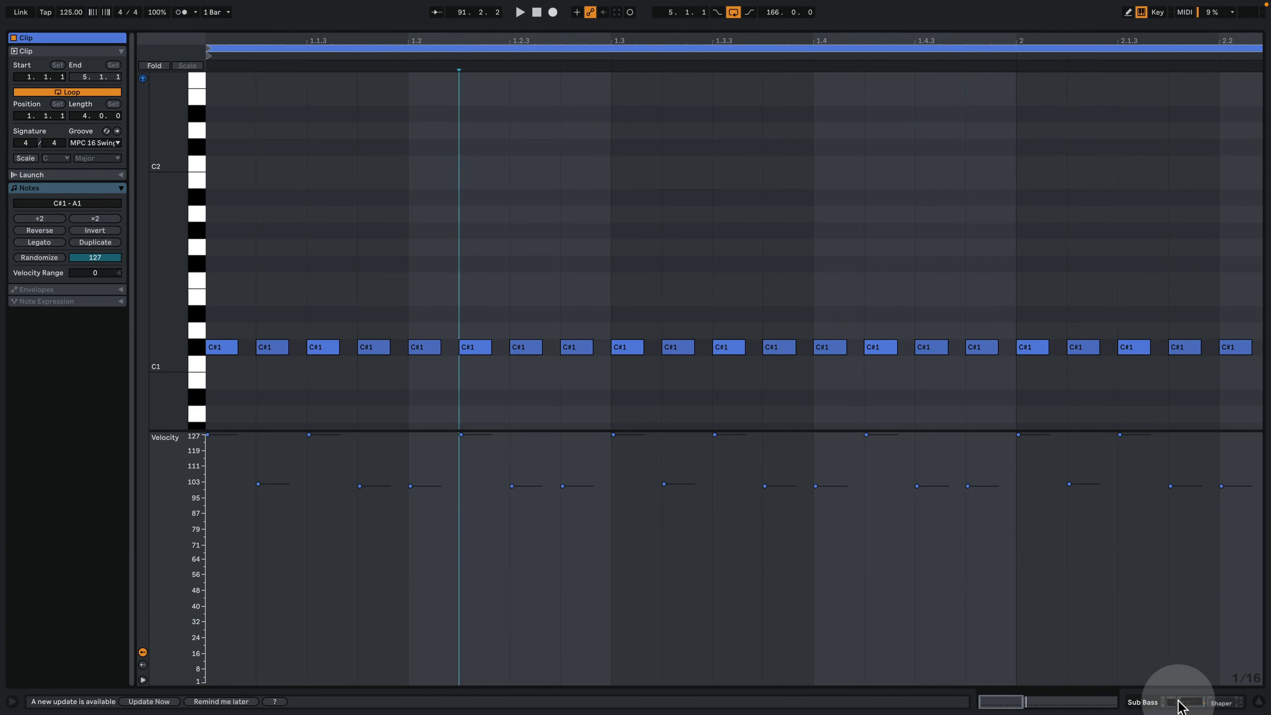
Step: Show Sub Bass's devices, compare the sound with the Volume Pump rack off and on, and inspect the EQ Eight's low-cut and high-cut bands
click(1177, 699)
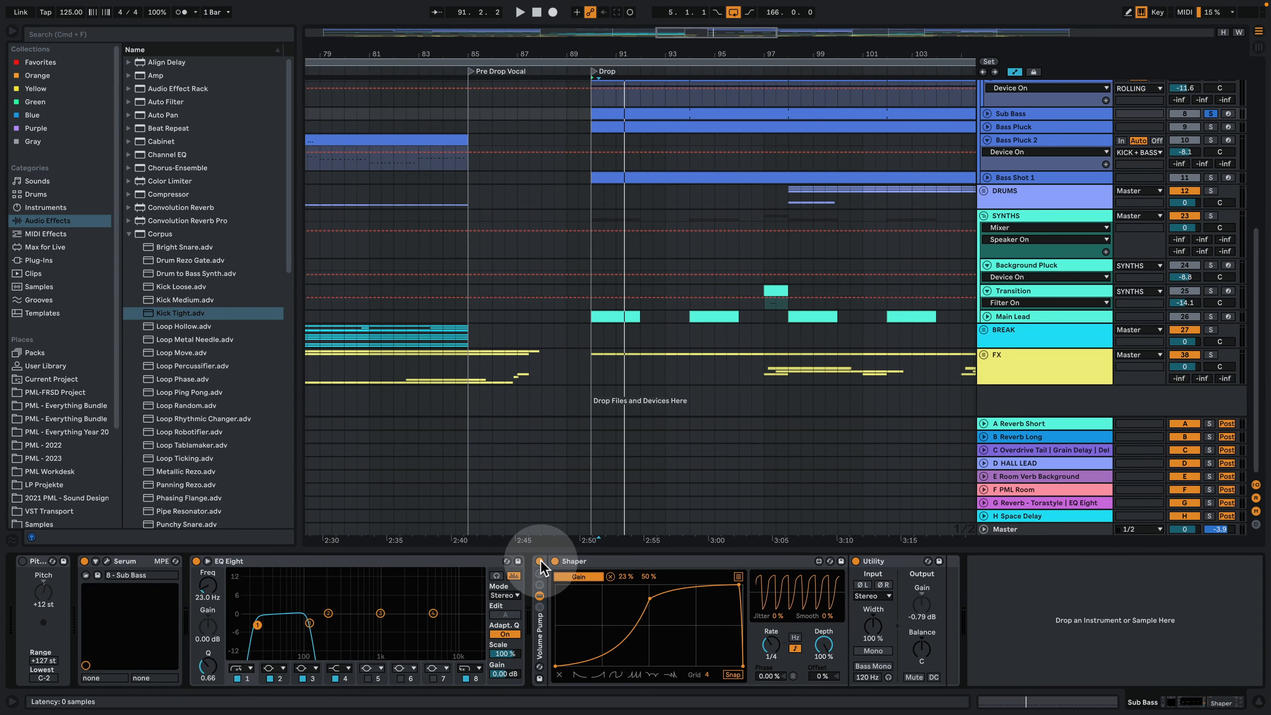
key(space)
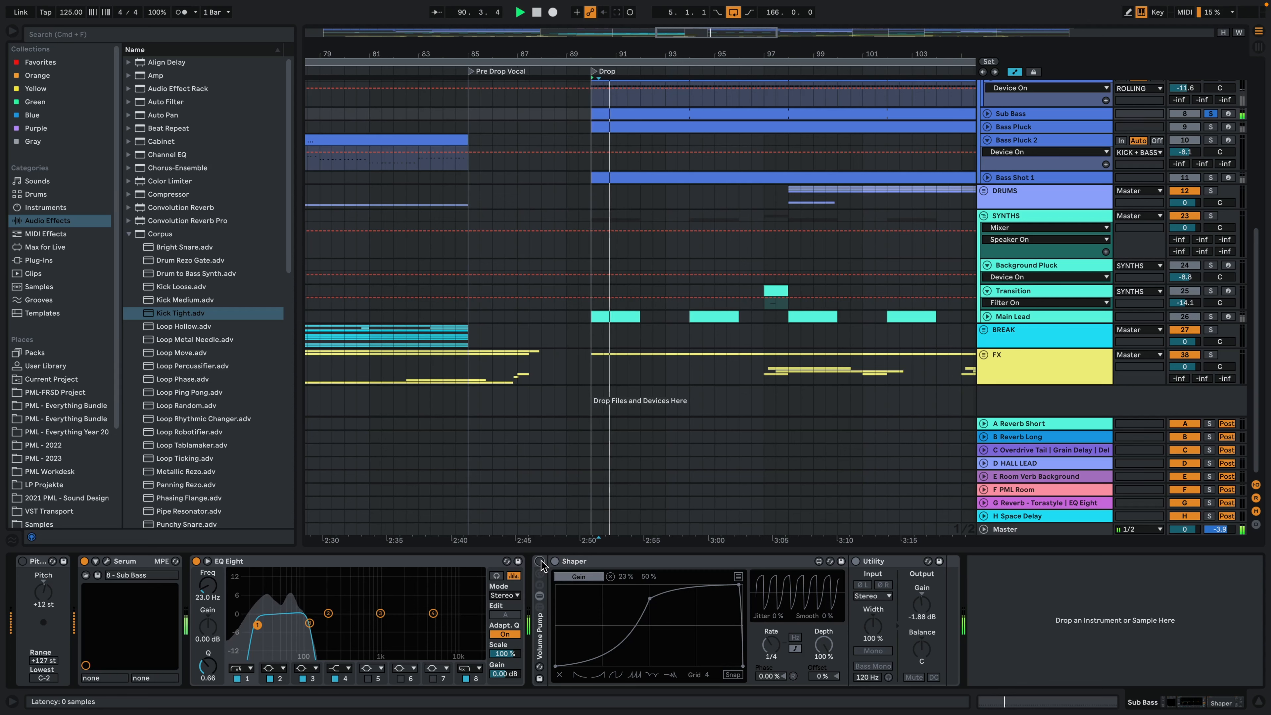
click(540, 561)
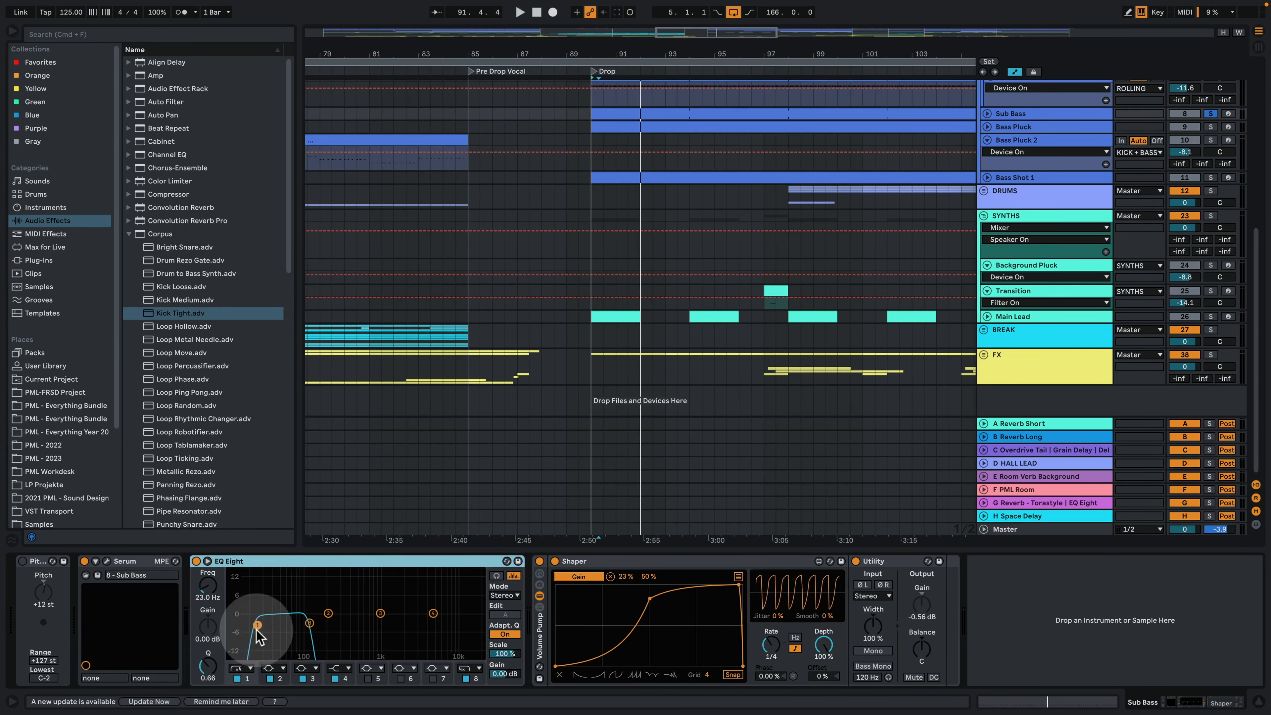
click(249, 669)
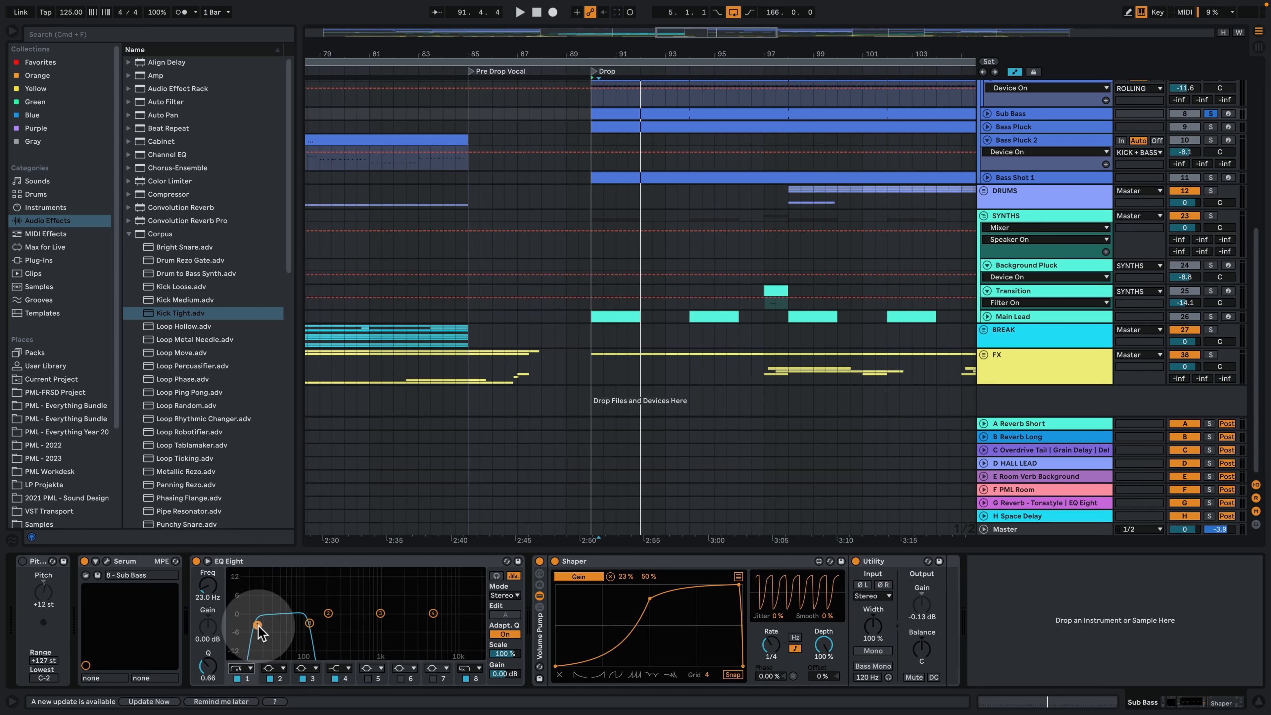
click(309, 623)
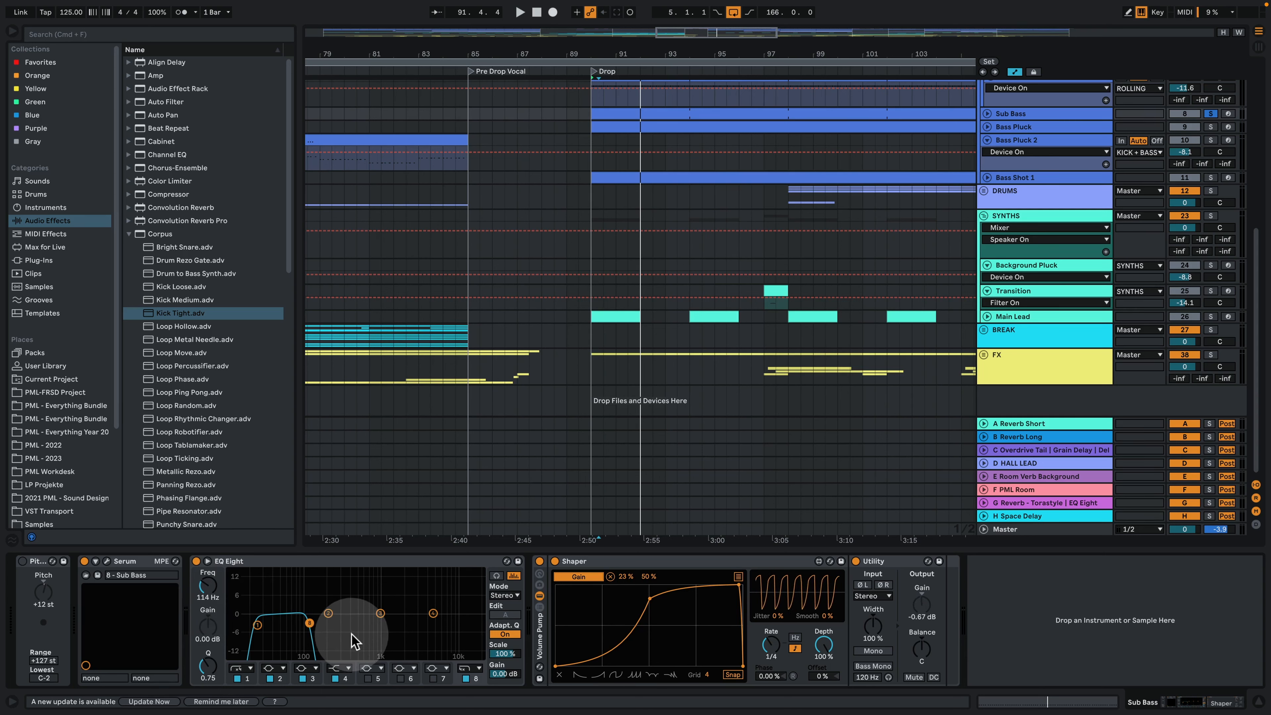
Step: Open Sub Bass's Serum patch and play it while examining its oscillators, Env 1 and filter
click(106, 561)
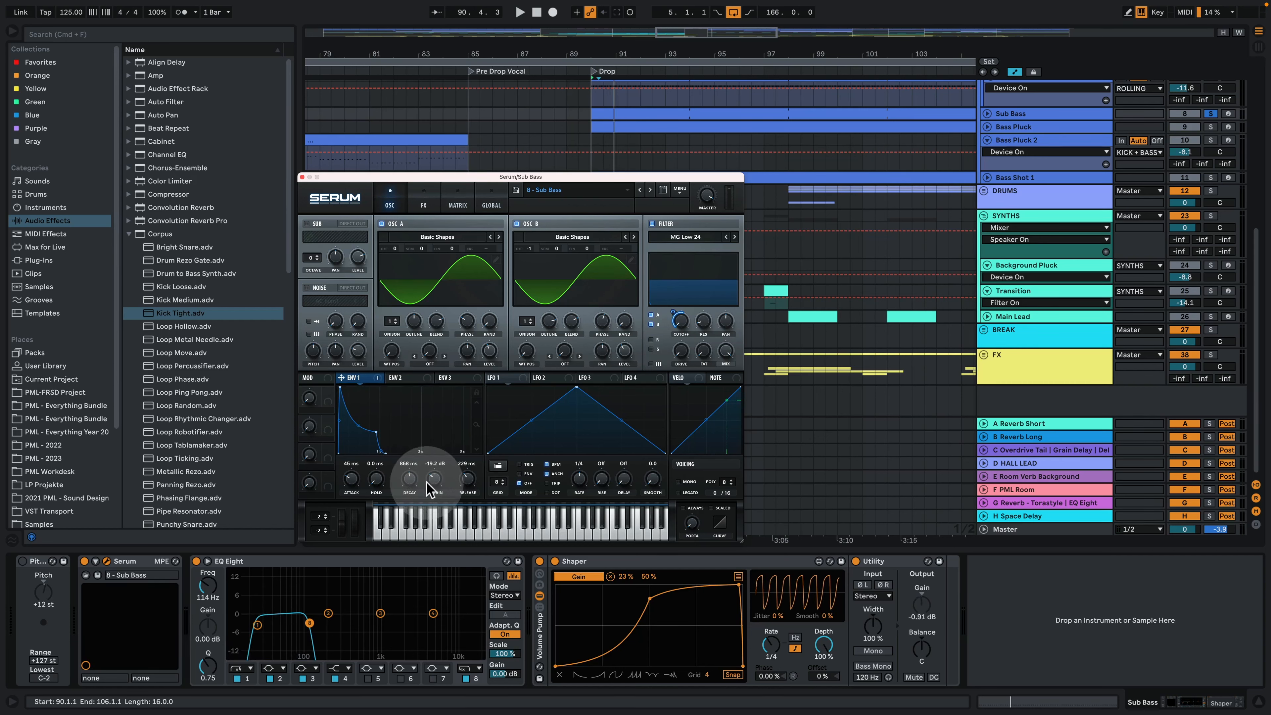
key(space)
key(space)
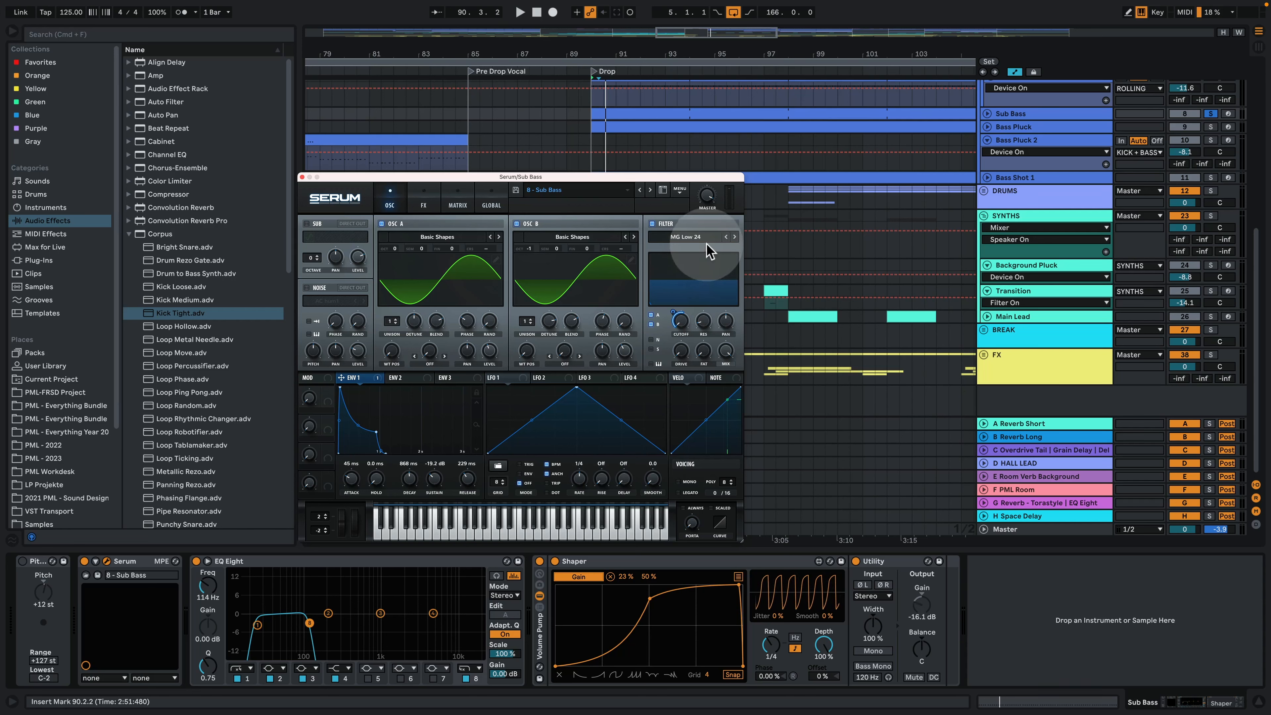
Step: Play the Sub Bass patch, check Serum's effects and oscillator pages, and close the synth window
key(space)
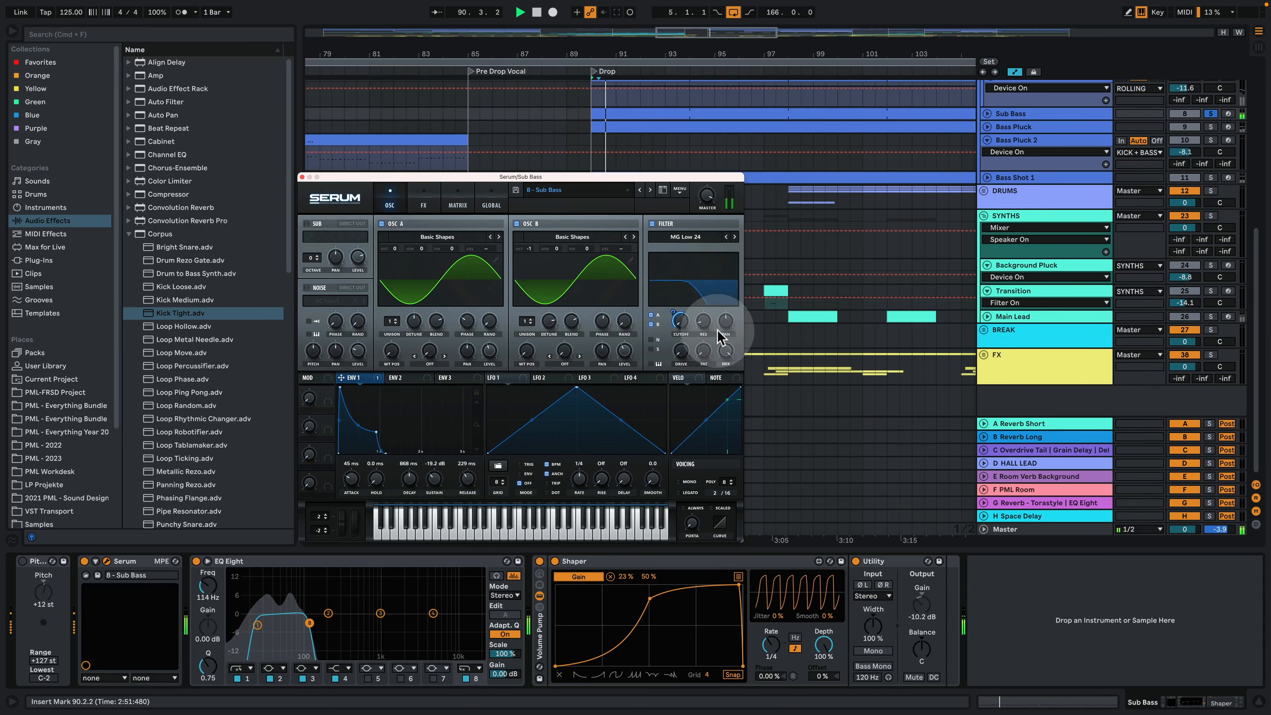
key(space)
click(424, 196)
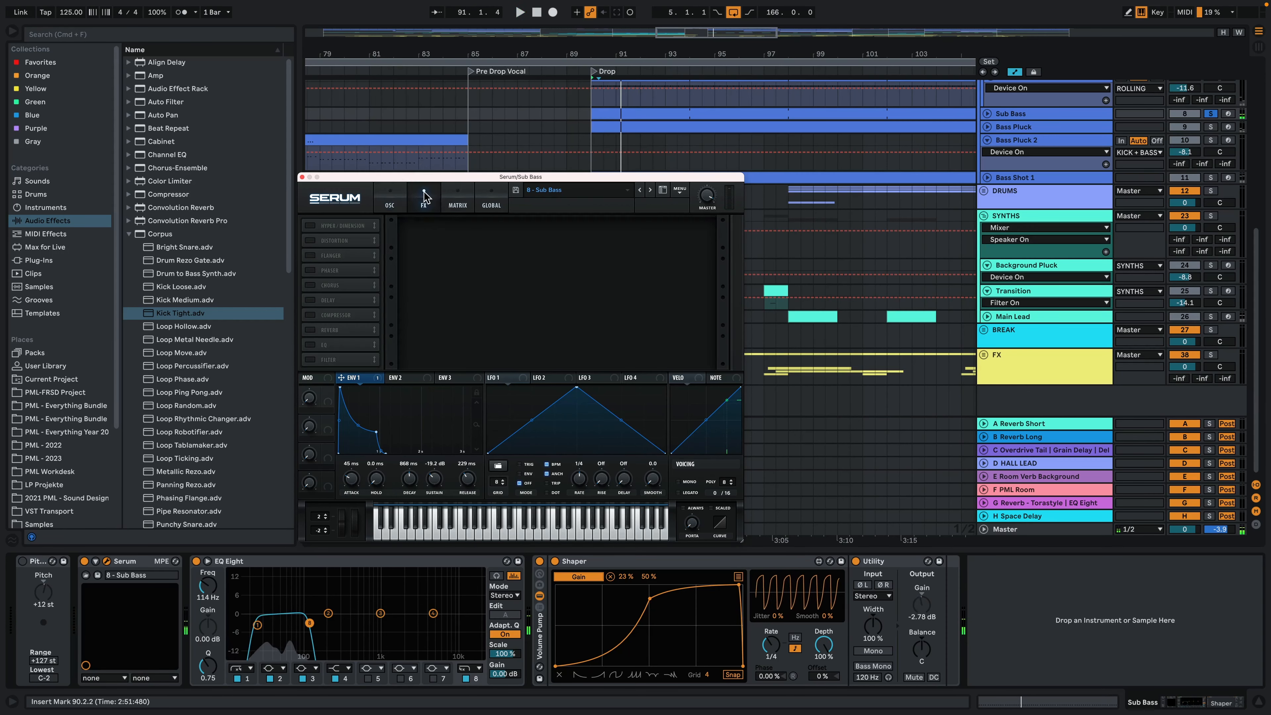
click(390, 202)
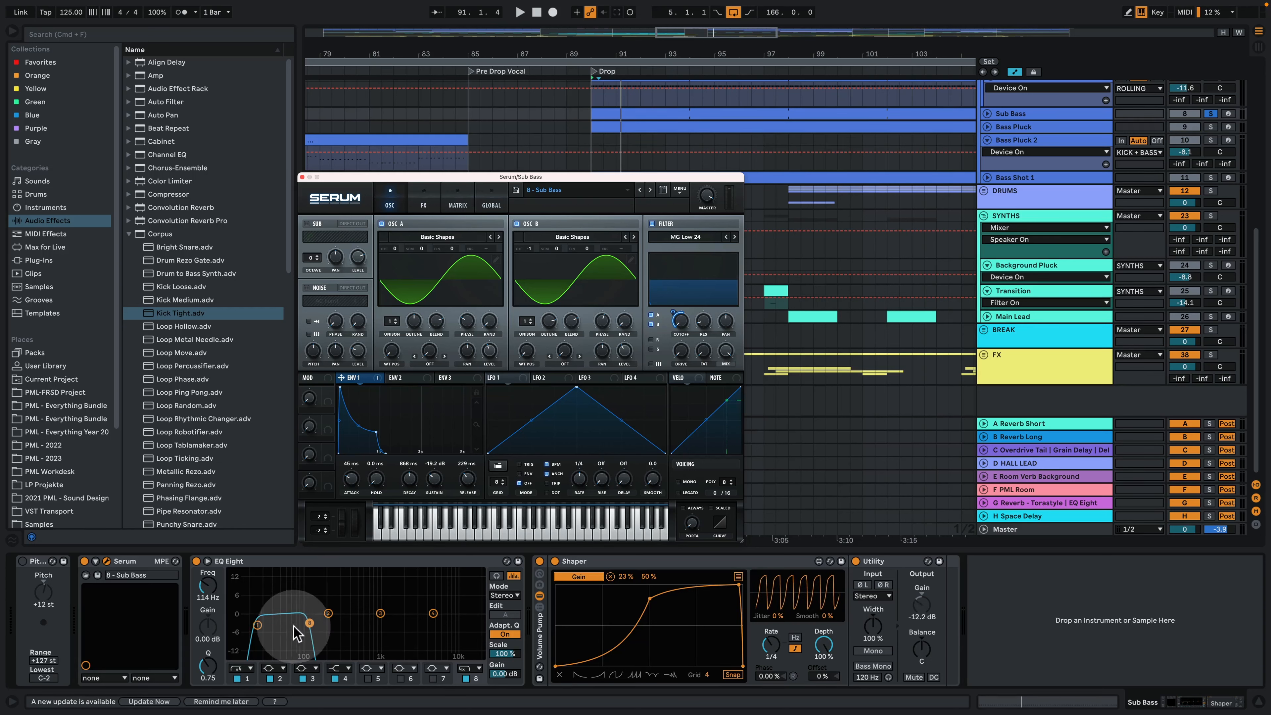
key(space)
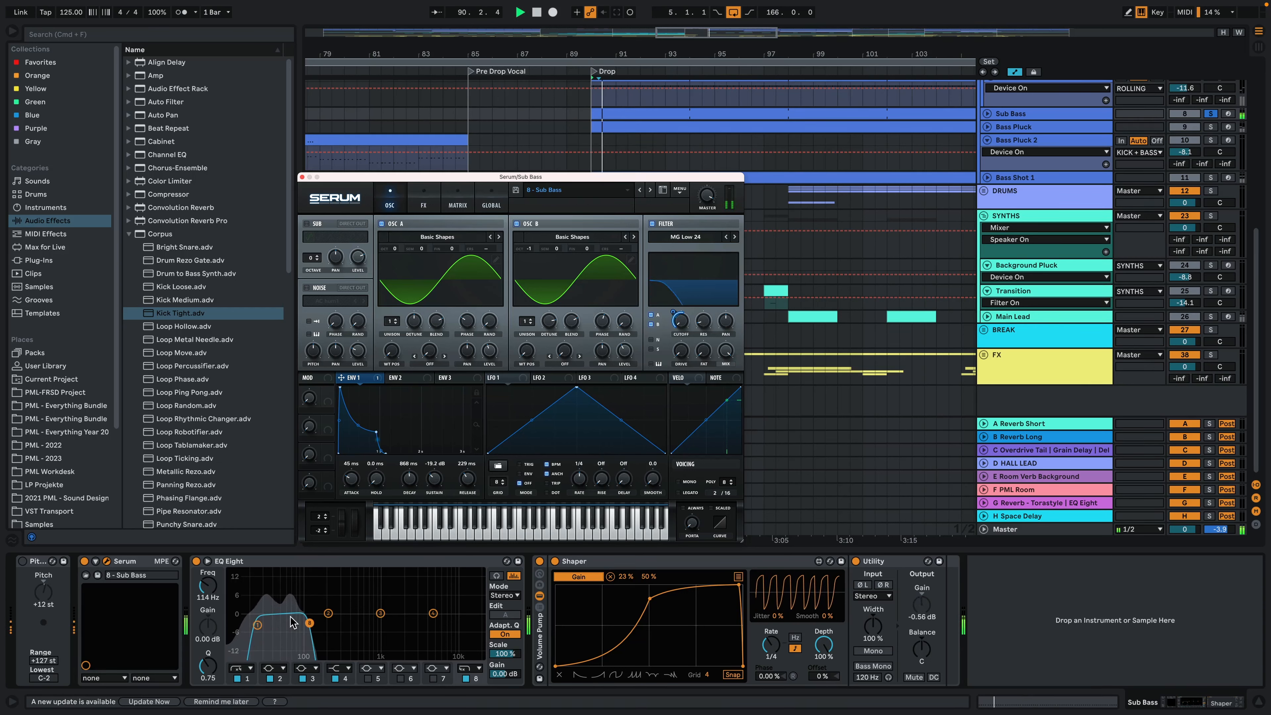
key(space)
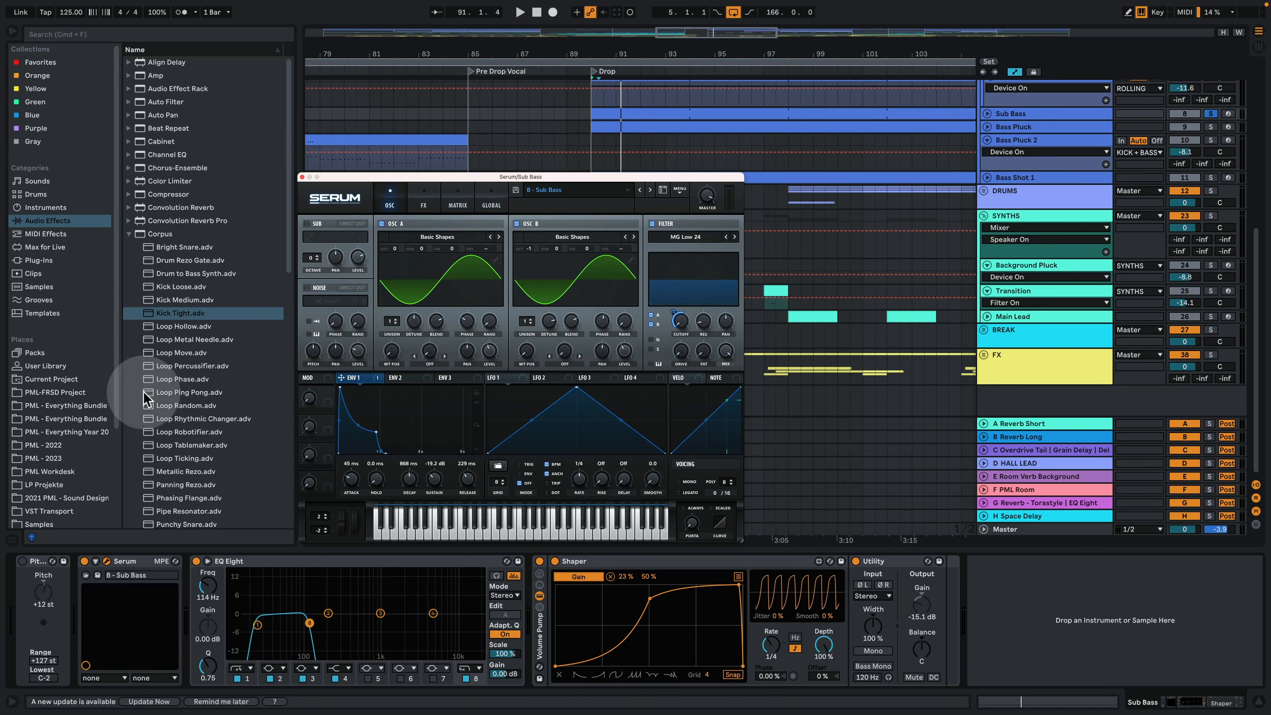
click(302, 176)
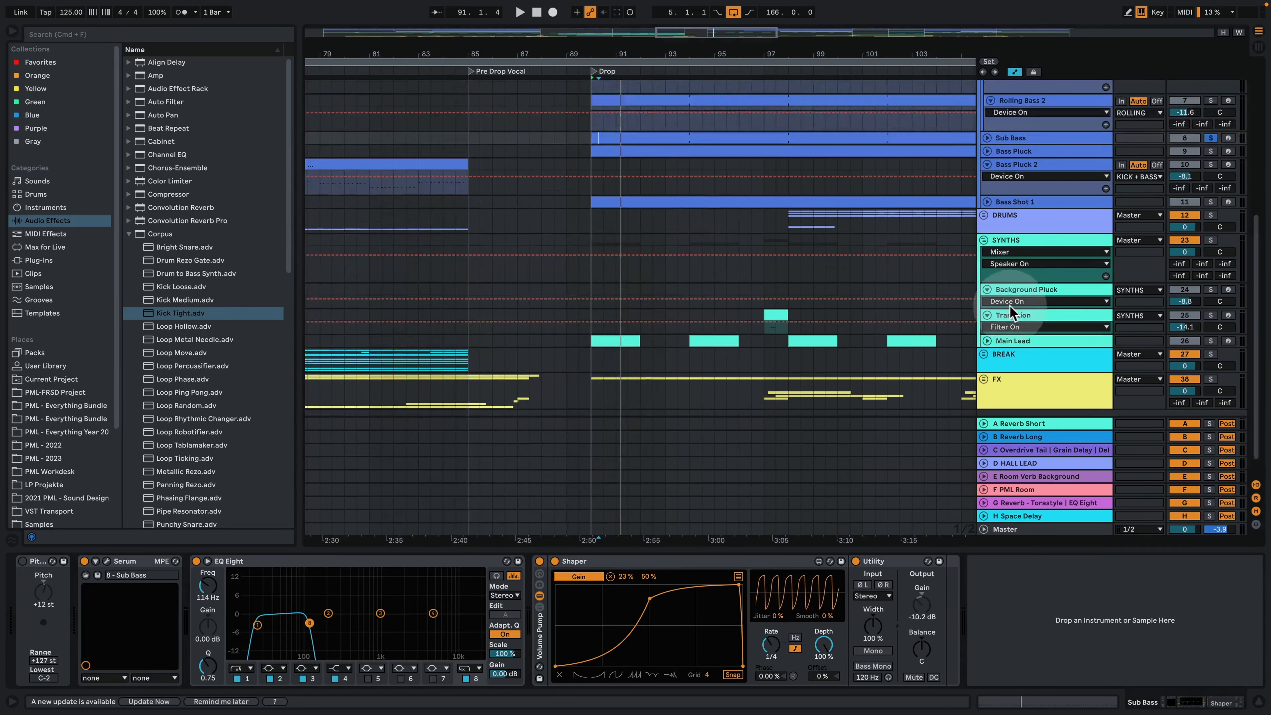
Step: Solo the Kick and the rolling bass layers alongside the Sub Bass and play them together from the drop
scroll(1166, 173, up, 5)
scroll(1206, 143, up, 5)
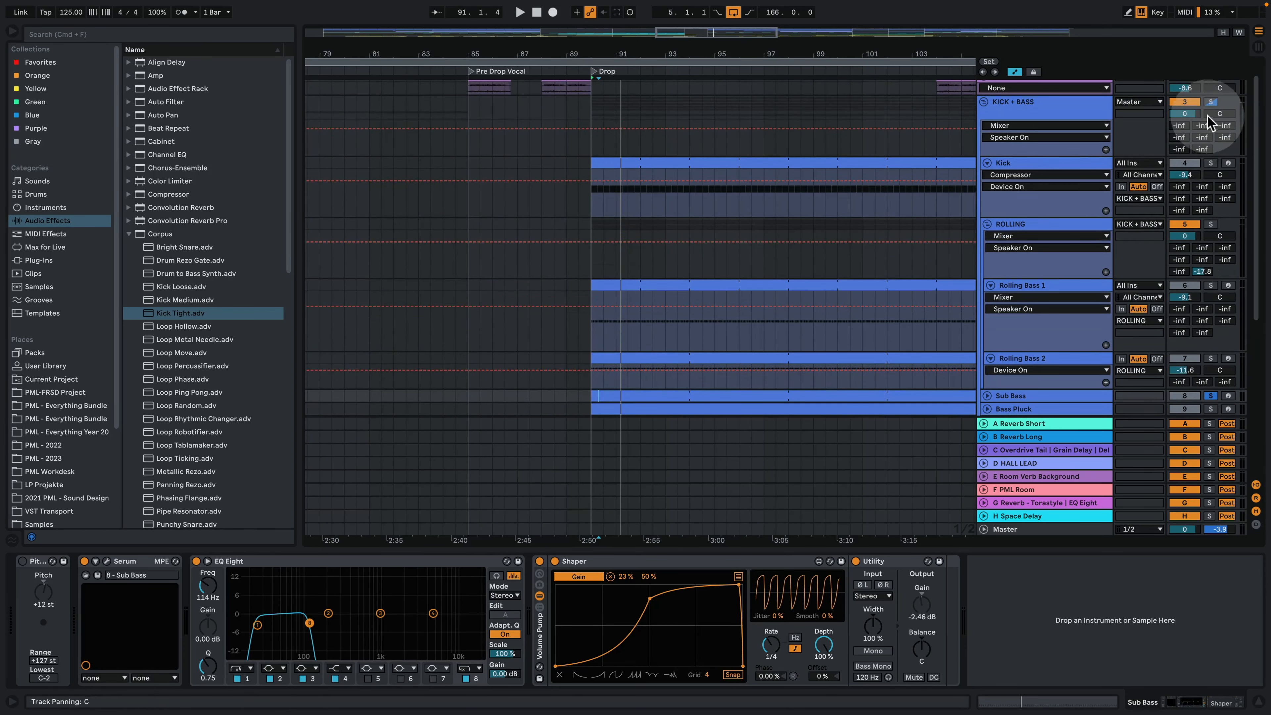
key(space)
scroll(1023, 368, down, 3)
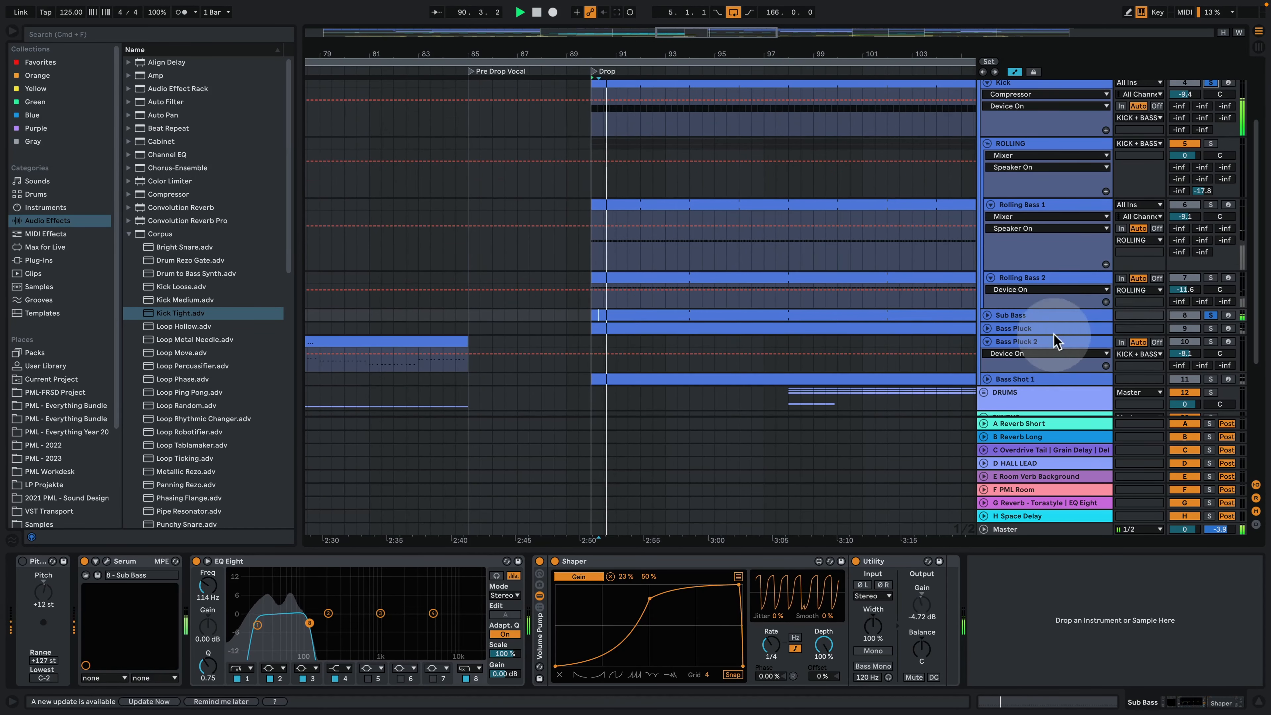
key(space)
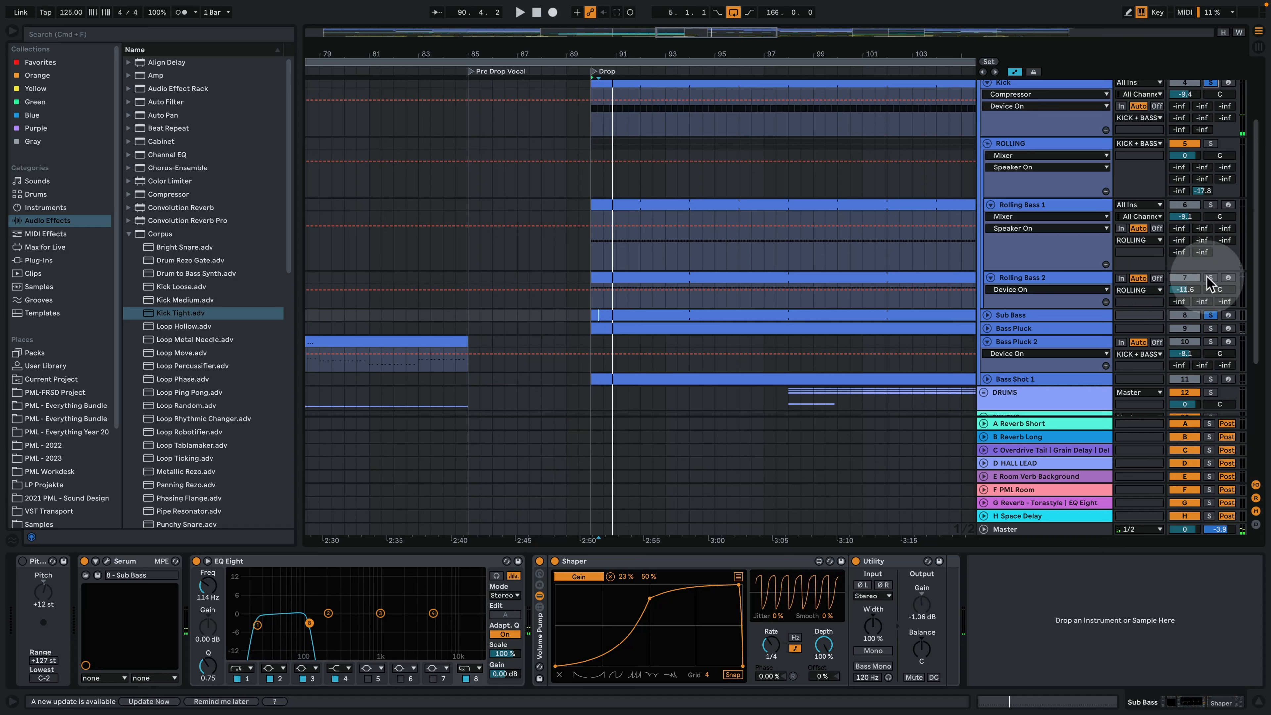
click(1209, 278)
key(space)
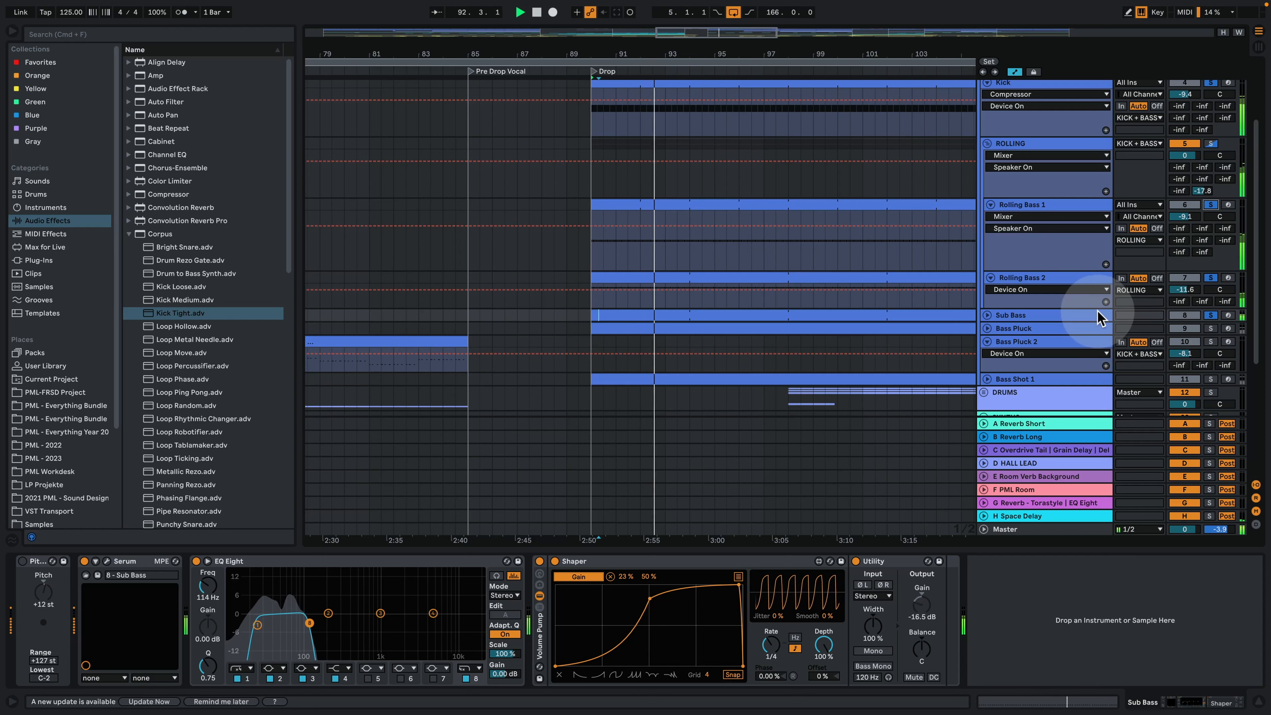
Step: Solo only the Bass Pluck track, start playback and open its drop clip in the enlarged note editor
click(1068, 330)
key(space)
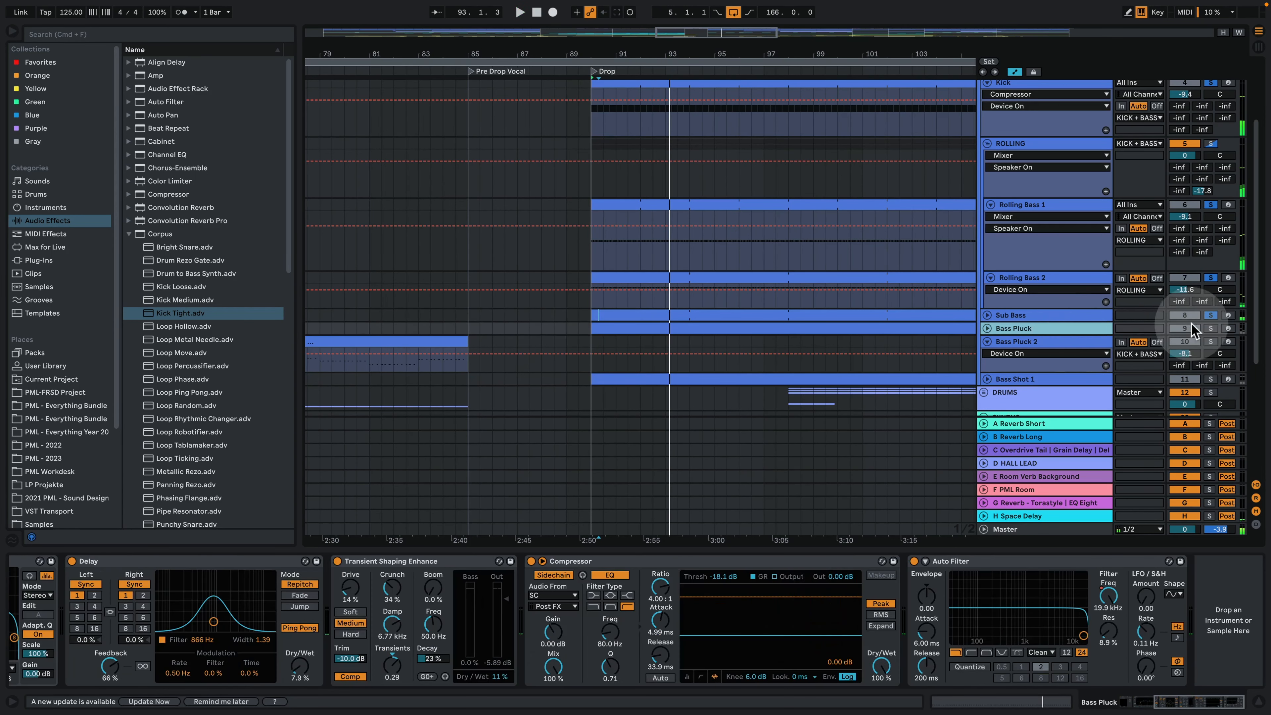
click(1213, 328)
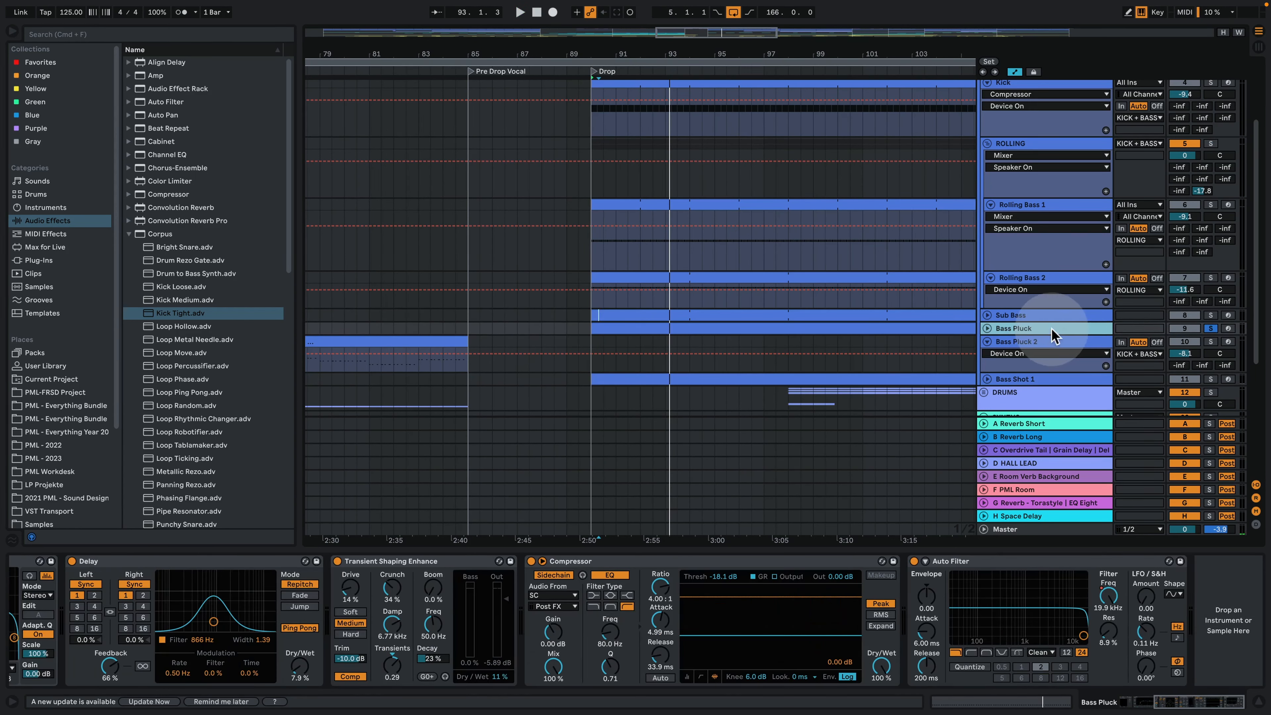
key(space)
double_click(688, 325)
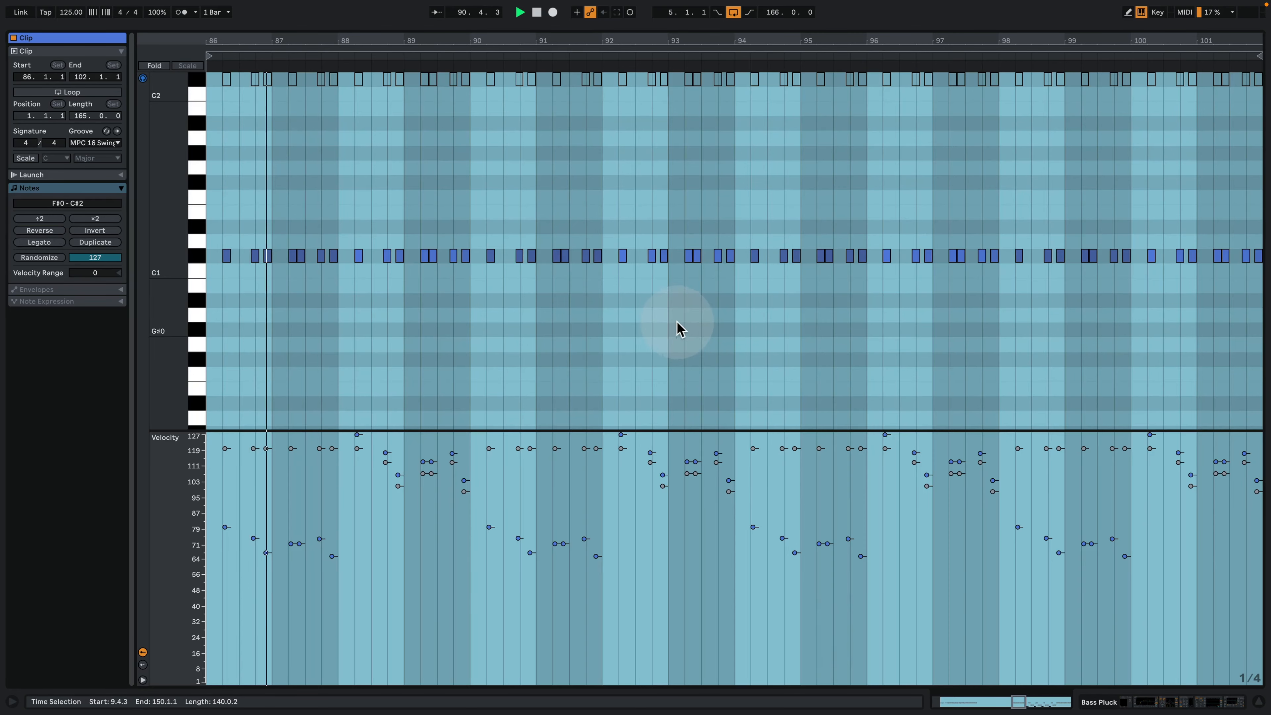
Step: Zoom into the first bars of the Bass Pluck clip and examine the octave-layered notes and their velocities
click(274, 279)
drag(227, 44, 278, 75)
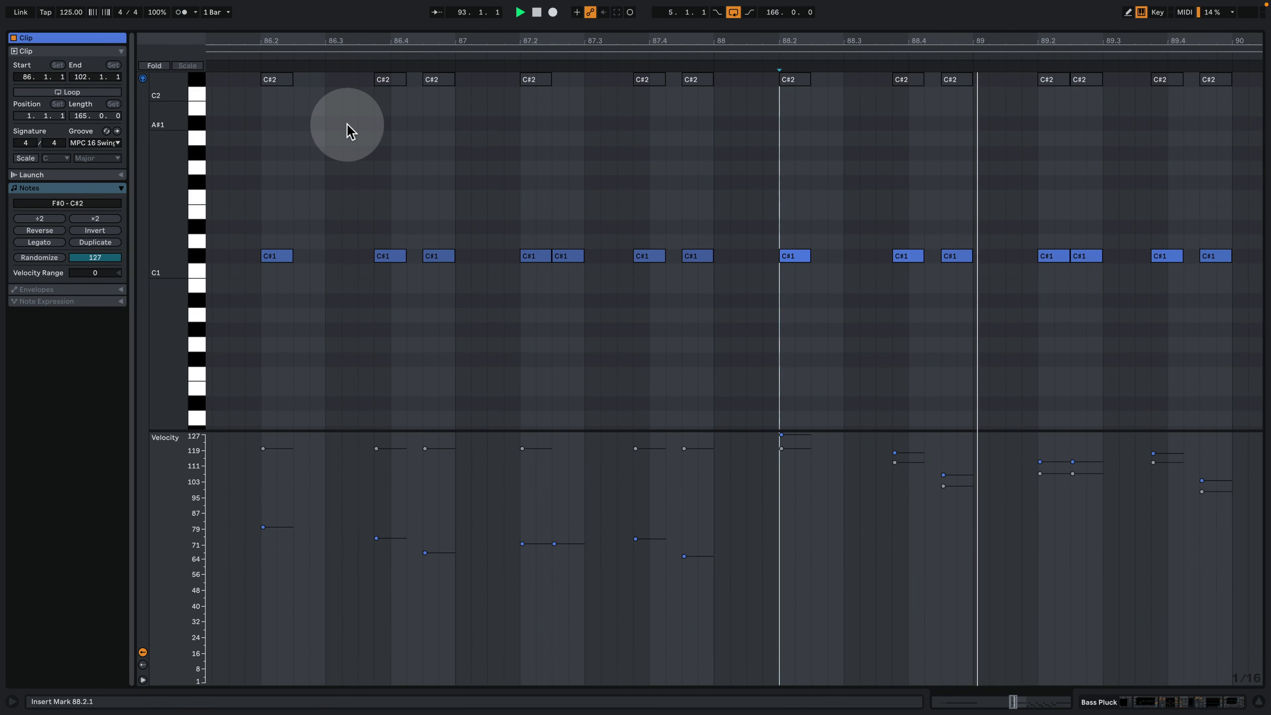
click(463, 311)
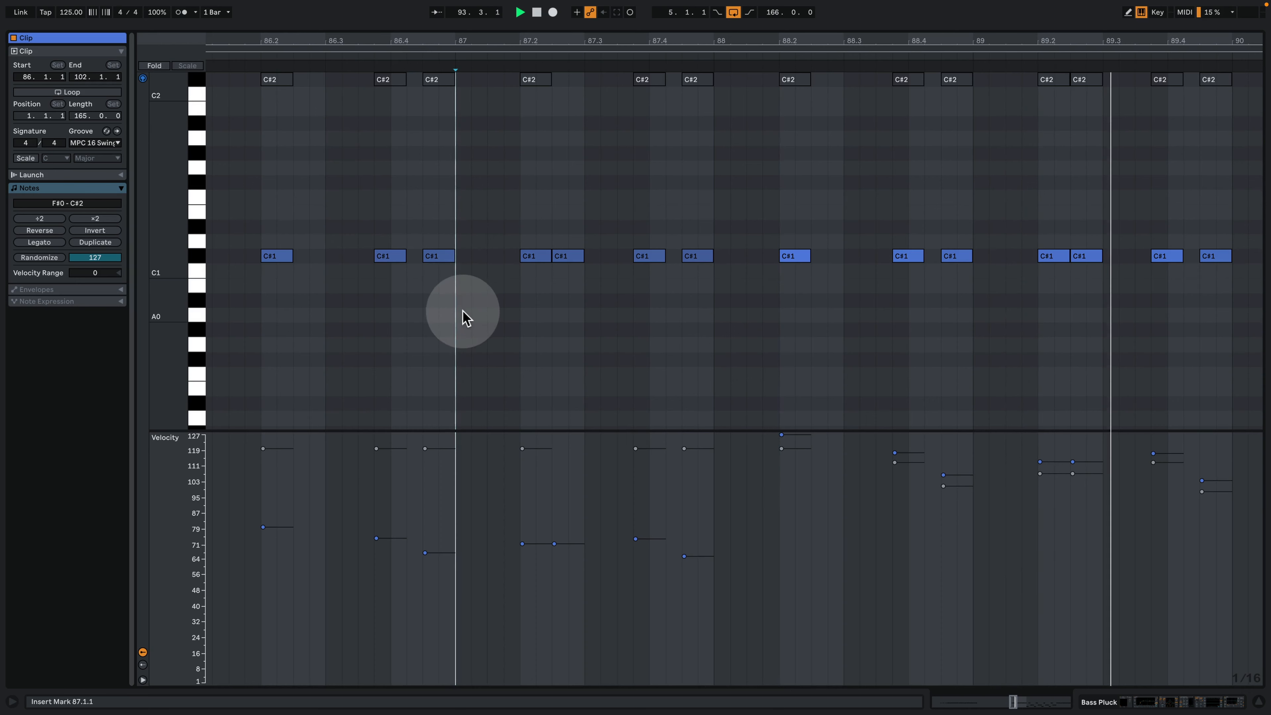
click(442, 310)
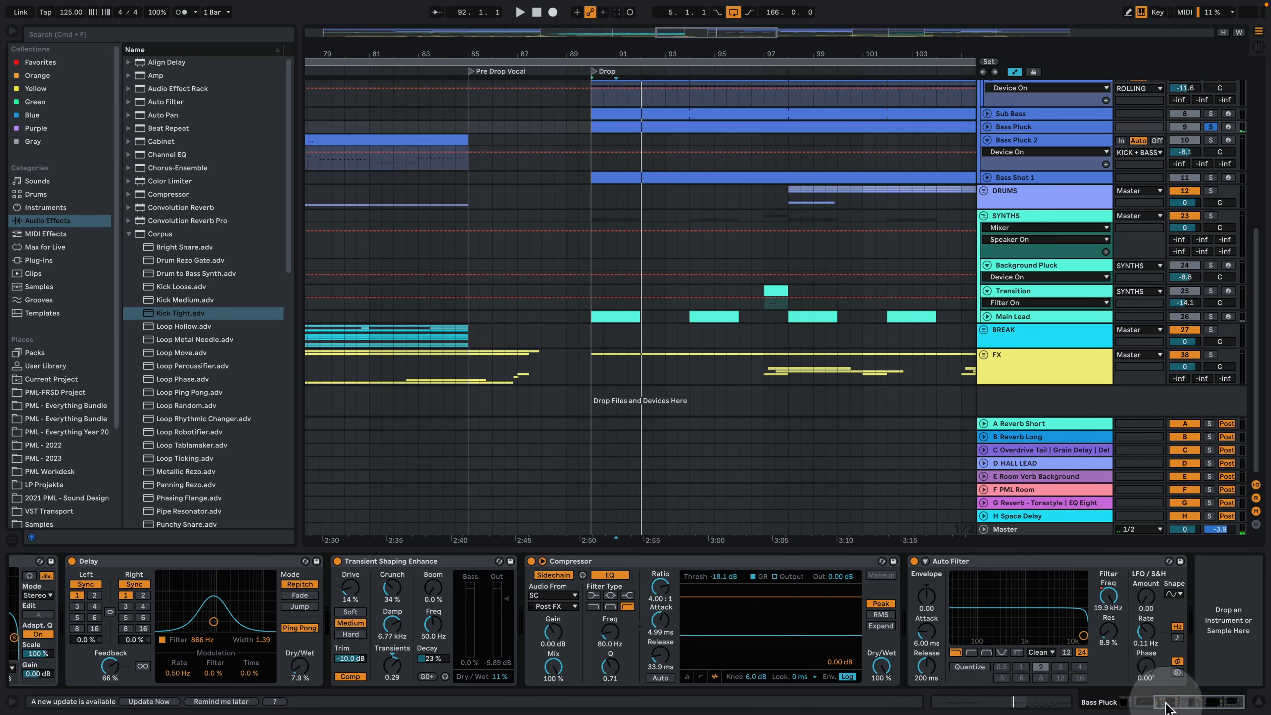
Step: Open Bass Pluck's Serum patch from its device chain and inspect Osc A's wavetable choice in the Analog category
click(1166, 709)
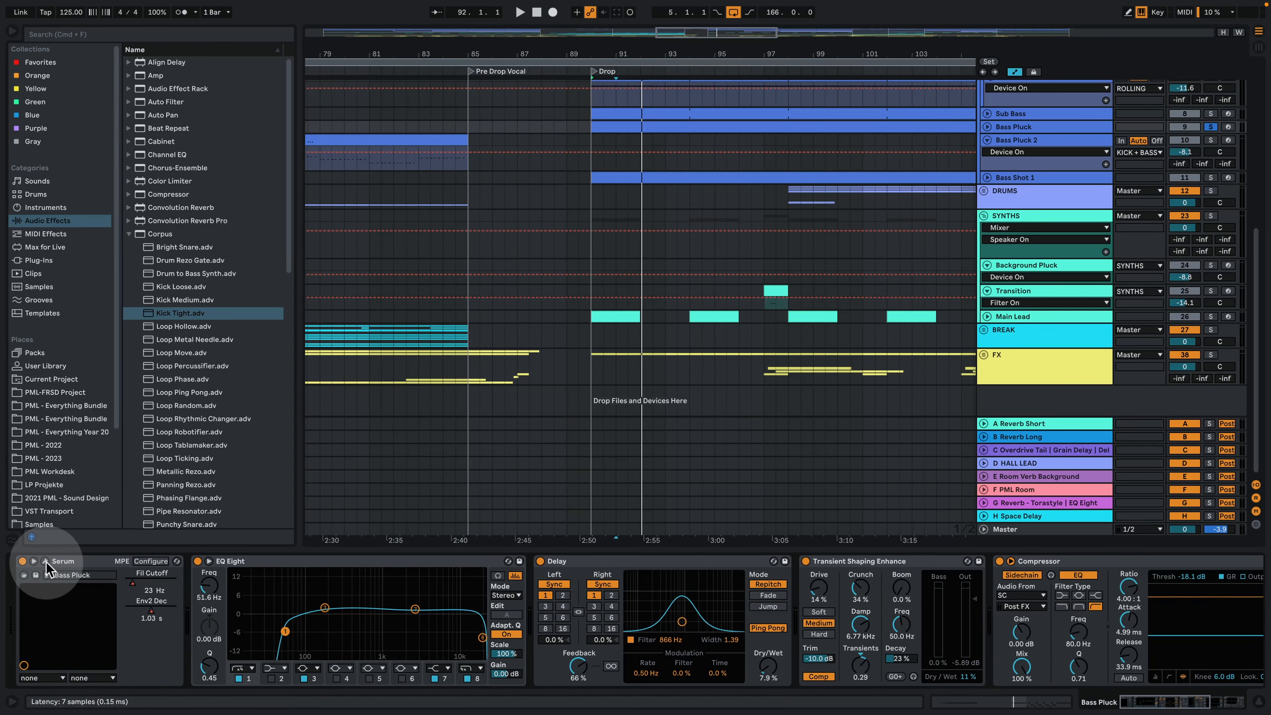
click(45, 562)
click(410, 87)
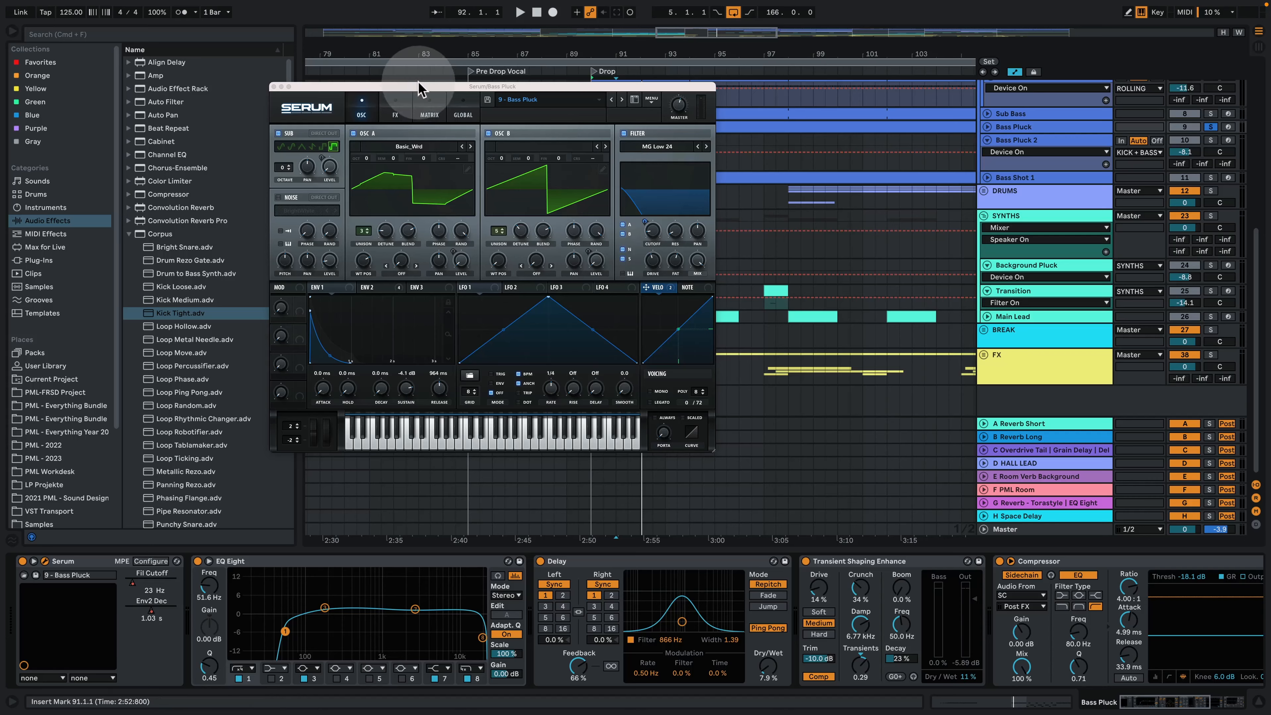
drag(418, 86, 476, 154)
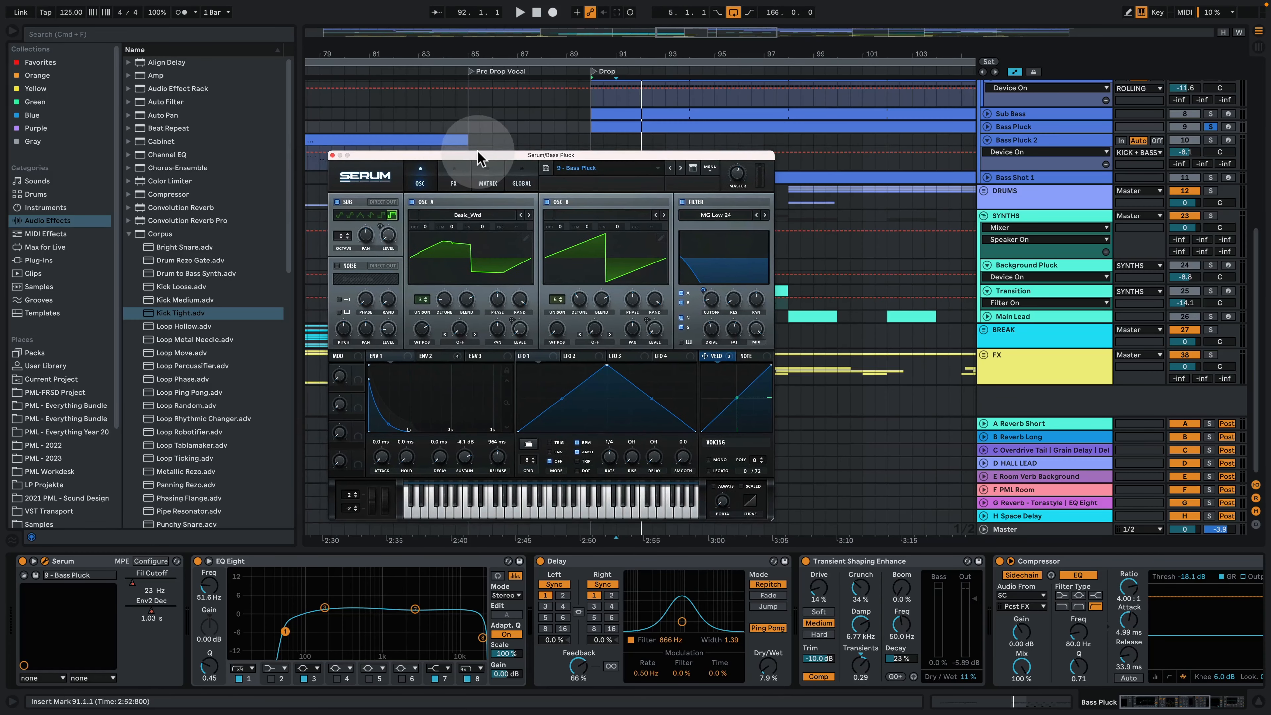
click(481, 220)
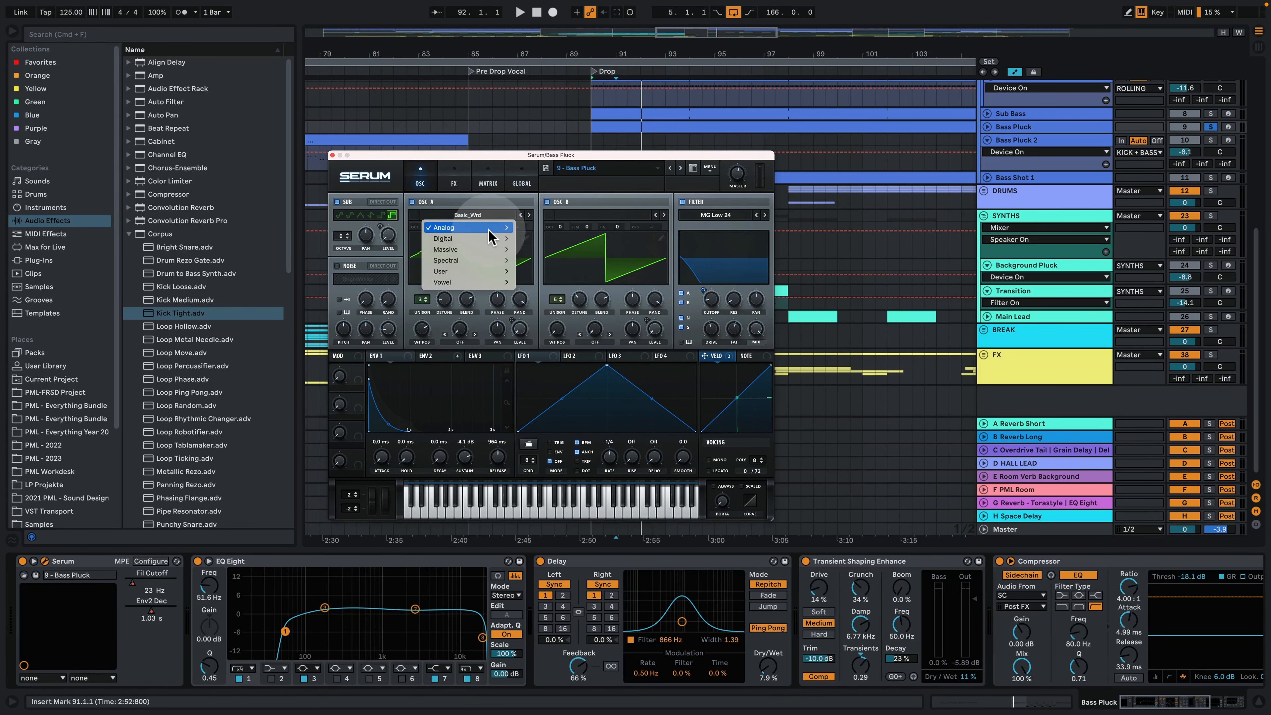
mouse_move(490, 235)
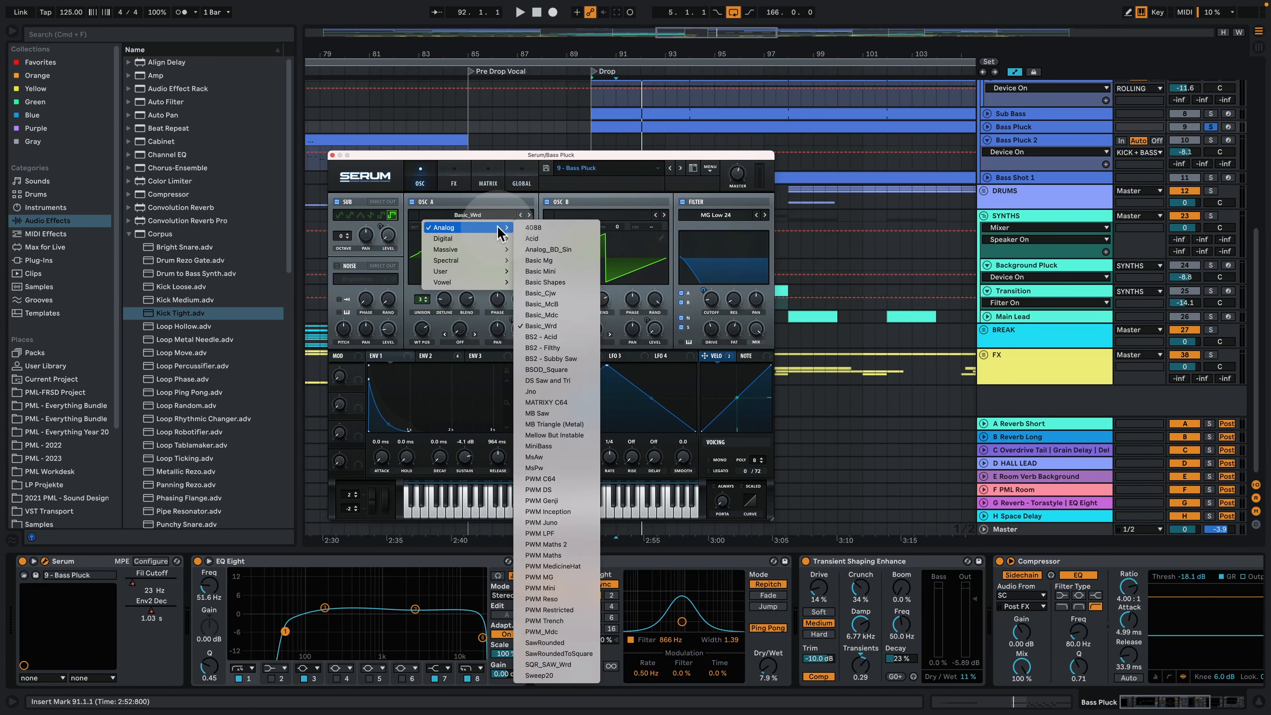
click(510, 158)
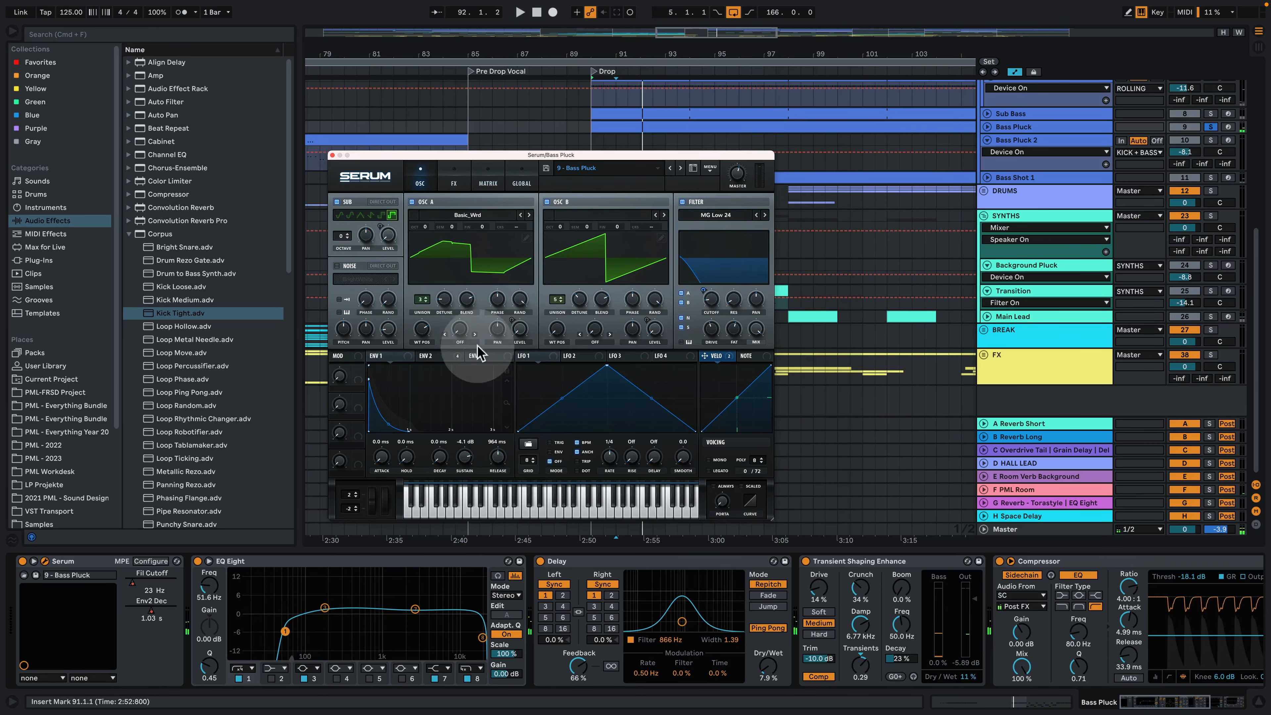
Step: Show Env 2 in the Bass Pluck patch and play it to examine the envelope's modulation of levels and filter cutoff
click(431, 356)
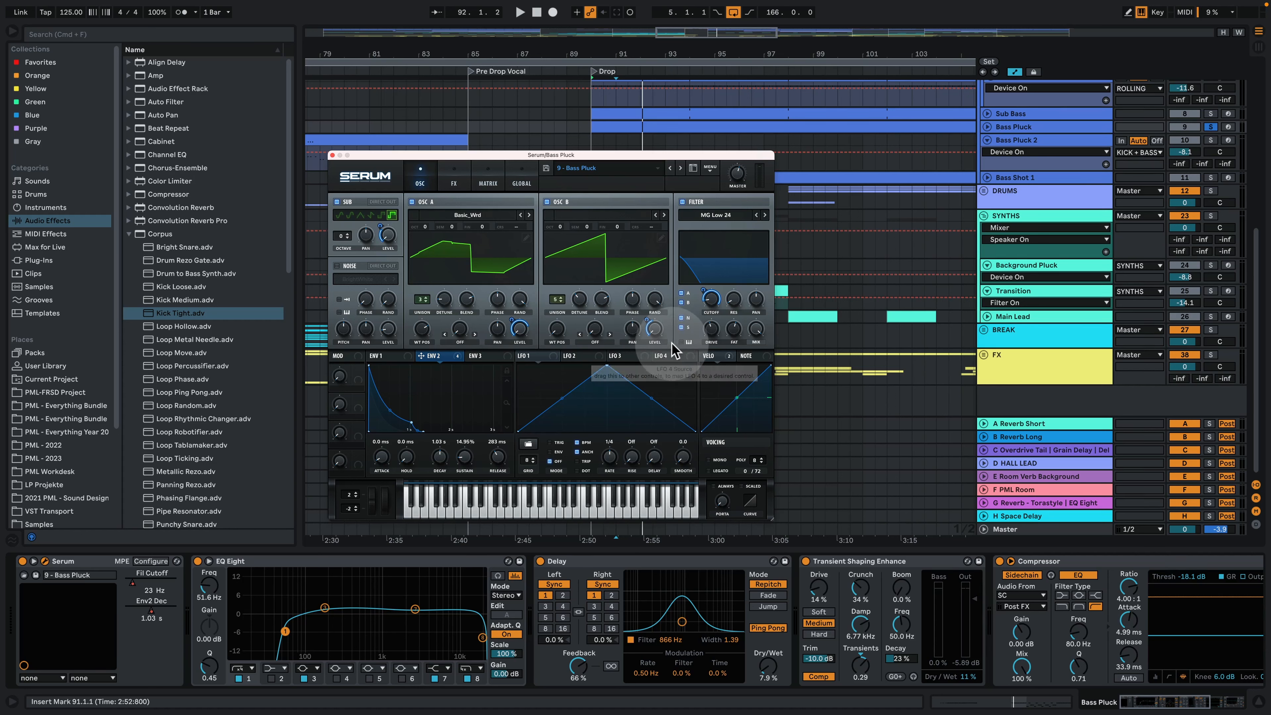
key(space)
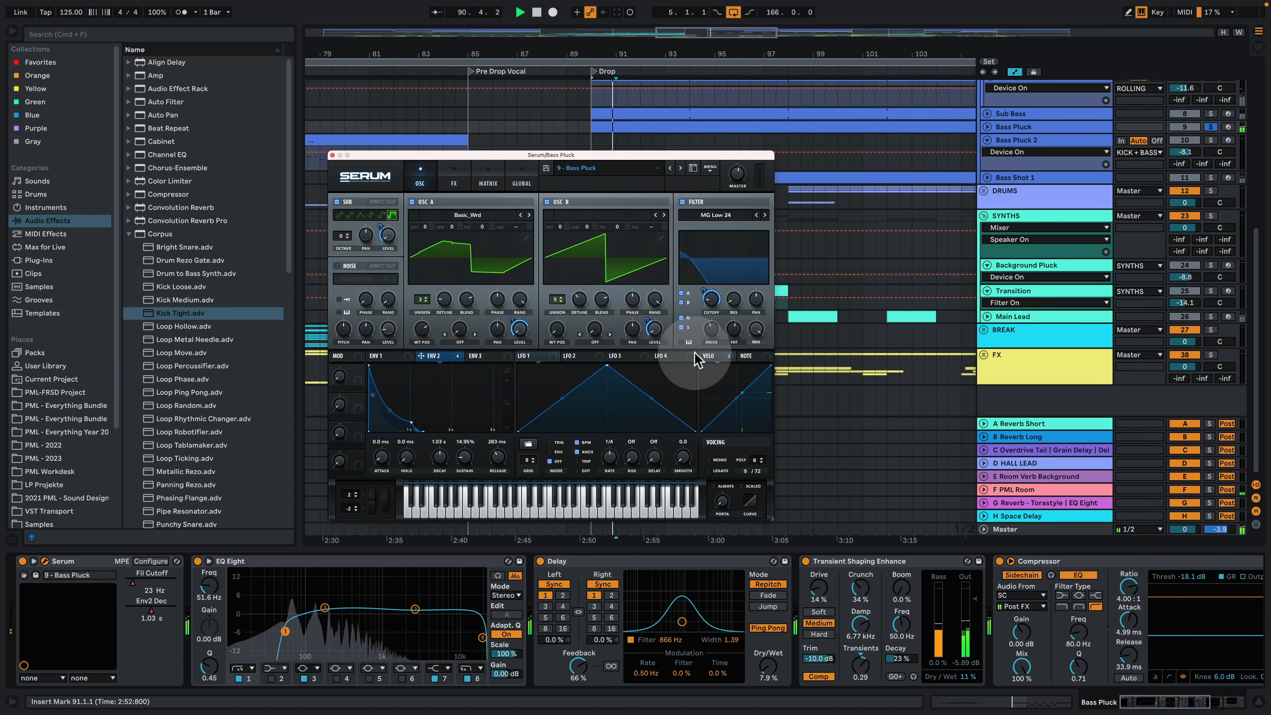
key(space)
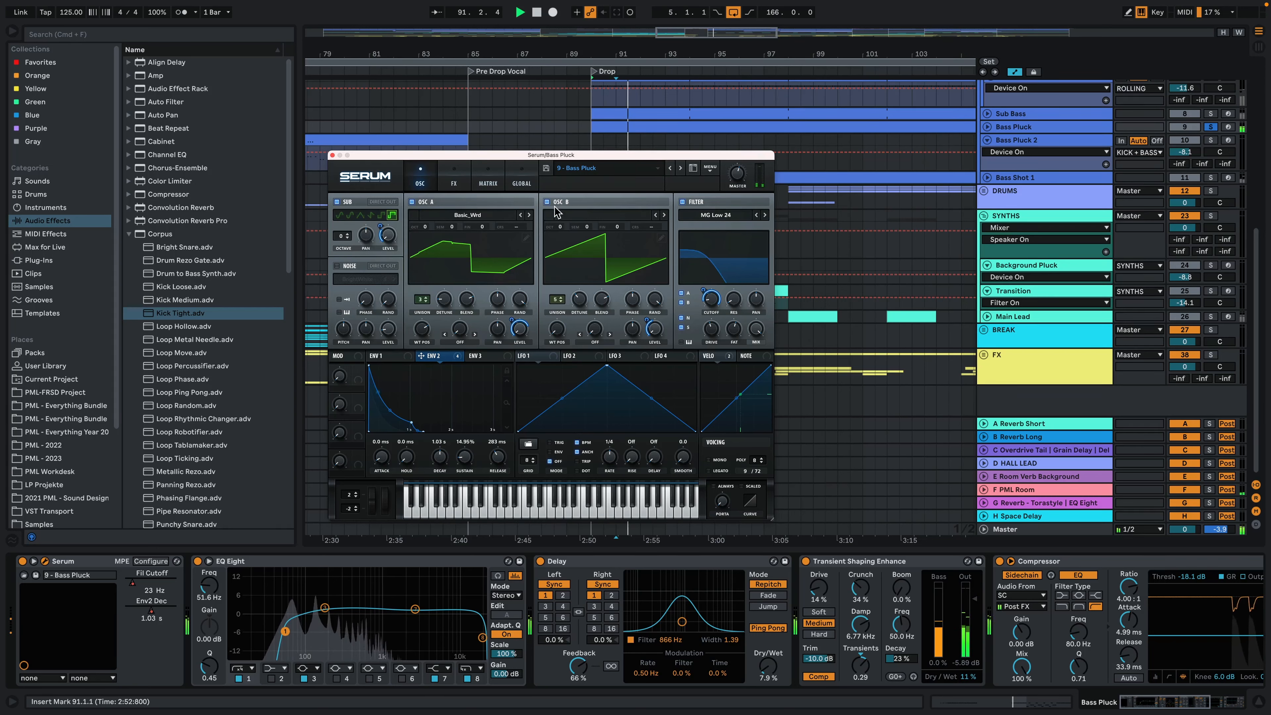
Step: Review the Bass Pluck patch's Serum effects, from Hyper/Dimension through EQ, and return to the oscillator page
click(461, 184)
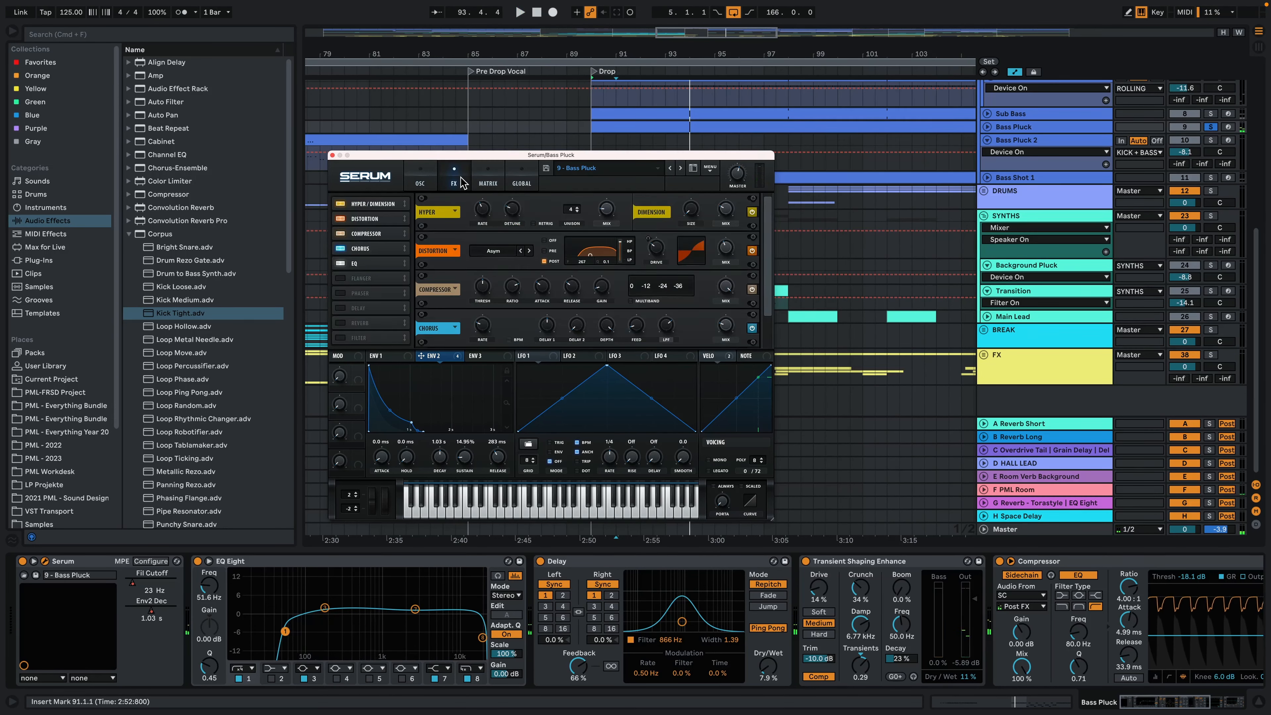
scroll(772, 226, down, 2)
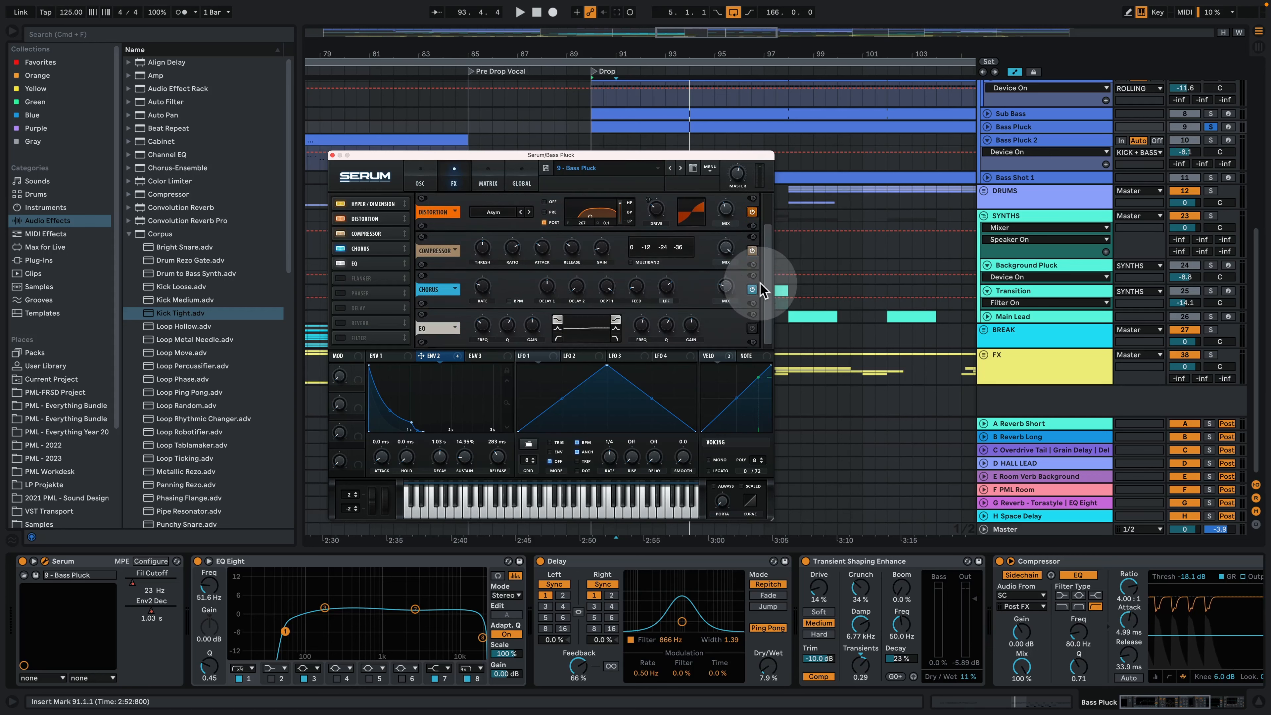
scroll(761, 210, up, 2)
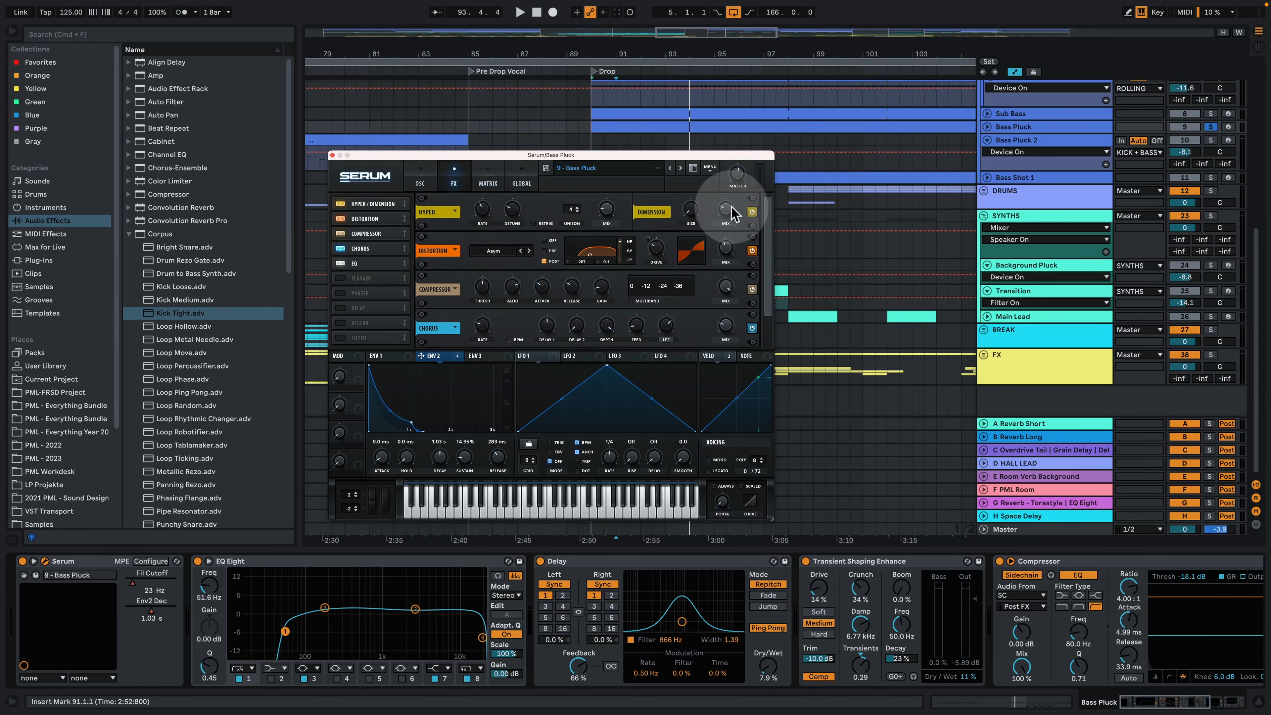
click(429, 175)
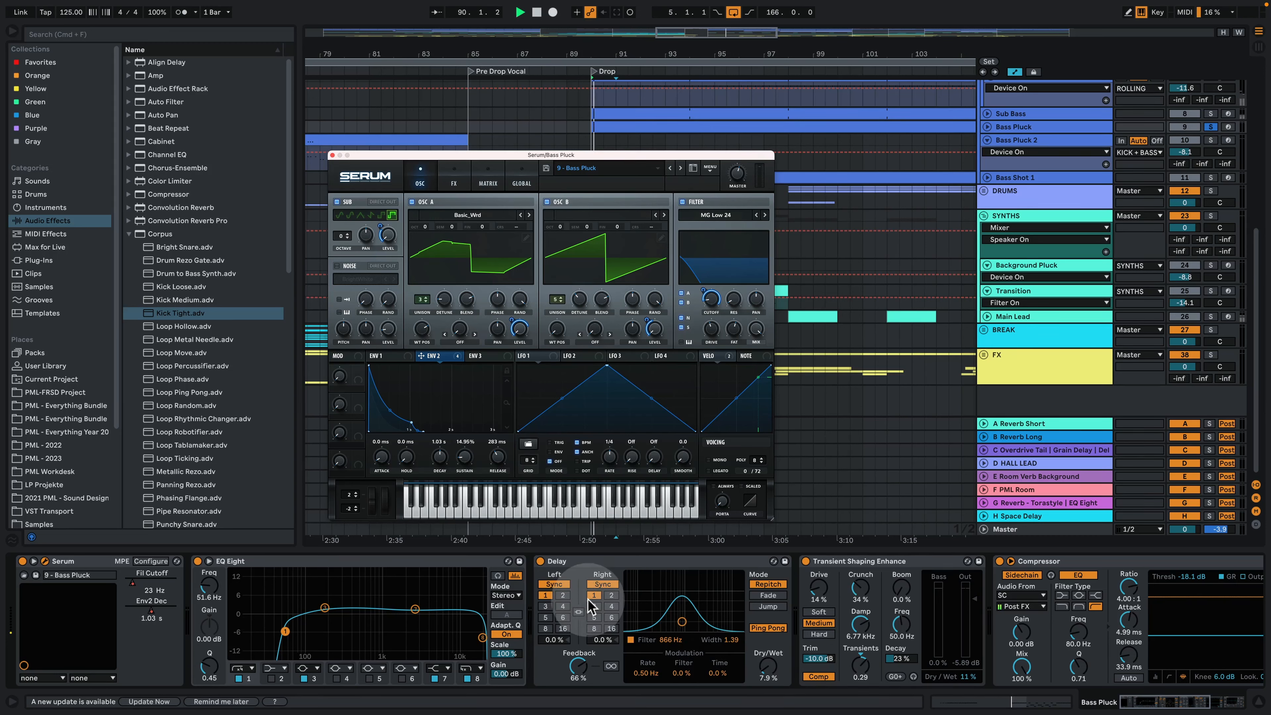
Step: Play the Bass Pluck with its Delay device off and on to compare the sound, leaving it on
click(539, 561)
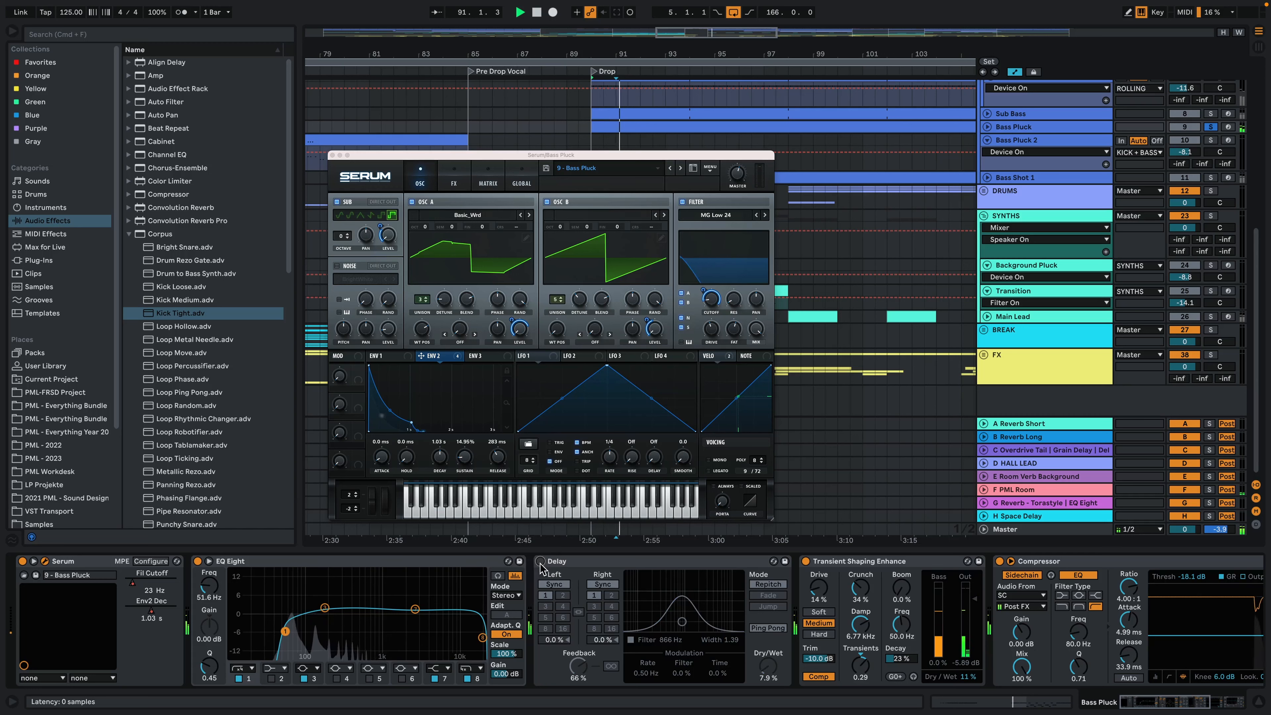
click(540, 562)
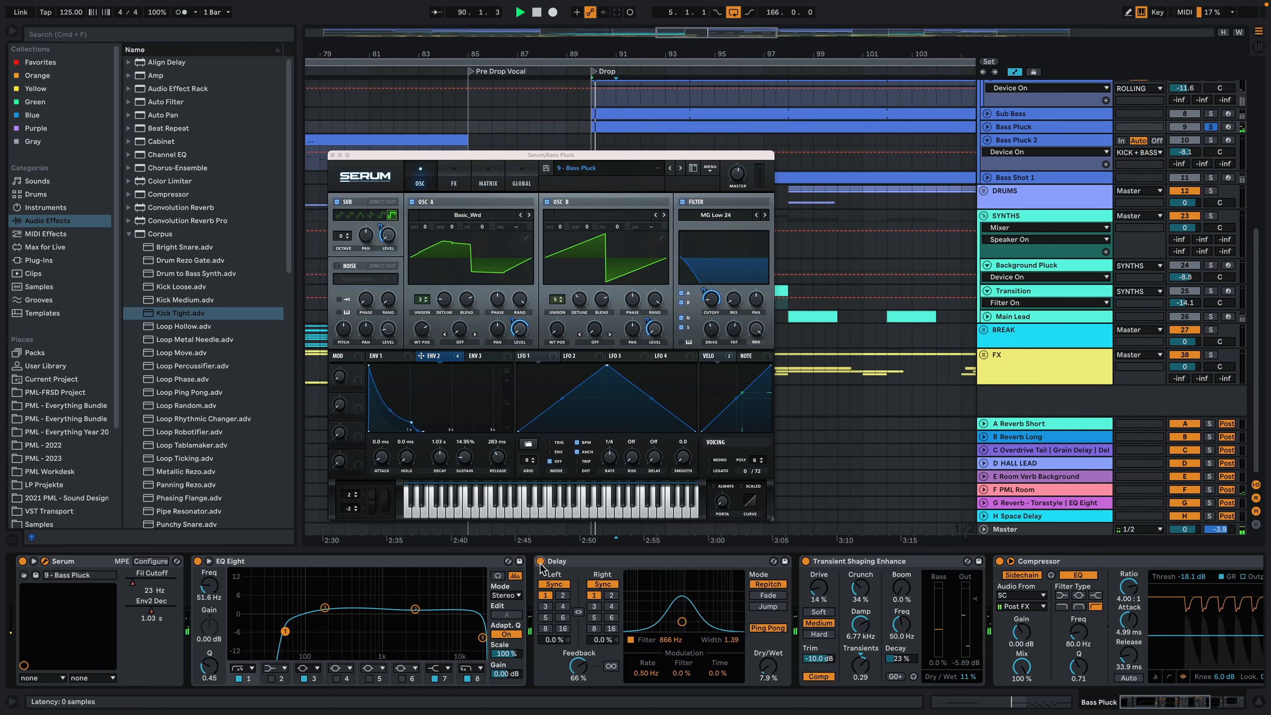
key(space)
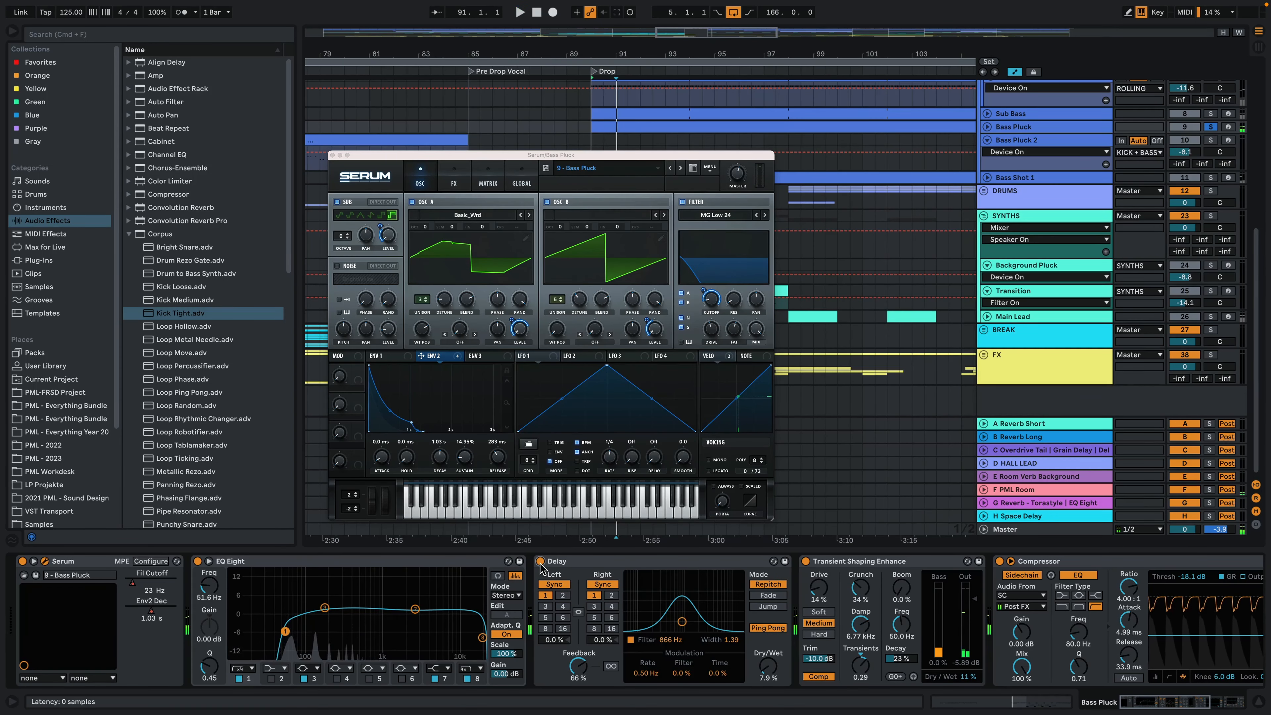
click(539, 561)
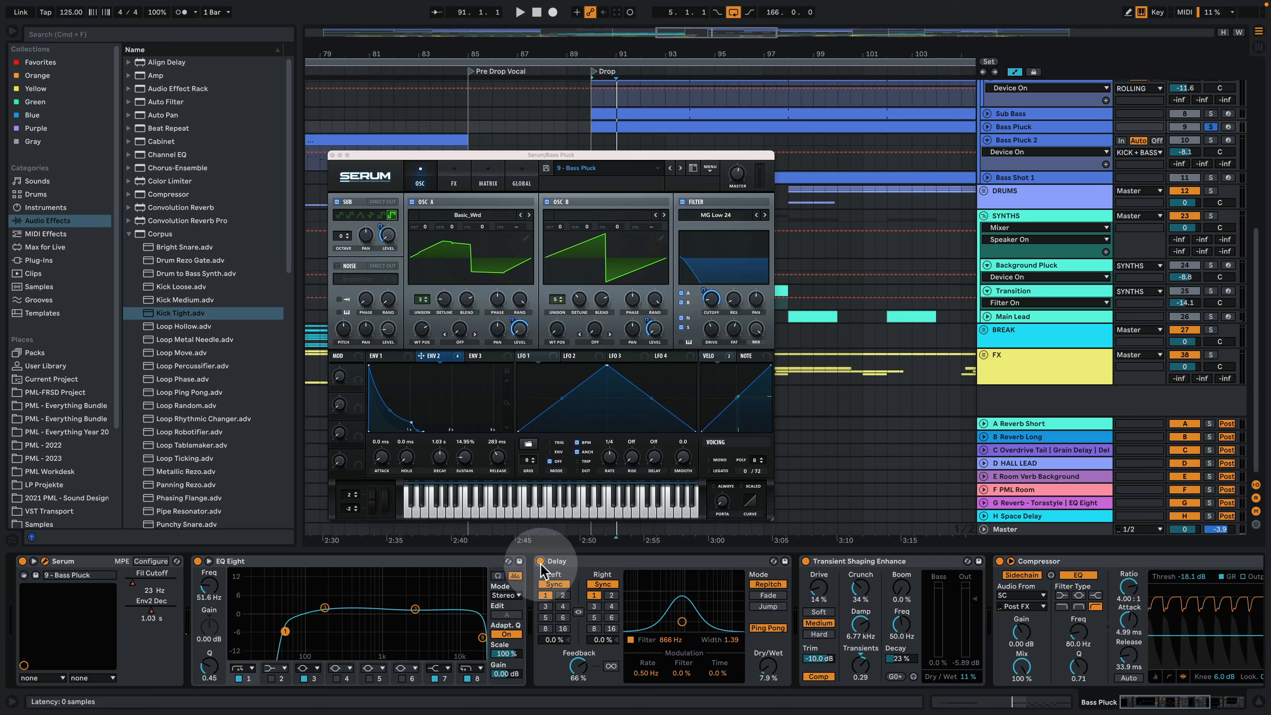
click(540, 565)
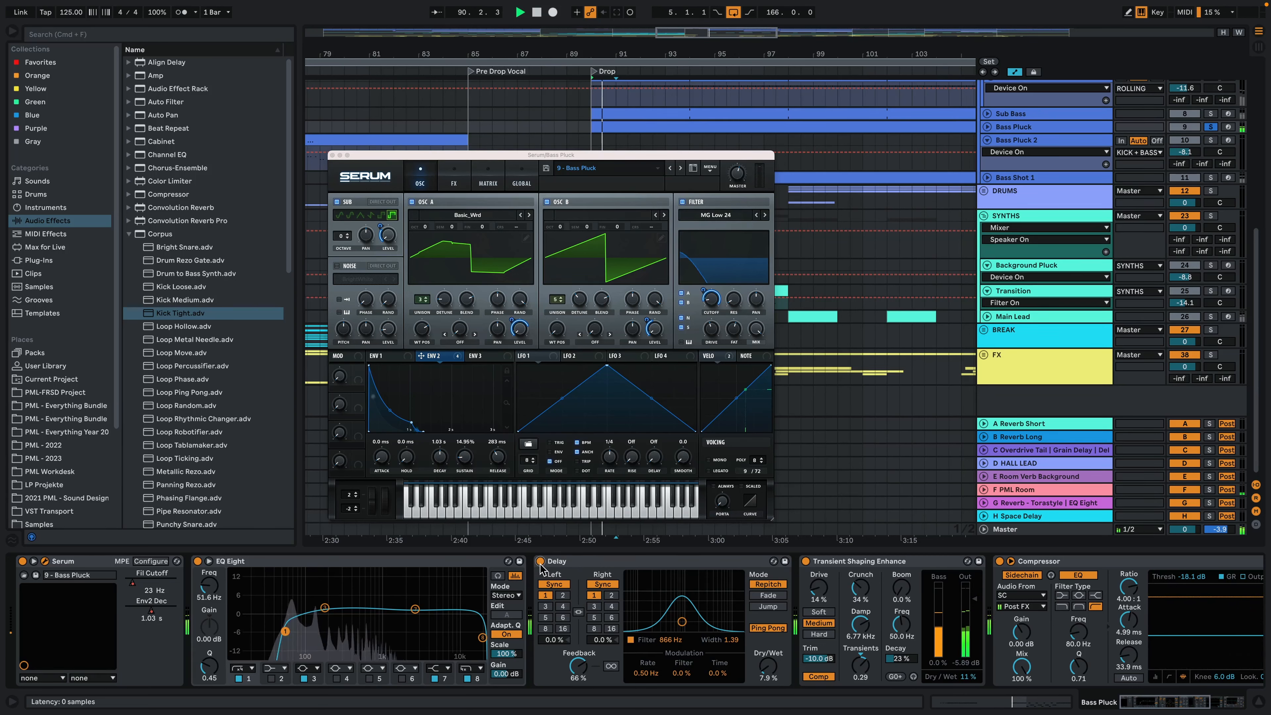
click(541, 561)
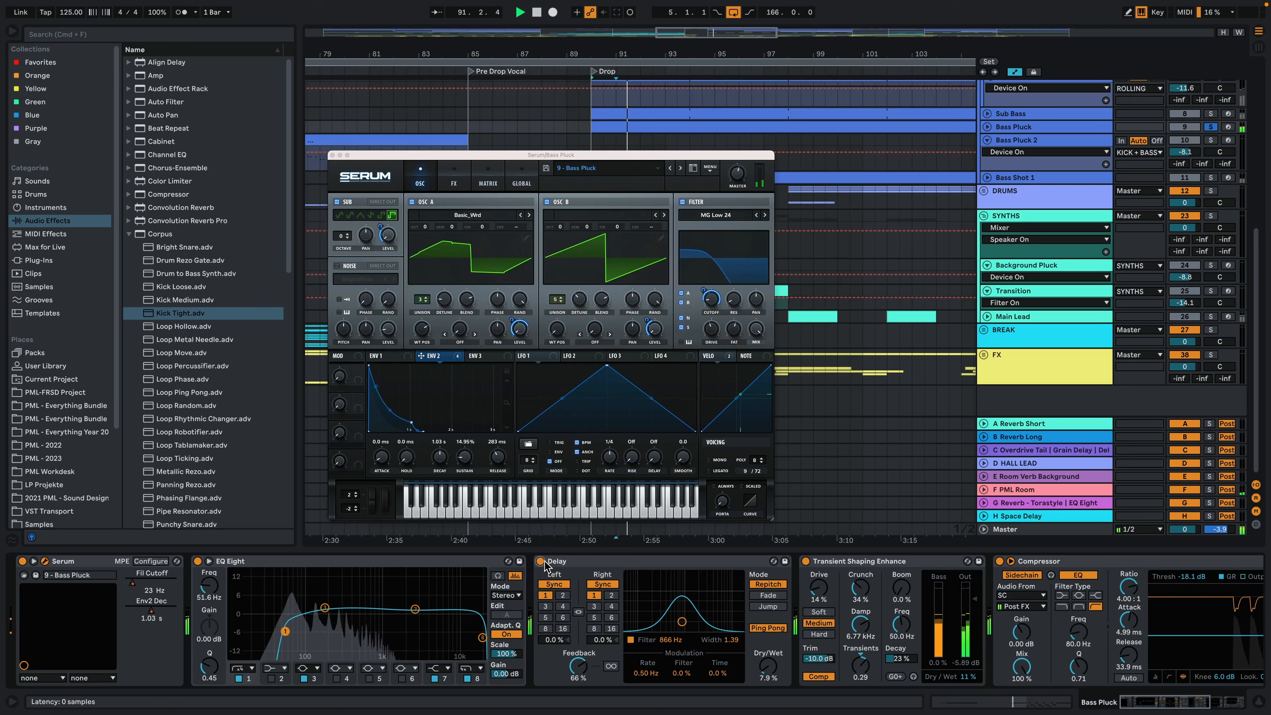
Step: Bypass and re-enable Bass Pluck's Delay once more during playback, and stop playback with the Delay on
click(540, 561)
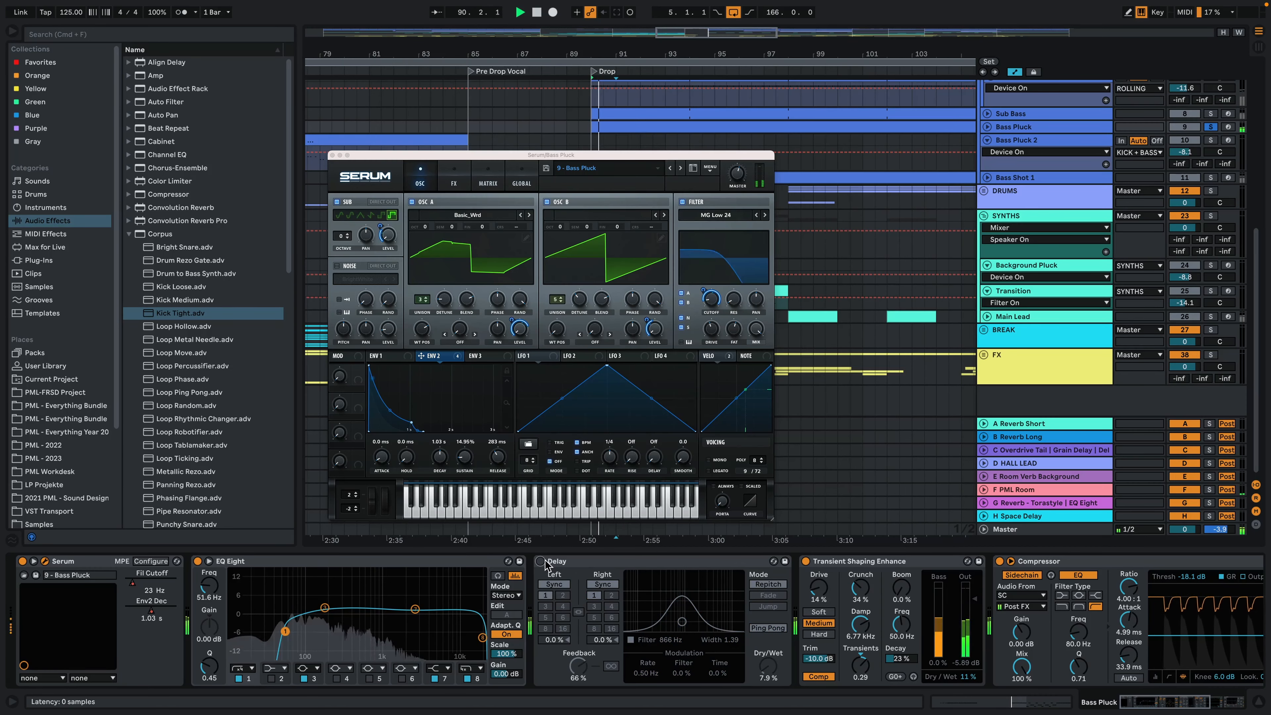
click(542, 563)
click(542, 562)
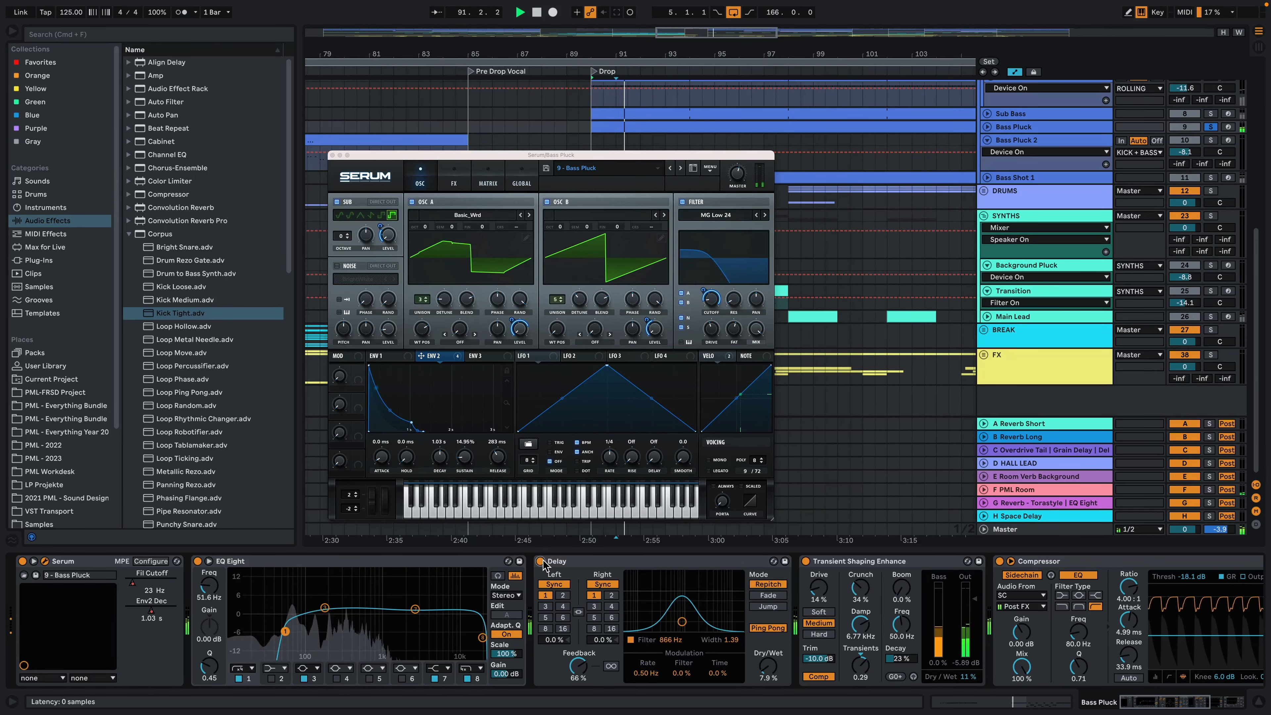
key(space)
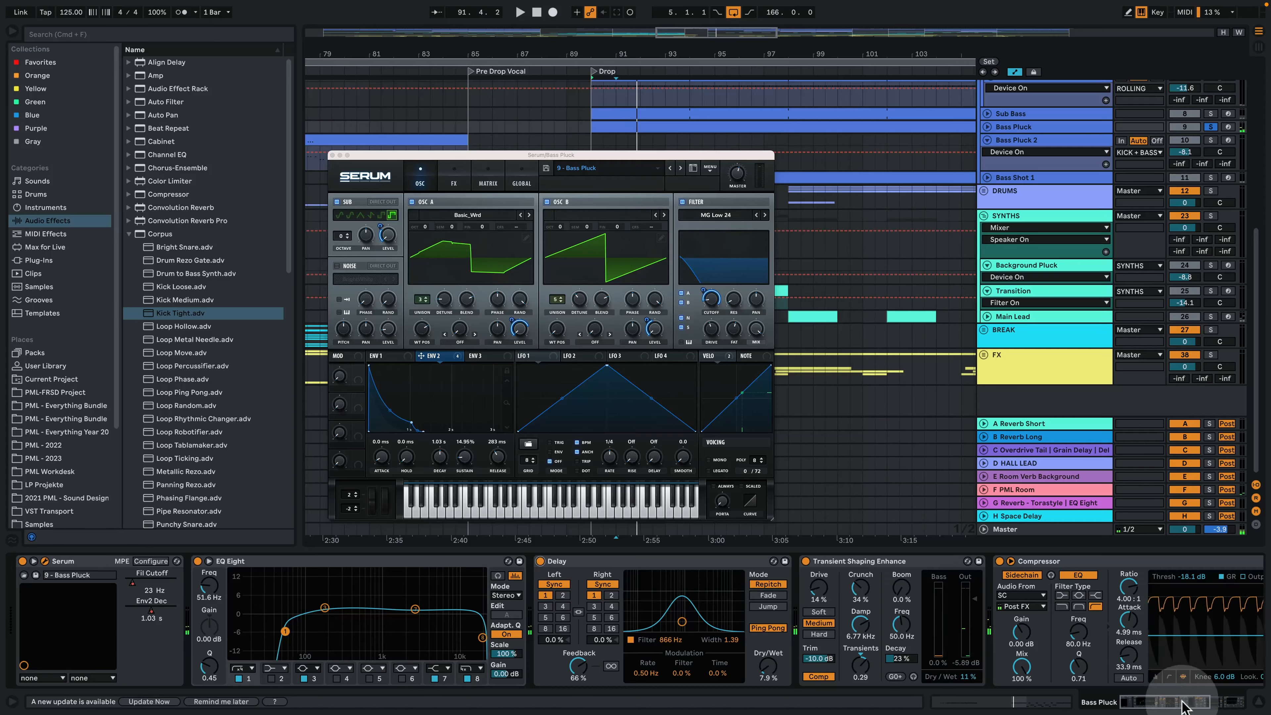
Step: Bring Bass Pluck's Transient Shaping Enhance device into view and play the track with the device off and on
click(1184, 706)
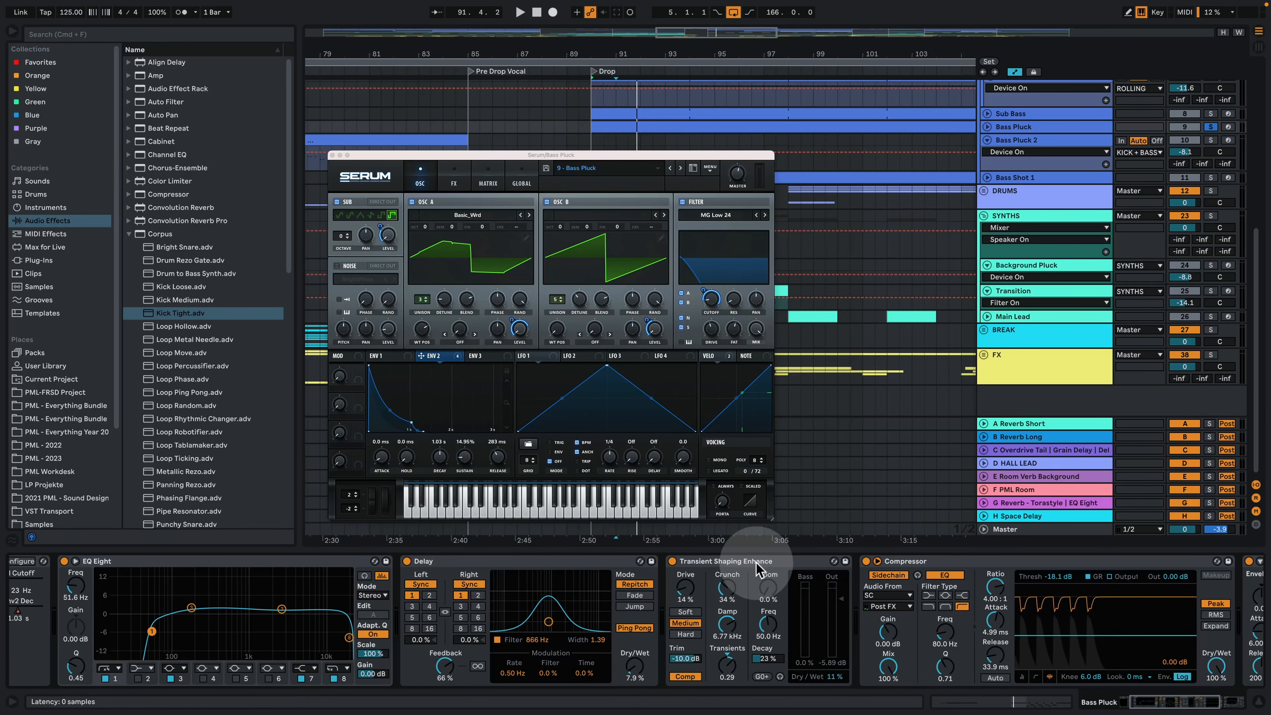
click(680, 562)
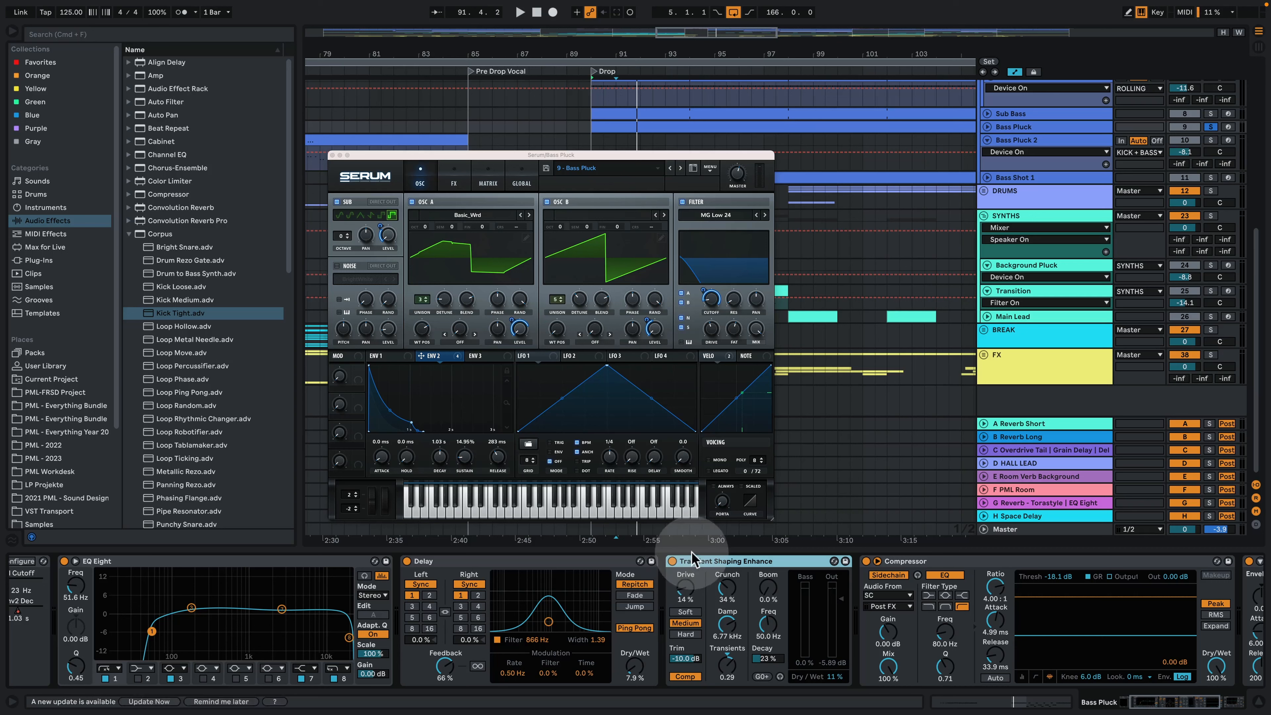
click(672, 561)
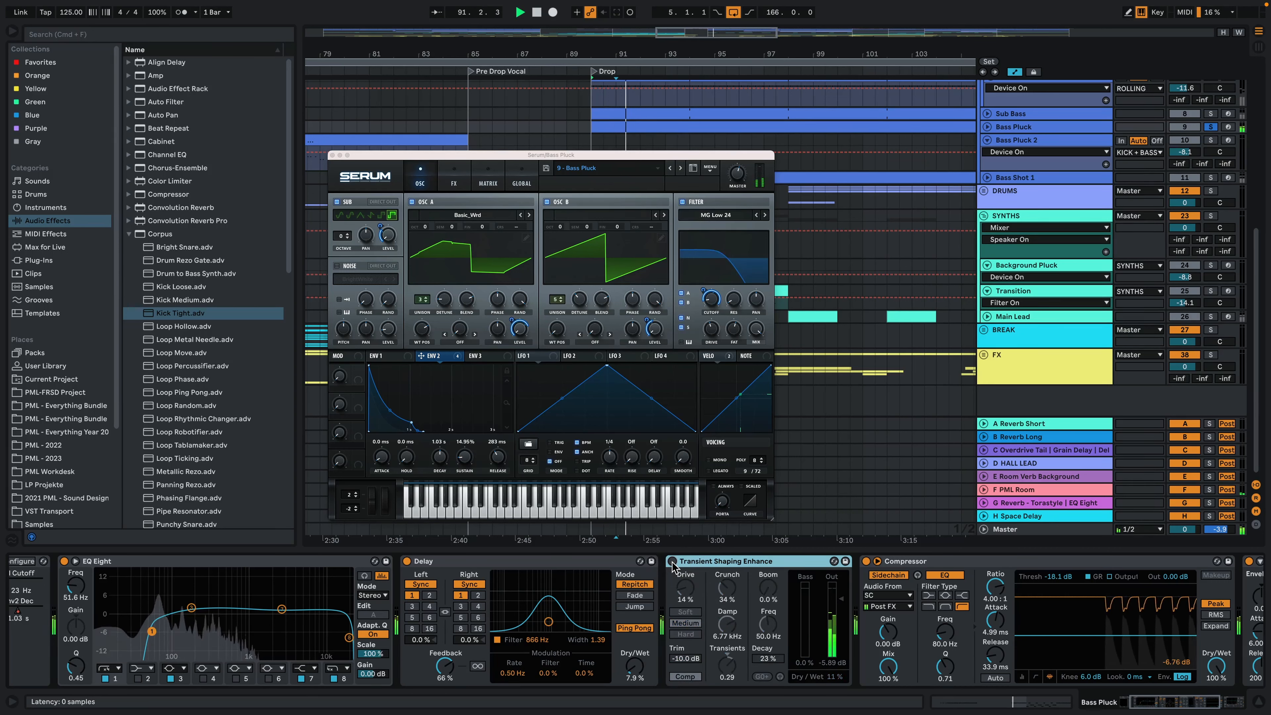
click(672, 562)
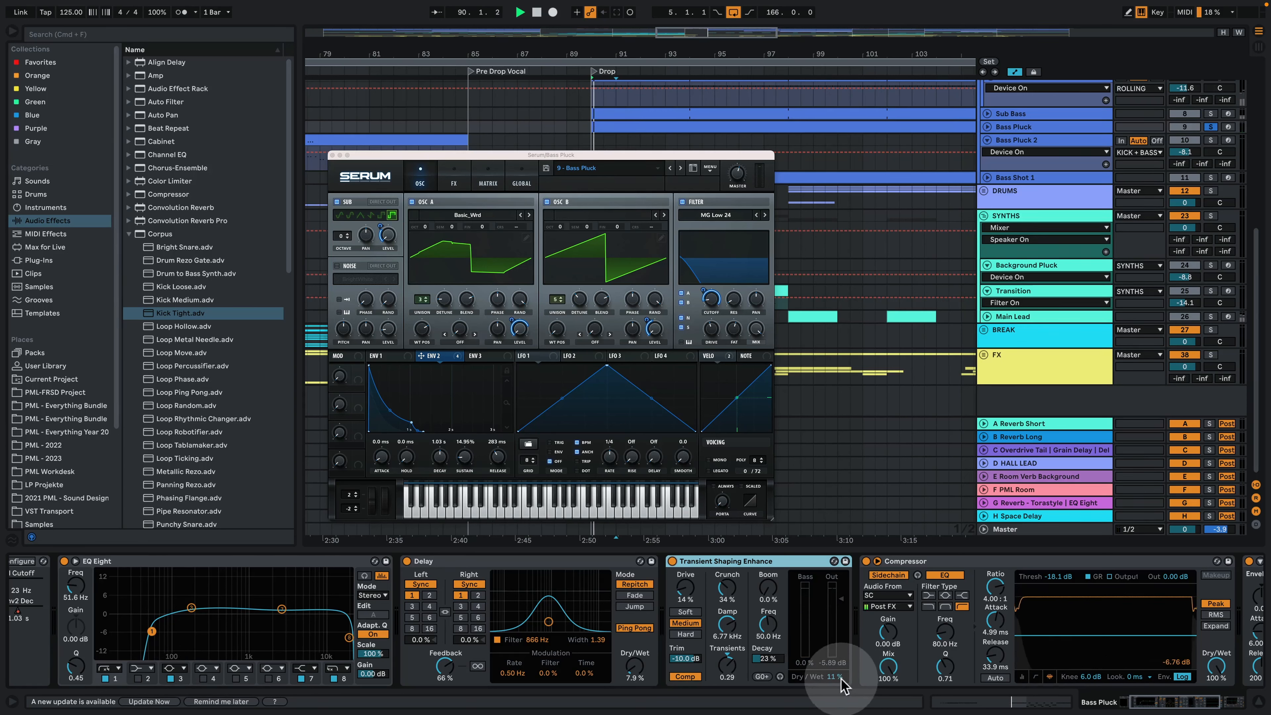
Step: Audition Transient Shaping Enhance on Bass Pluck with Dry/Wet at 100%, and restore Dry/Wet to 11%
drag(844, 685, 844, 626)
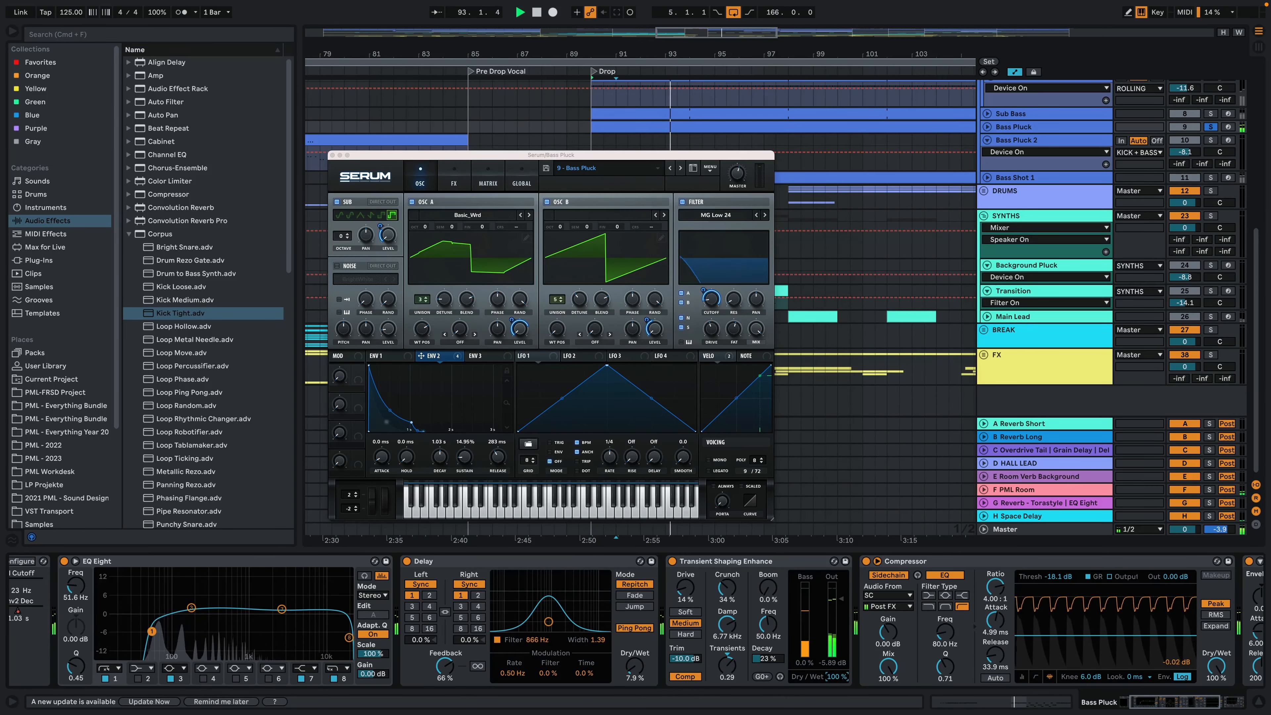
key(space)
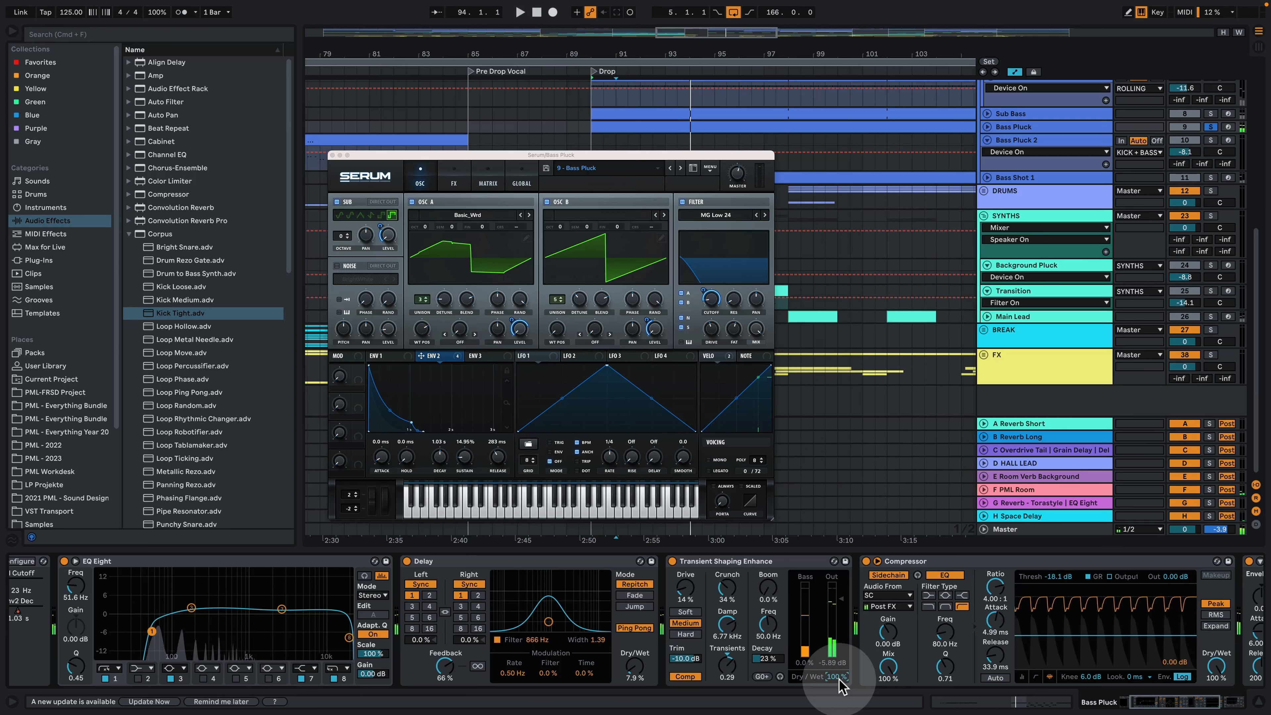
drag(843, 687, 879, 707)
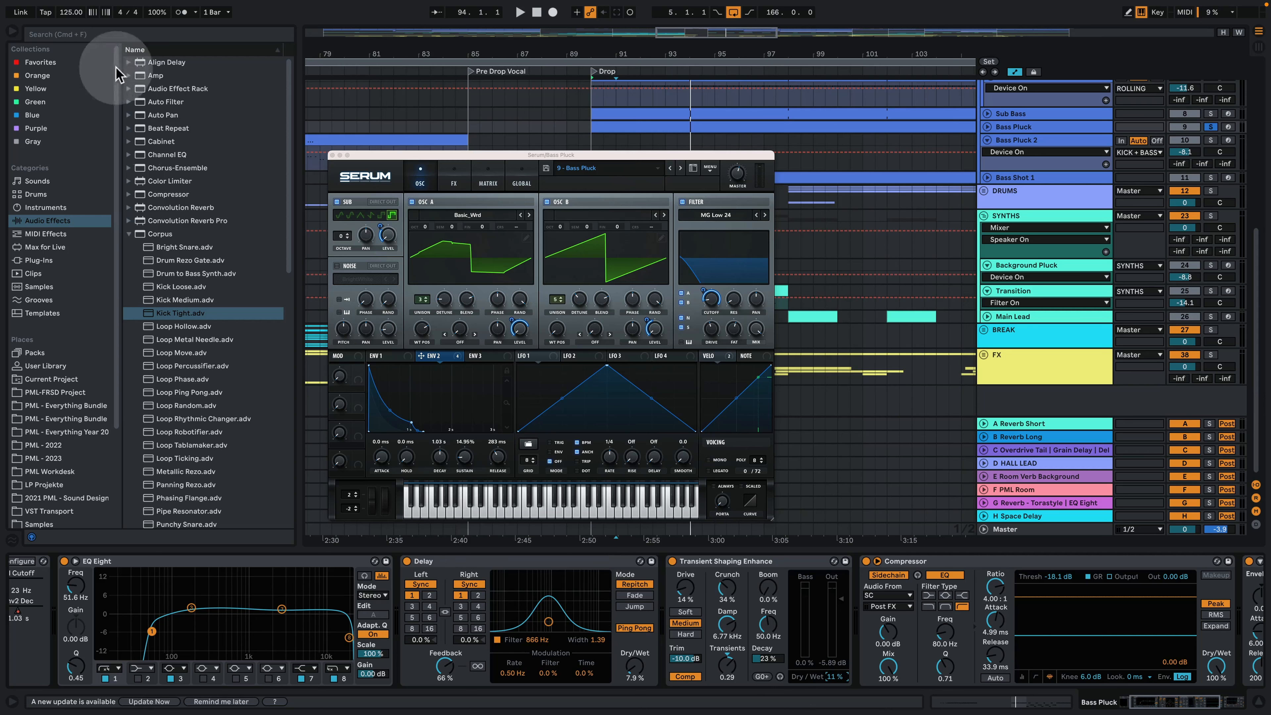
Step: Search the audio effects for "transi" and expand the Drum Buss presets
click(112, 36)
text(transi)
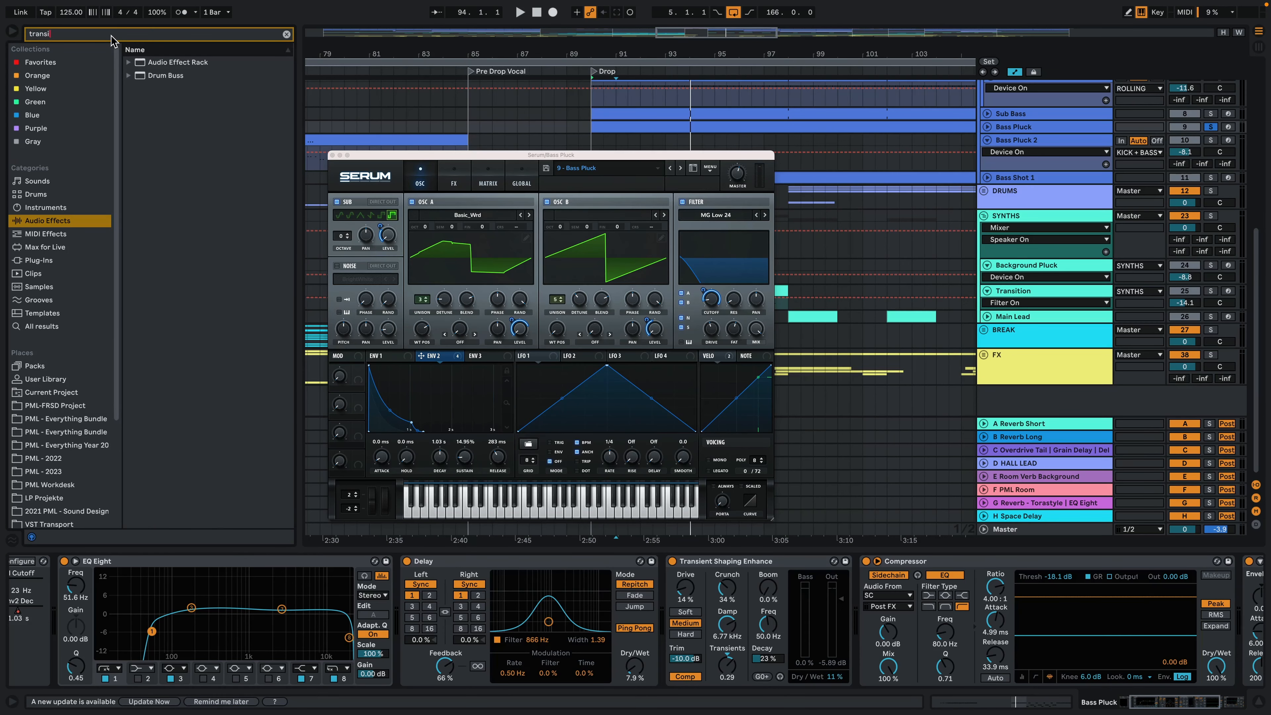
click(129, 75)
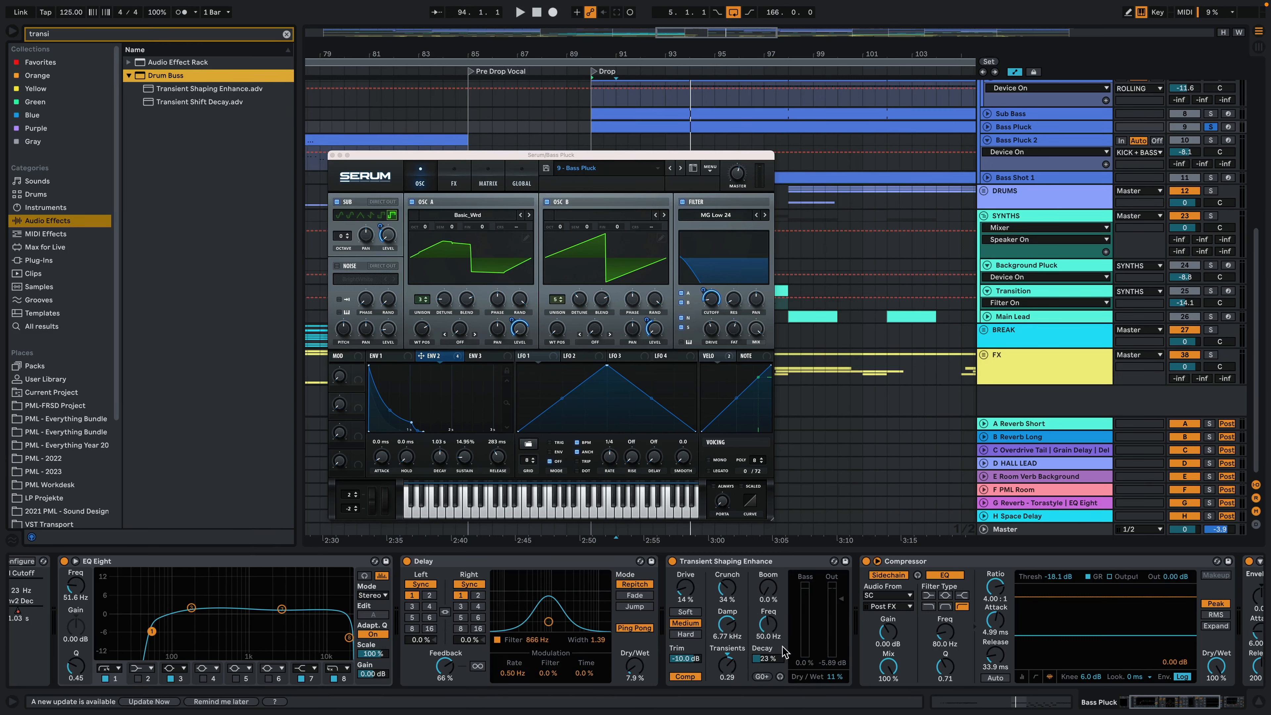
Step: Move Bass Pluck's Serum window aside, select and solo the Bass Shot 1 track, and start playback
drag(595, 155, 526, 157)
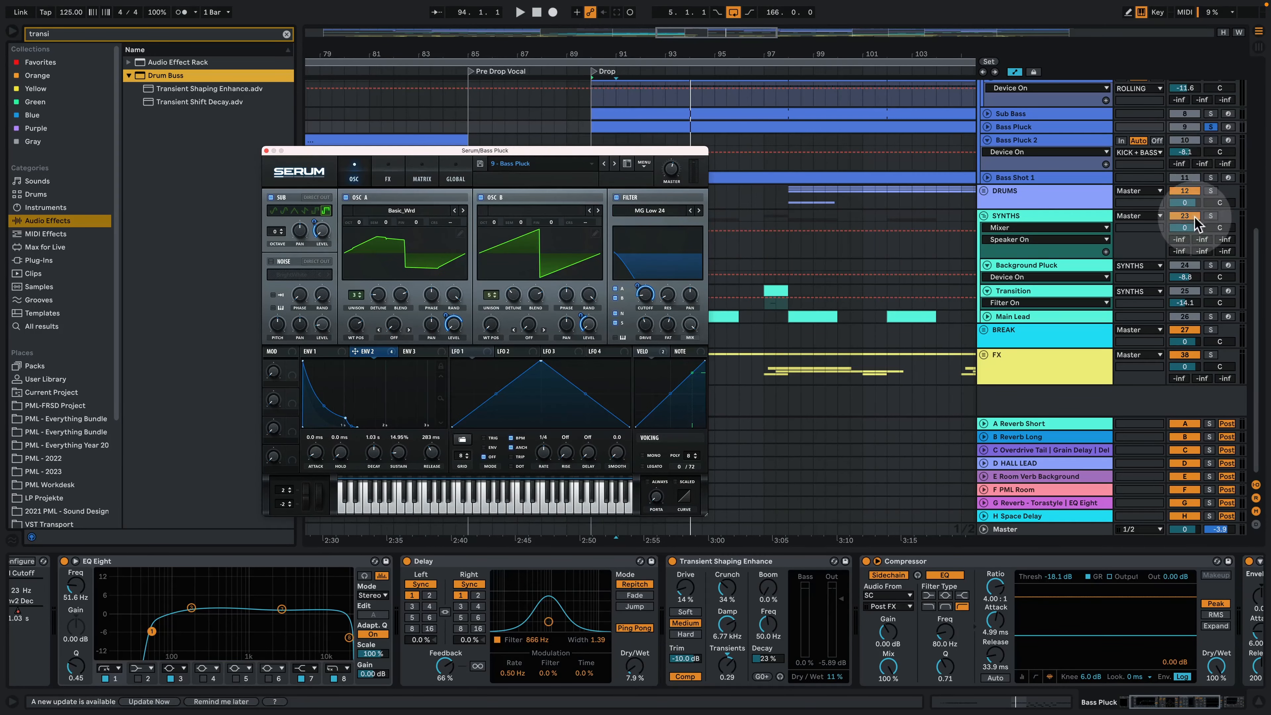
scroll(1187, 244, up, 3)
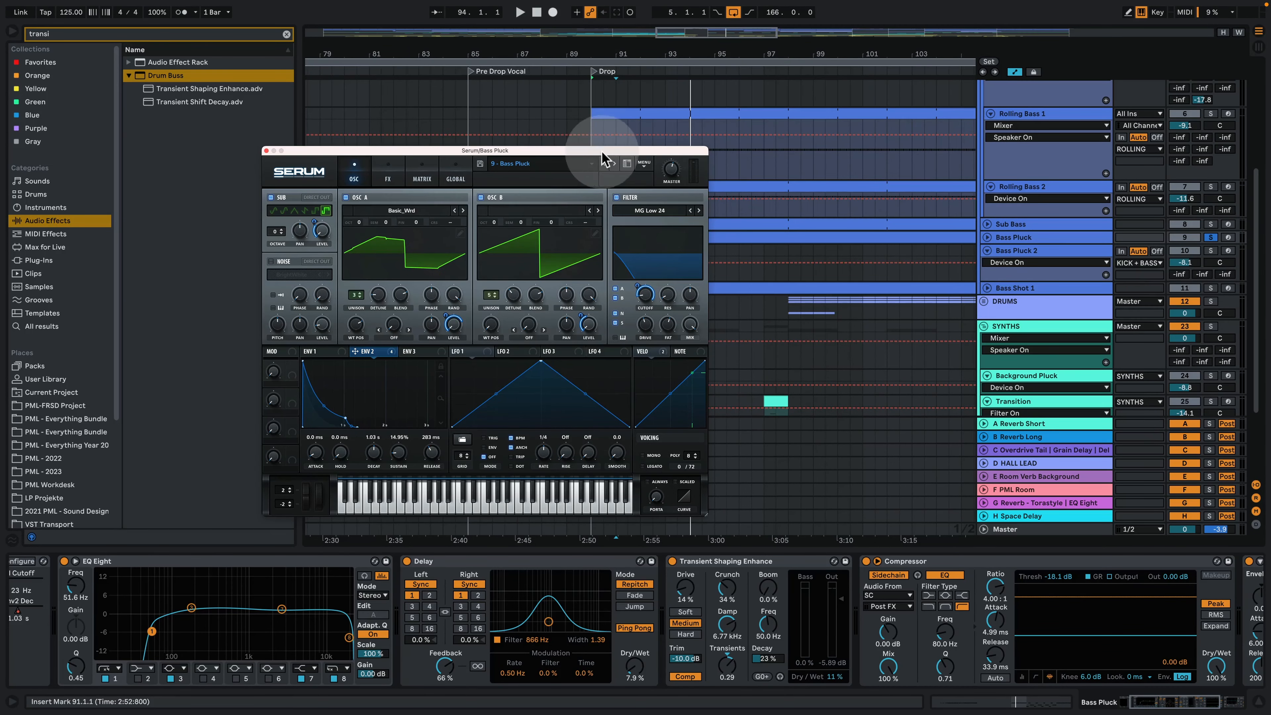
drag(601, 152, 453, 131)
click(1046, 288)
click(1210, 288)
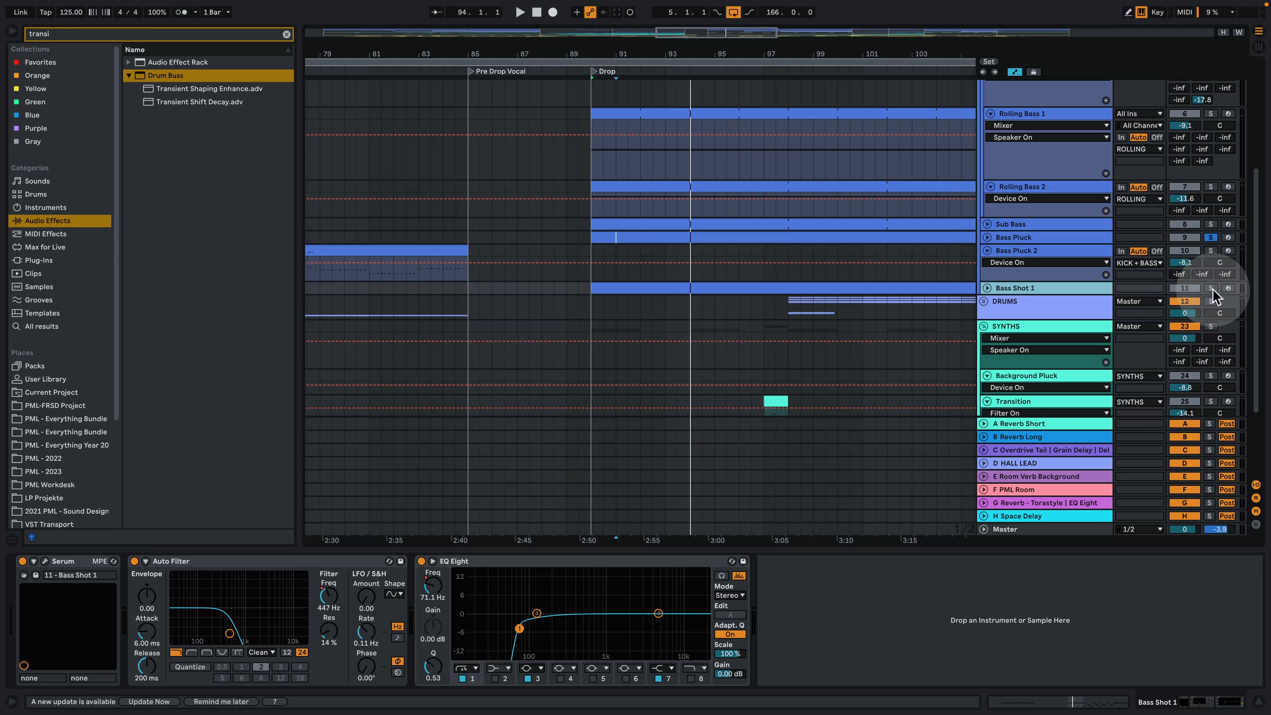
key(space)
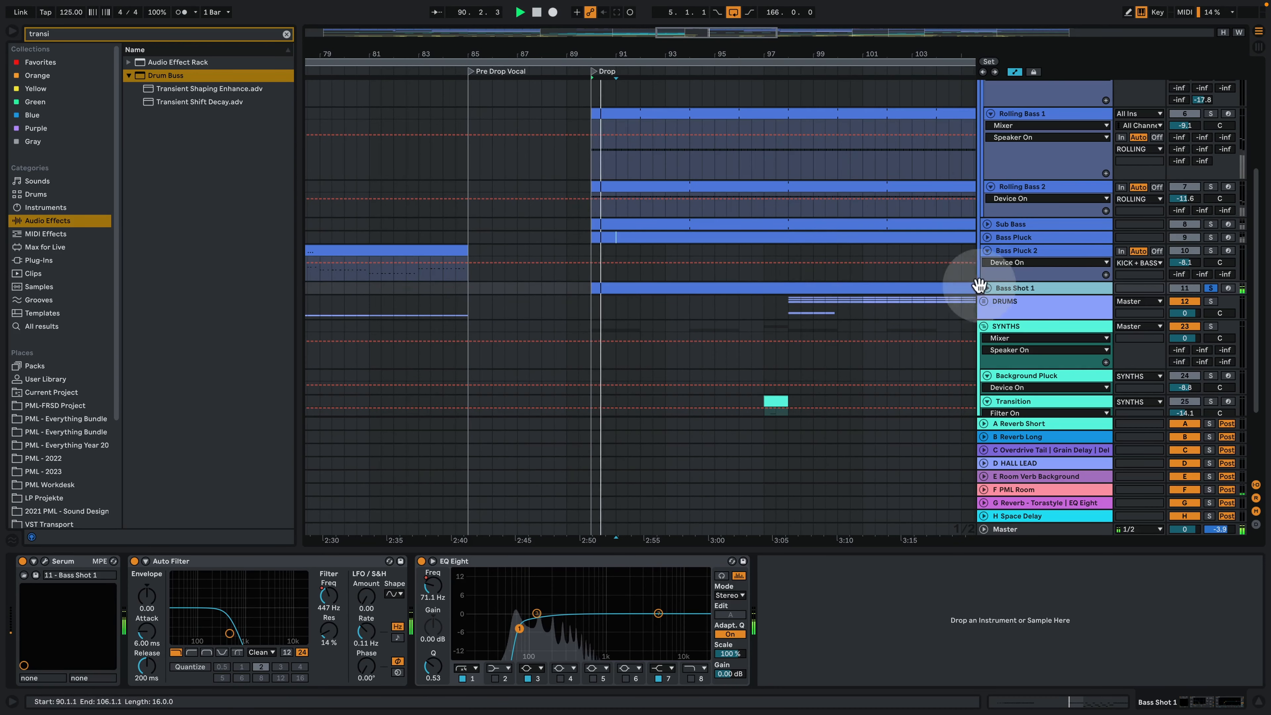
Step: Unfold Bass Shot 1, examine the notes in its MIDI clip zoomed in on the first bars, and return to its devices
click(987, 288)
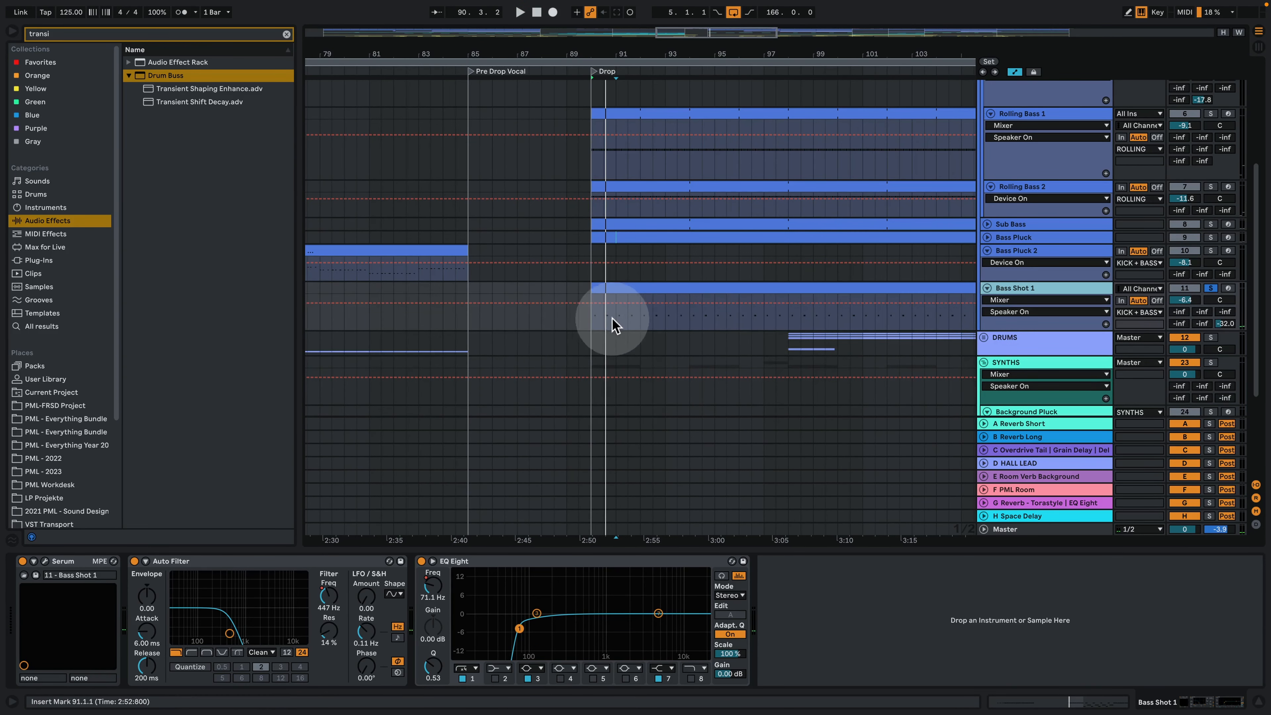
double_click(602, 289)
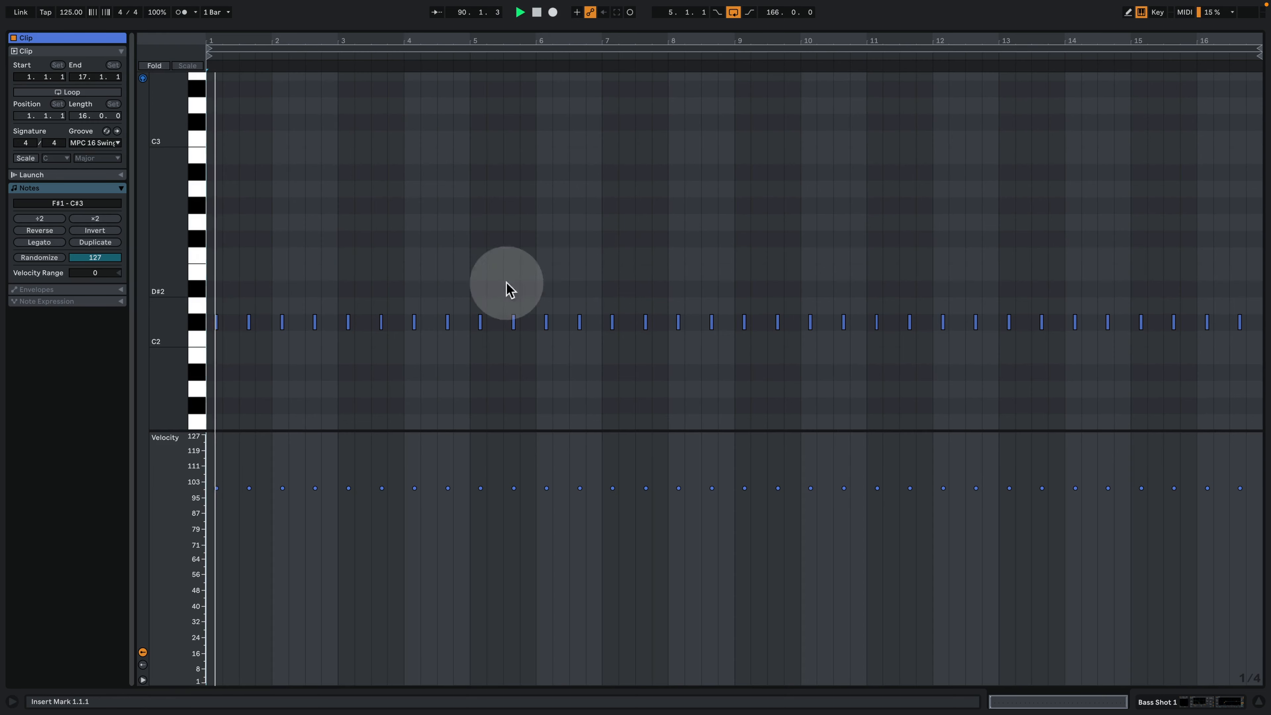
drag(237, 44, 453, 225)
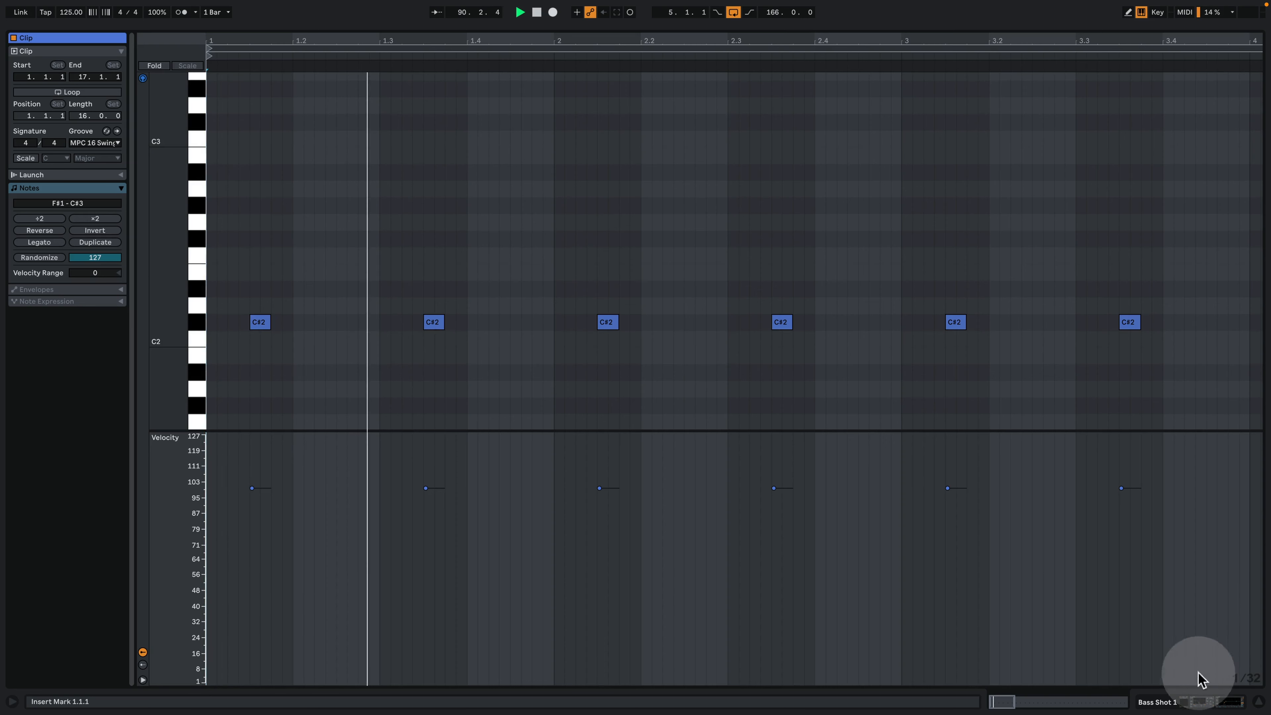
click(1168, 703)
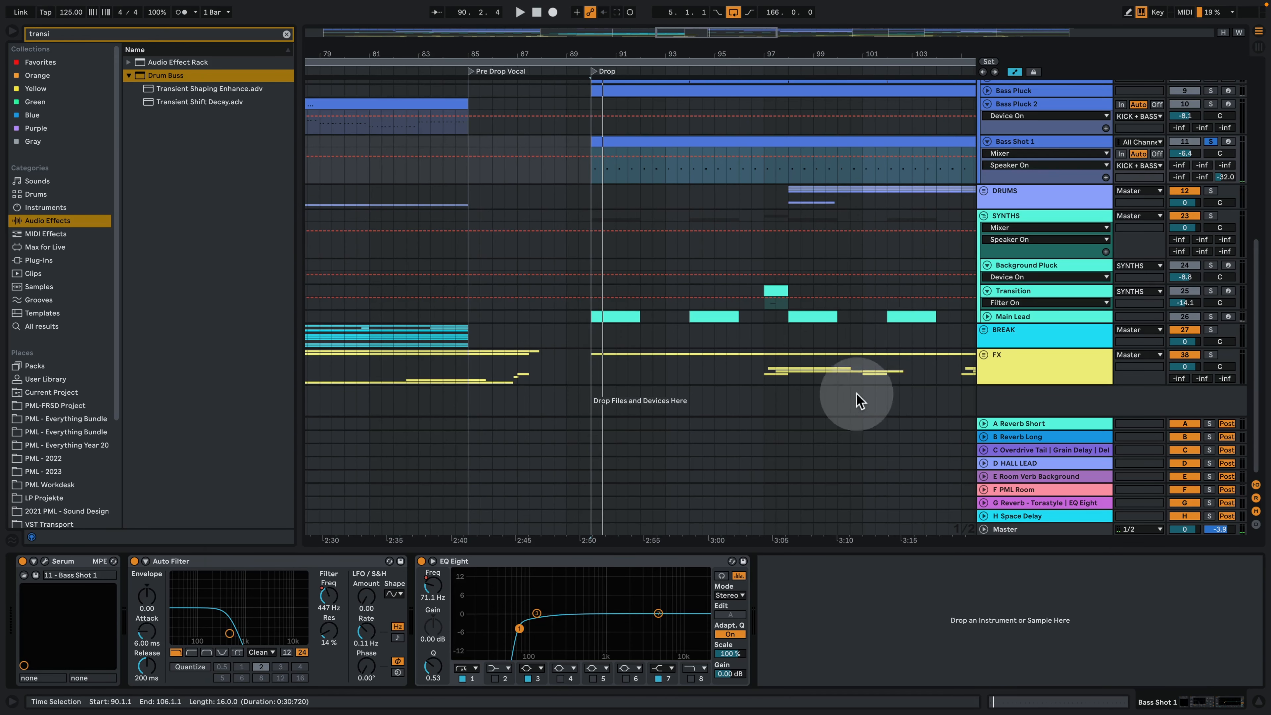
Step: Play Bass Shot 1 soloed from the drop and inspect its Serum patch, closing the plug-in window when done
scroll(830, 415, up, 3)
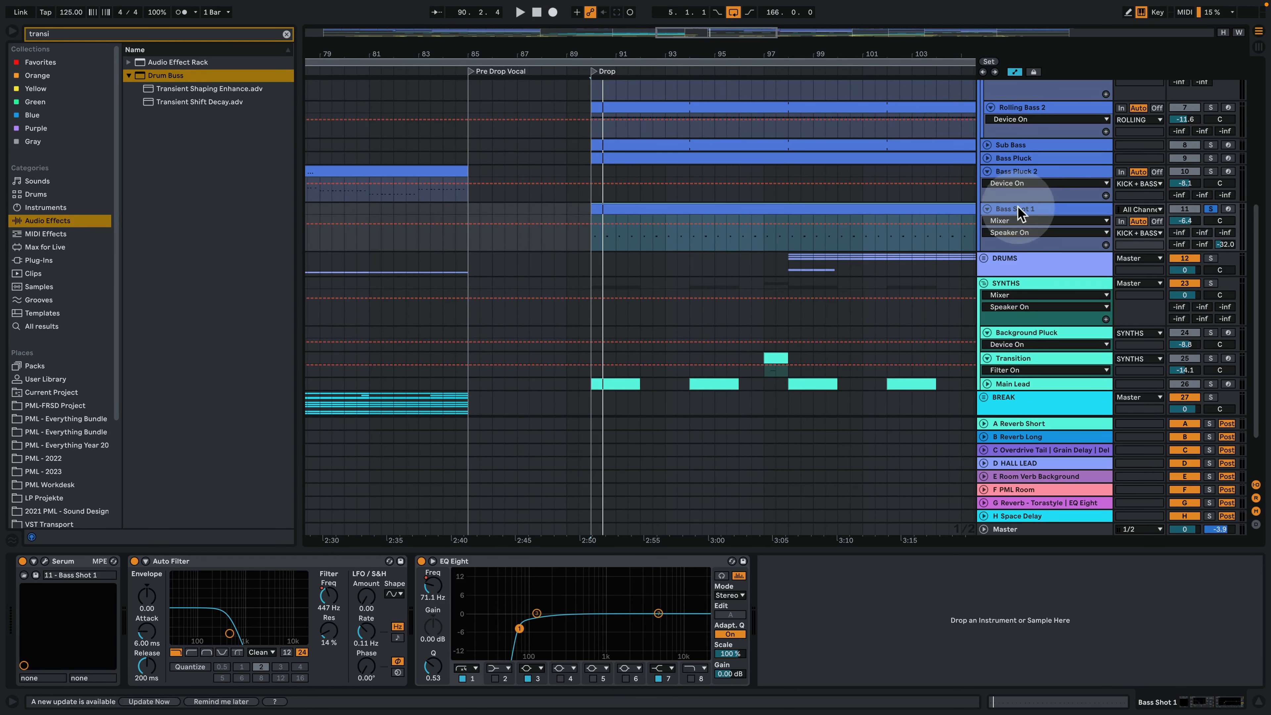
scroll(1105, 267, up, 5)
key(space)
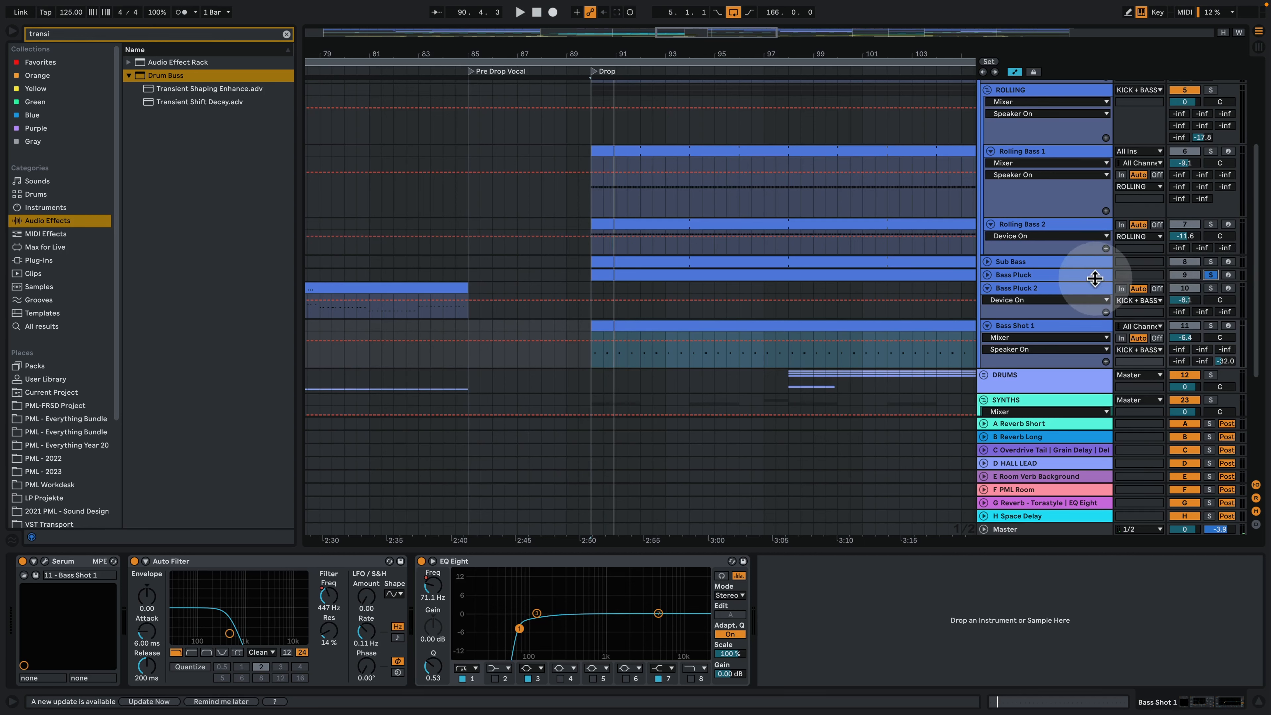
click(1210, 325)
click(599, 358)
key(space)
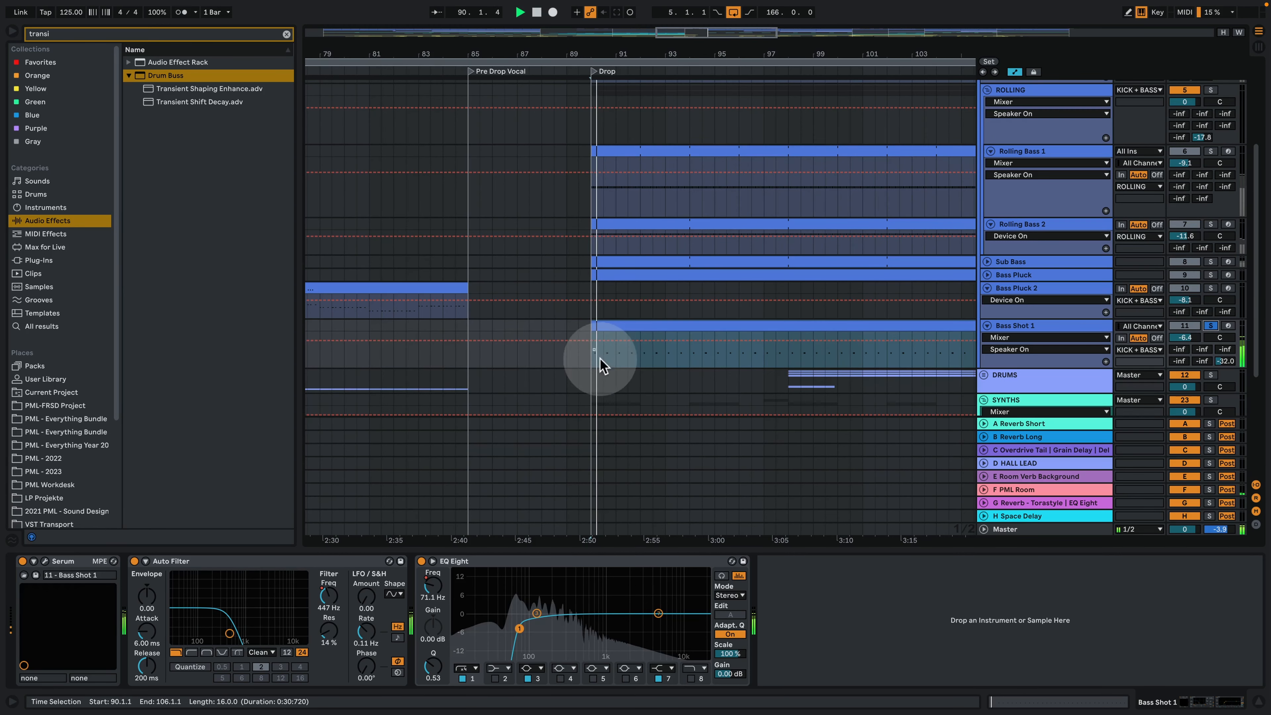
click(45, 563)
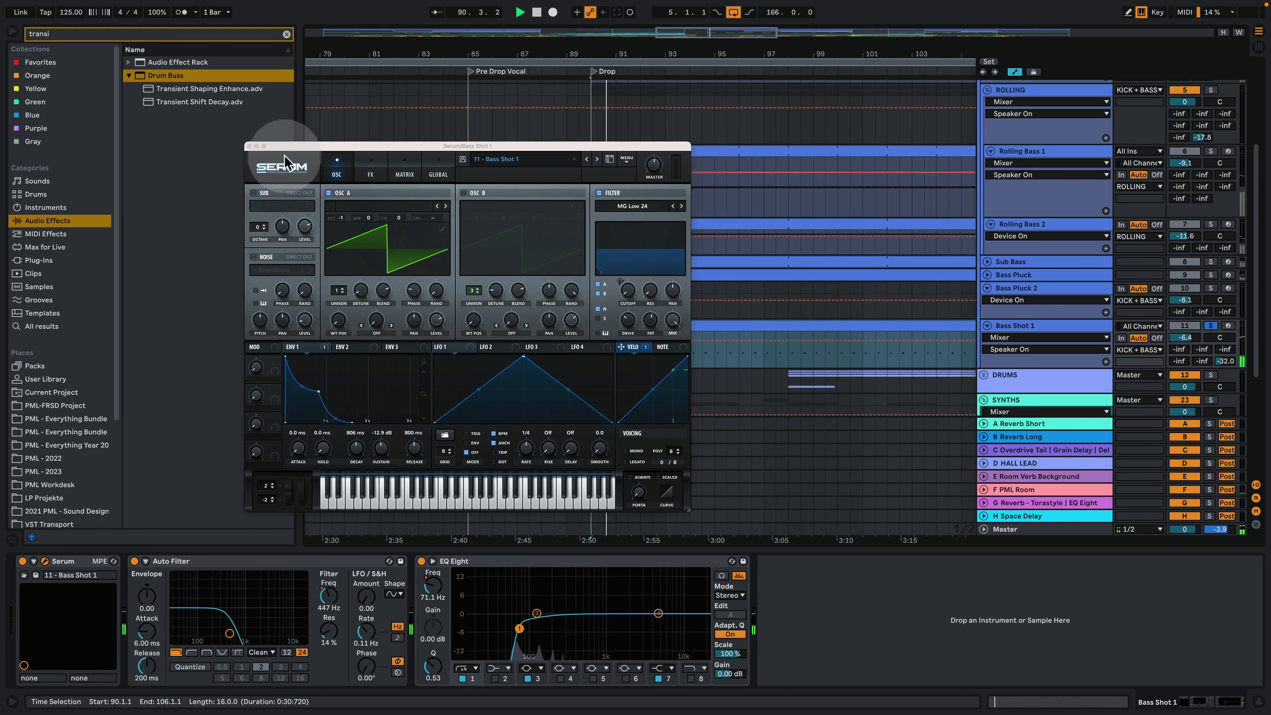
click(249, 147)
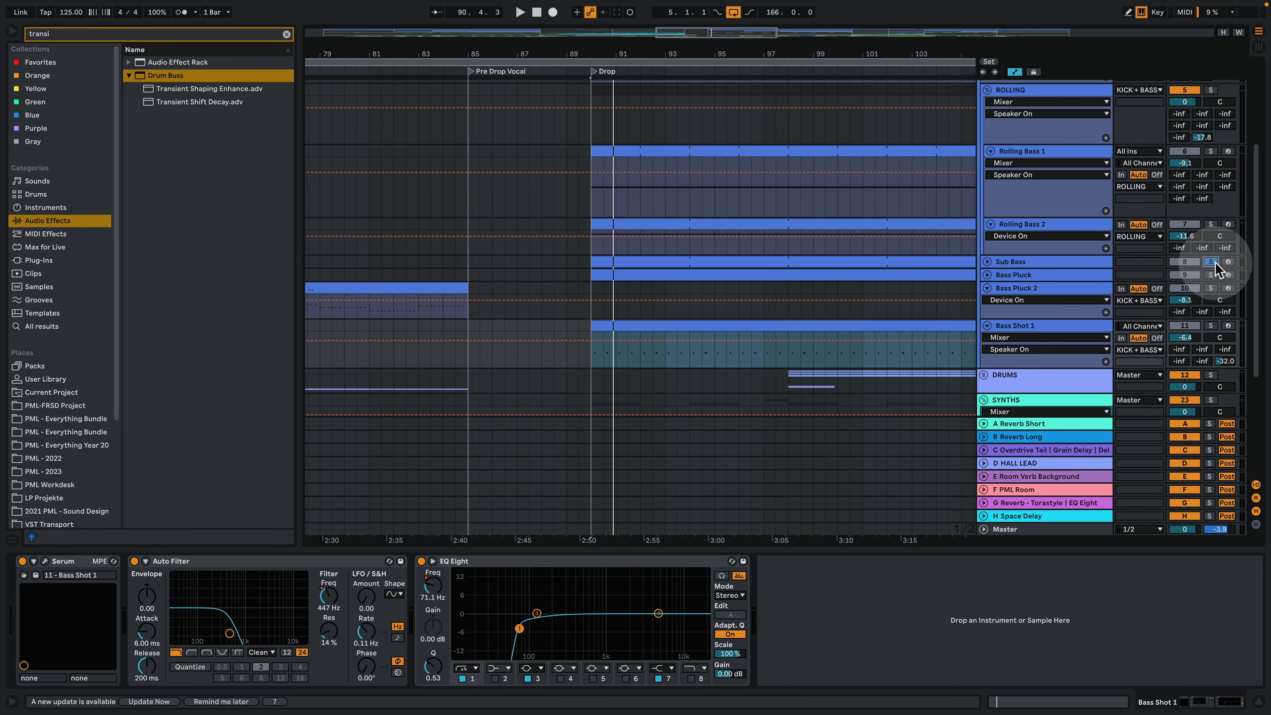
Step: Unfold the Sub Bass track and play it soloed, first alone and with Bass Shot 1 added
click(986, 261)
click(1025, 267)
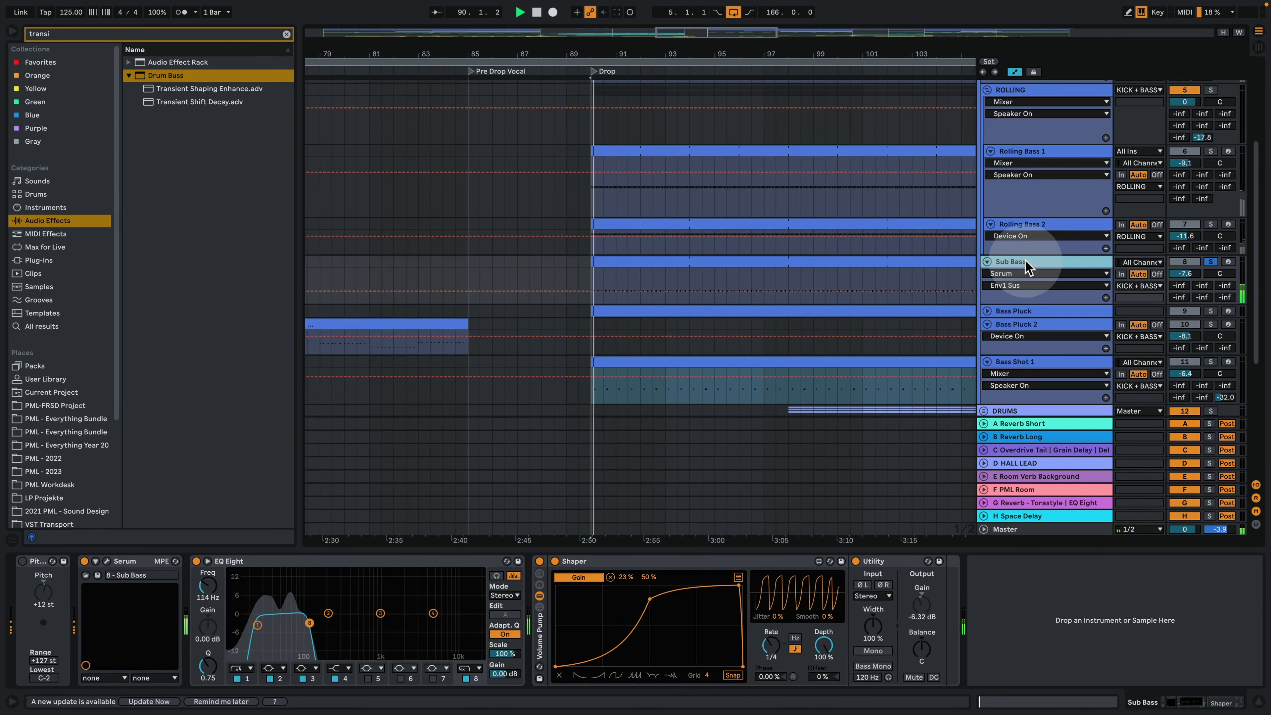
key(space)
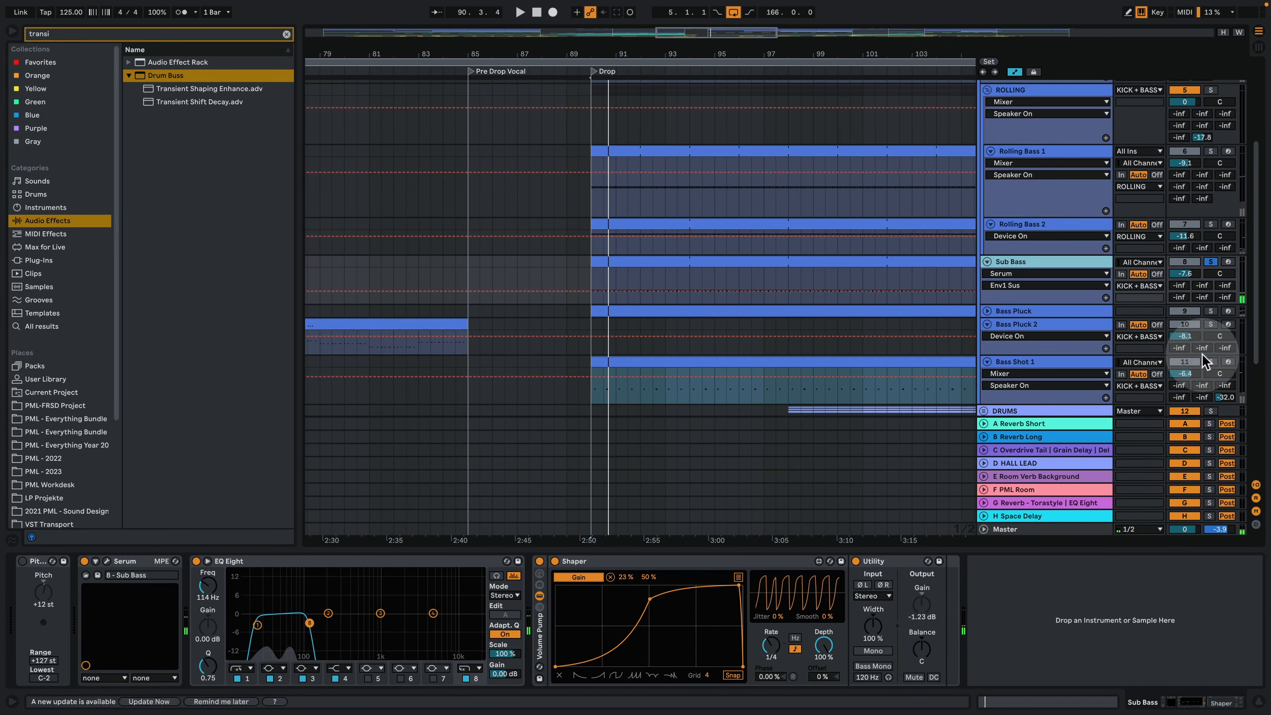
click(1213, 362)
key(space)
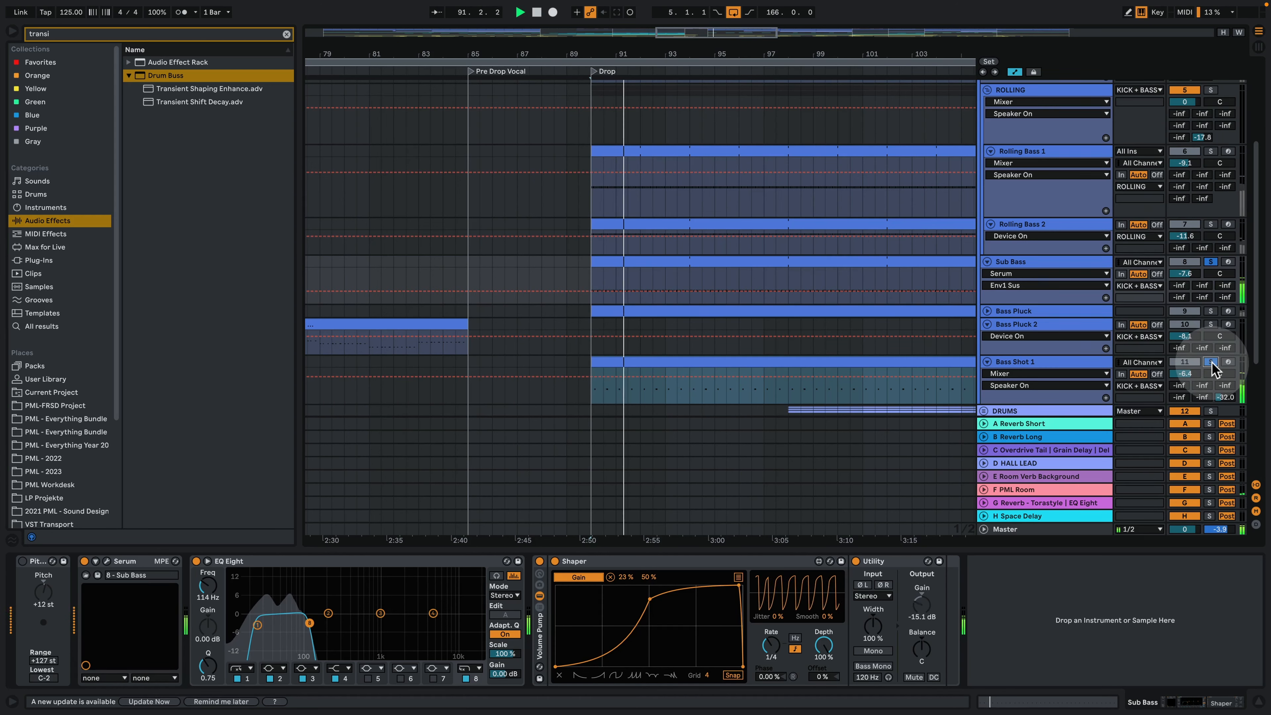
Step: Unfold Bass Pluck and play it soloed together with Sub Bass, hiding the device view to show more of the arrangement
click(987, 313)
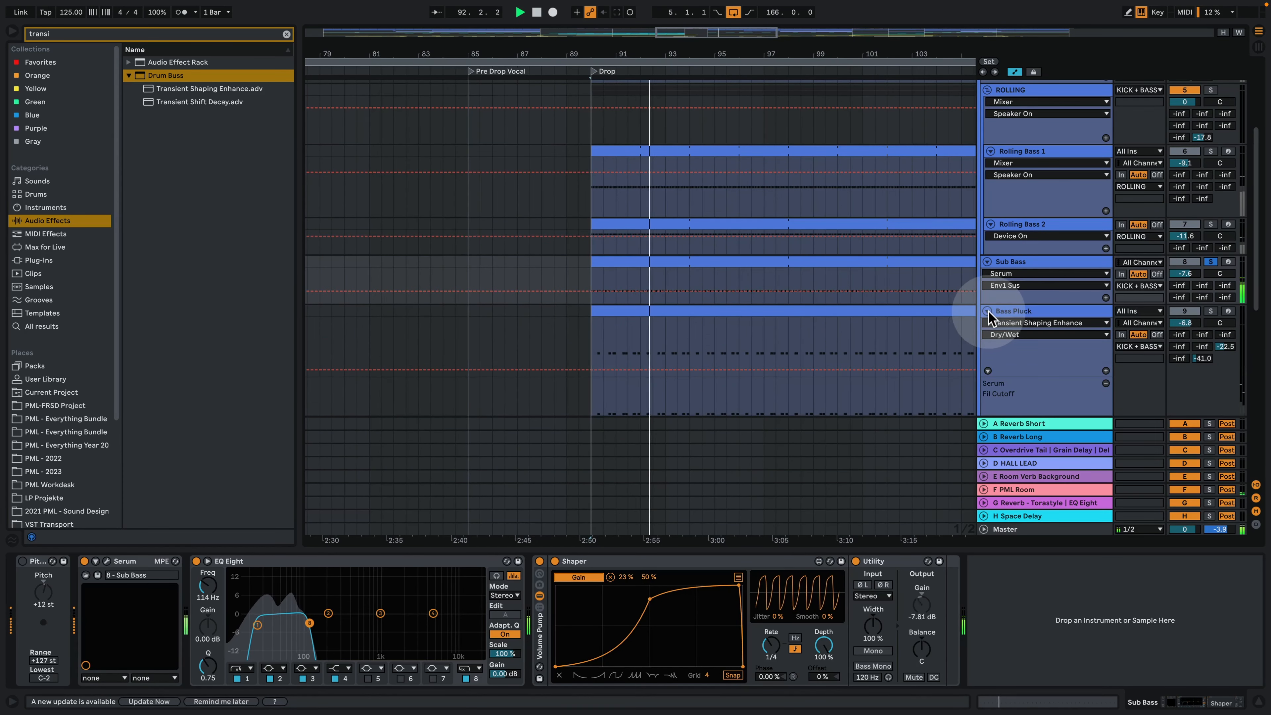
scroll(993, 349, down, 4)
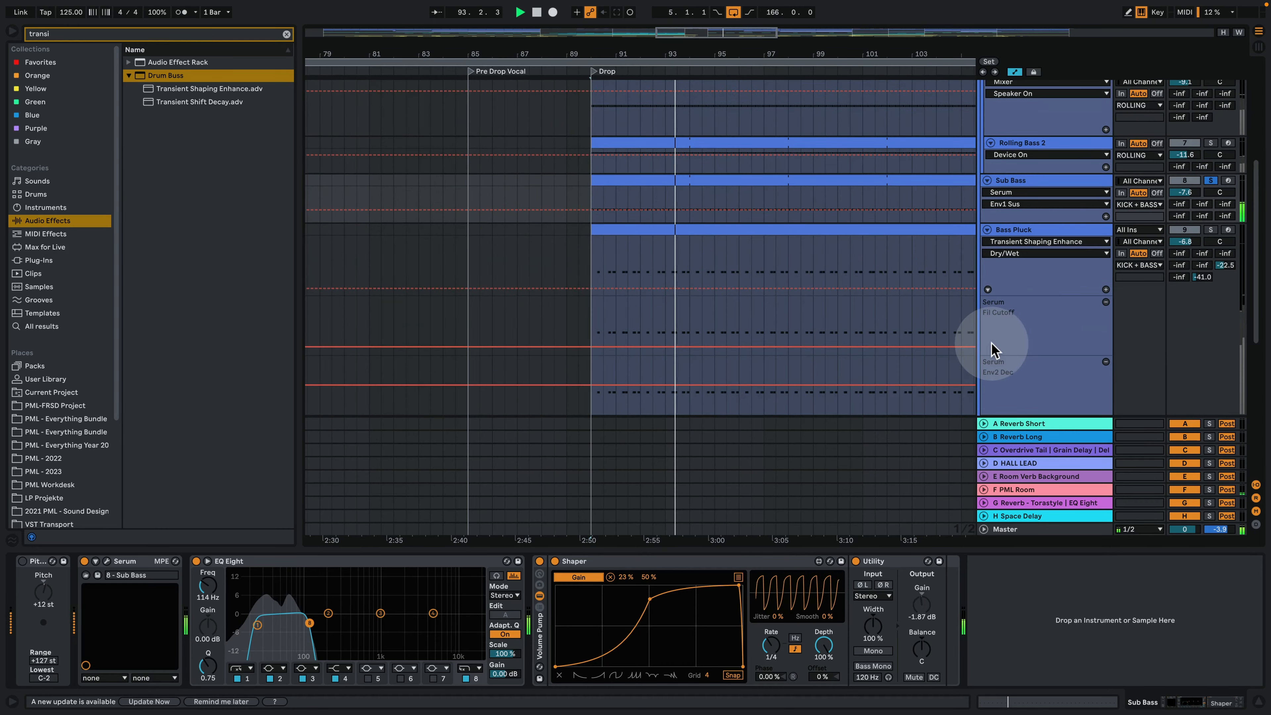
scroll(993, 349, up, 3)
key(space)
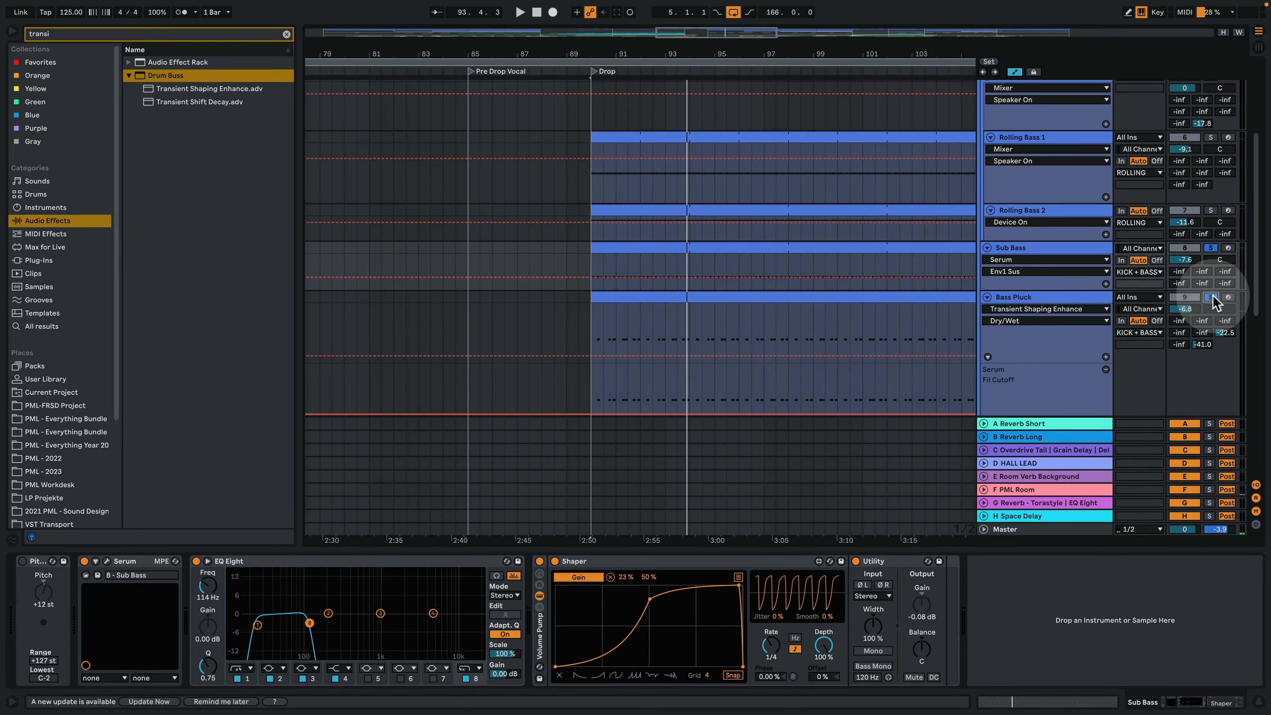
key(space)
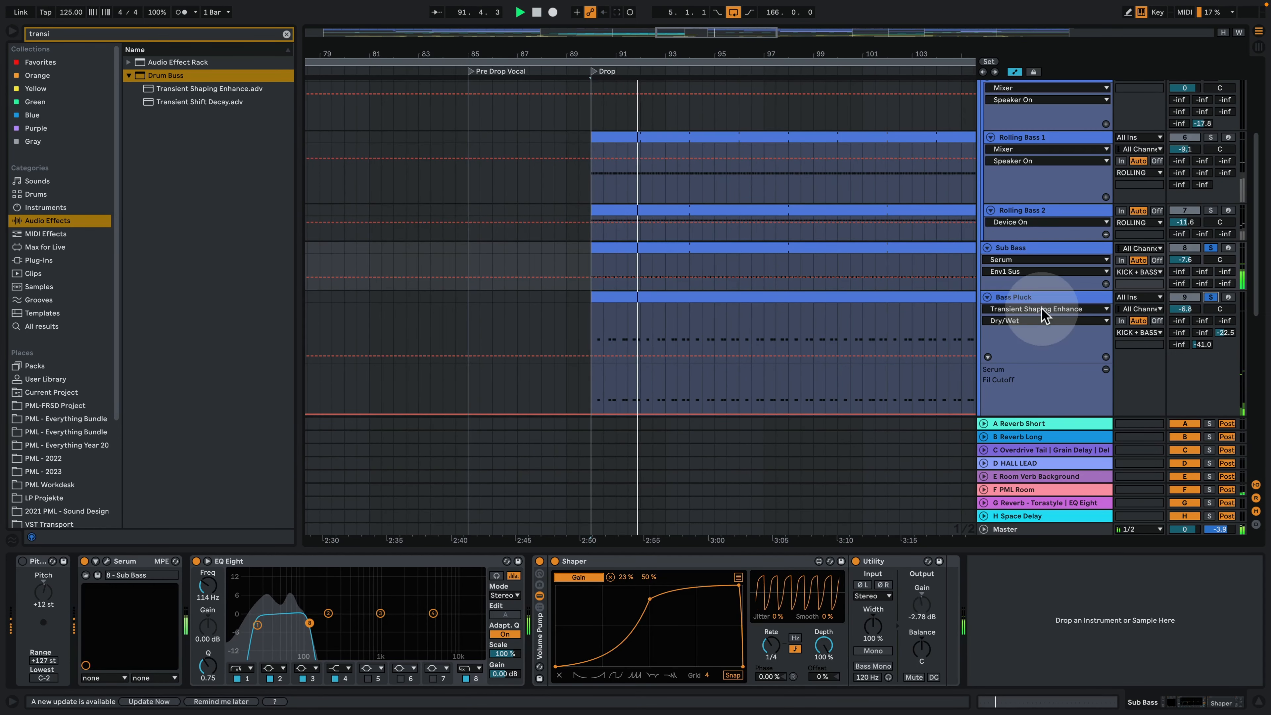
scroll(1042, 316, up, 5)
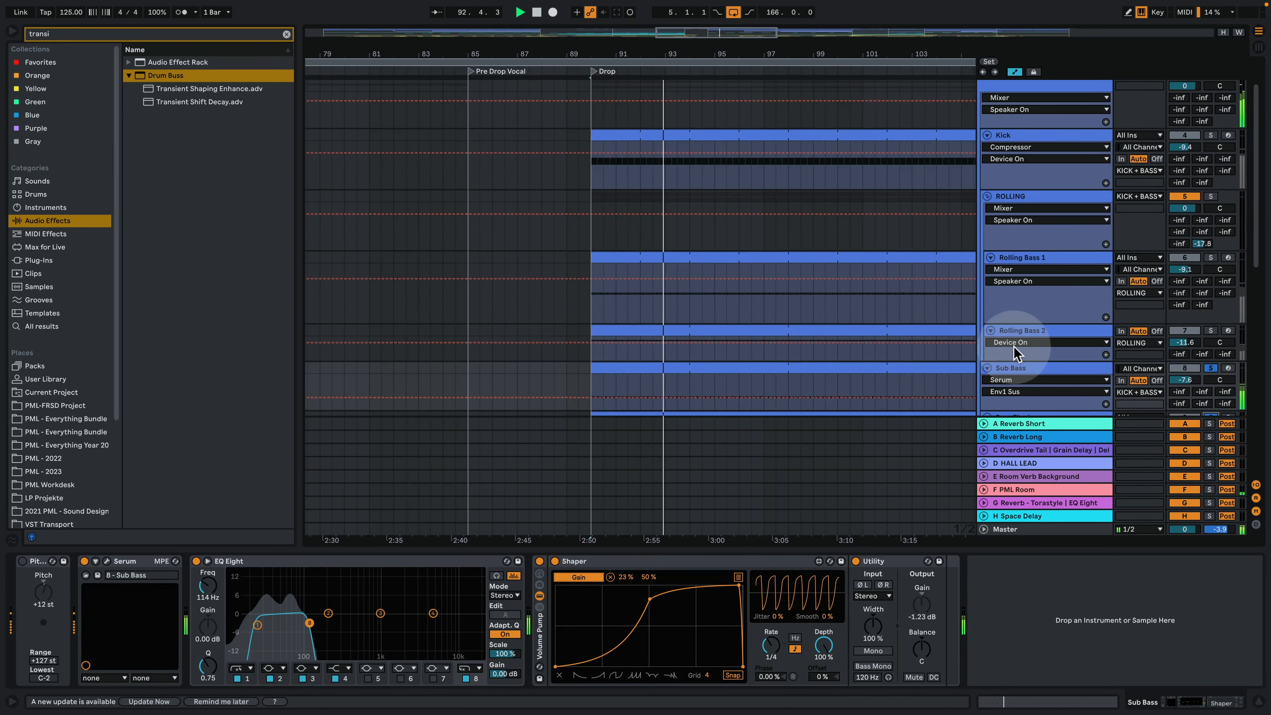
click(1257, 702)
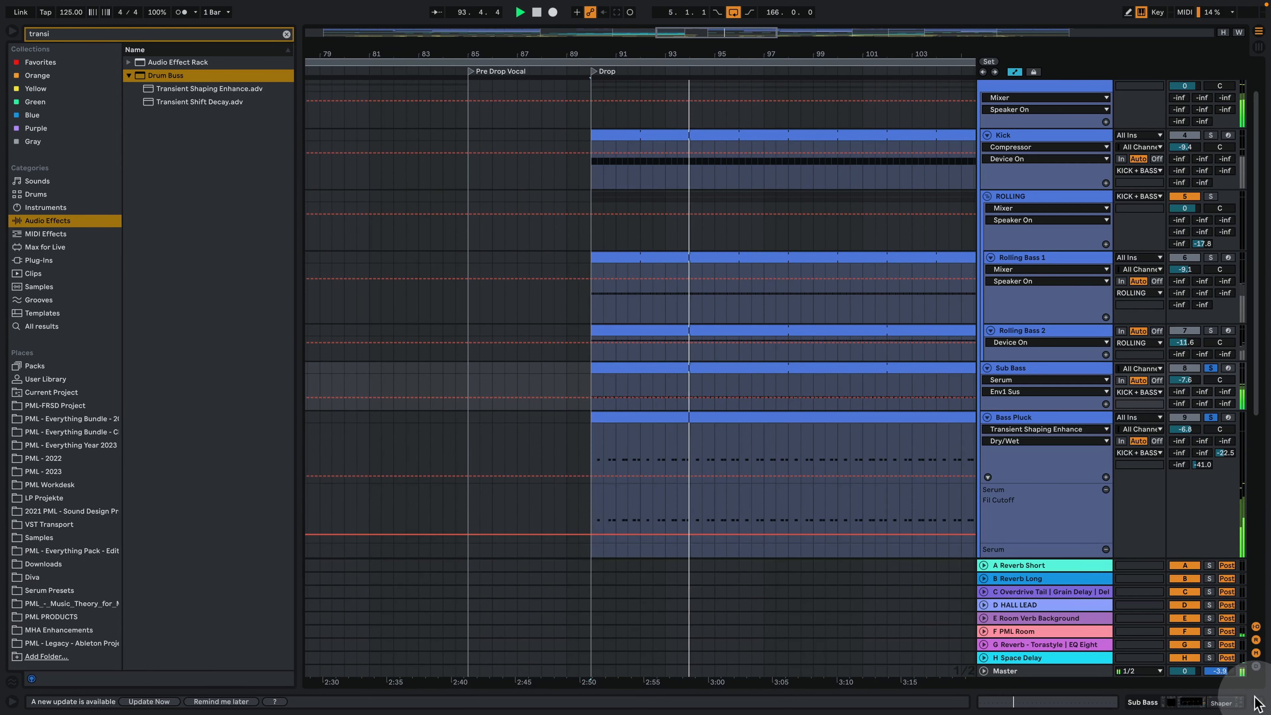
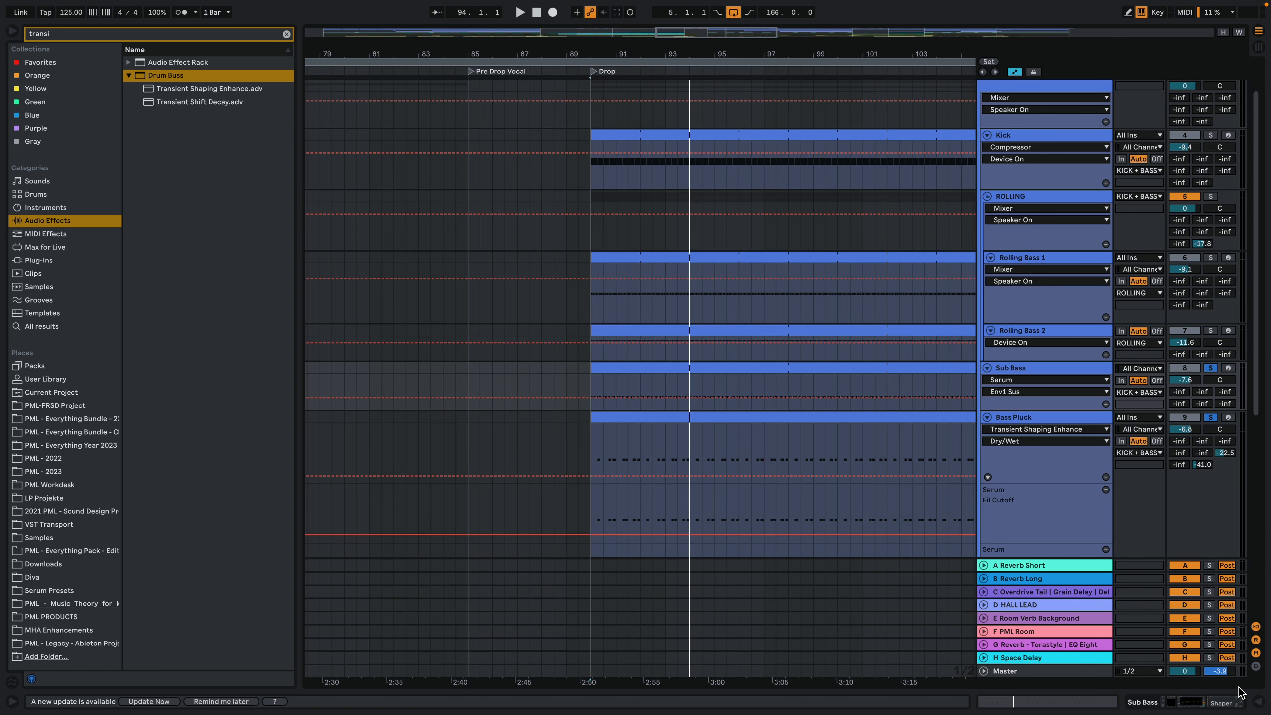
Step: Play the drop with Rolling Bass 1 and 2 soloed alongside Sub Bass and Bass Pluck, adding the Kick
click(1211, 331)
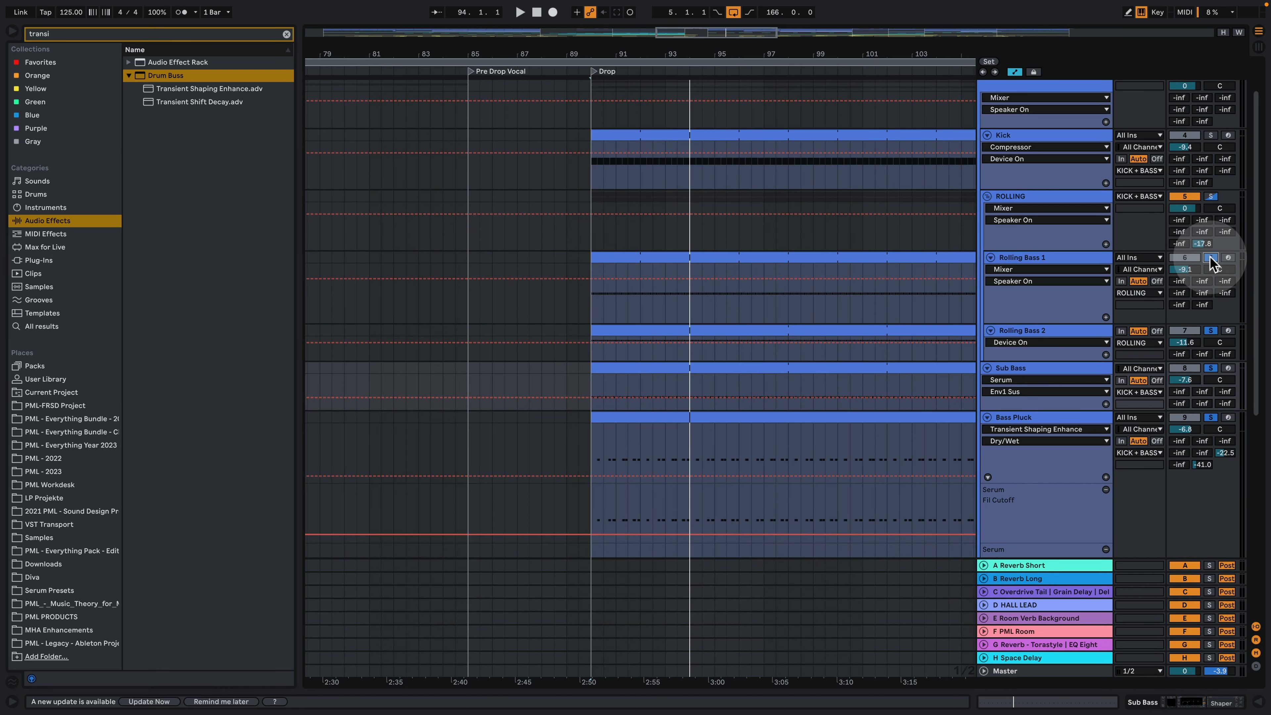
click(1211, 257)
drag(645, 54, 645, 85)
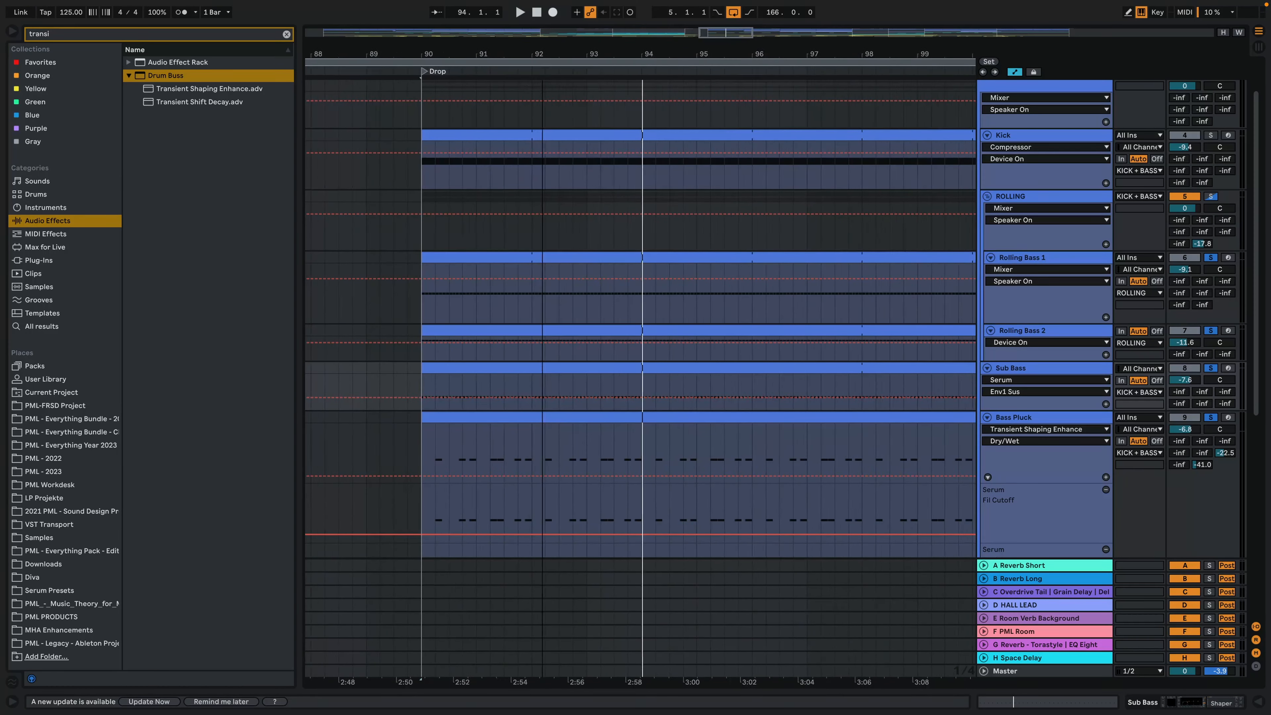
drag(543, 53, 524, 54)
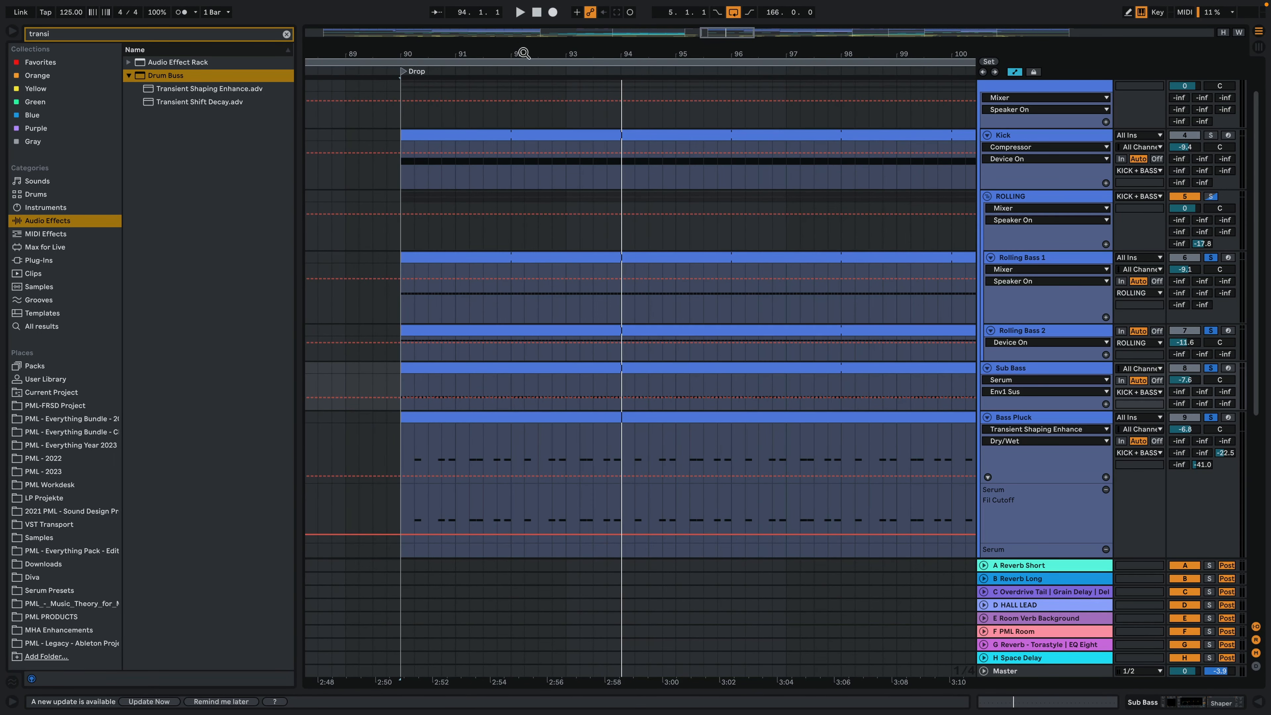
key(space)
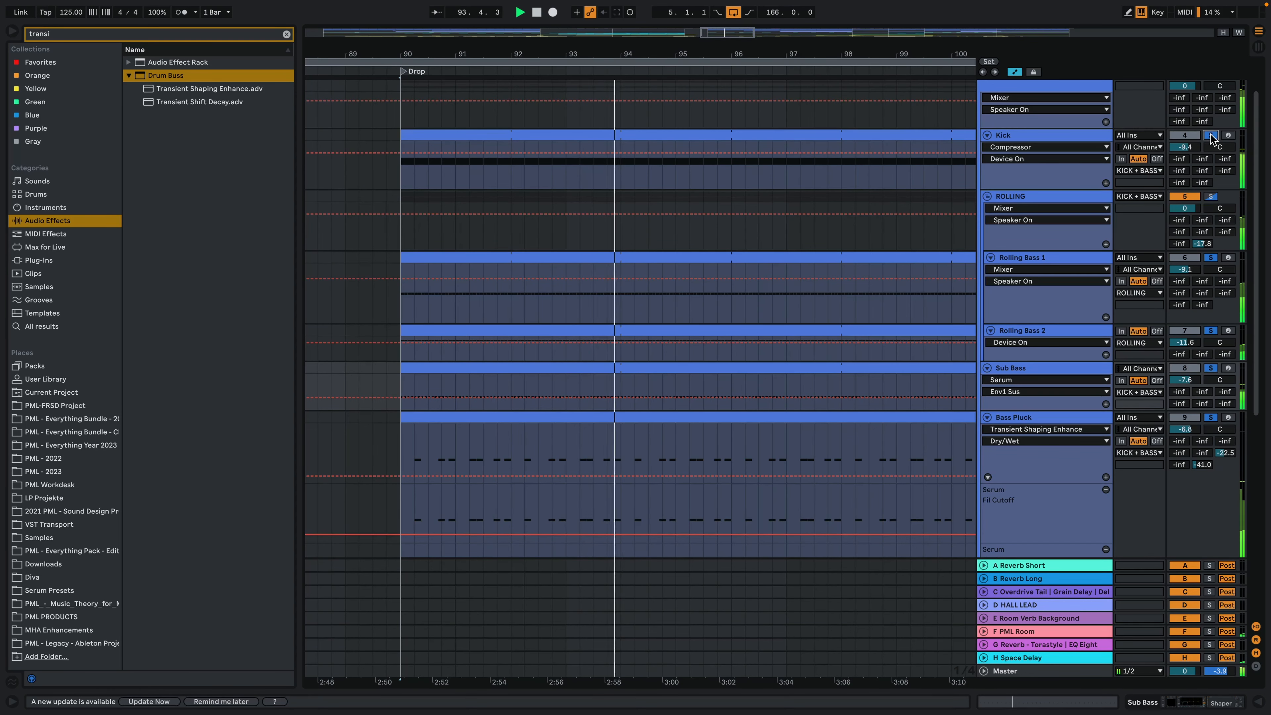
drag(644, 54, 440, 36)
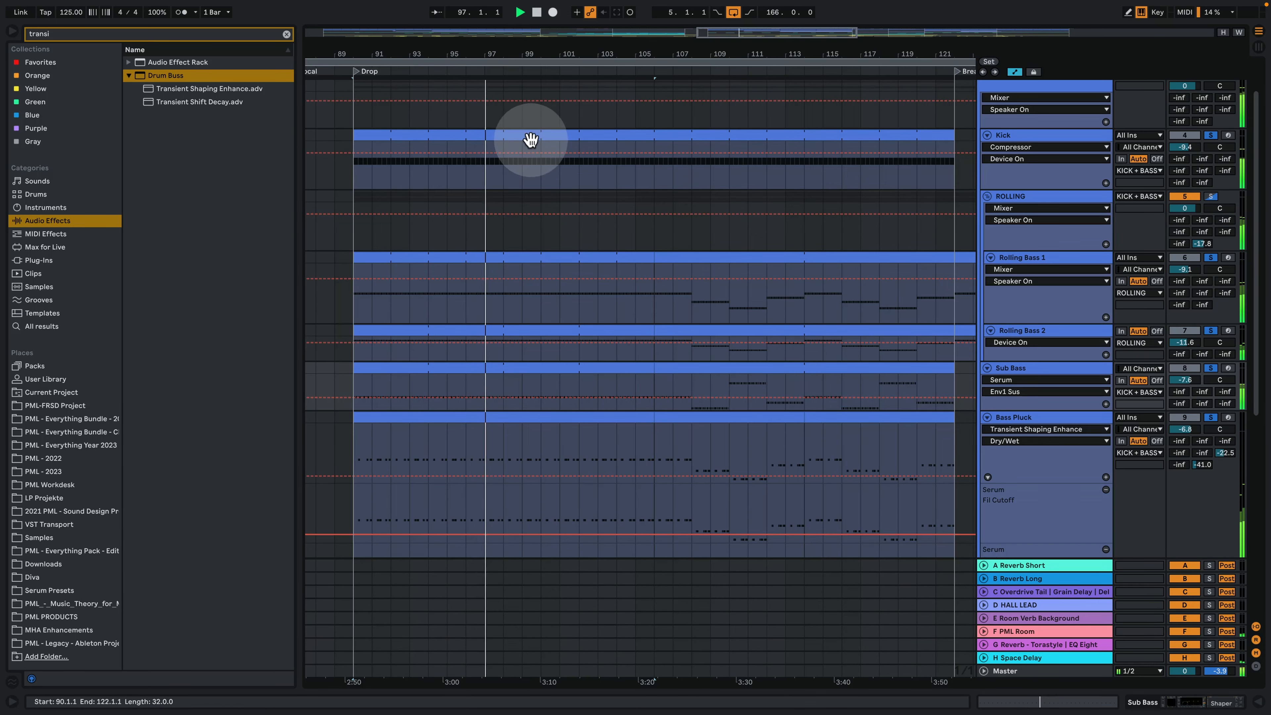
Step: Fold the Kick, ROLLING, Sub Bass, Bass Pluck and Bass Pluck 2 tracks and unfold the DRUMS group
click(1048, 436)
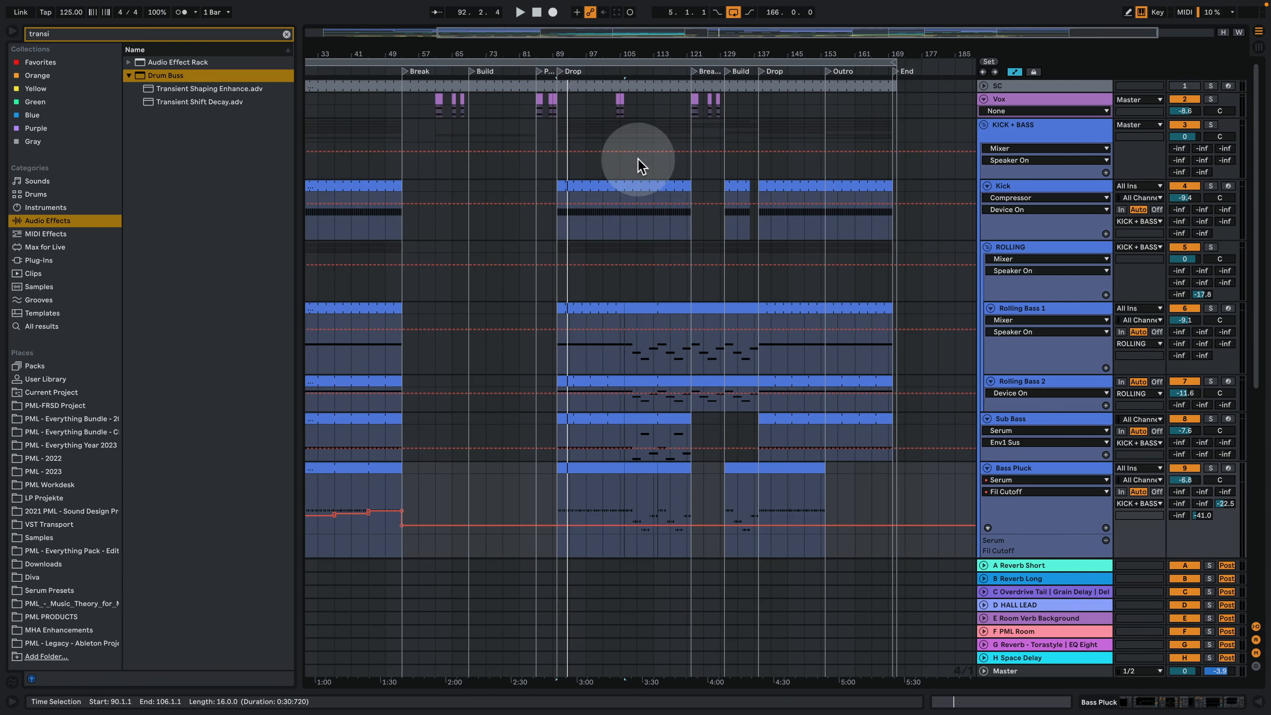
click(599, 217)
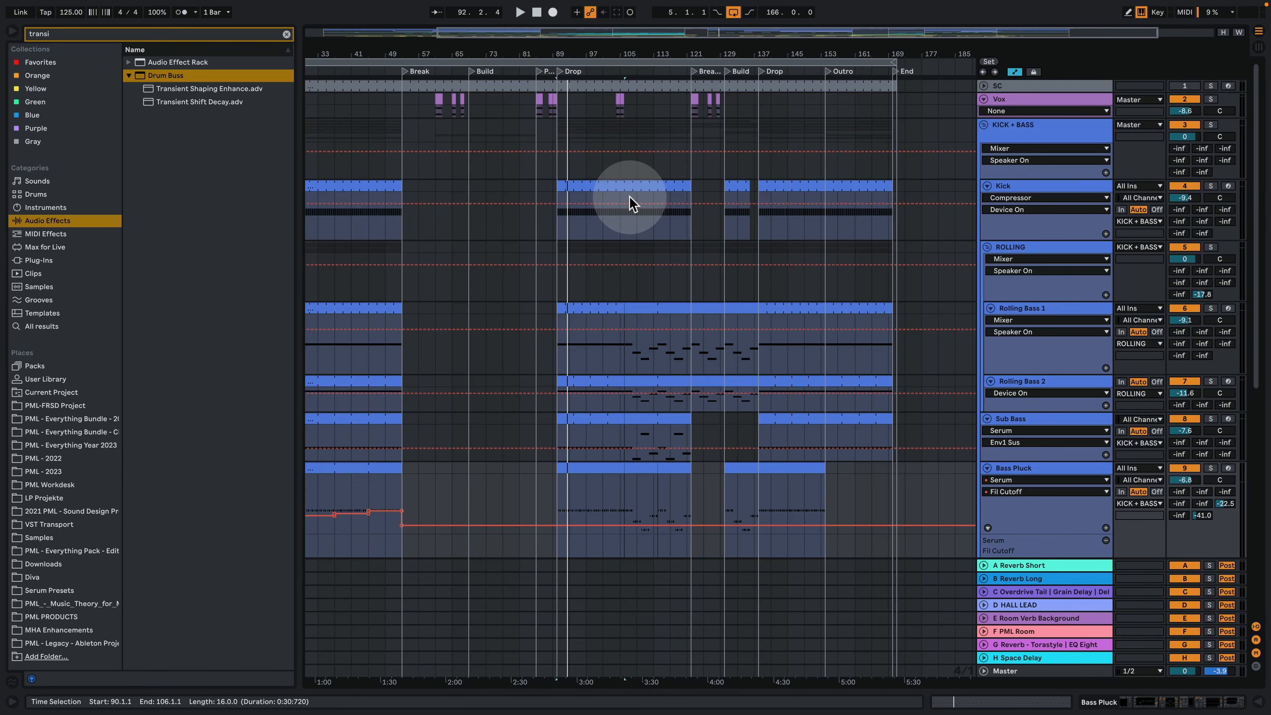
drag(602, 56, 725, 40)
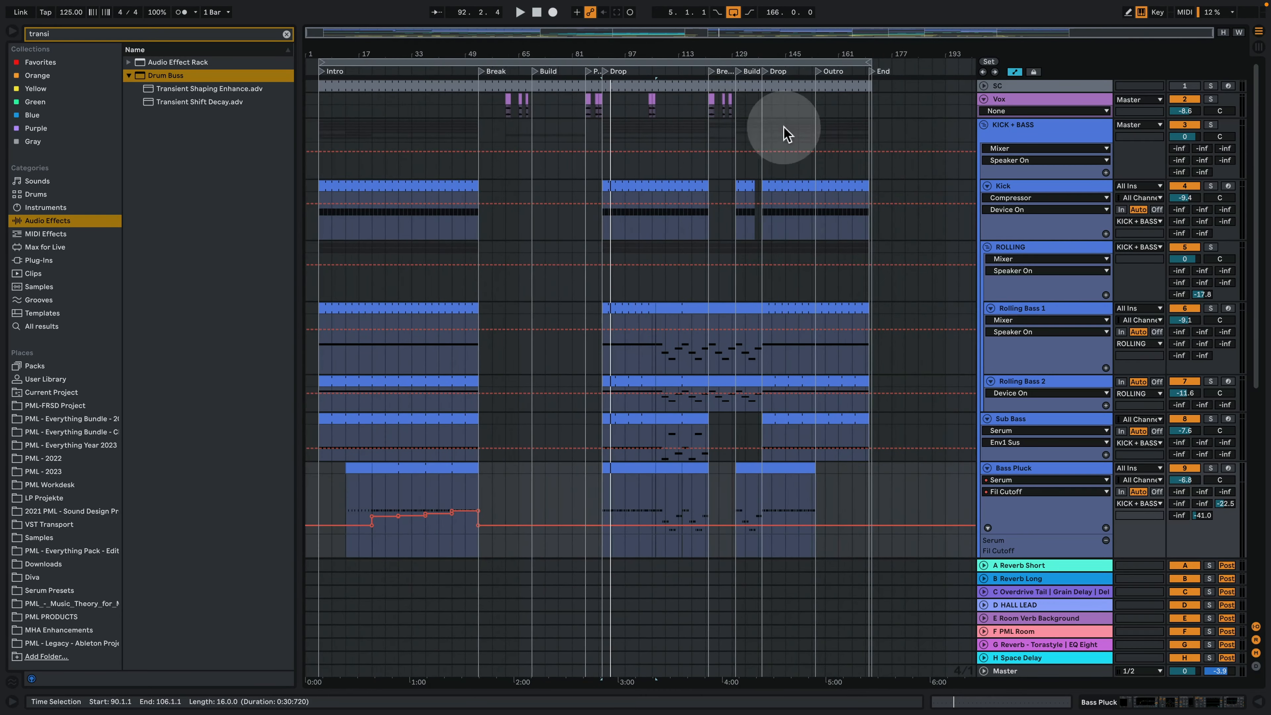
click(988, 186)
click(987, 199)
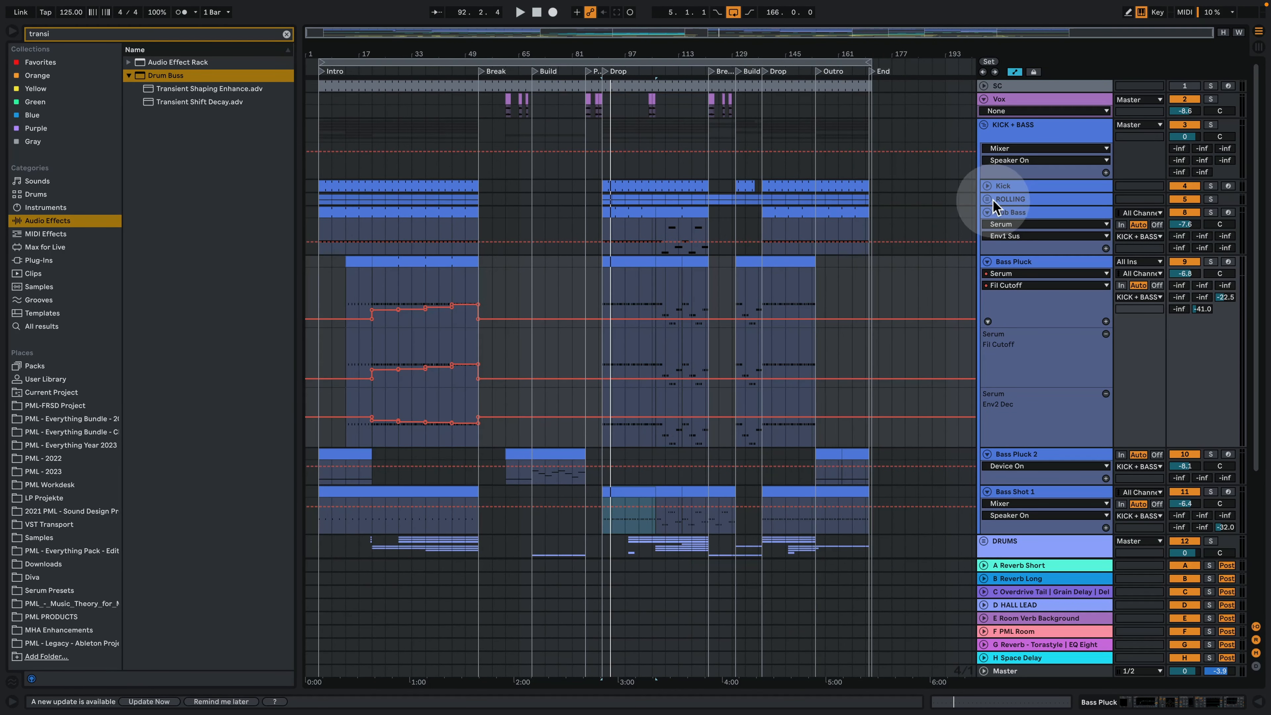
click(987, 212)
click(986, 226)
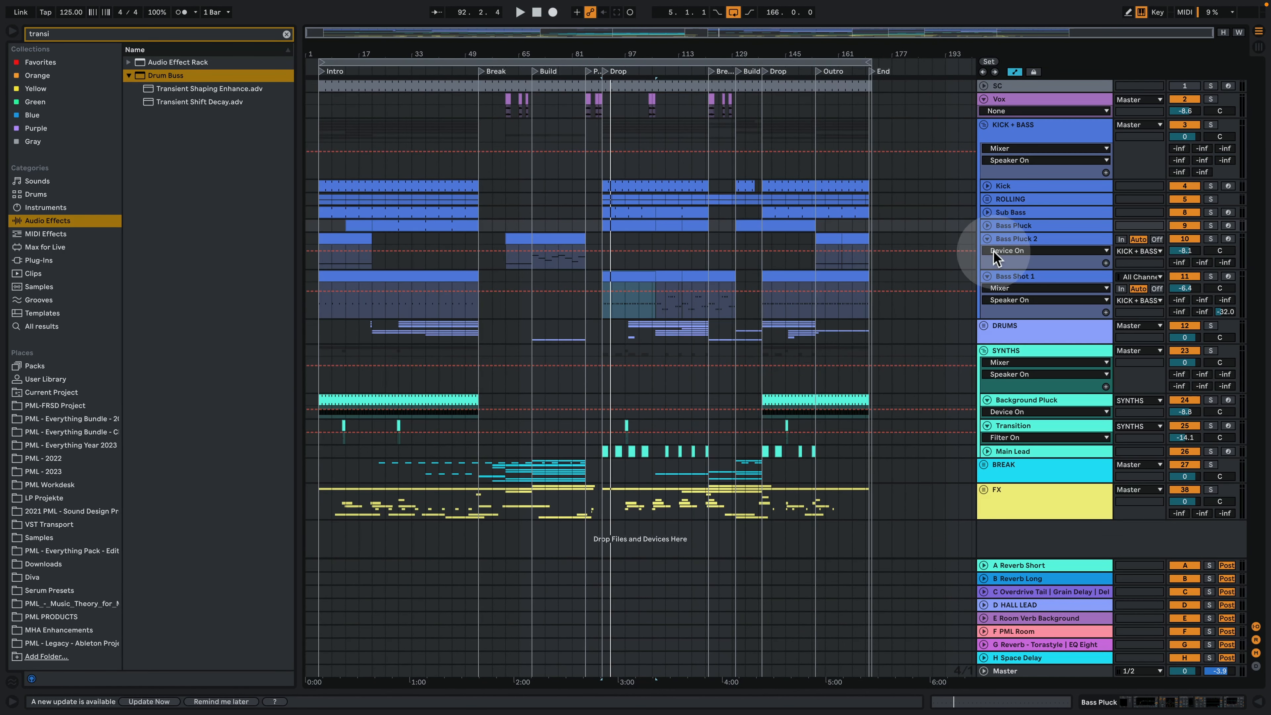
click(986, 239)
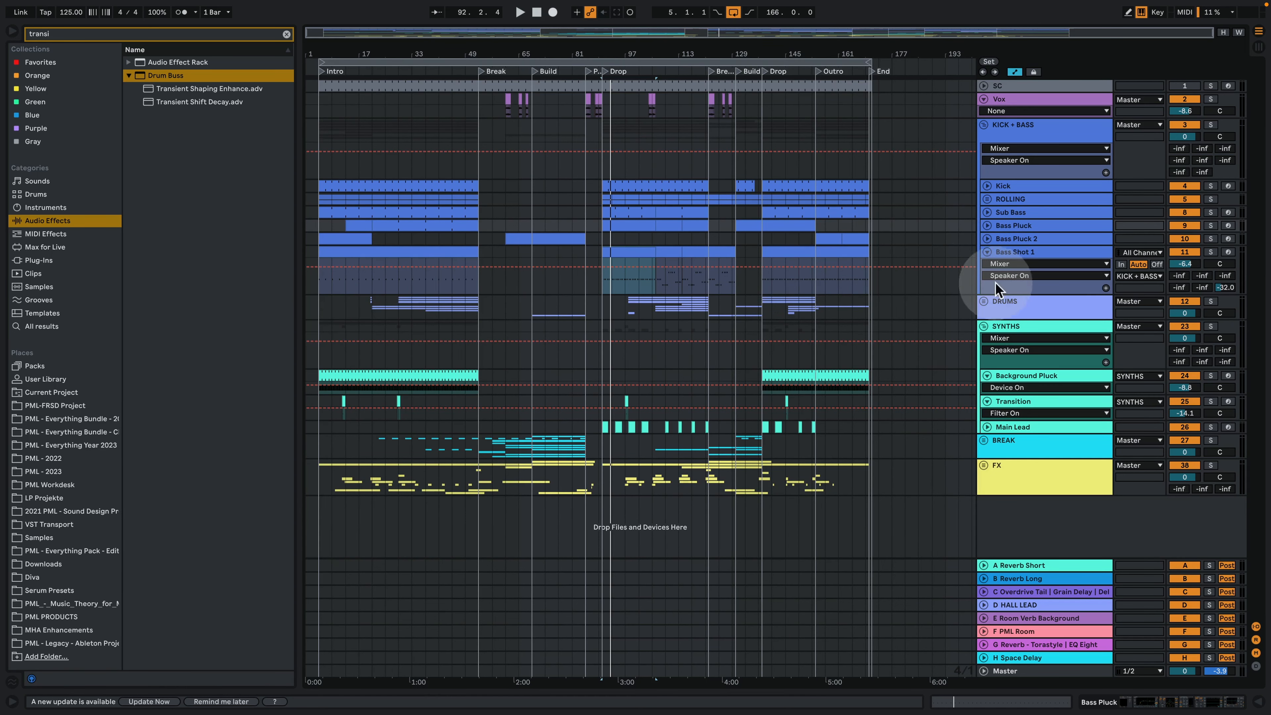
click(984, 301)
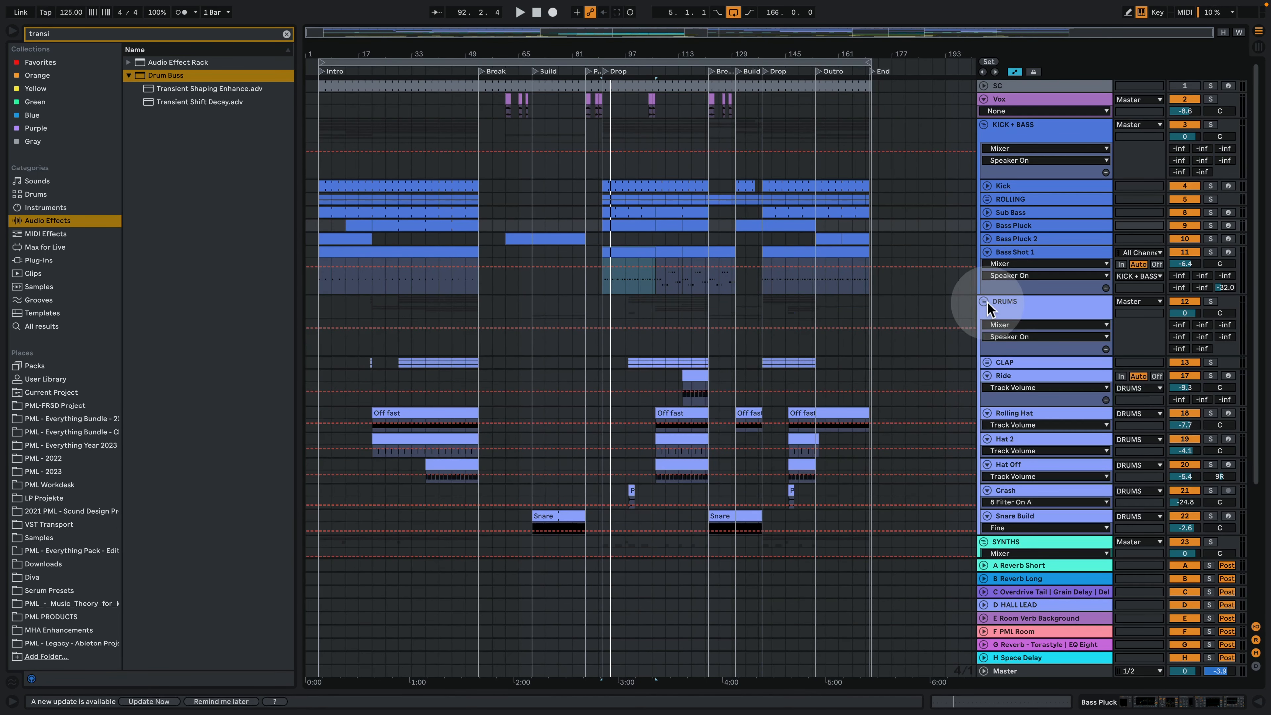
Step: Play the DRUMS group soloed from bar 113, with the arrangement zoomed in on that section
click(681, 342)
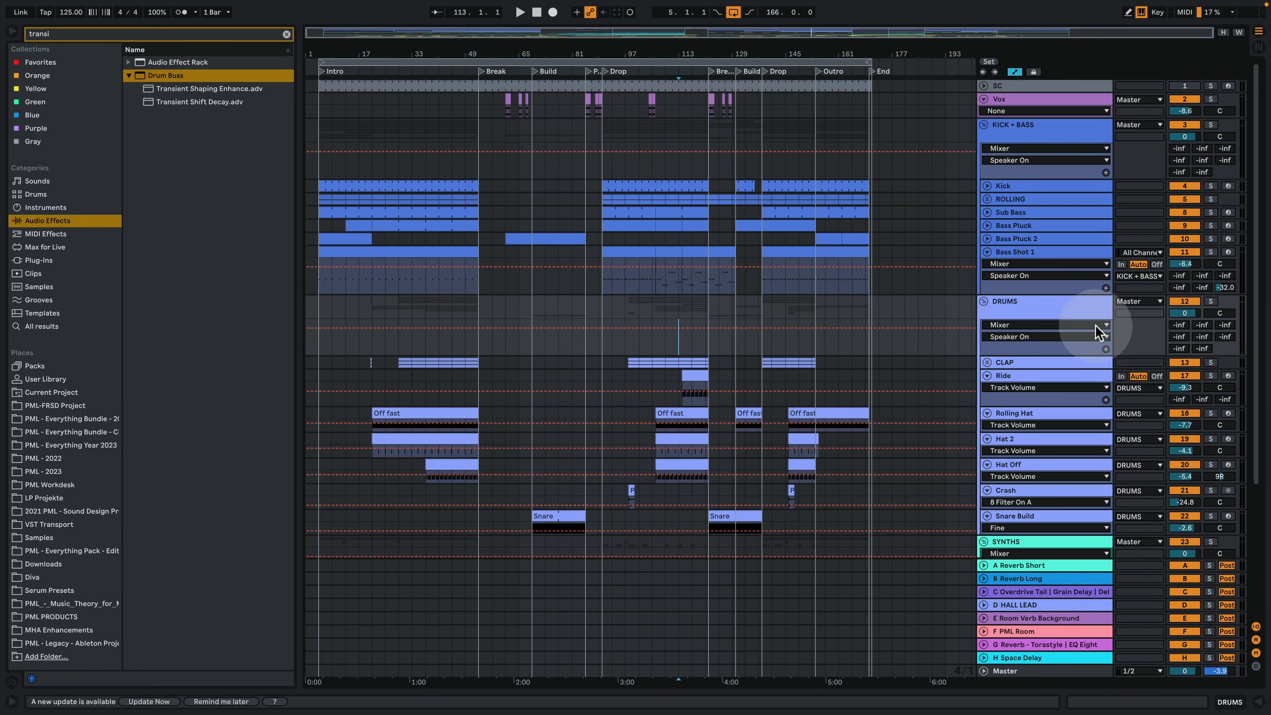
click(1211, 301)
key(space)
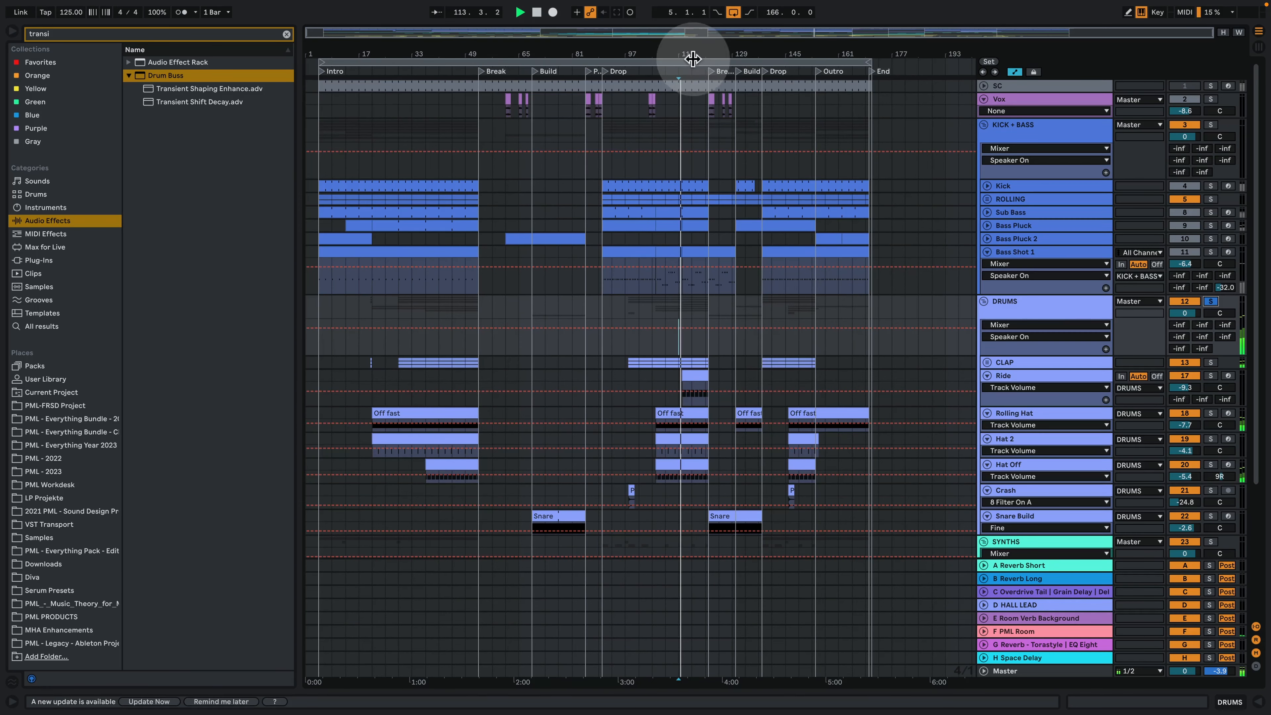
drag(688, 52, 582, 216)
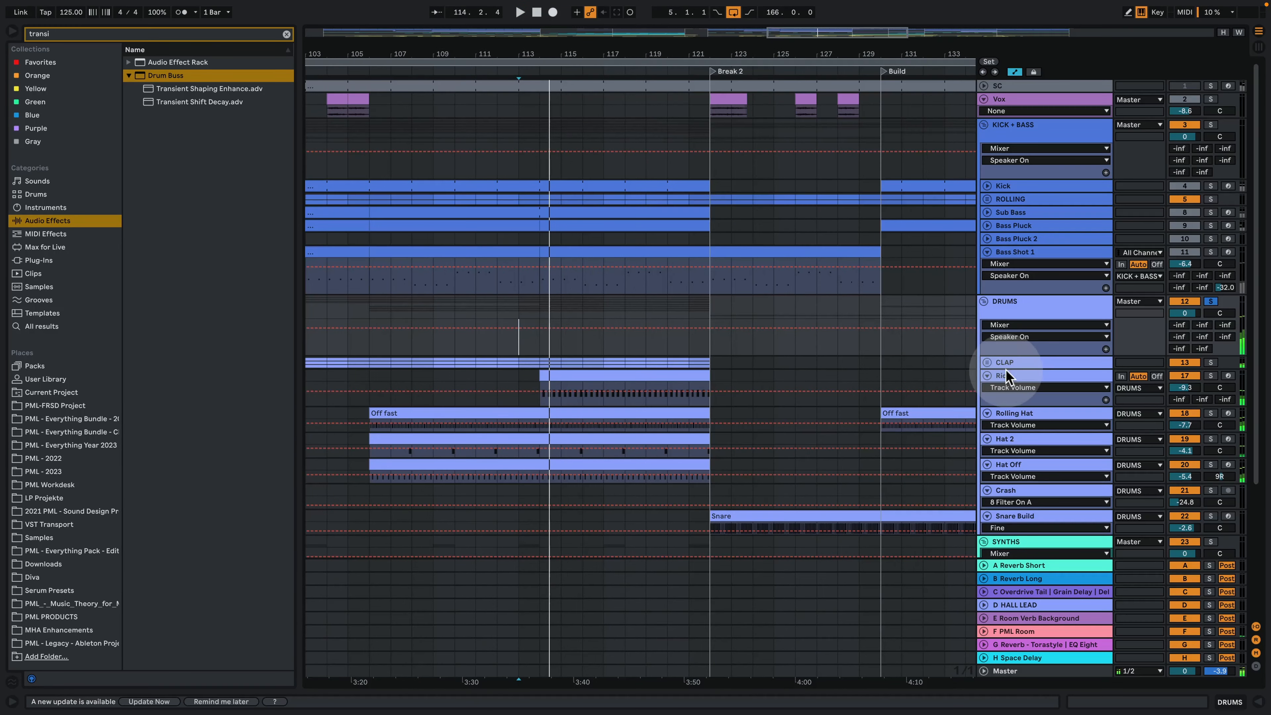
Step: Unfold the CLAP group inside DRUMS and play it soloed from bar 113
click(987, 363)
scroll(1007, 369, down, 2)
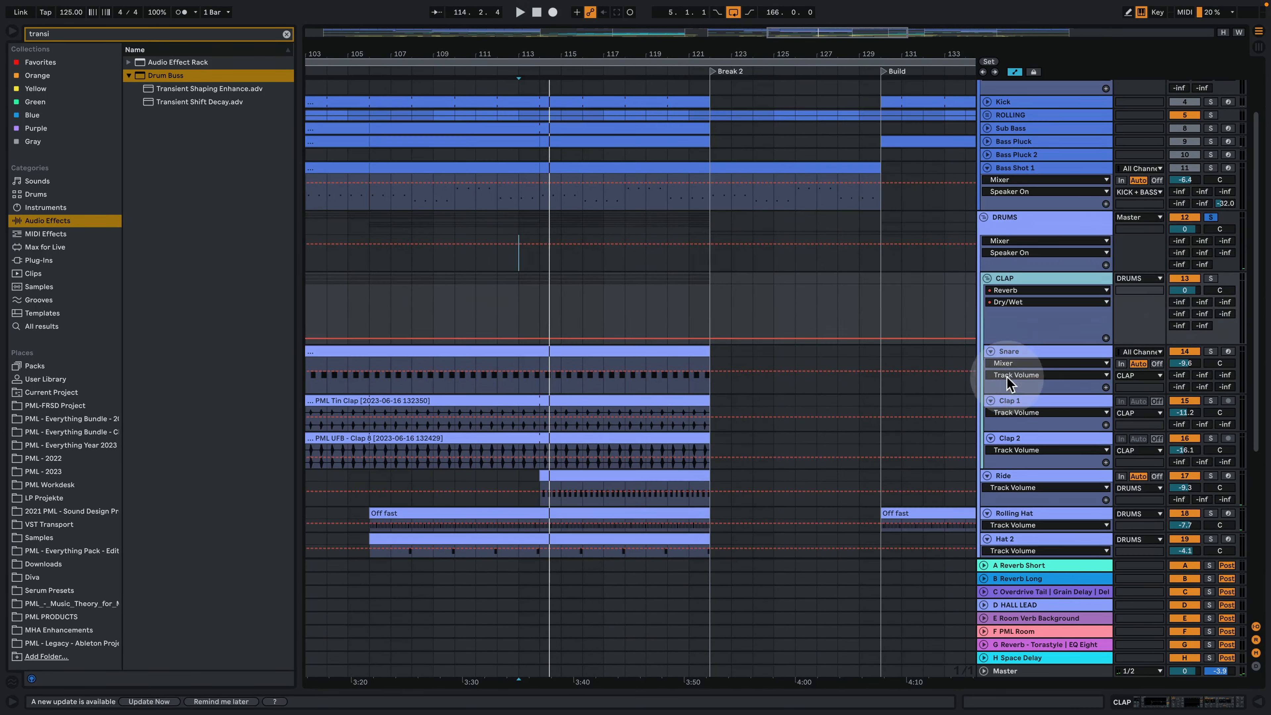
key(space)
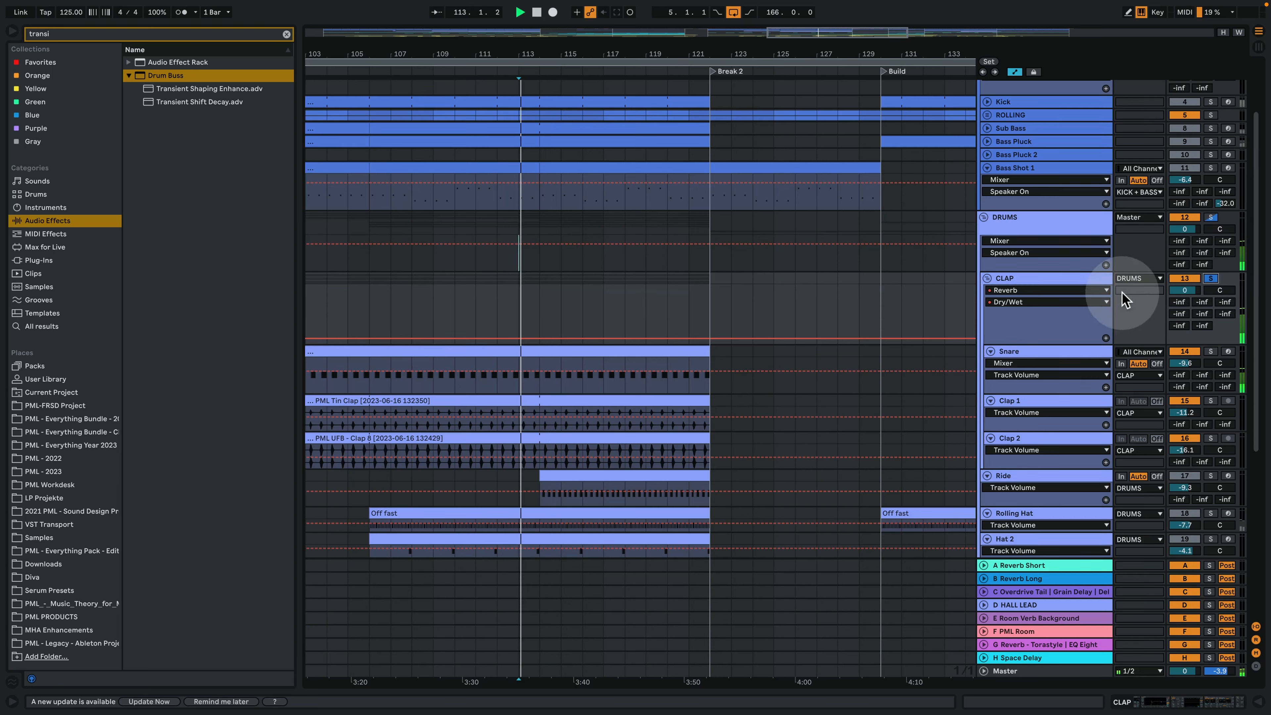
Step: Solo the Snare, examine the notes in its MIDI clip zoomed in, and play it with its devices shown
click(1063, 352)
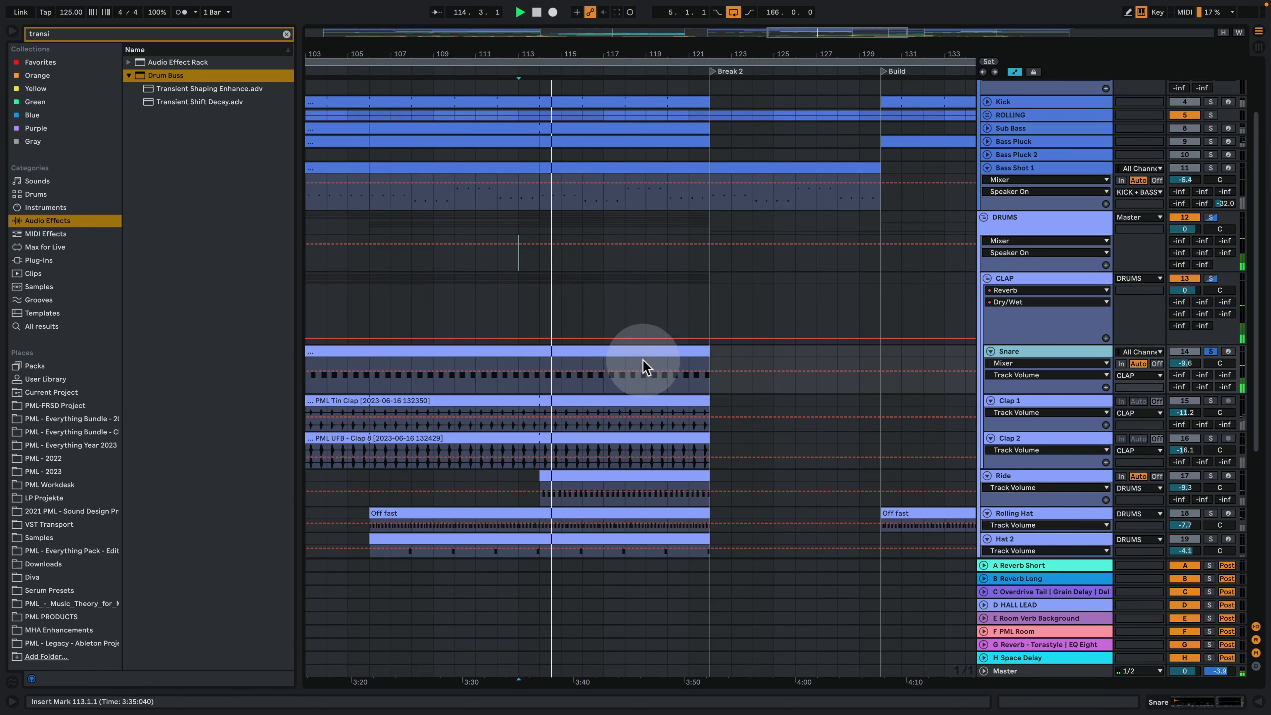
double_click(630, 351)
key(space)
drag(797, 235, 790, 253)
scroll(735, 322, up, 5)
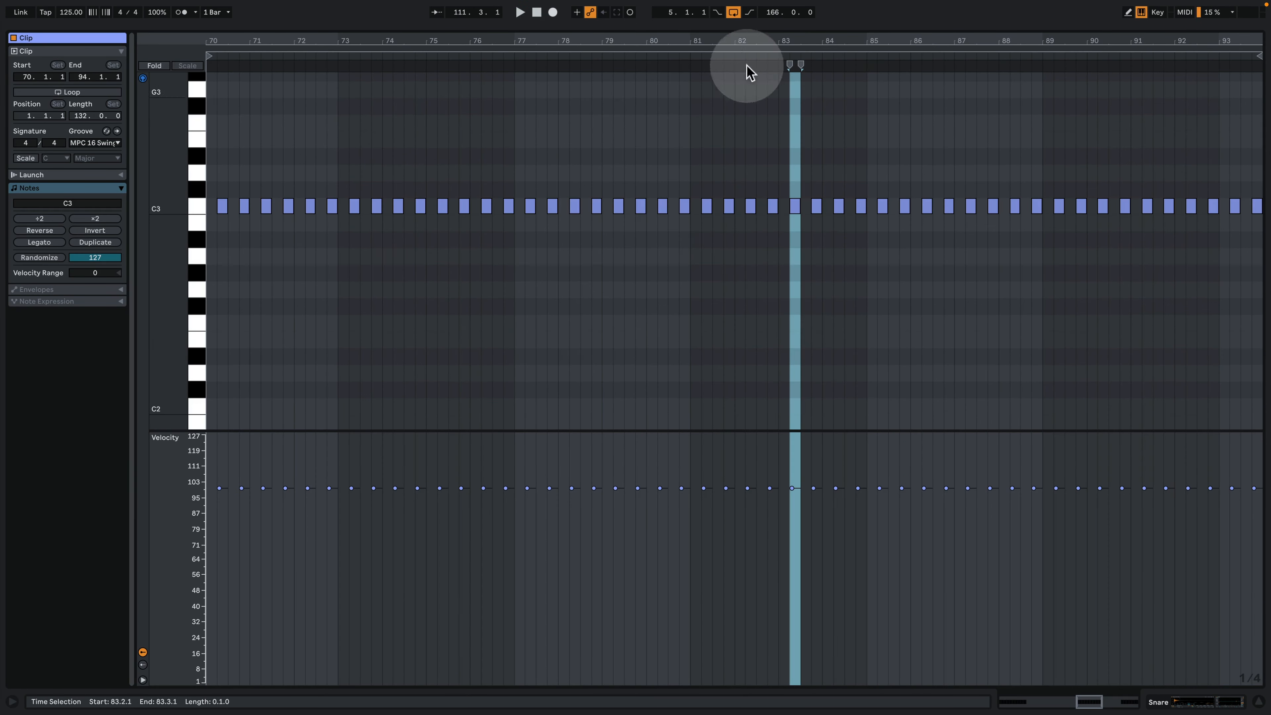
drag(777, 38, 784, 105)
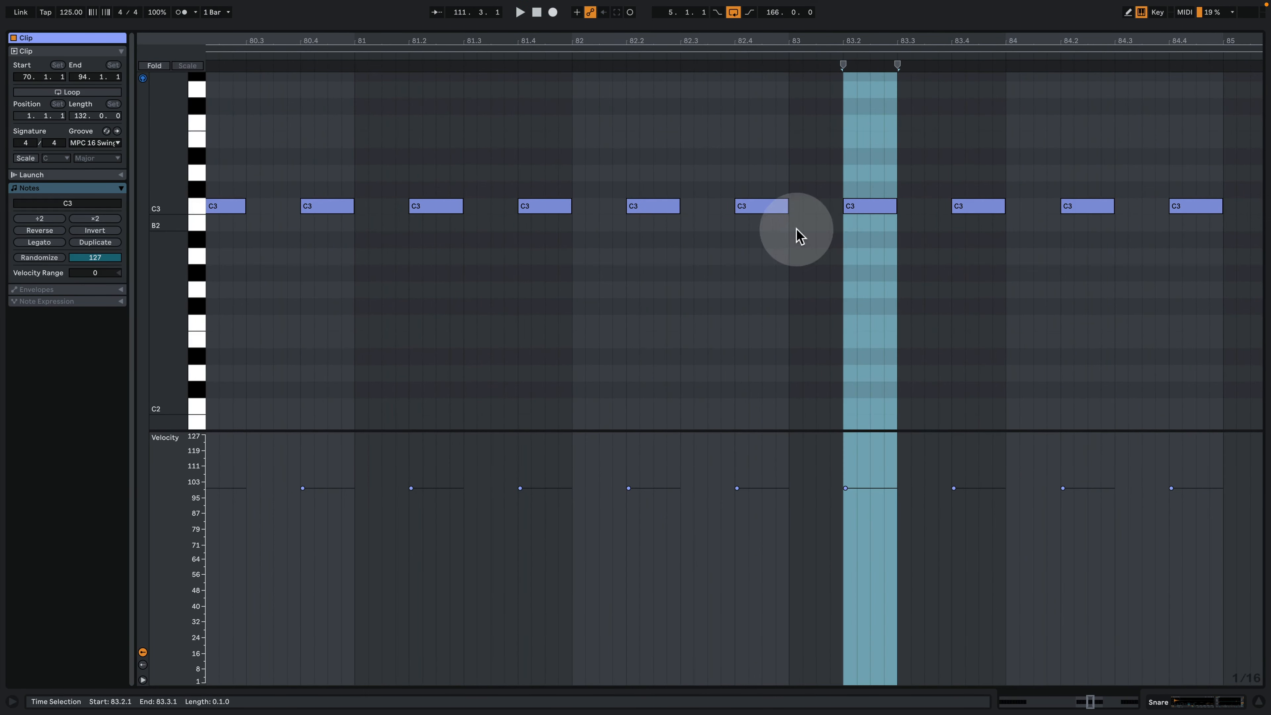
key(space)
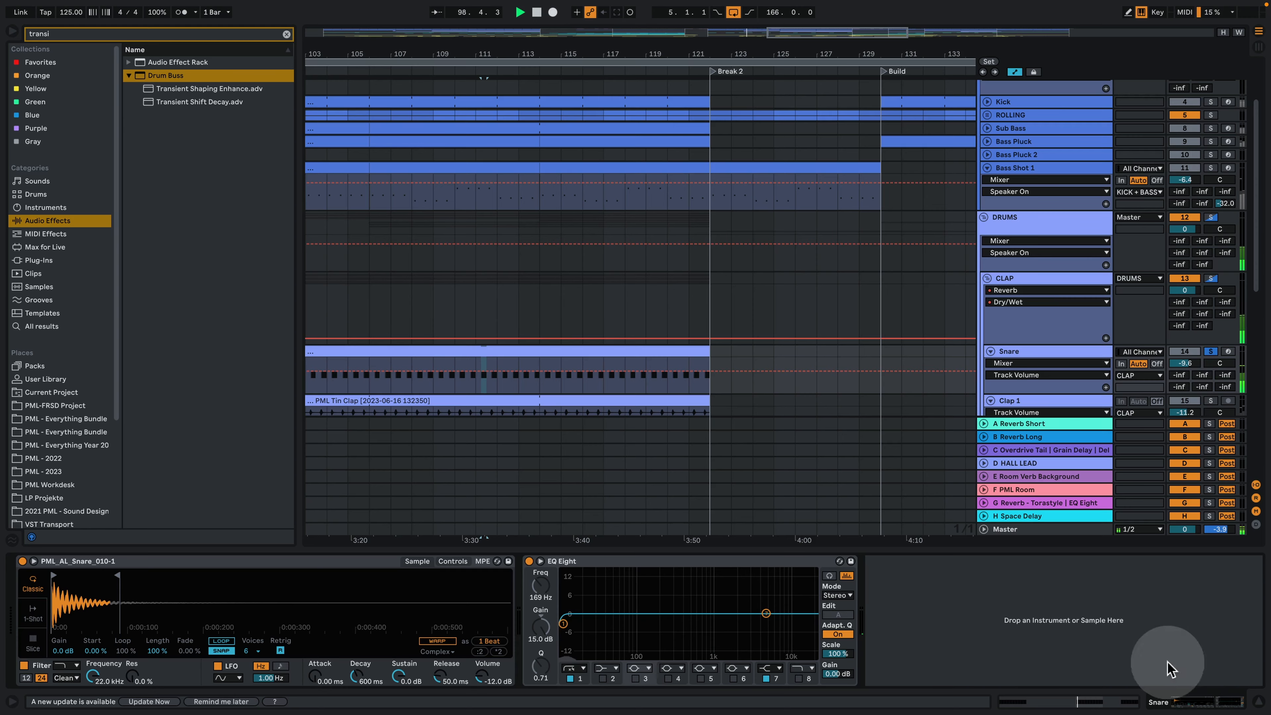
Step: Select Clap 1 and play it soloed, first alone and with the Snare added around bar 117
scroll(1030, 320, down, 5)
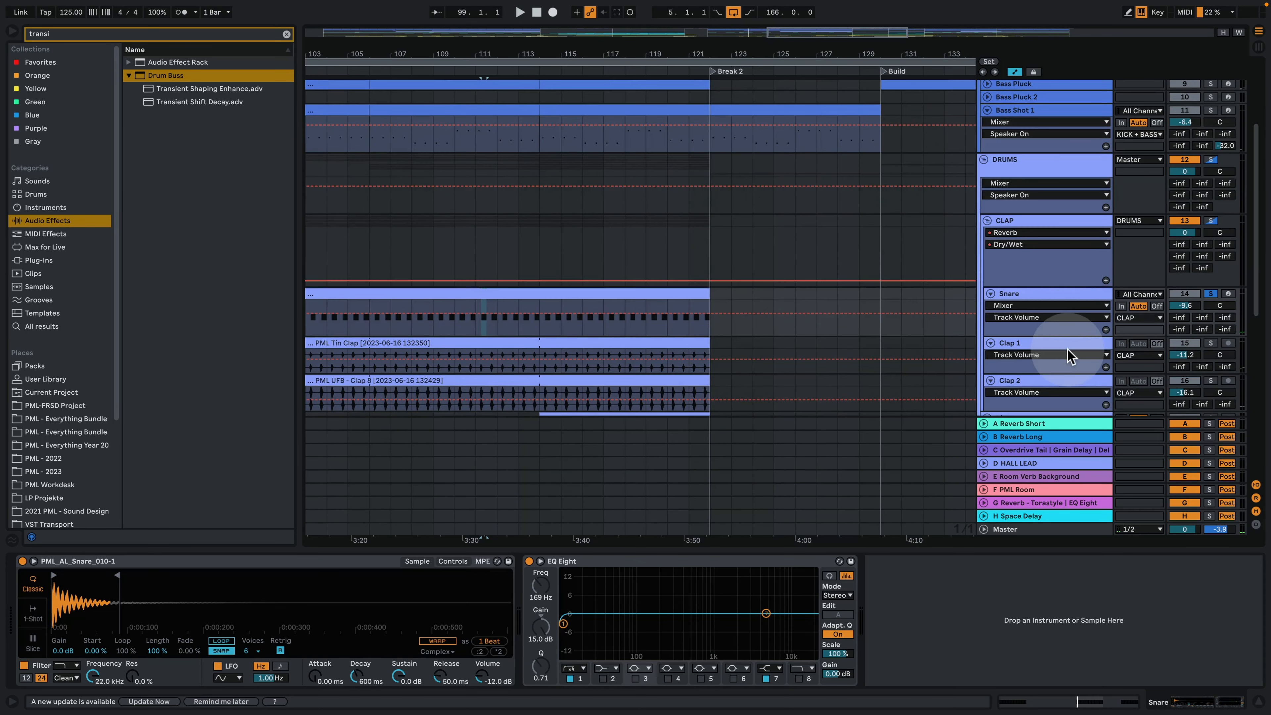
click(1126, 354)
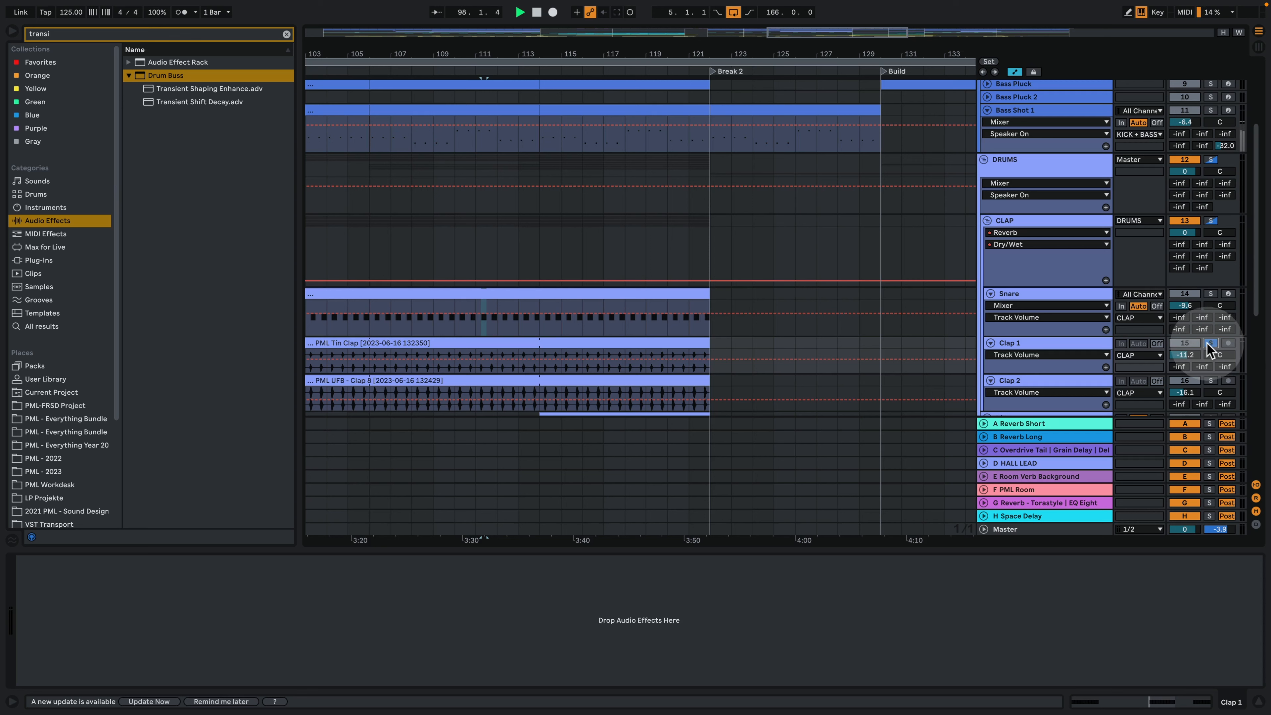
click(608, 343)
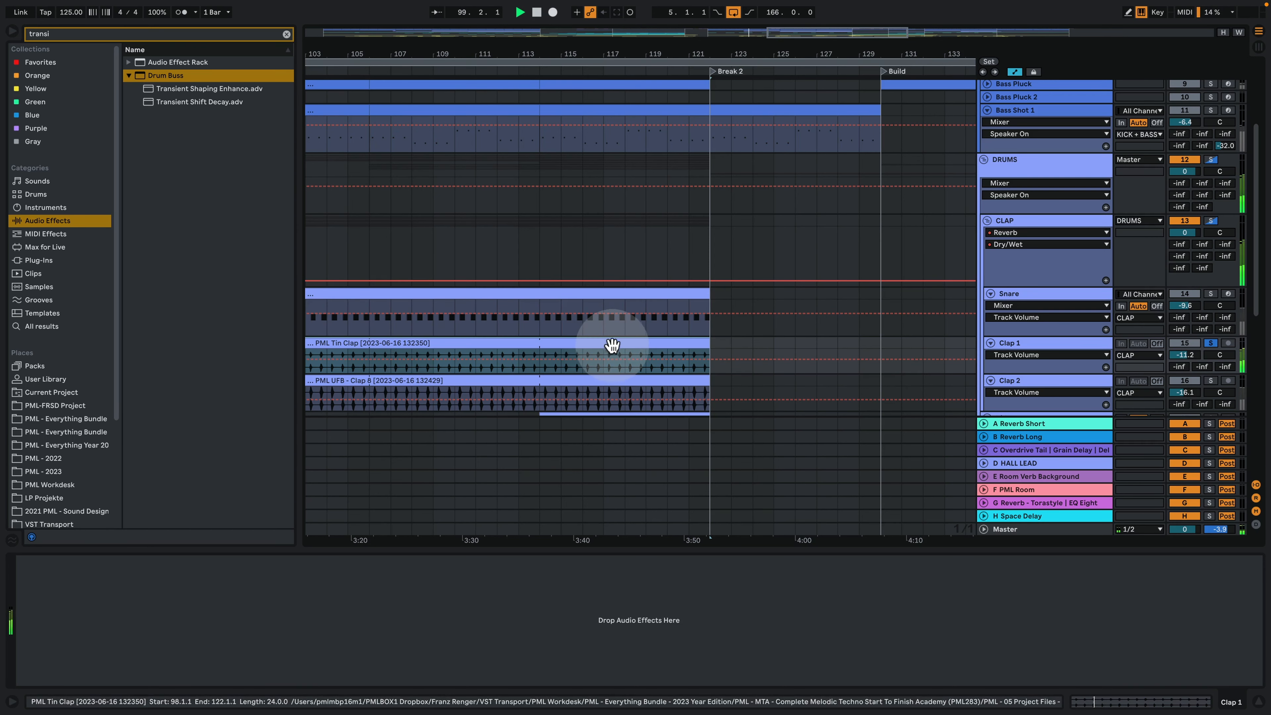
key(space)
click(604, 358)
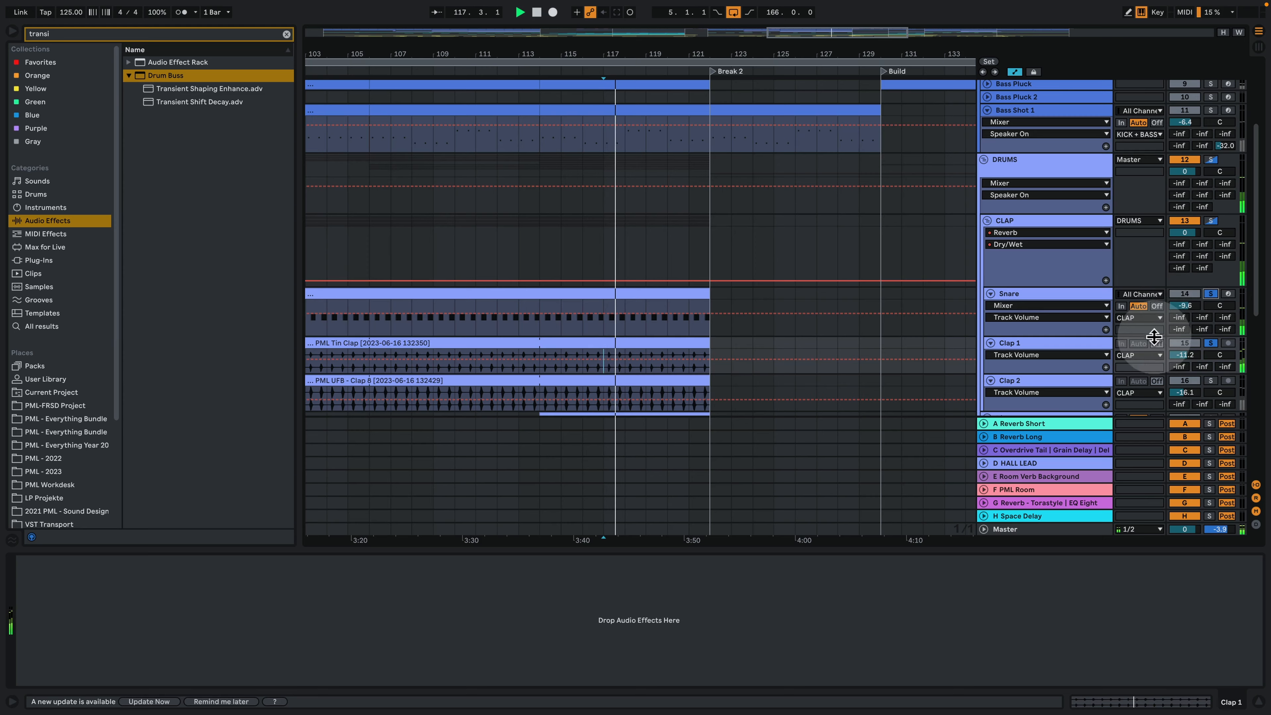
Step: Select Clap 2 and play it soloed from around bar 117
scroll(1221, 313, down, 2)
click(1075, 343)
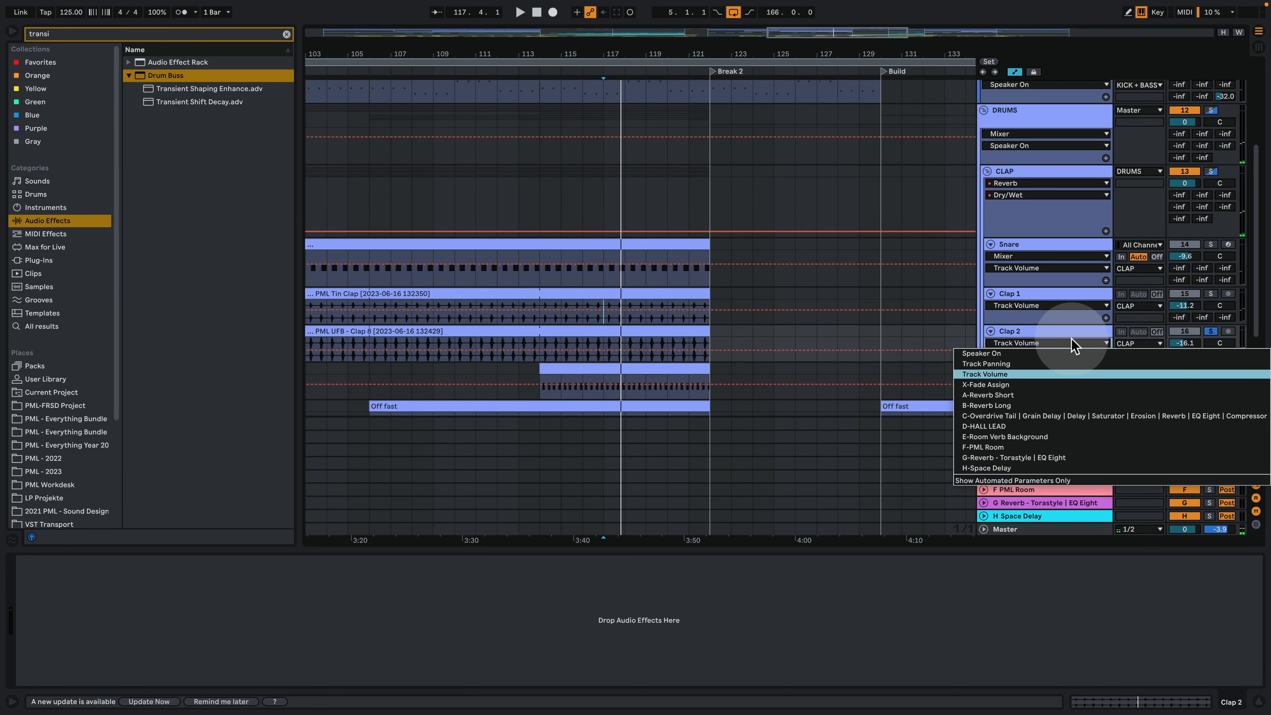
click(1044, 328)
key(space)
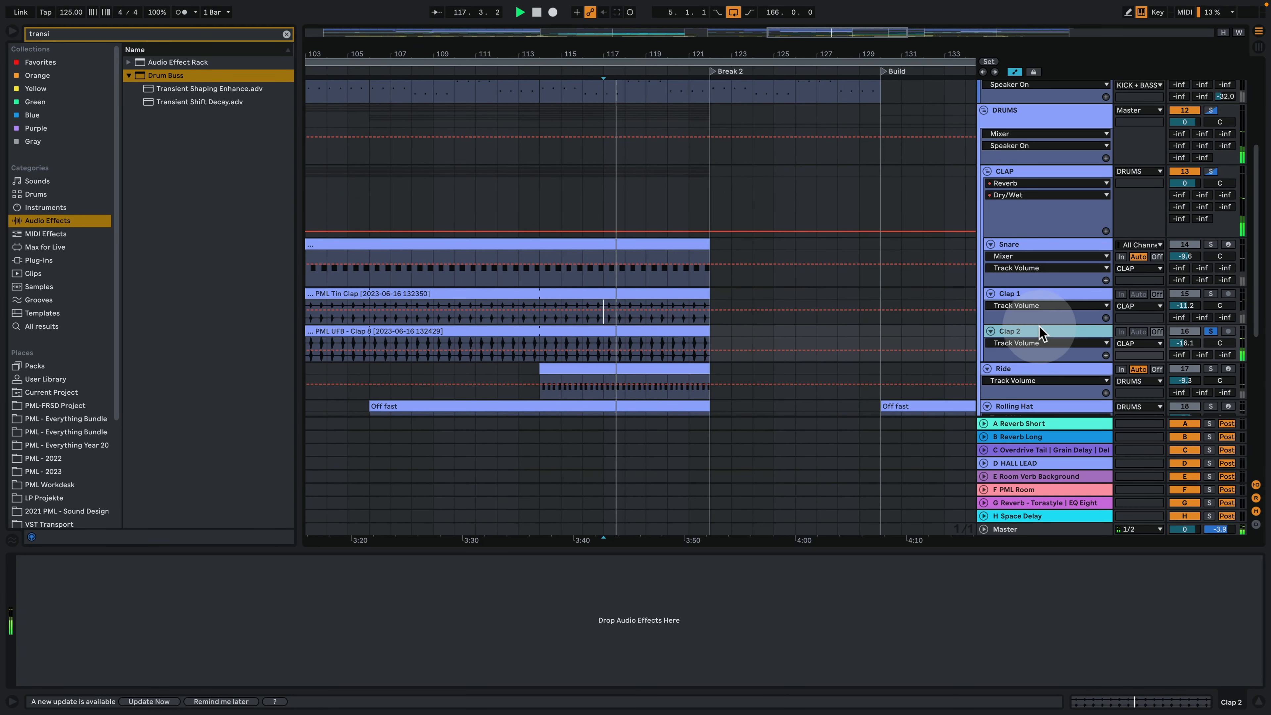
Step: Audition Clap 1 soloed and then the Snare soloed over the same bars for comparison
key(space)
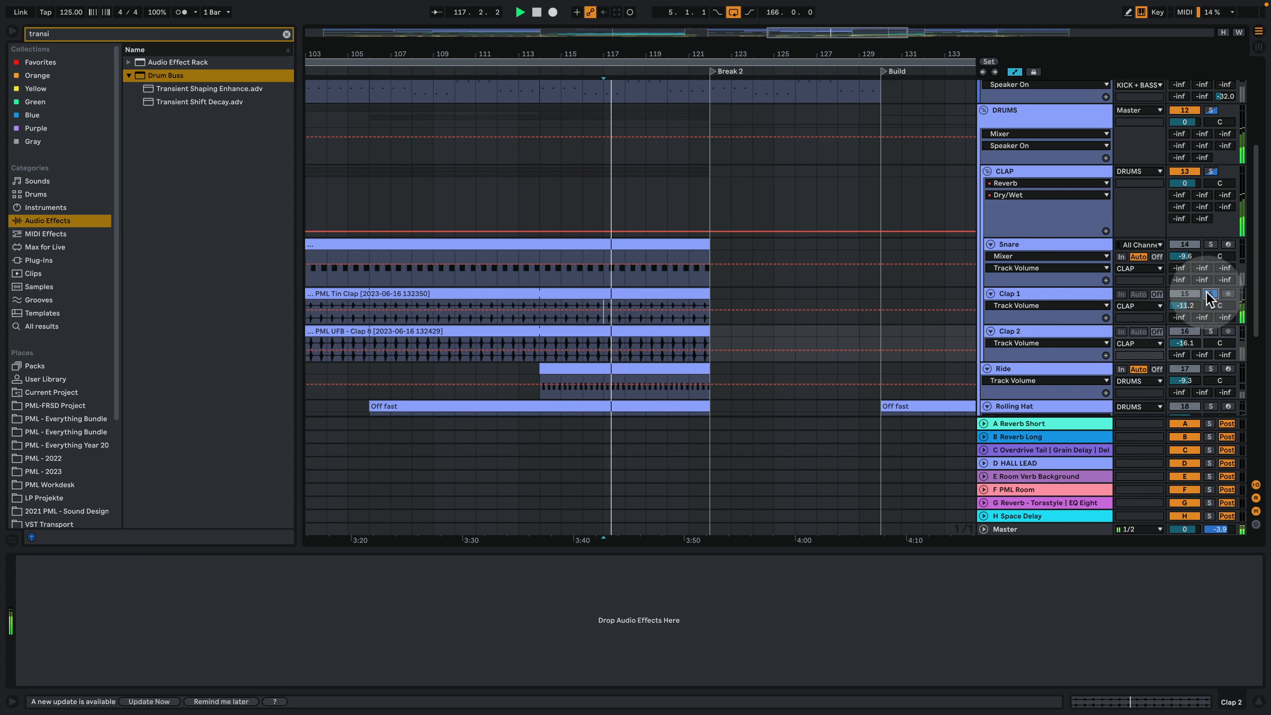
key(space)
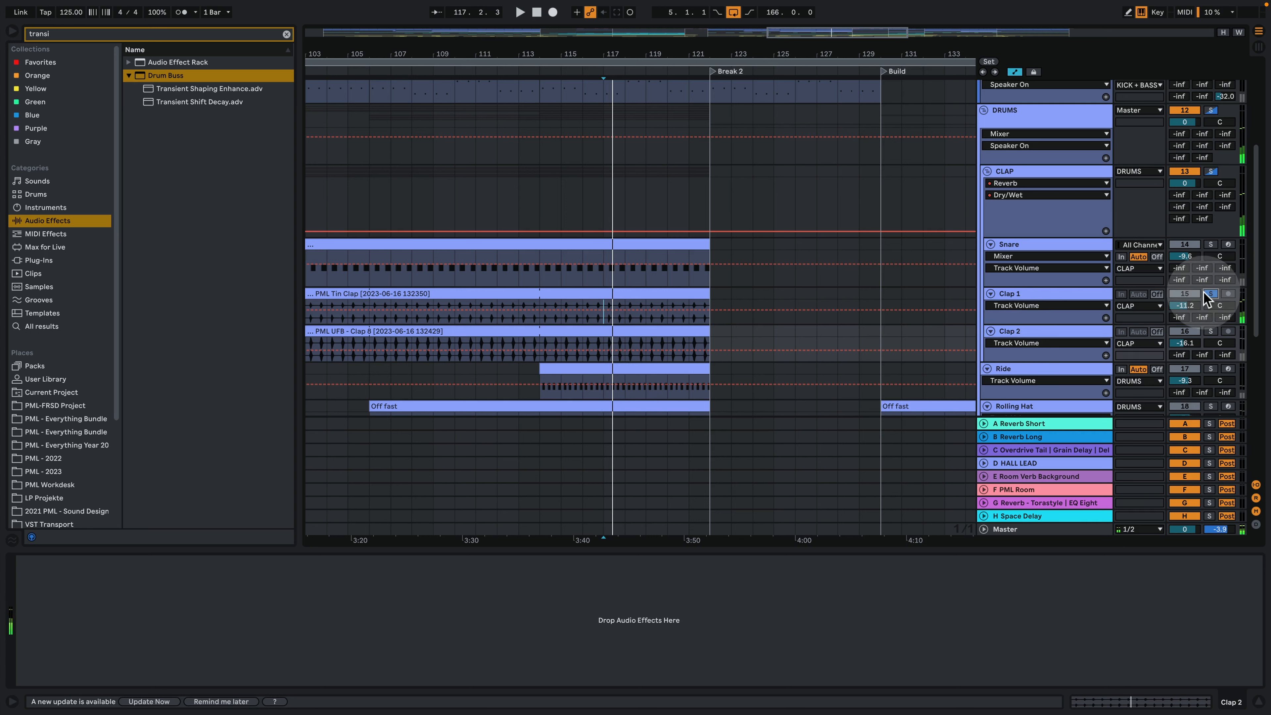
click(1208, 243)
key(space)
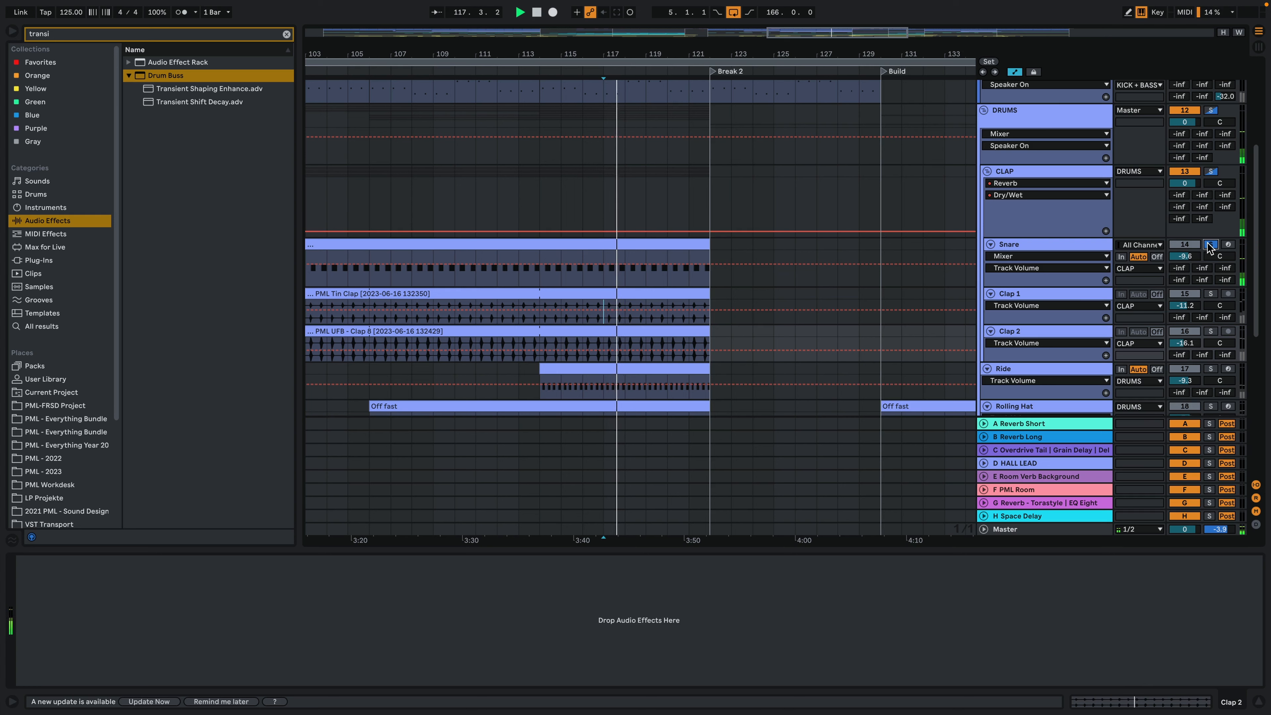
Step: Check the Snare's devices, then move the solo to Clap 1 and on to Clap 2
click(1096, 244)
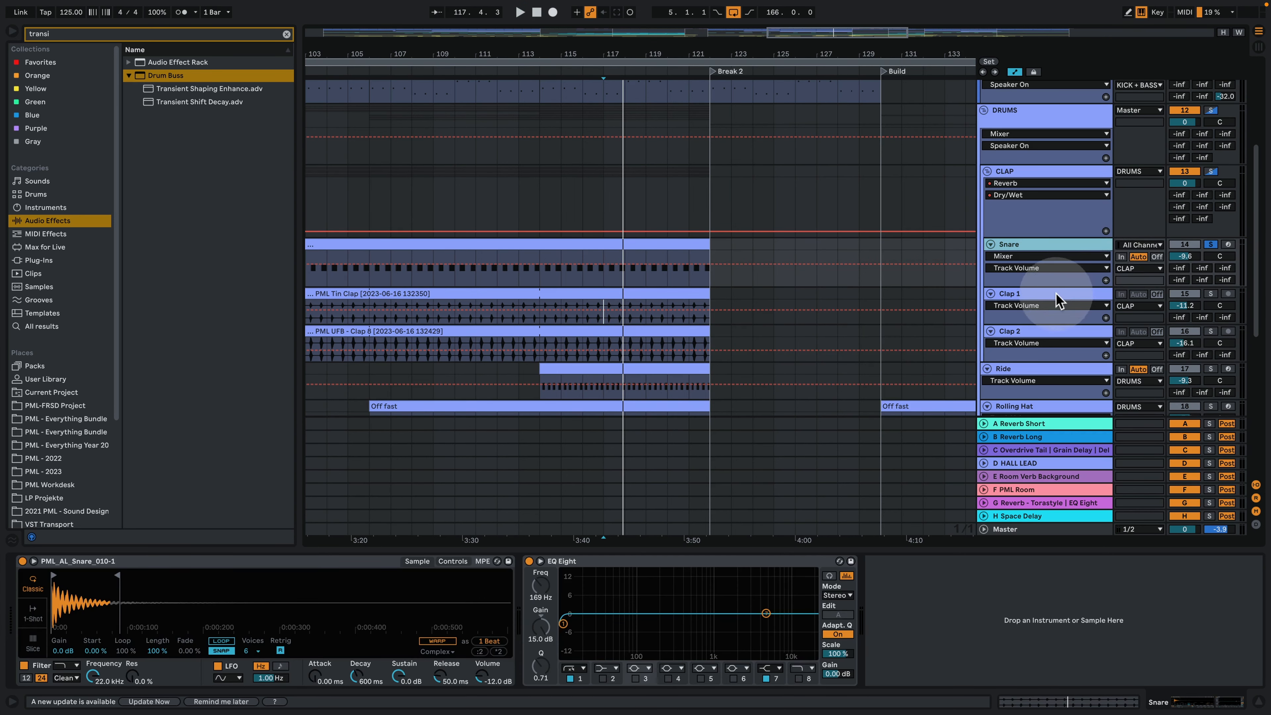
click(1078, 295)
click(1210, 294)
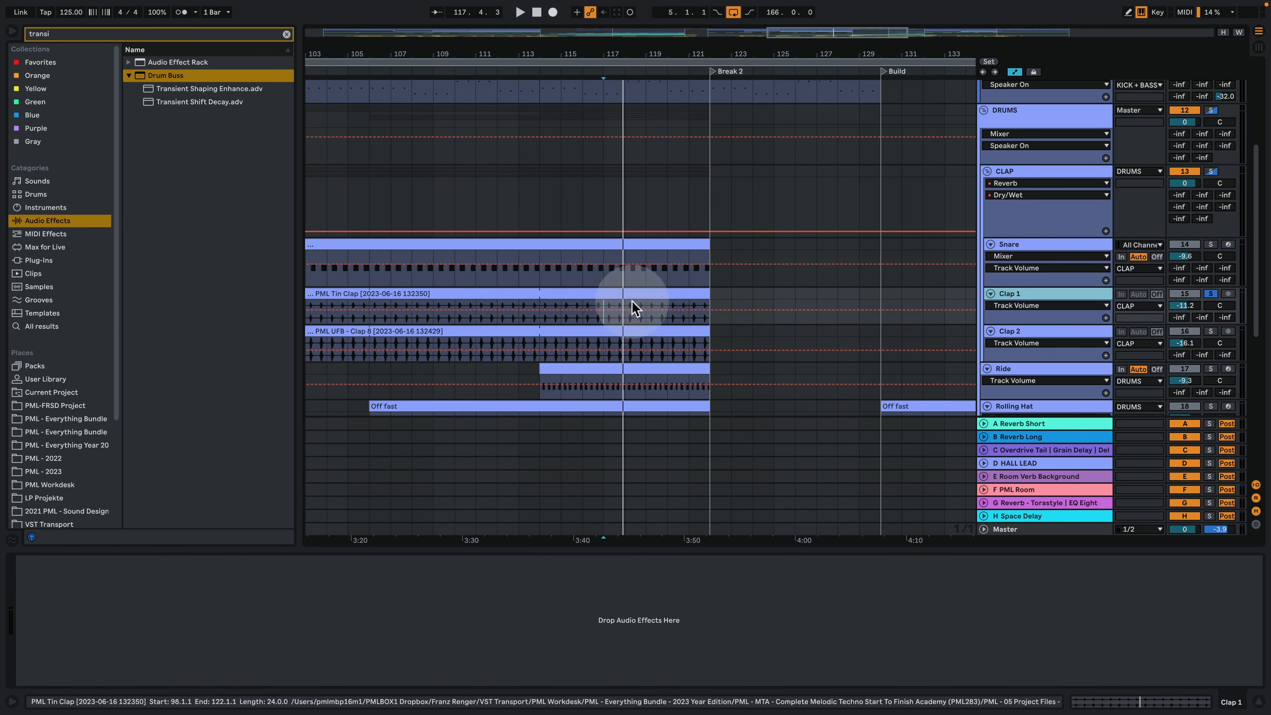
click(1211, 330)
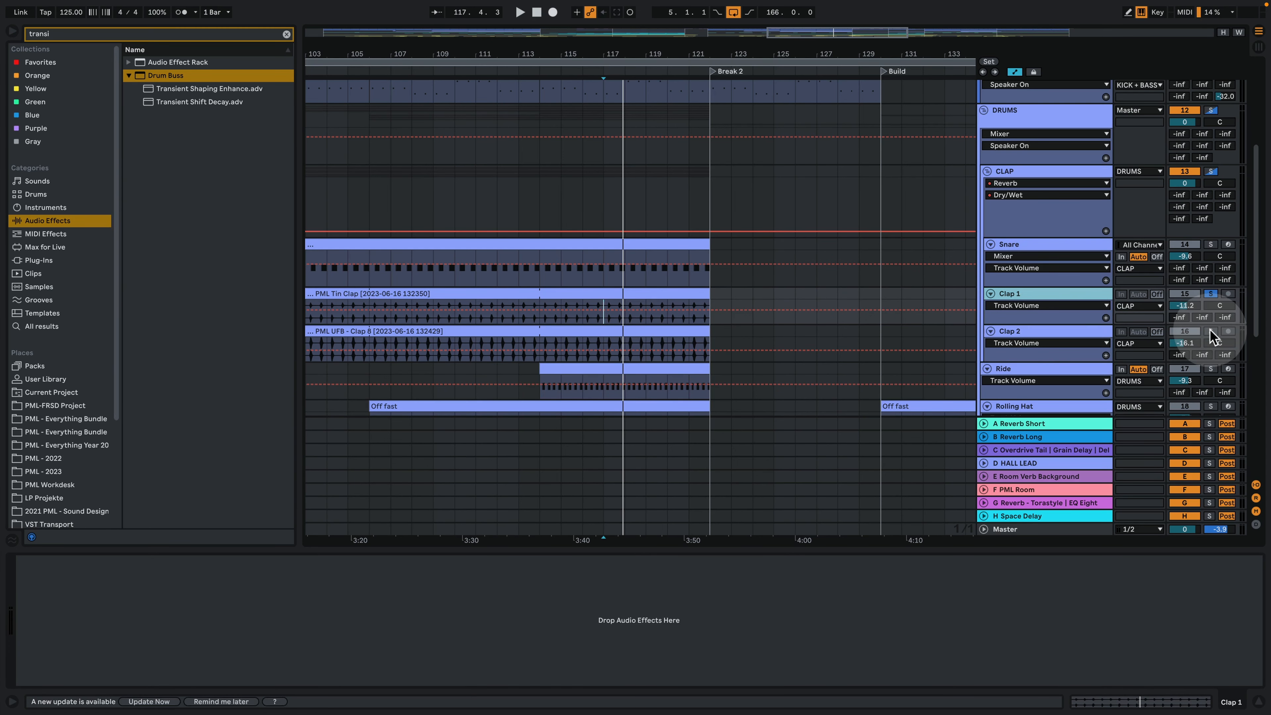
Step: Play the soloed CLAP group and compare its sound with the Overdrive effect off and on
click(1094, 333)
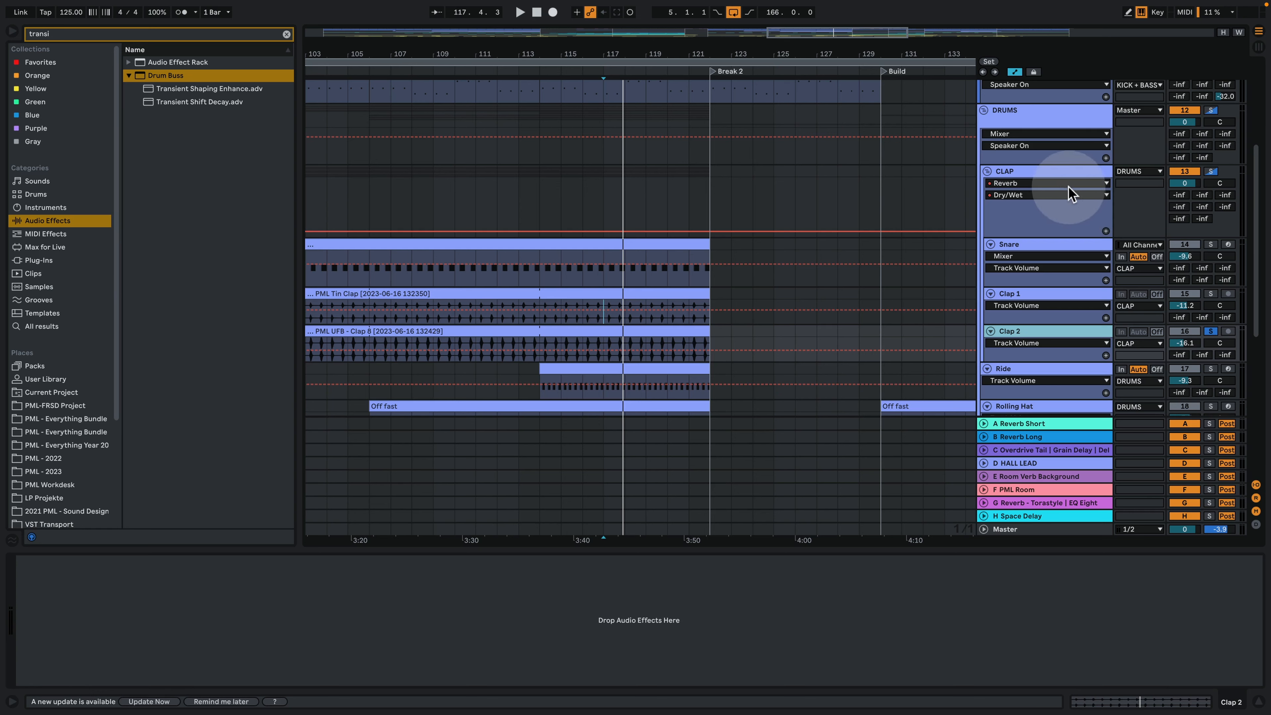
click(1064, 171)
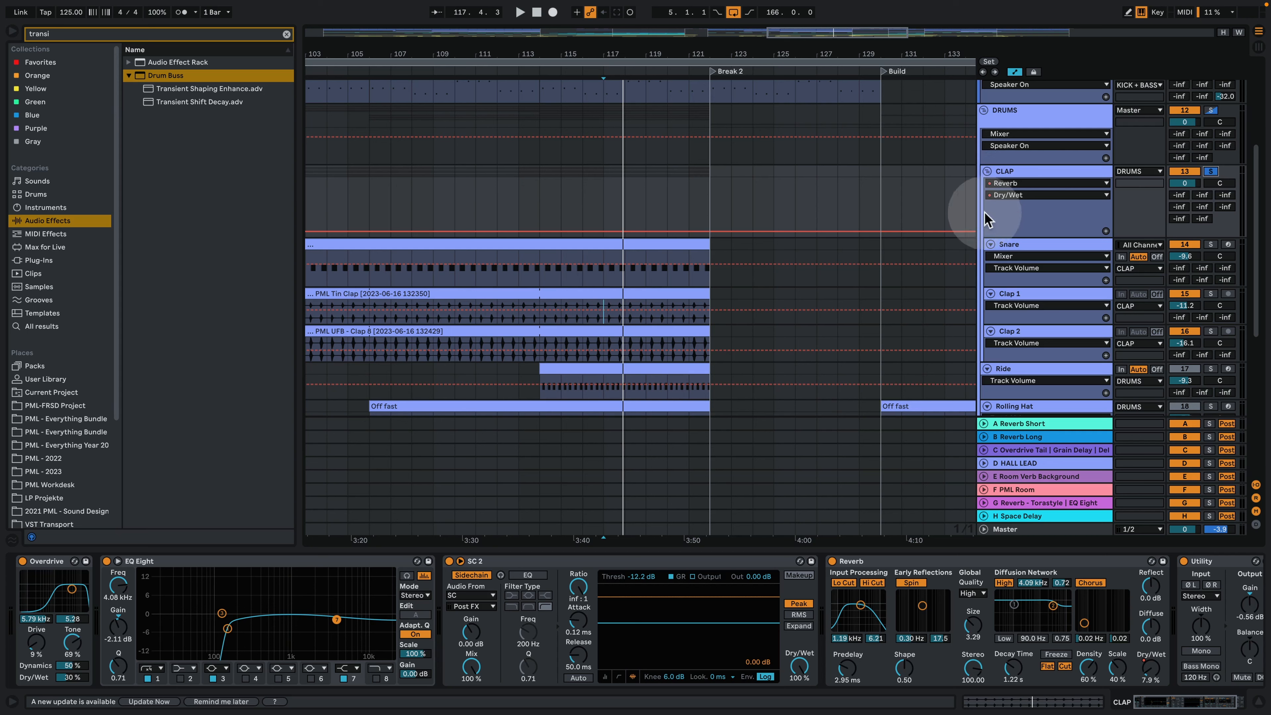
key(space)
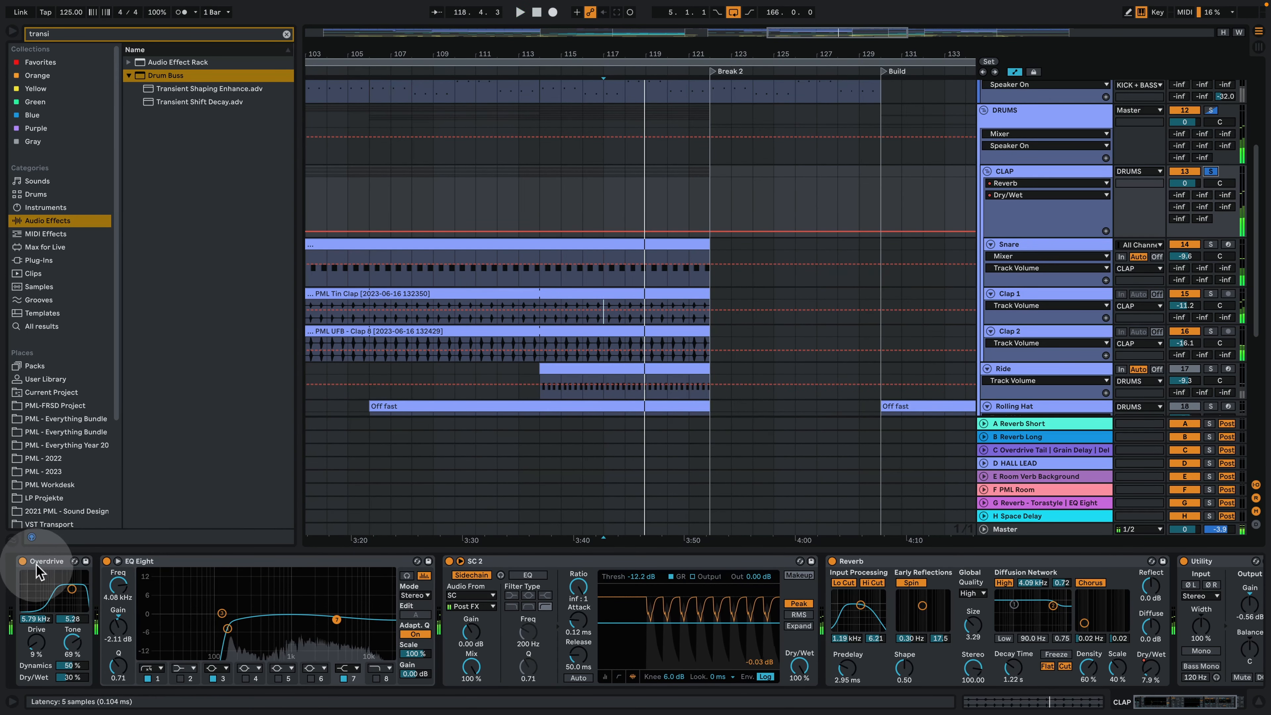
click(23, 561)
click(22, 561)
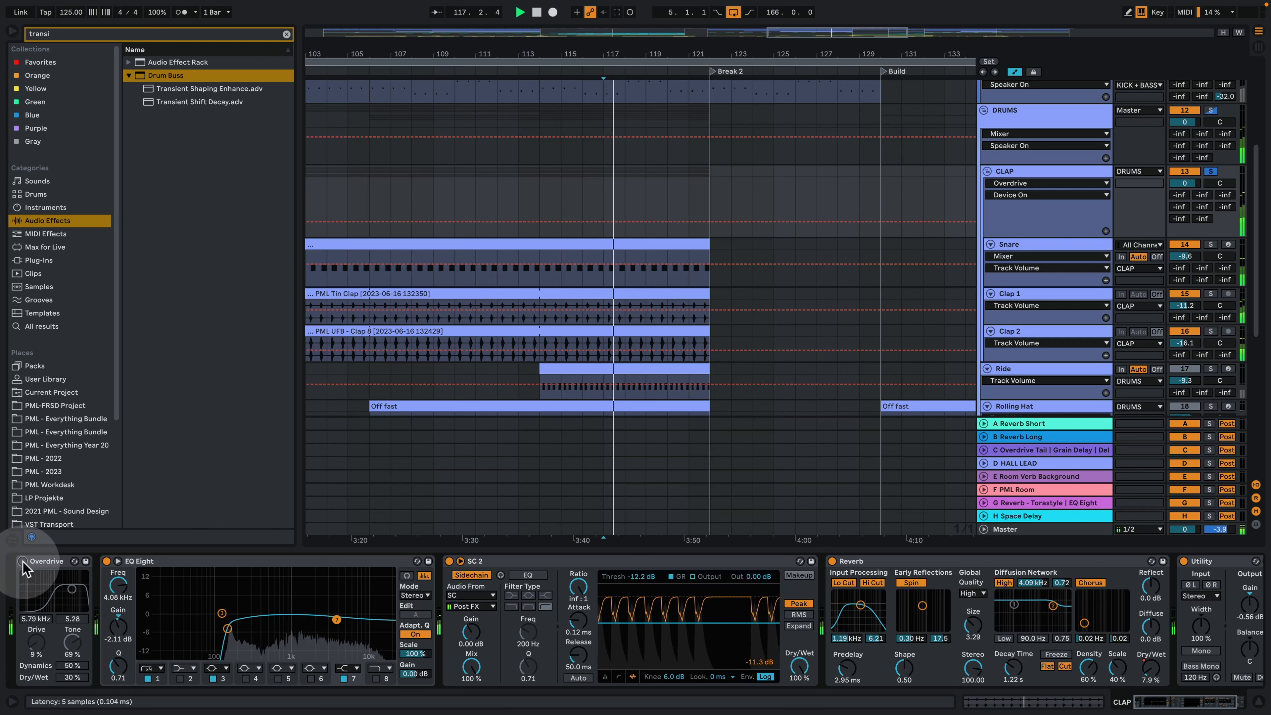
click(76, 666)
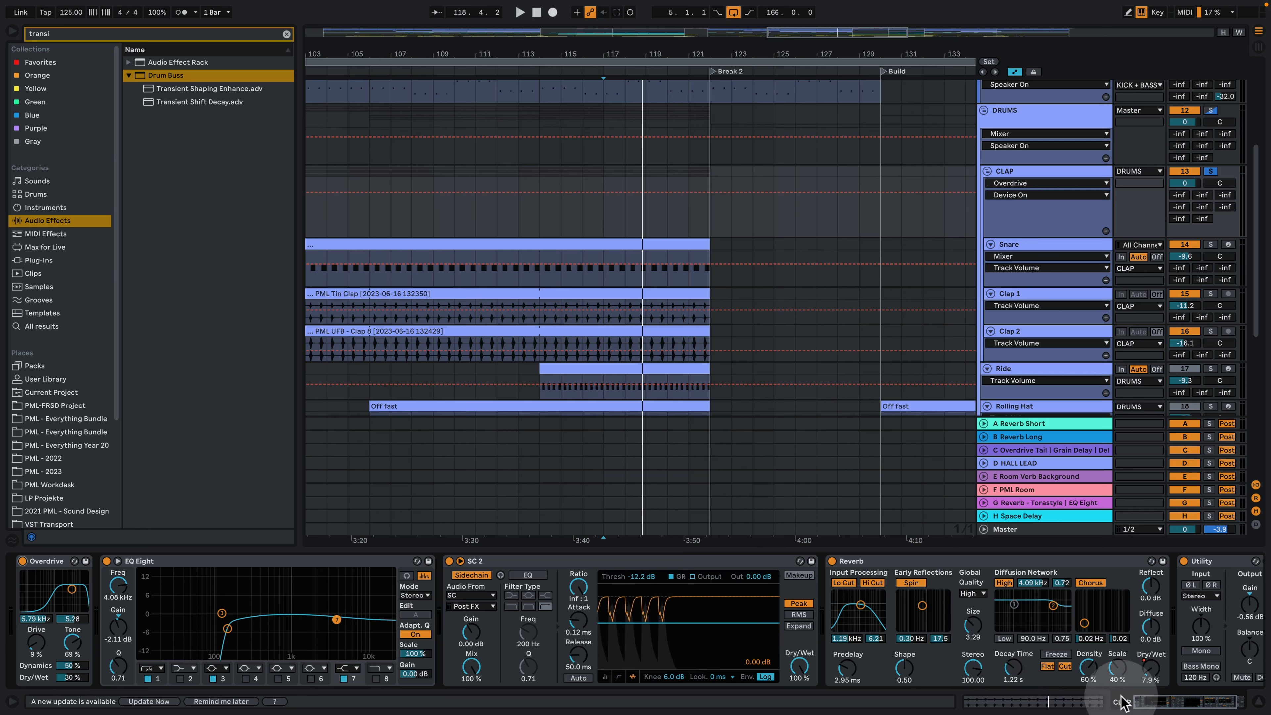
click(1144, 706)
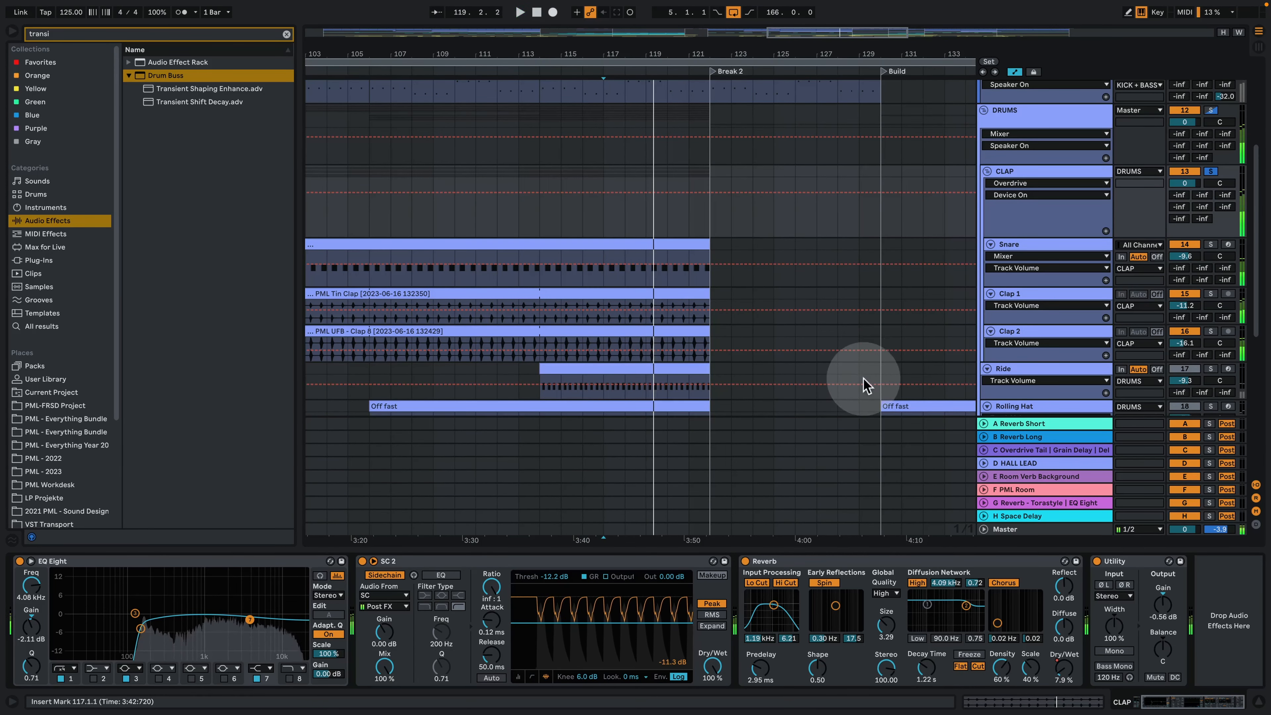
Step: Audition the soloed CLAP group together with the Kick track
key(space)
scroll(862, 396, up, 5)
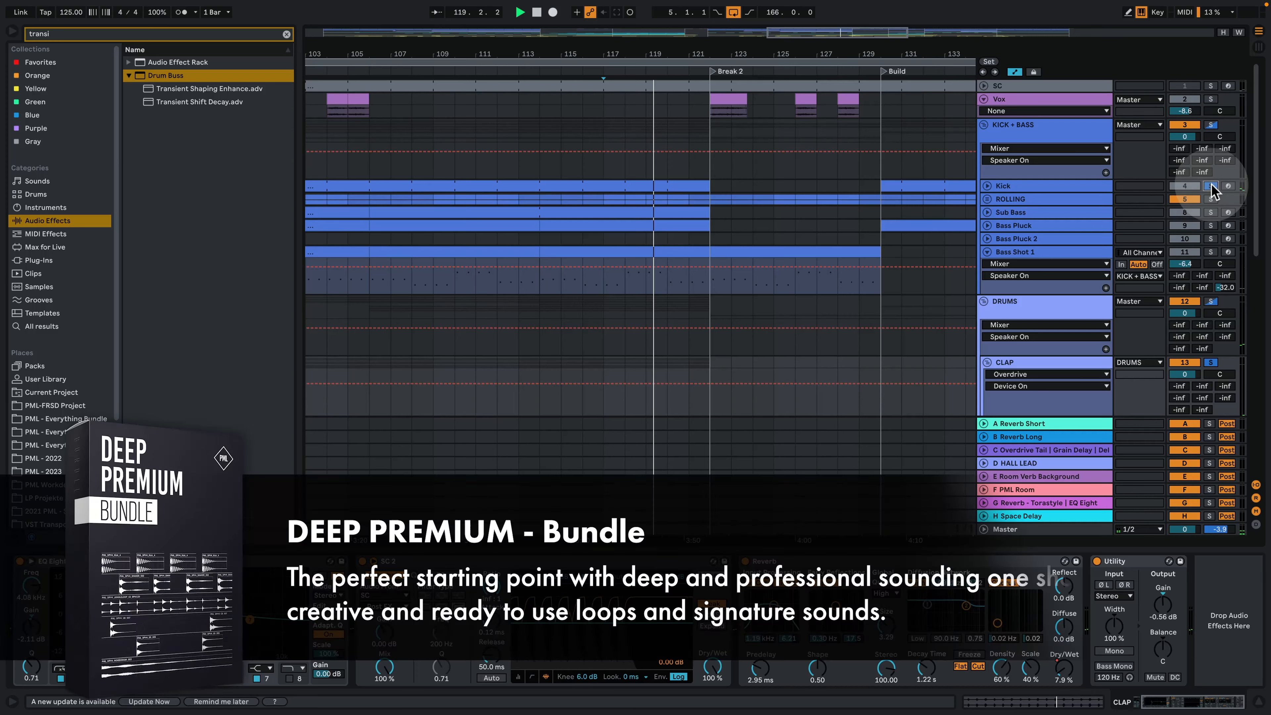
key(space)
scroll(1121, 230, down, 4)
scroll(1062, 242, down, 3)
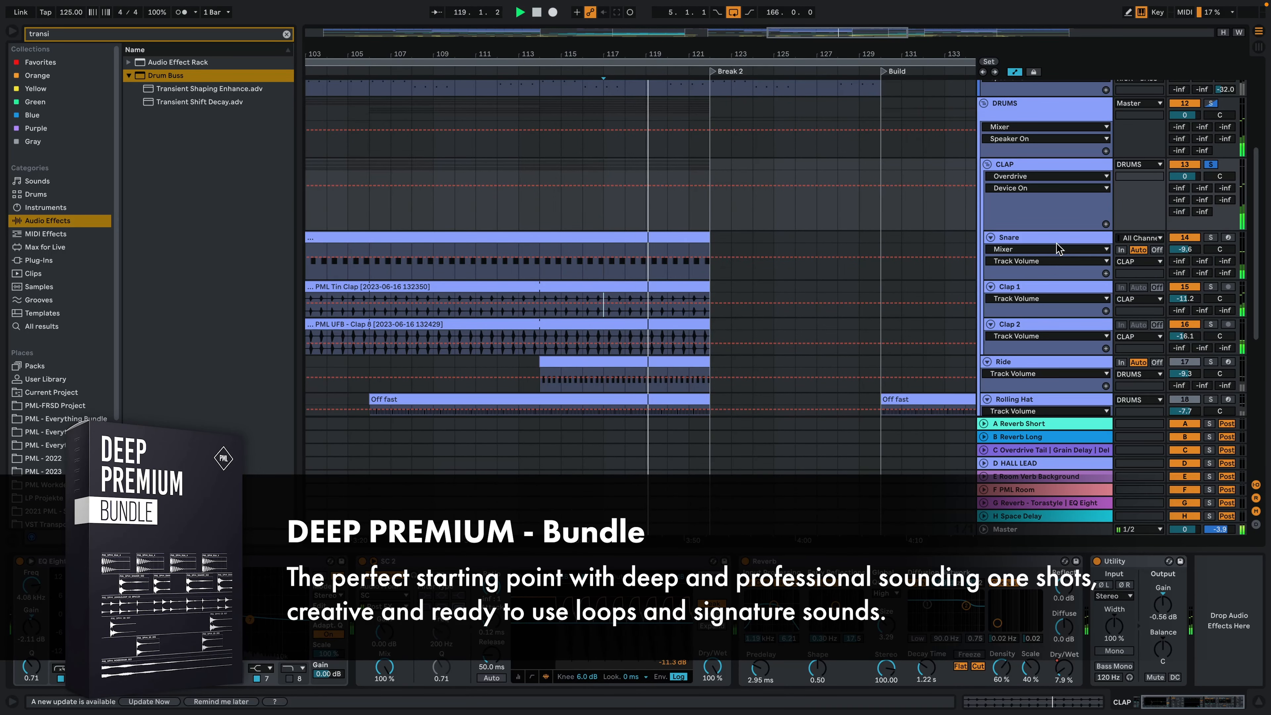
key(space)
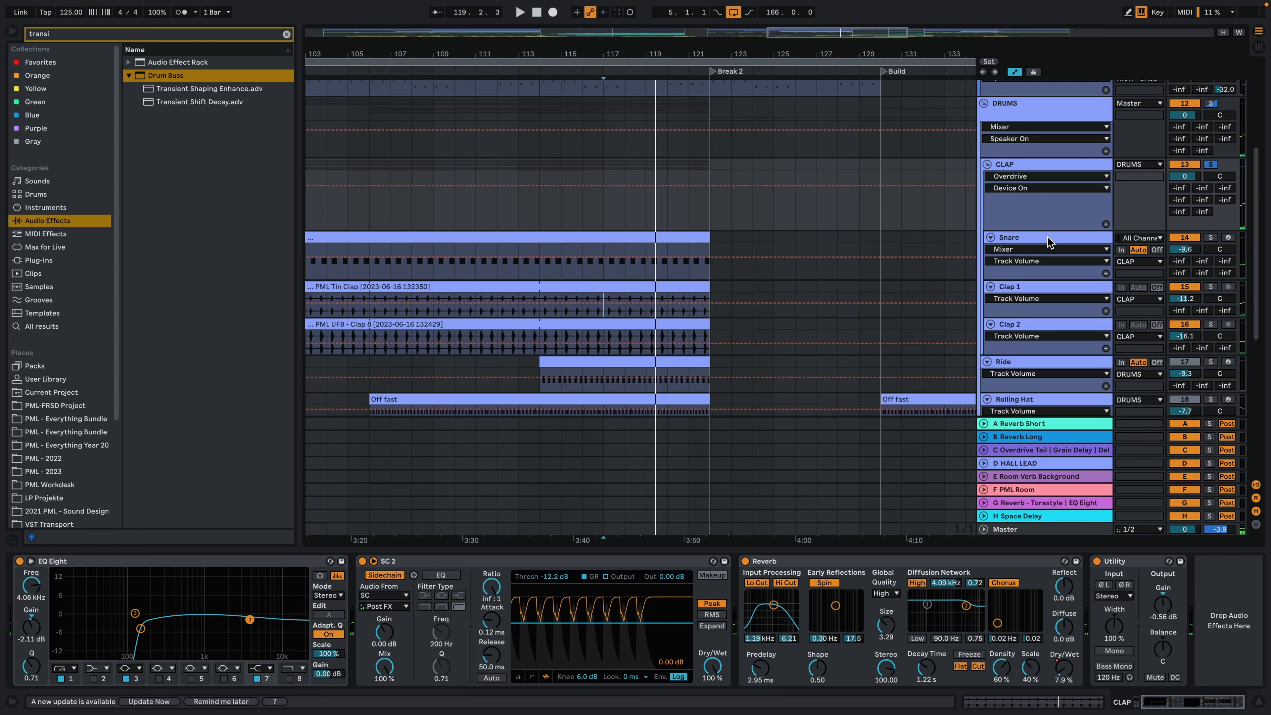
Step: Solo the Ride track and play its clip from bar 114, first alone and then with the KICK + BASS group soloed
scroll(951, 268, down, 1)
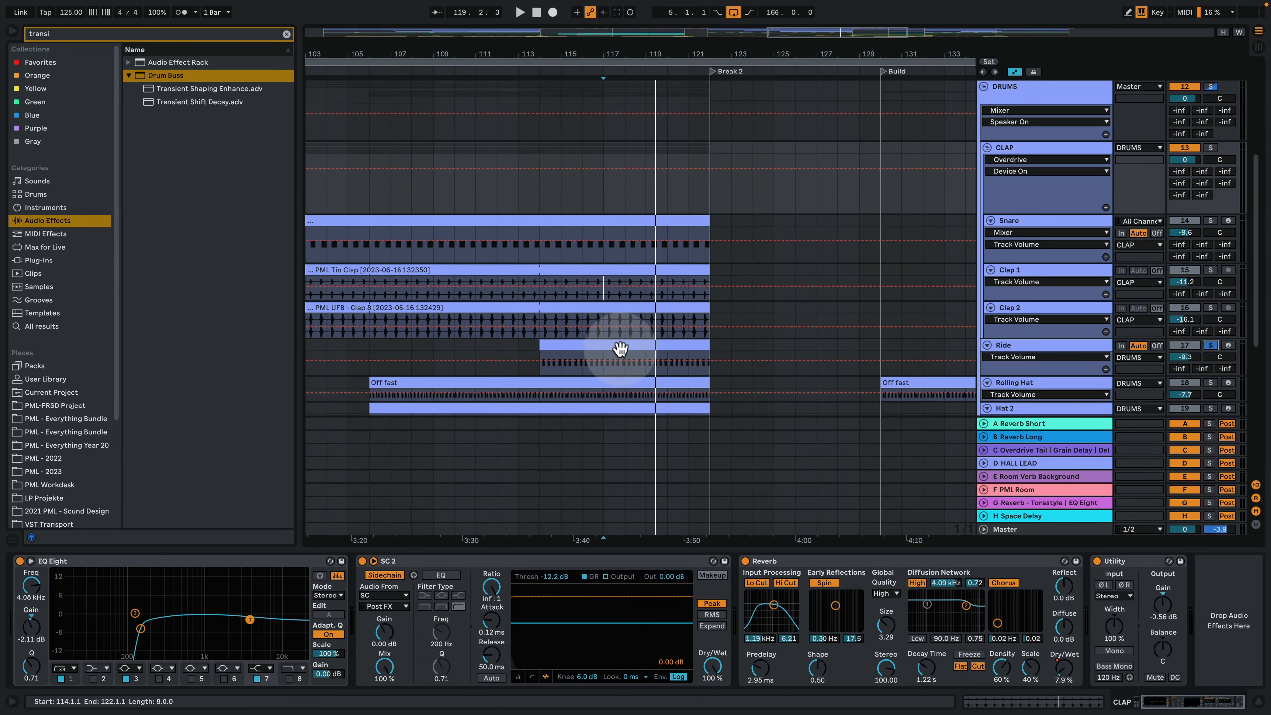
click(609, 345)
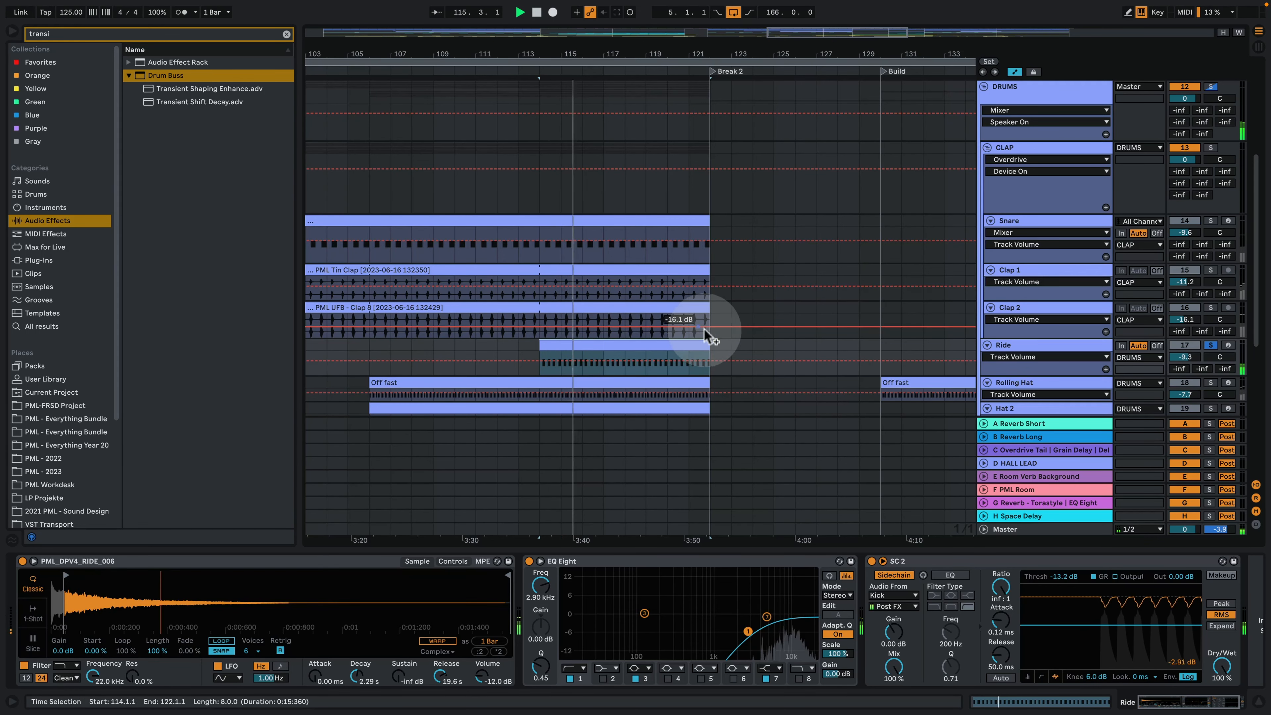
key(space)
scroll(923, 331, up, 10)
click(1211, 125)
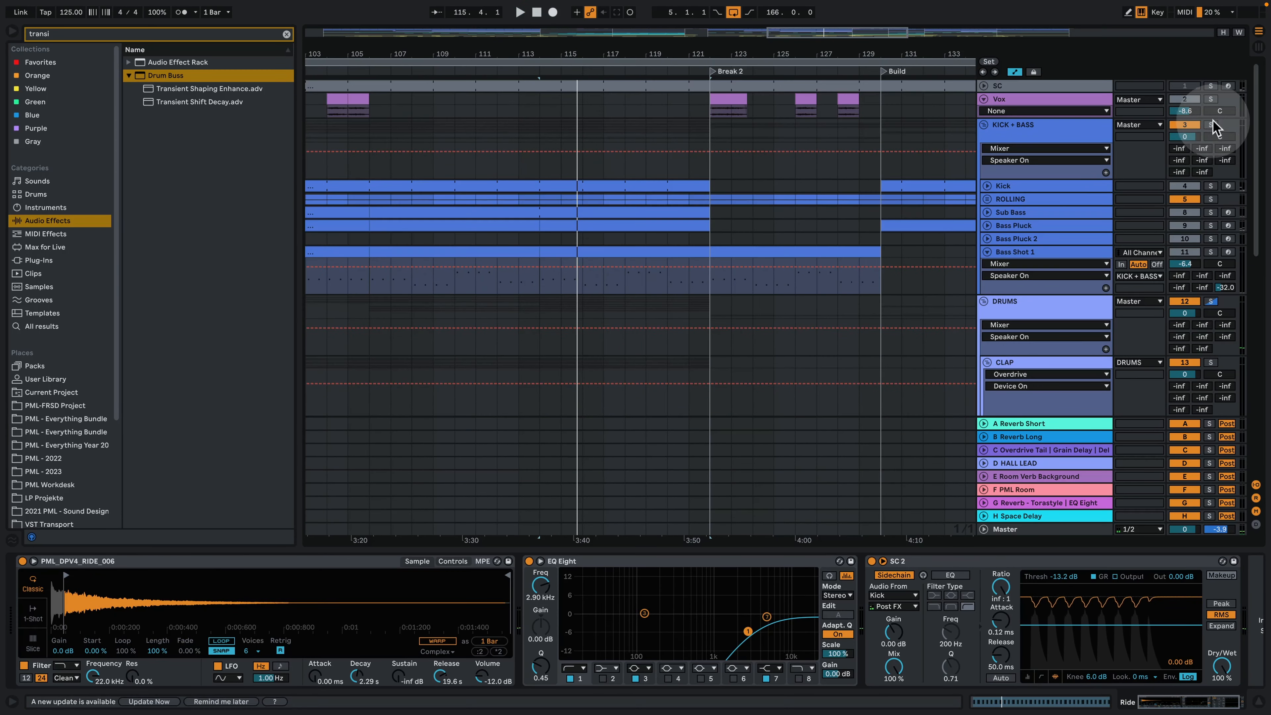
key(space)
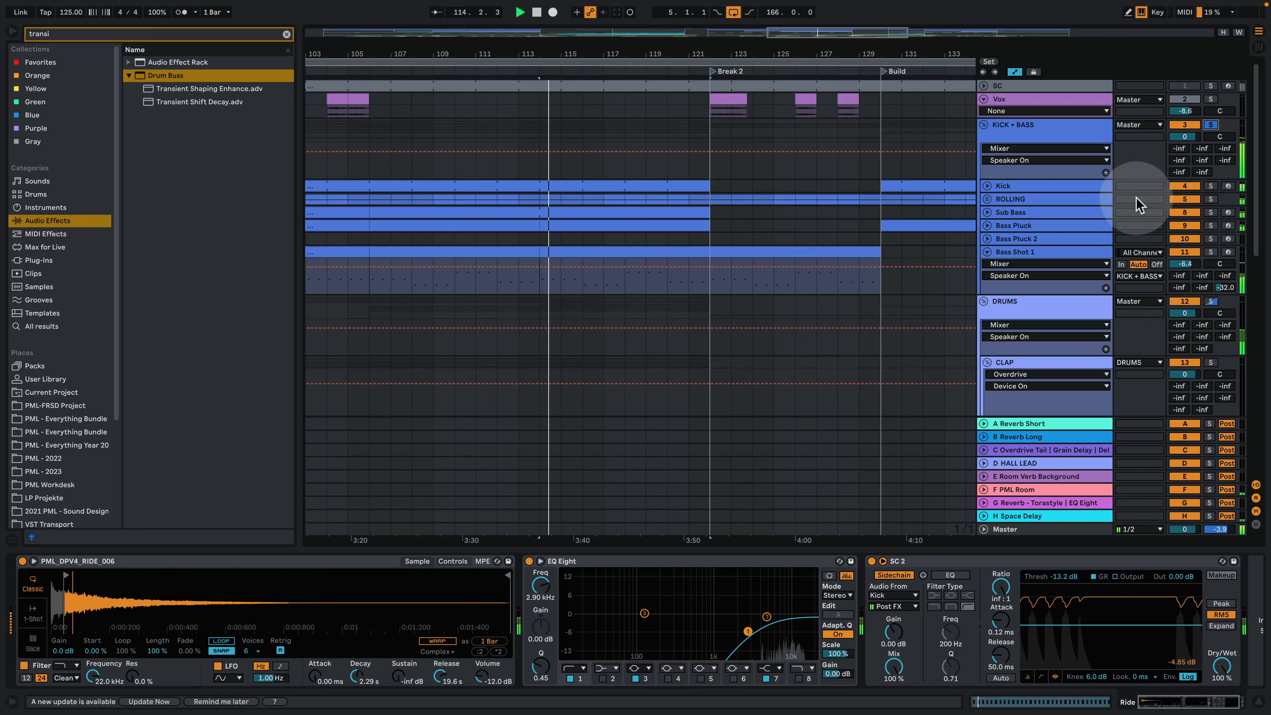
Step: Stop playback and open the Ride clip to examine the placement of its C3 notes and their velocities
scroll(1056, 300, down, 5)
click(708, 295)
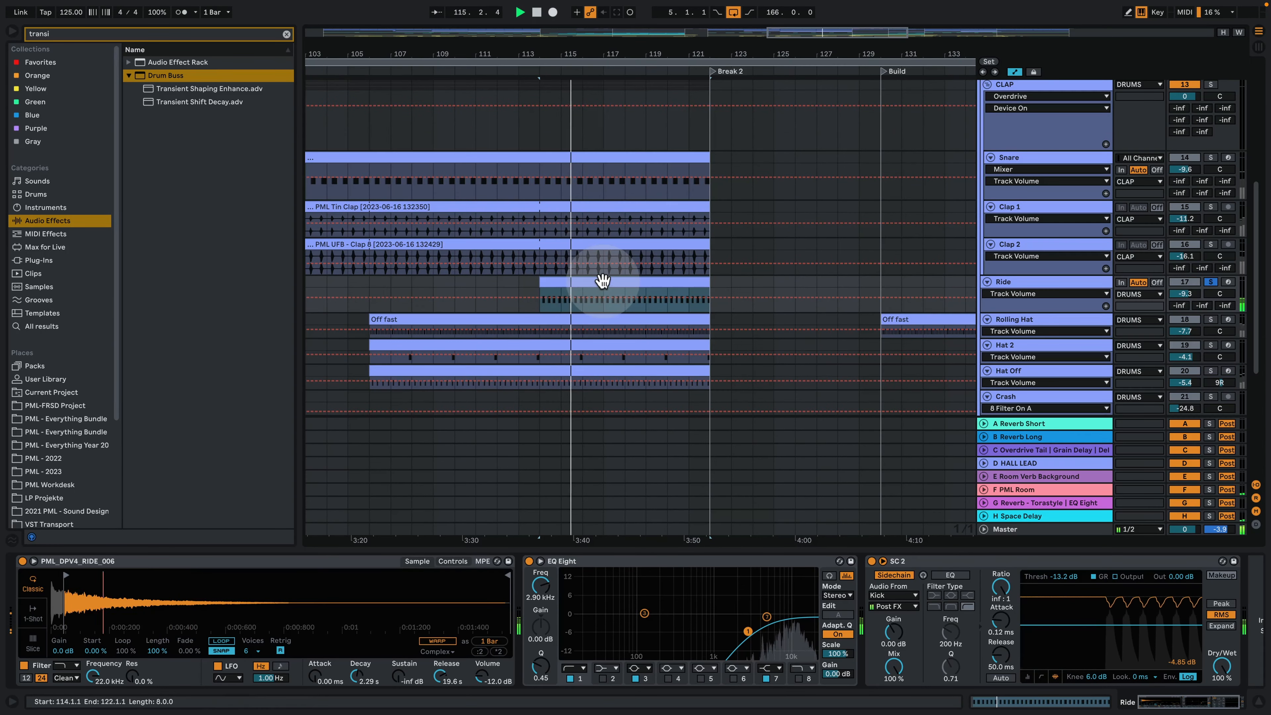
double_click(602, 281)
key(space)
click(669, 241)
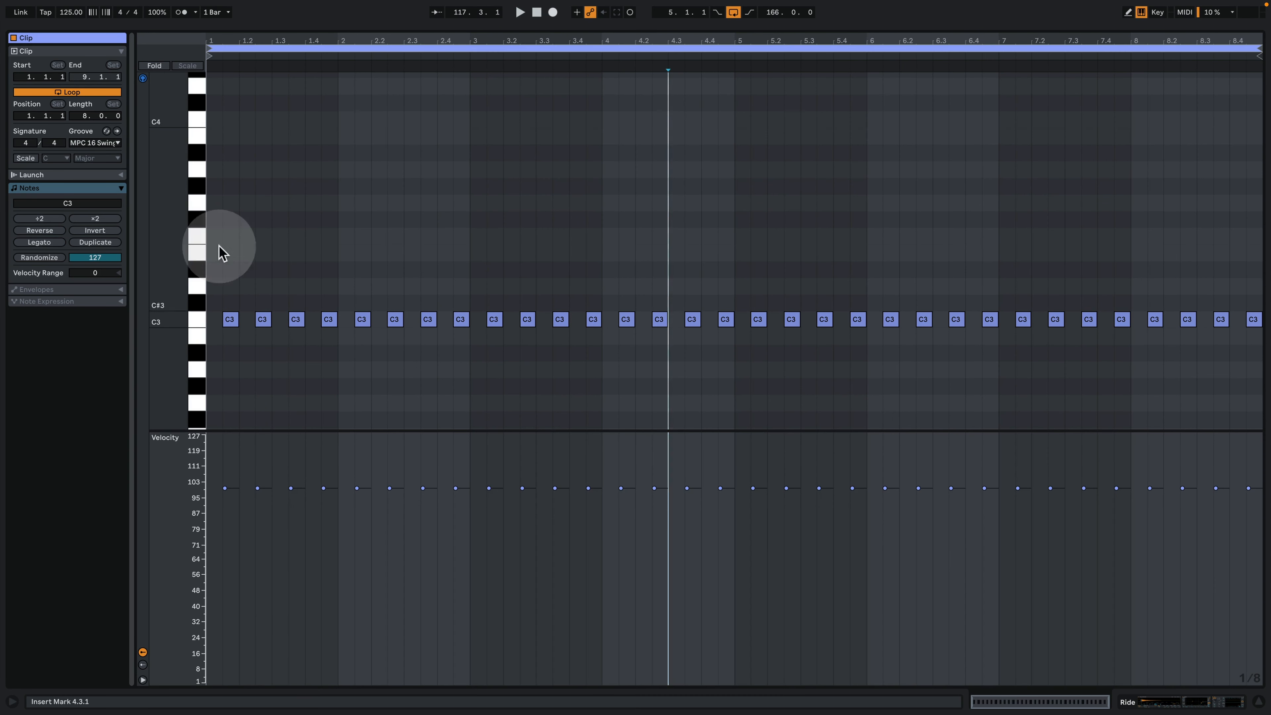
drag(230, 41, 395, 166)
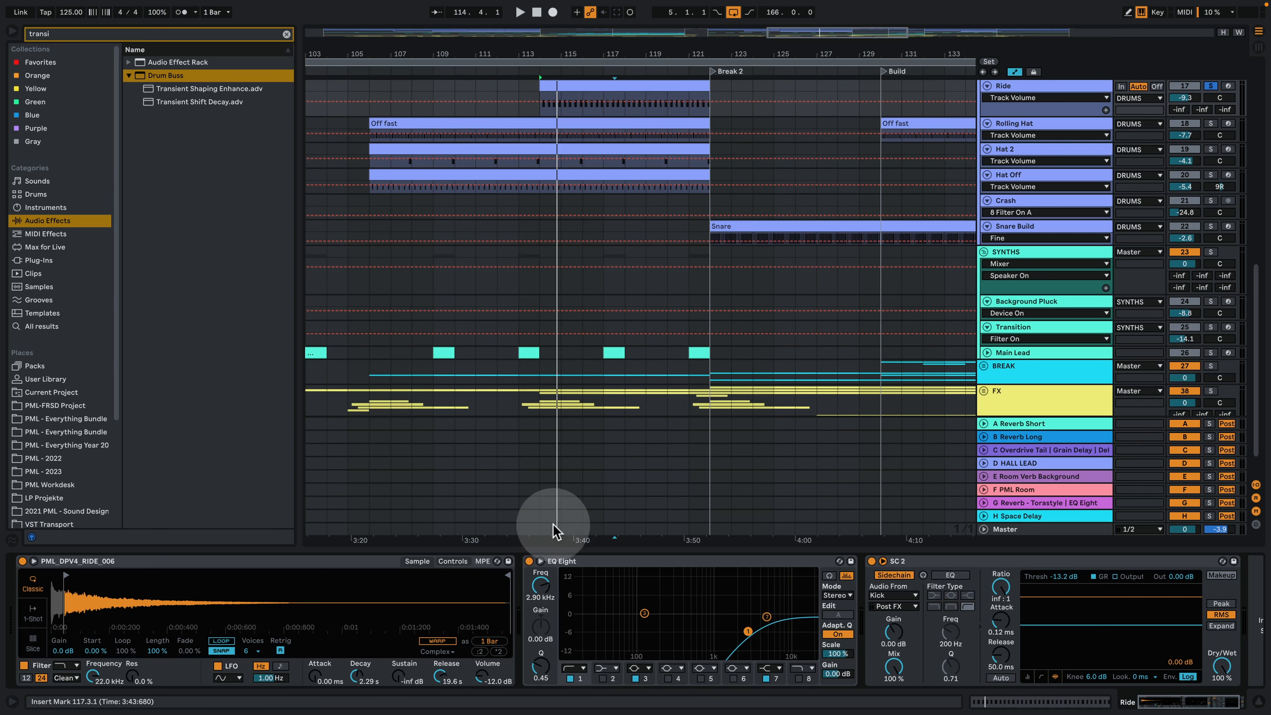
Step: Solo the Rolling Hat track, play it, and open its "Off fast" clip for viewing the MIDI notes
scroll(725, 410, up, 3)
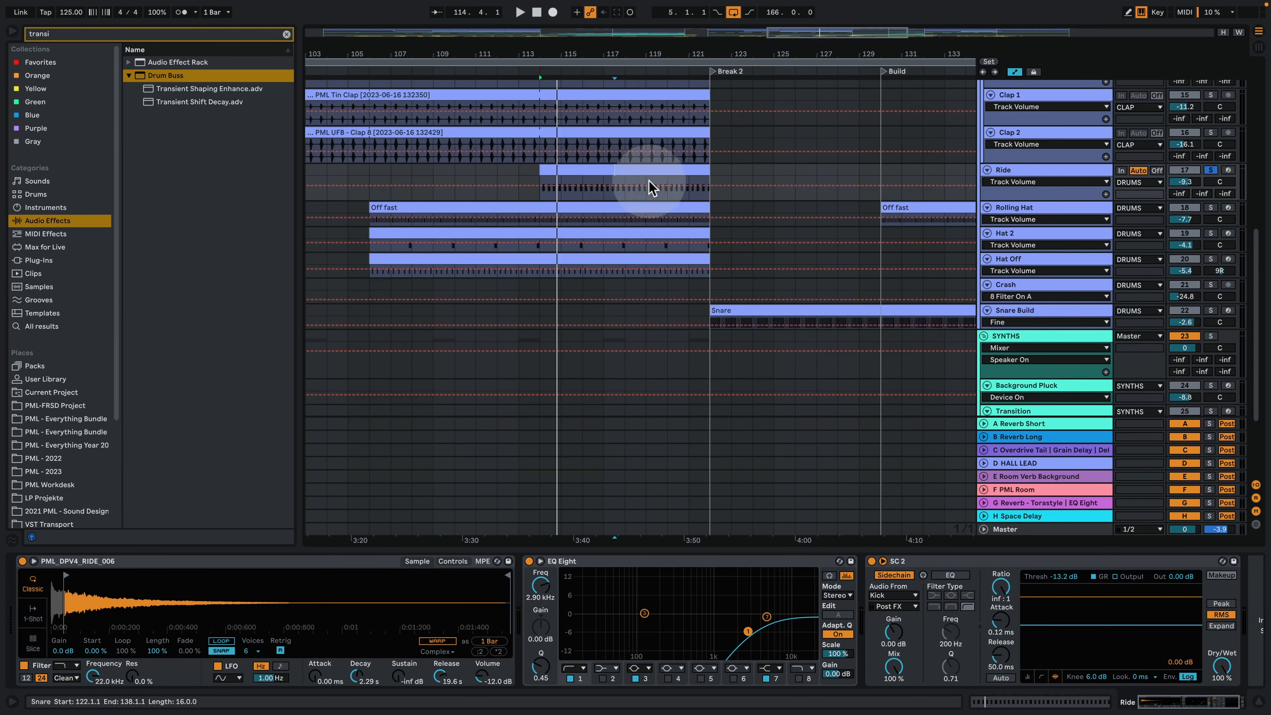
scroll(655, 226, up, 1)
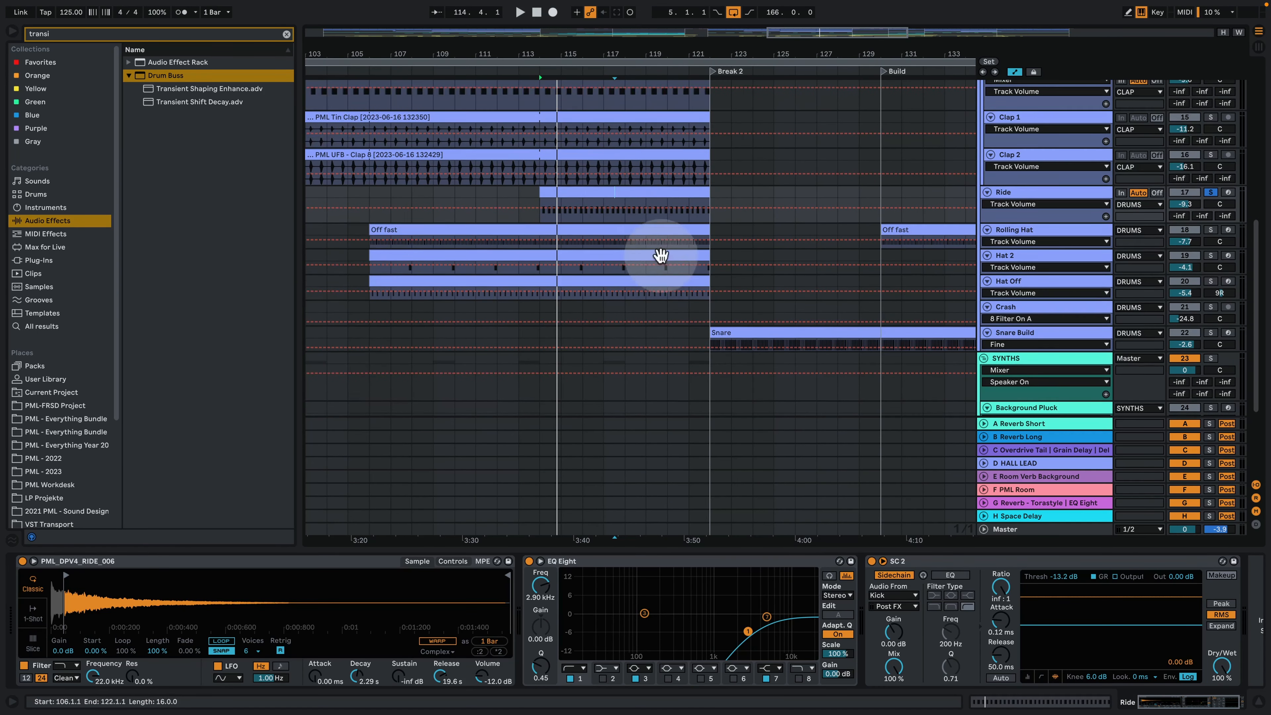
click(1031, 231)
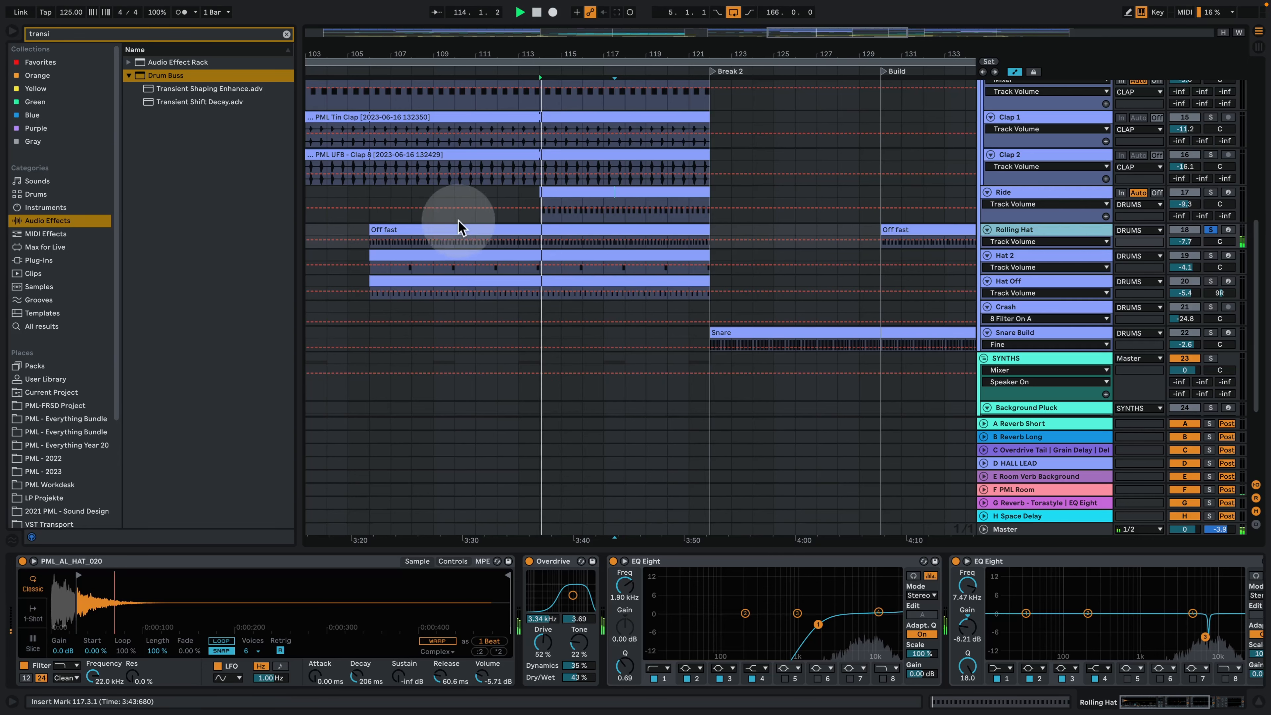
double_click(496, 233)
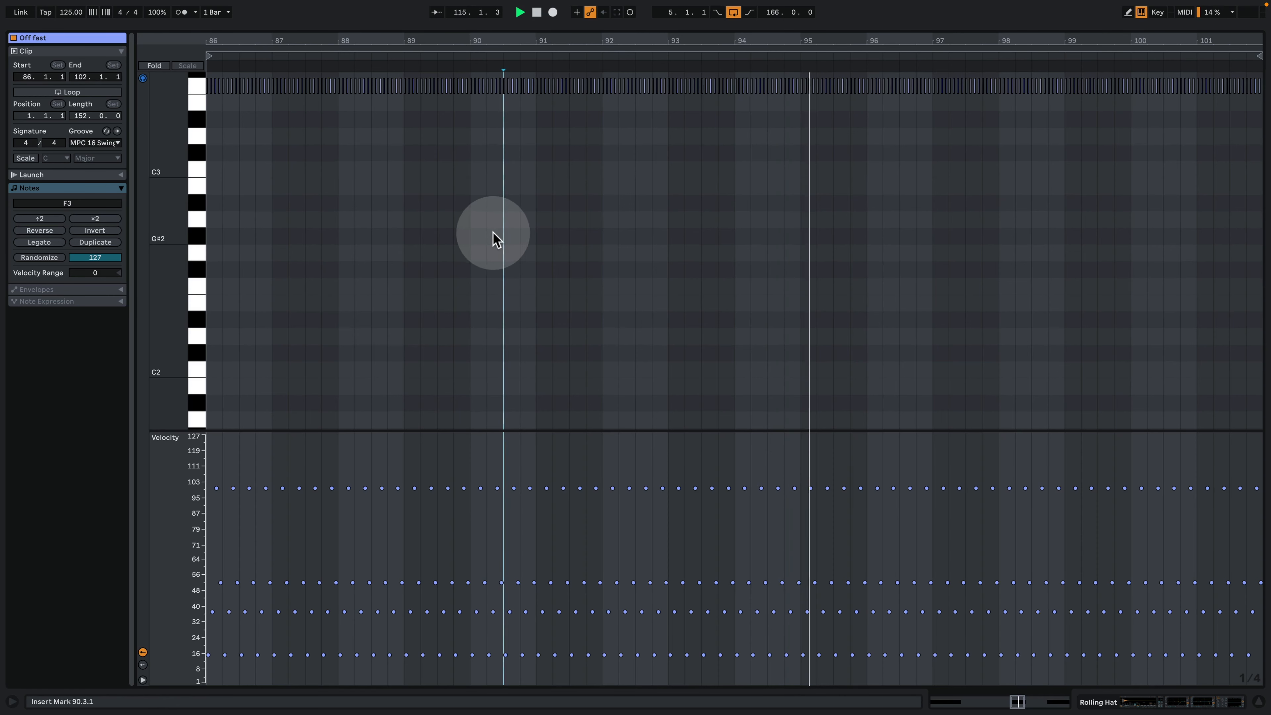
Step: Set a fixed 1/16 grid in the "Off fast" clip's note editor and play the pattern from the clip start
drag(848, 38, 846, 34)
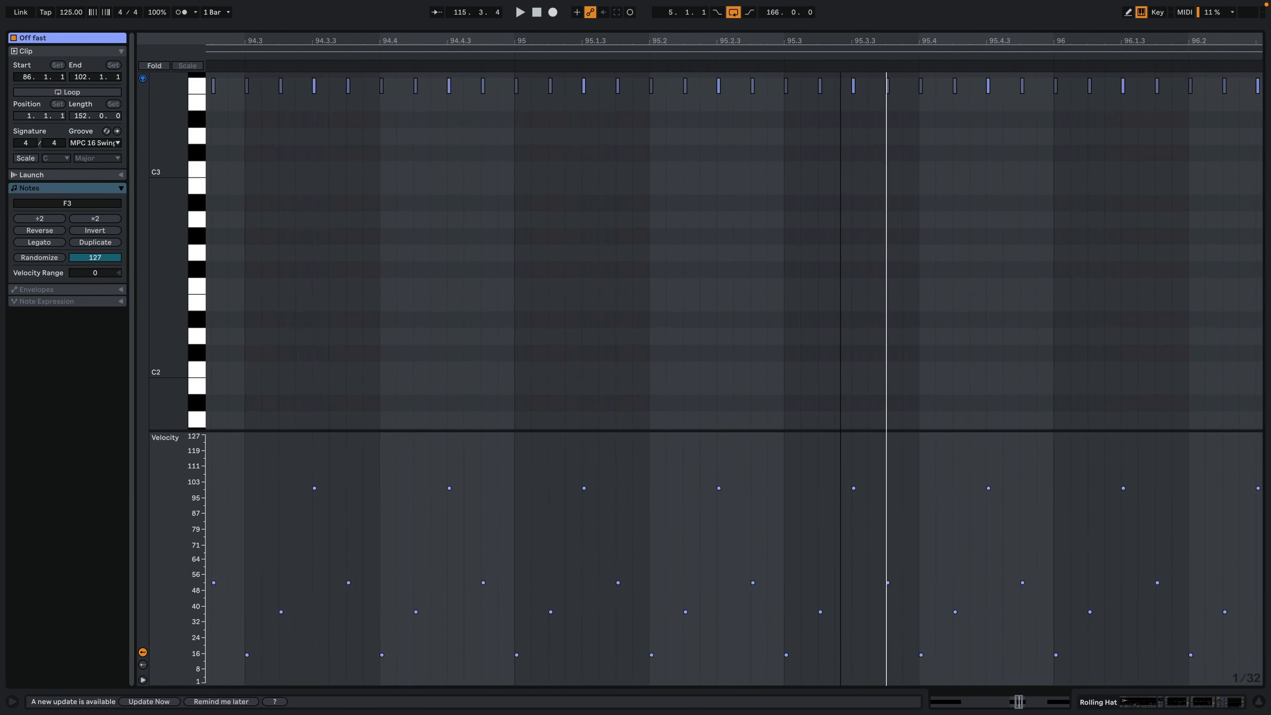
double_click(252, 46)
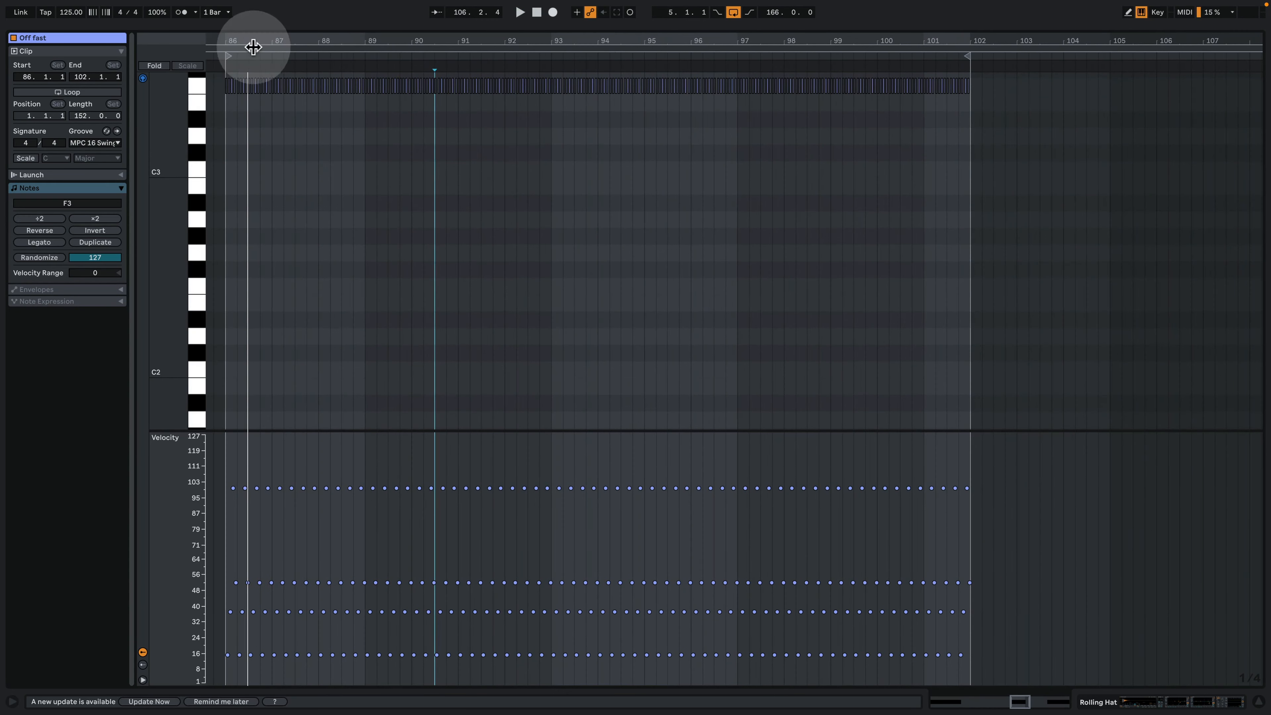
drag(235, 44, 235, 55)
scroll(629, 178, down, 3)
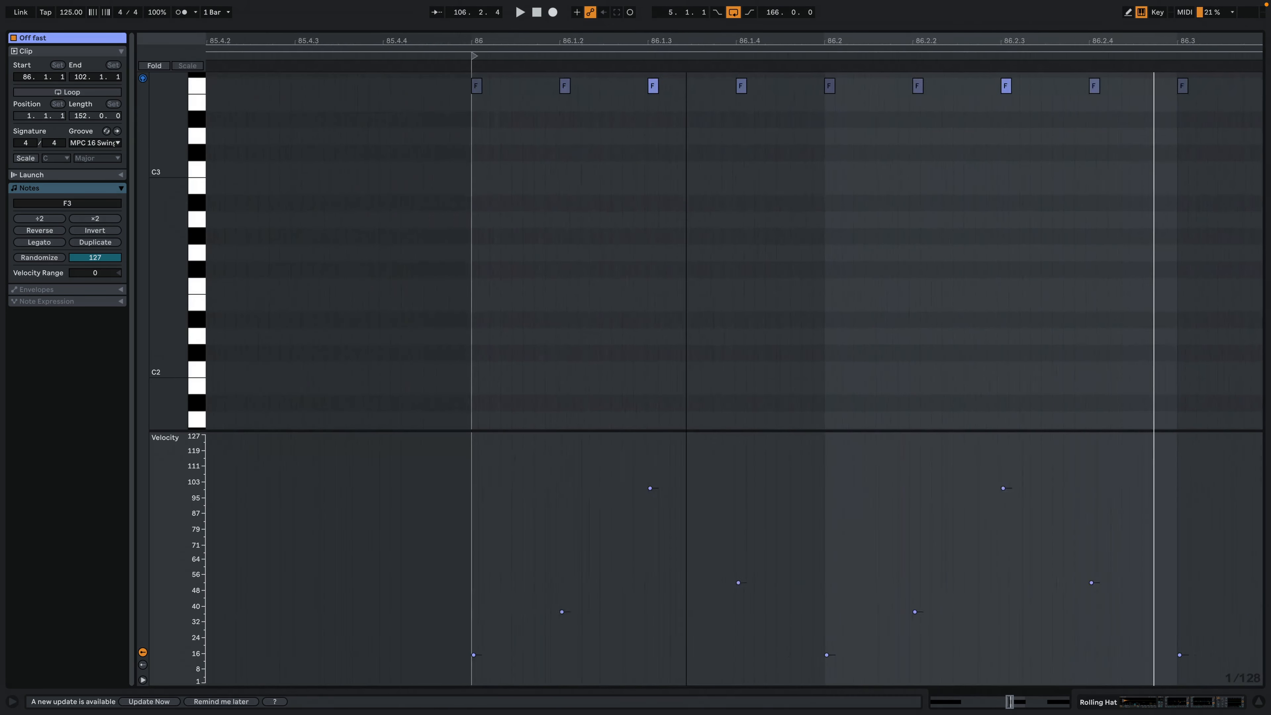
right_click(629, 179)
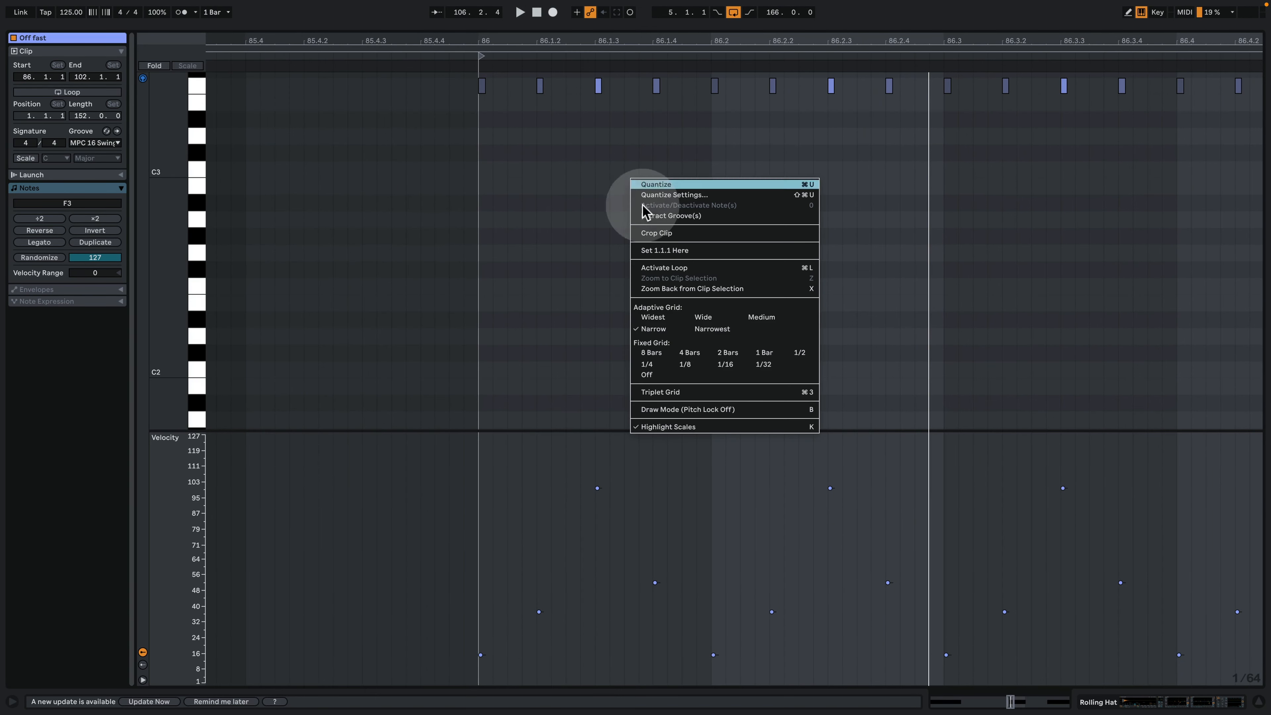
click(734, 364)
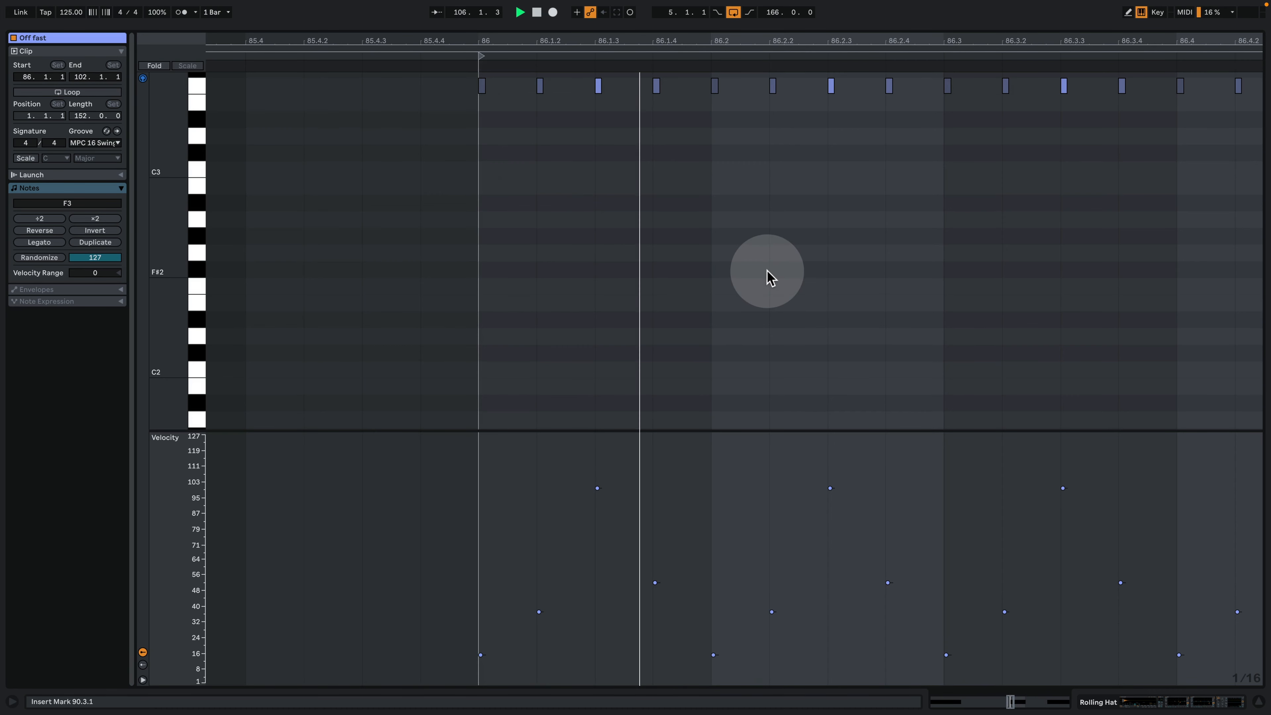
key(space)
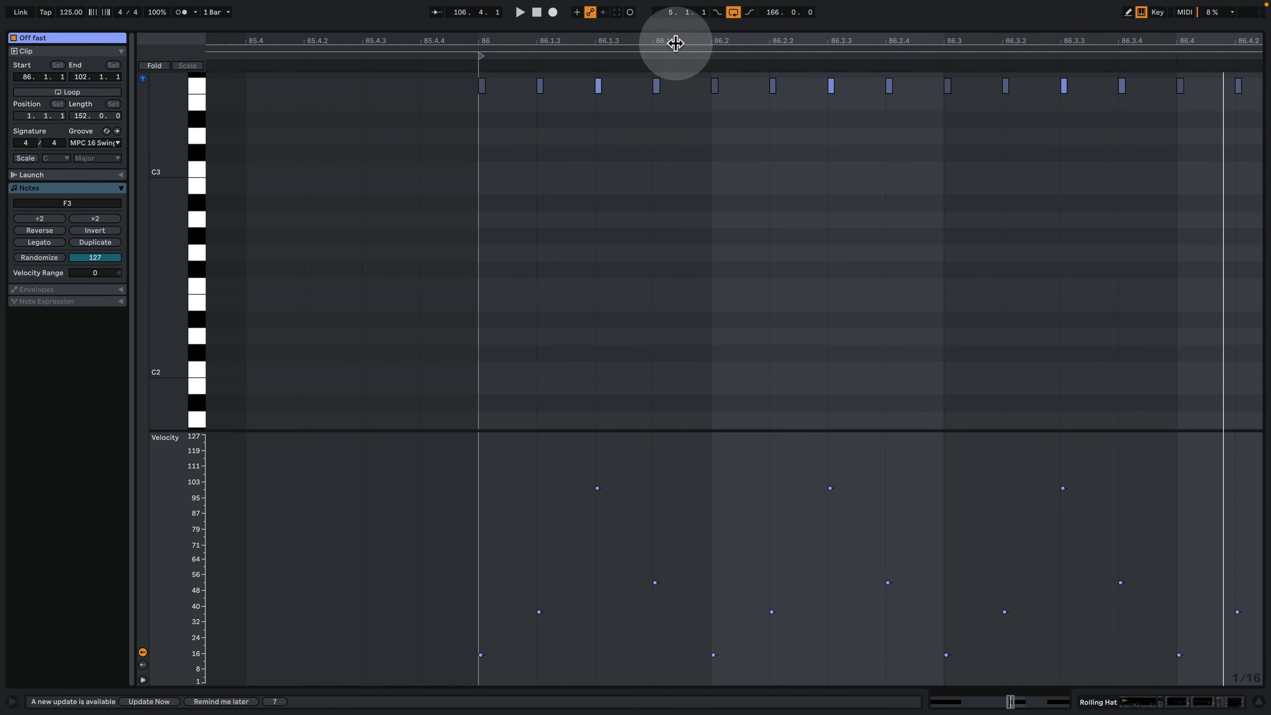
drag(675, 43, 549, 42)
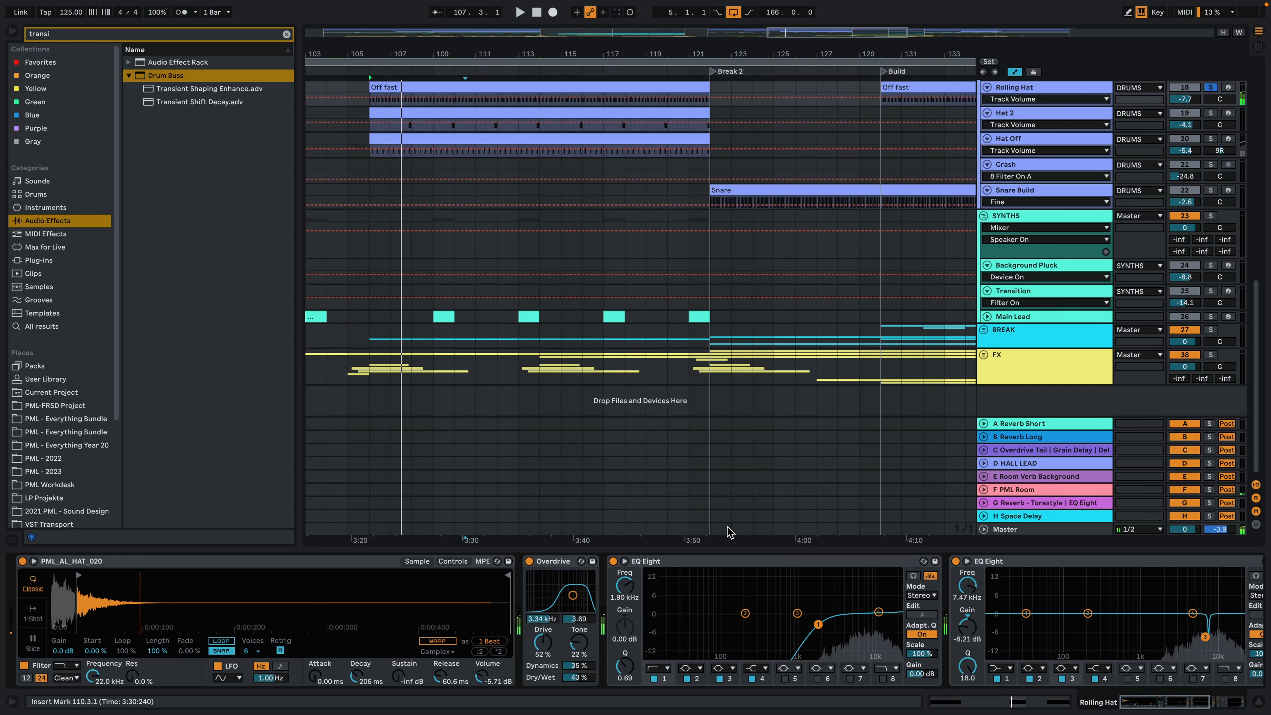
Step: Toggle the Rolling Hat's Overdrive for comparison and audition the 7.47 kHz notch of its second EQ Eight in isolation
key(space)
click(532, 560)
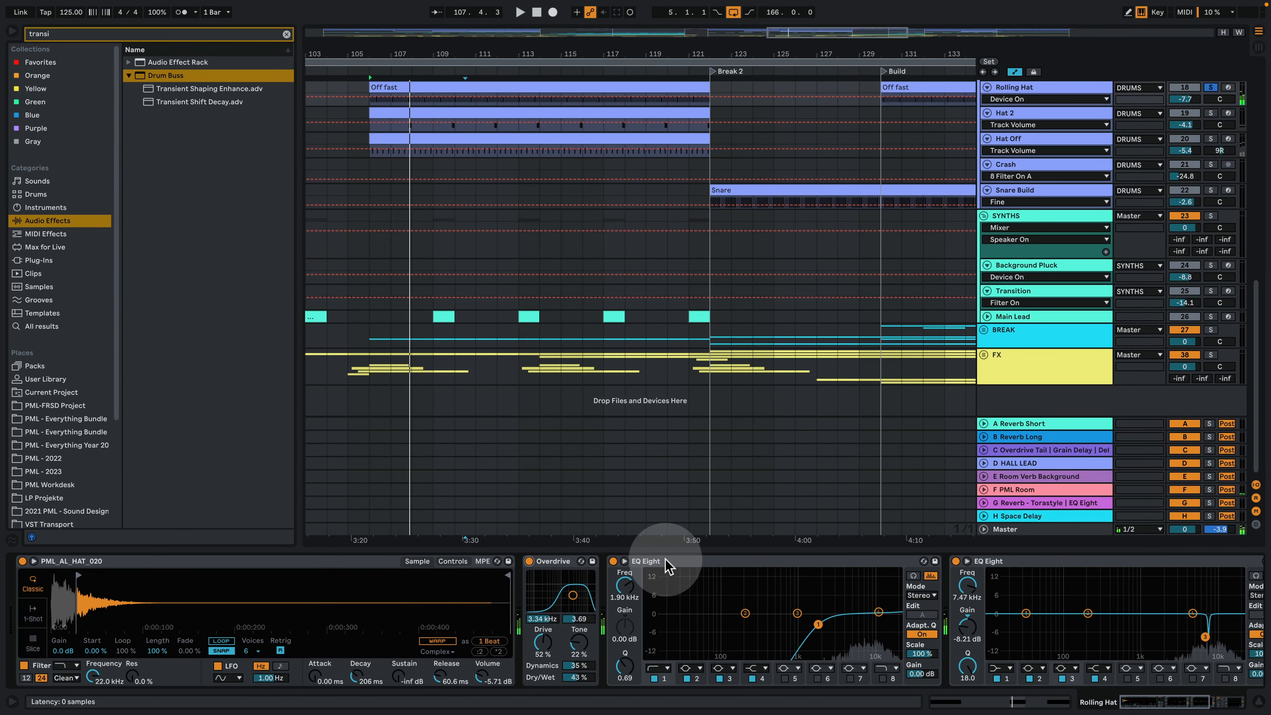
scroll(1126, 688, right, 10)
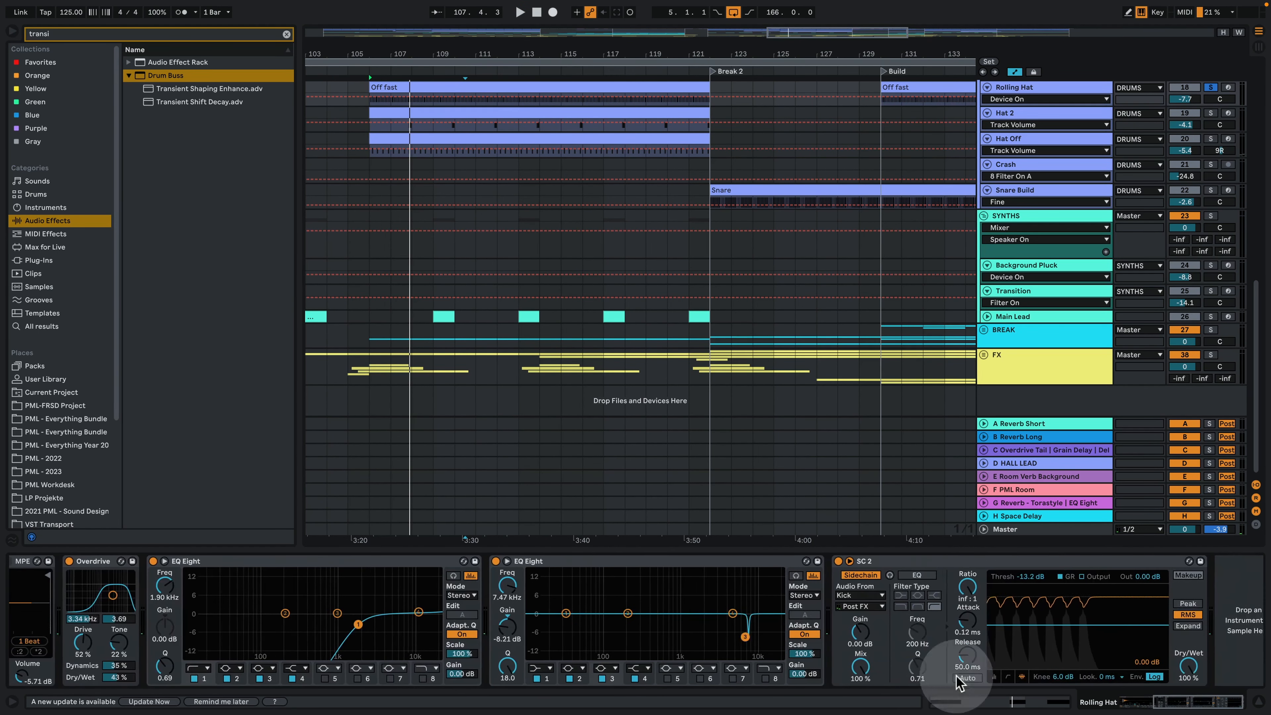
click(748, 636)
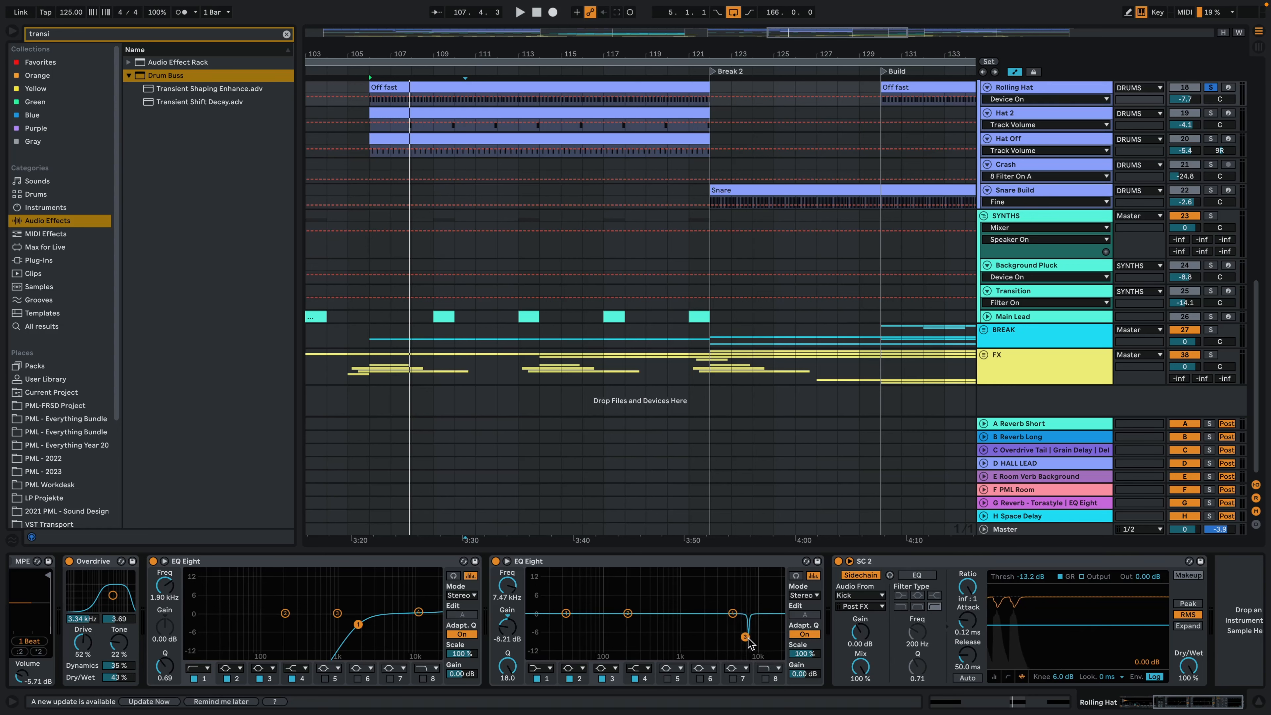
click(793, 594)
click(795, 577)
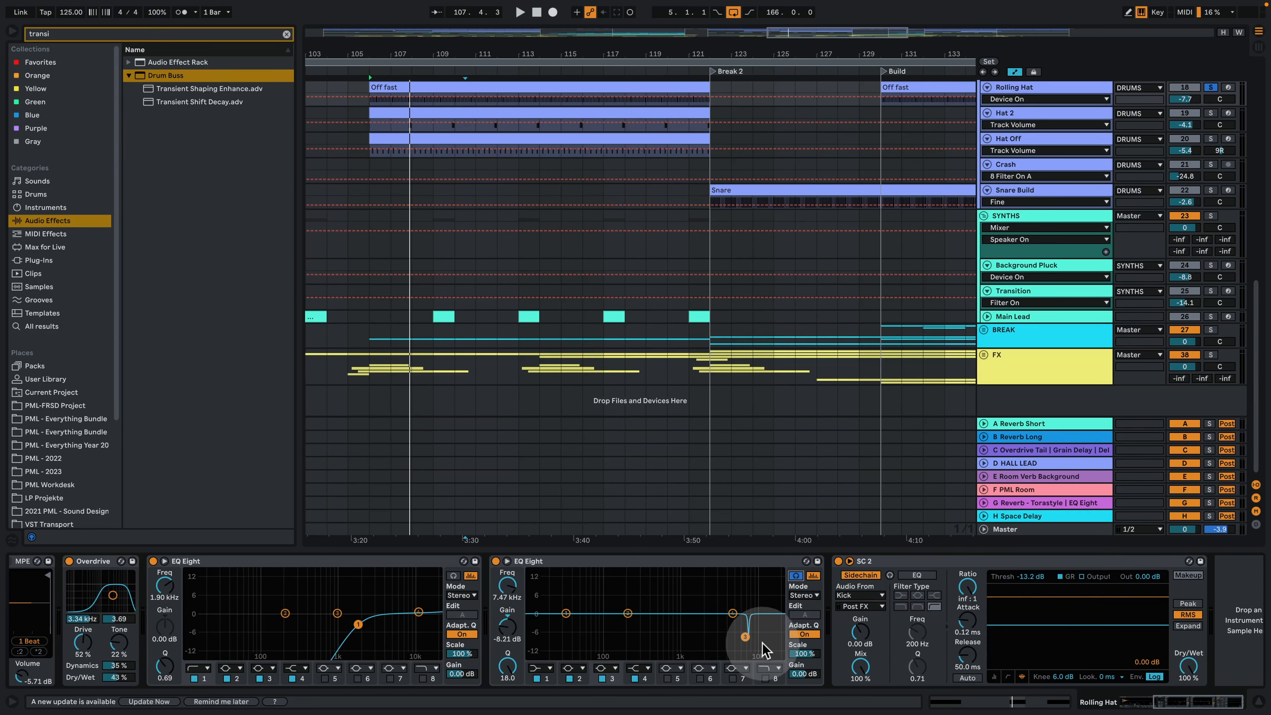
key(space)
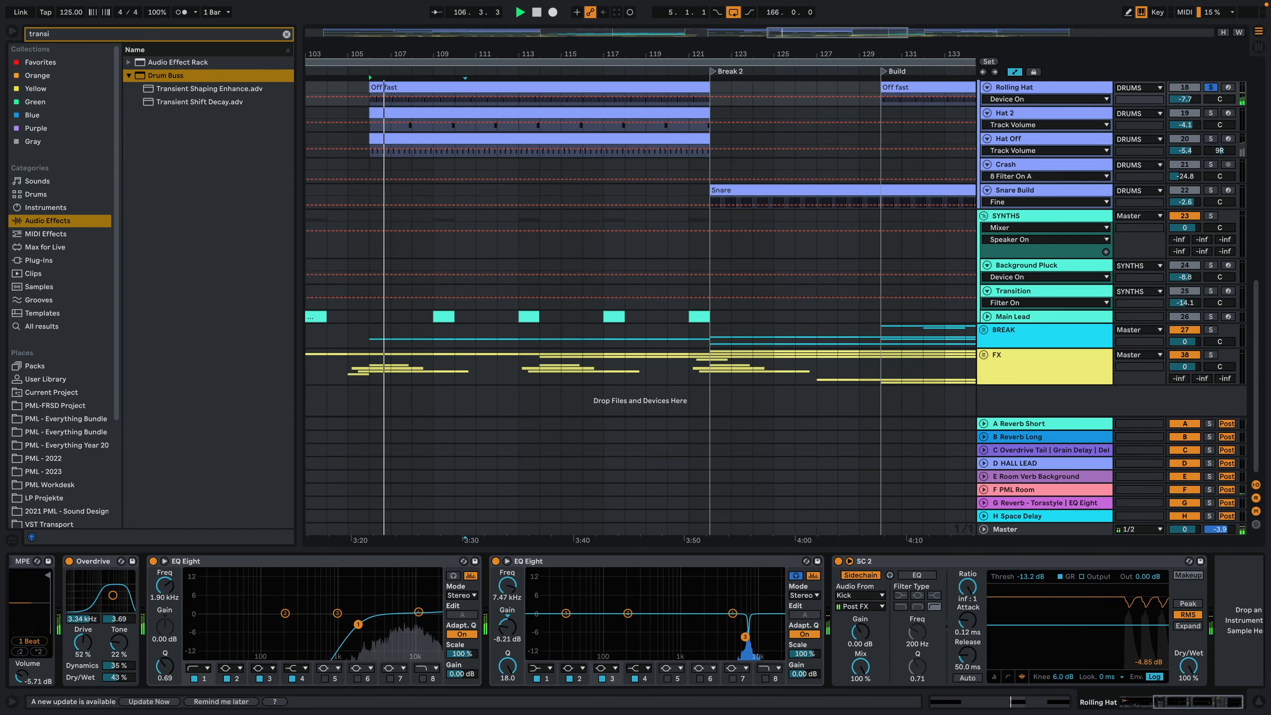
click(796, 576)
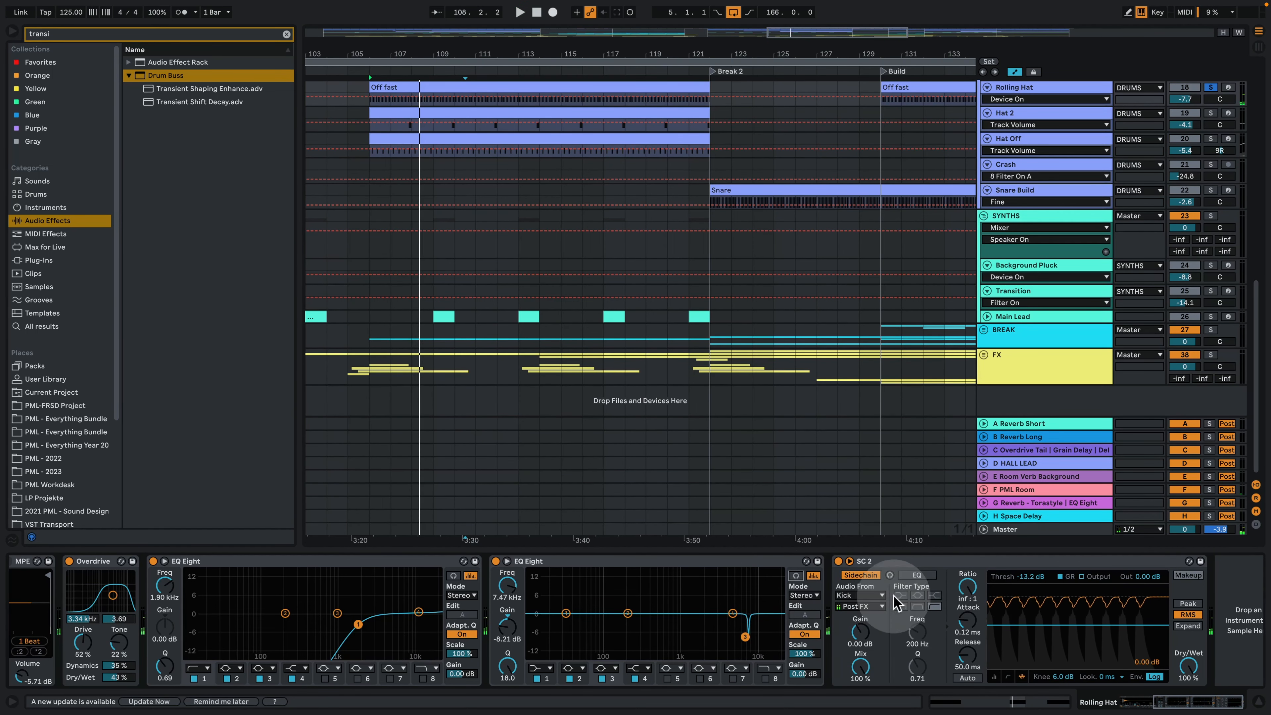
Step: Solo the Hat 2 track and play it from bar 106
scroll(763, 413, up, 3)
click(1081, 196)
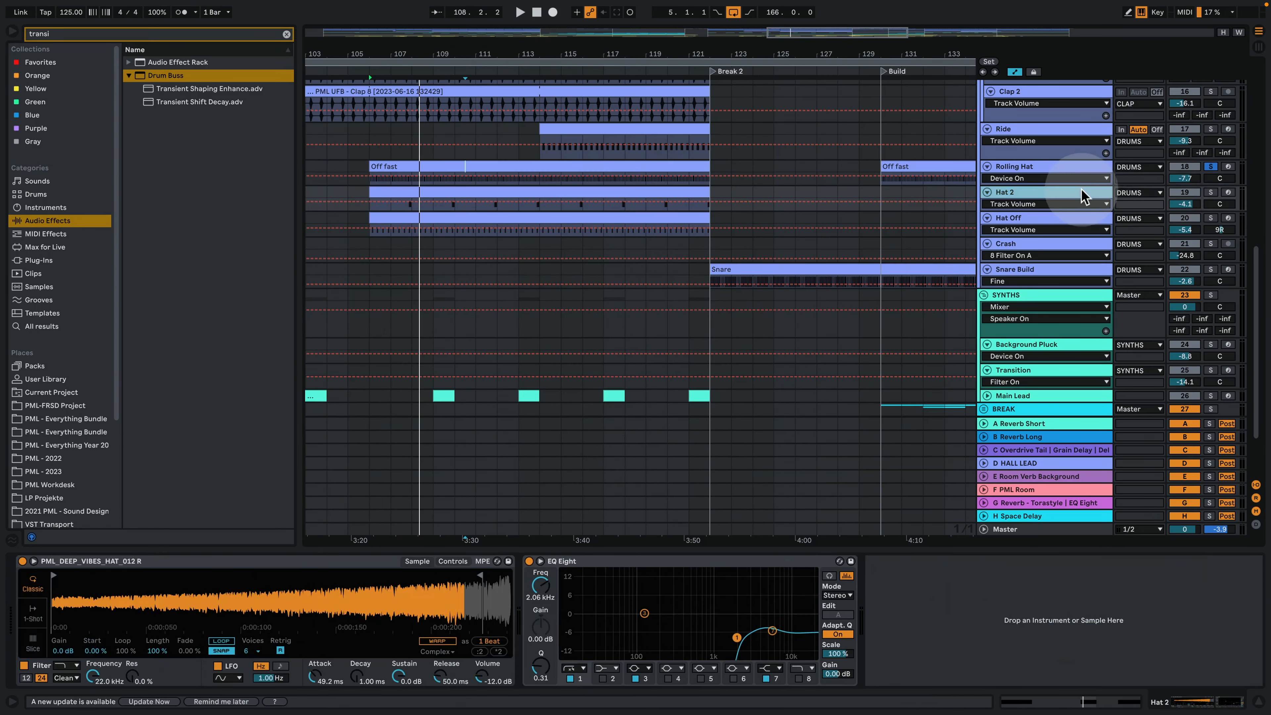
key(space)
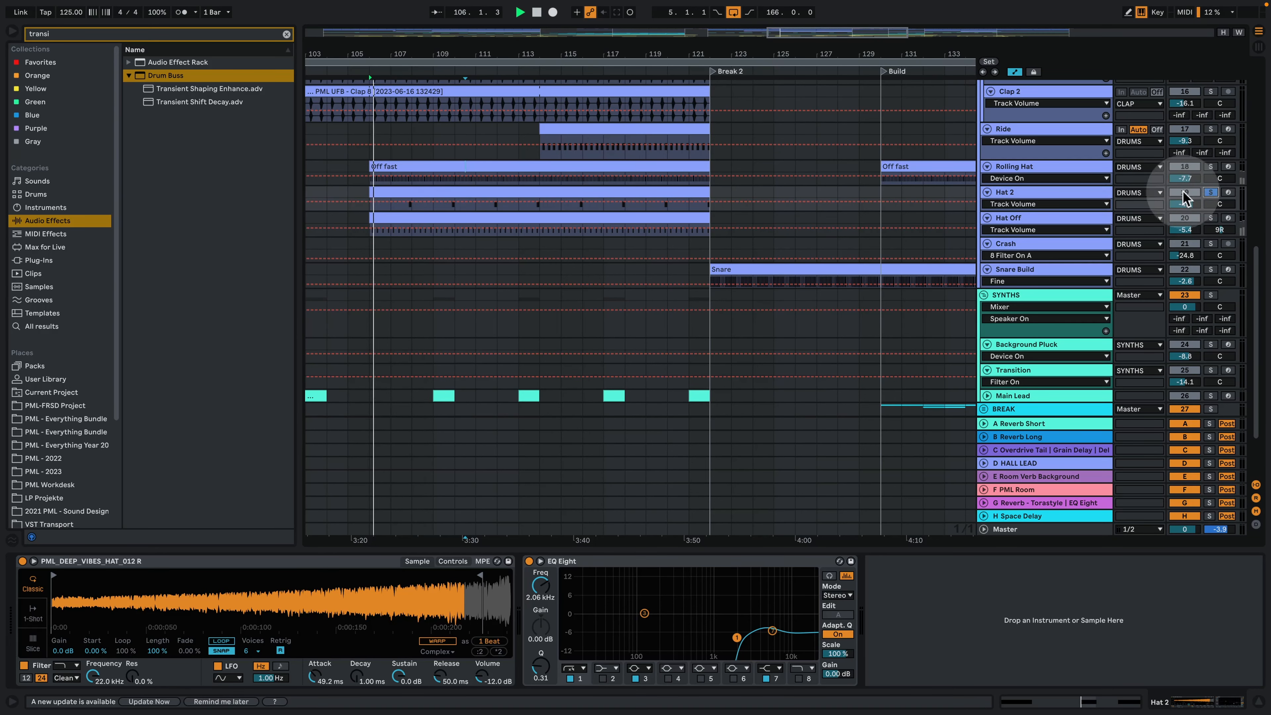
Step: Open the Hat 2 clip near bar 107 to view its MIDI notes and play it from 87.4.1 in the note editor
key(space)
drag(396, 53, 460, 215)
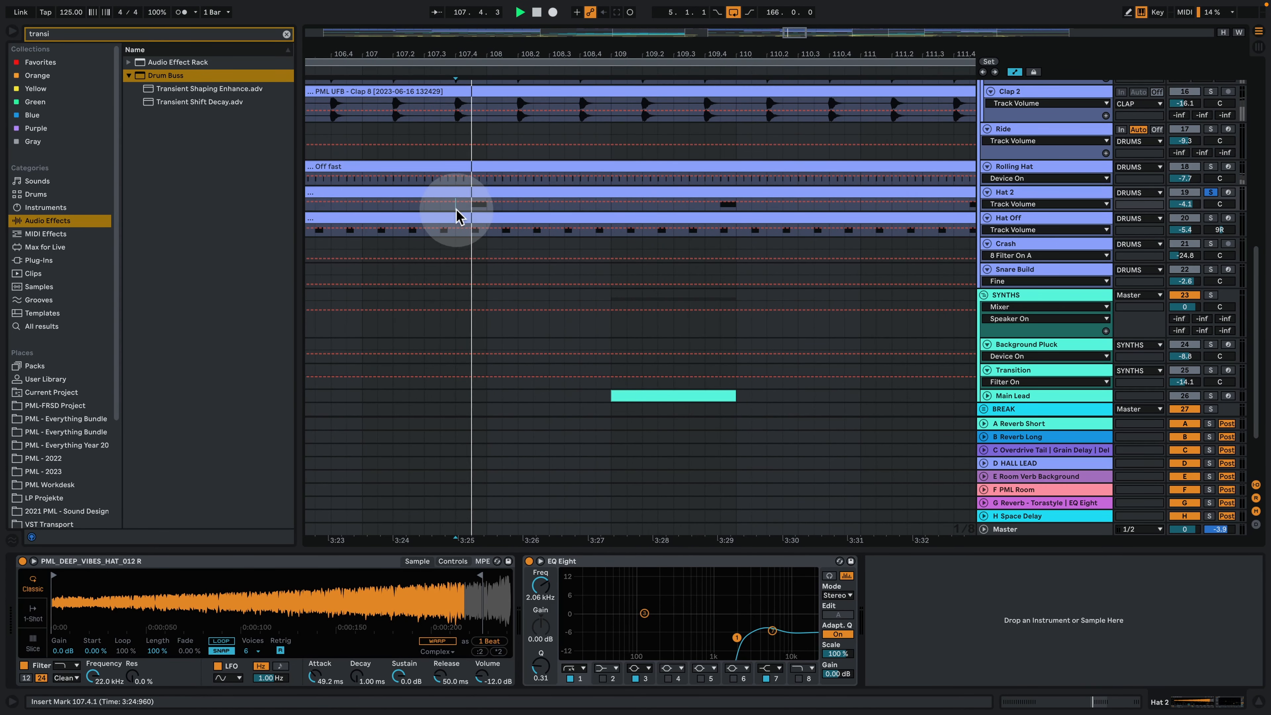
double_click(488, 197)
click(320, 78)
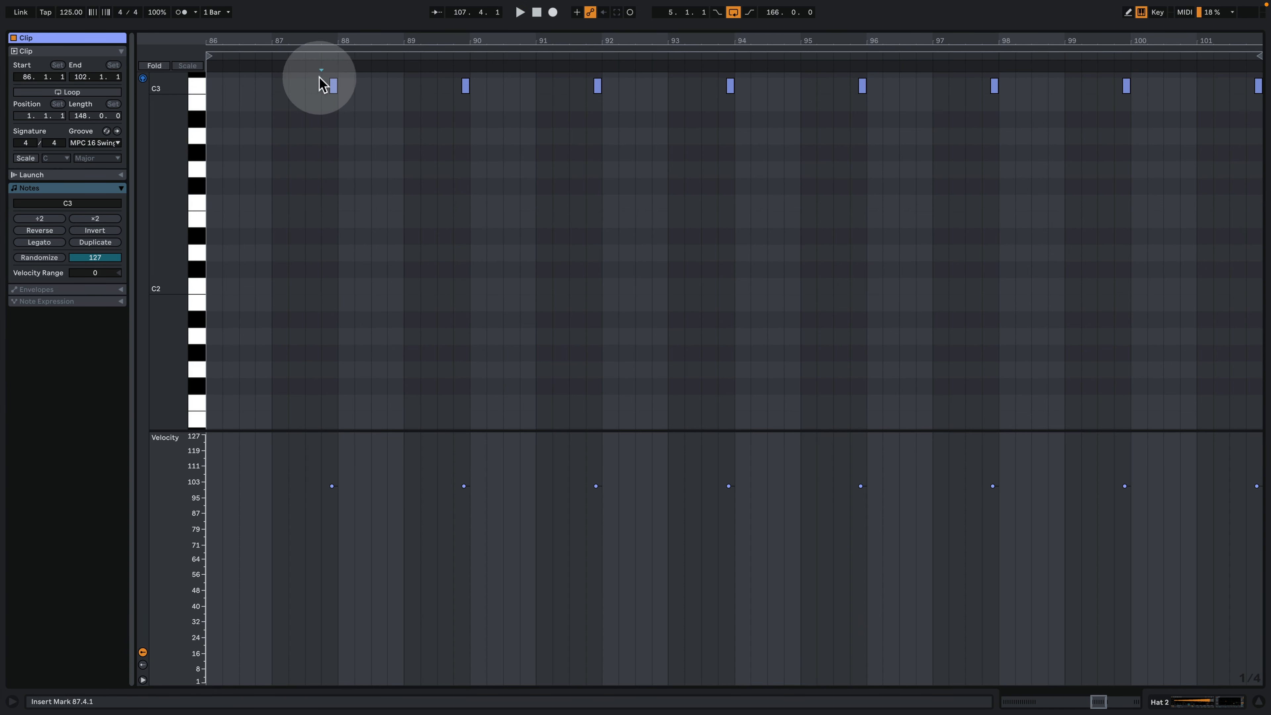
key(space)
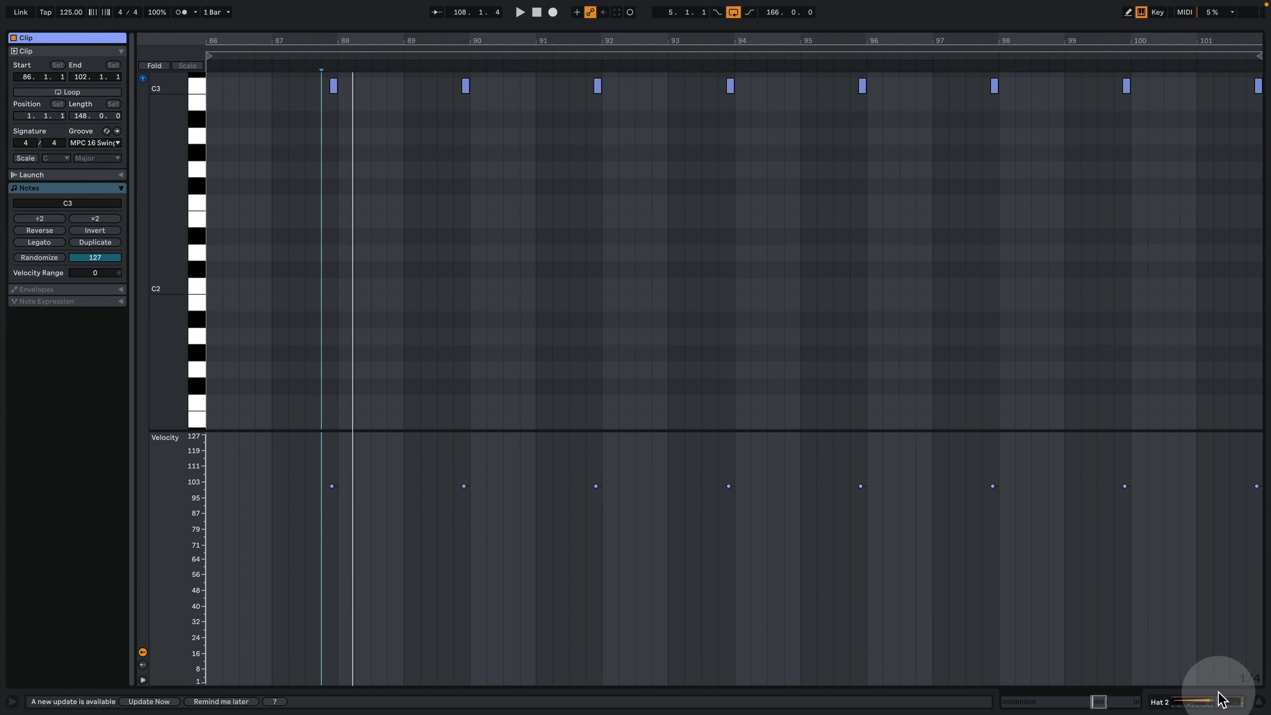
click(1219, 697)
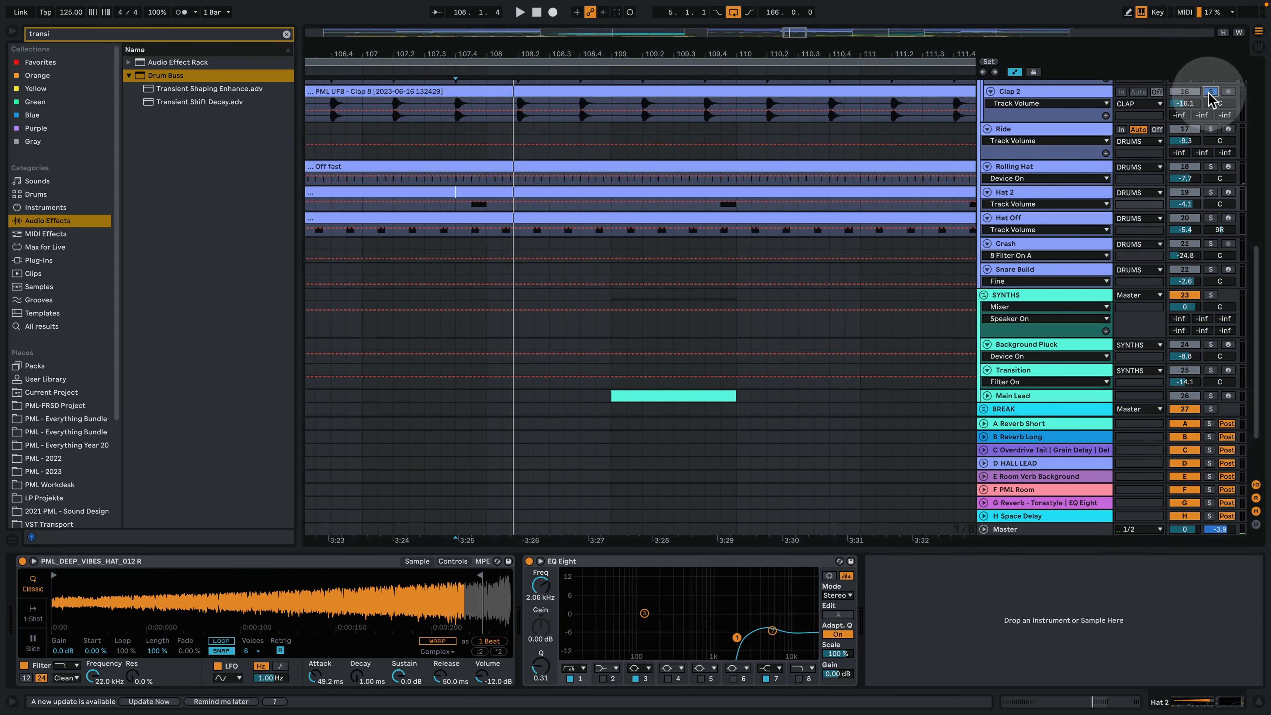
Step: Turn off the Hat 2 solo and play the full mix around bar 107 to hear the hat in context
scroll(770, 230, up, 3)
click(451, 265)
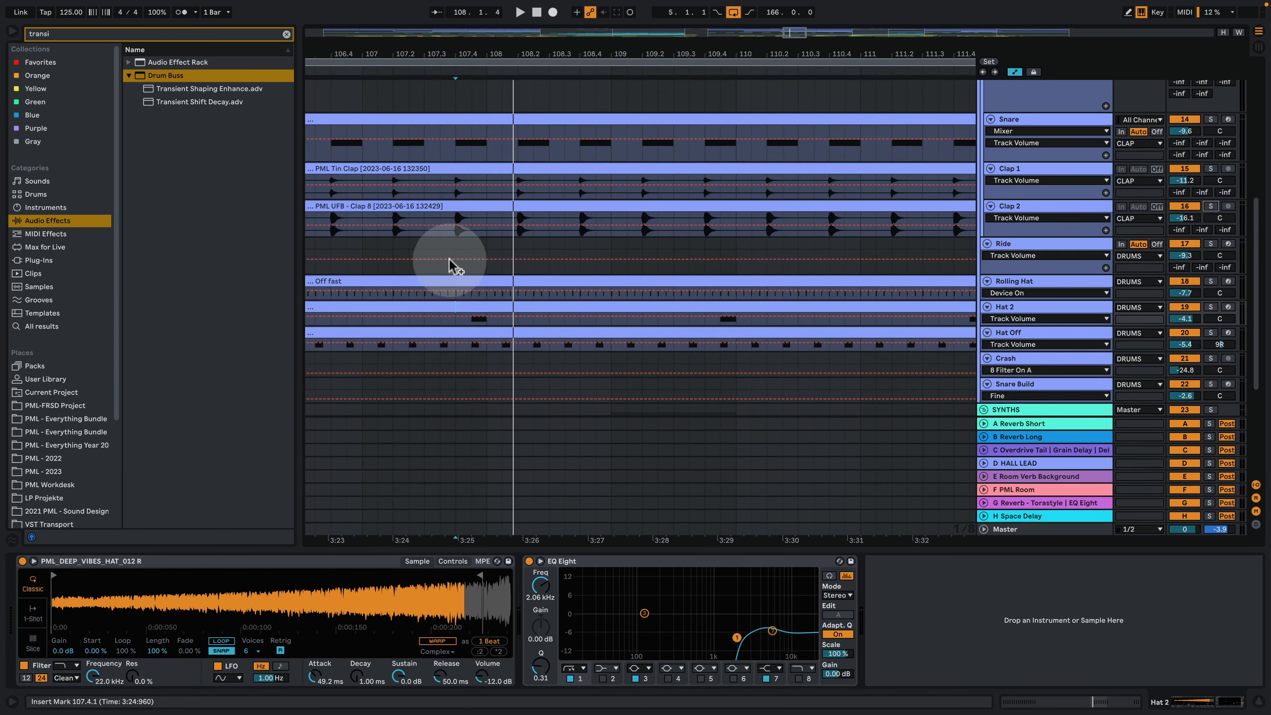
key(space)
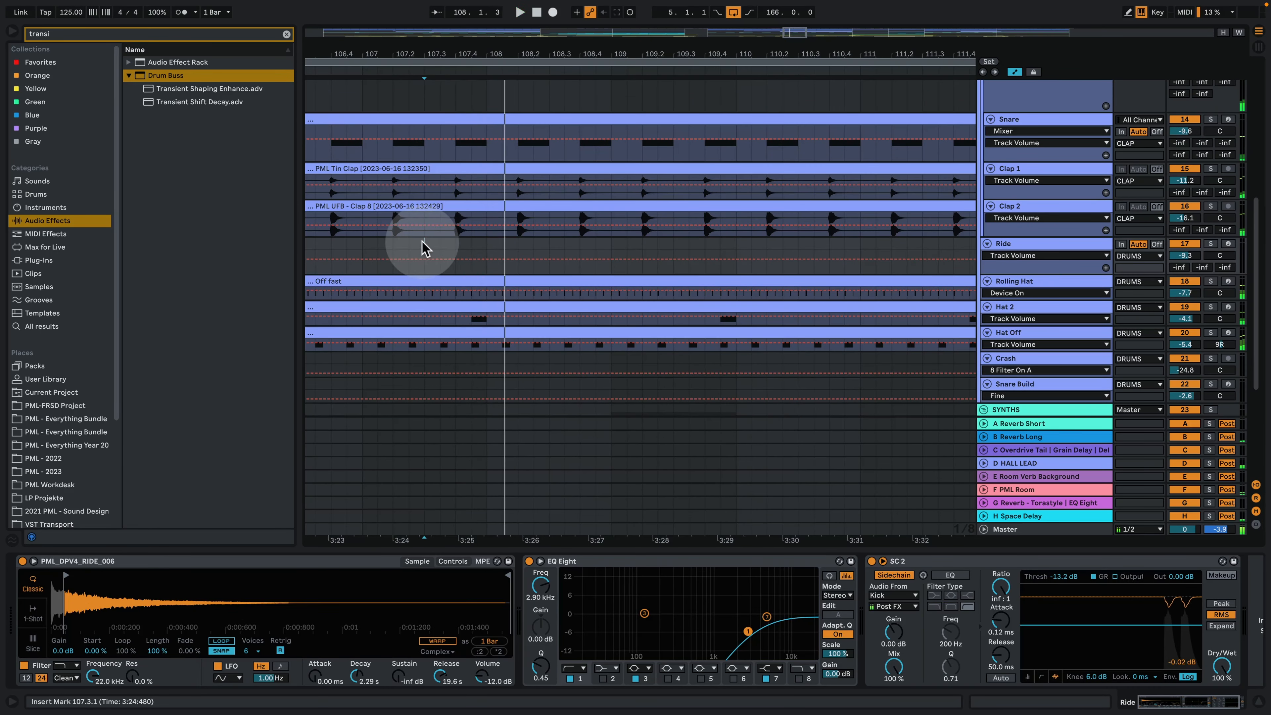
click(421, 230)
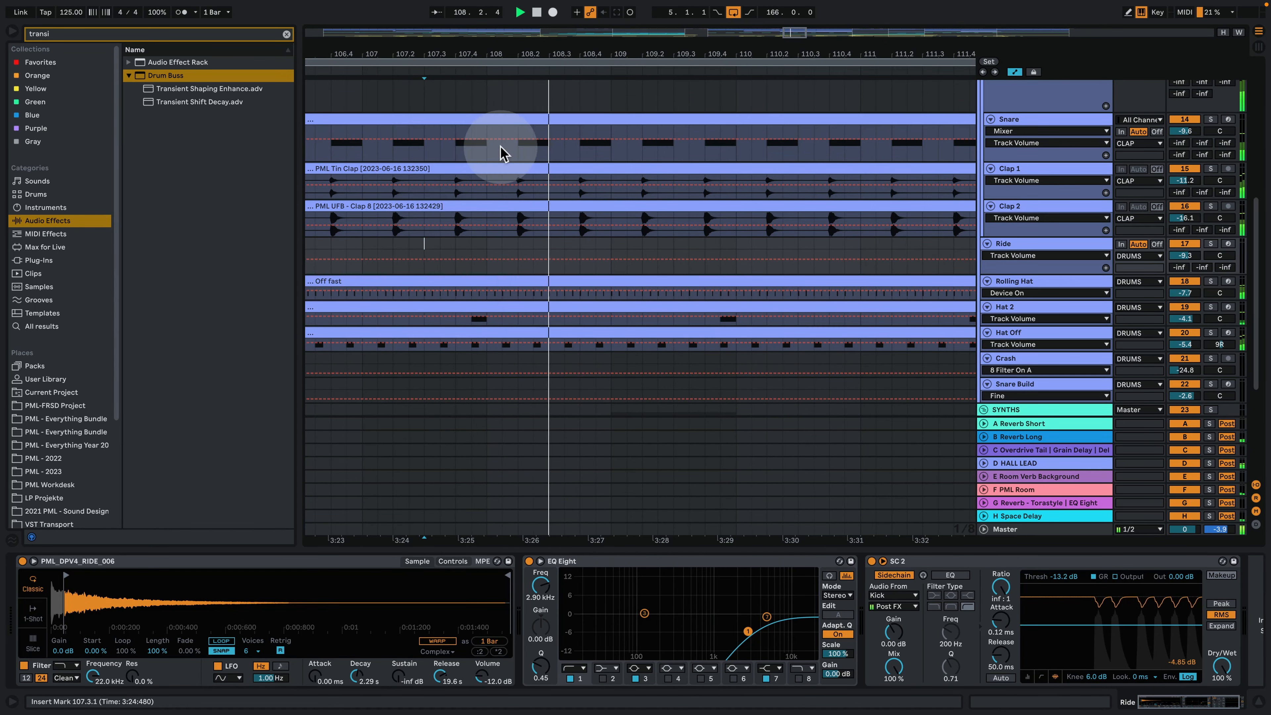
click(393, 244)
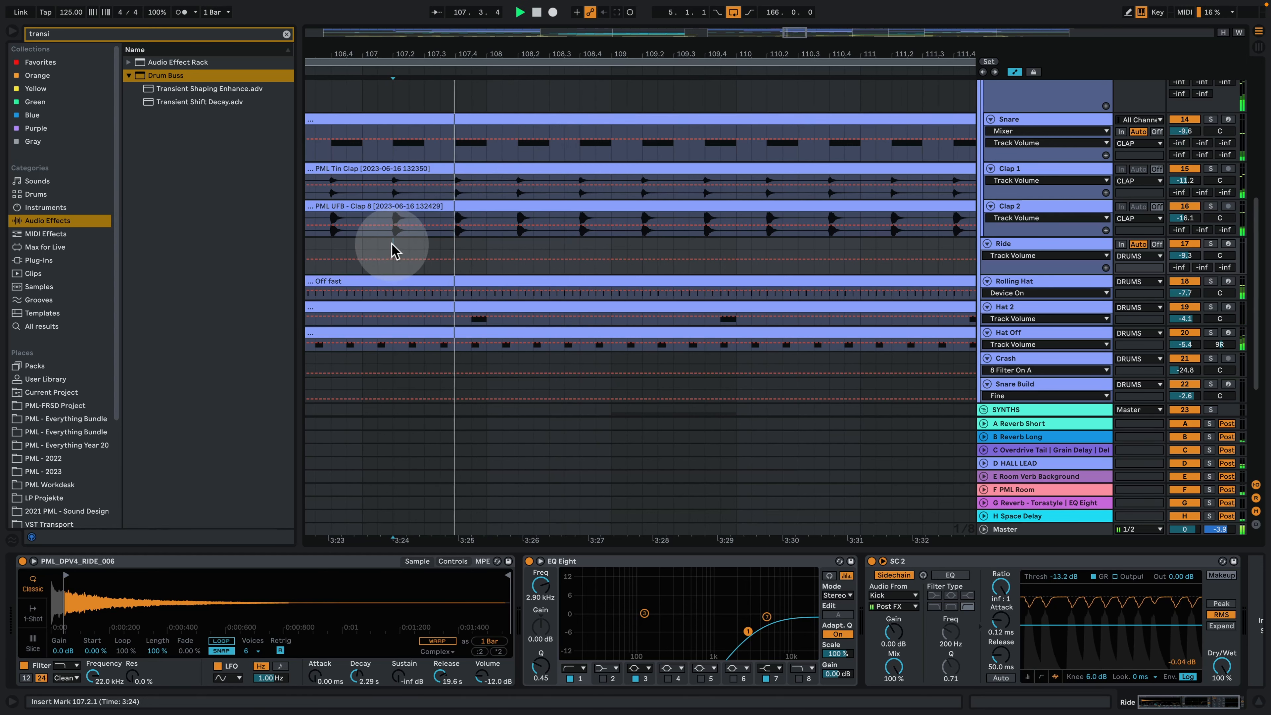
click(519, 304)
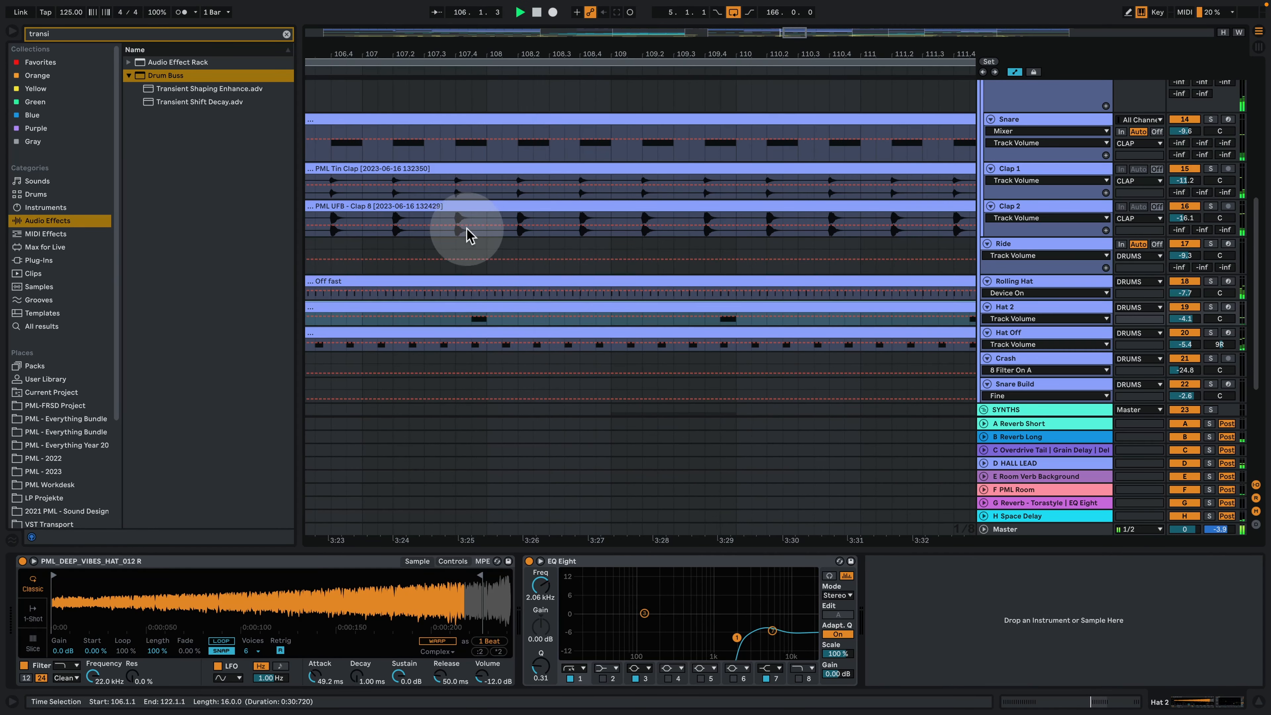
key(space)
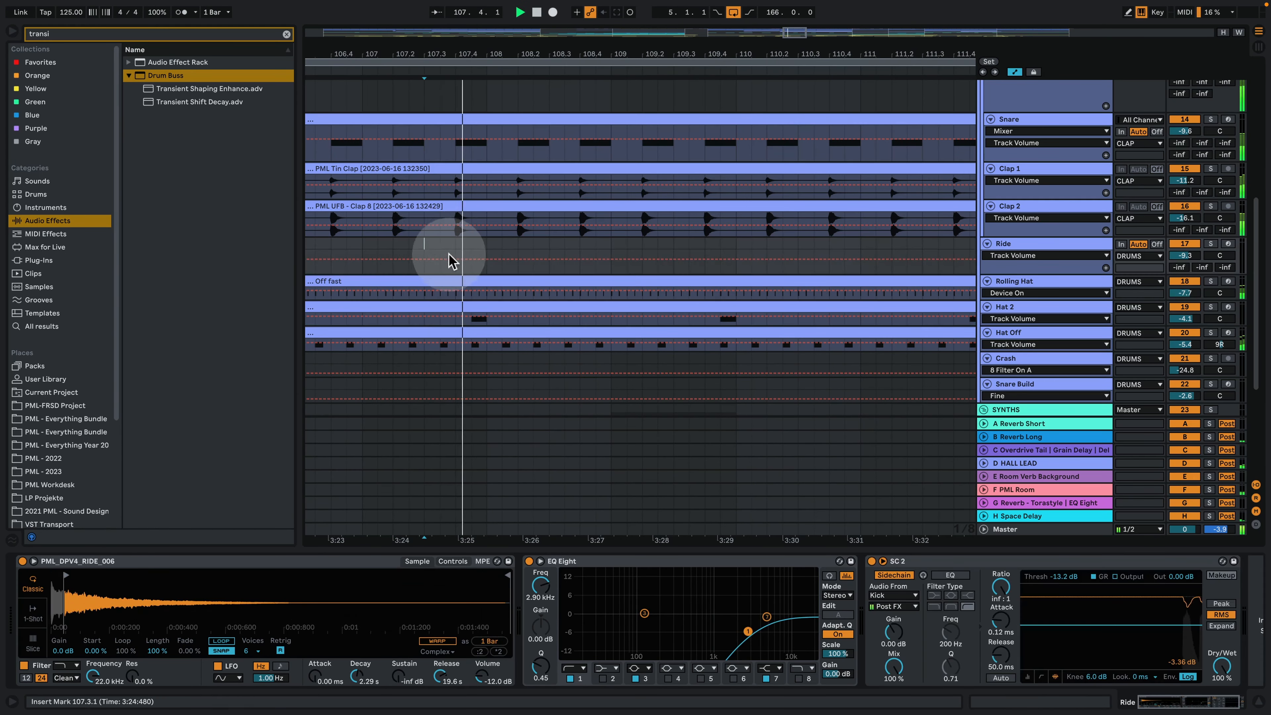
key(space)
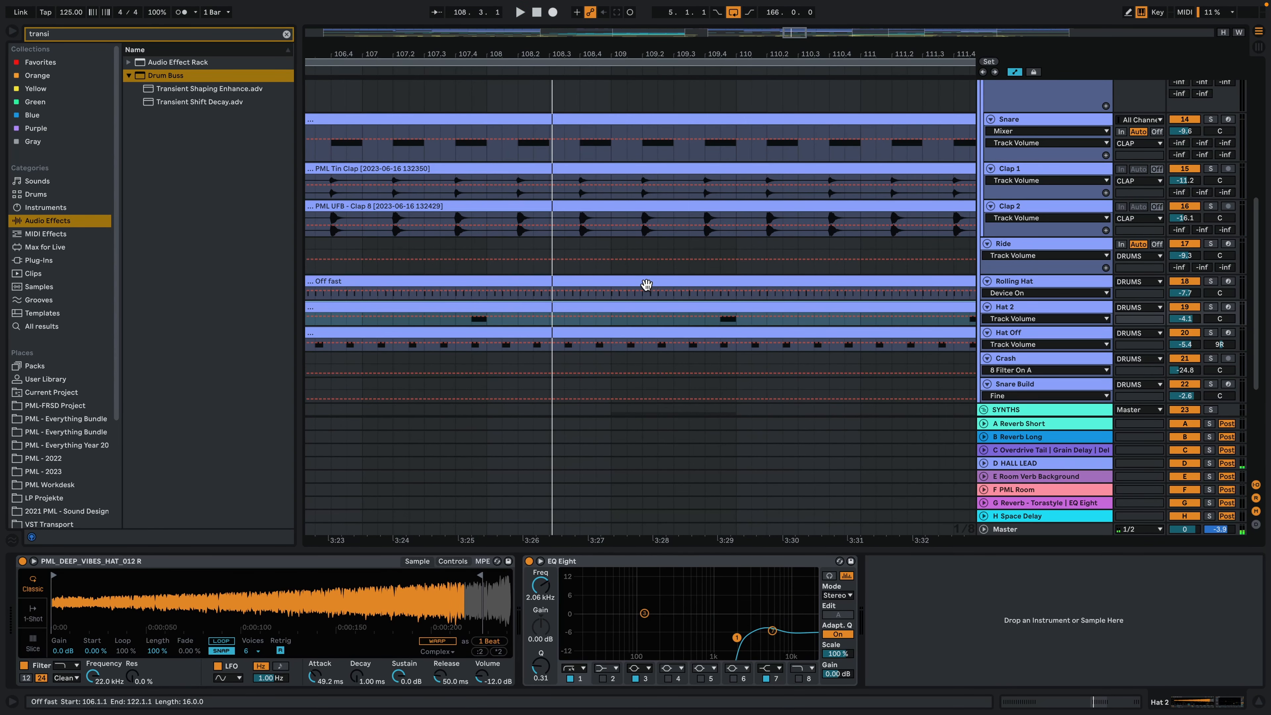
Step: Solo the Hat Off track and play it from bar 106
scroll(643, 288, down, 3)
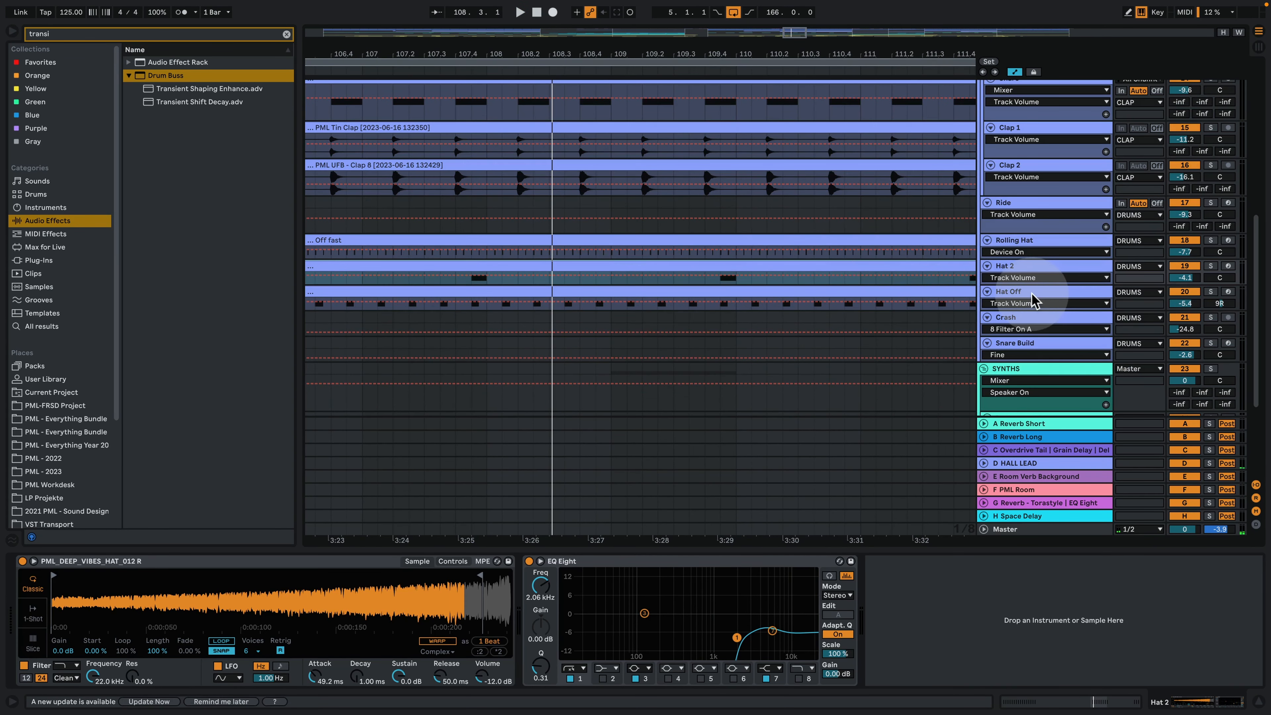
click(1021, 291)
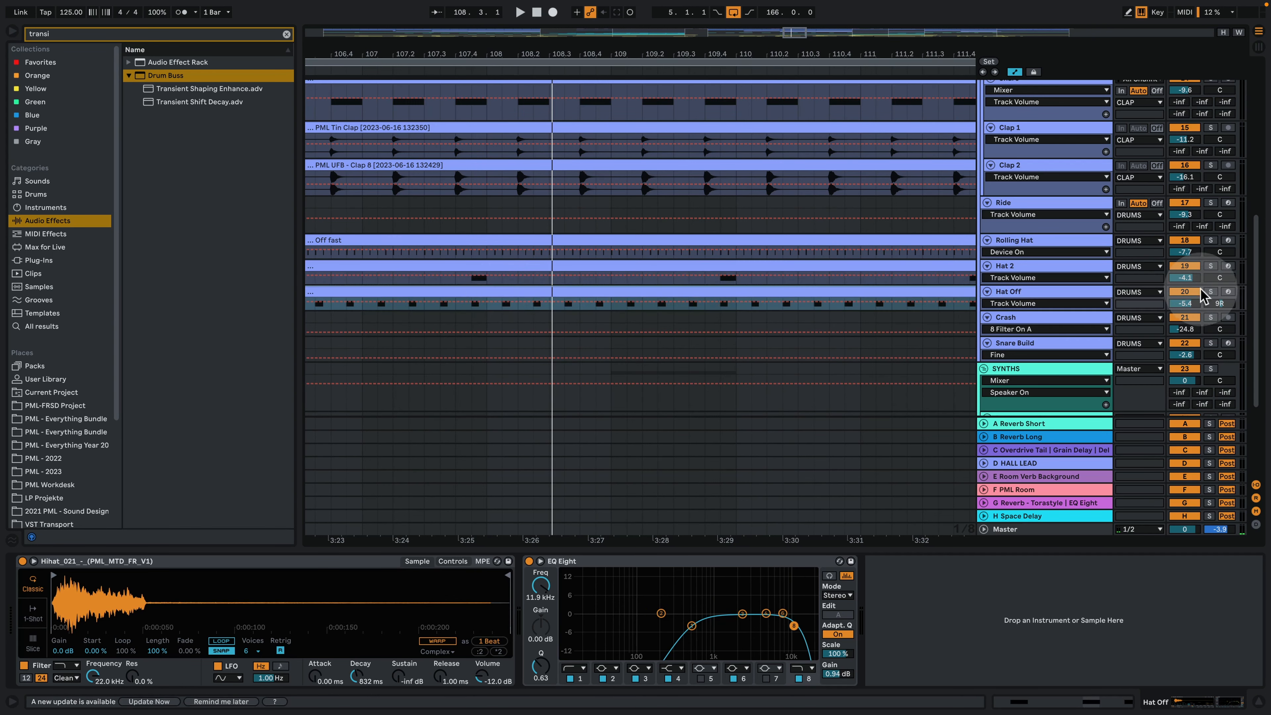
key(space)
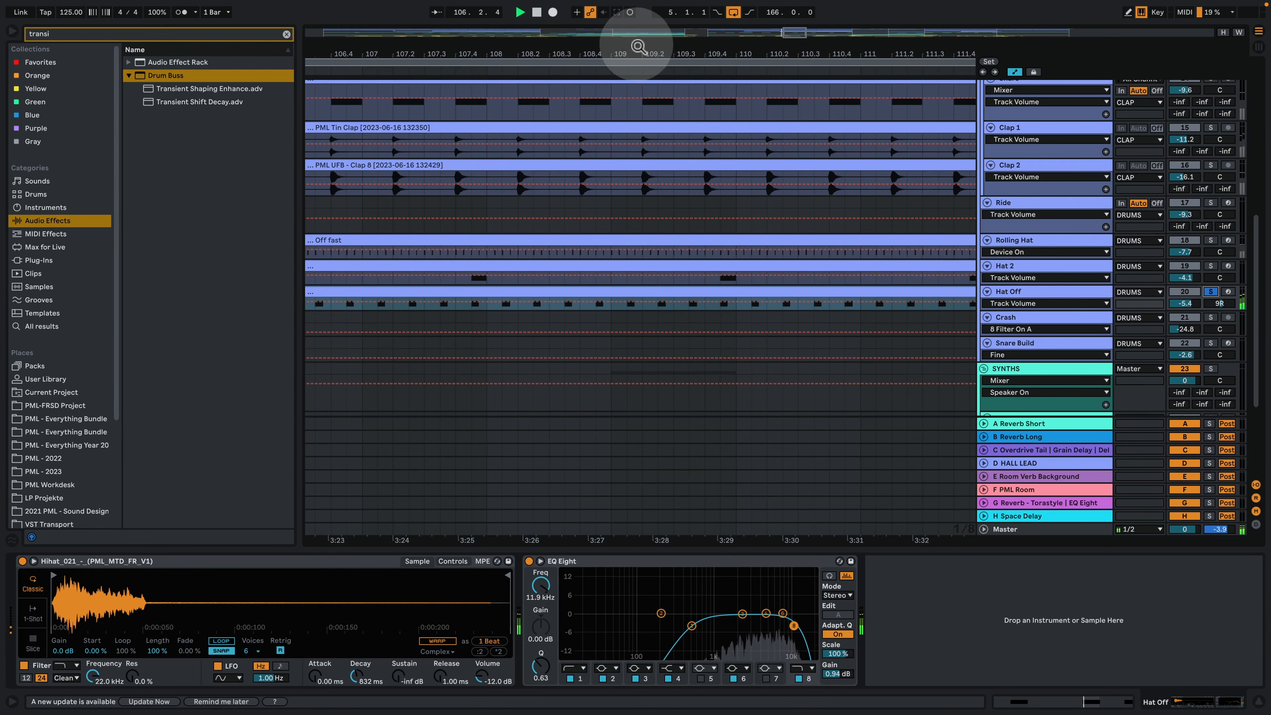
drag(637, 45, 637, 17)
key(space)
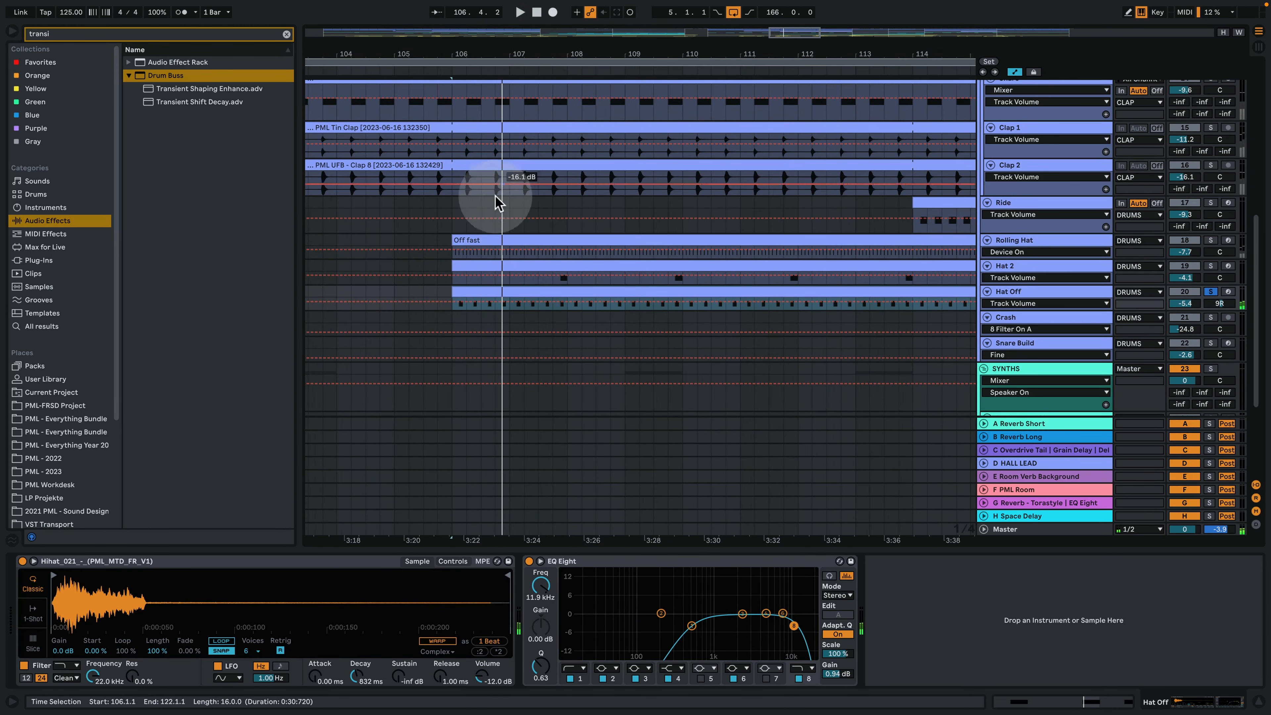
Step: Open the Hat Off clip and examine its notes and velocities from bar 86 during playback
double_click(510, 295)
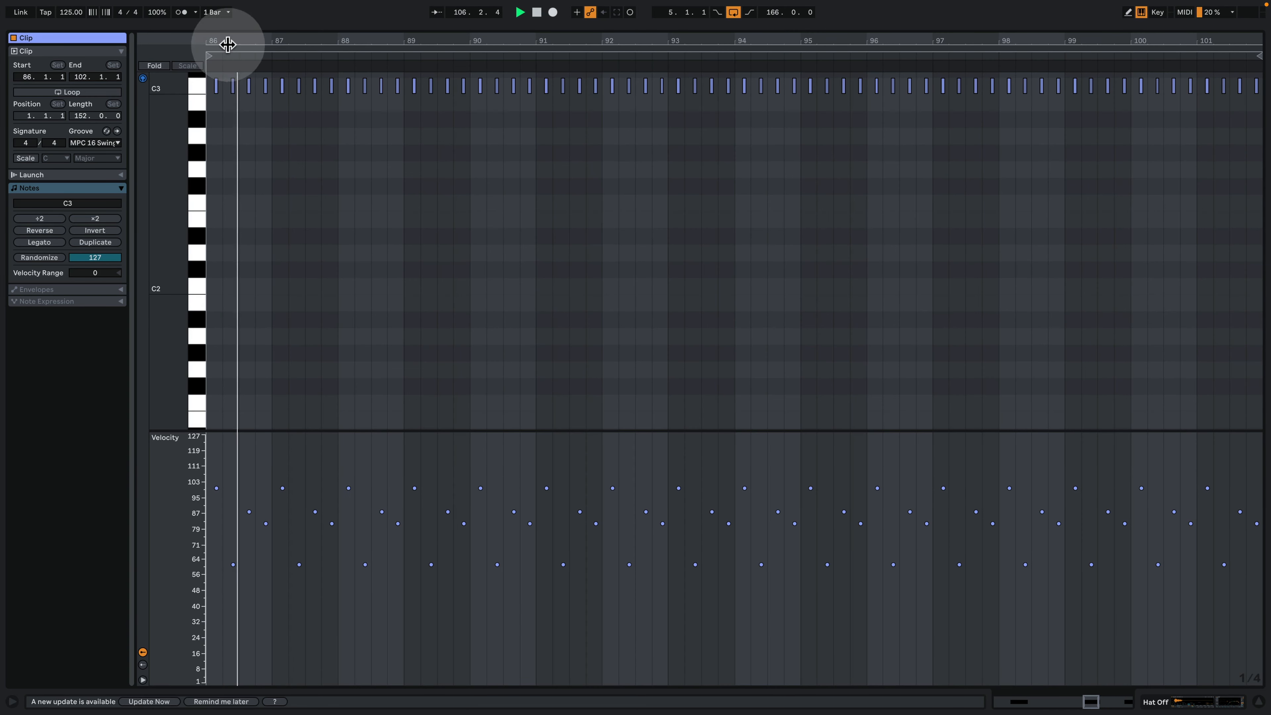
drag(221, 39, 225, 155)
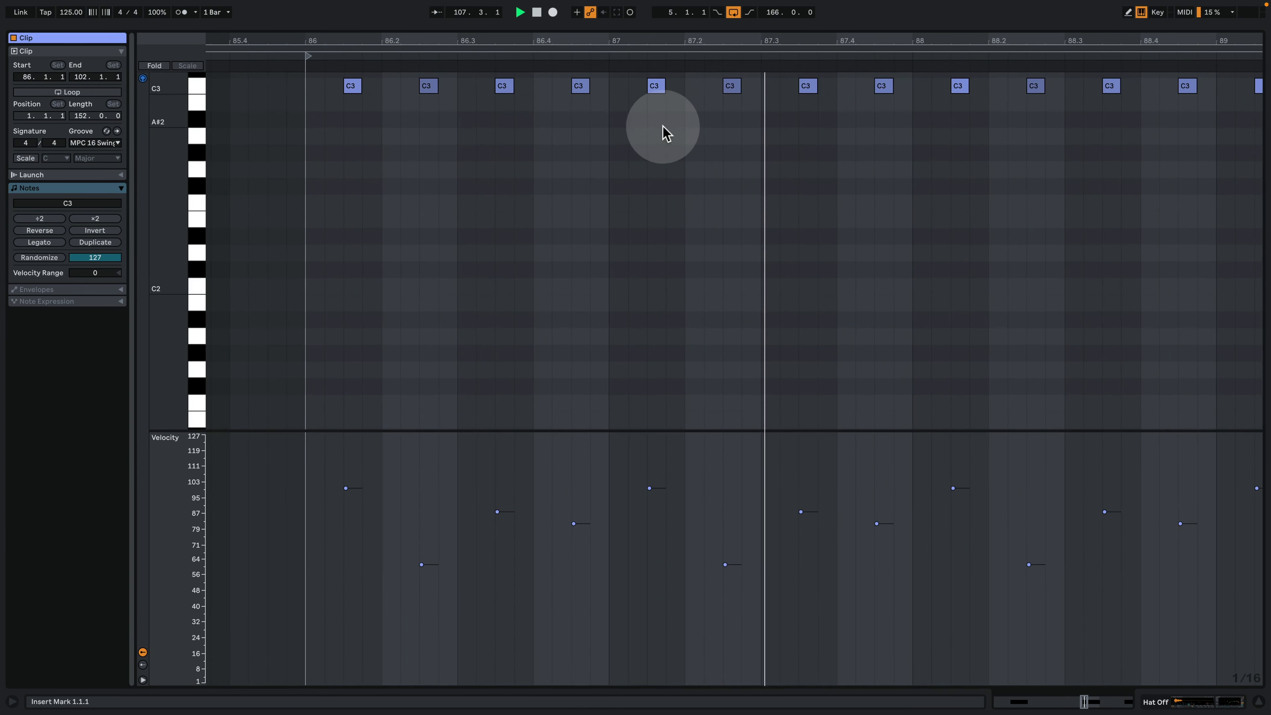
key(space)
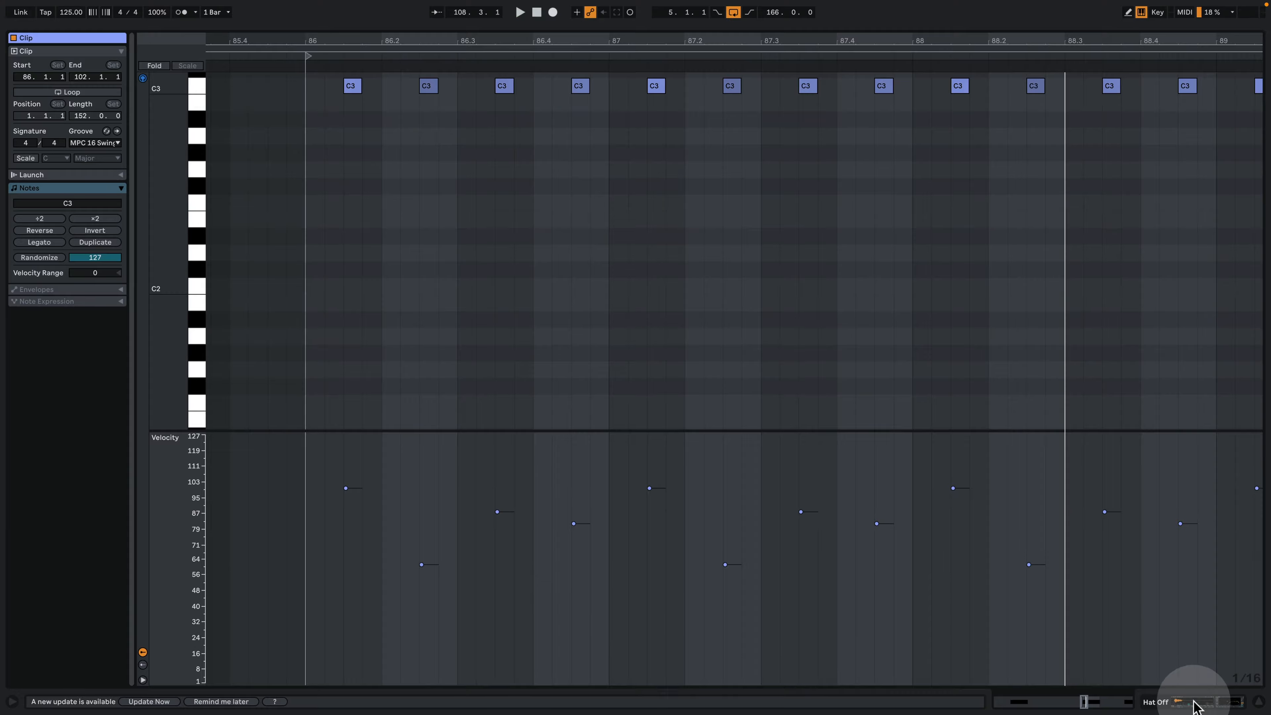
click(1194, 703)
Step: Unsolo Hat Off, play the full mix from bar 106 and enlarge the Hat Off track while reviewing the drum tracks
scroll(1055, 306, up, 2)
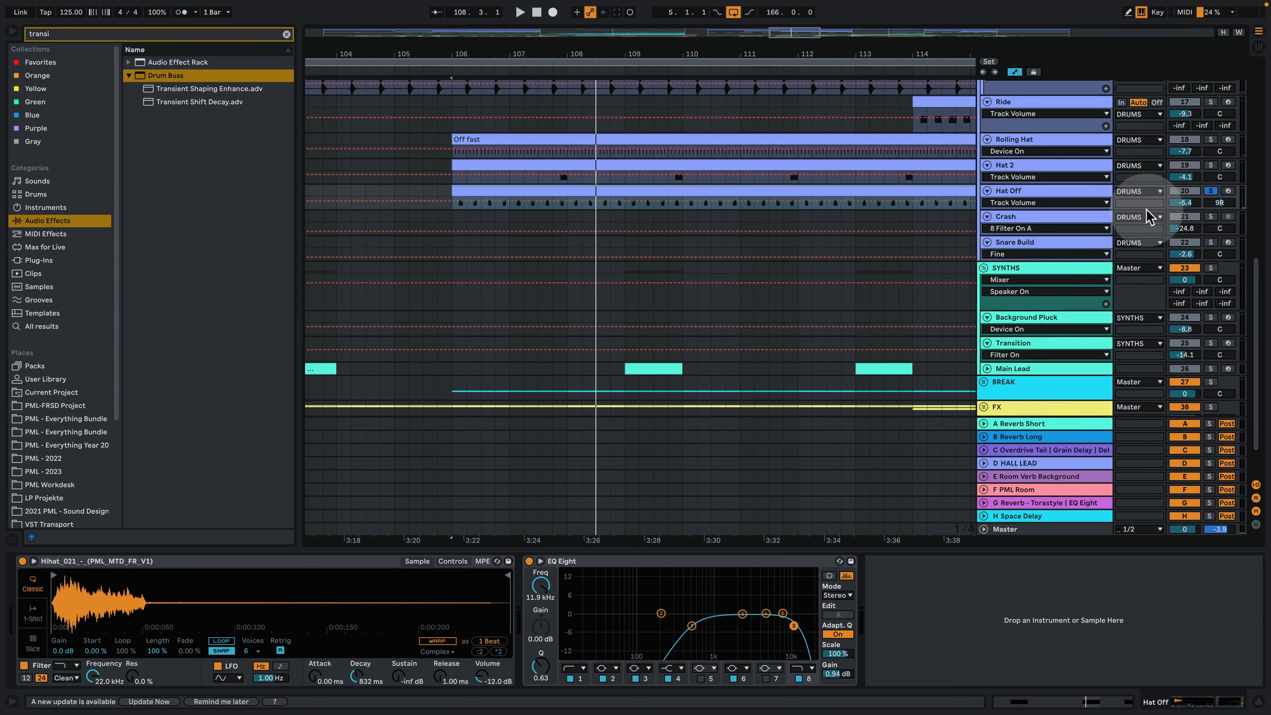
click(1210, 192)
key(space)
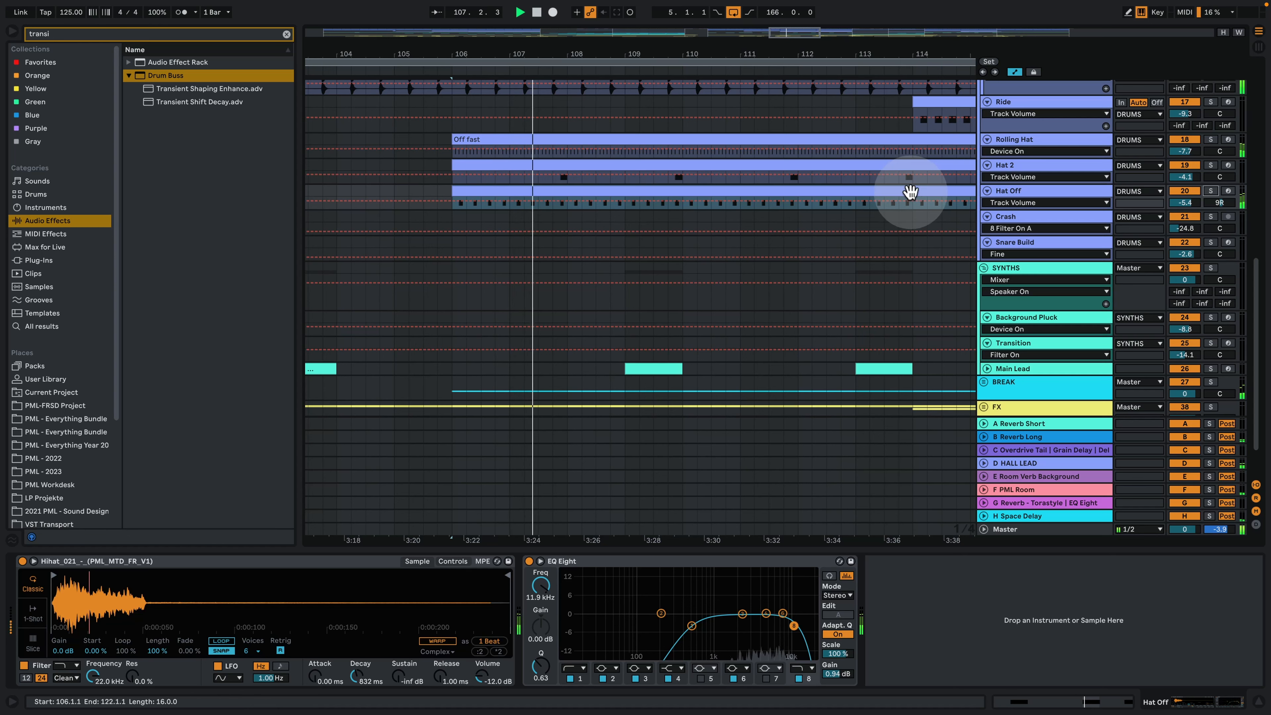
drag(569, 51, 514, 51)
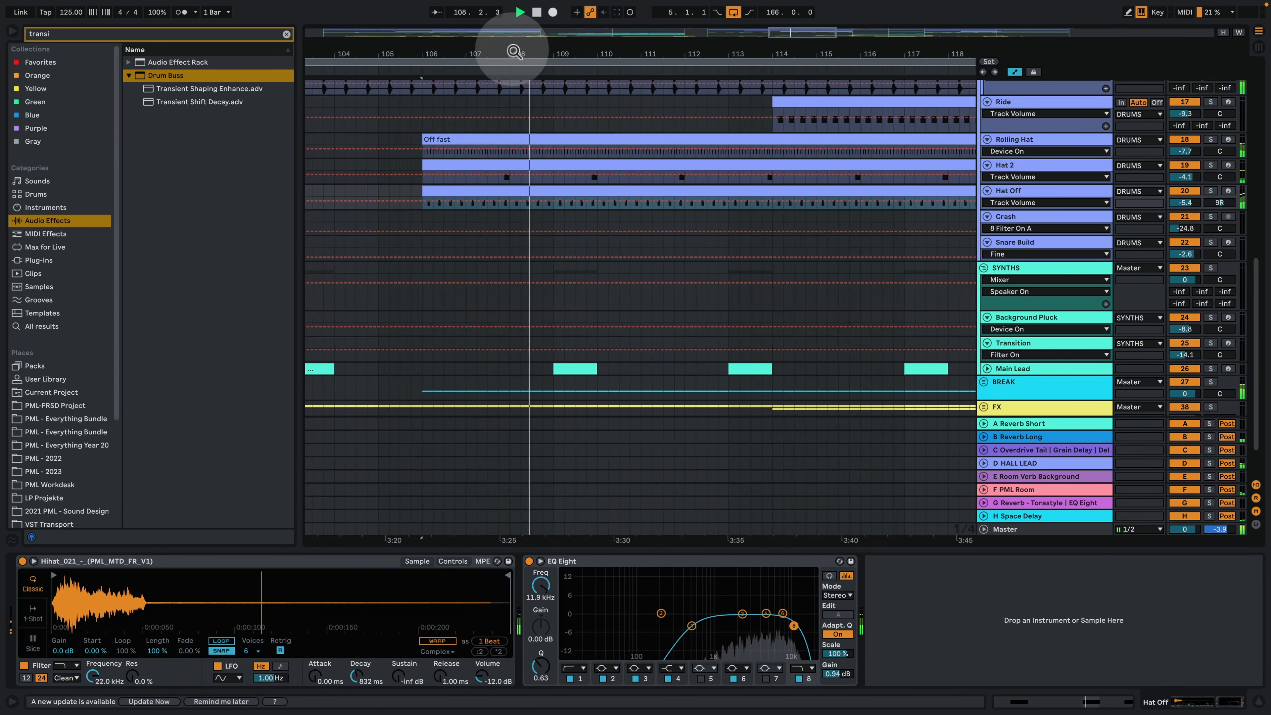
drag(1012, 207, 1034, 326)
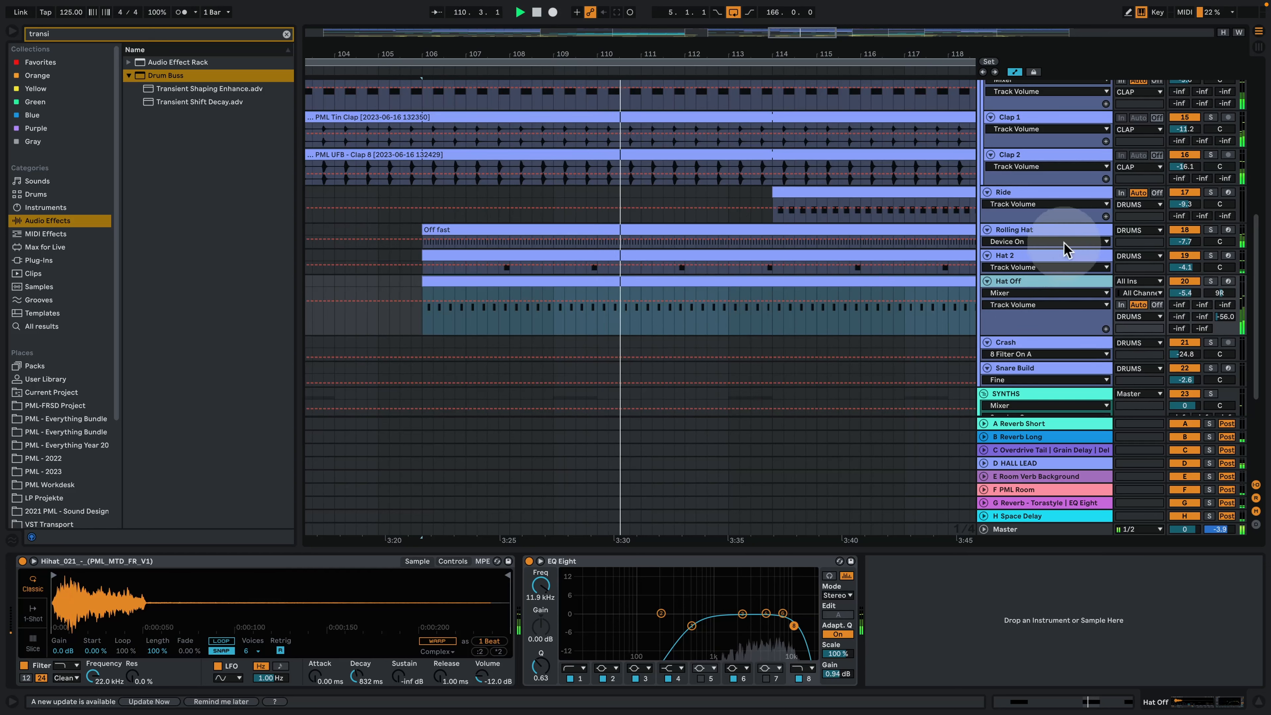
scroll(1056, 280, up, 5)
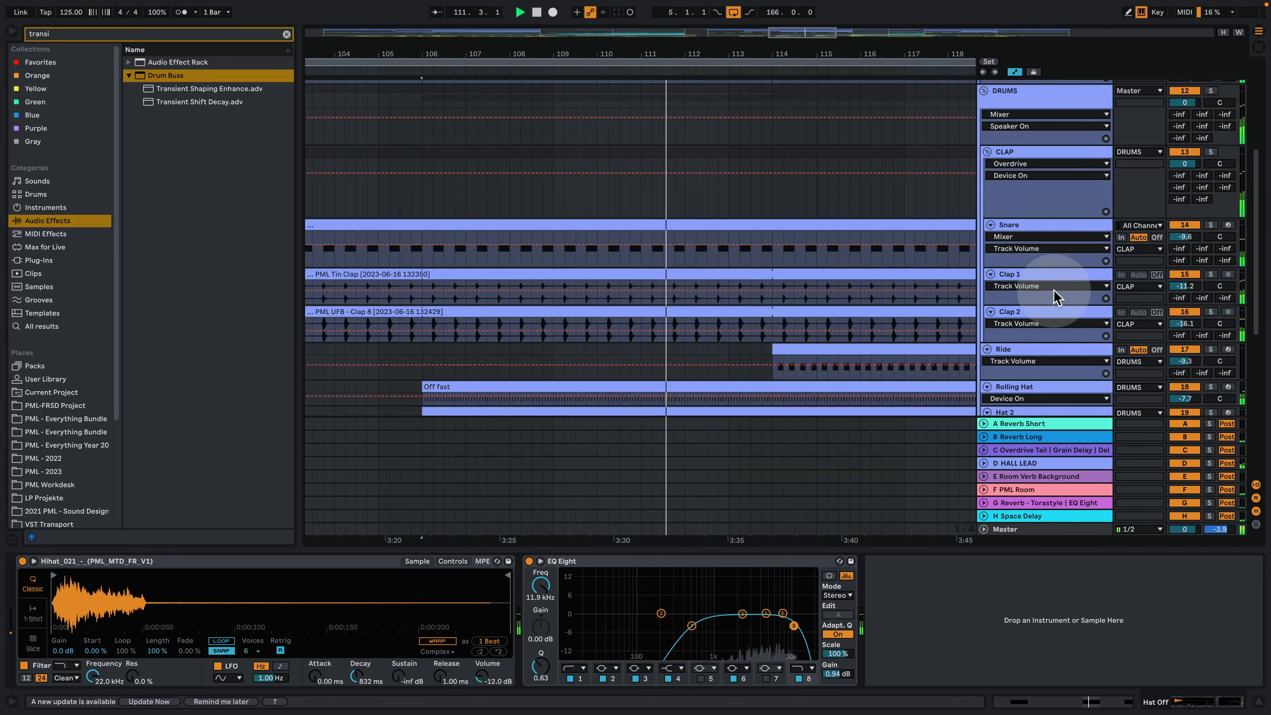
scroll(1046, 205, down, 4)
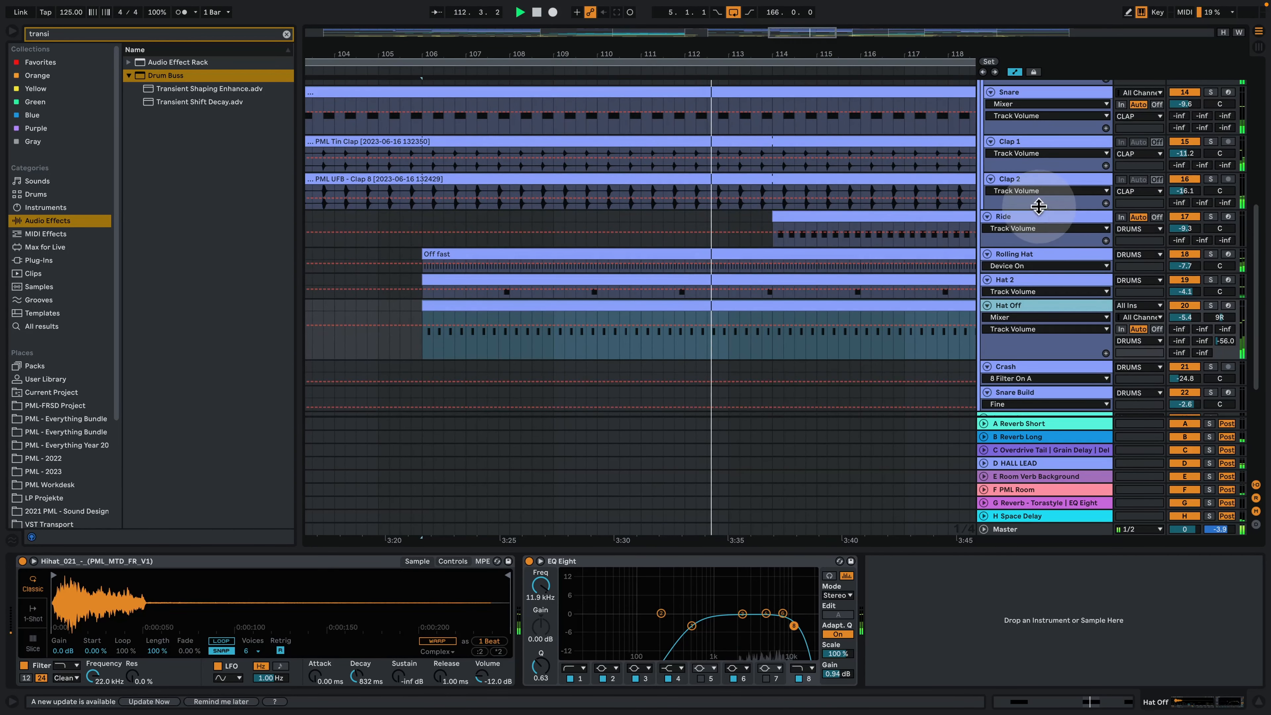
scroll(1035, 241, down, 3)
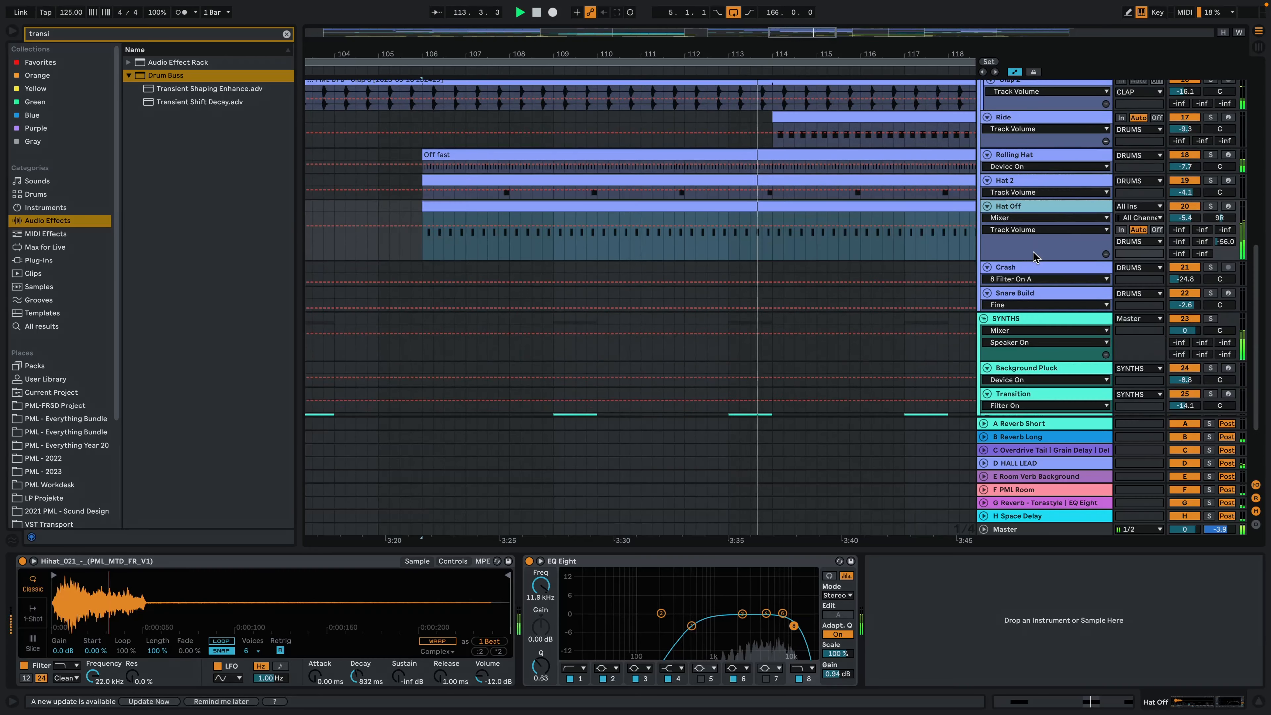
drag(824, 48, 650, 15)
key(space)
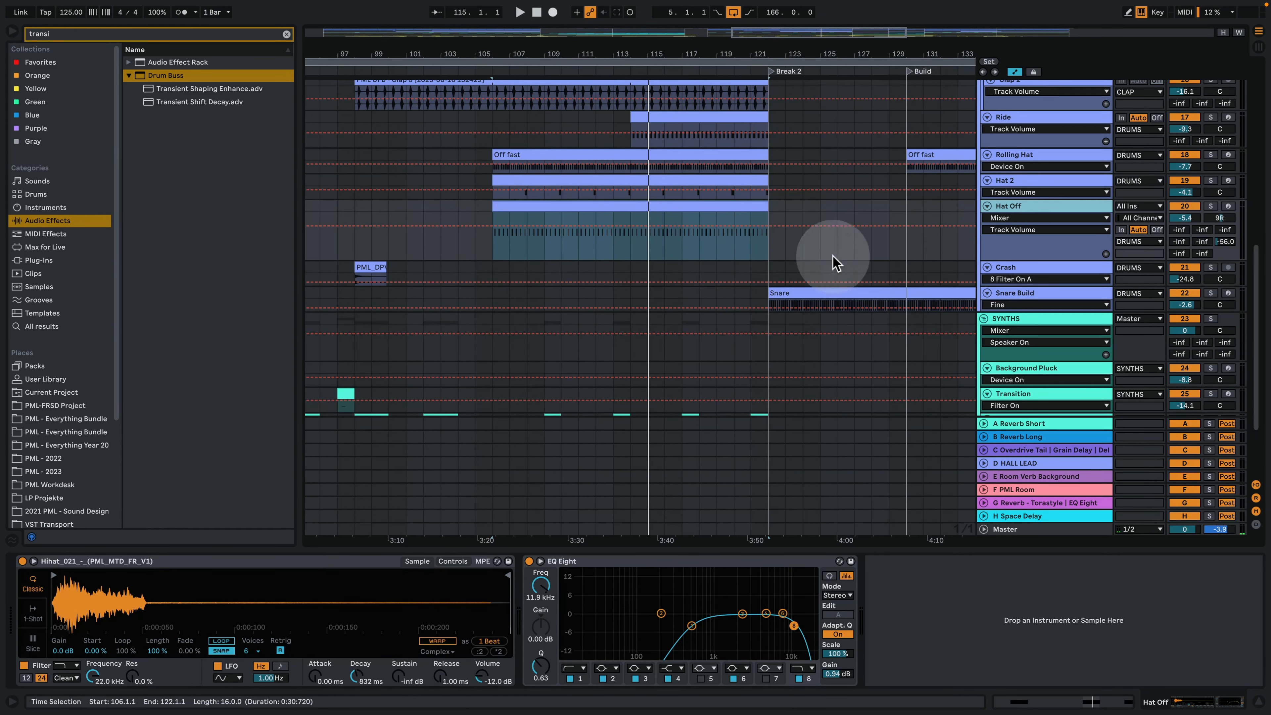
Step: Solo the Crash track and play its first clip from bar 98
click(725, 53)
drag(725, 53, 591, 53)
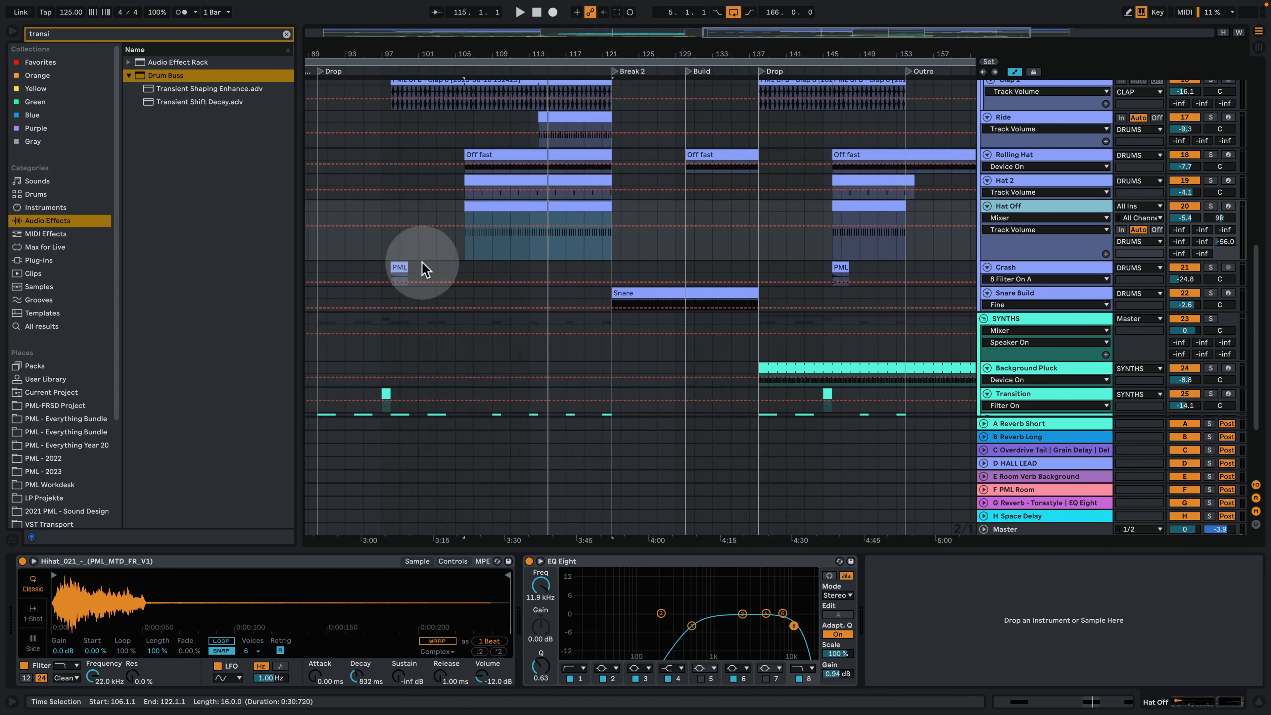
click(395, 262)
key(space)
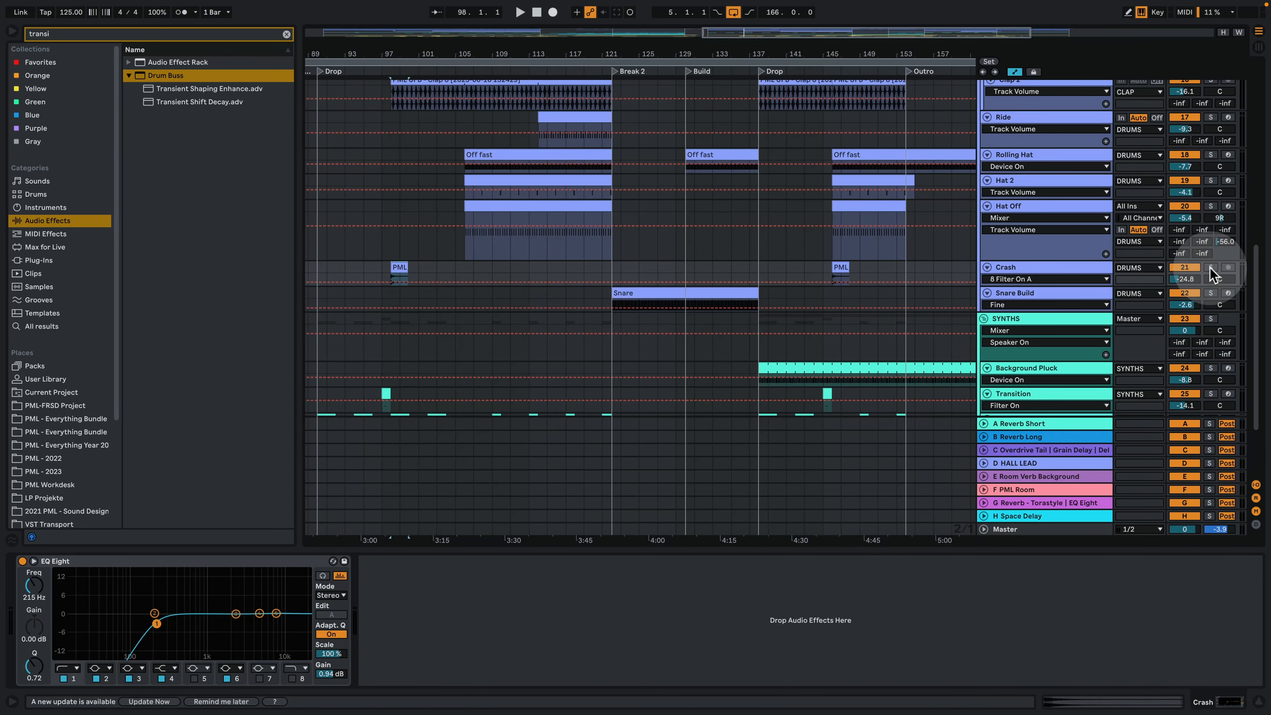
click(1210, 267)
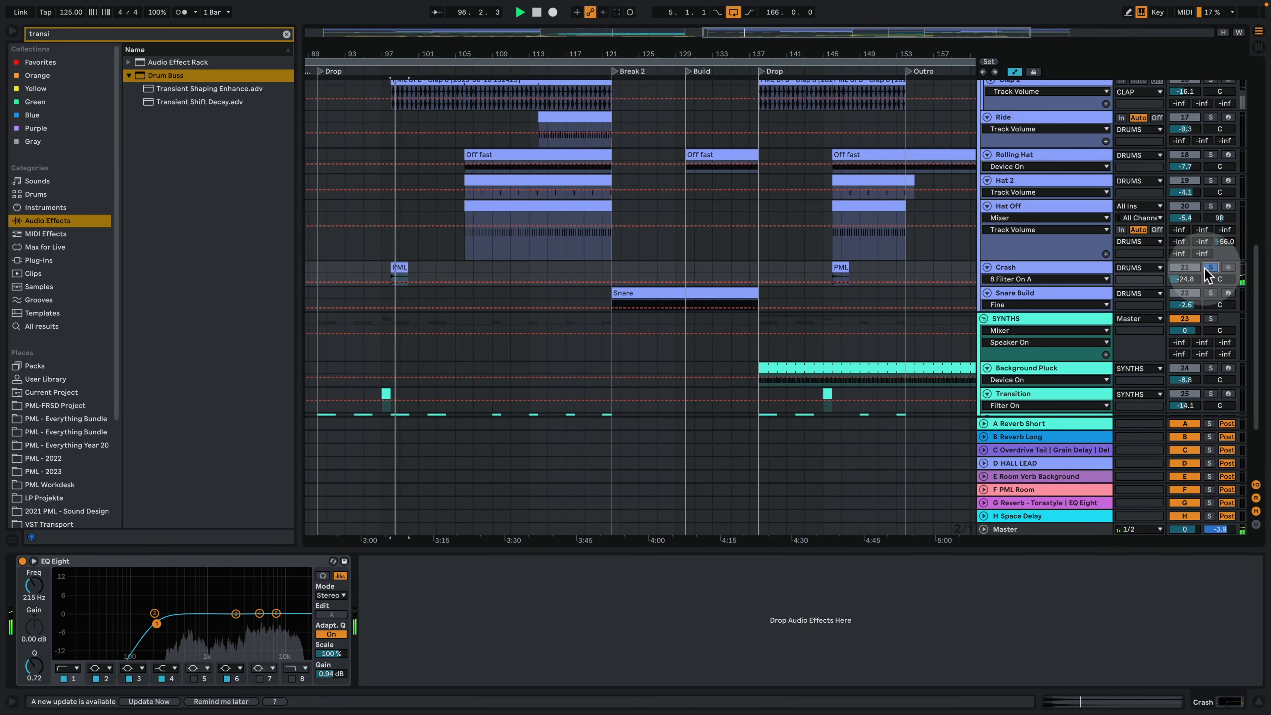
Step: Open the Snare Build track's "Snare" clip in the note editor and audition its individual snare samples
click(624, 290)
key(space)
key(super+alt+e)
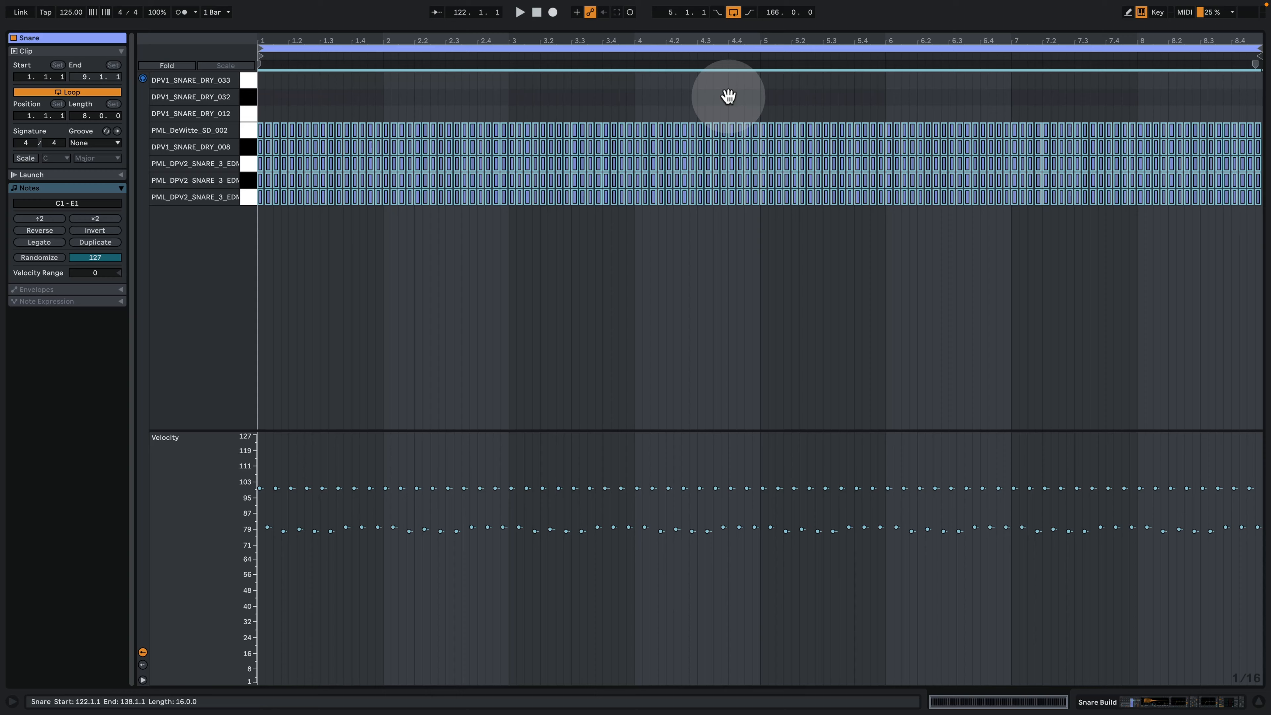
drag(249, 81, 250, 172)
click(249, 180)
click(251, 196)
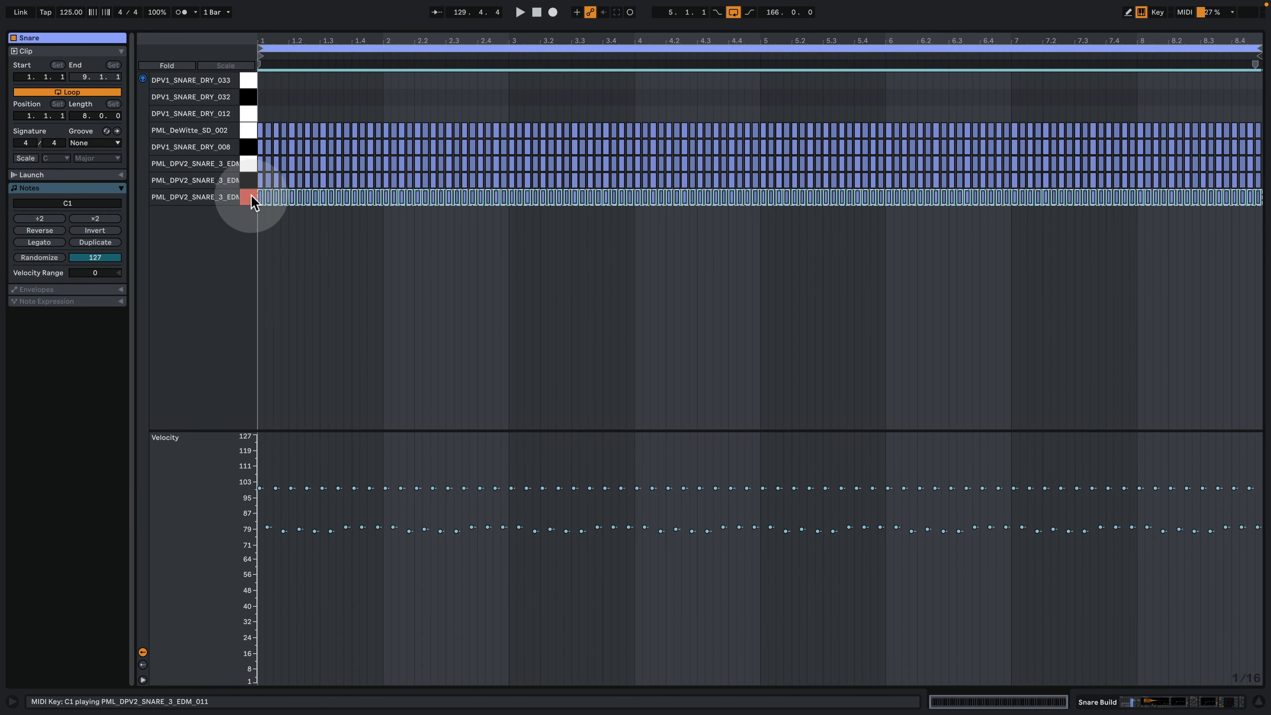
click(248, 180)
Step: Play the soloed snare build in the clip and from 135.1.1, and view its device chain from Frequency Shifter to Utility
click(834, 52)
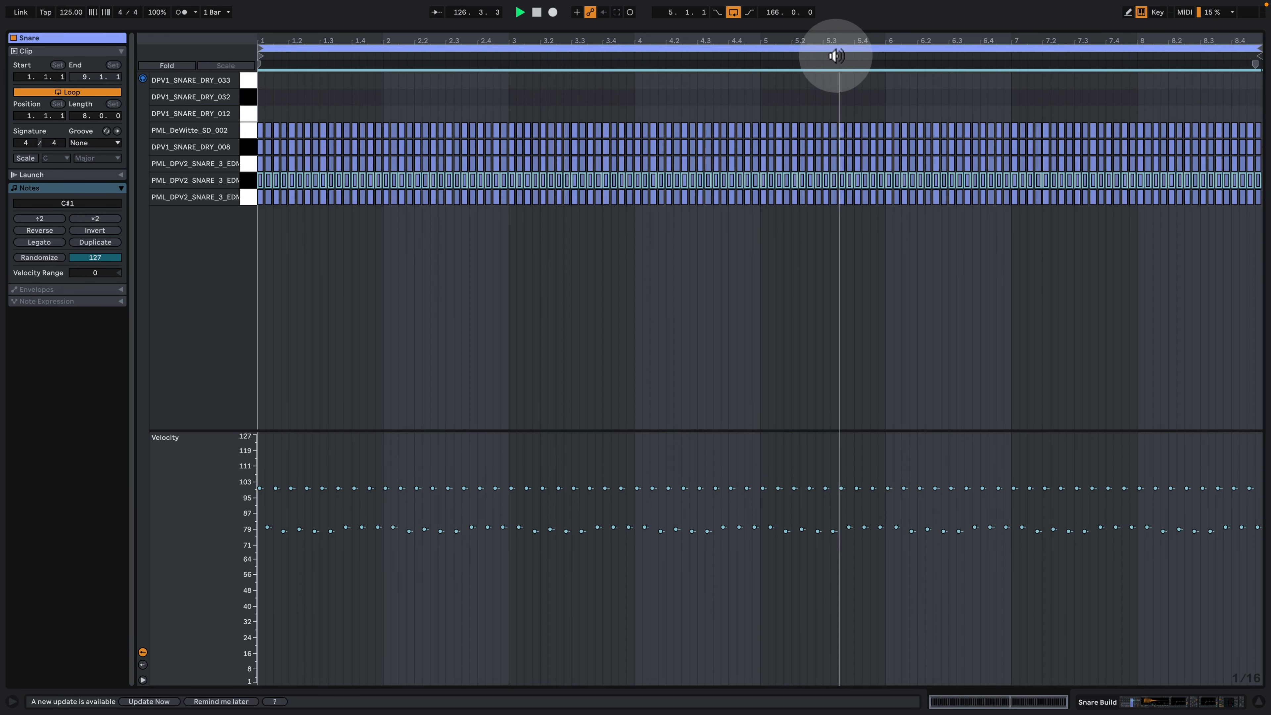
click(1189, 702)
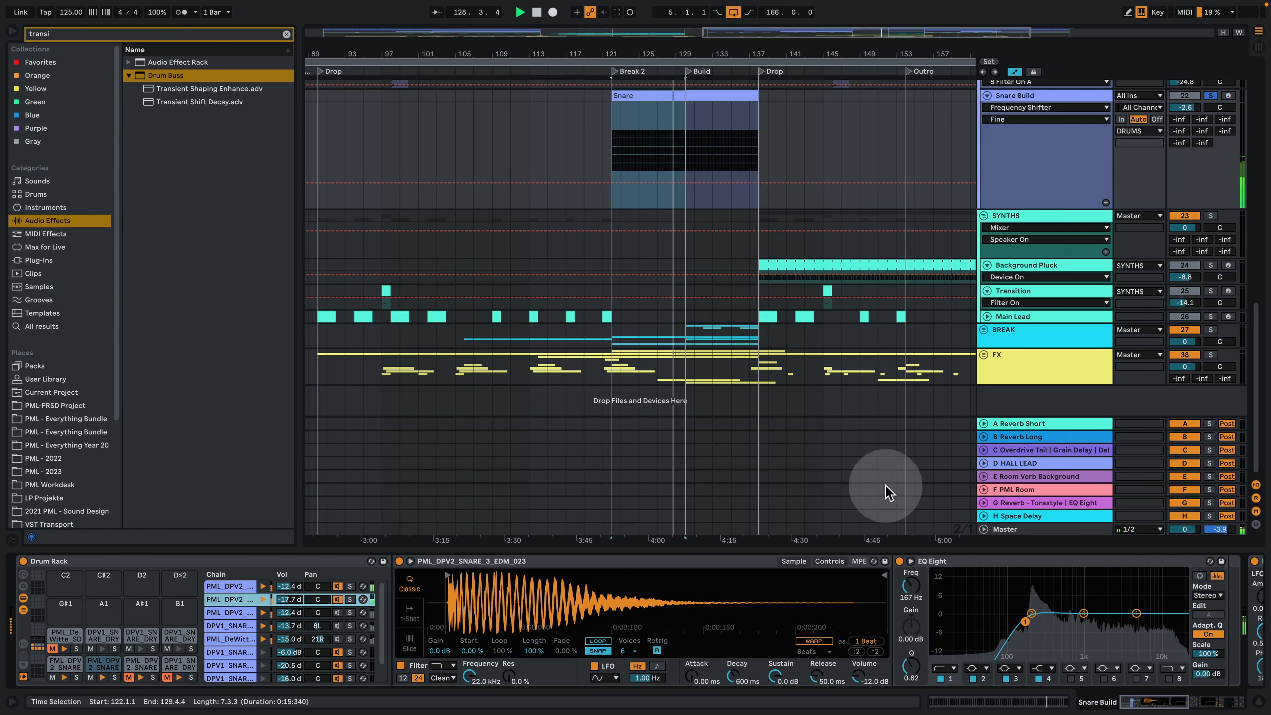
click(732, 112)
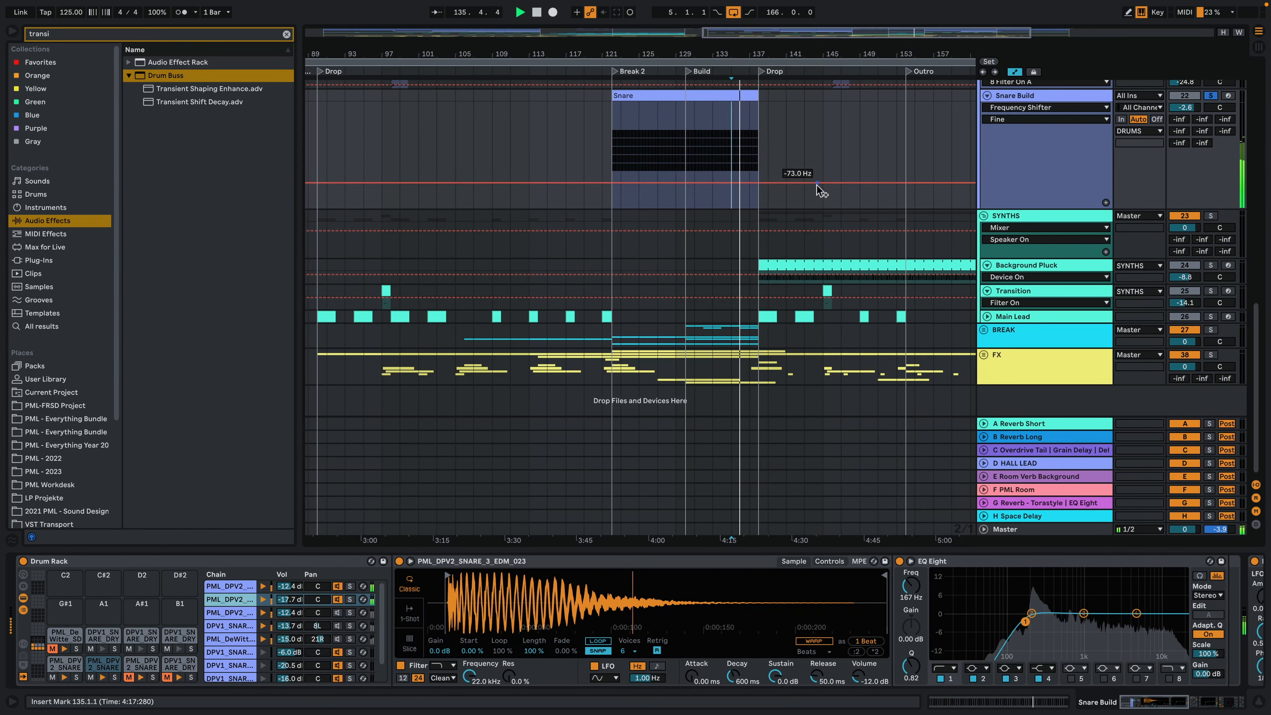
click(1160, 708)
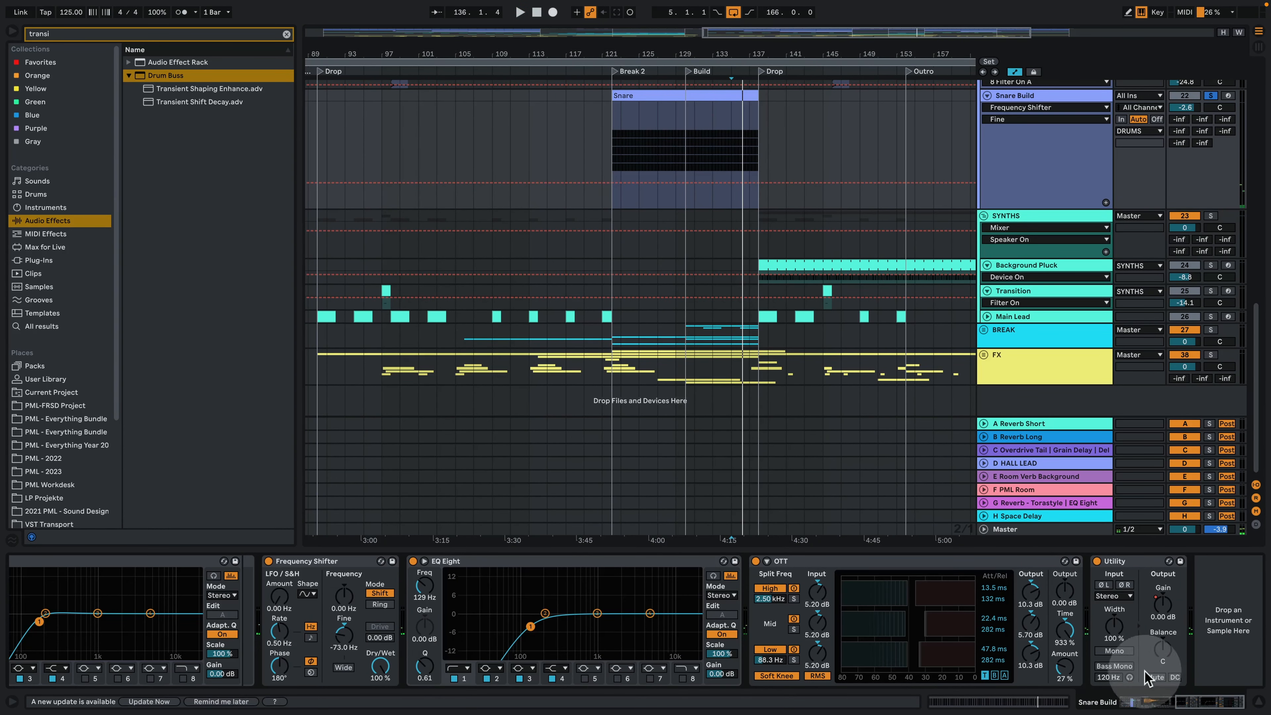
Step: Play the soloed snare build and show the Utility's Gain automation on the Snare Build track
key(space)
click(1162, 605)
key(space)
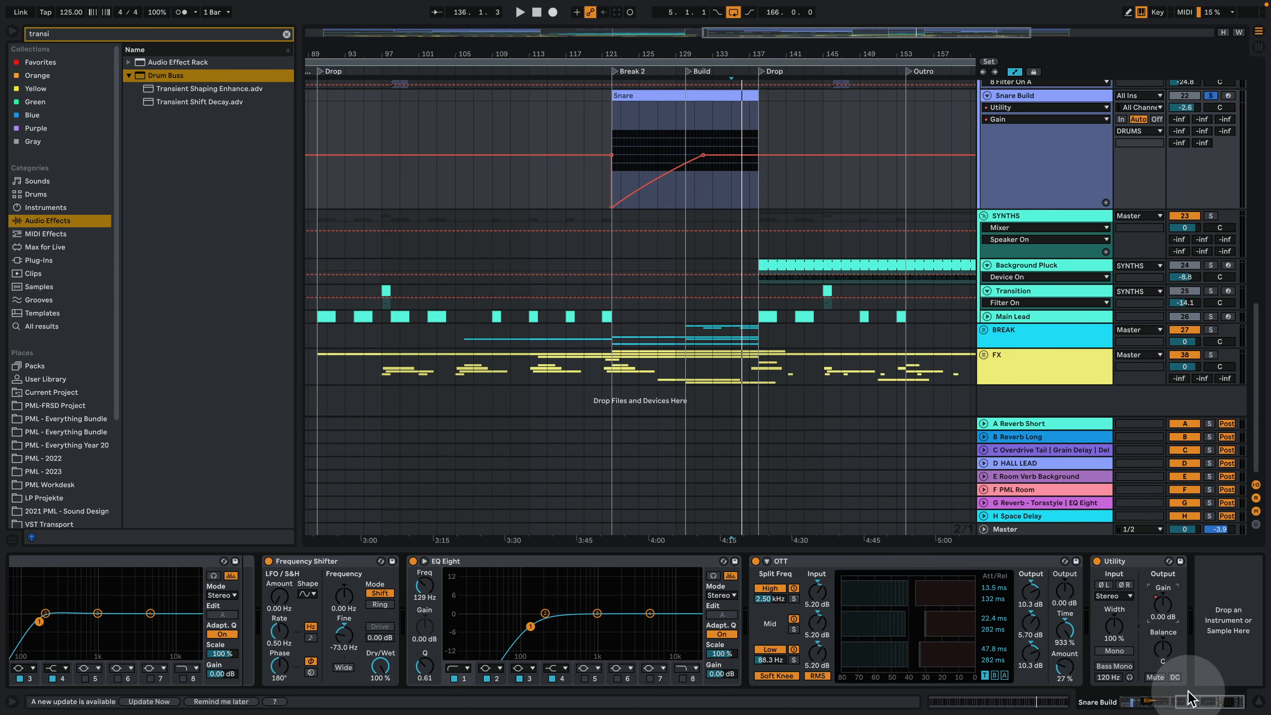
Step: Play the snare build from bar 135, switching the Frequency Shifter off and on to compare the sound
drag(1197, 707, 1168, 706)
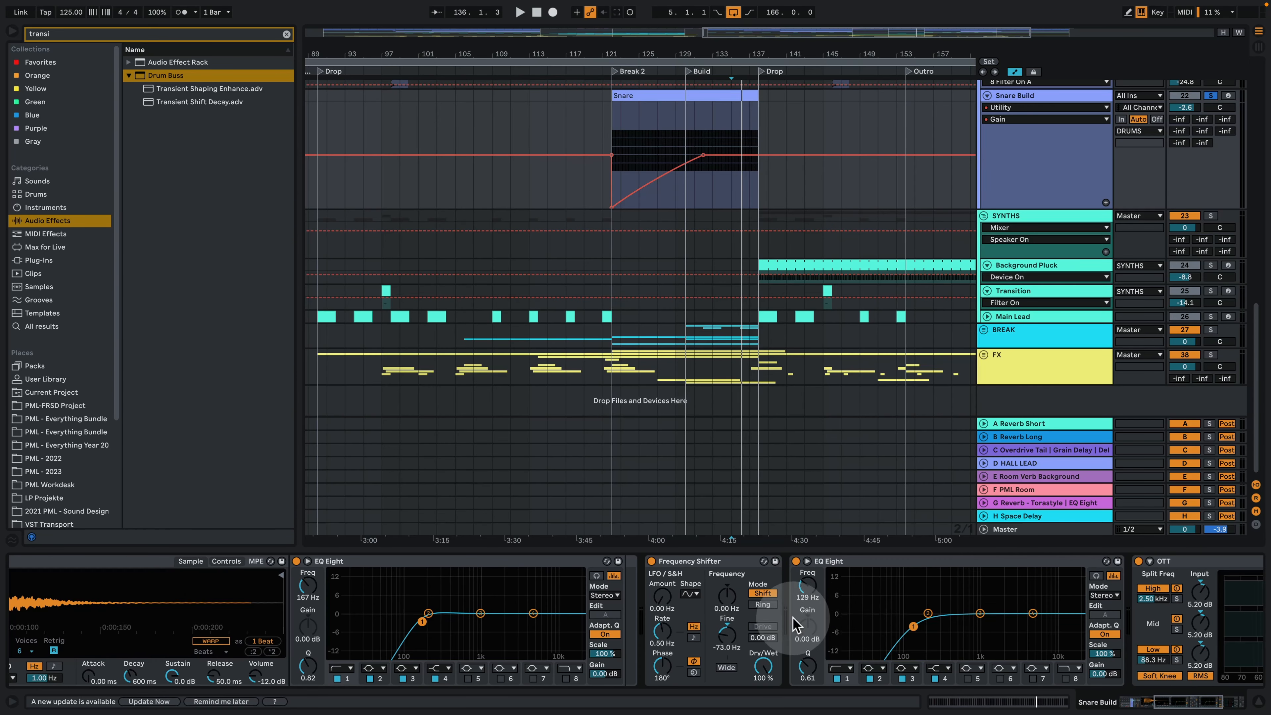
key(space)
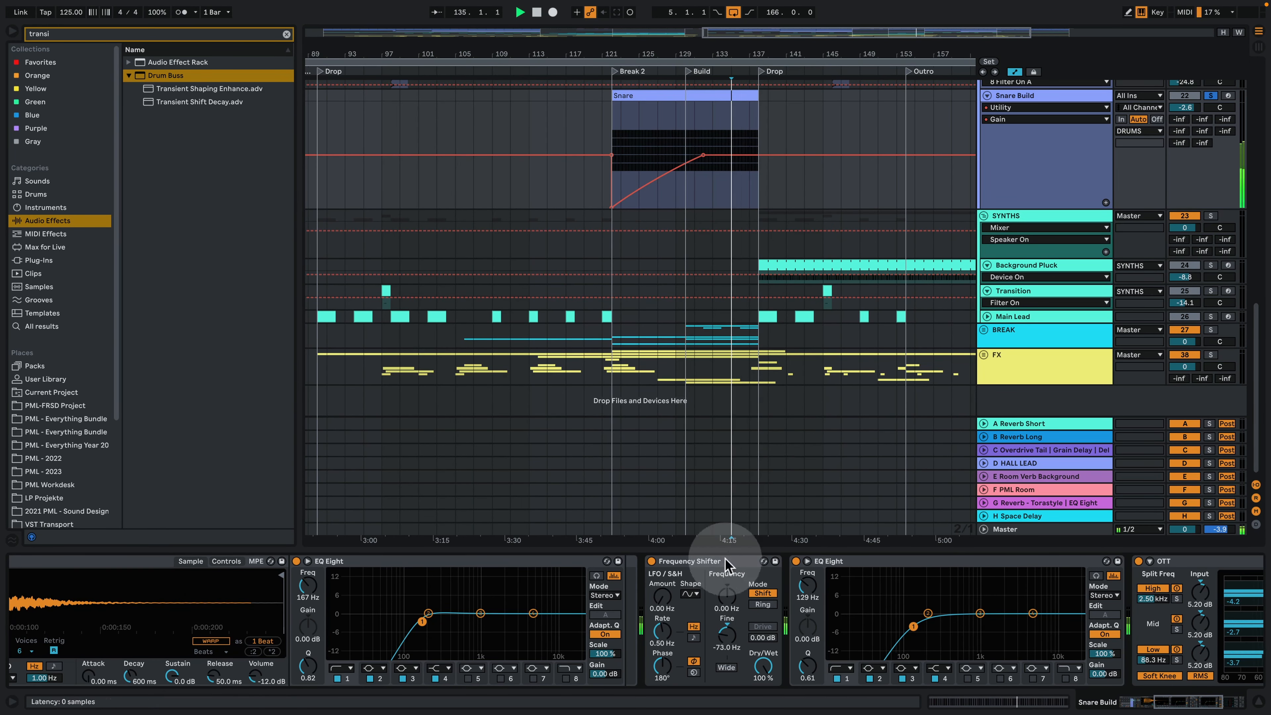
click(652, 561)
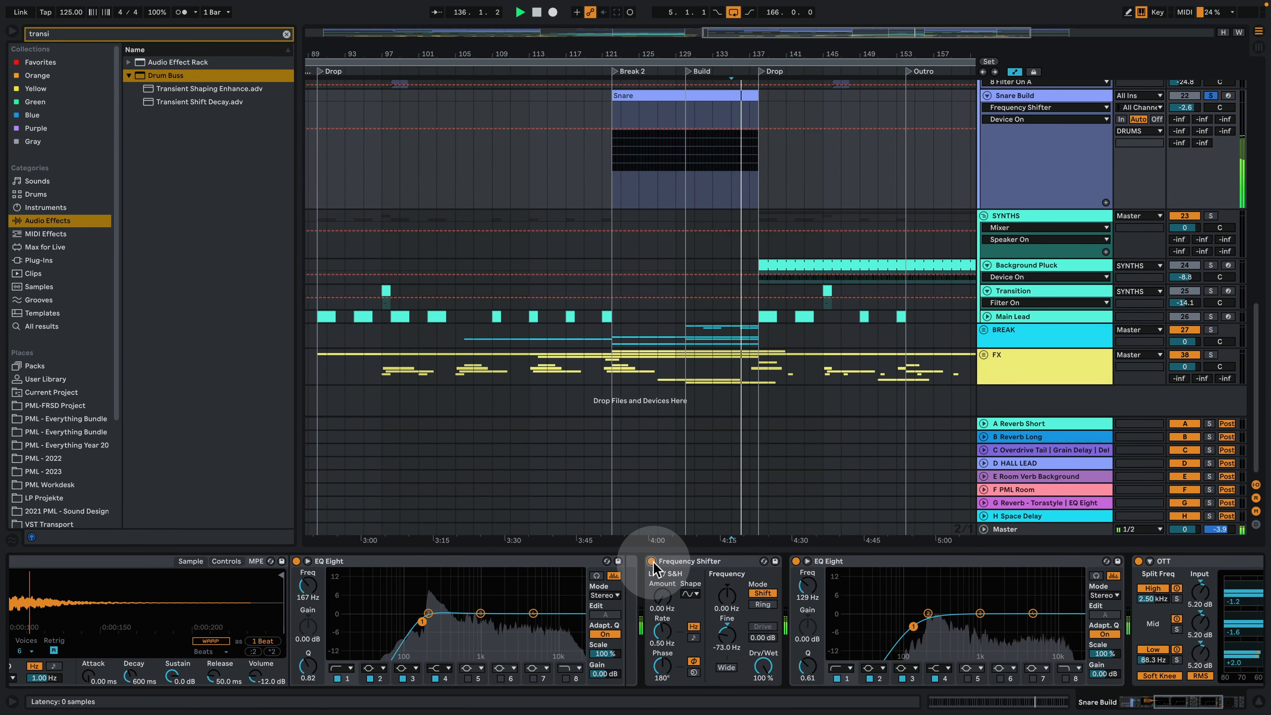
click(651, 562)
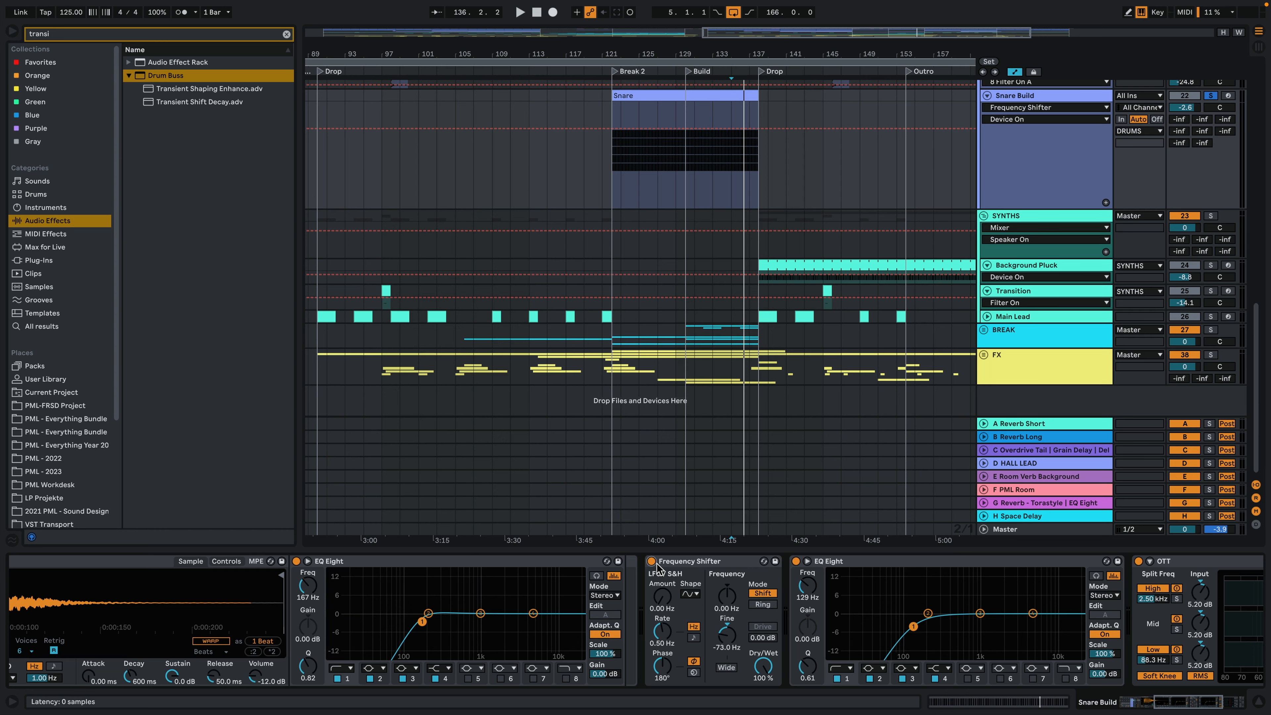
click(667, 515)
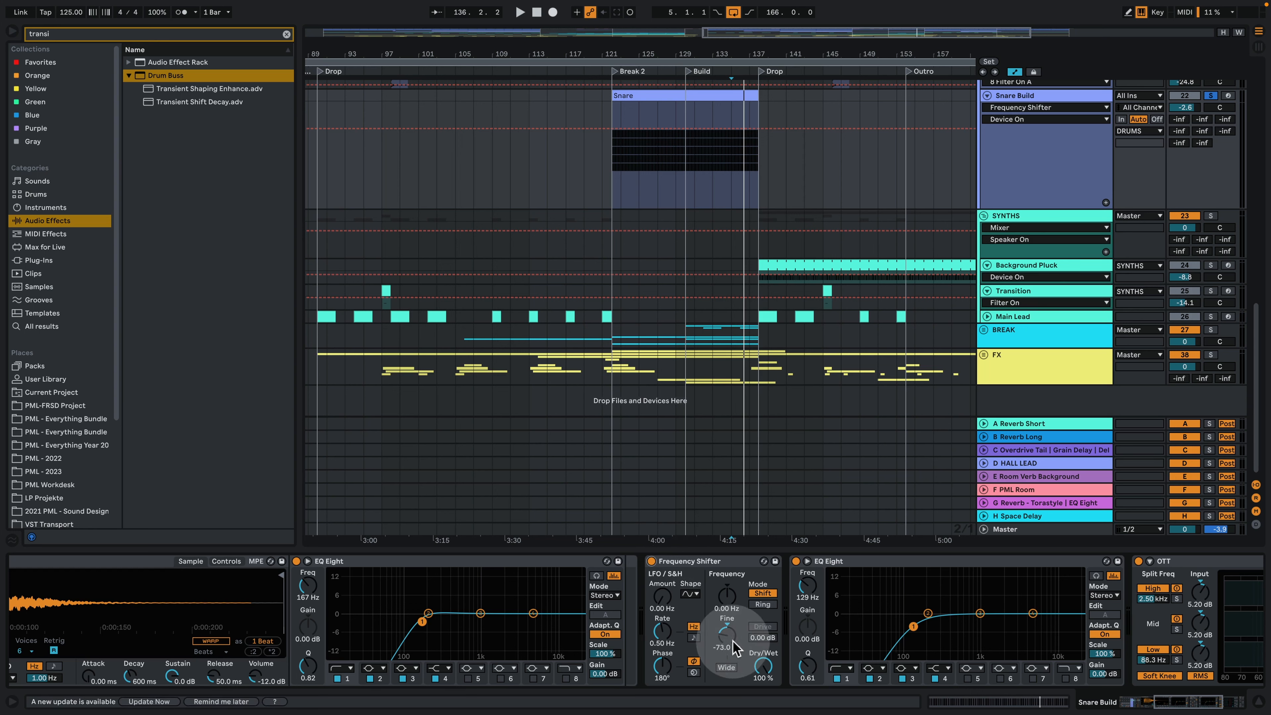
Step: During playback, raise the Frequency Shifter's Fine frequency to about 398 Hz and return it to -73.0 Hz
key(space)
drag(734, 646, 735, 628)
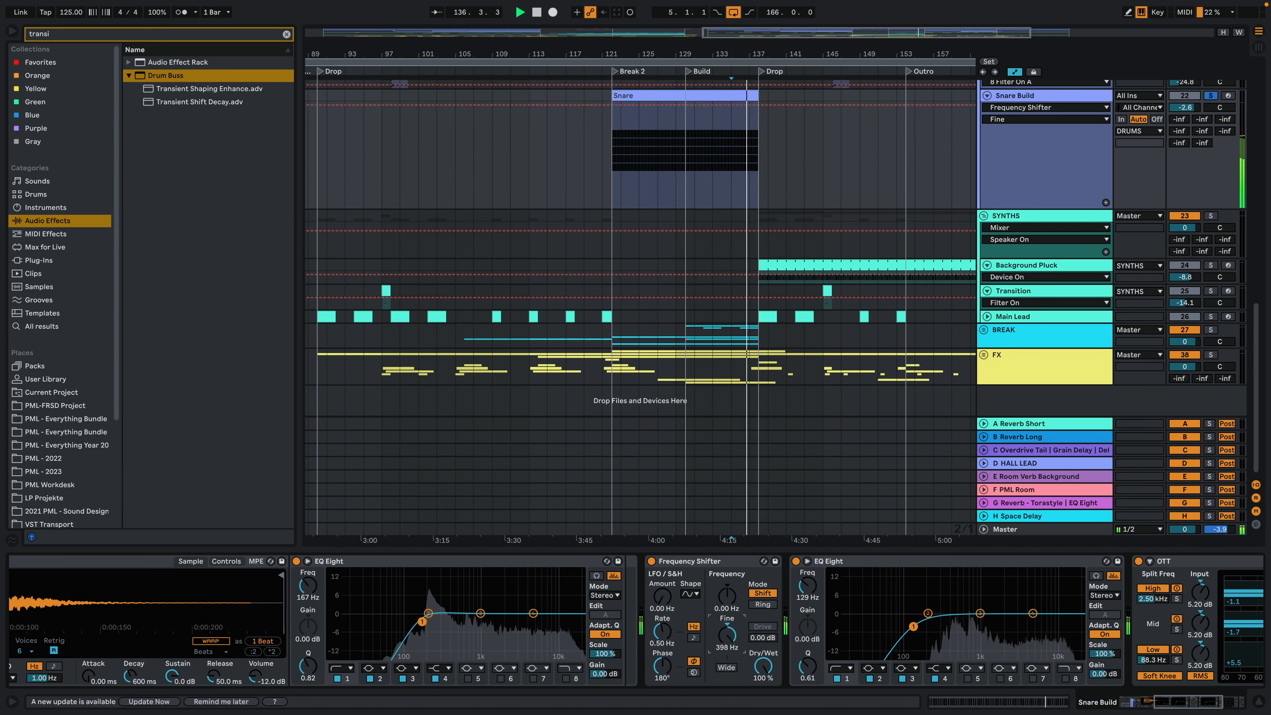
drag(732, 642, 731, 627)
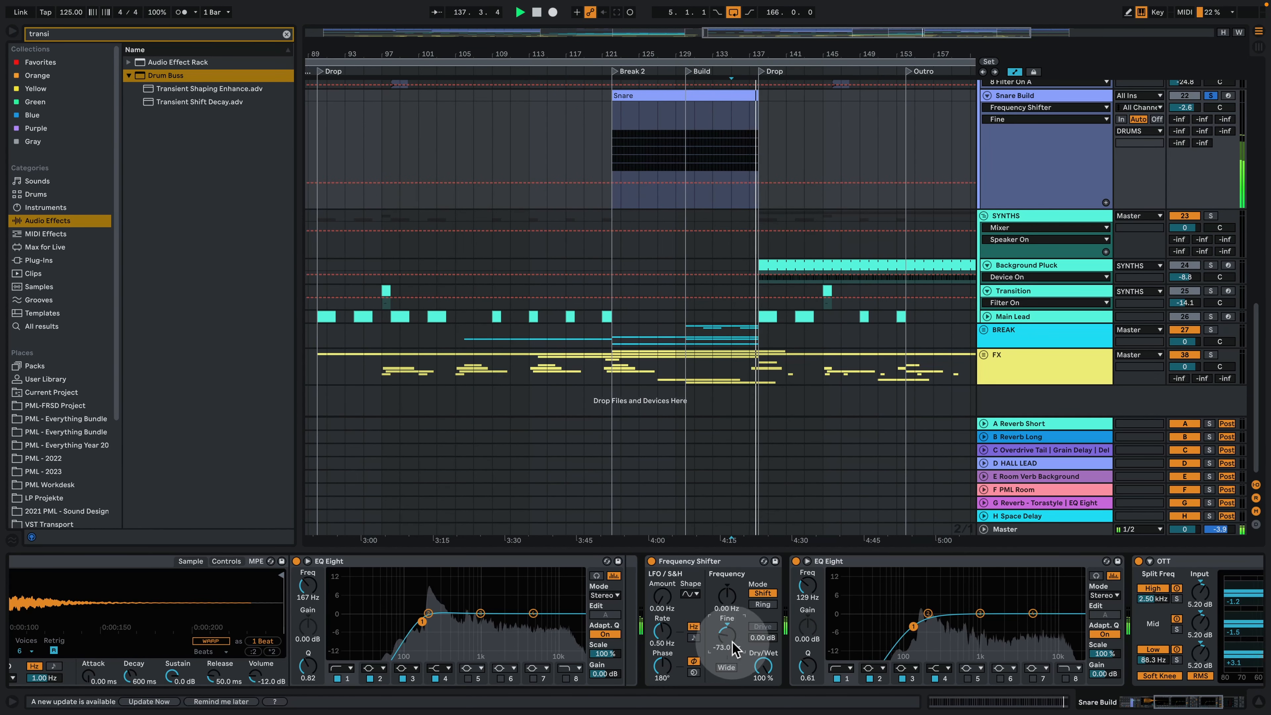
key(space)
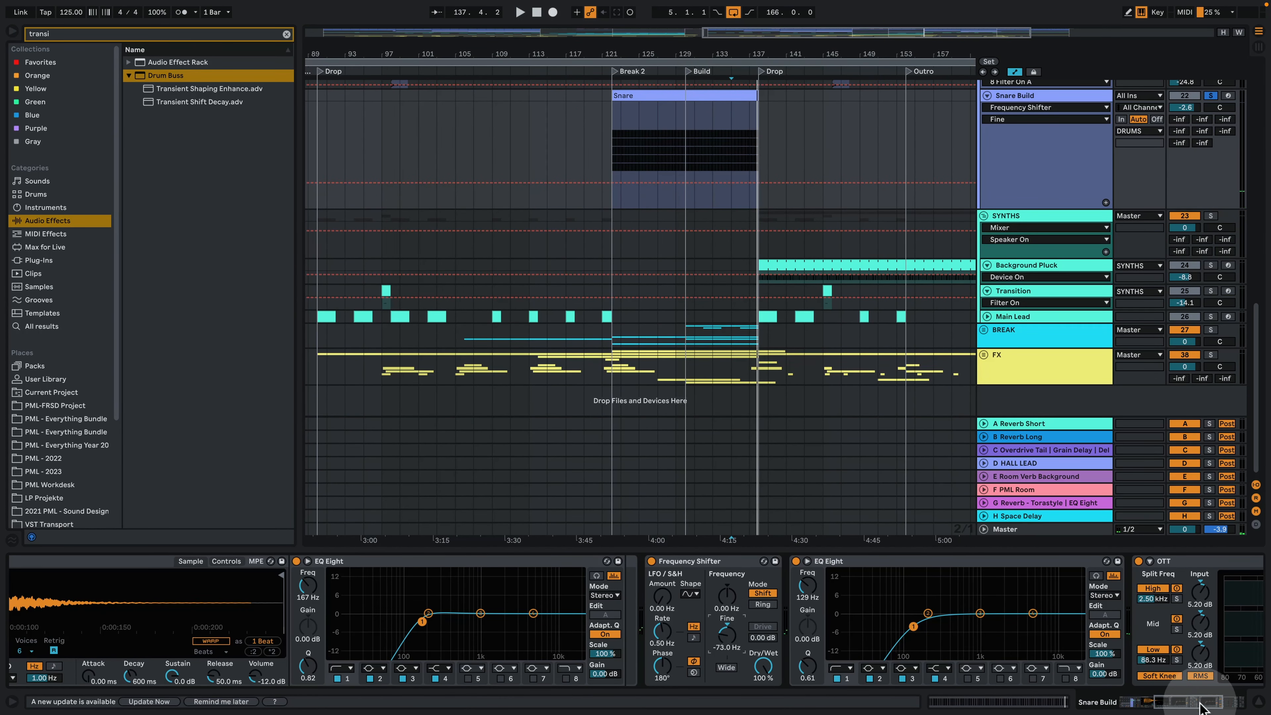
Step: Play the end of the snare build from 136.3.1, then unsolo the Snare Build track
drag(1201, 708, 1173, 708)
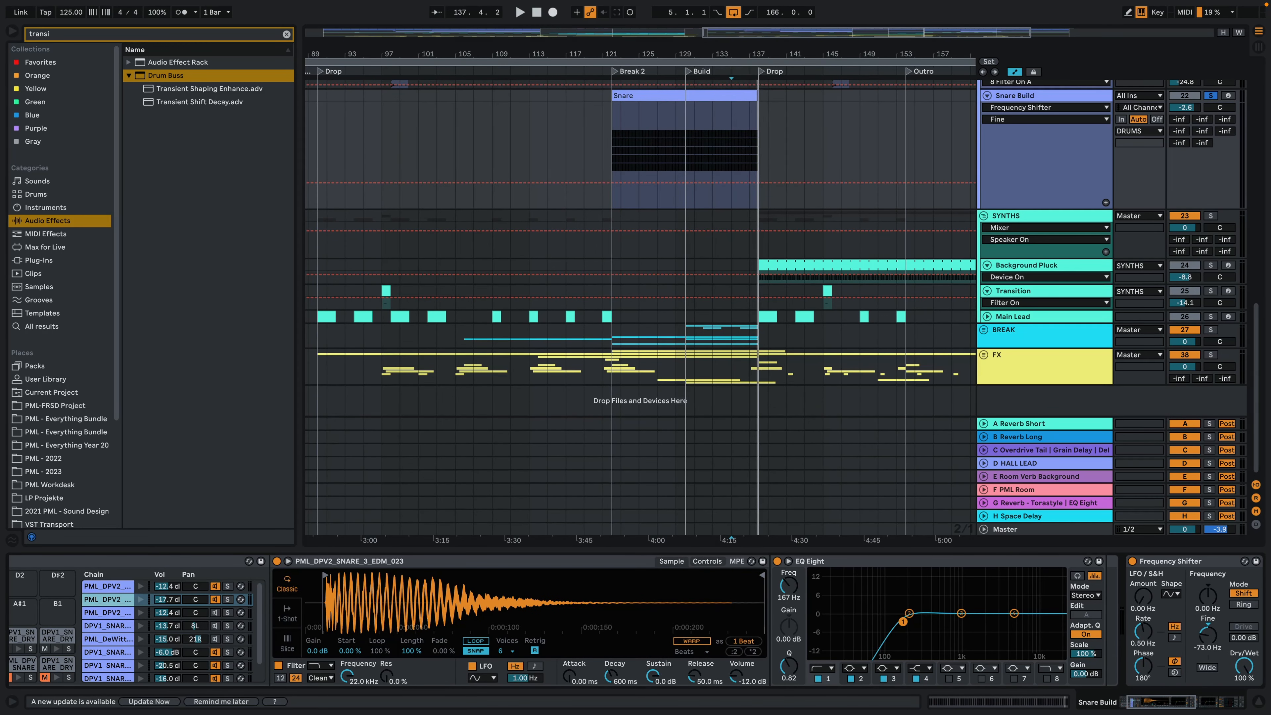
drag(741, 54, 741, 111)
click(750, 122)
key(space)
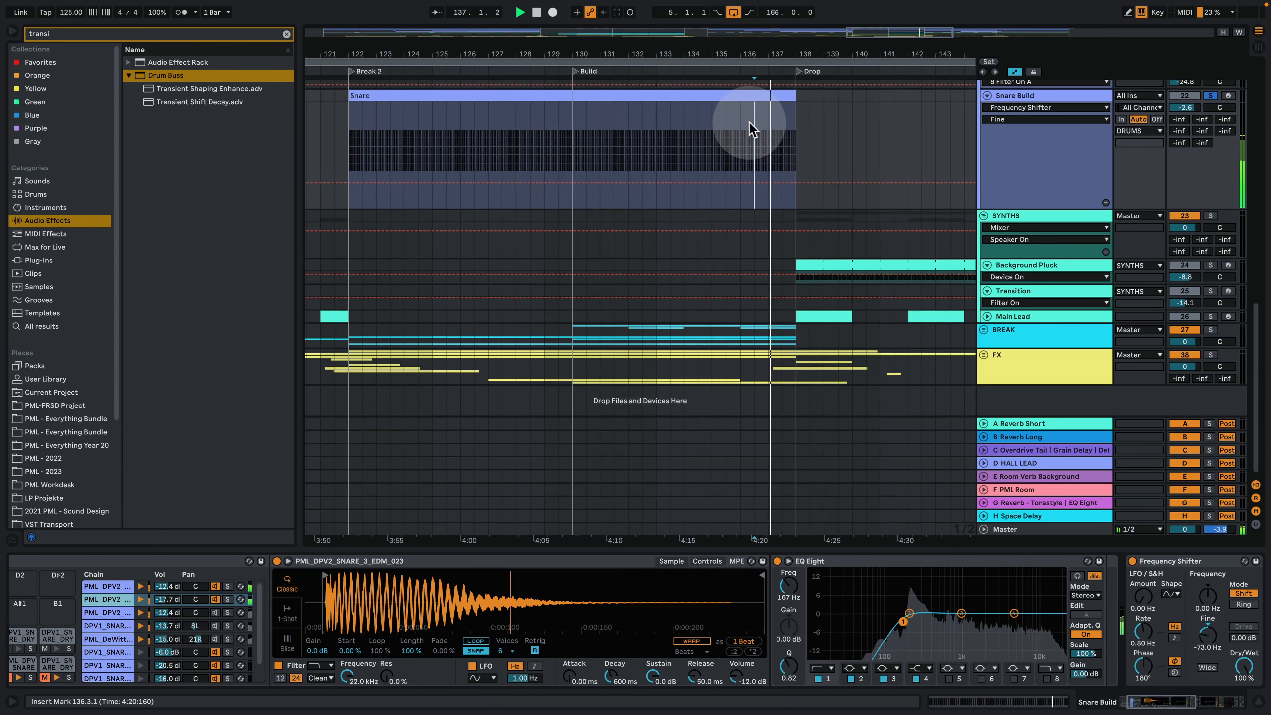
key(space)
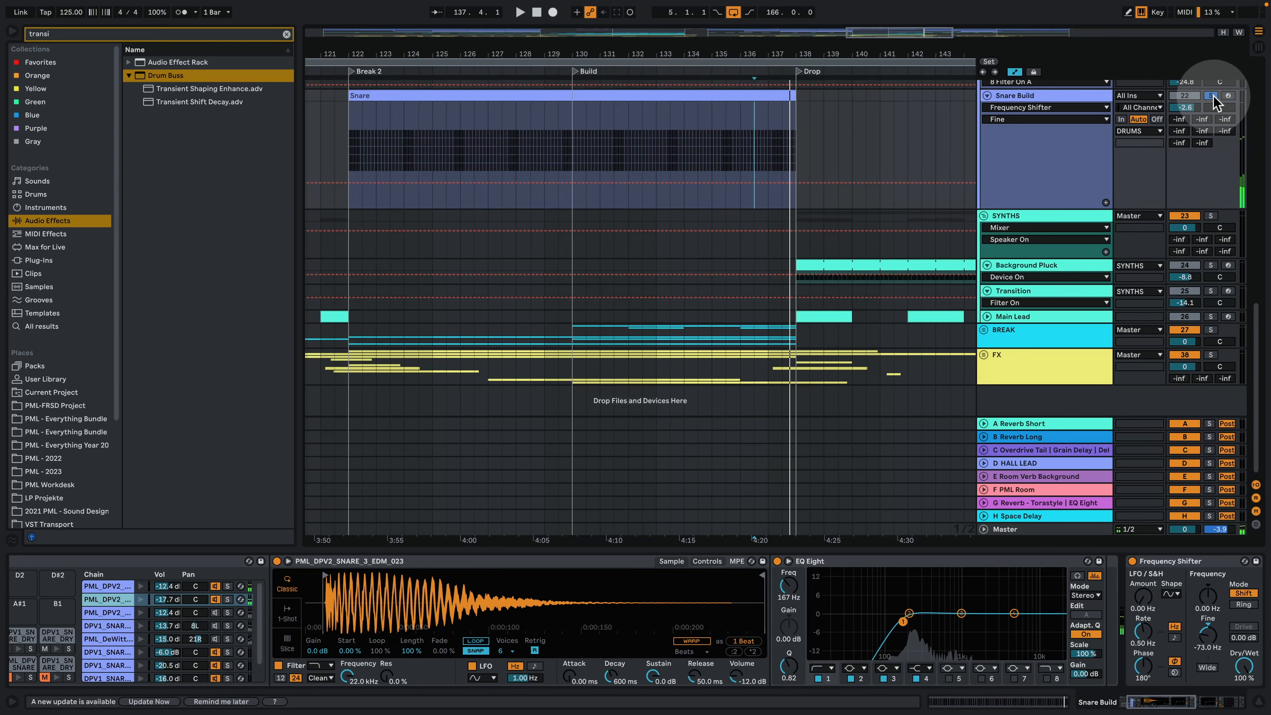
click(1211, 96)
Step: Fold the DRUMS and SYNTHS groups and bring the unfolded BREAK group's tracks into view
drag(800, 54, 653, 20)
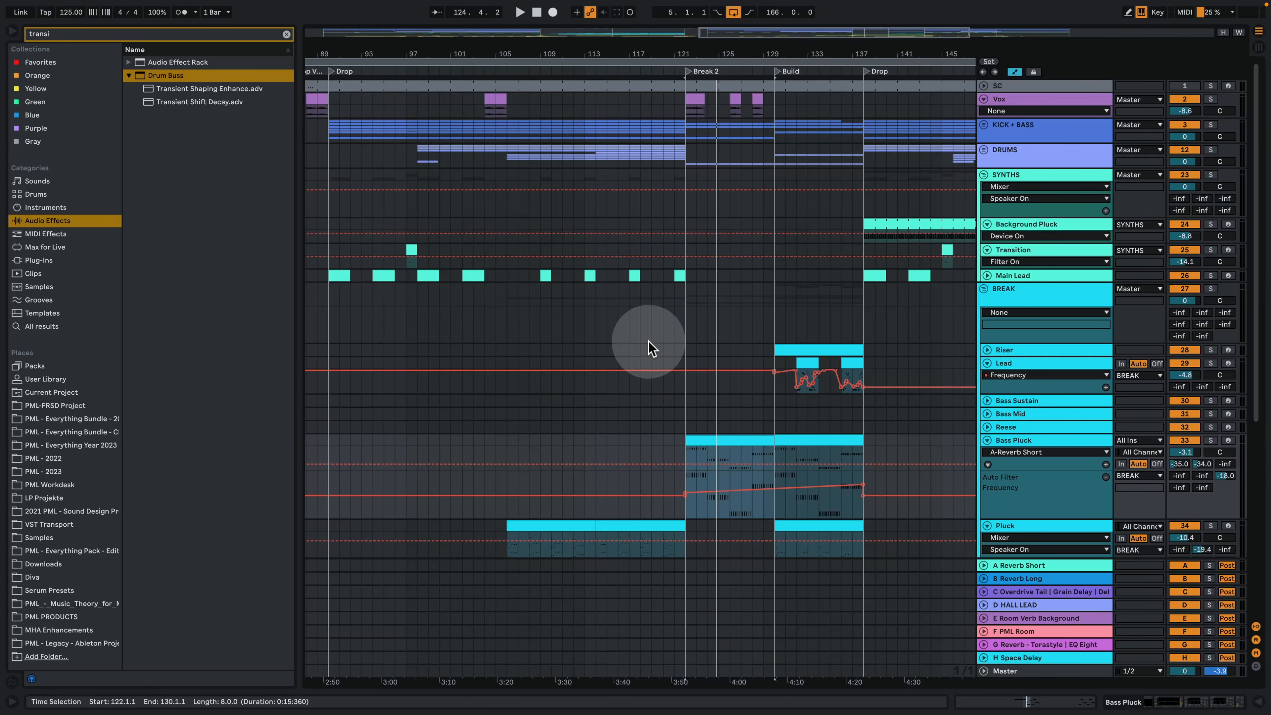
scroll(650, 345, down, 2)
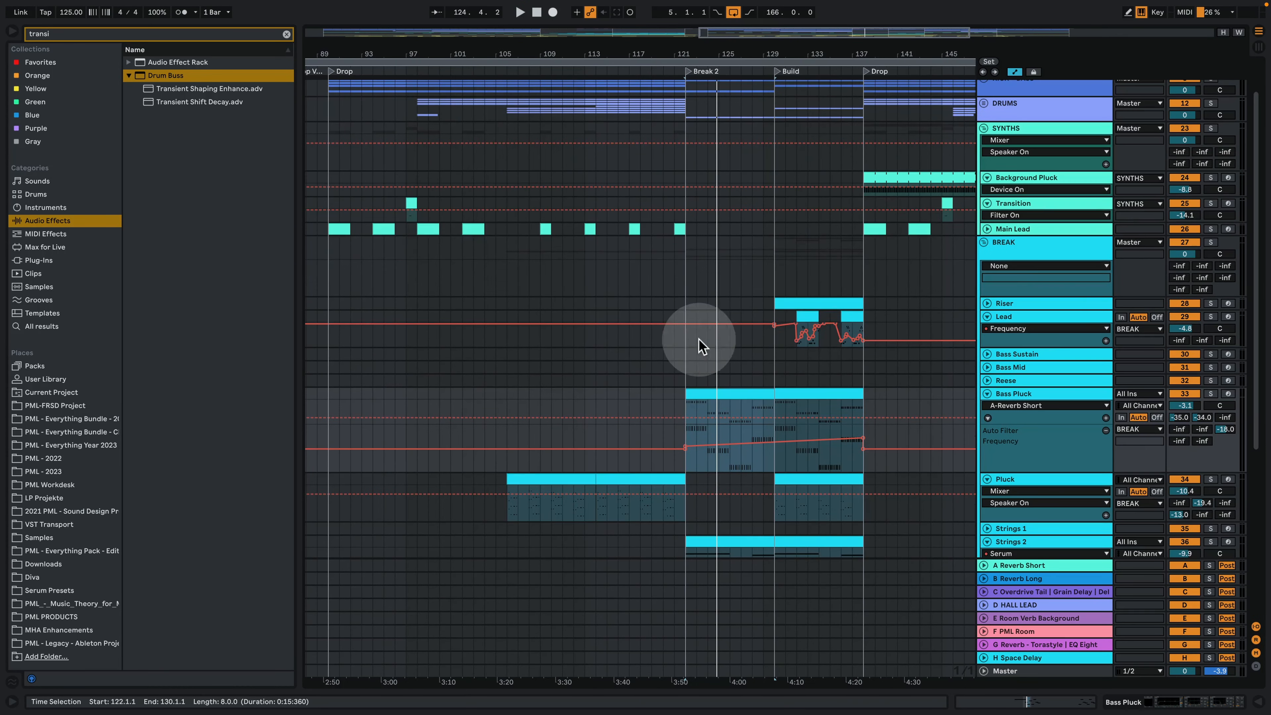
click(1045, 252)
scroll(1011, 210, up, 1)
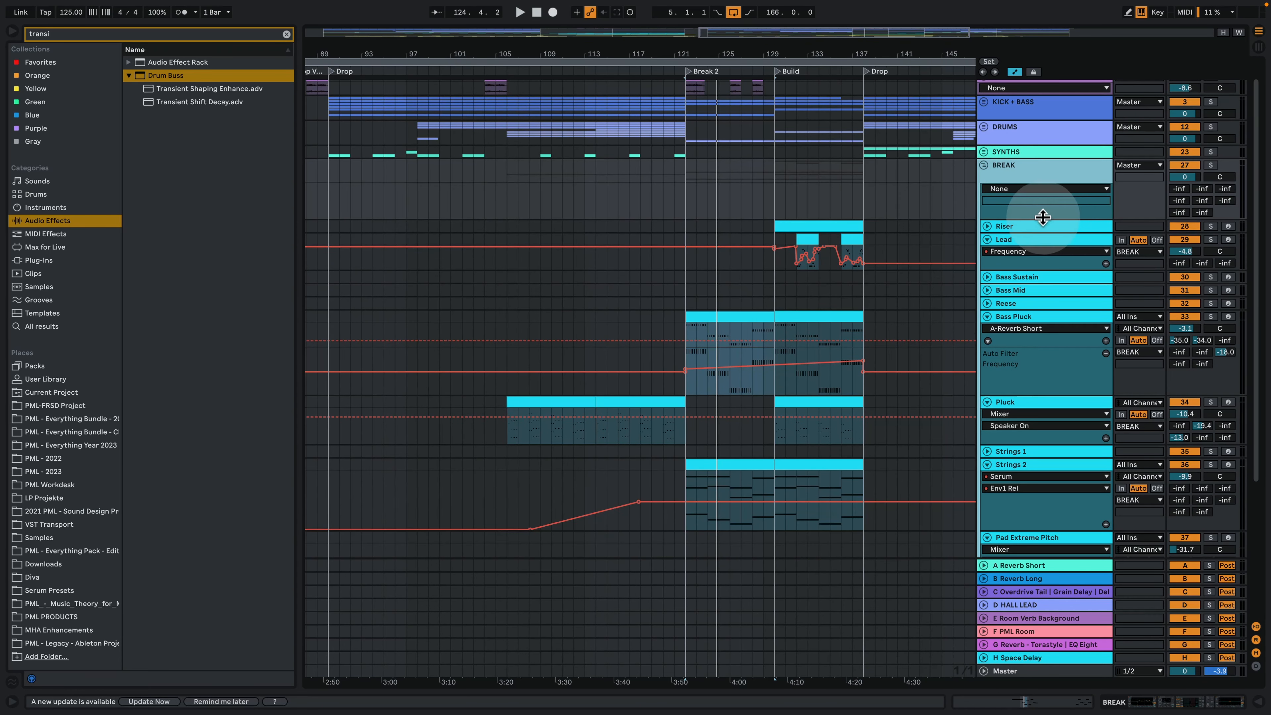
scroll(550, 236, up, 2)
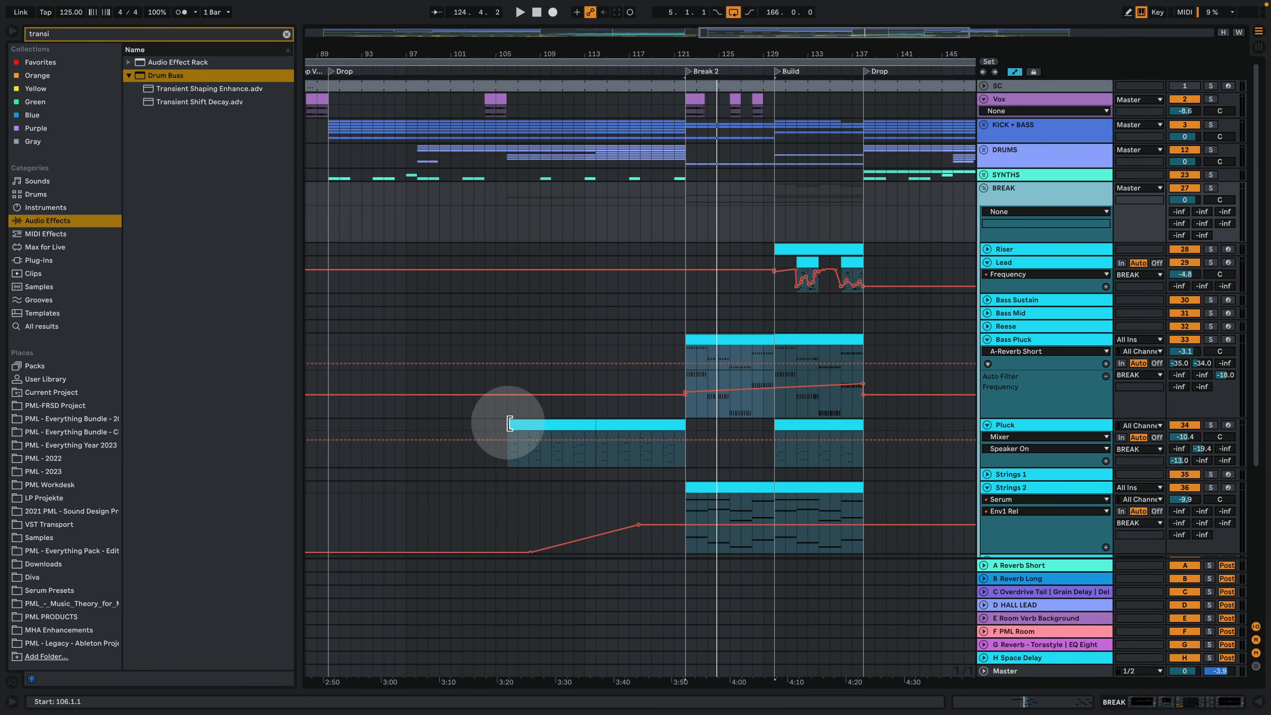
Step: Play the Pluck track's first clip from 106.1.1, soloing the track briefly and unsoloing it
click(565, 424)
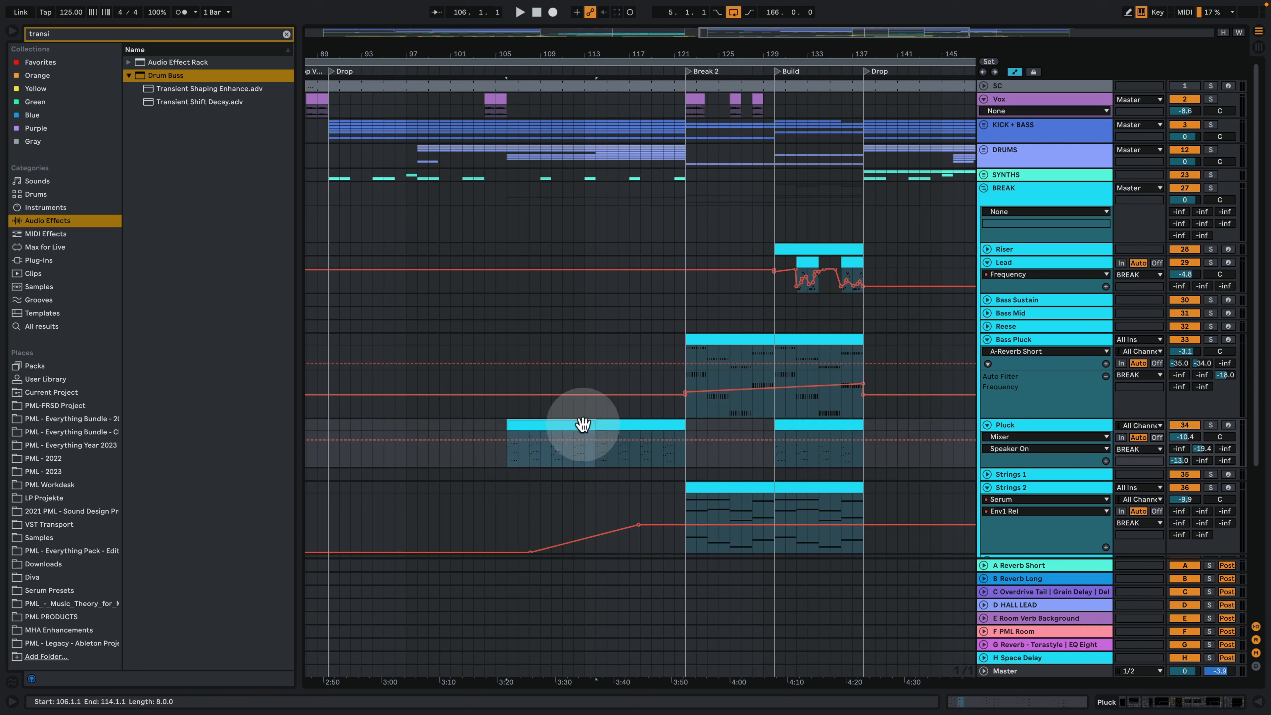
key(space)
click(1211, 425)
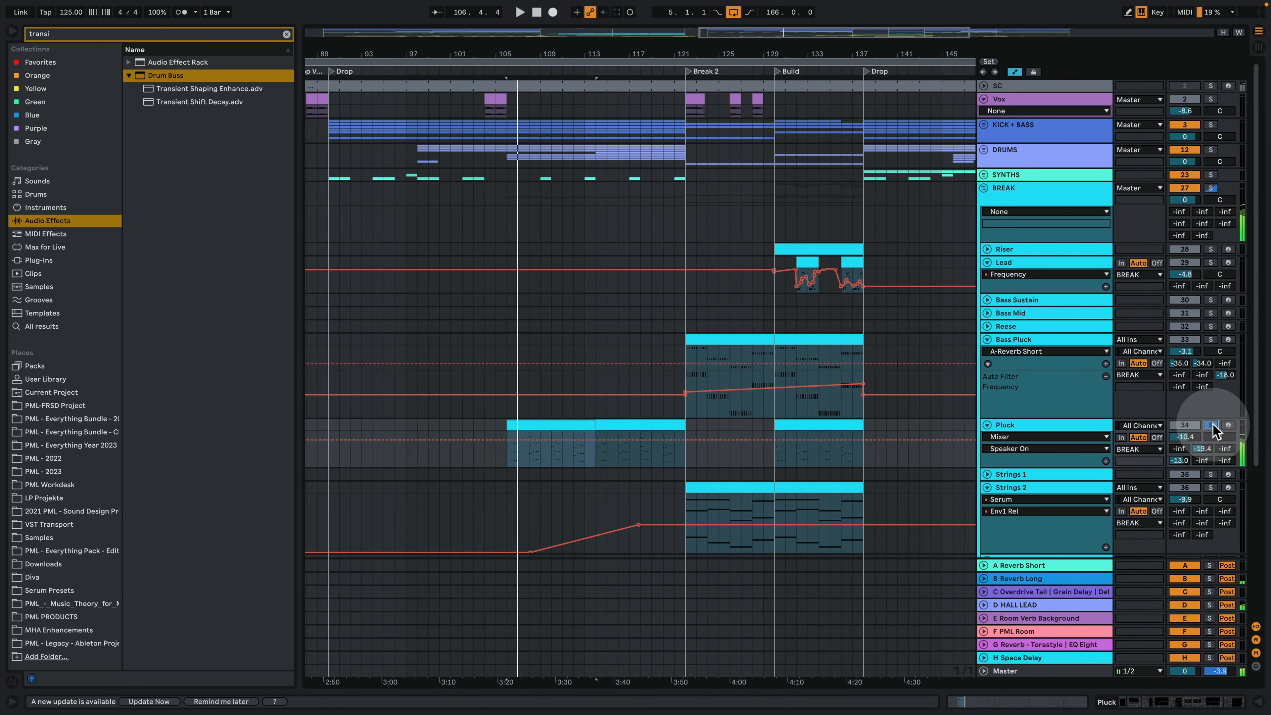
click(1211, 425)
Step: Play the Pluck clip within the full mix and show the Pluck track's device chain
key(space)
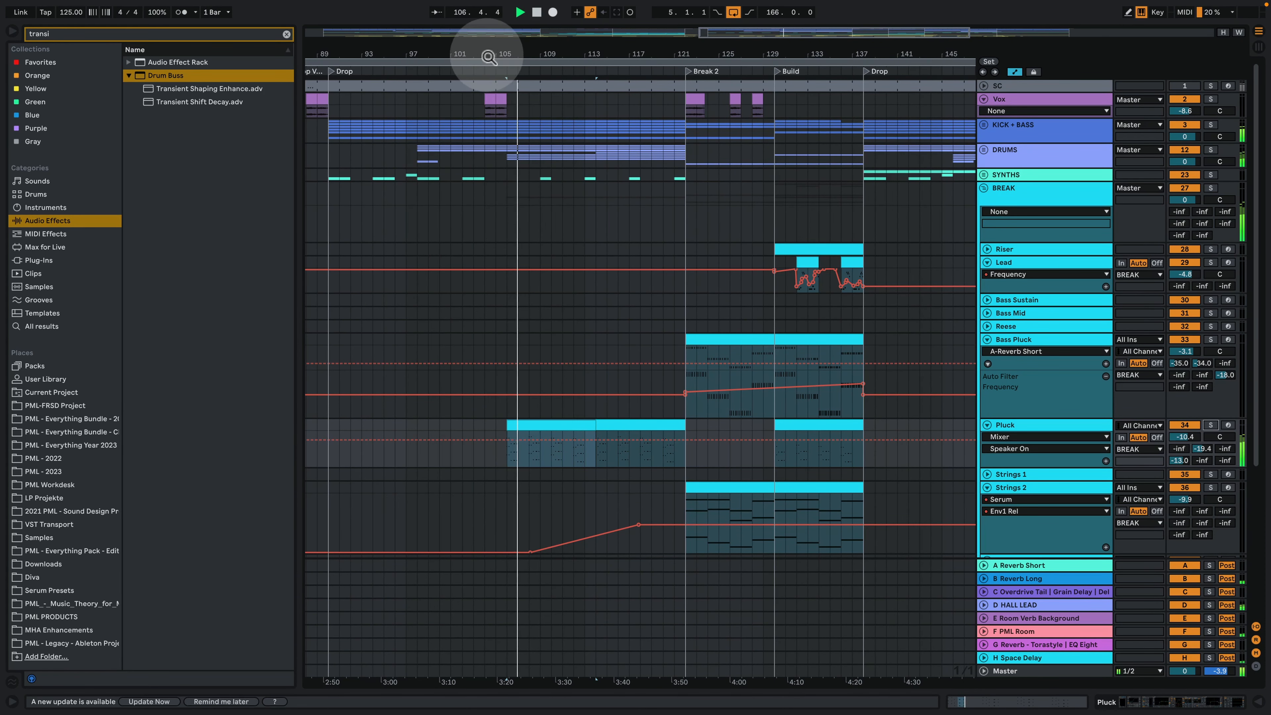
drag(488, 56, 516, 69)
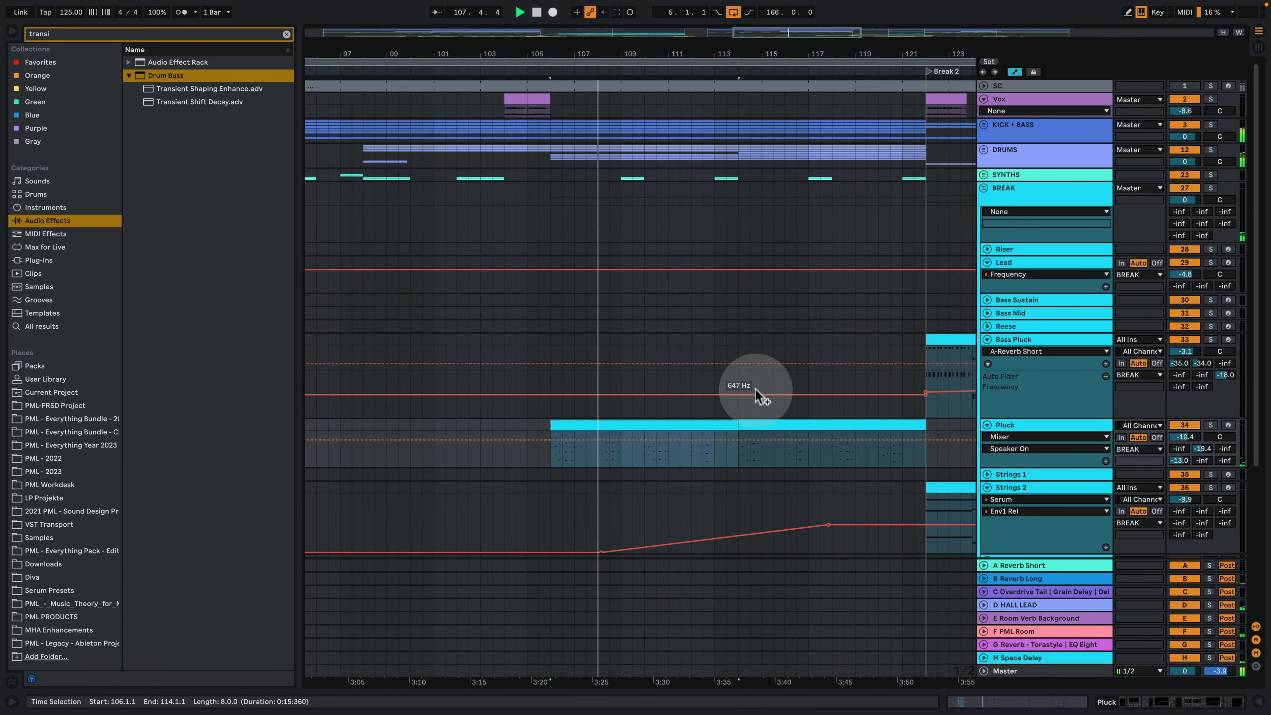
double_click(1037, 431)
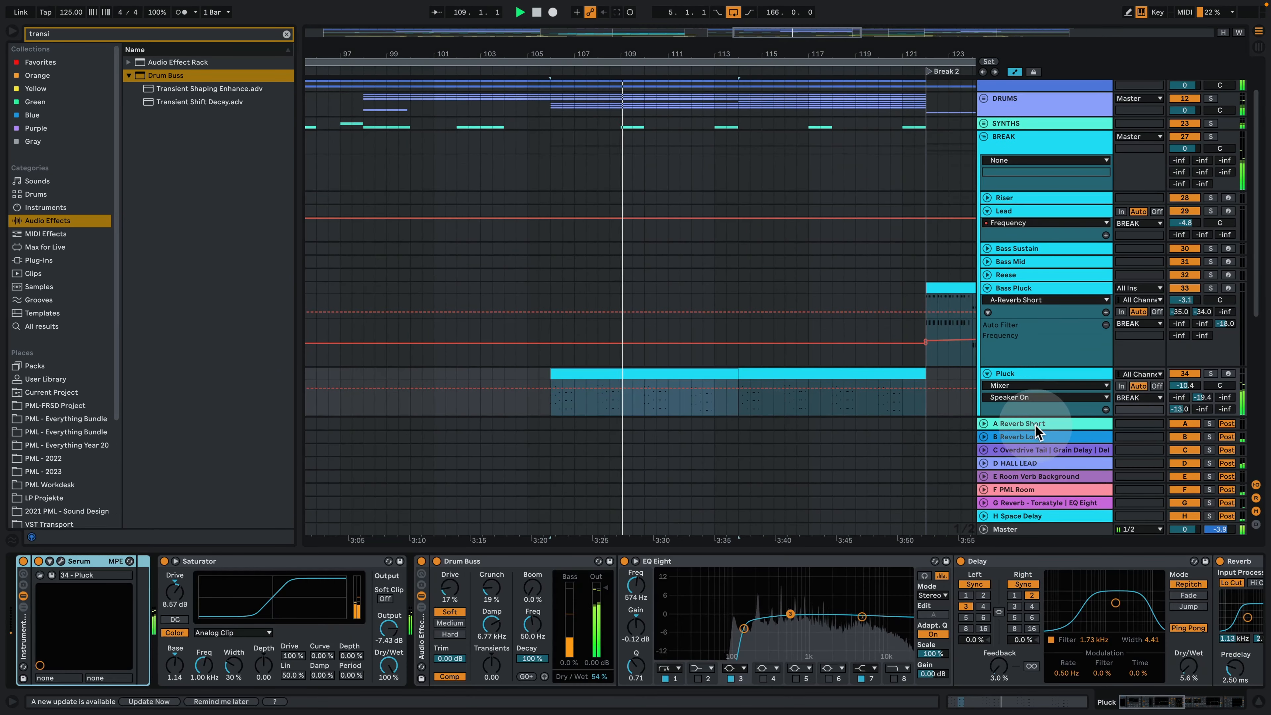
Step: Unfold the SYNTHS group and the Main Lead track to show its Serum Pitch Bend automation
click(983, 123)
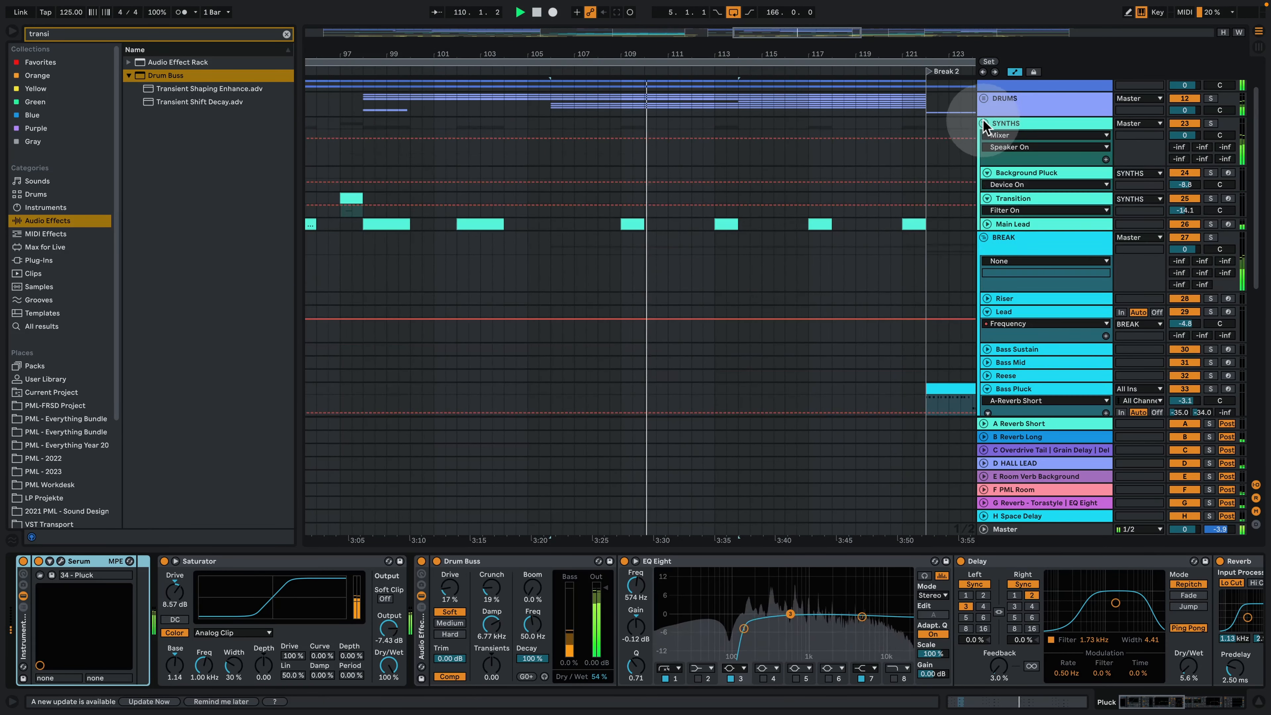
scroll(919, 213, down, 2)
click(987, 175)
scroll(956, 213, down, 2)
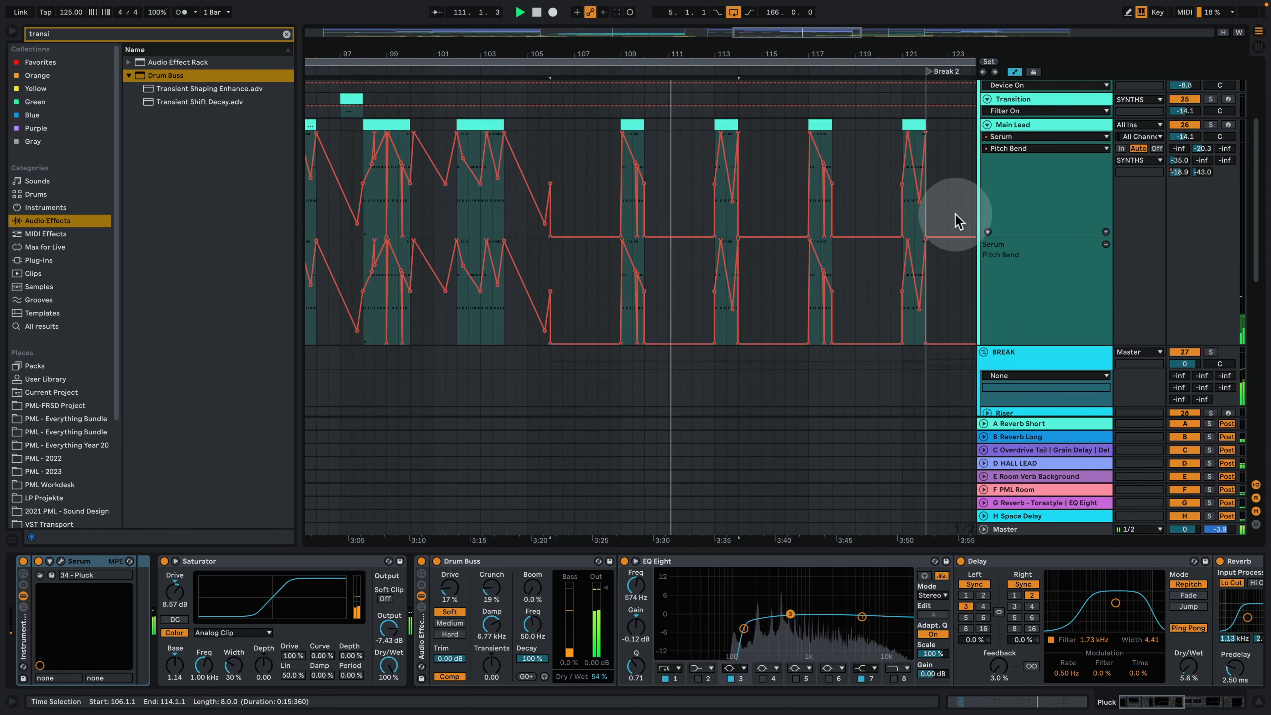
scroll(951, 221, down, 2)
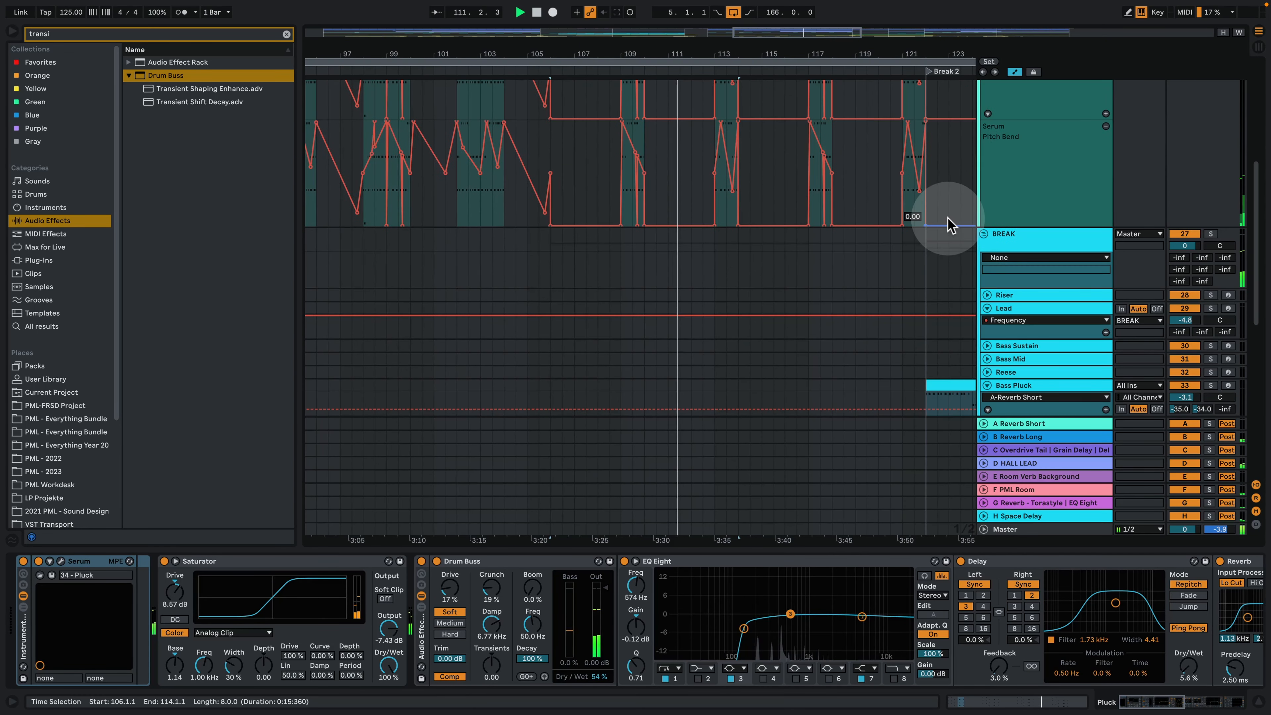
Step: Hide the device view and play the Pluck against the Main Lead through bar 114
click(1256, 704)
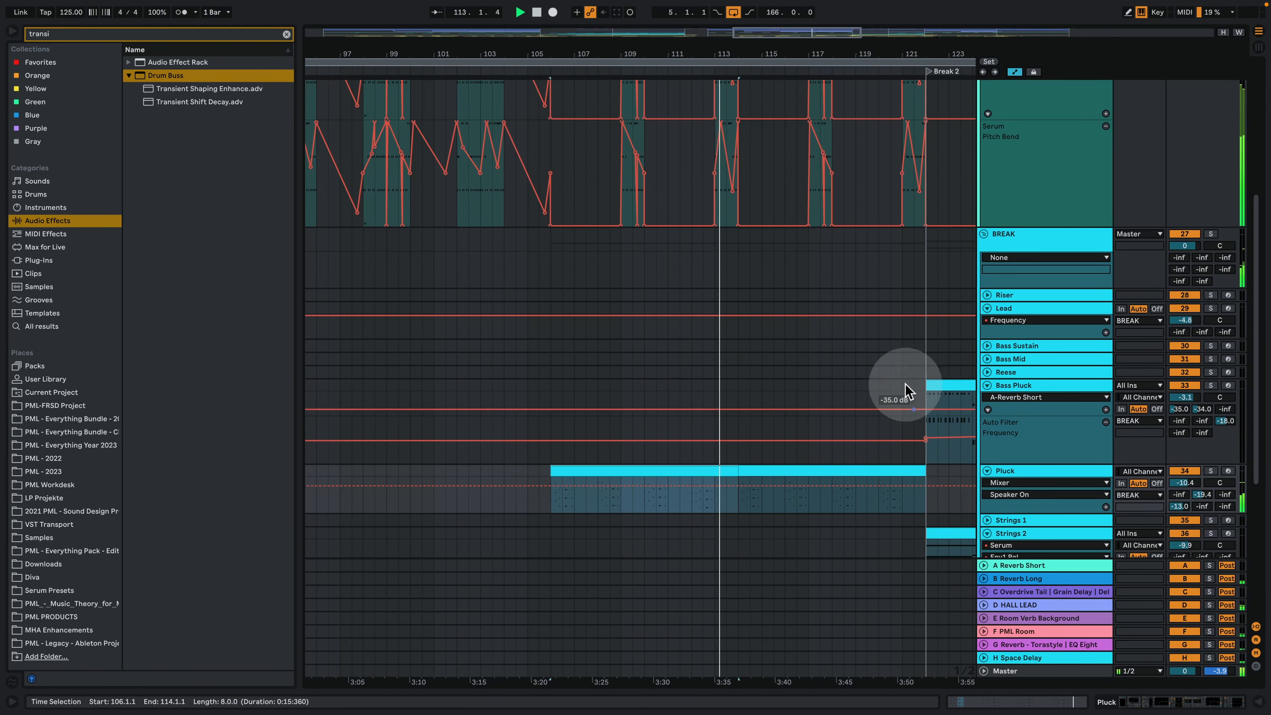
drag(724, 48, 710, 89)
key(space)
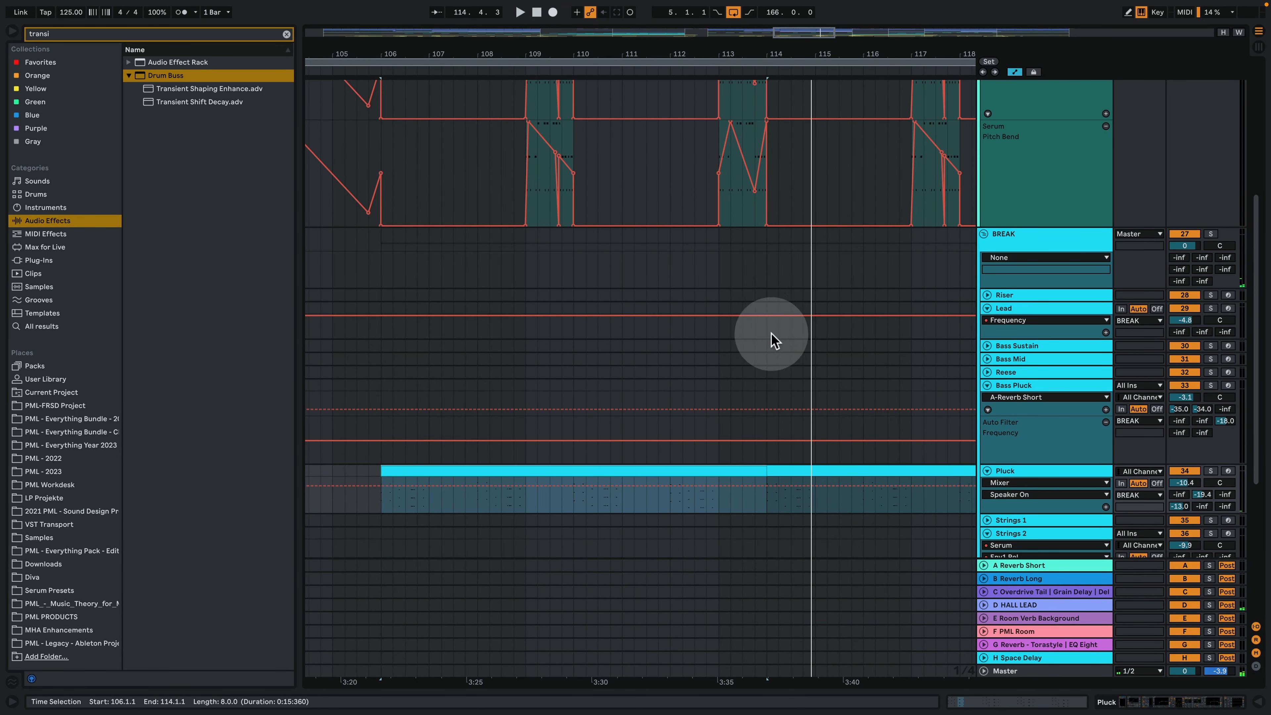
Step: Fold the Lead and Bass Pluck tracks so that Main Lead and Pluck can be viewed together
click(988, 307)
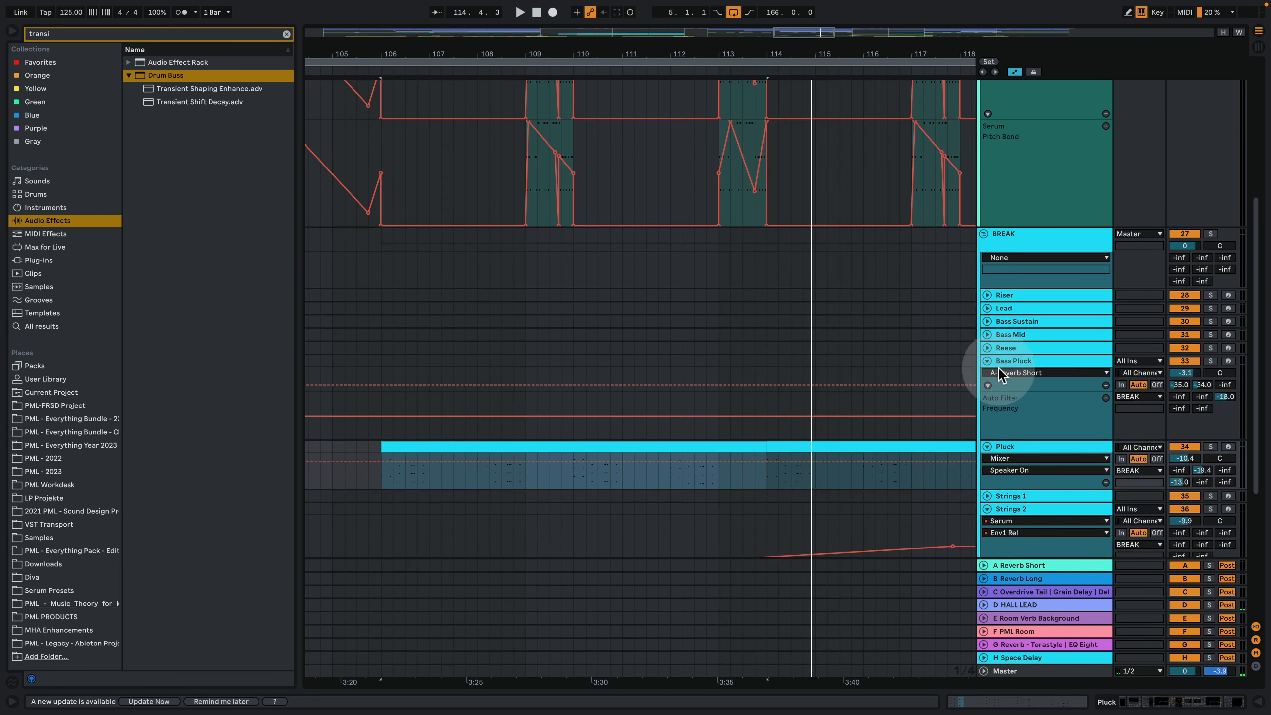
click(988, 383)
scroll(923, 417, up, 3)
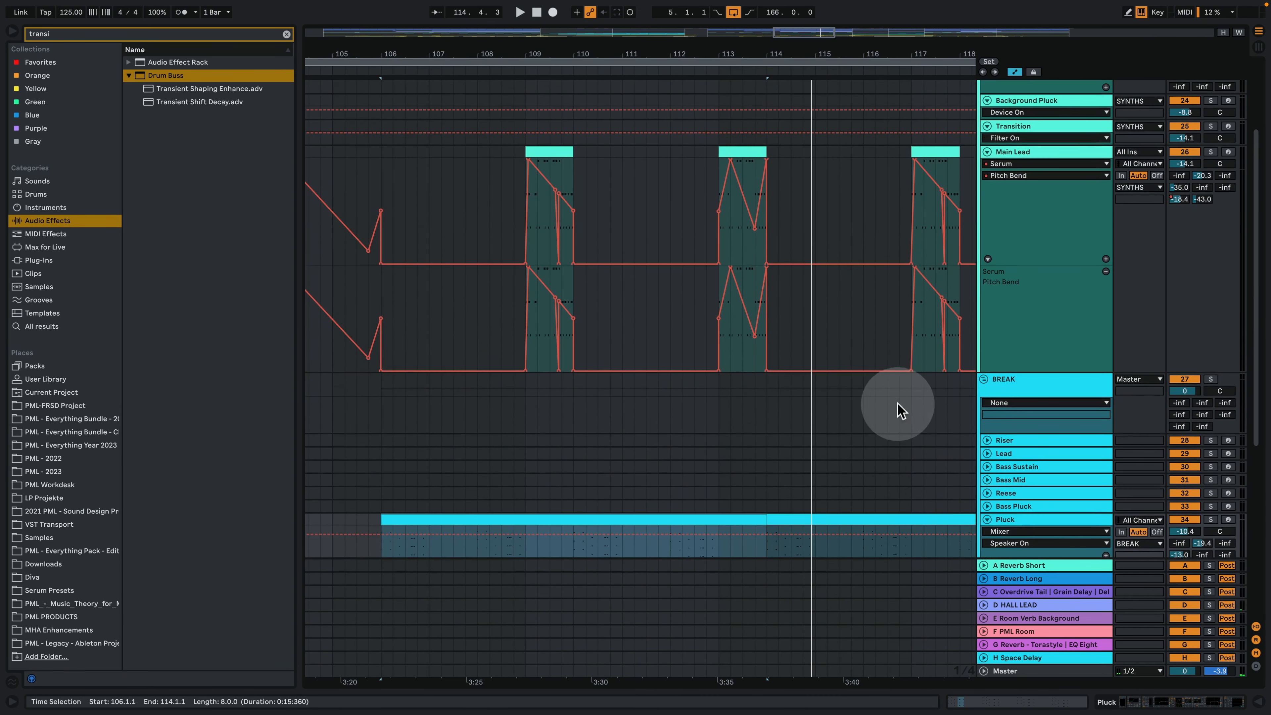
Step: Play the full mix from 108.1.1 and select the Pluck clip starting at bar 106
click(479, 408)
key(space)
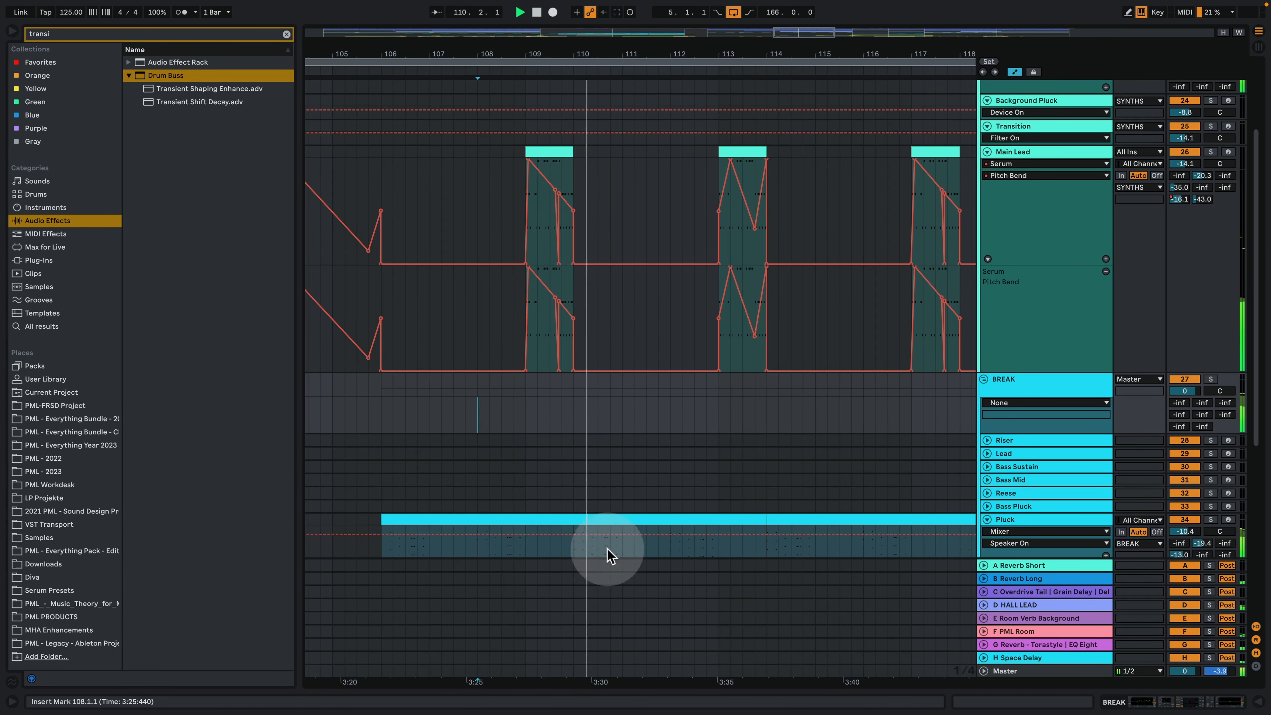
click(606, 519)
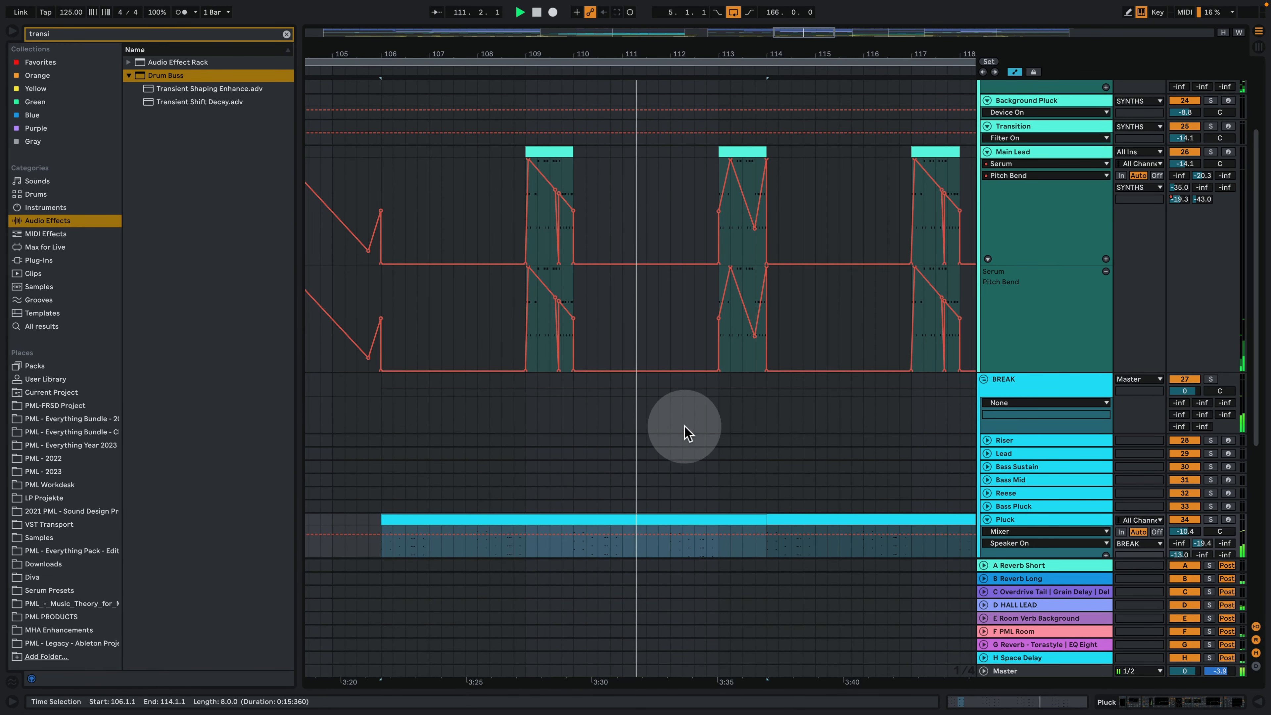
key(space)
Step: Open the Pluck clip in the enlarged note editor and examine the E2 note on its first beat
drag(424, 54, 504, 56)
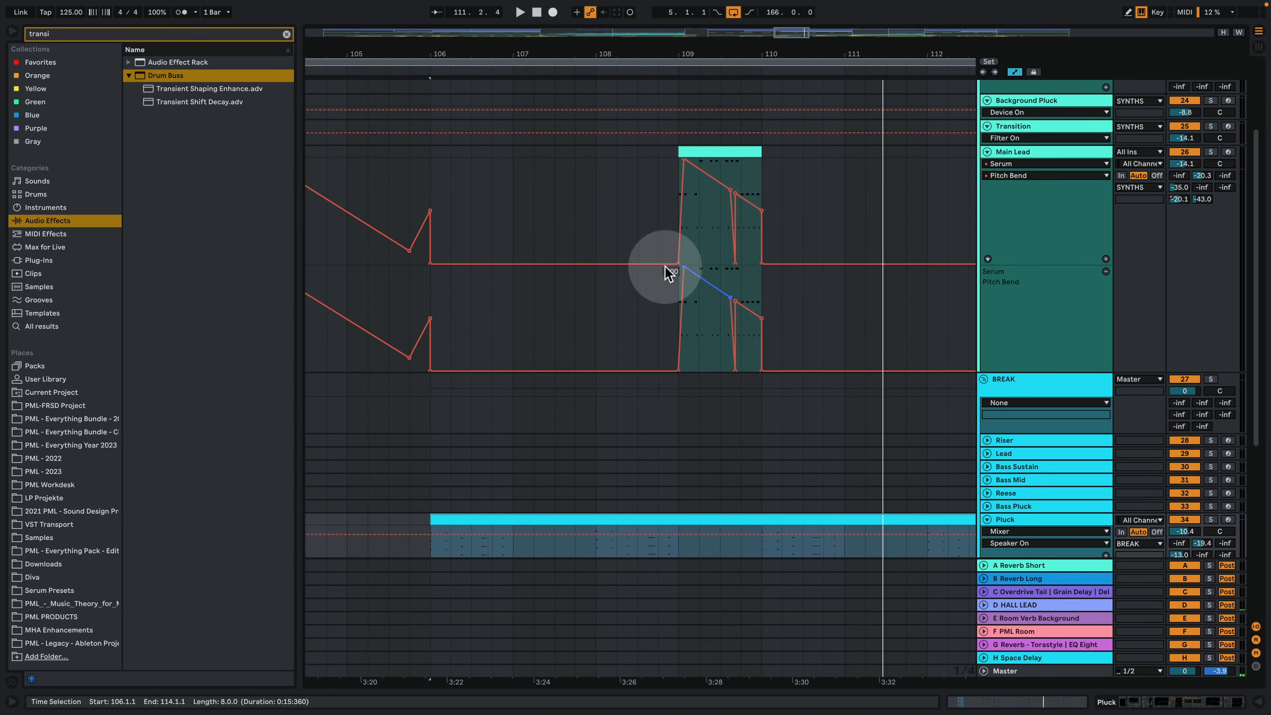
double_click(529, 520)
mouse_move(229, 42)
mouse_down()
mouse_move(263, 101)
mouse_move(297, 100)
mouse_up()
click(311, 165)
drag(216, 40, 207, 86)
drag(156, 298, 195, 226)
mouse_move(272, 90)
mouse_down()
mouse_move(265, 383)
mouse_move(150, 426)
mouse_move(295, 173)
mouse_move(221, 102)
mouse_move(239, 122)
mouse_move(226, 140)
mouse_up()
drag(266, 203, 170, 296)
drag(263, 333, 213, 416)
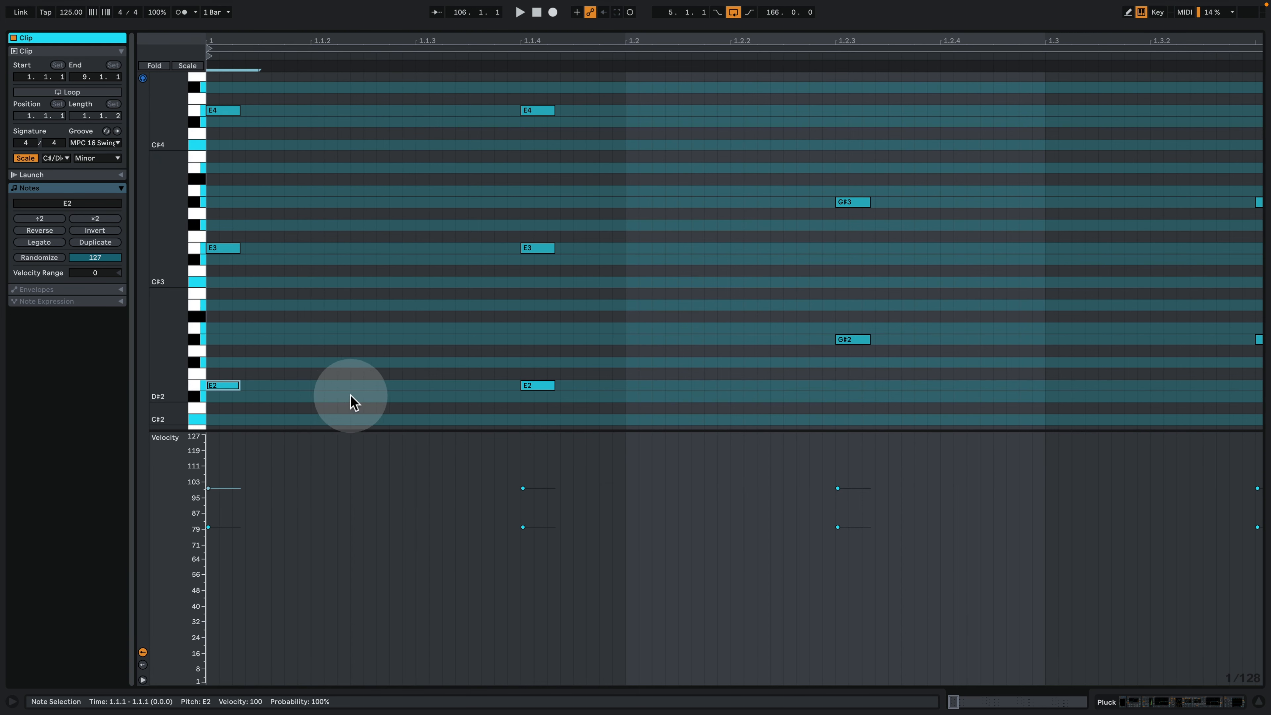
Step: Select the first two E octave stacks and the G# stack in turn, ending with the G#1 note alone
drag(356, 389, 115, 106)
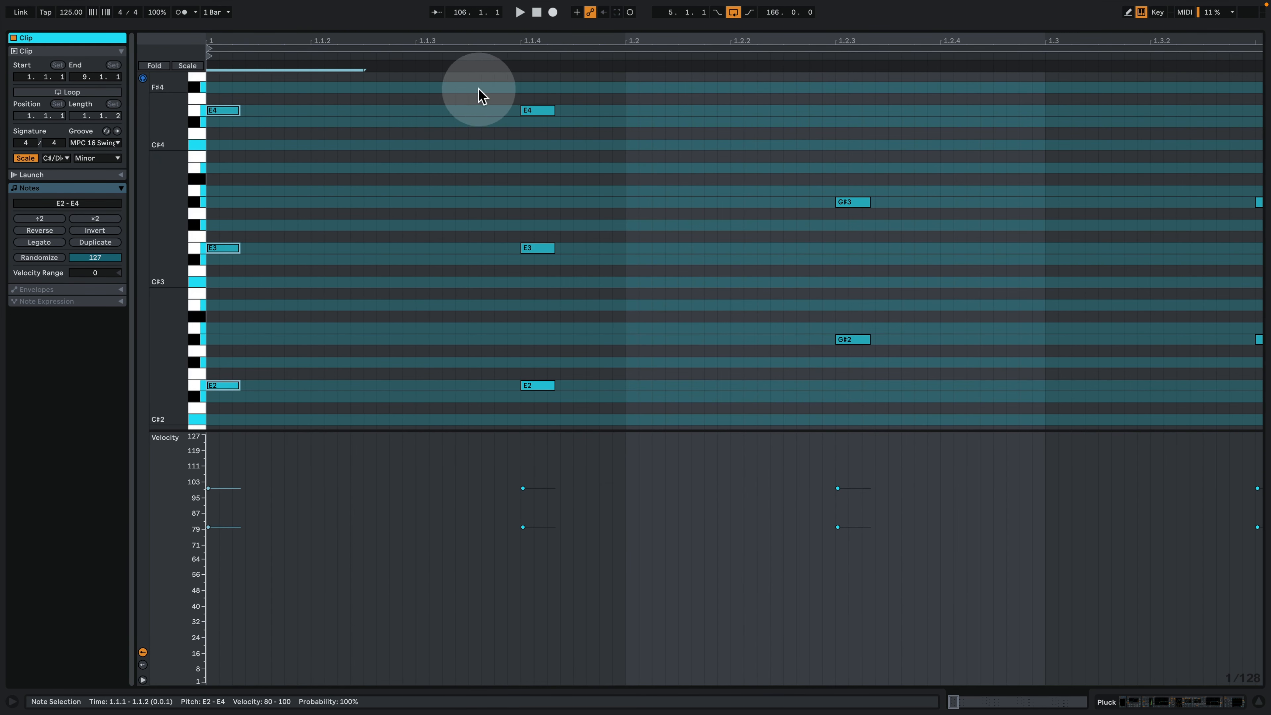
drag(478, 95, 570, 396)
drag(789, 125, 891, 354)
scroll(831, 318, down, 2)
drag(821, 326, 851, 470)
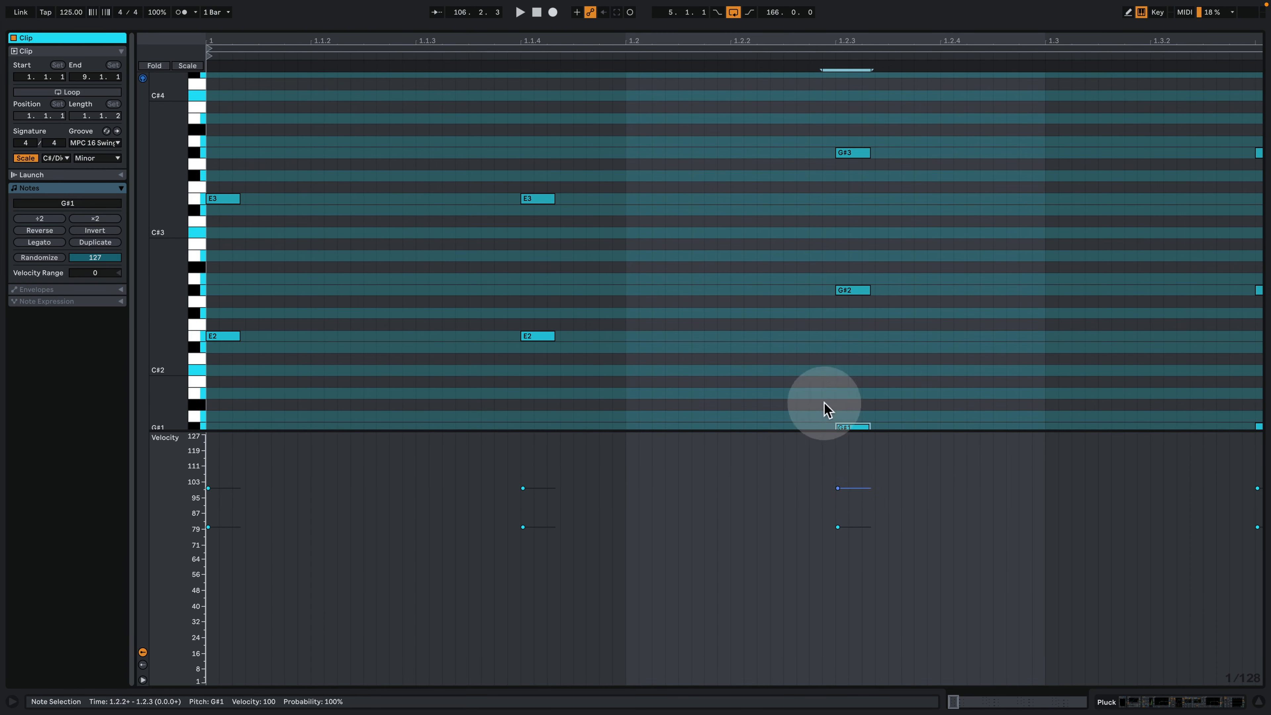
Step: Return from the note editor to the Pluck track's device chain and the start of its clip at bar 106
drag(165, 216, 118, 220)
key(shift+Tab)
drag(532, 98, 507, 141)
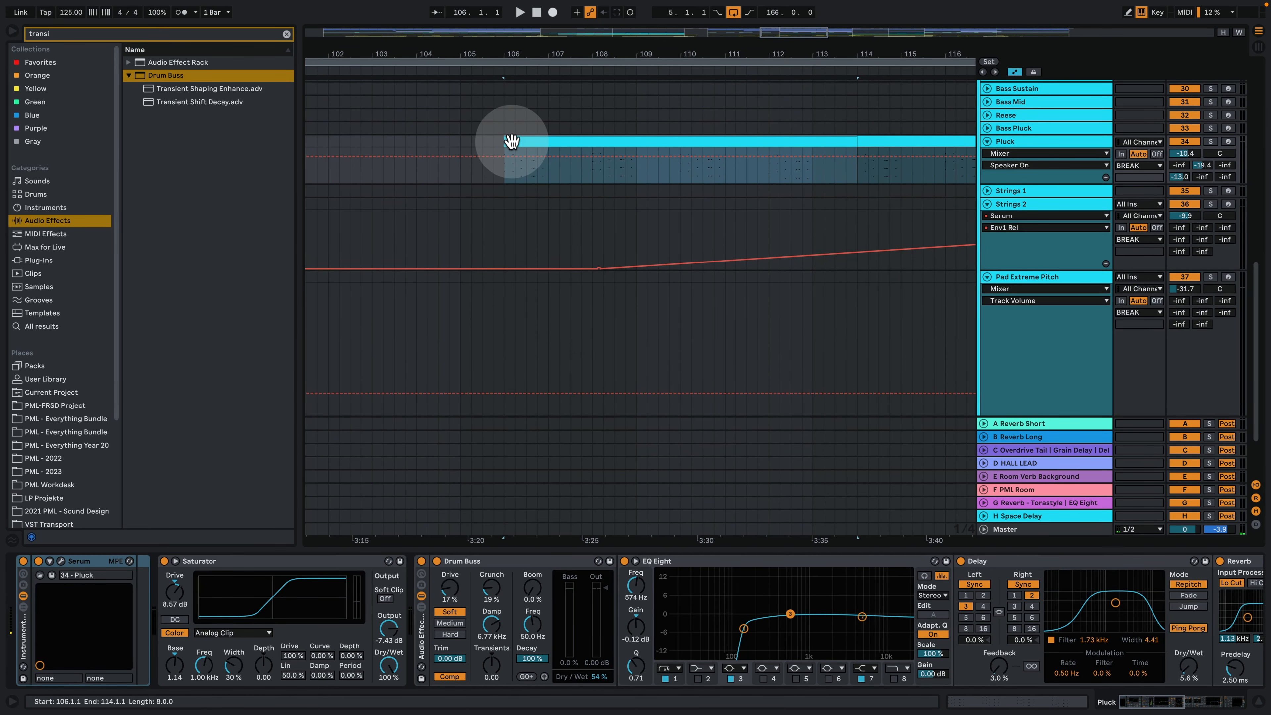
Step: Play the Pluck clip from bar 106 in the enlarged note editor and return to the track's device chain
double_click(511, 142)
key(space)
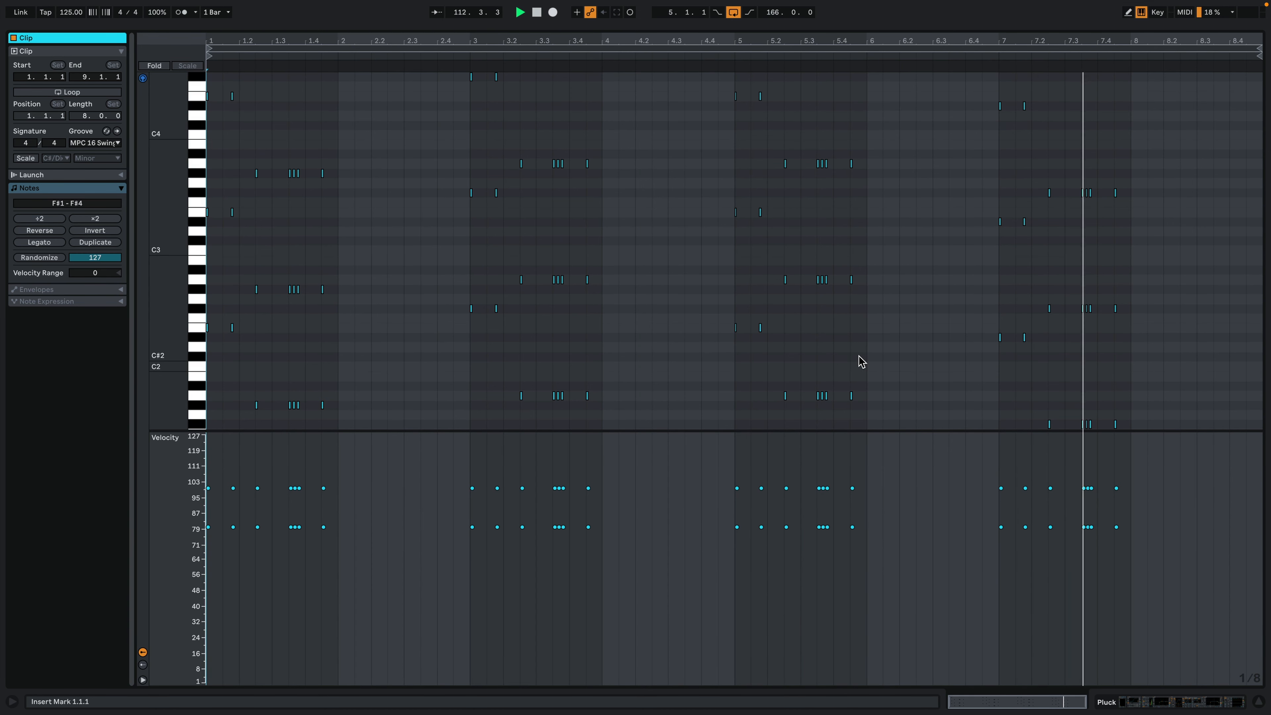
key(space)
click(1174, 703)
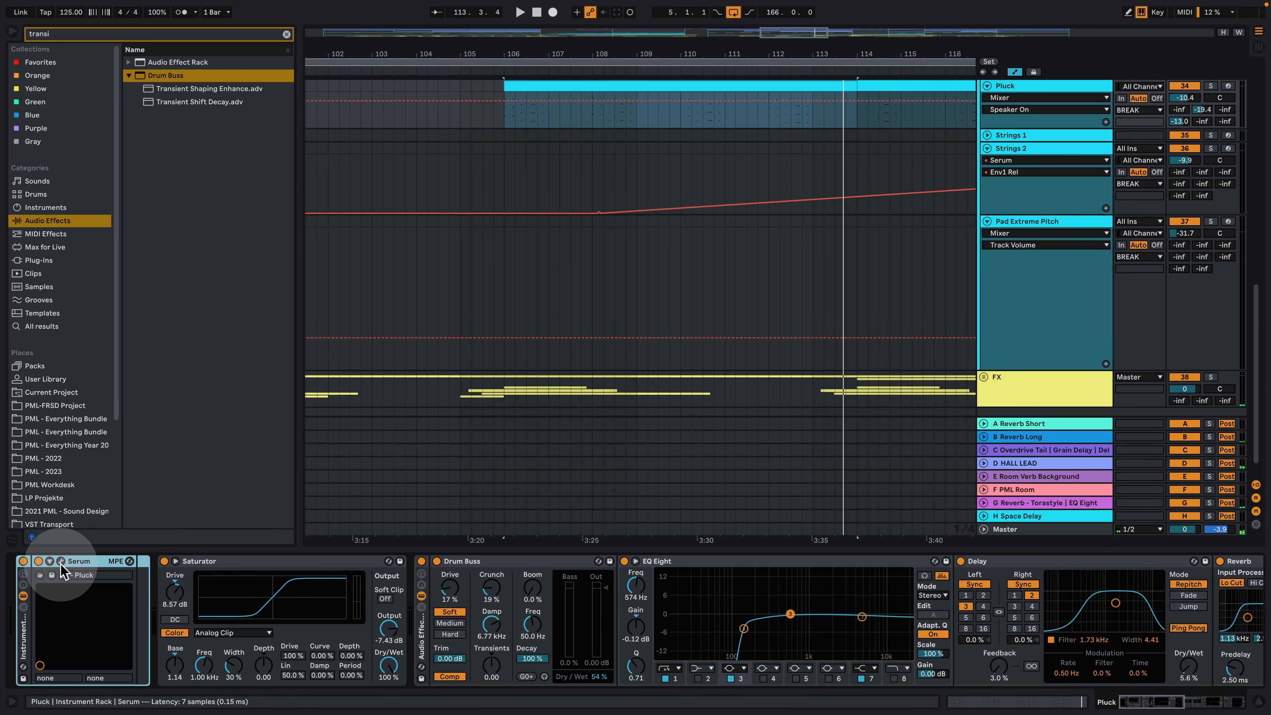
Step: Open the Pluck's Serum window and audition the sound with the Saturator bypassed and re-enabled
click(61, 562)
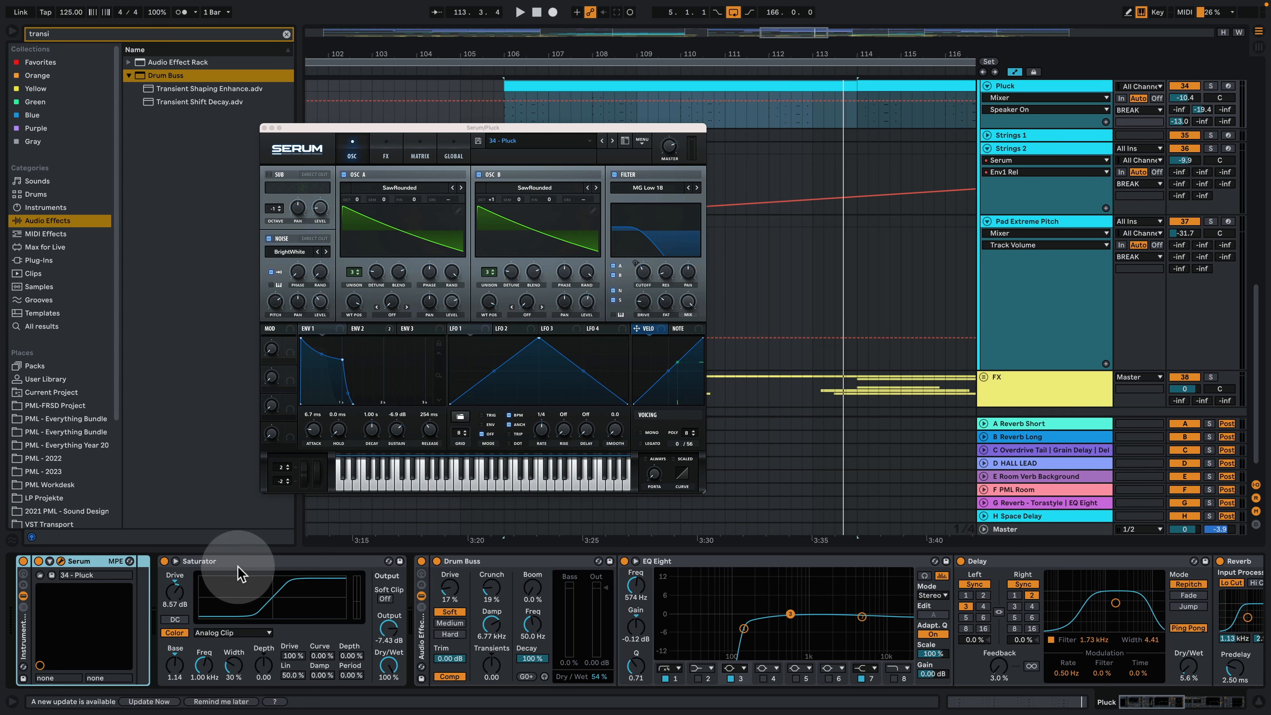
click(264, 564)
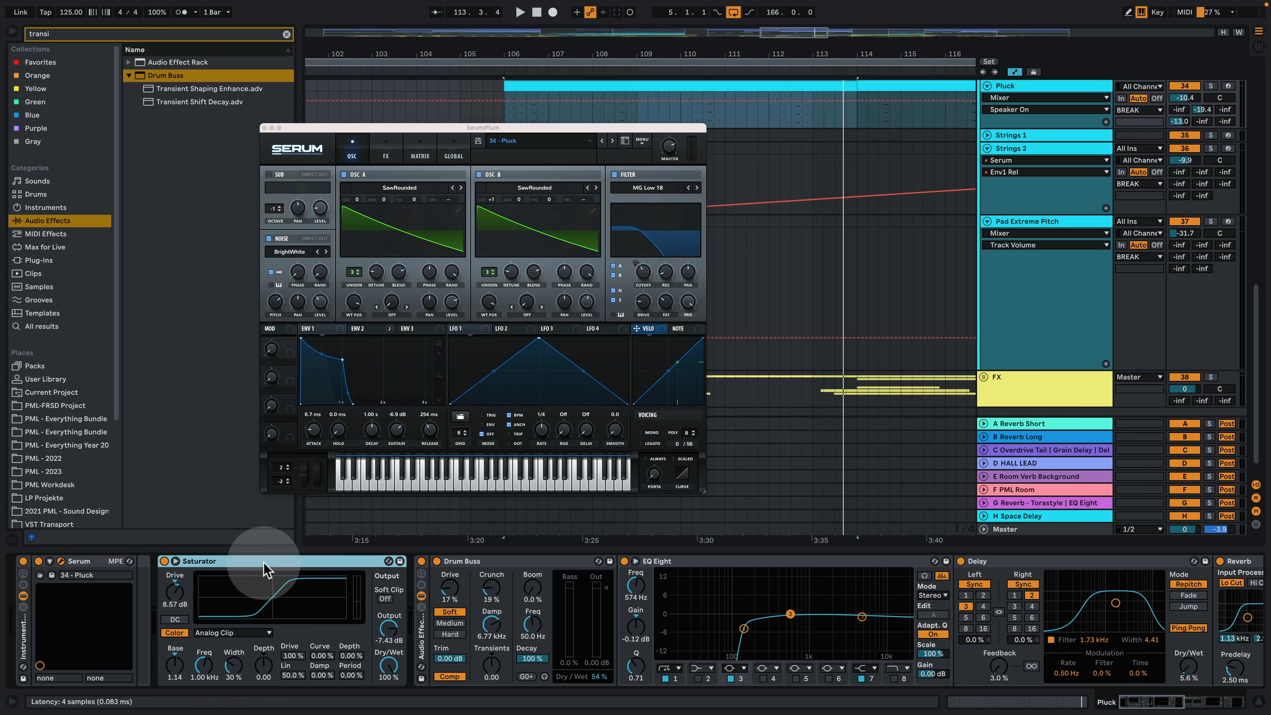
click(164, 562)
key(space)
click(164, 561)
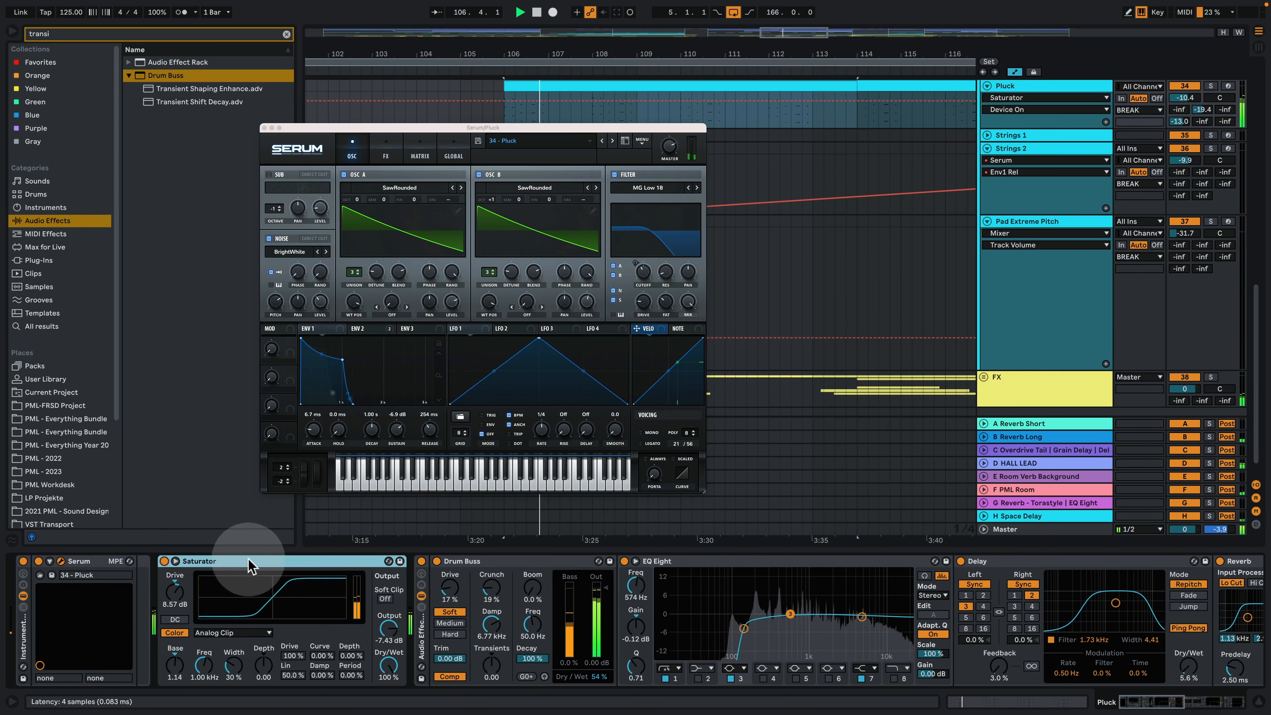
Step: Bypass the Pluck's Audio Effect Rack, solo the track and play it from bar 106
click(421, 561)
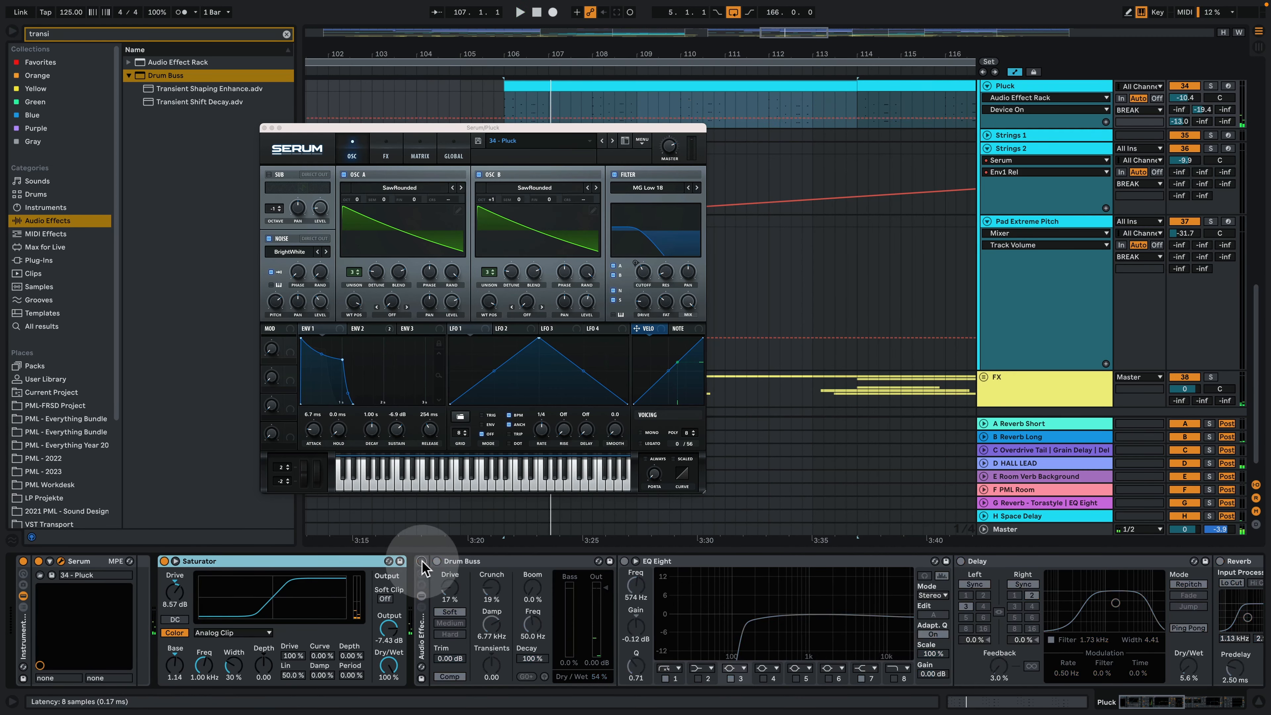
click(1210, 86)
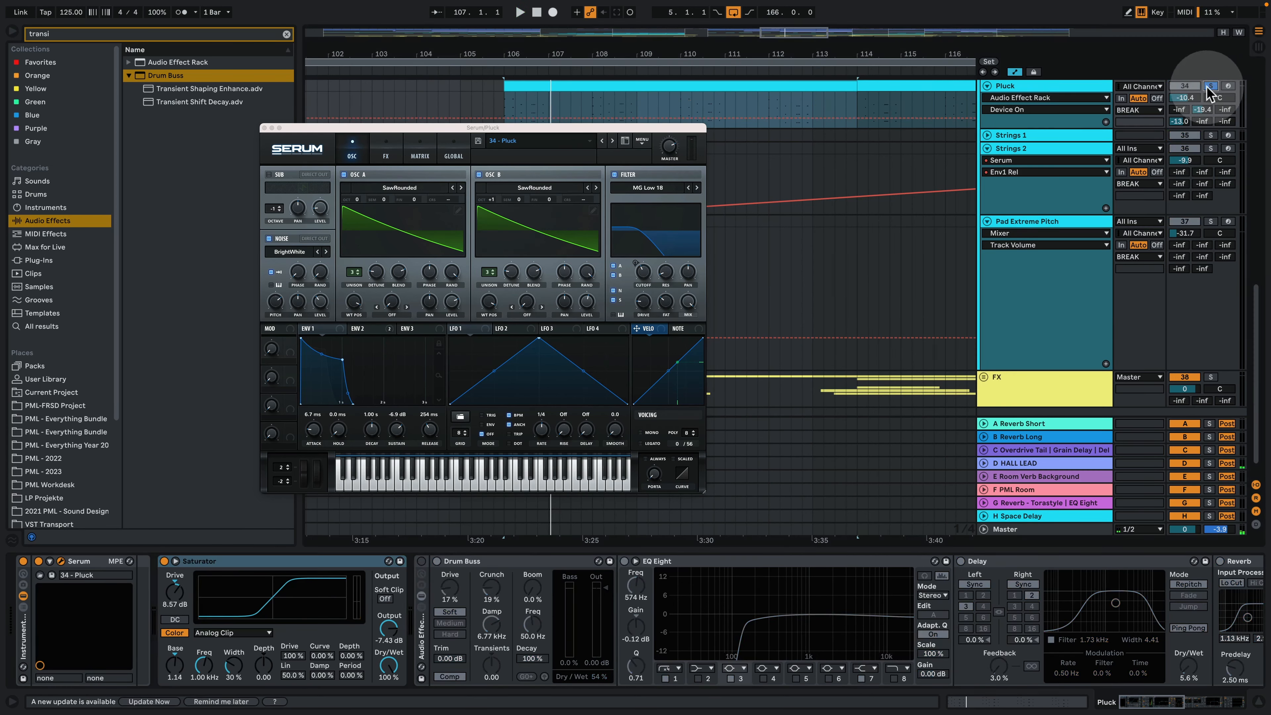
key(space)
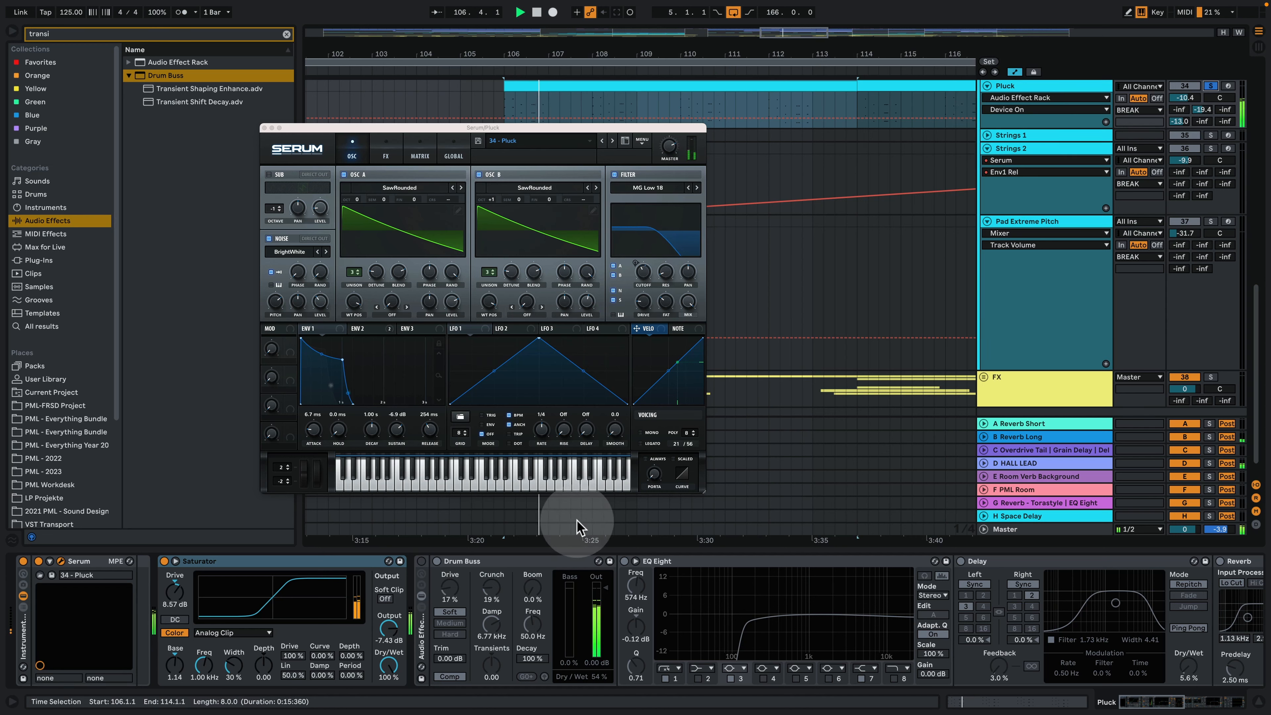
key(space)
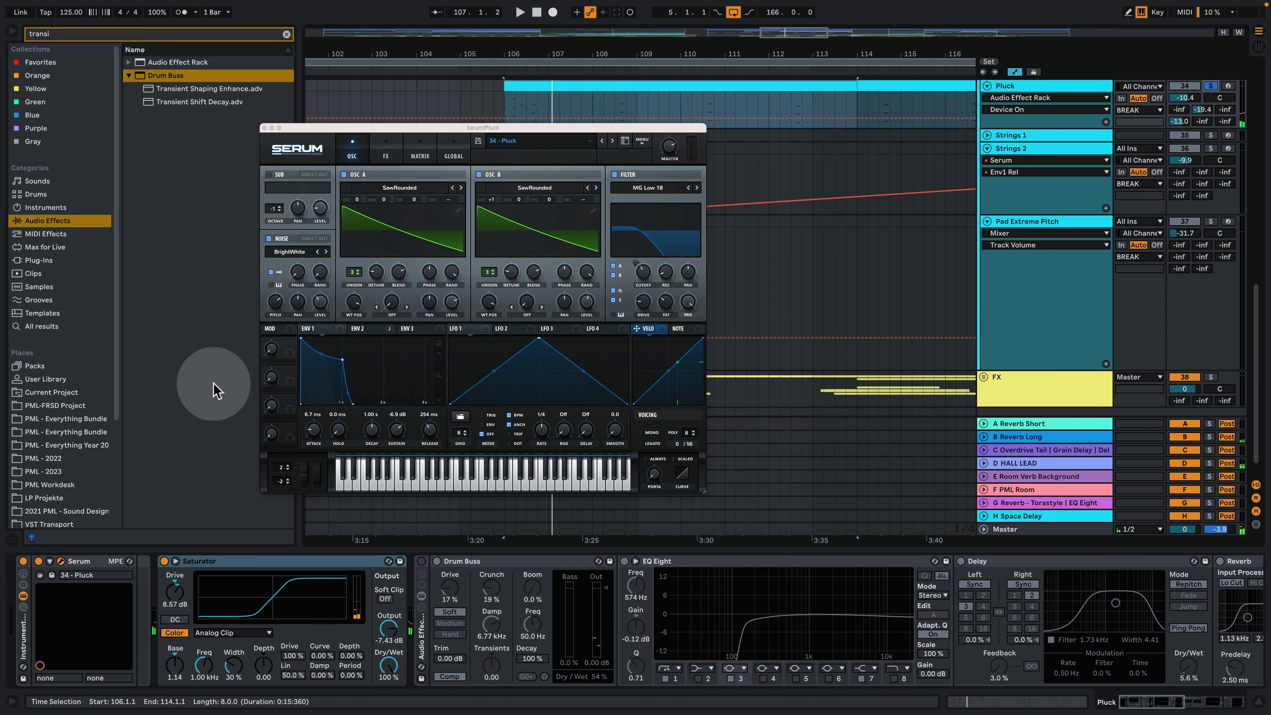
Step: Bypass the Saturator as well, make the Pluck track taller and play it again
click(164, 561)
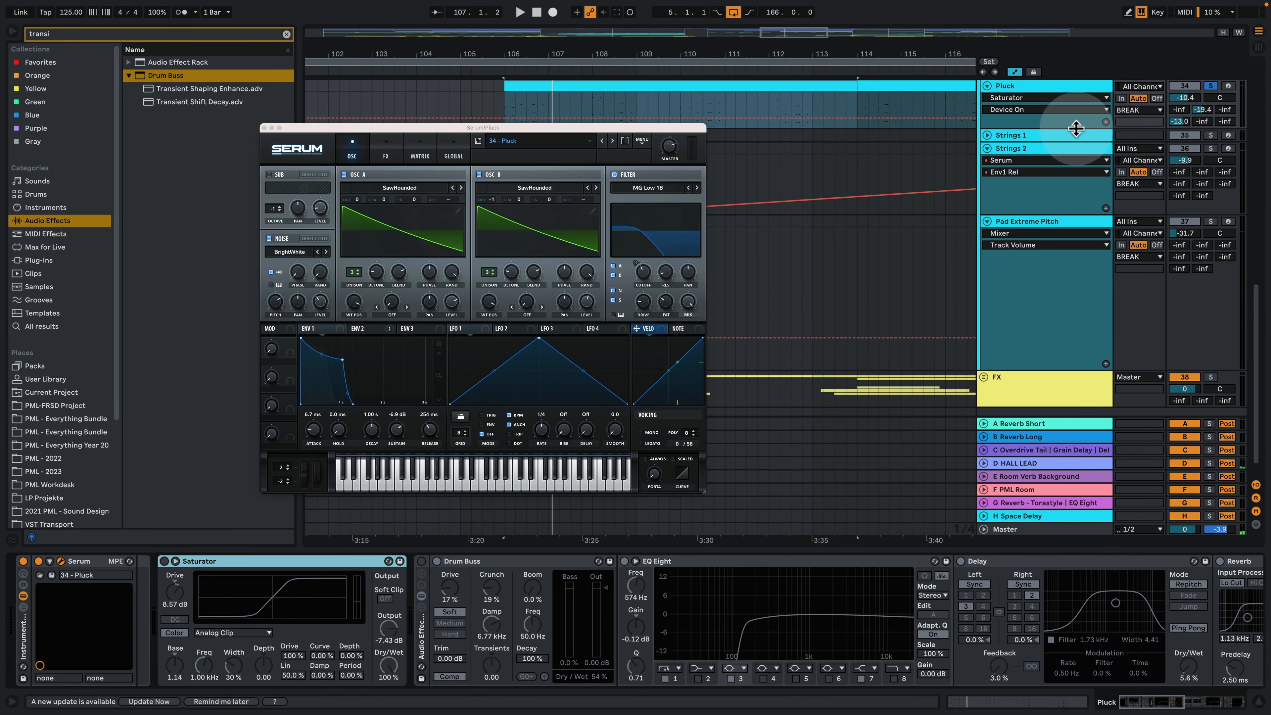
drag(1076, 128, 1076, 164)
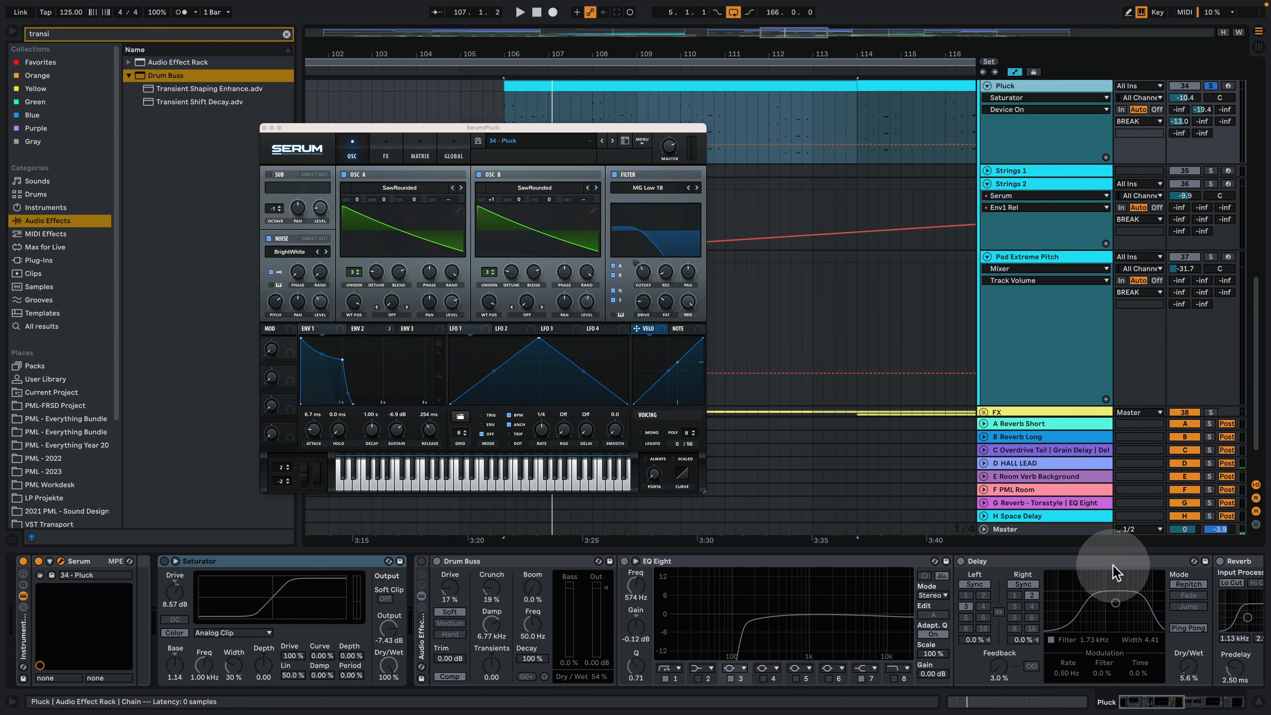
key(space)
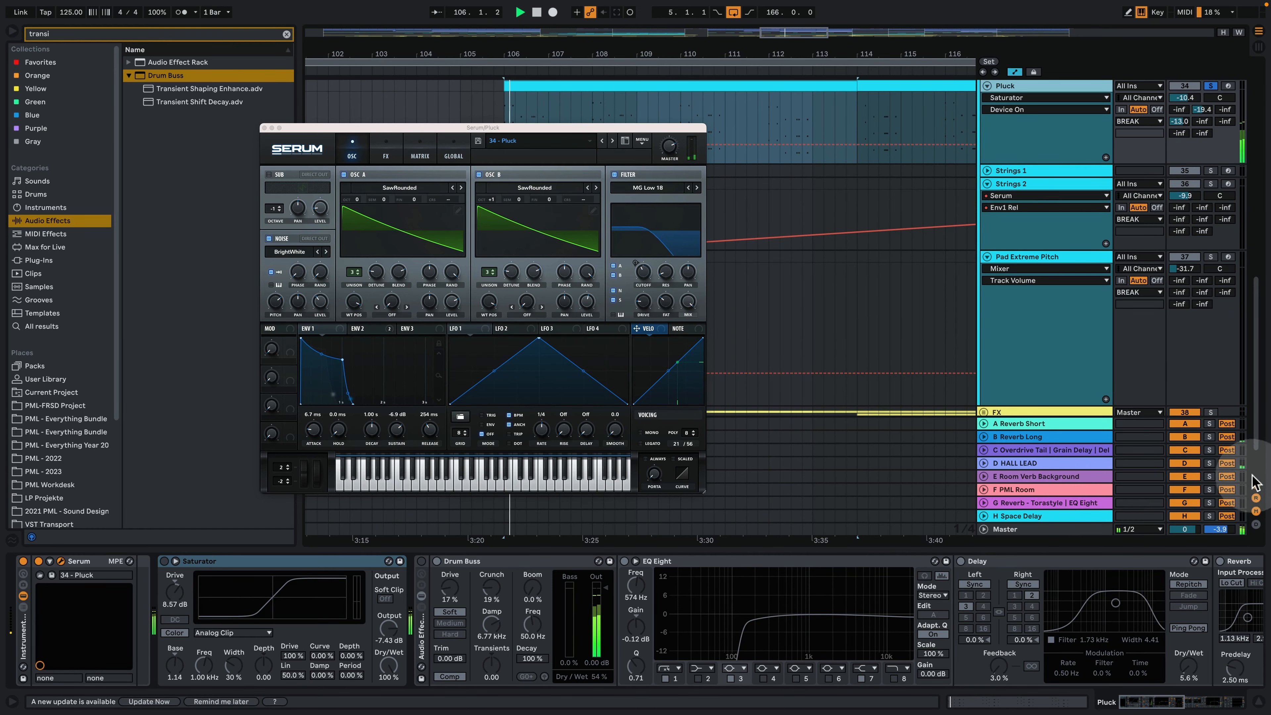
Step: Solo the D HALL LEAD and B Reverb Long returns in turn and examine their effect chains during playback
click(1210, 464)
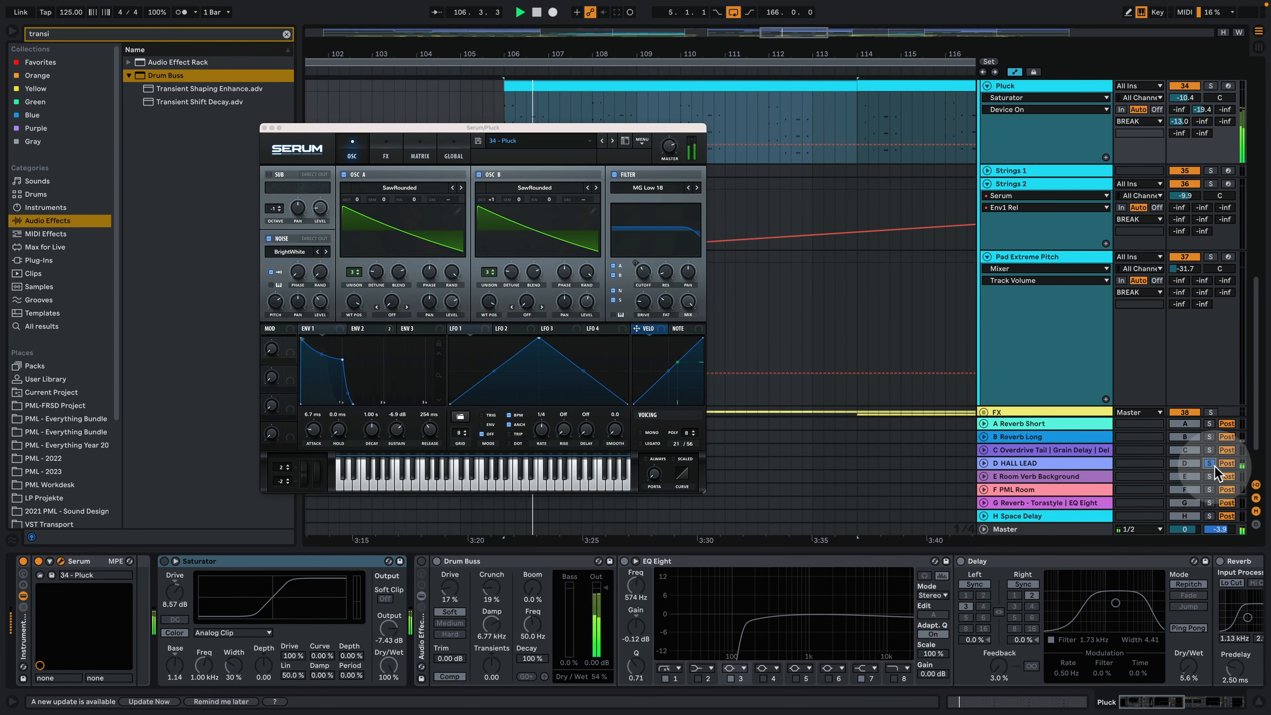
click(1020, 463)
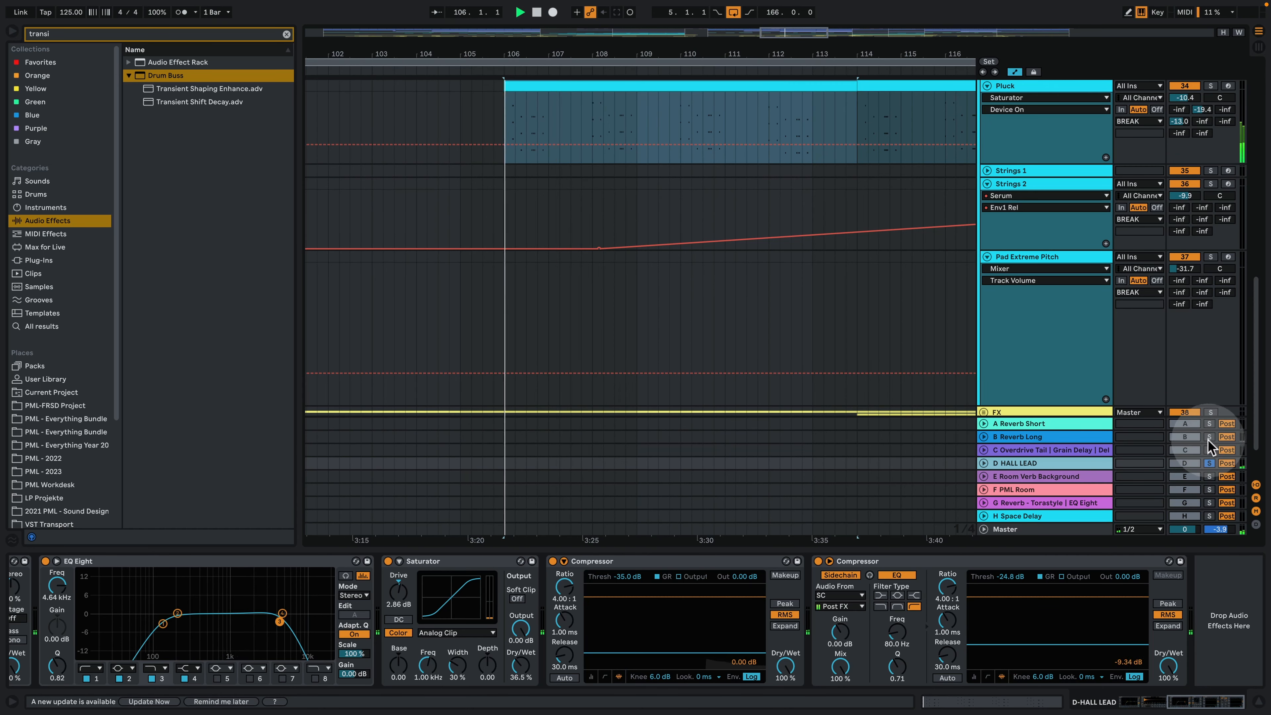
click(1208, 437)
click(1040, 438)
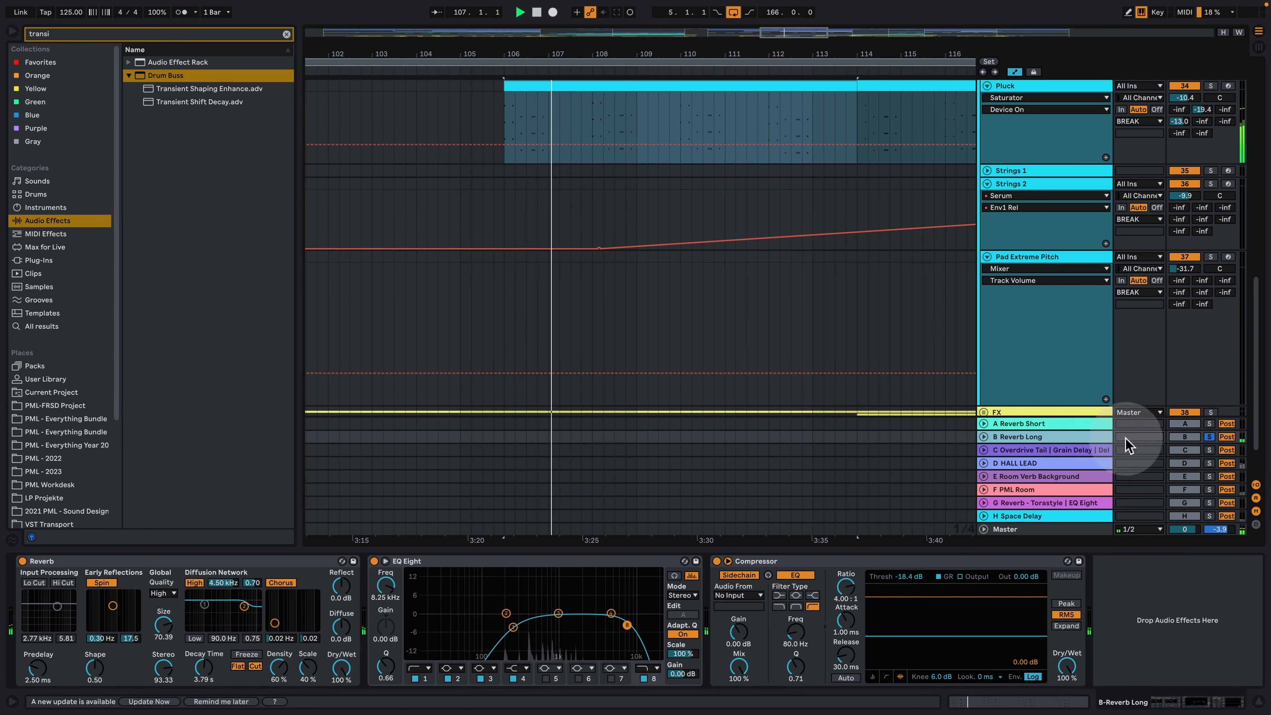
click(1206, 436)
Step: Solo the Pluck again and compare chorus mix settings up to 84% on Serum's FX page during playback
click(520, 88)
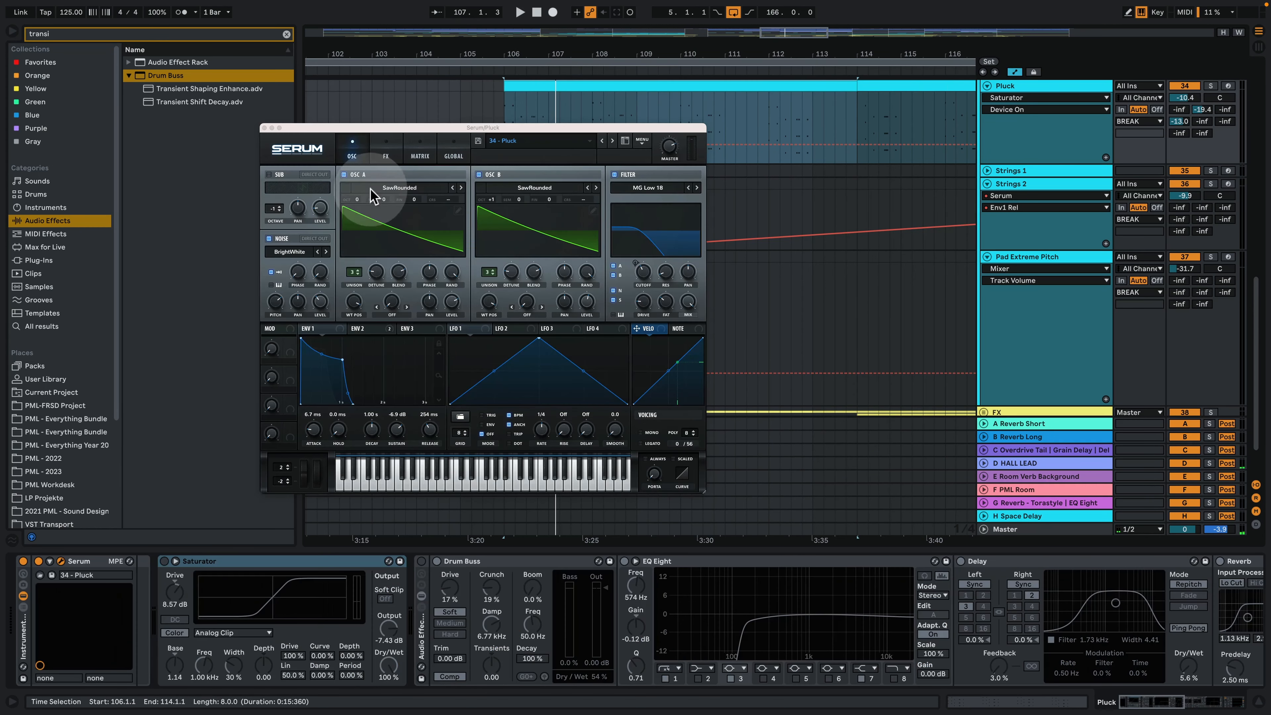
click(386, 153)
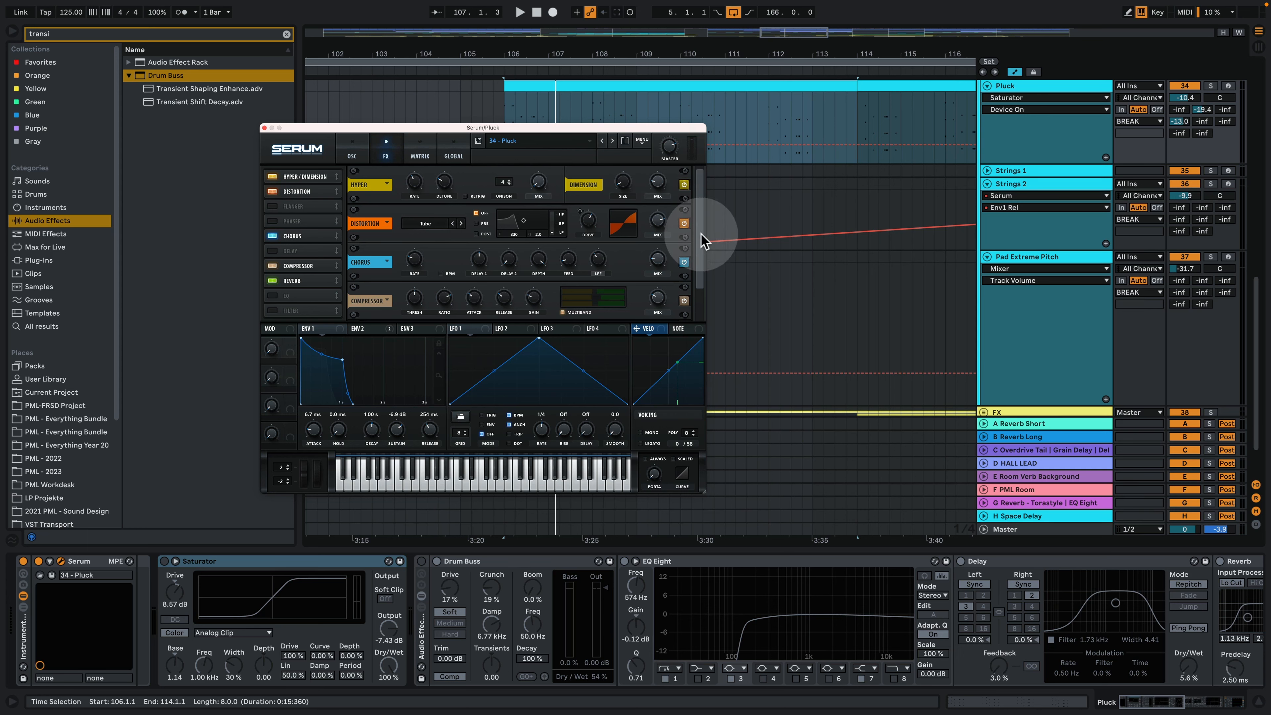
drag(700, 239, 657, 162)
key(space)
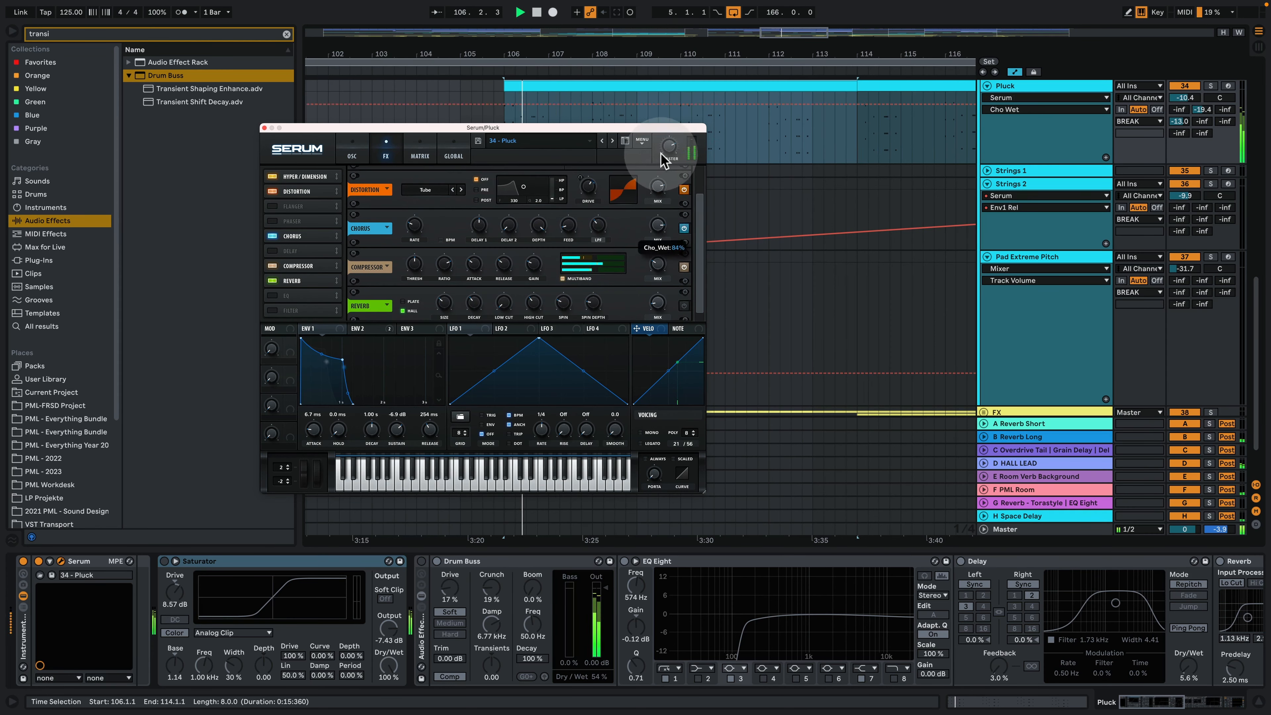
click(1211, 85)
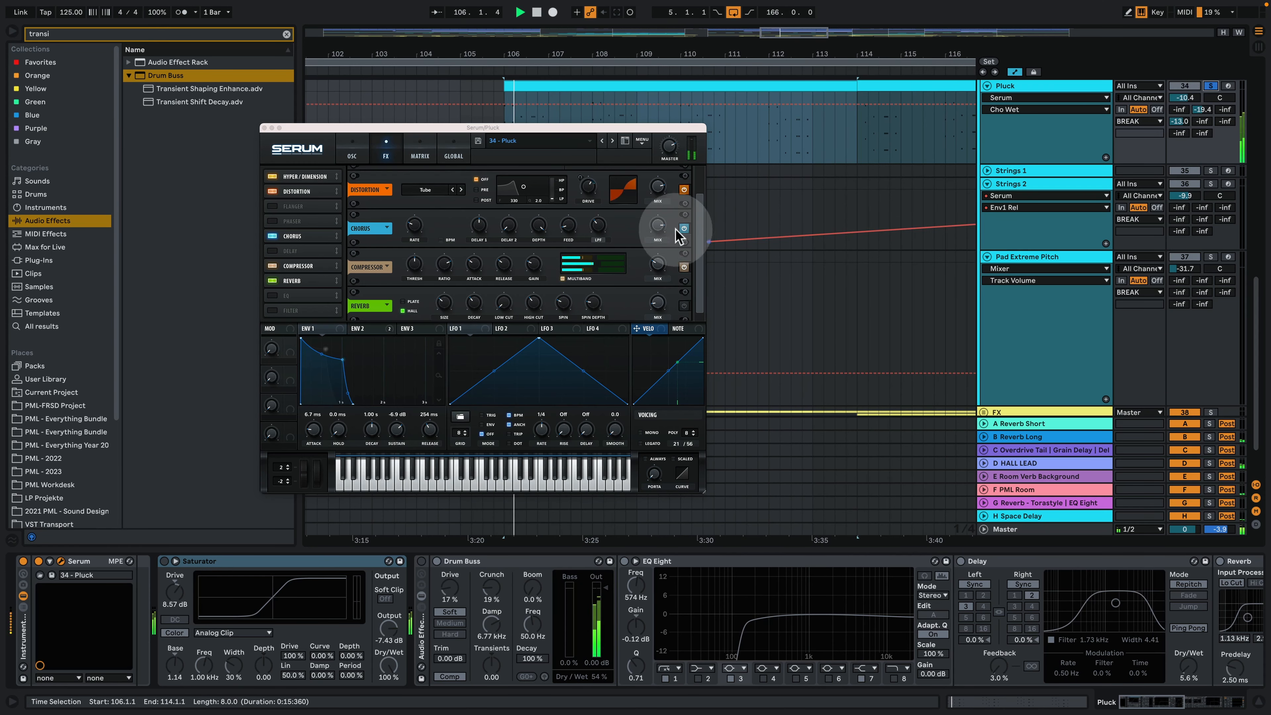
drag(662, 232, 673, 318)
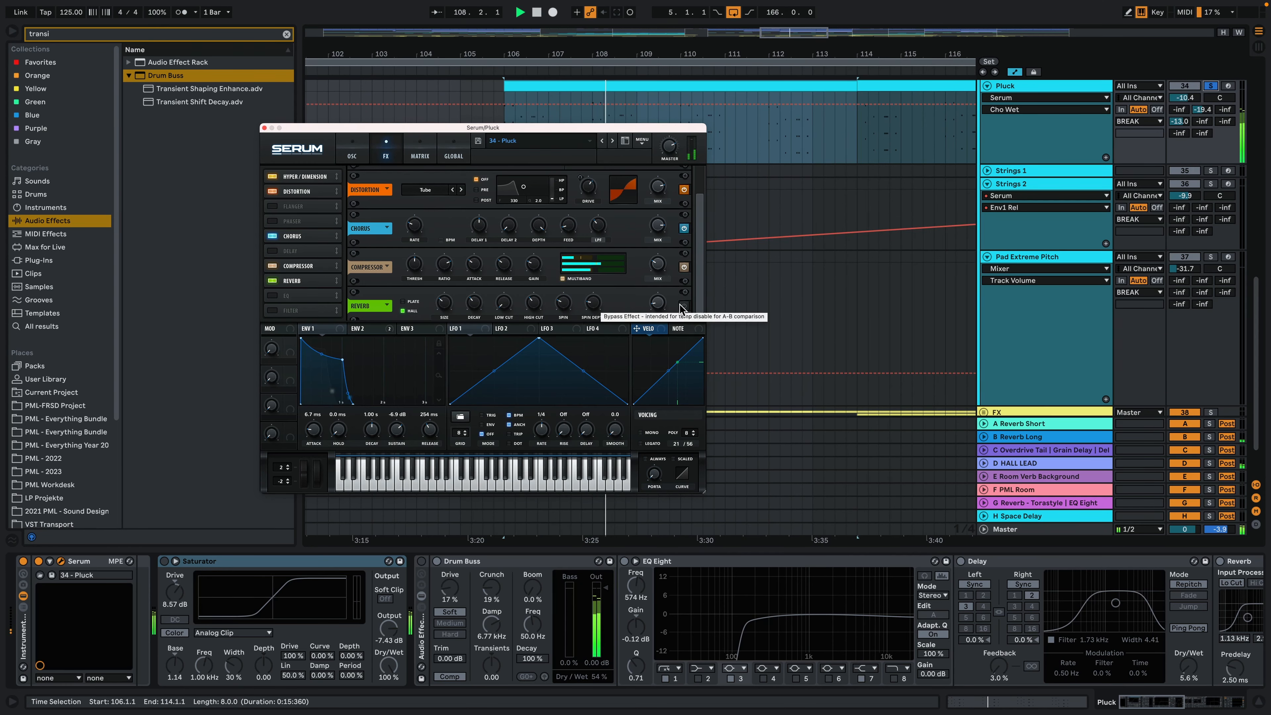
Step: Compare the Pluck with Serum's multiband compressor bypassed and engaged while playing from bar 106
scroll(702, 274, down, 1)
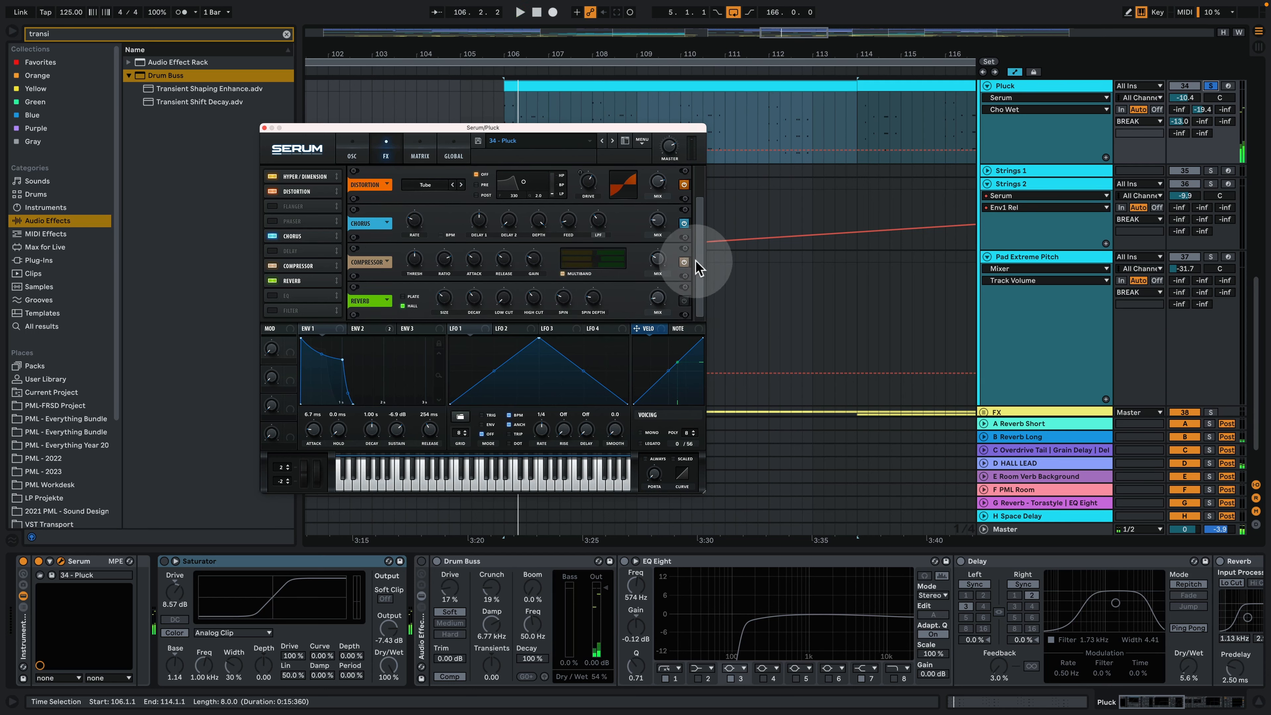
click(684, 261)
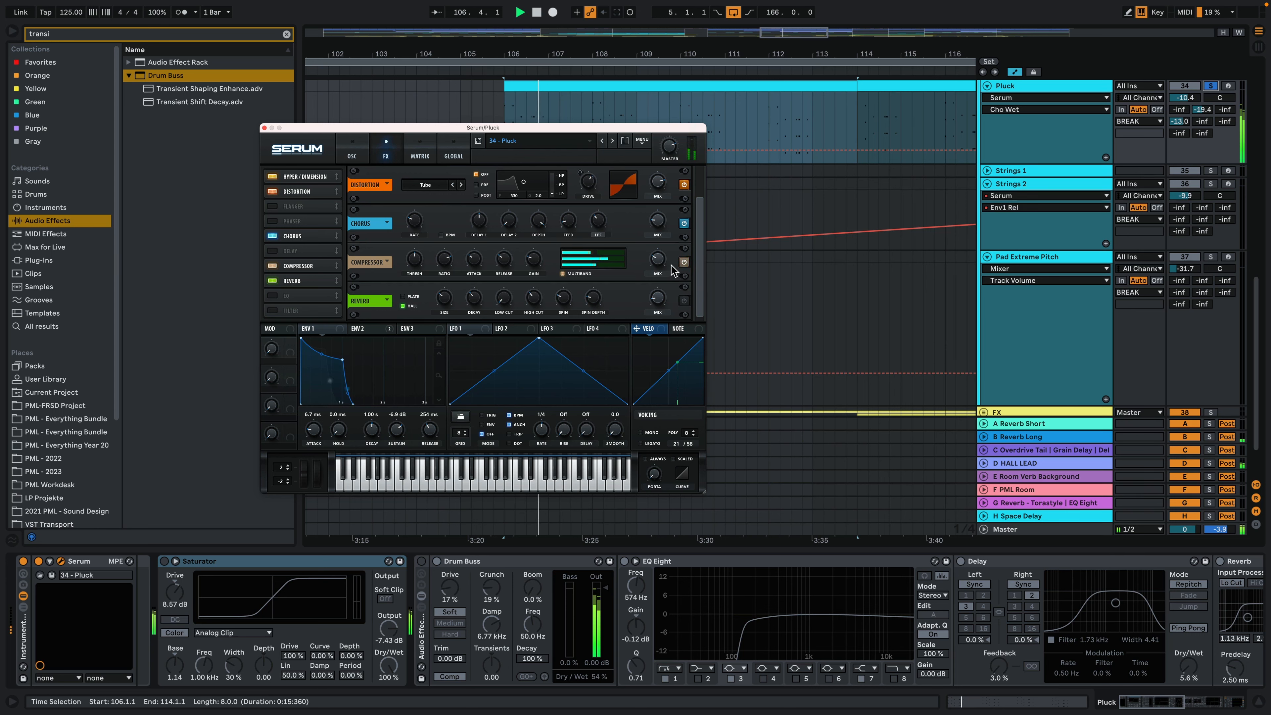
click(671, 264)
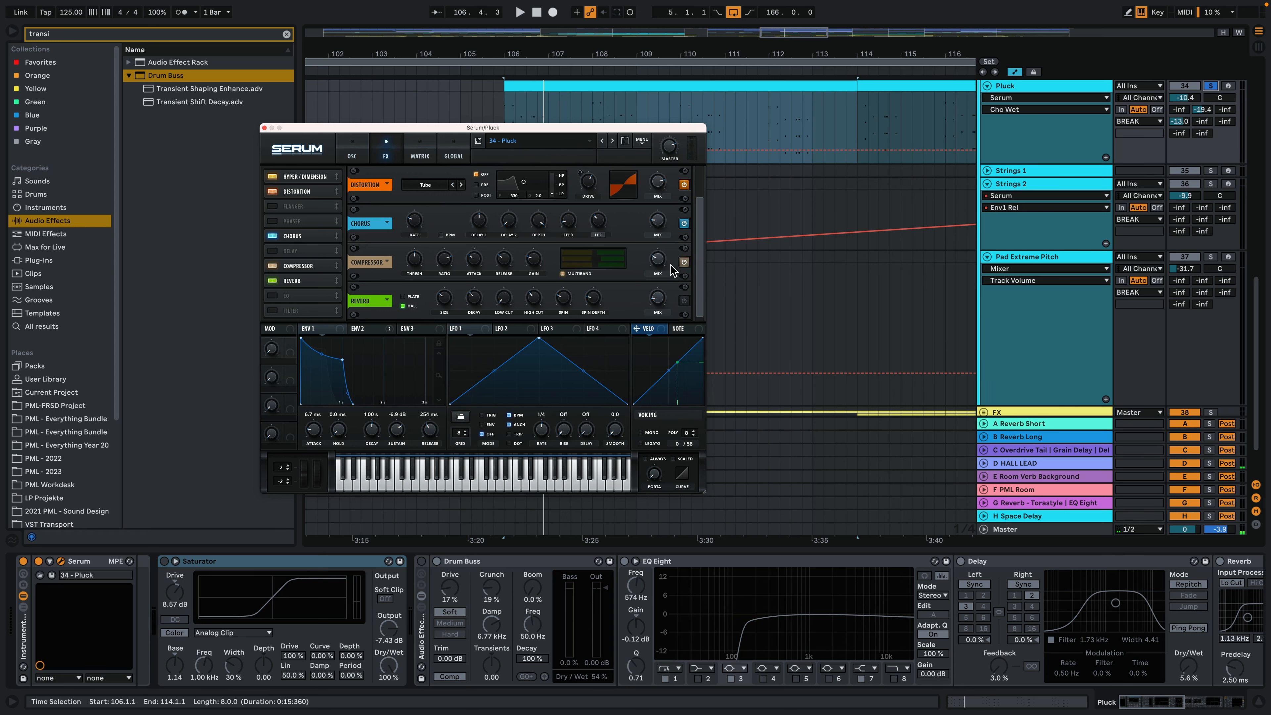
key(space)
click(684, 264)
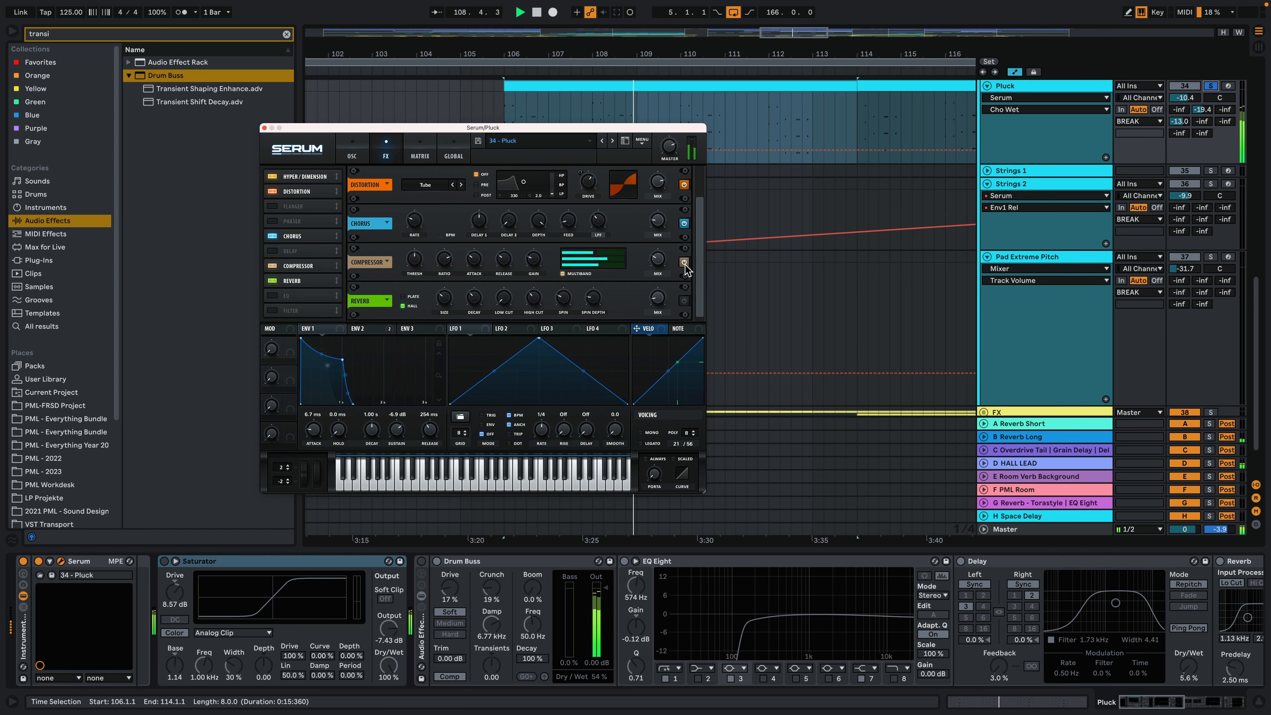
key(space)
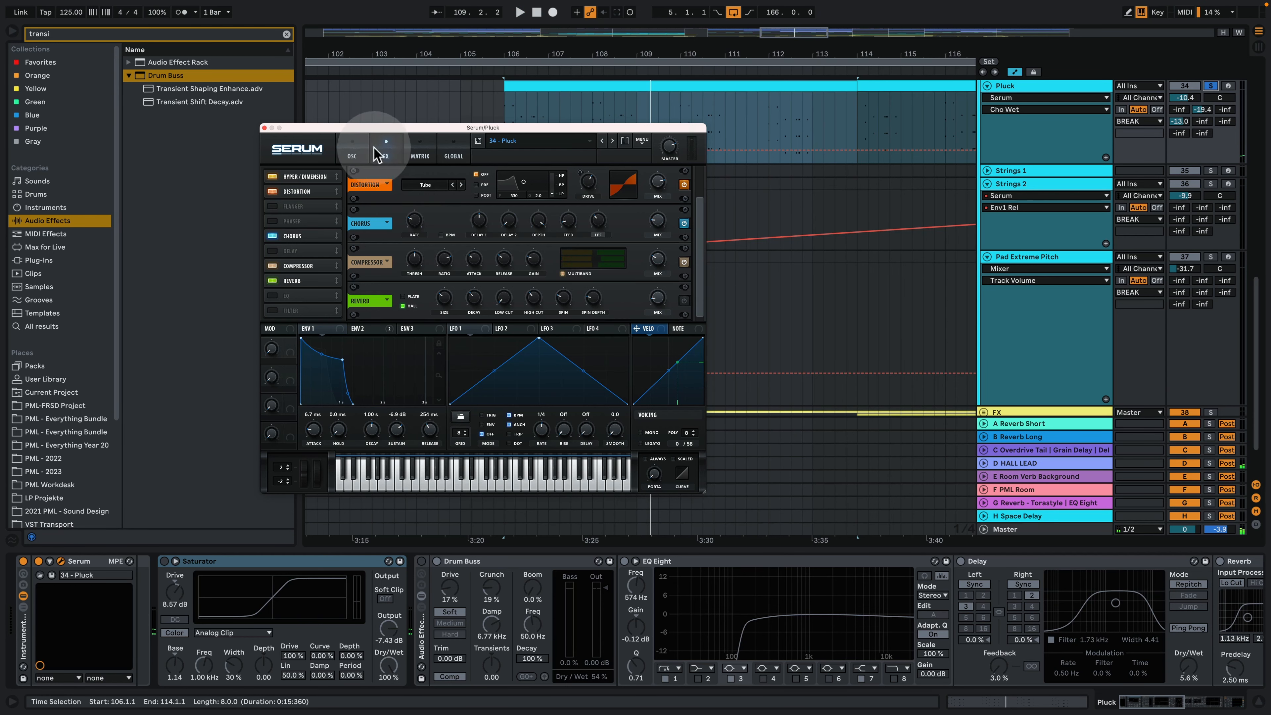
Step: Examine the MG Low 18 filter and its cutoff envelope on Serum's oscillator page and audition the Pluck
click(356, 147)
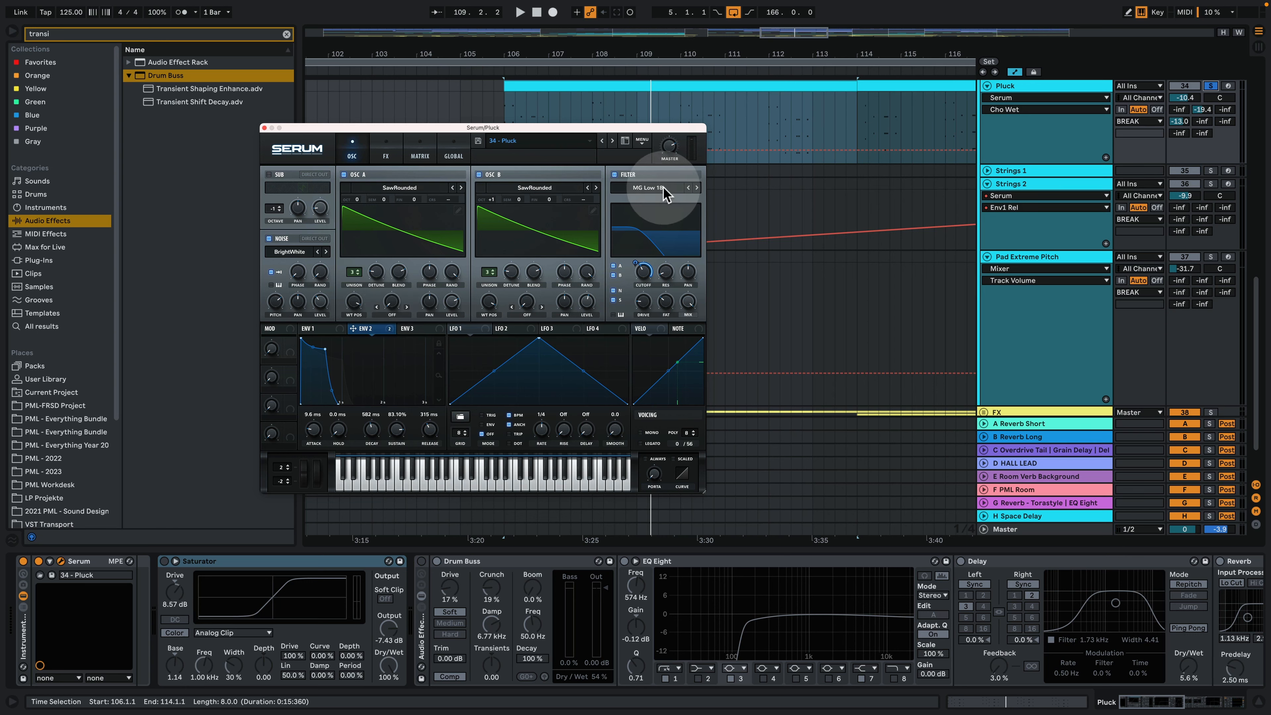
mouse_move(665, 201)
click(726, 223)
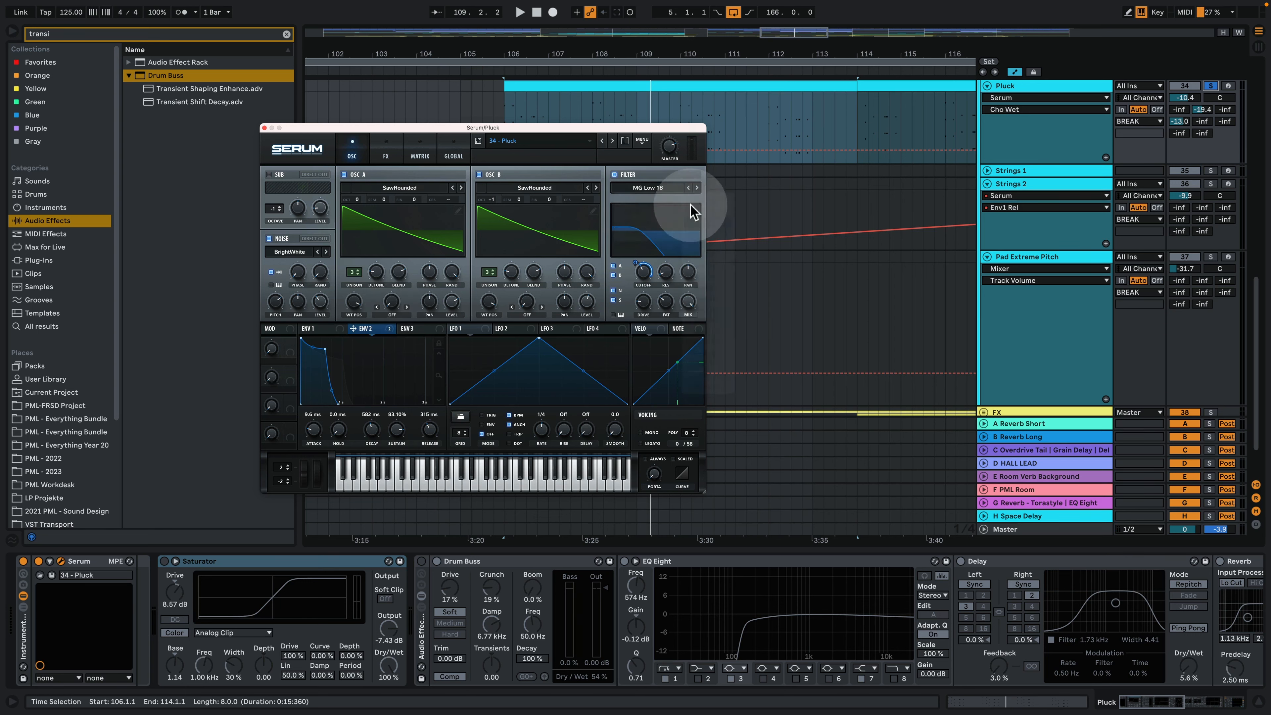
key(space)
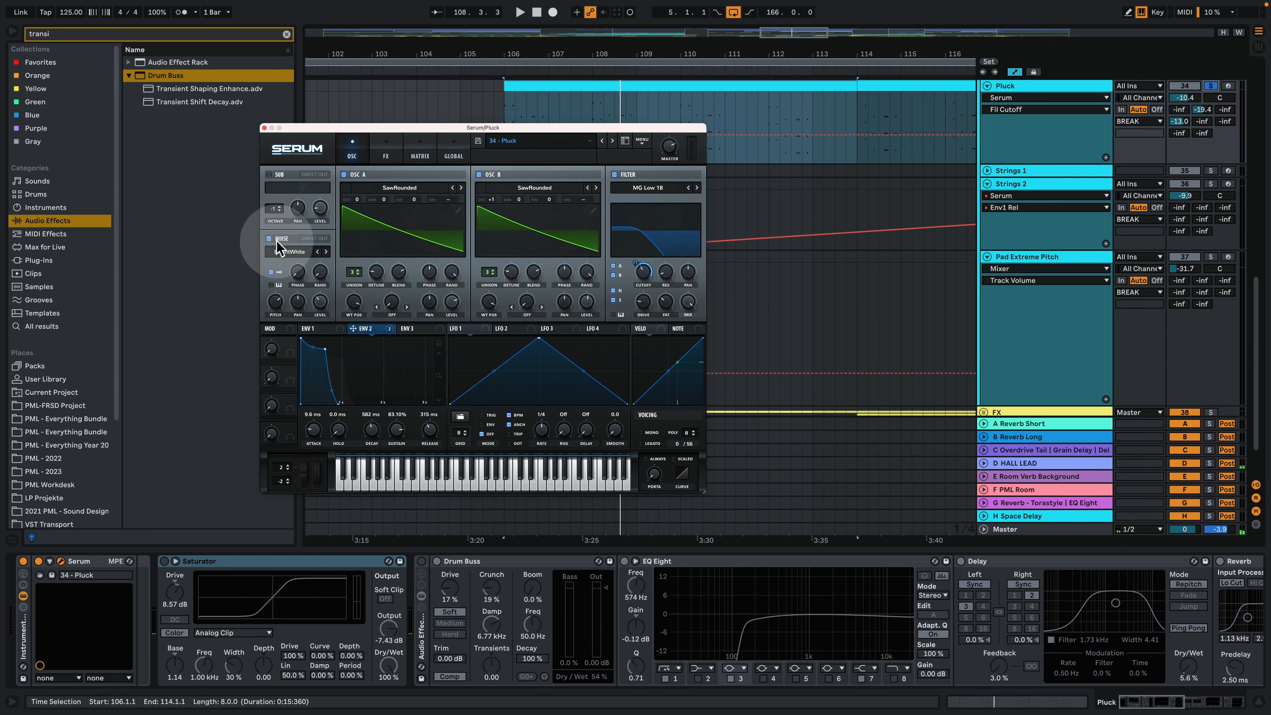
Step: Check the noise sample categories for Serum's BrightWhite noise, audition the Pluck and close the Serum window
click(279, 254)
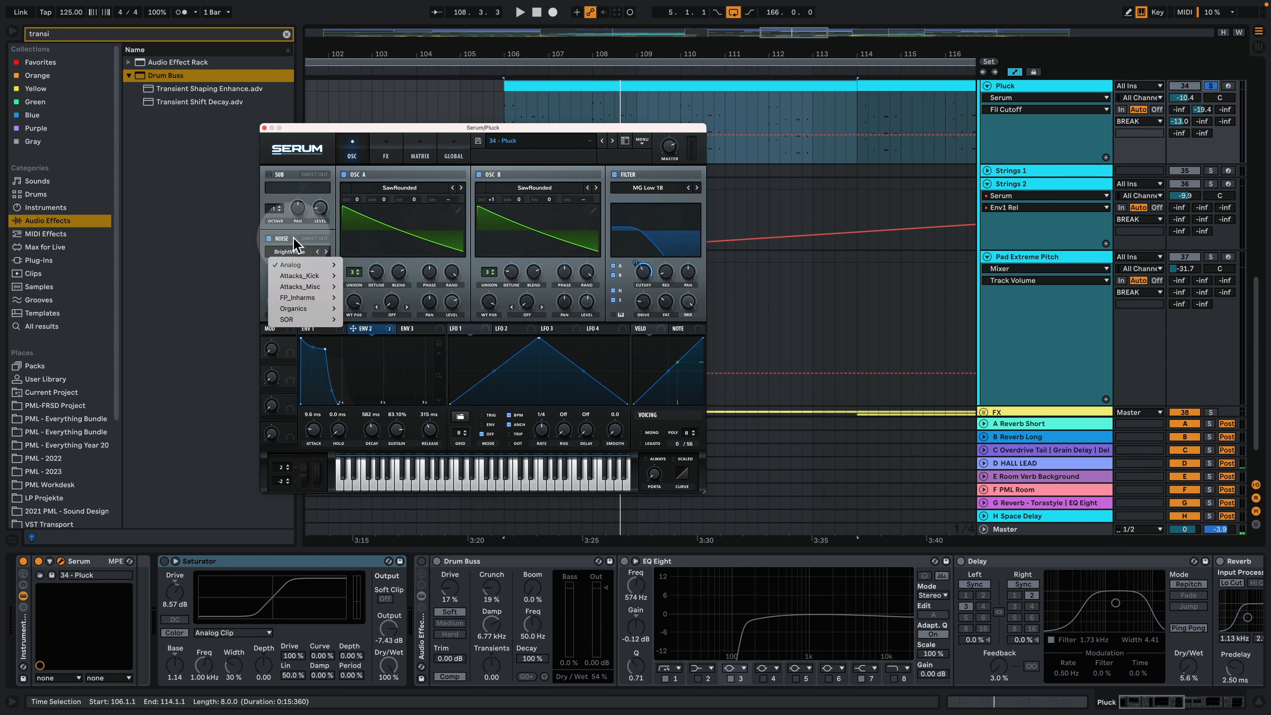
click(283, 230)
key(space)
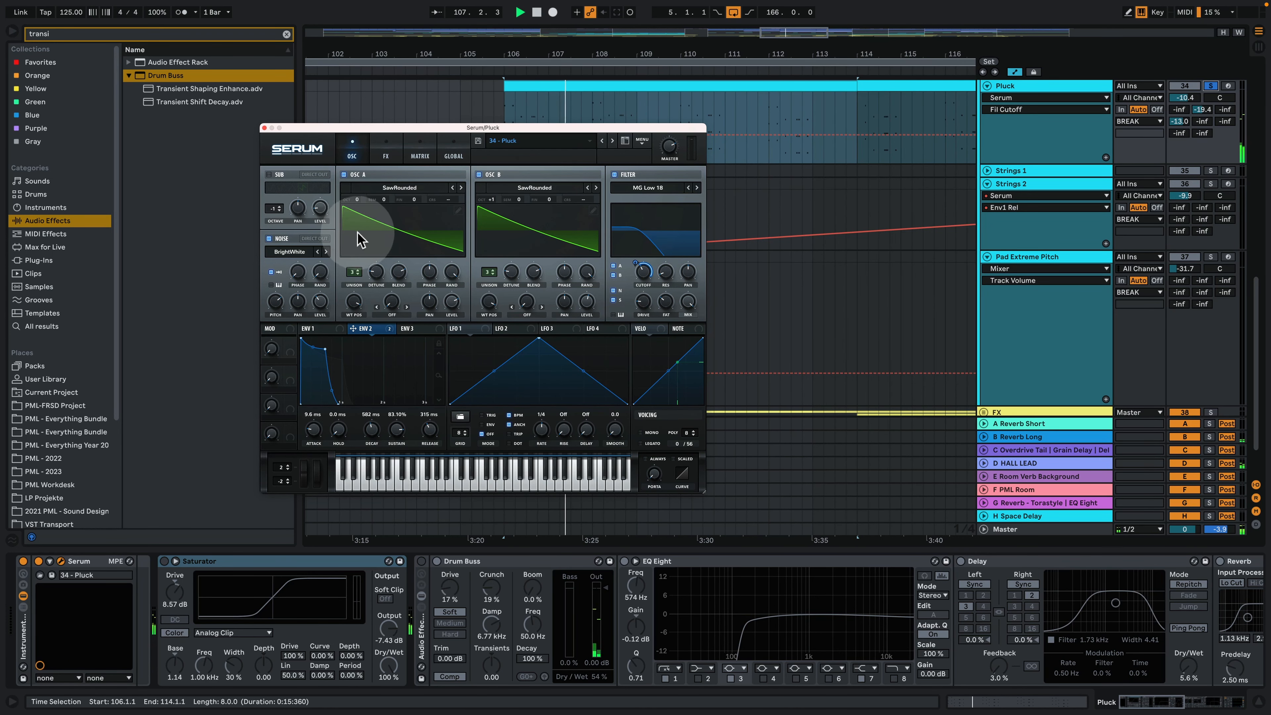
click(266, 128)
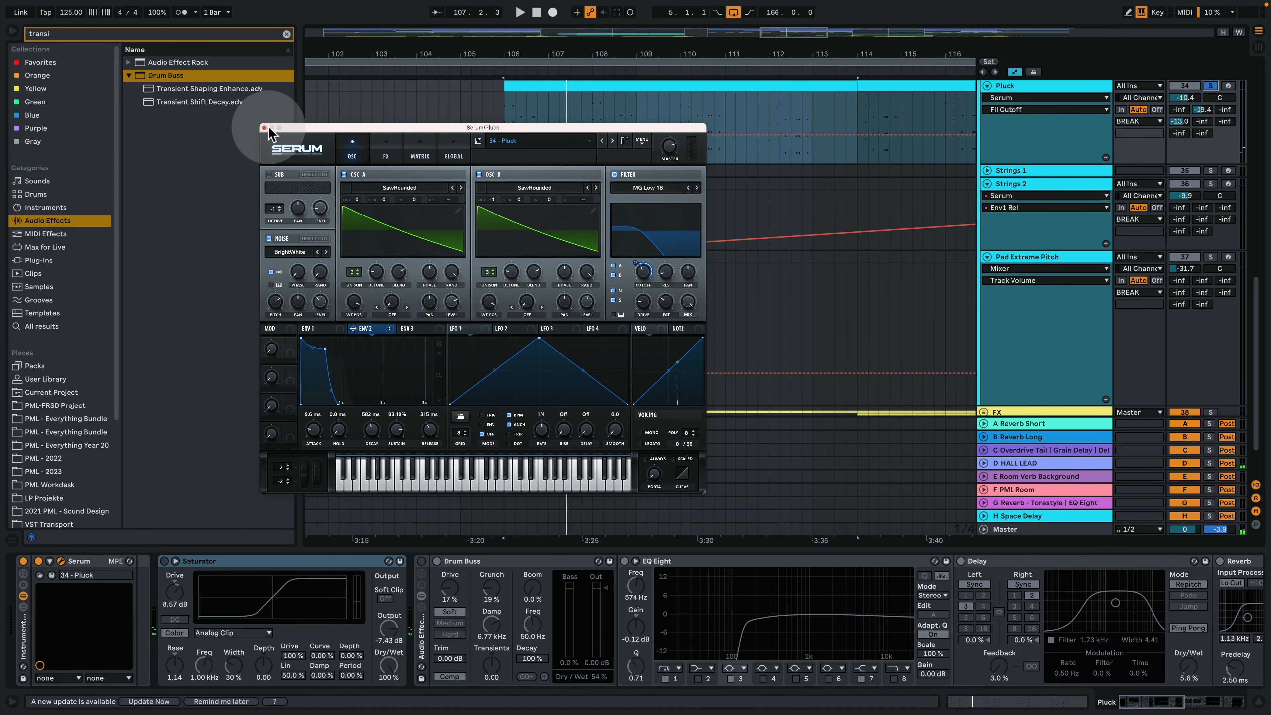
Step: Re-enable the Saturator and the Audio Effect Rack on the Pluck track while playing from bar 106
click(163, 560)
key(space)
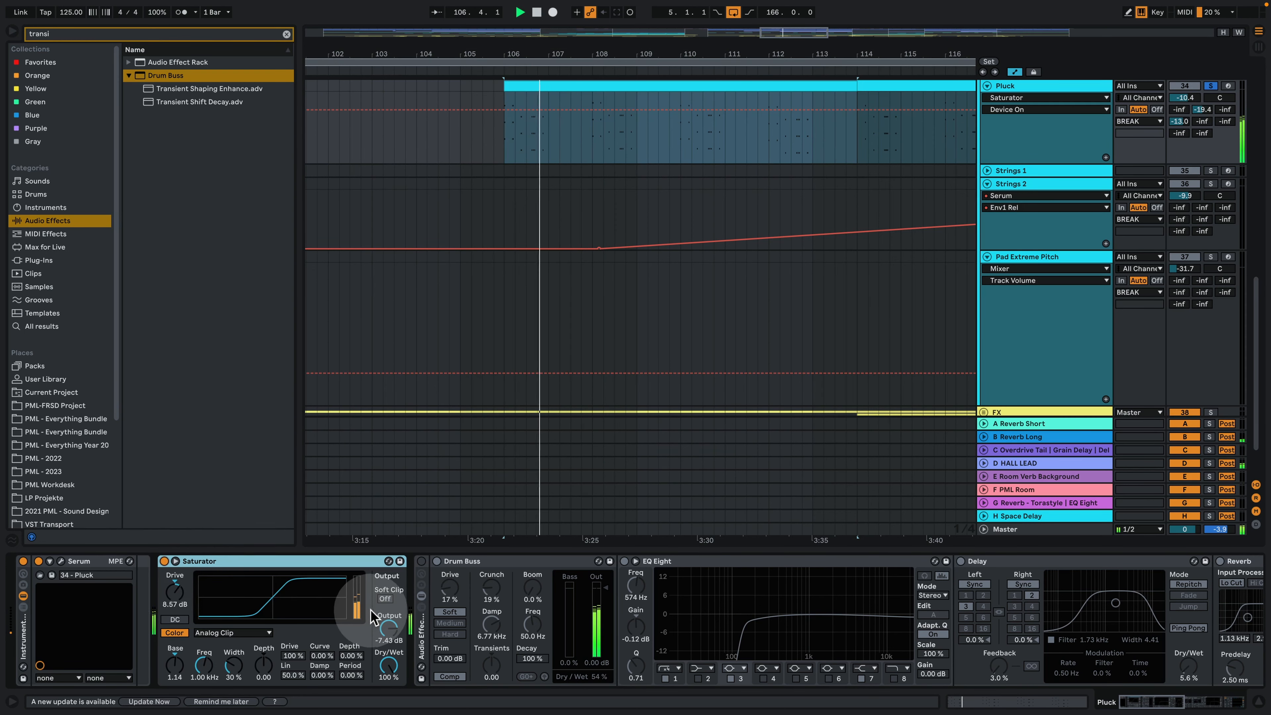
click(421, 562)
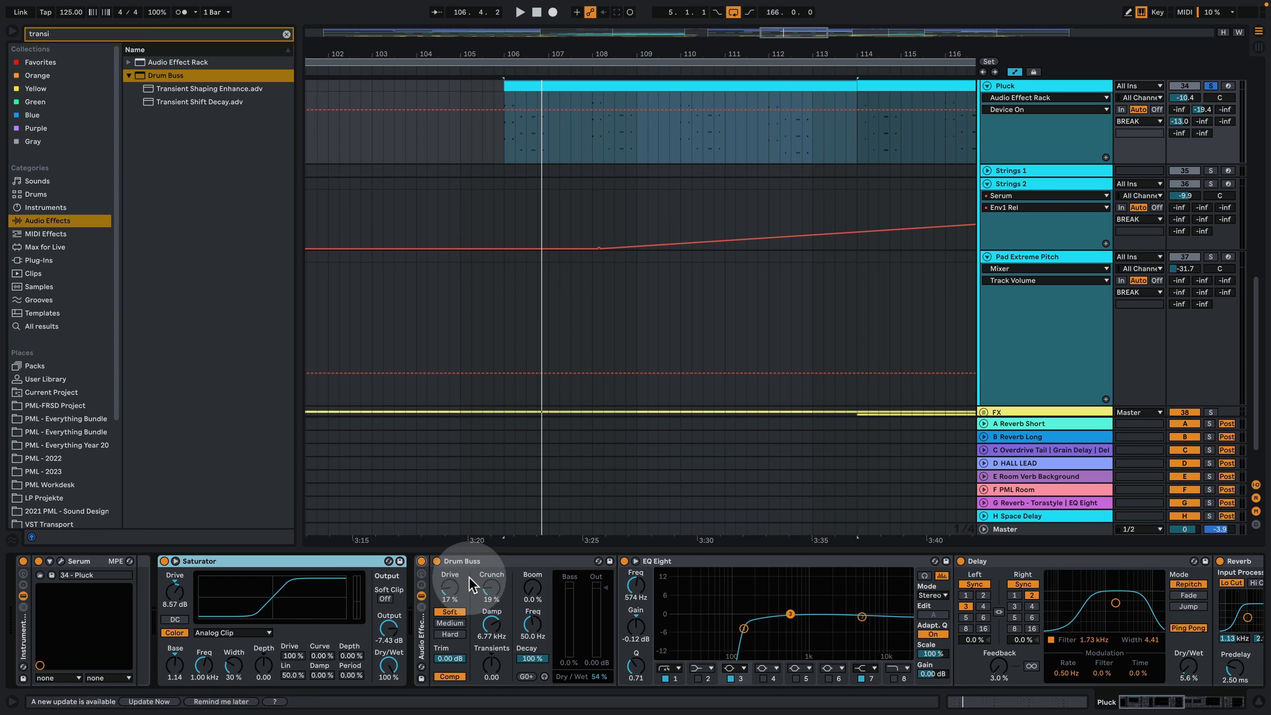
Step: Compare the Pluck with the Drum Buss bypassed and re-enabled, playing from bar 106 each time
click(437, 561)
key(space)
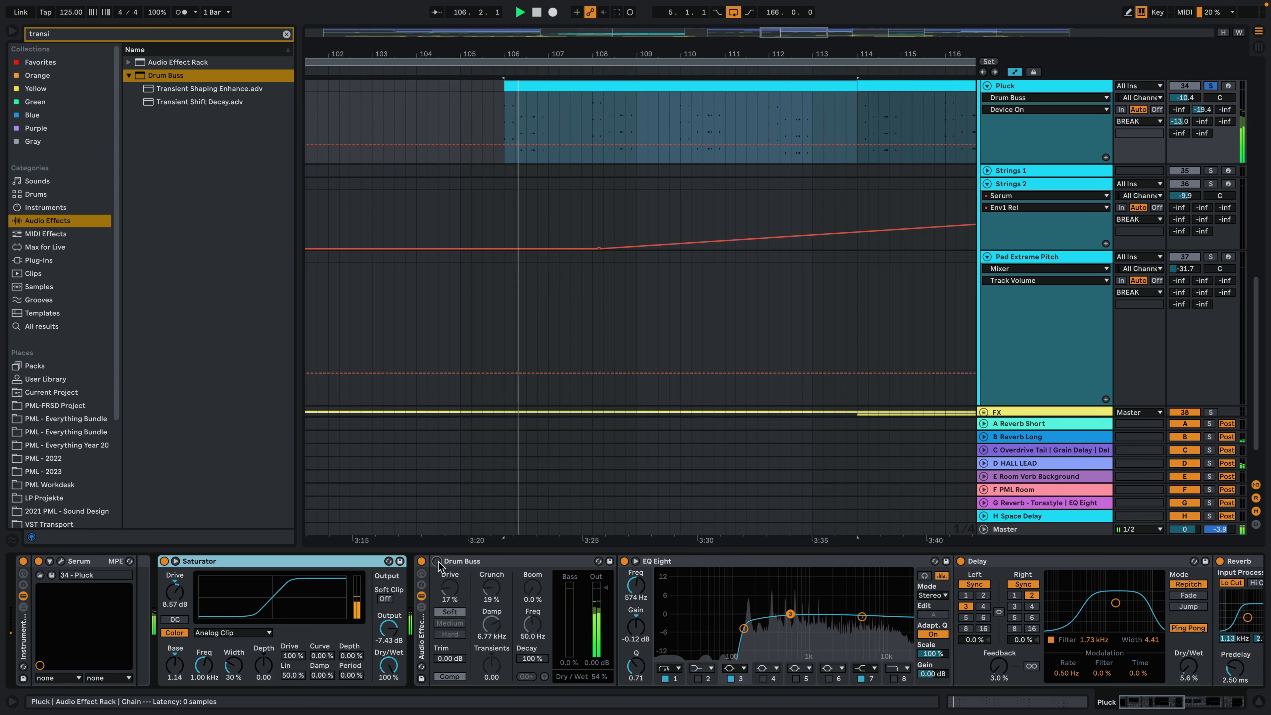
click(437, 560)
key(space)
key(space)
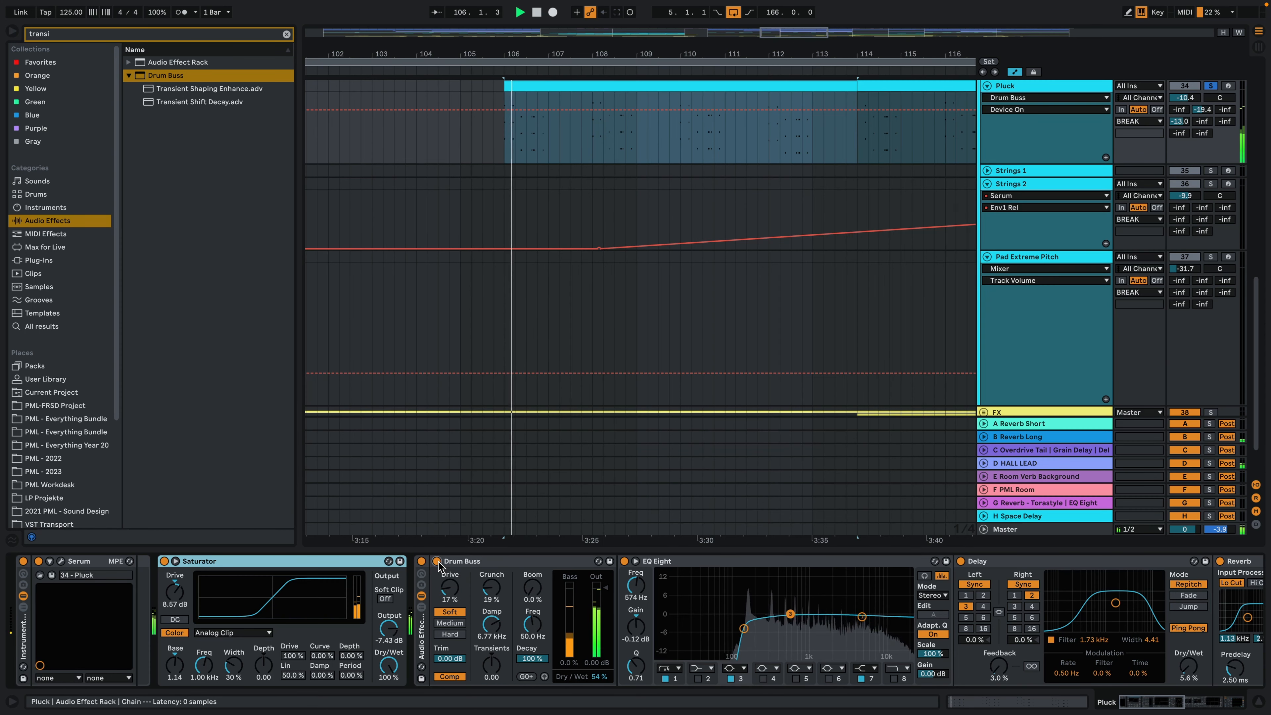
Step: Recheck the Drum Buss's effect on the soloed Pluck by switching it off and on again during playback
click(436, 560)
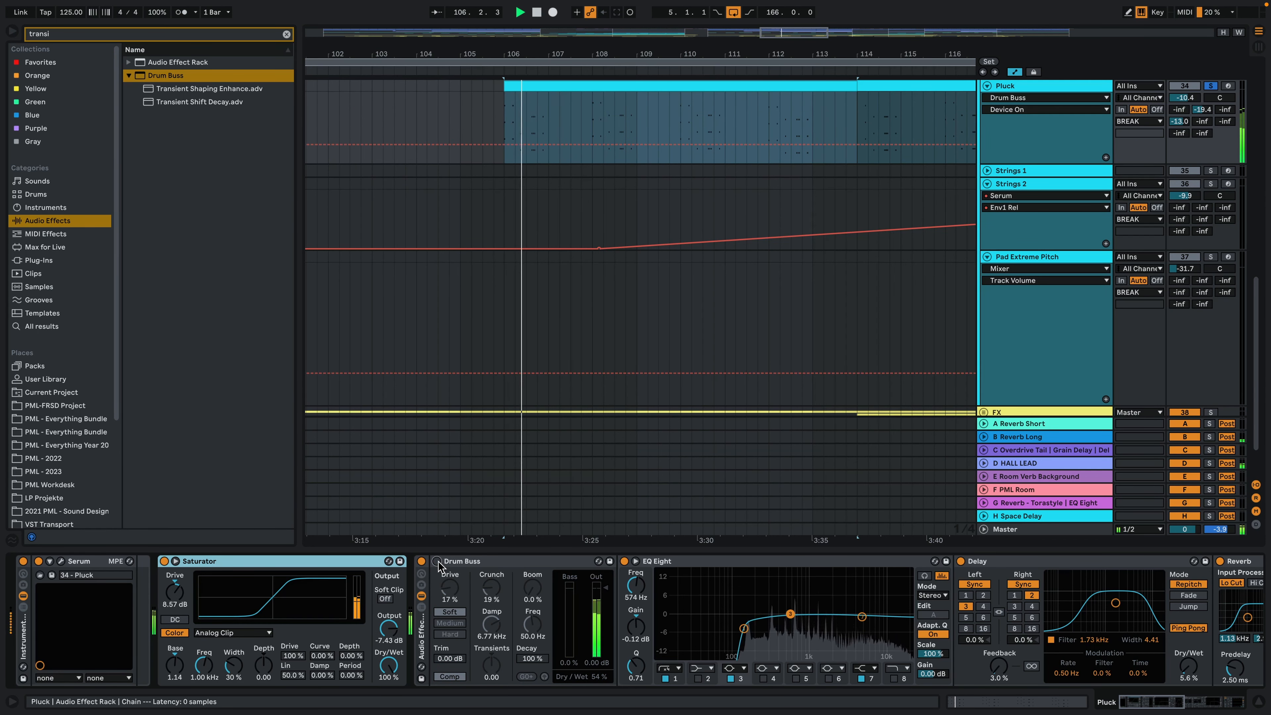
click(437, 562)
key(space)
key(space)
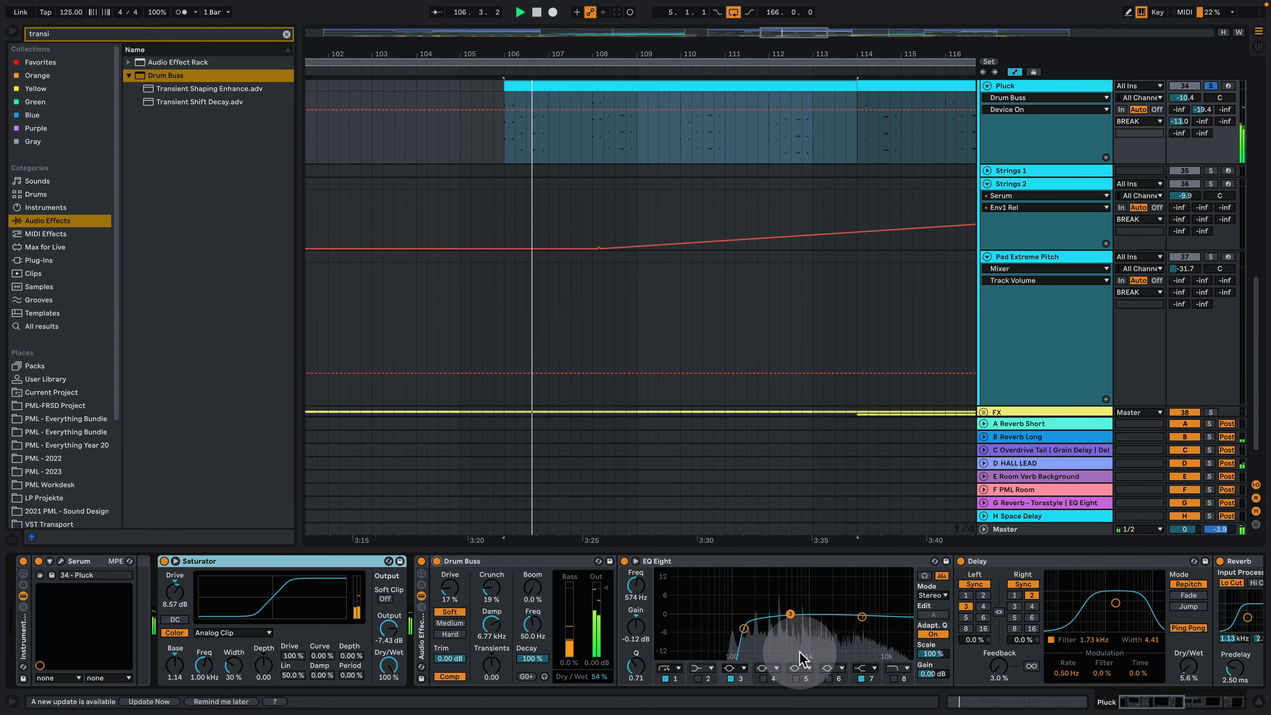
key(space)
Step: Examine the EQ Eight, Delay and Reverb that follow the Drum Buss and audition the Pluck
drag(1146, 702, 1156, 702)
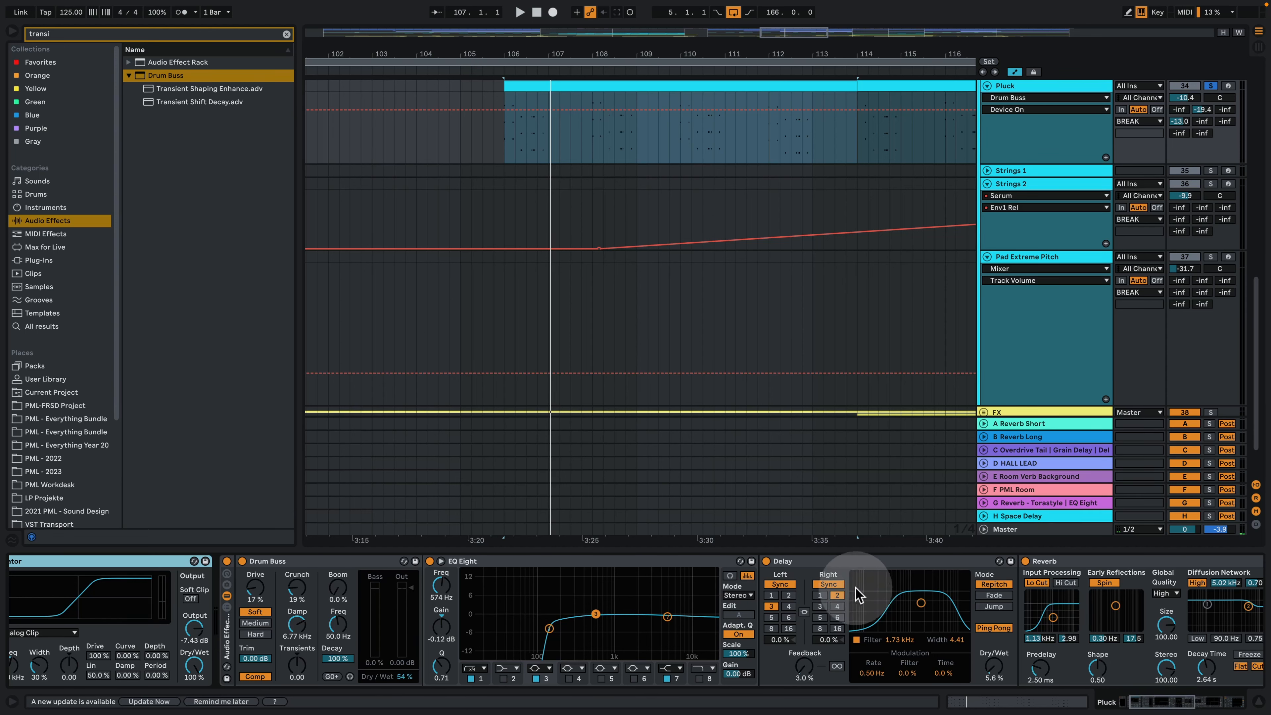
drag(1153, 702, 1165, 702)
key(space)
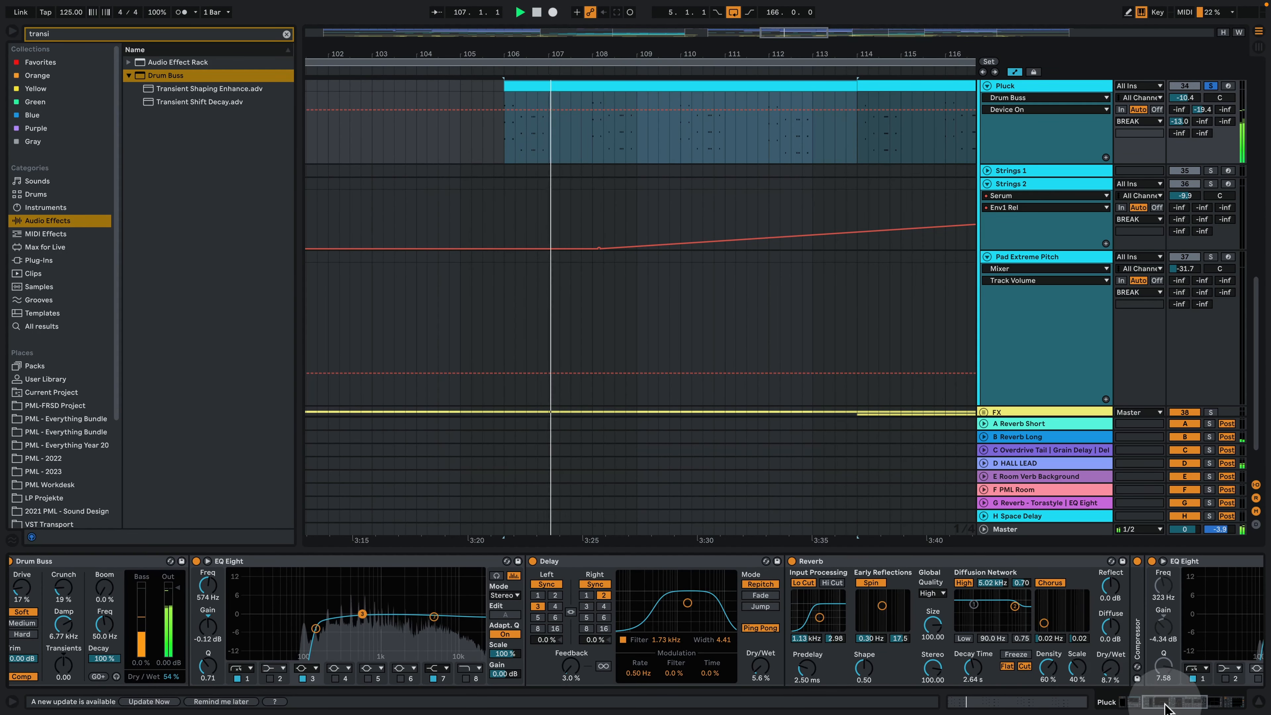
scroll(951, 631, right, 3)
key(space)
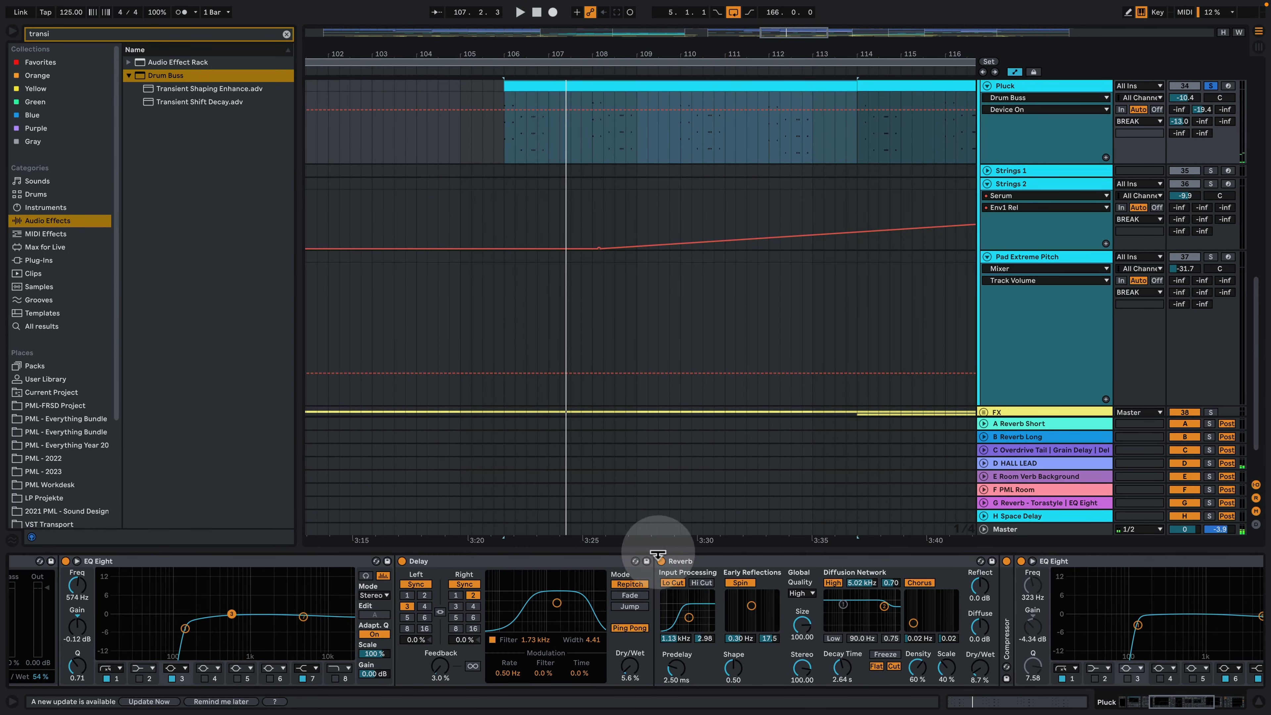
Step: Compare the soloed Pluck with the Reverb bypassed and re-enabled, playing from bar 106 each time
click(663, 565)
key(space)
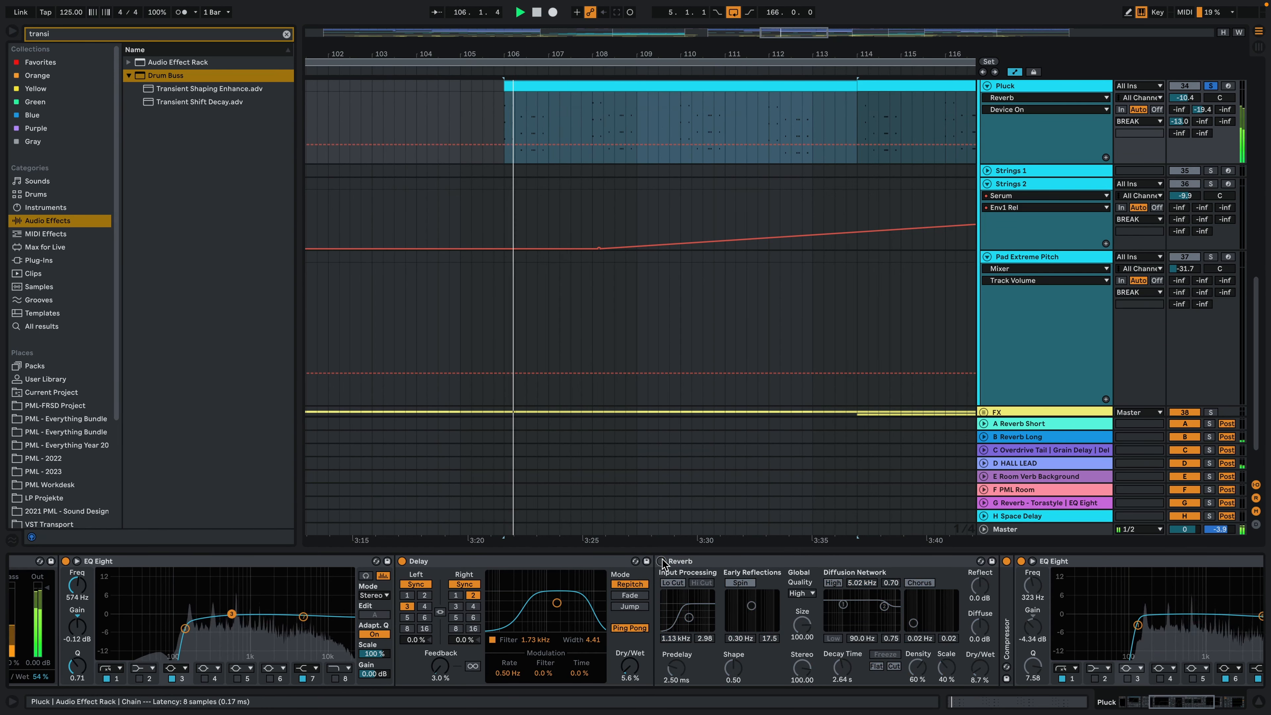
click(662, 562)
key(space)
key(space)
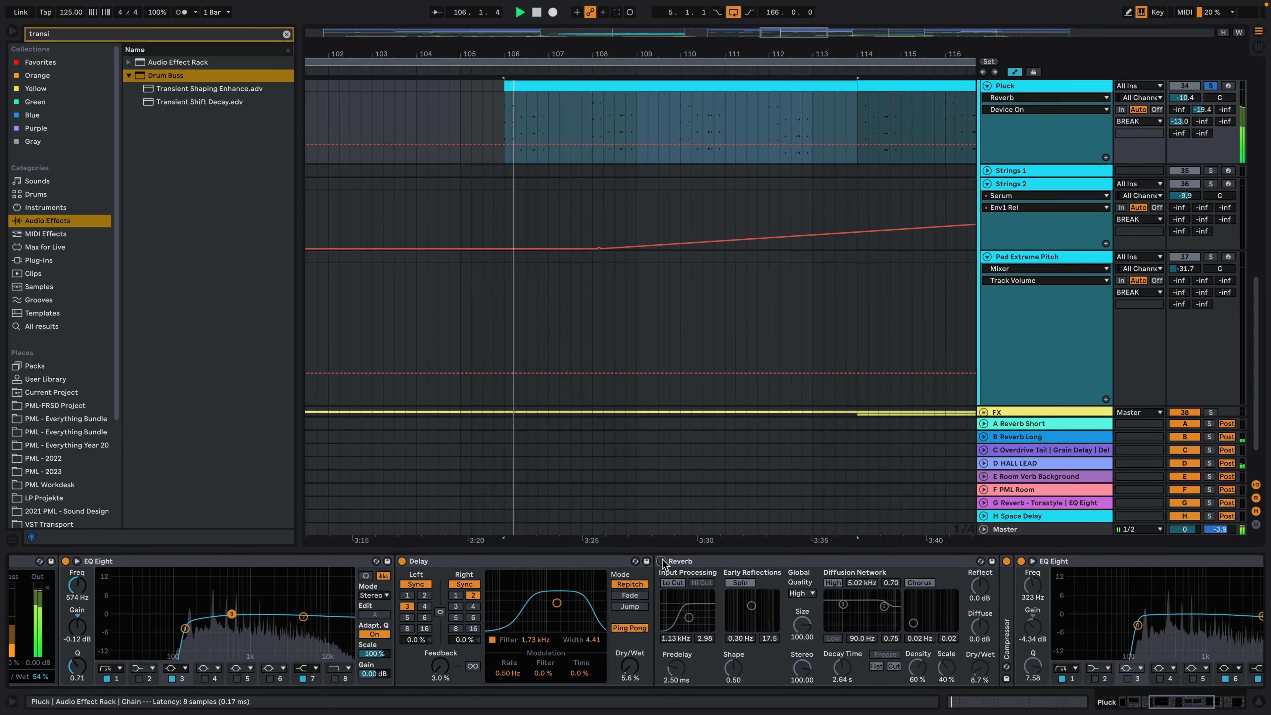
click(662, 562)
key(space)
key(space)
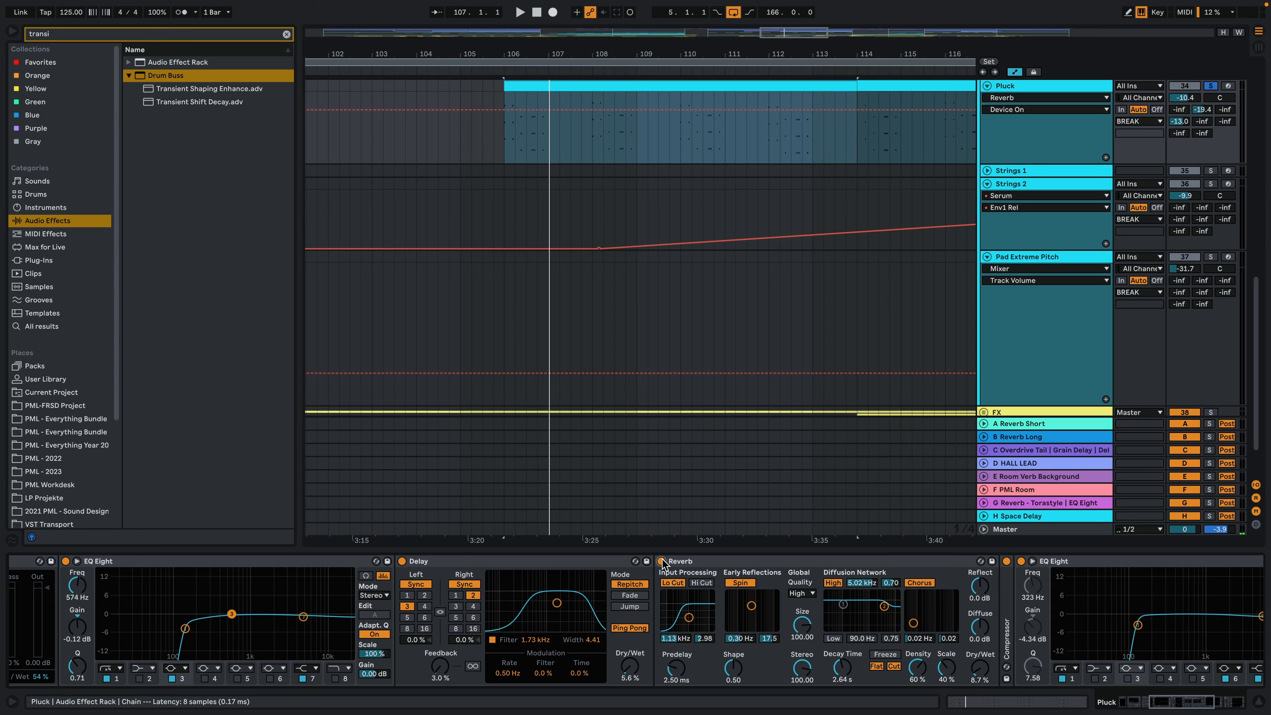
click(661, 561)
key(space)
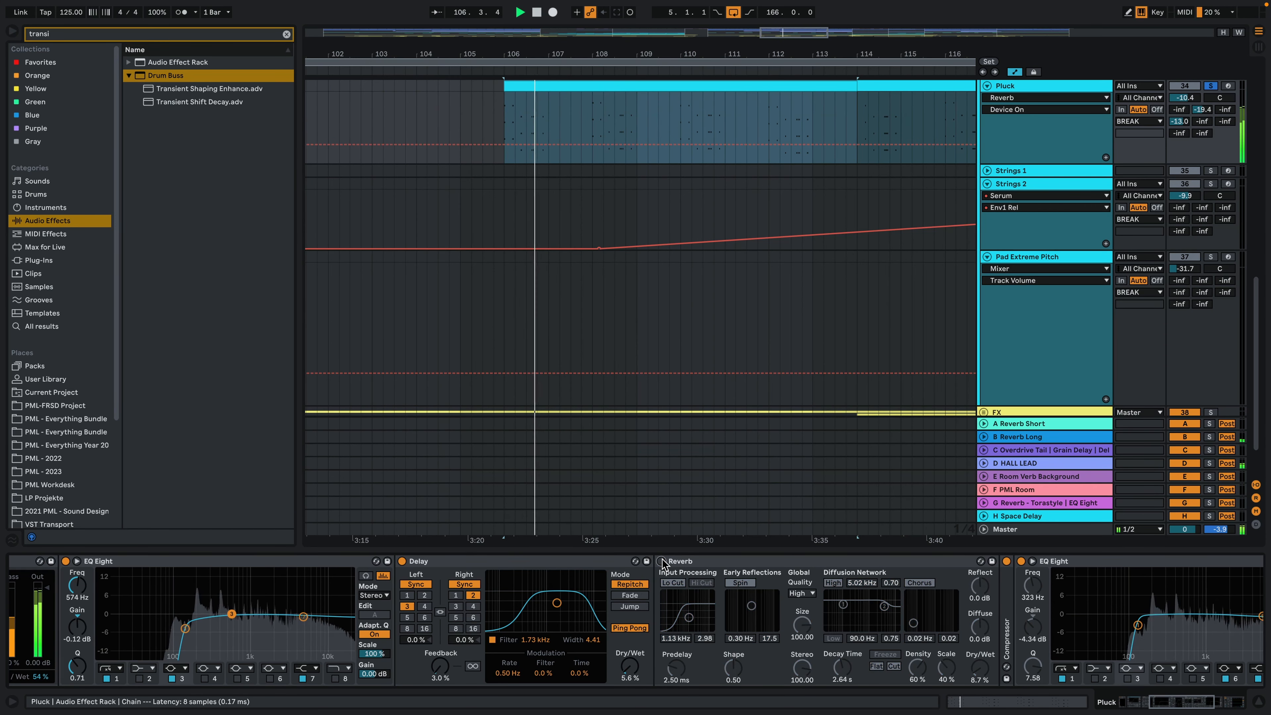
click(661, 561)
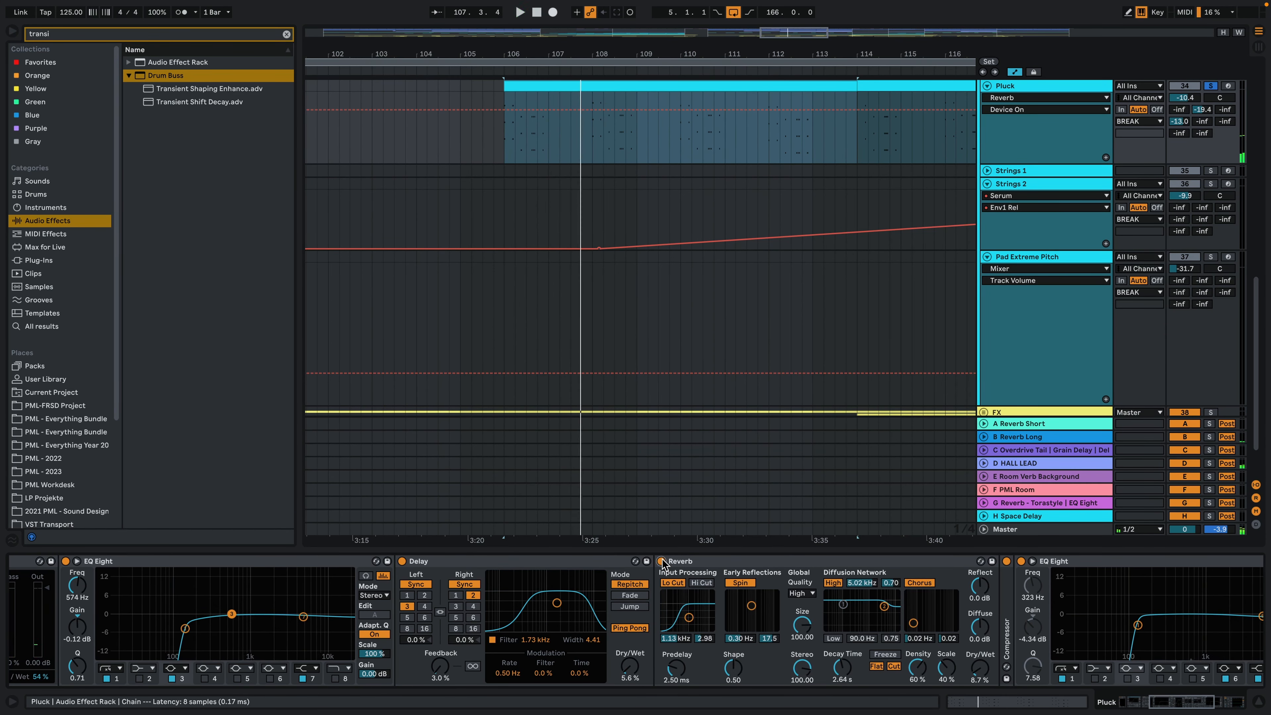
key(space)
key(space)
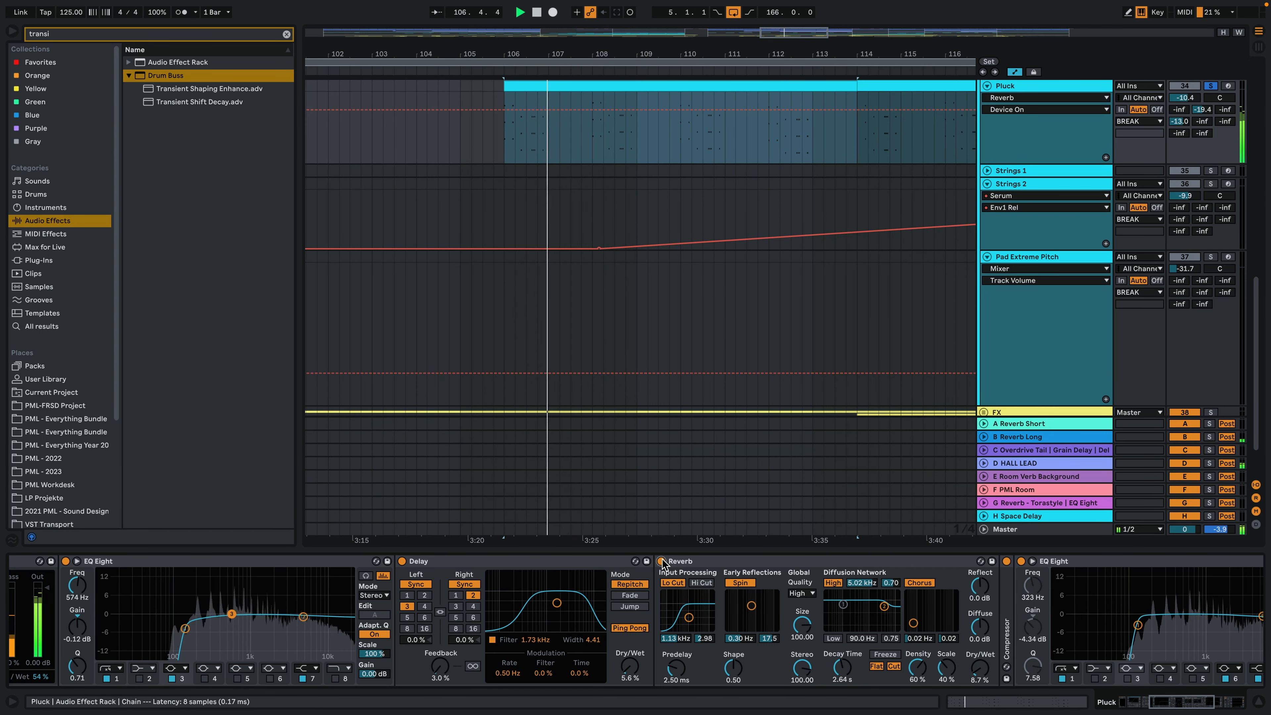
key(space)
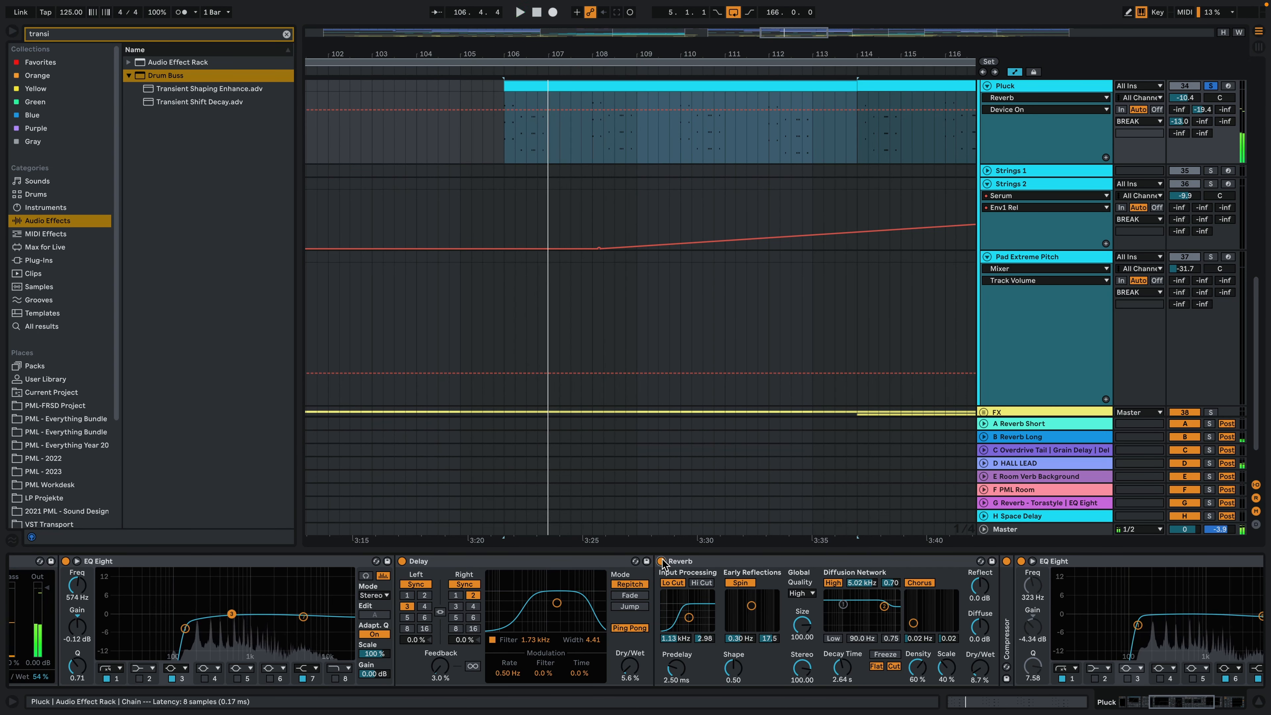
Step: Unsolo the Pluck and compare the Reverb bypassed and re-enabled within the full mix
click(1210, 86)
click(661, 560)
key(space)
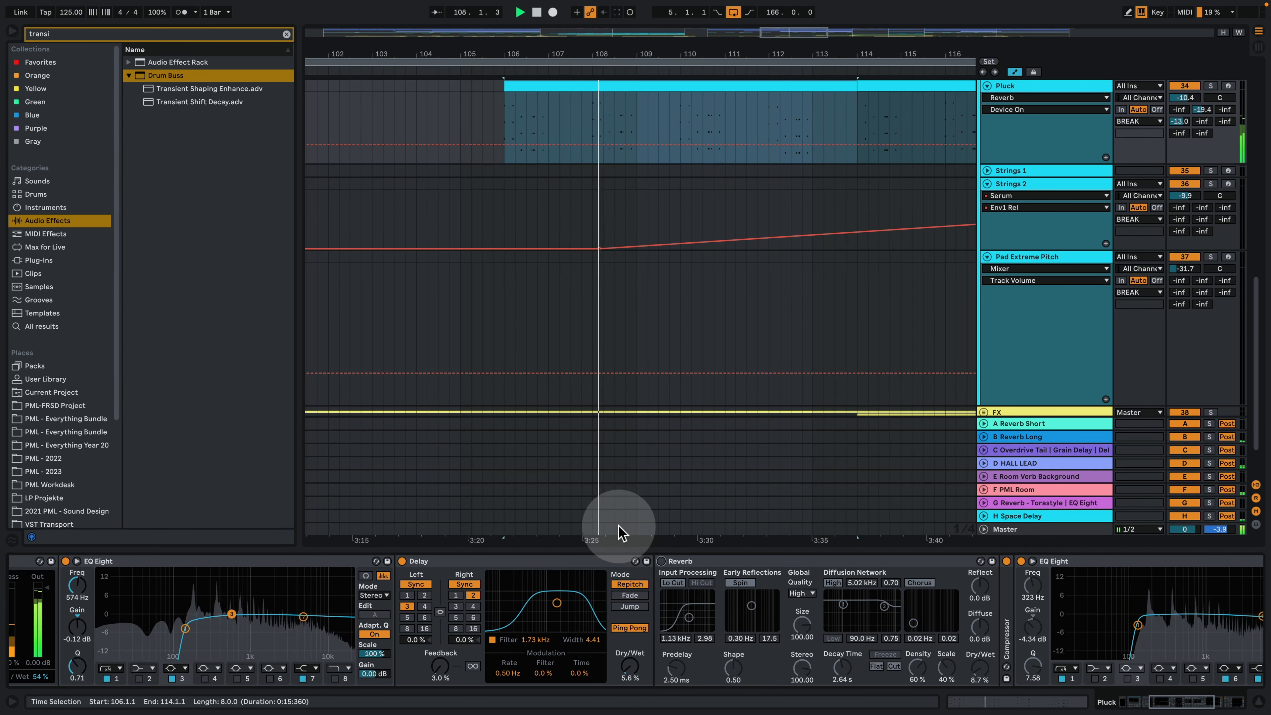
key(space)
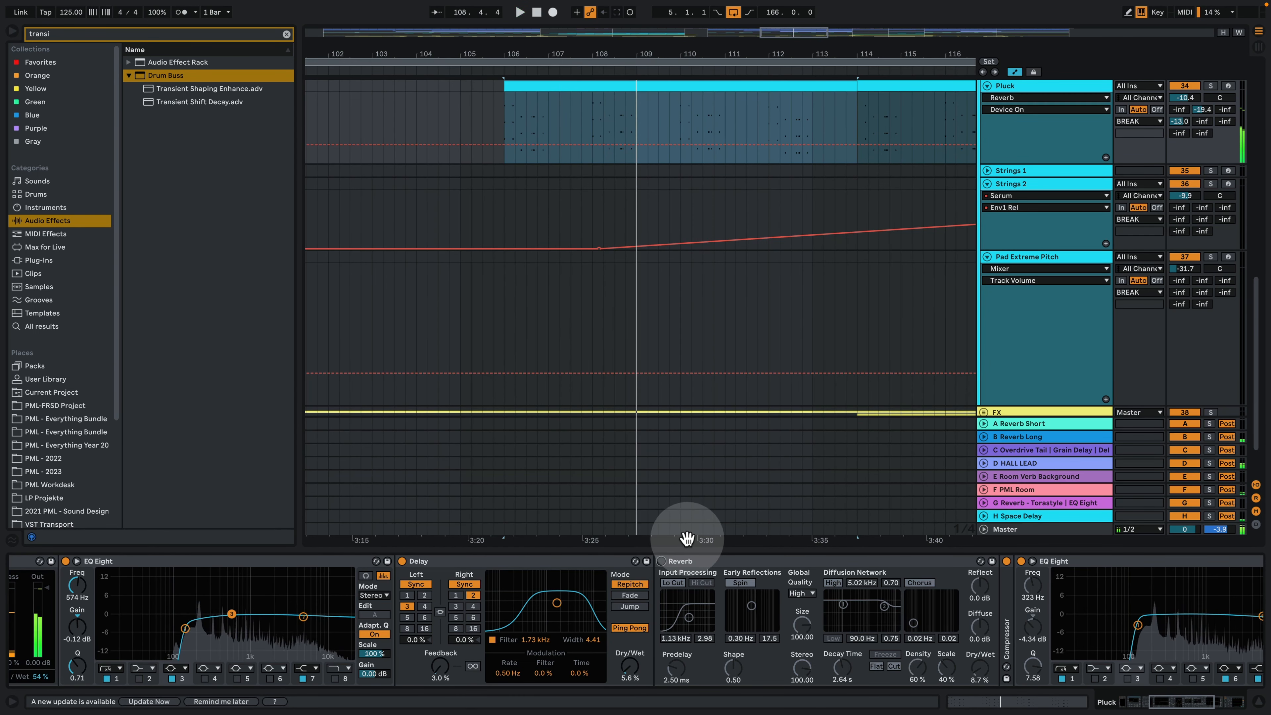
key(space)
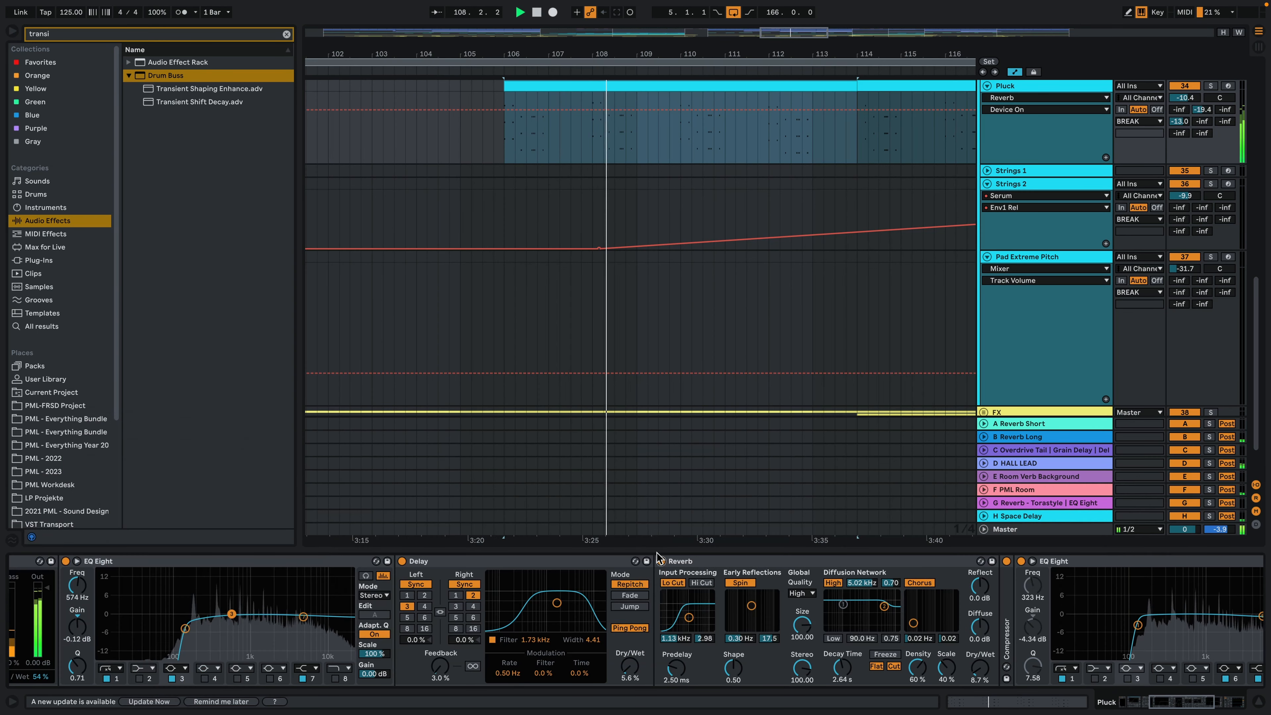
key(space)
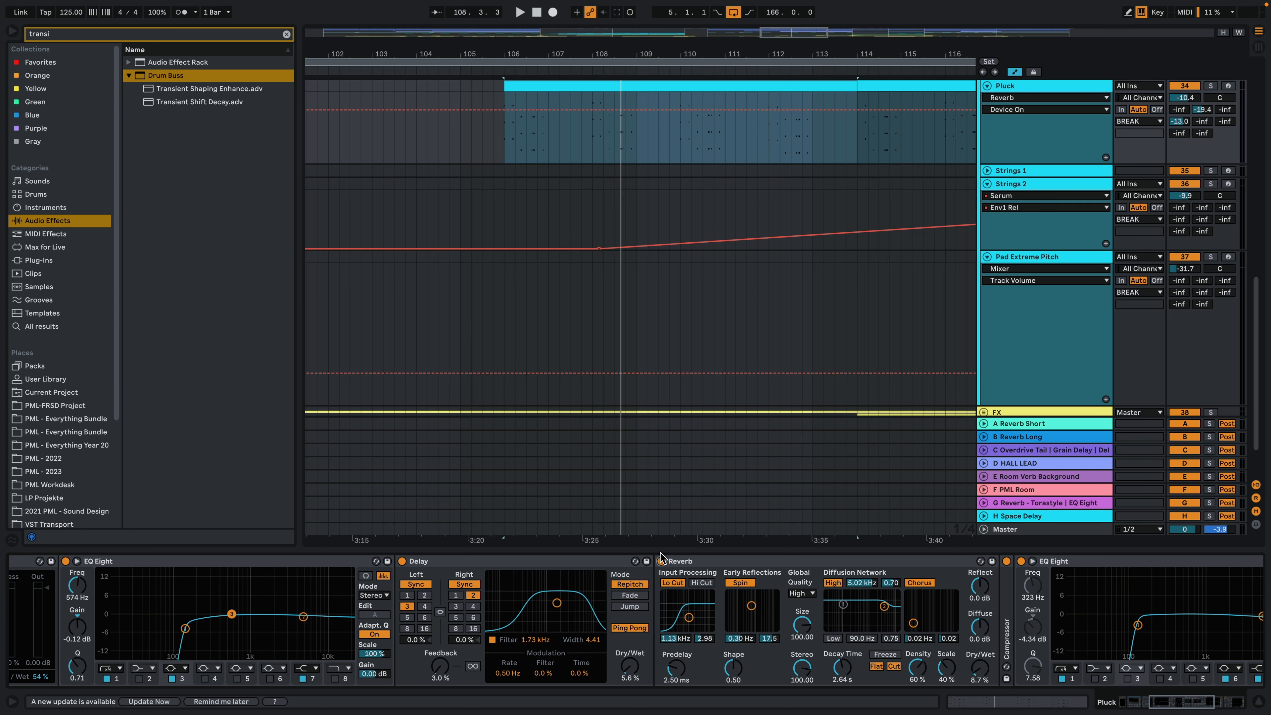
click(664, 555)
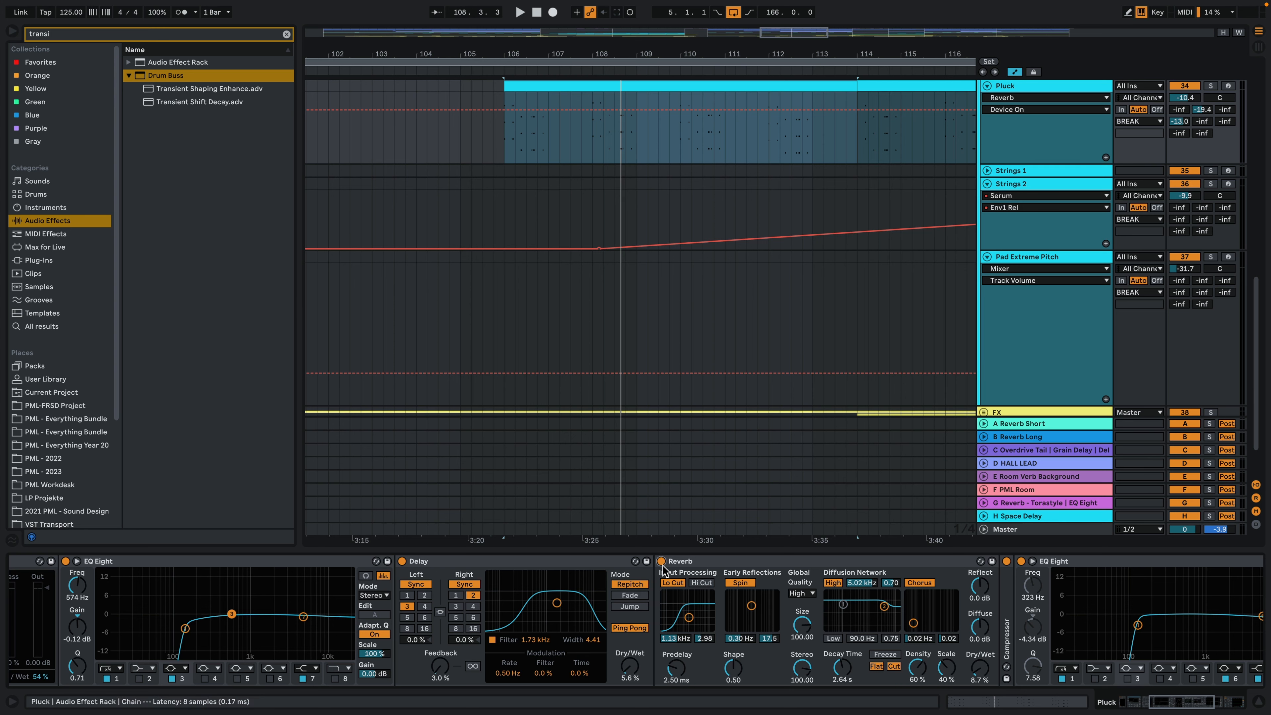
click(707, 562)
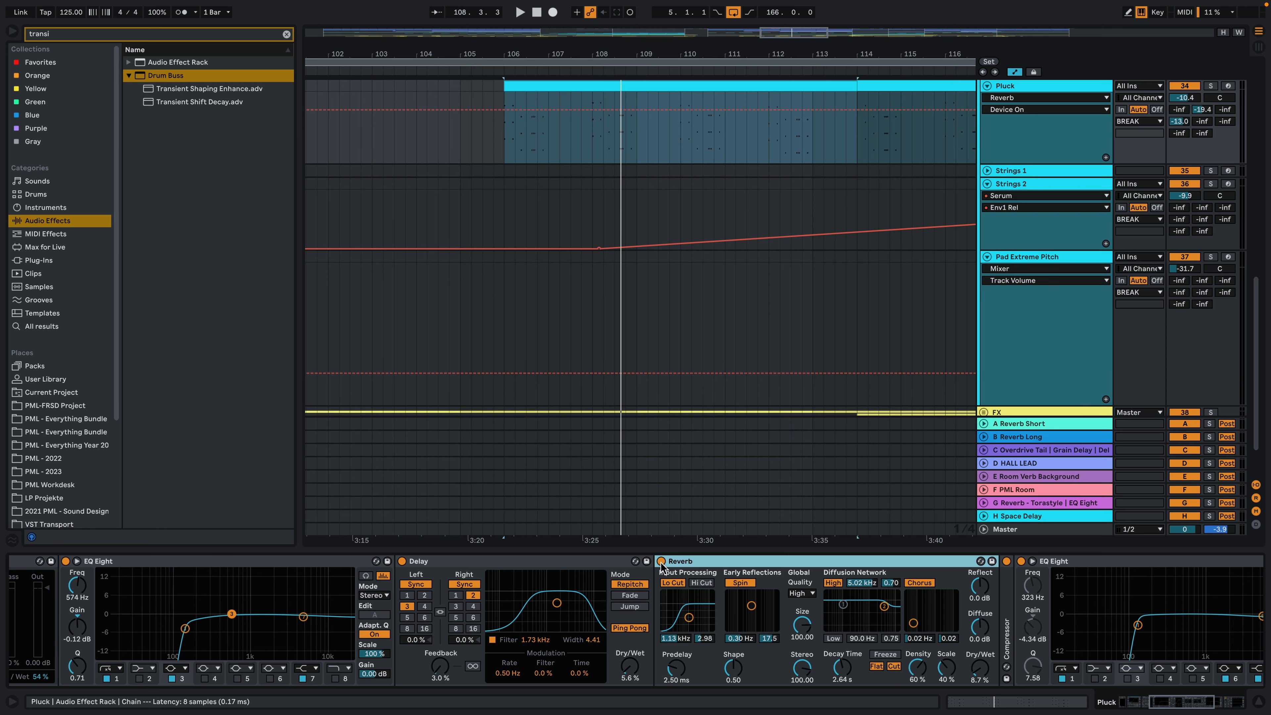
key(space)
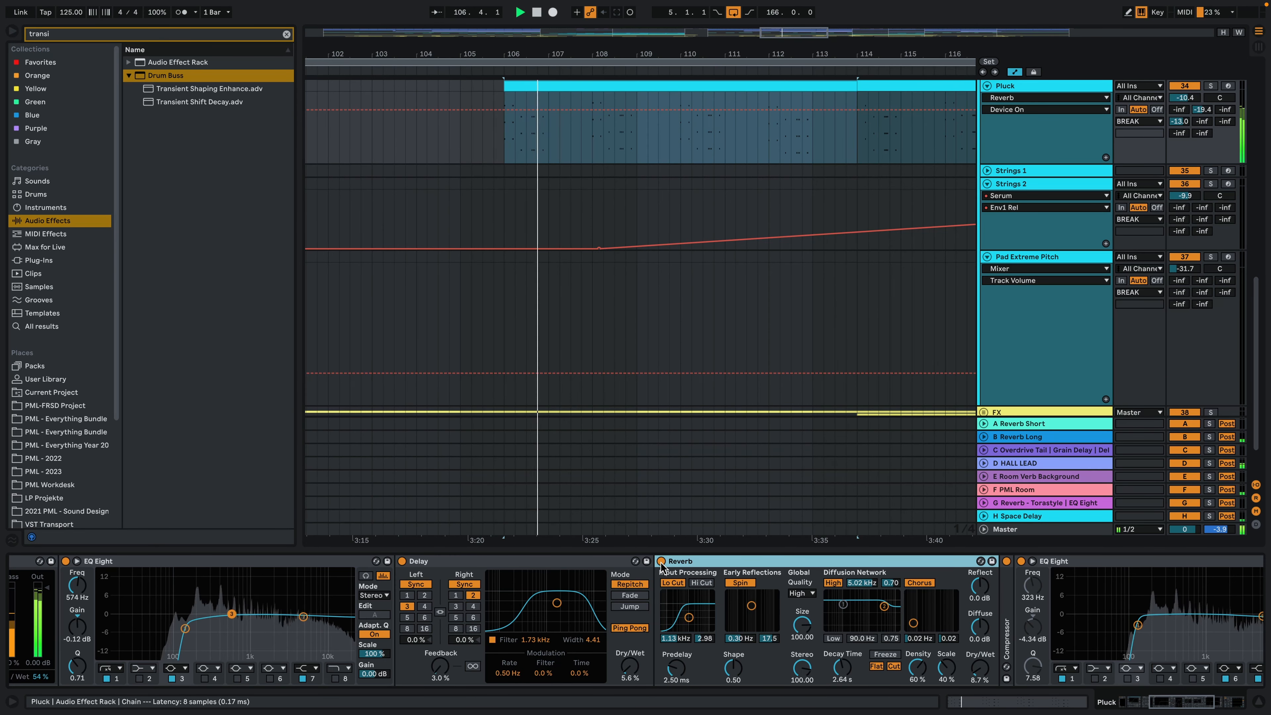
click(661, 561)
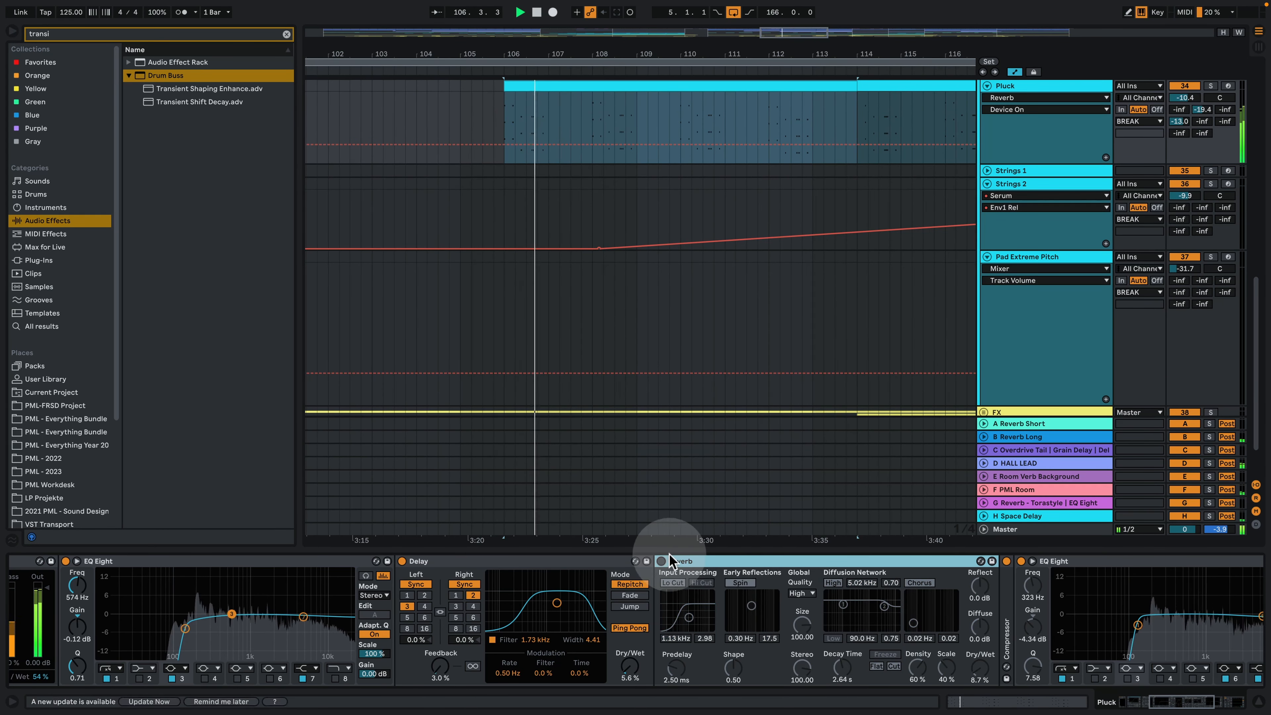
click(661, 562)
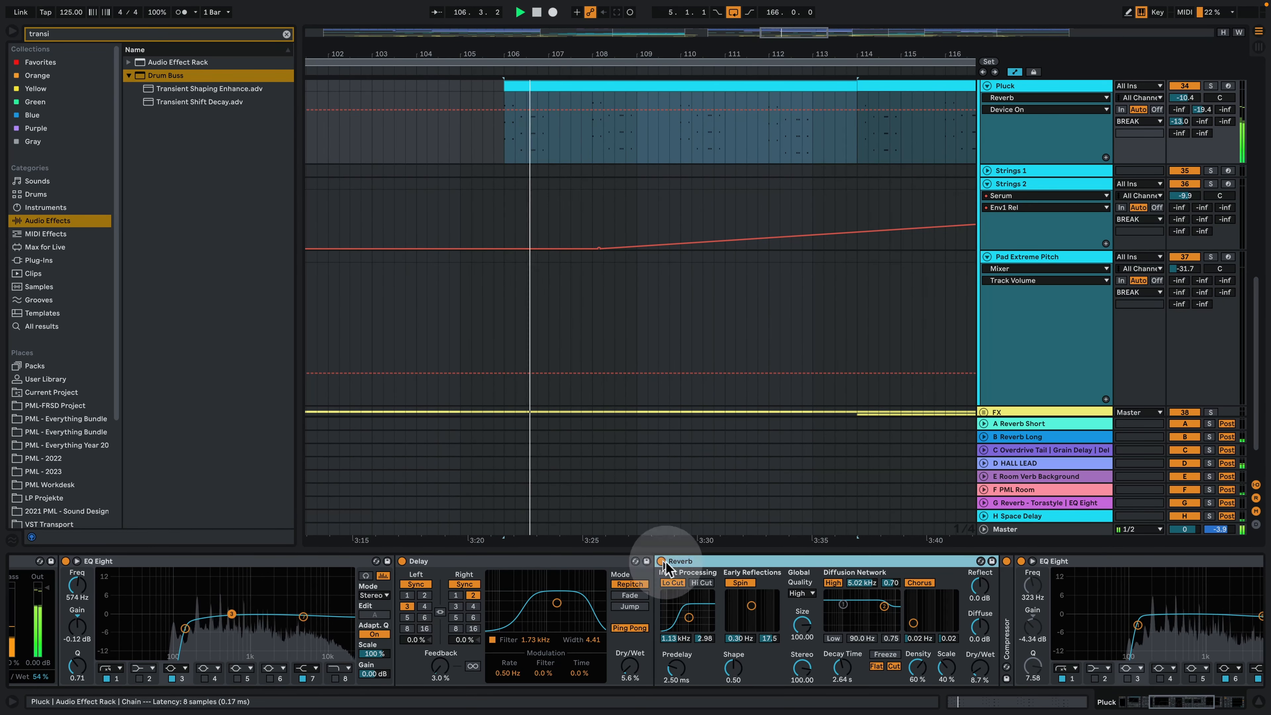
Step: Unfold the Compressor after the Reverb and check its settings and sidechain section
drag(1151, 701, 1166, 699)
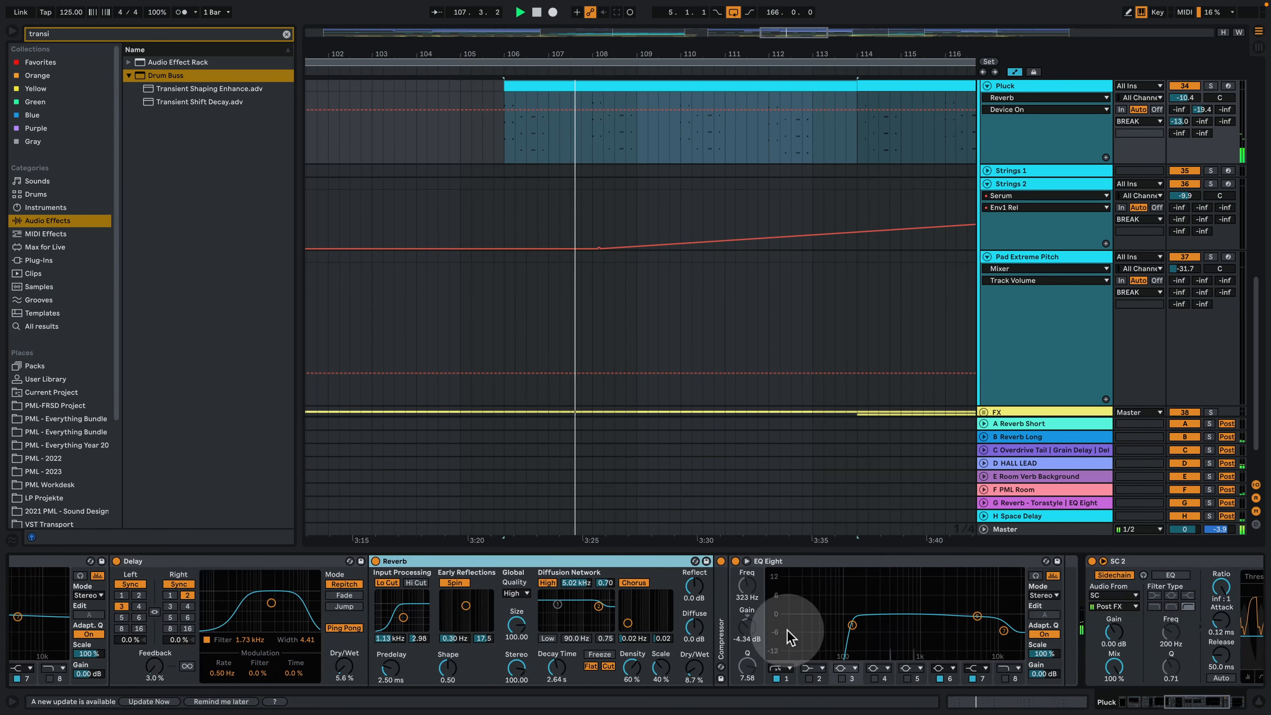
click(720, 604)
double_click(724, 610)
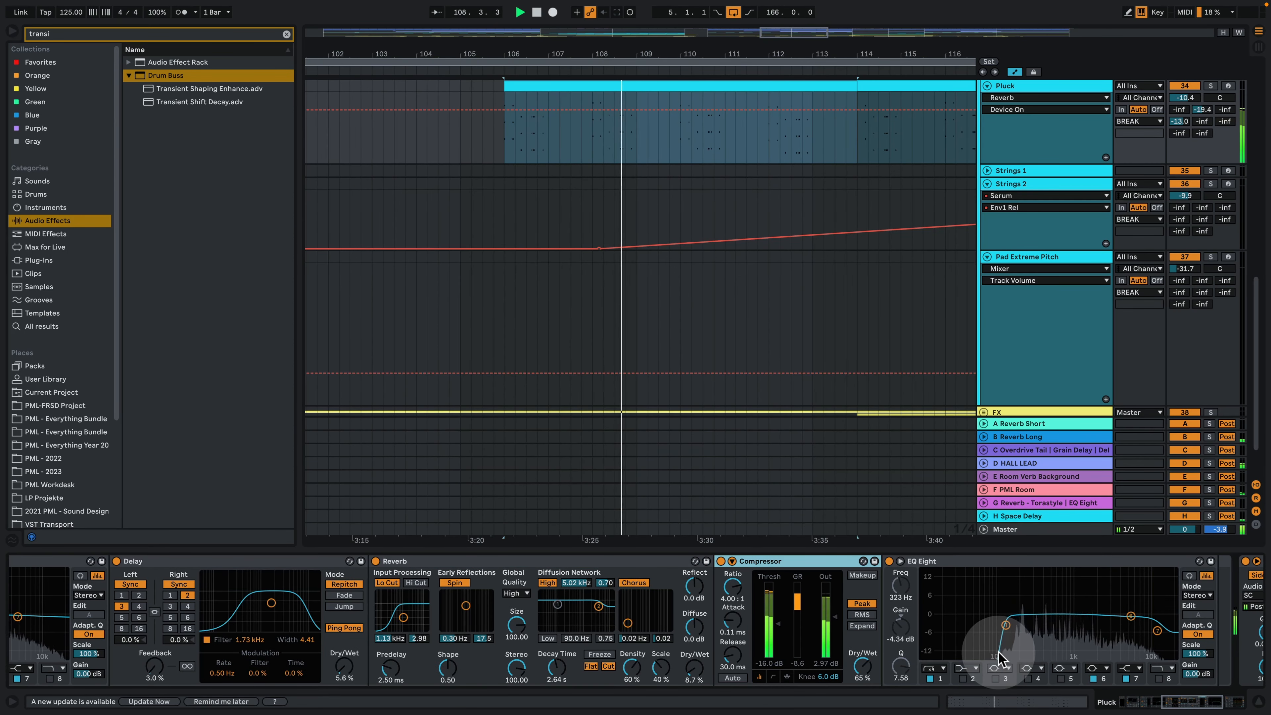
click(732, 562)
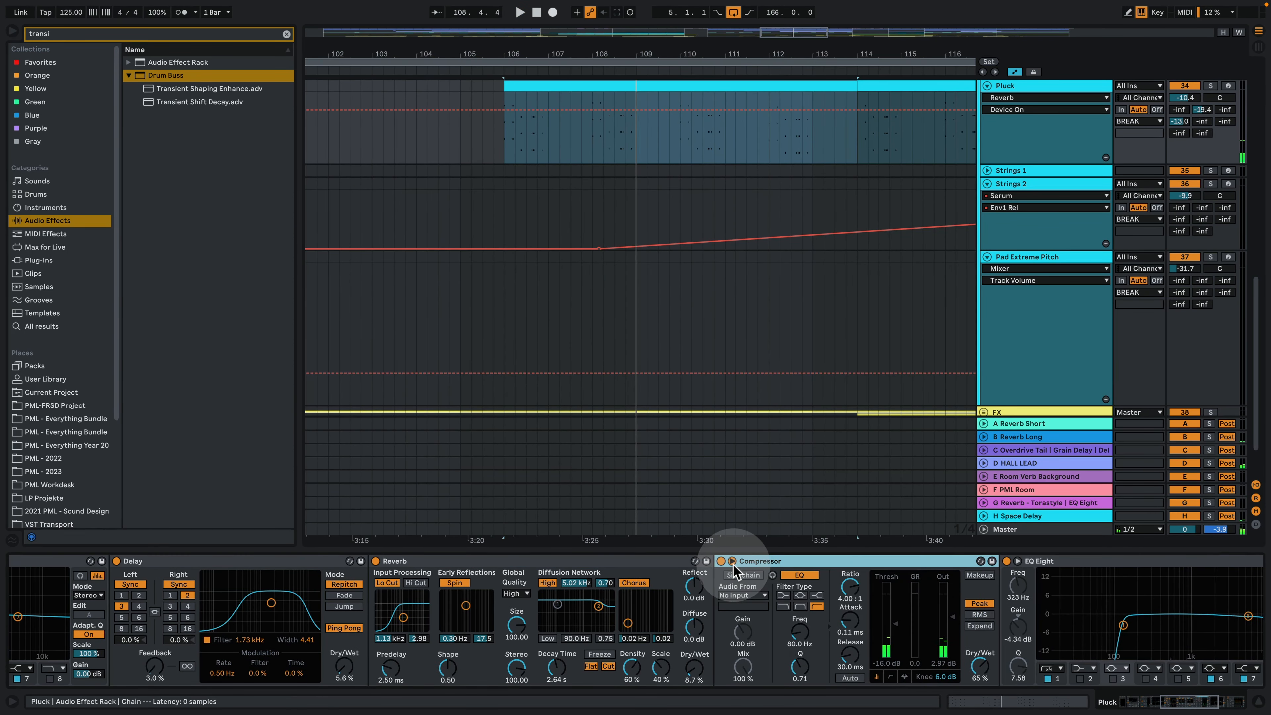
click(732, 561)
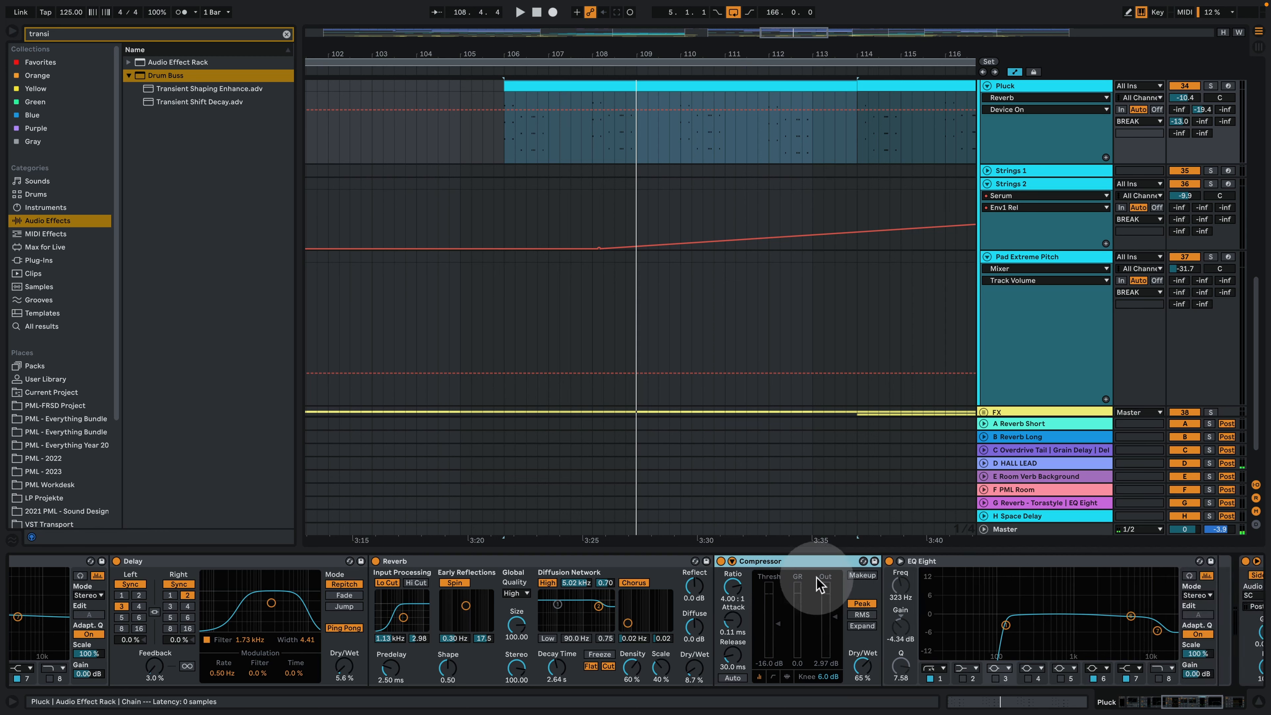
Step: Compare the soloed Pluck with the Compressor bypassed and re-enabled, playing from bar 106
click(721, 561)
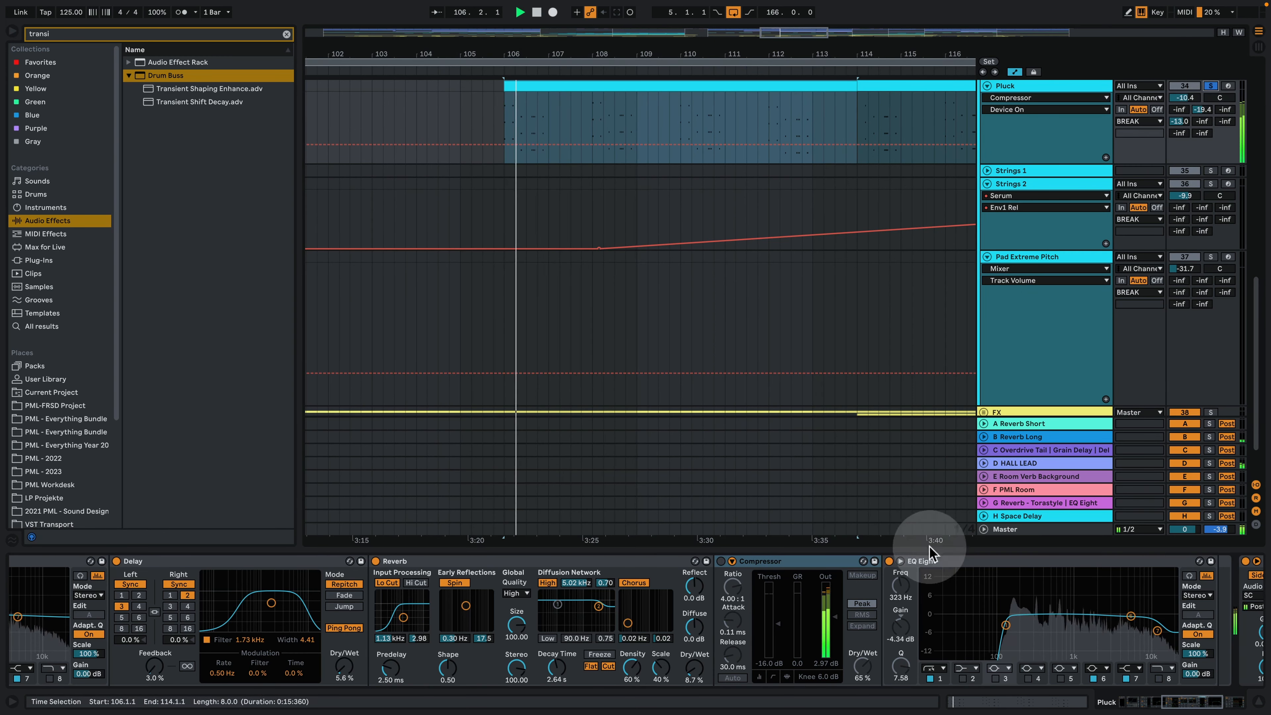
click(722, 561)
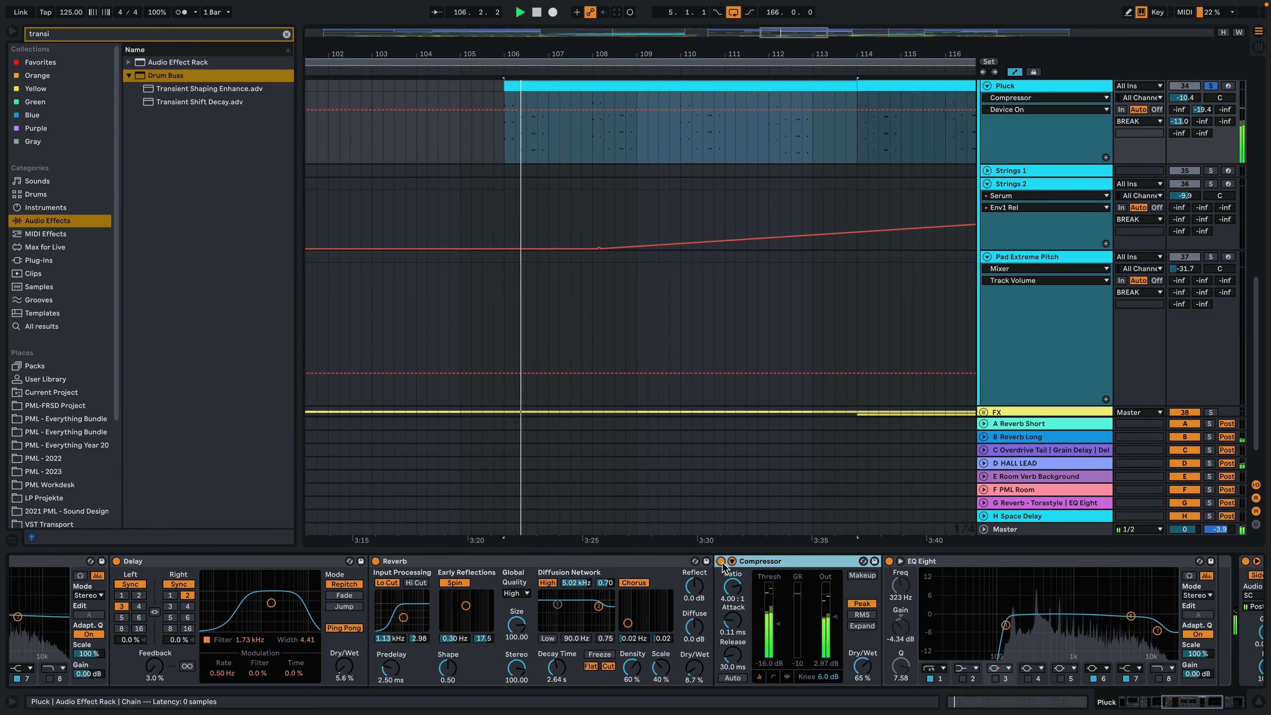
click(721, 562)
key(space)
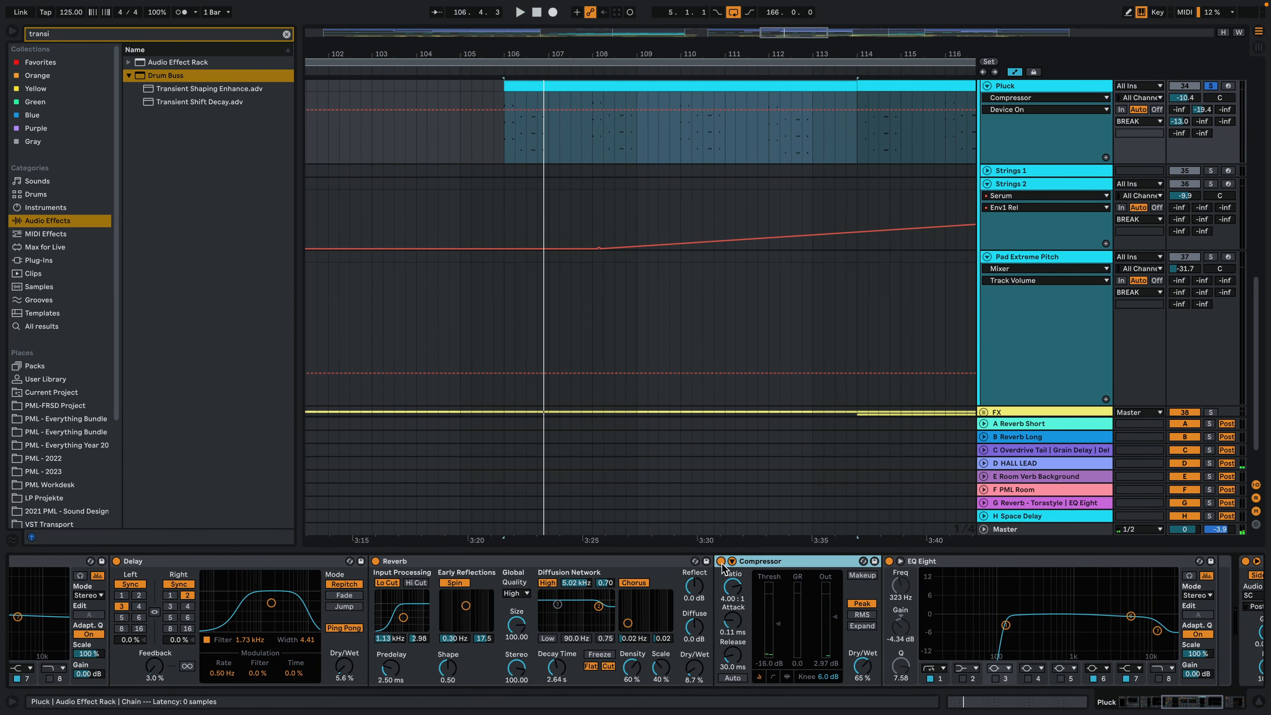
Step: Examine the last EQ Eight and the SC 2 sidechain compressor in the Pluck's chain, and audition the track
drag(1193, 703, 1201, 701)
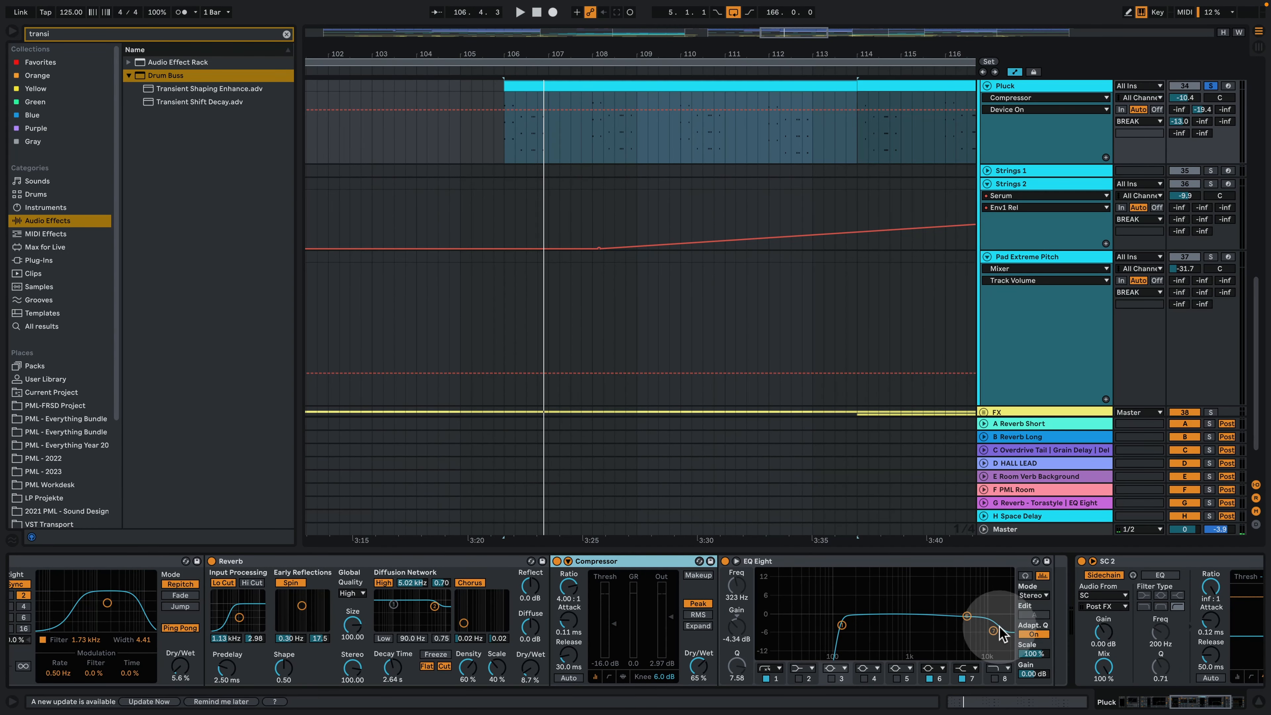
drag(1209, 702, 1217, 702)
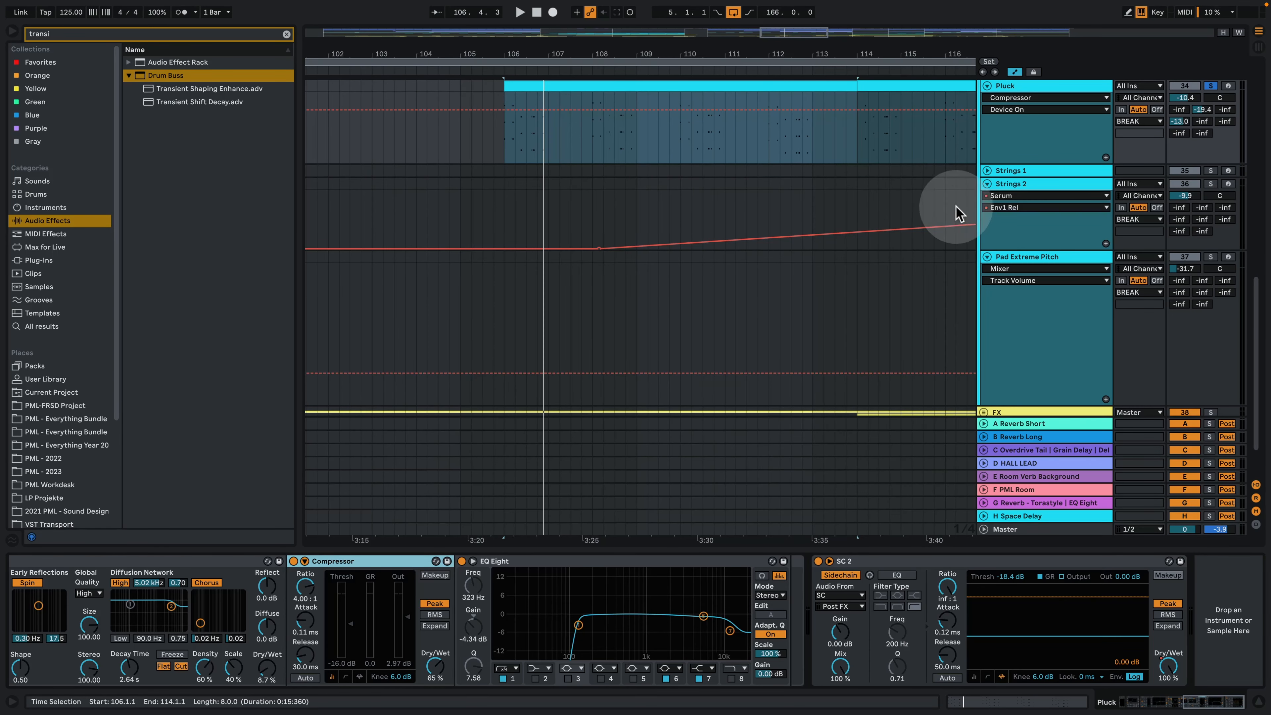
key(space)
Step: Hide the device view, select the Strings 2 clip at Break 2, solo Strings 2 and play it from there
drag(790, 53, 541, 21)
click(1258, 701)
scroll(621, 119, up, 3)
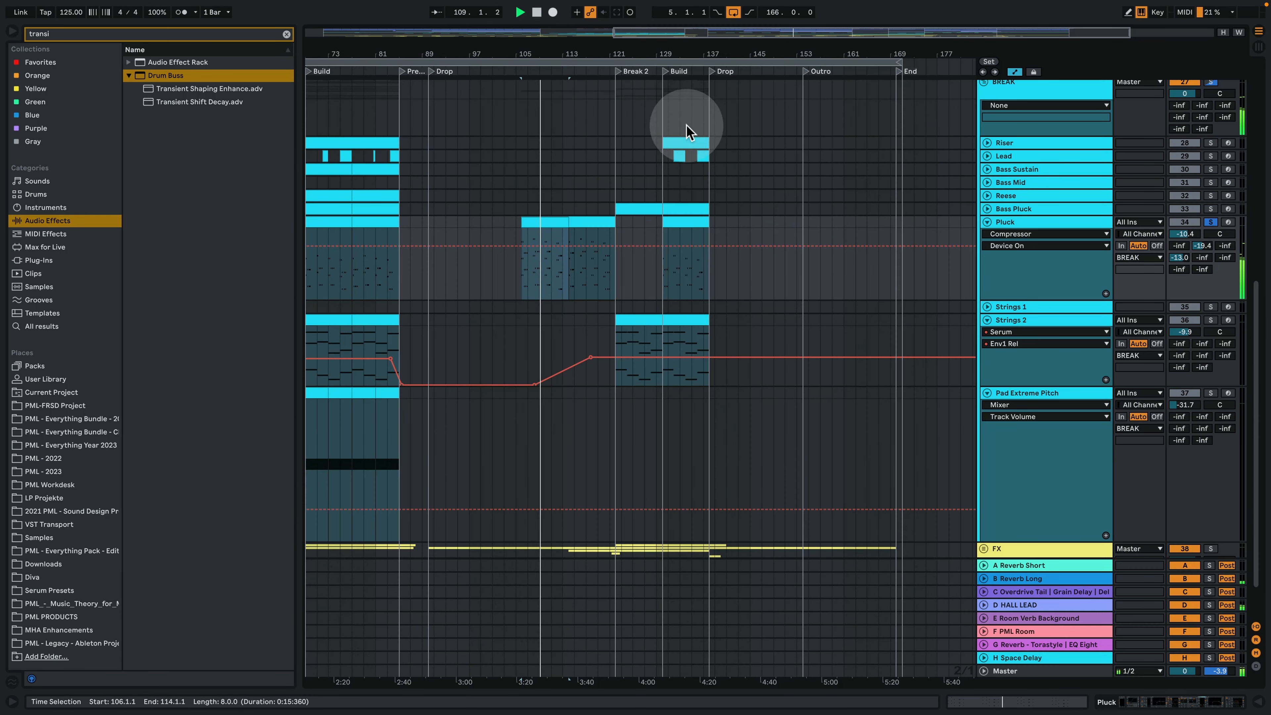
click(617, 317)
key(space)
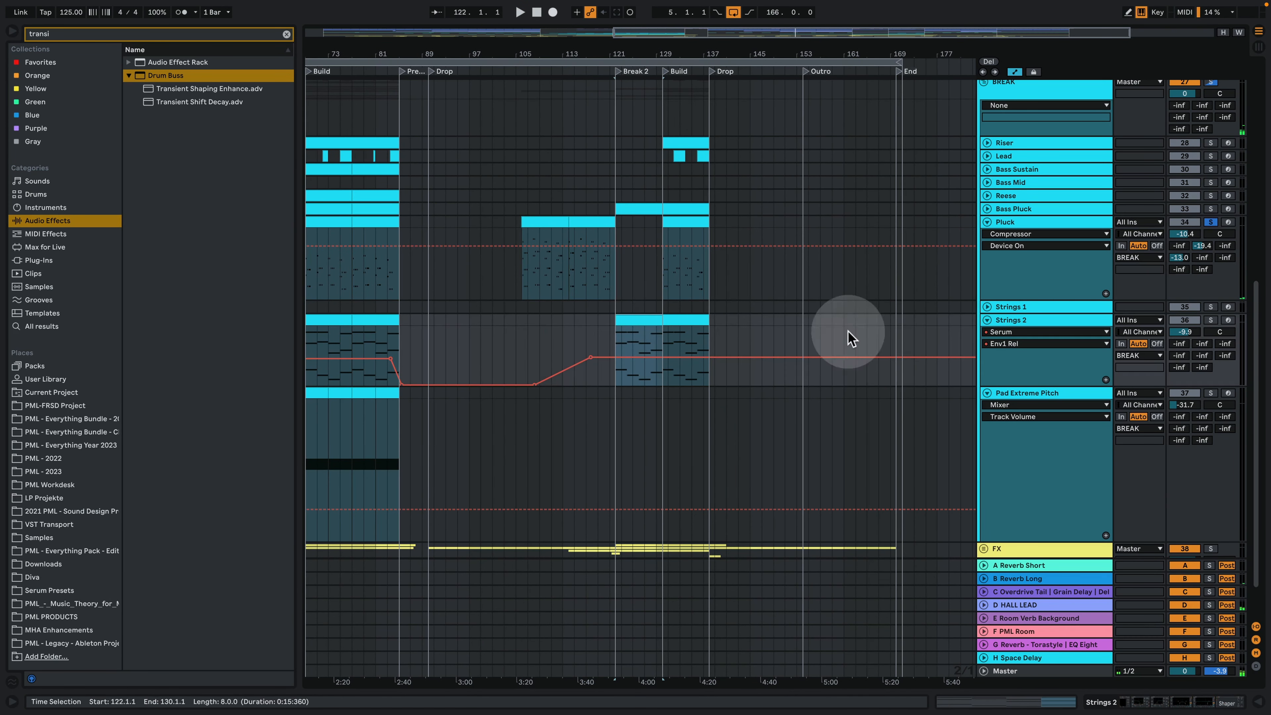
click(1210, 320)
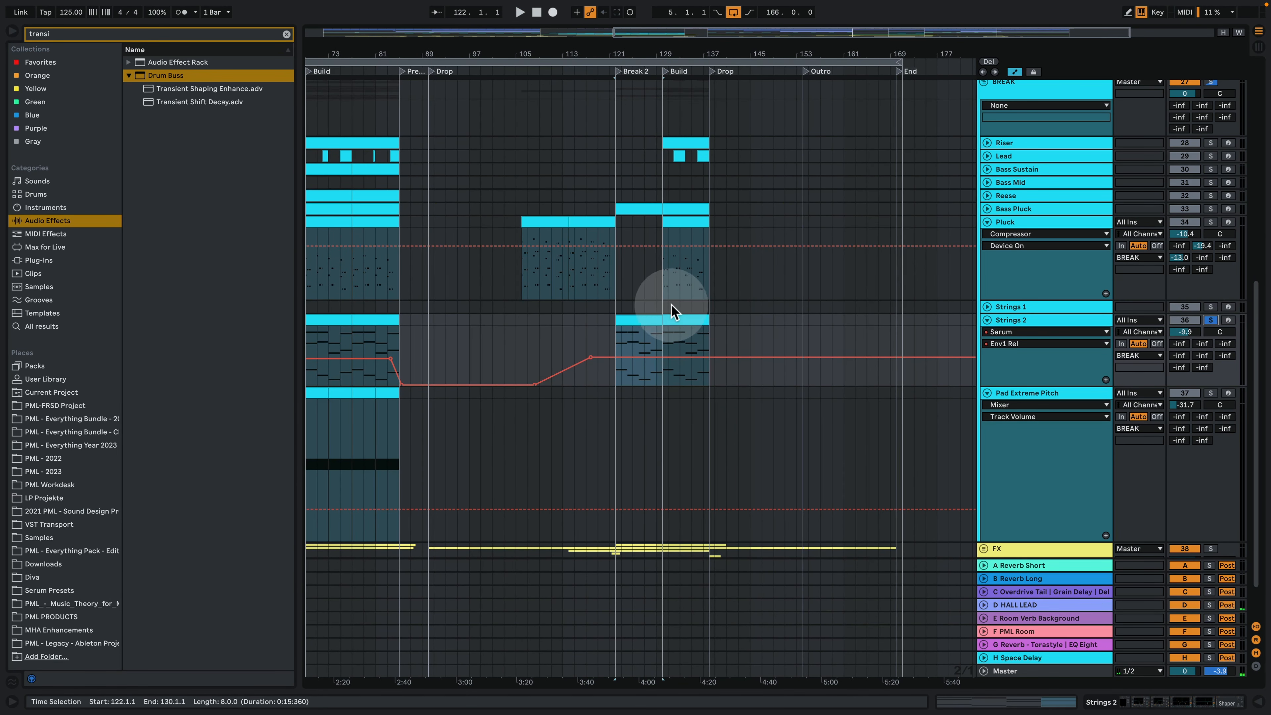
key(space)
Step: Open the Strings 2 clip's MIDI notes and turn off the clip's scale setting
double_click(641, 318)
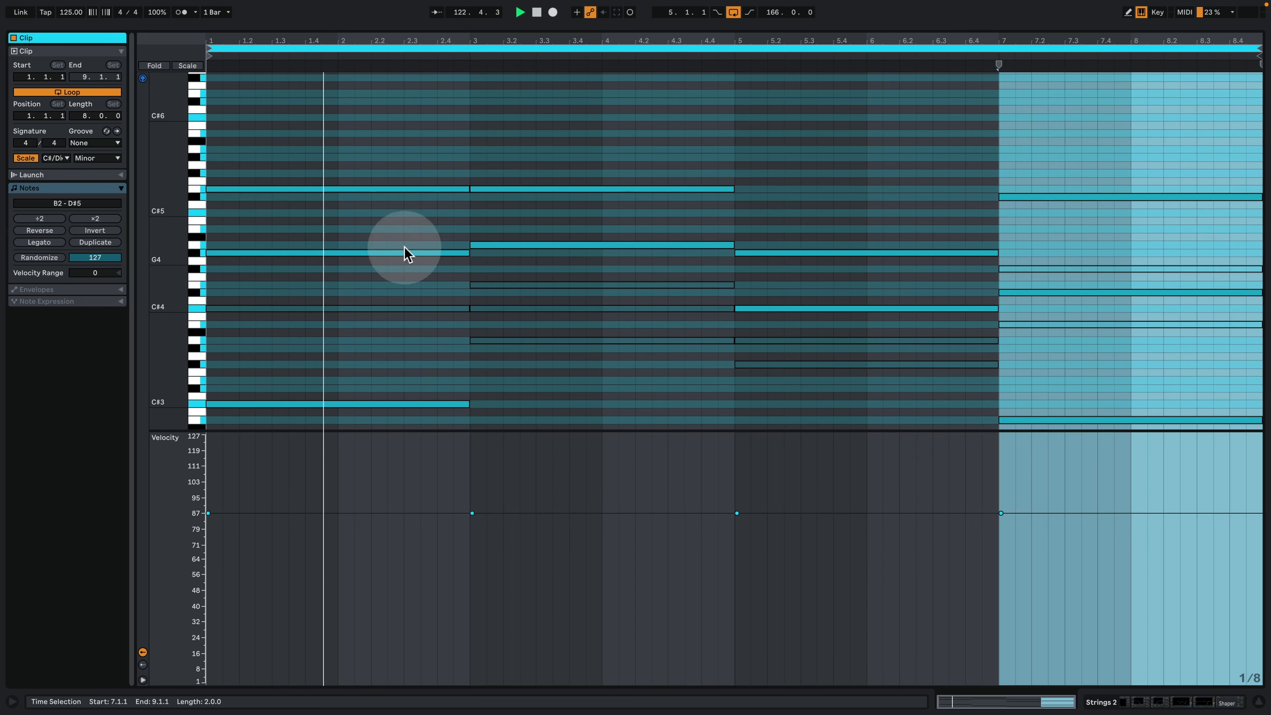
click(25, 158)
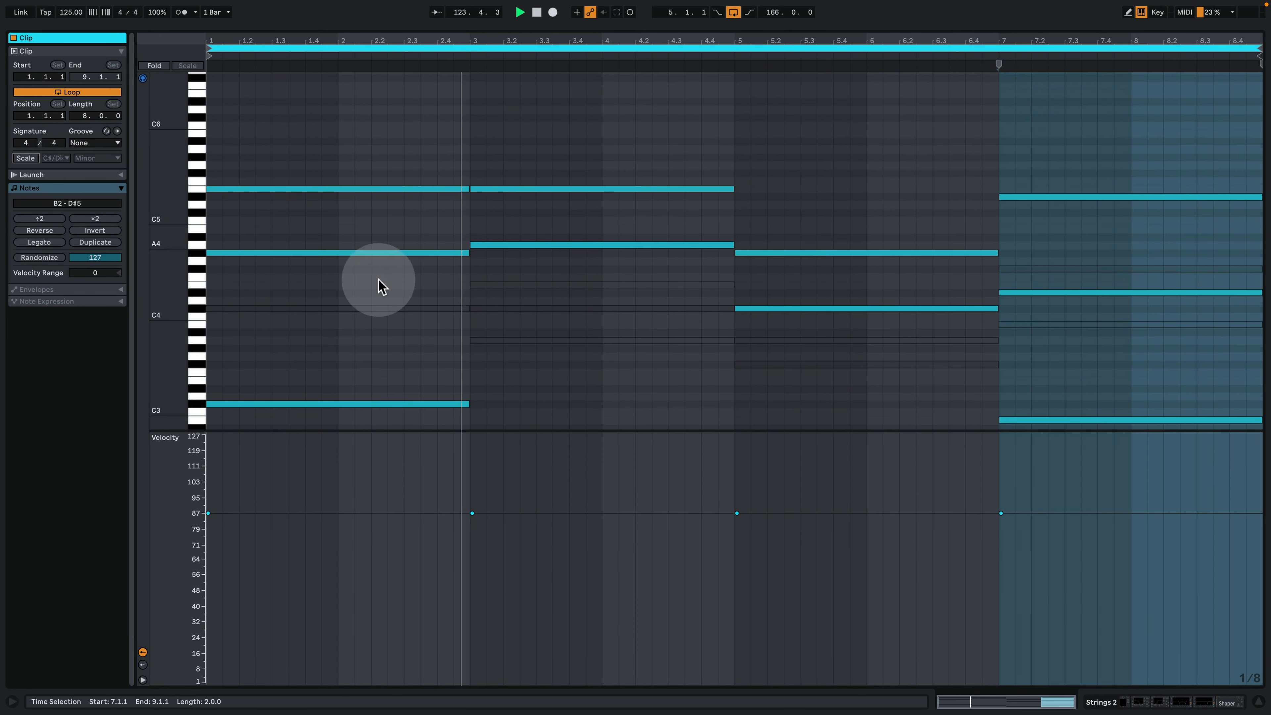
Step: Examine the Strings 2 clip's full note range, its Serum patch and the first EQ Eight in its device chain
drag(198, 250, 181, 251)
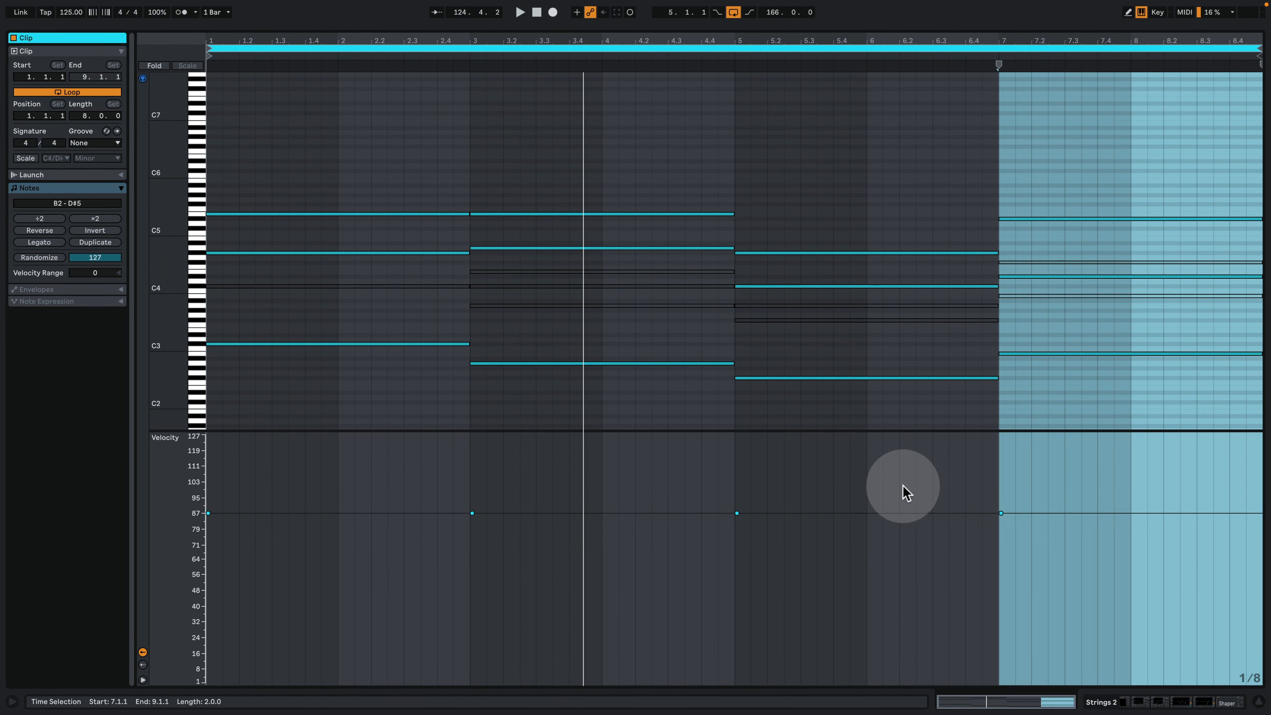
click(1148, 707)
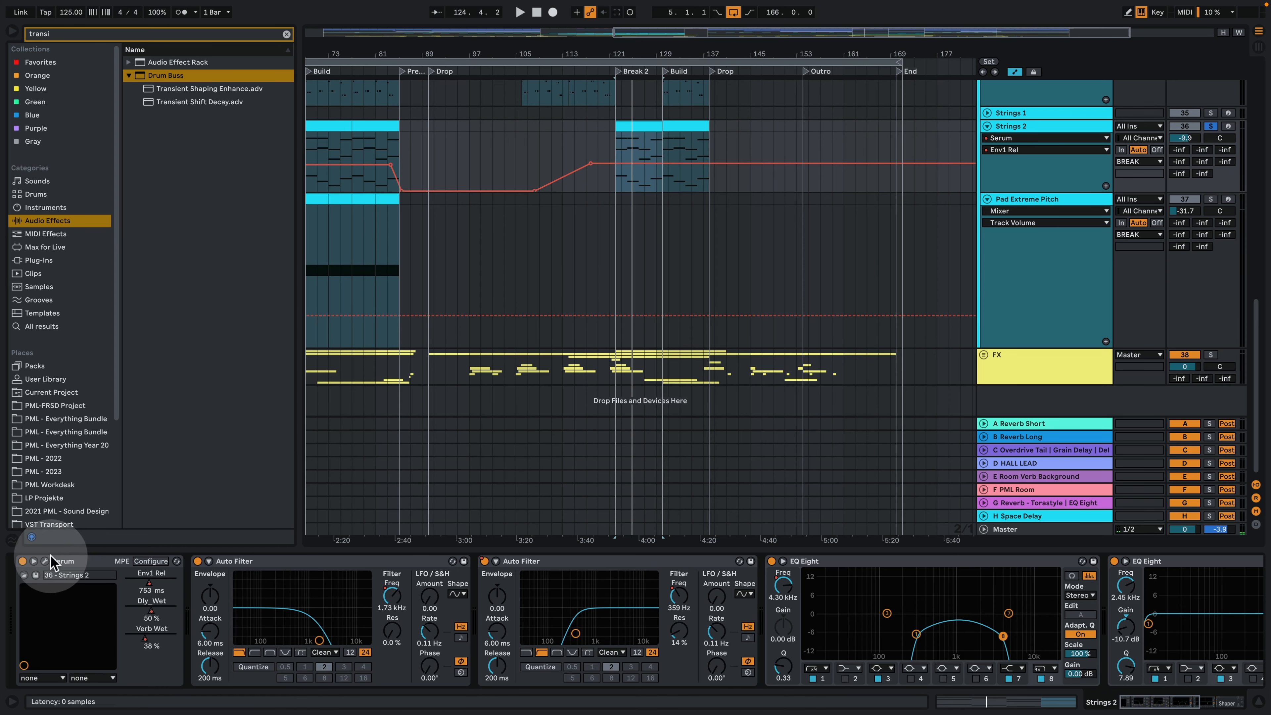
click(45, 562)
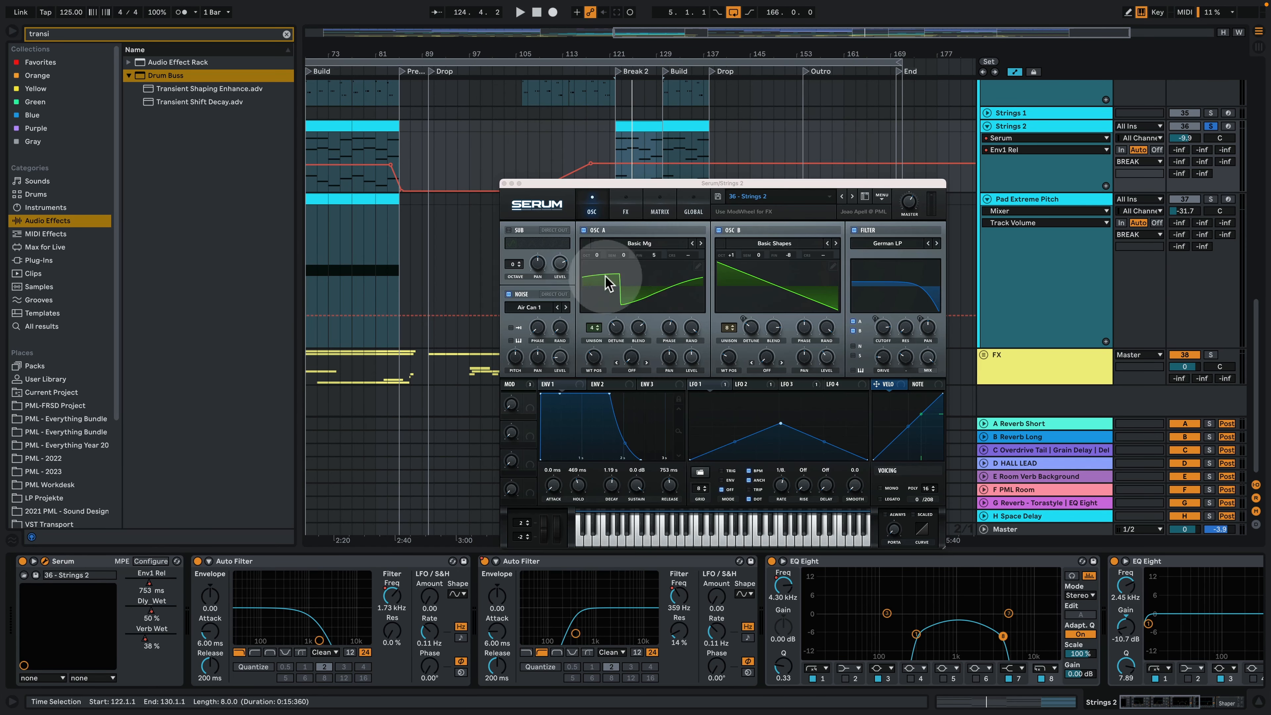
drag(673, 183, 442, 141)
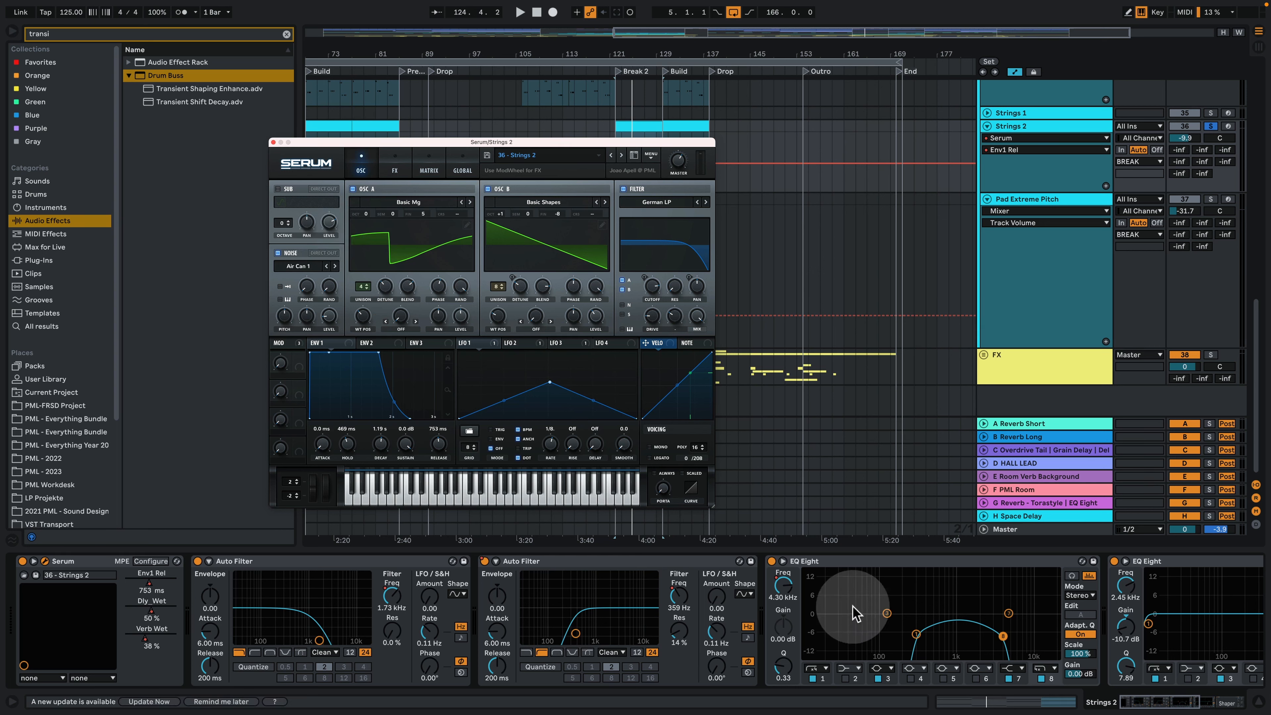
click(852, 632)
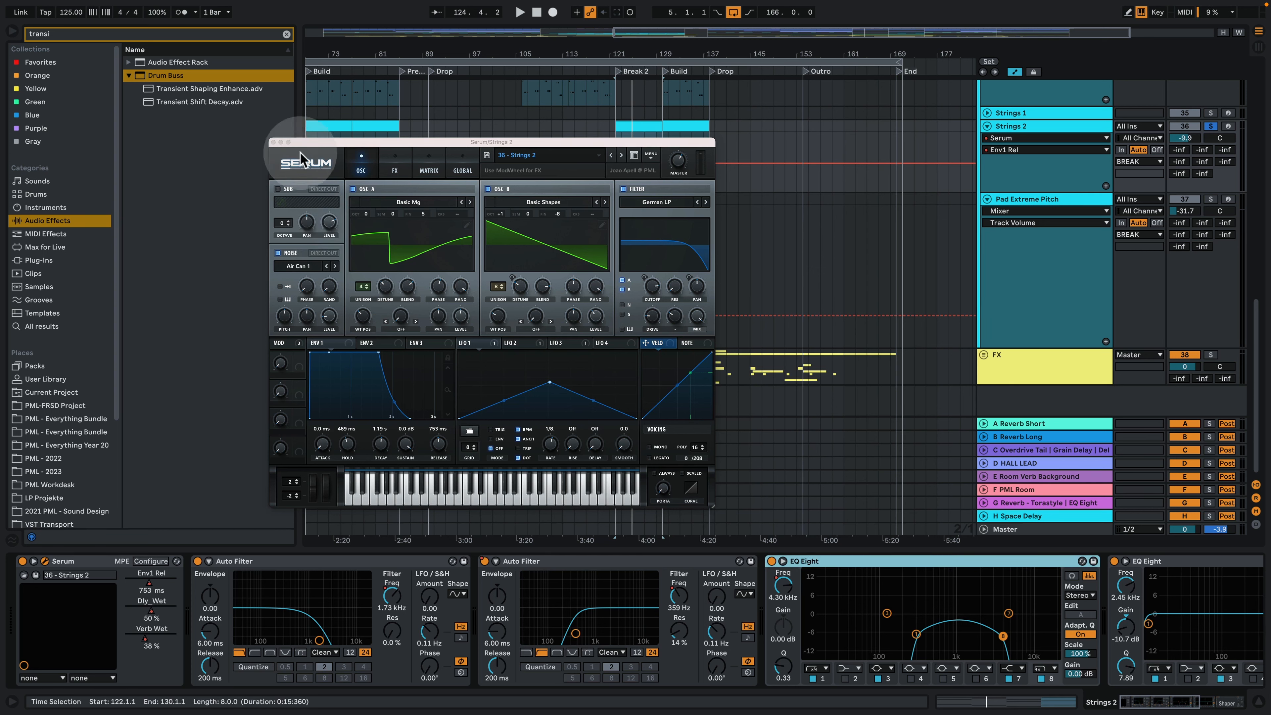
click(273, 143)
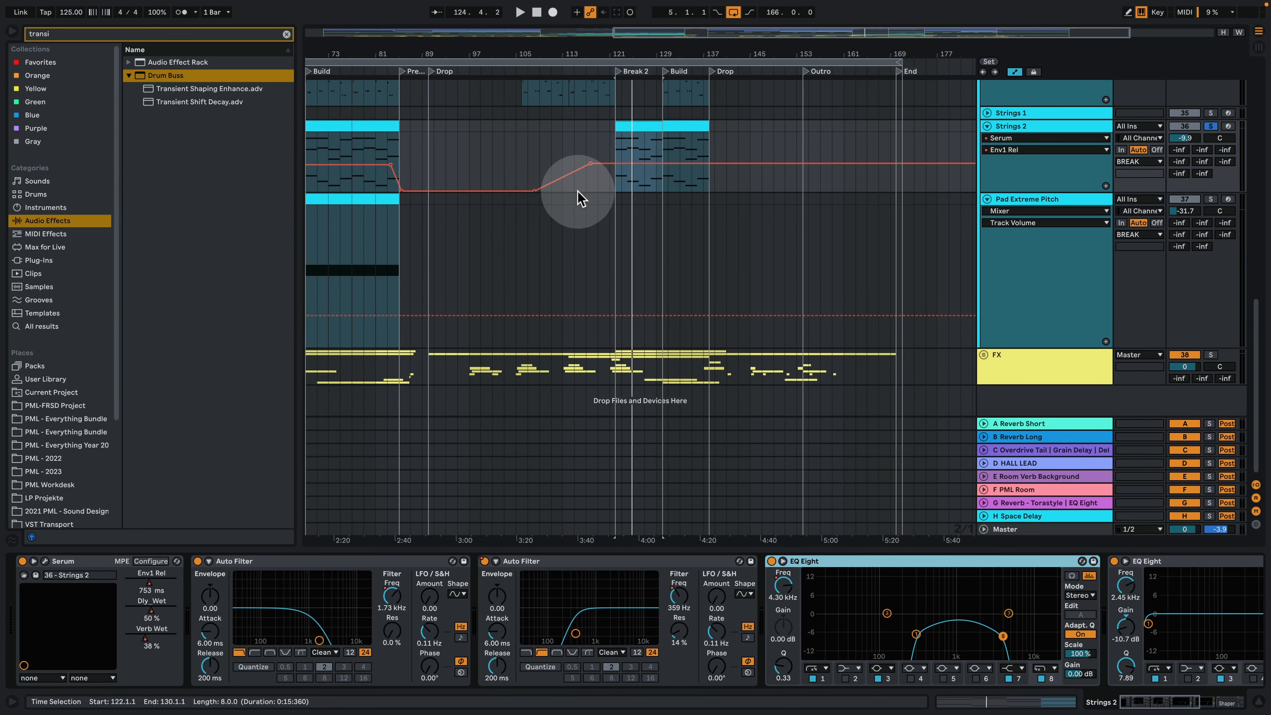
Step: Unfold the Bass Pluck track, solo it, show its device chain and play it from Break 2
scroll(841, 311, up, 2)
scroll(740, 240, up, 4)
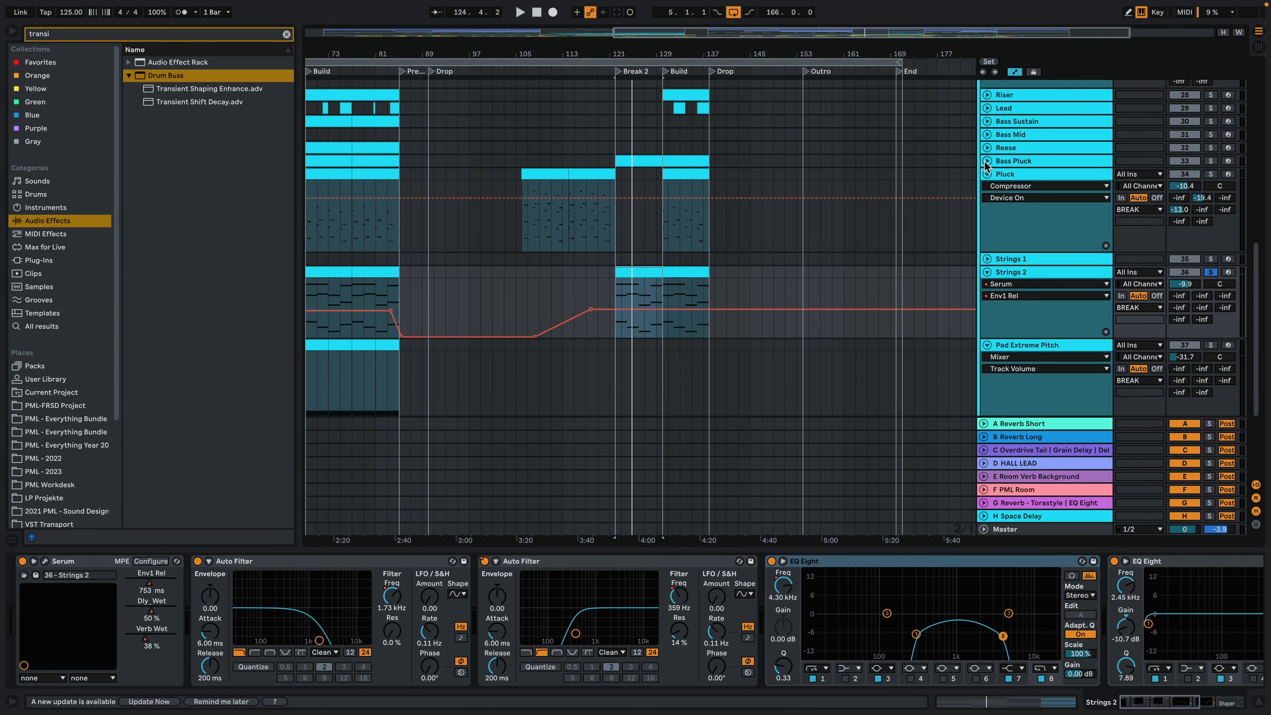
click(986, 161)
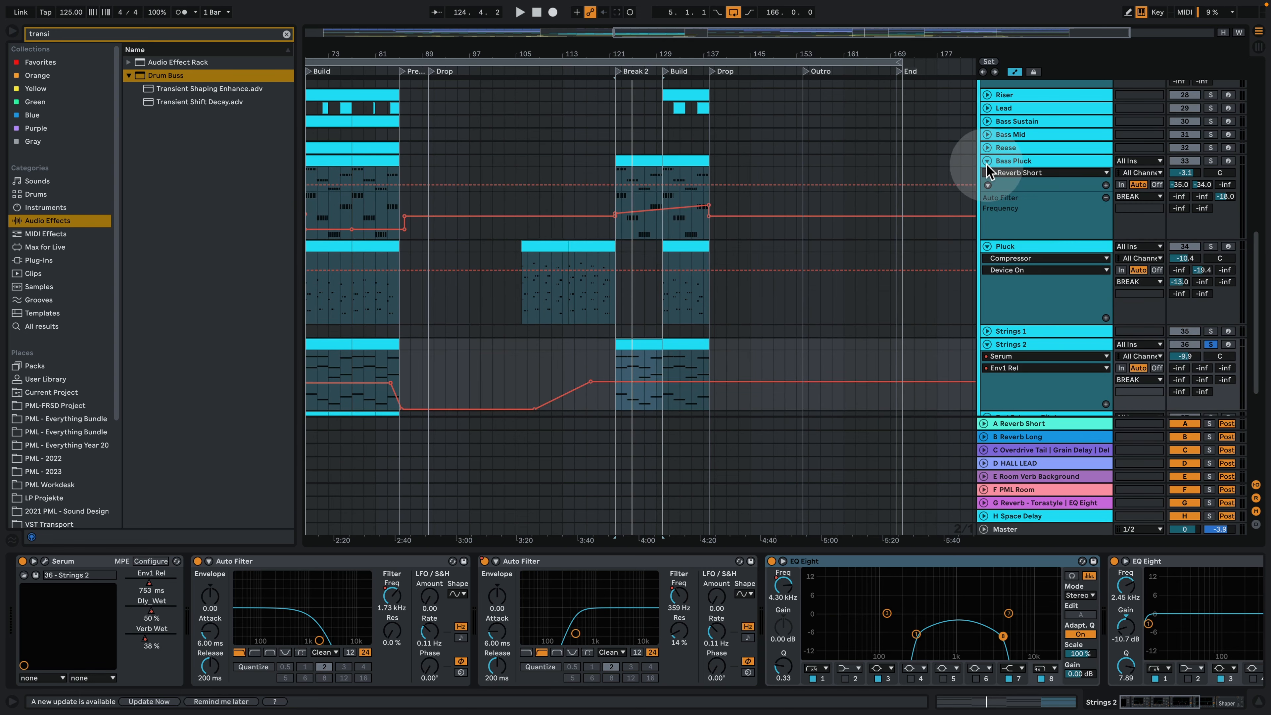
click(1212, 162)
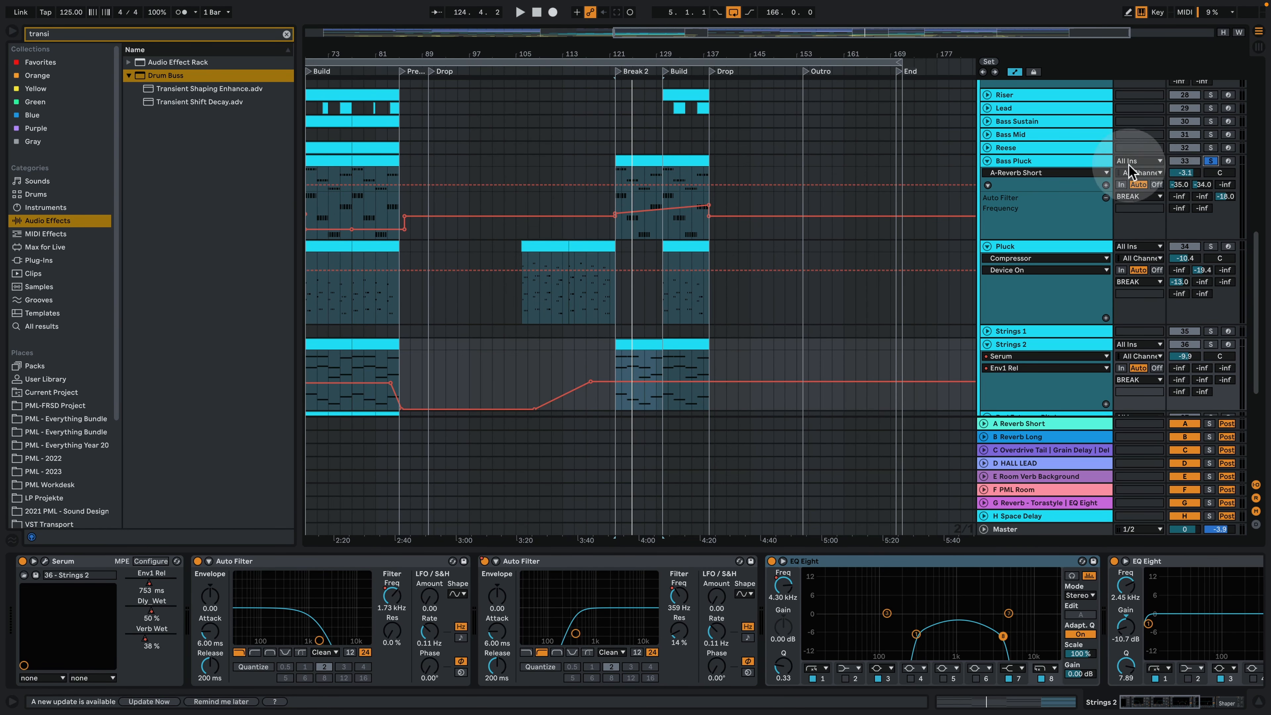
click(1041, 166)
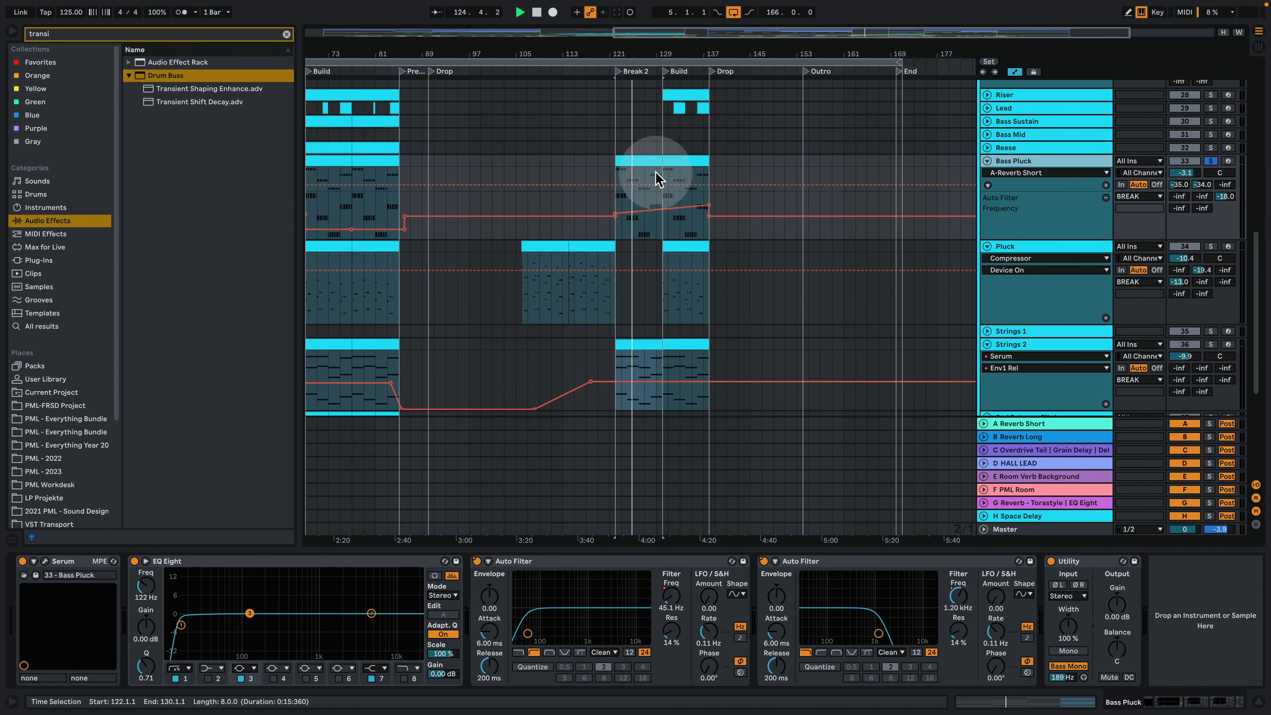
key(space)
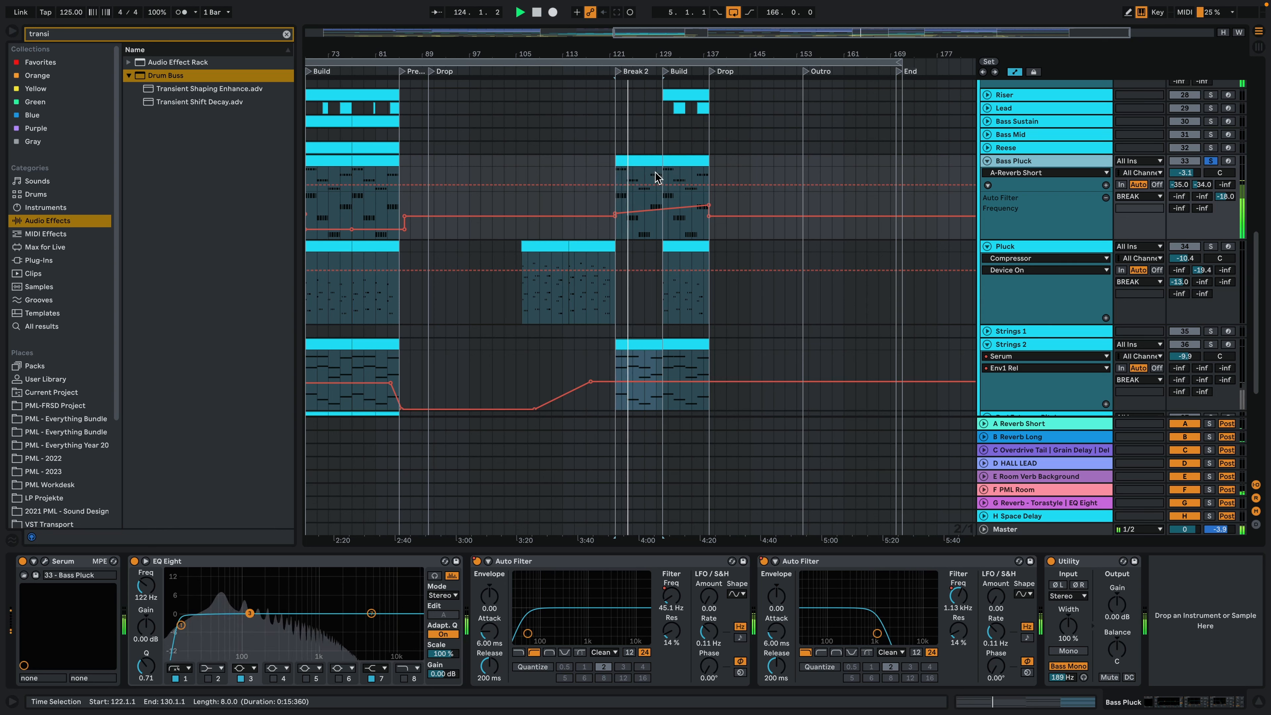
Step: Examine the Bass Pluck's Serum oscillators and effects, and audition the patch while toggling Hyper/Dimension
click(45, 562)
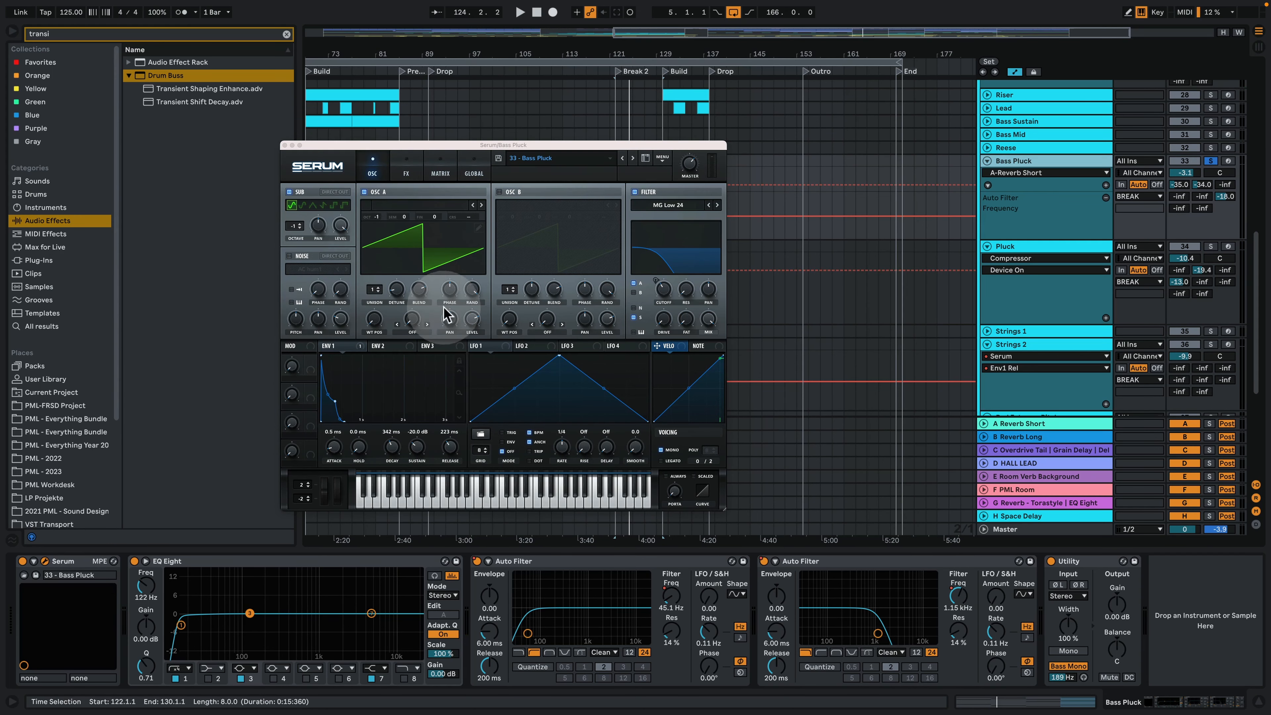
click(405, 169)
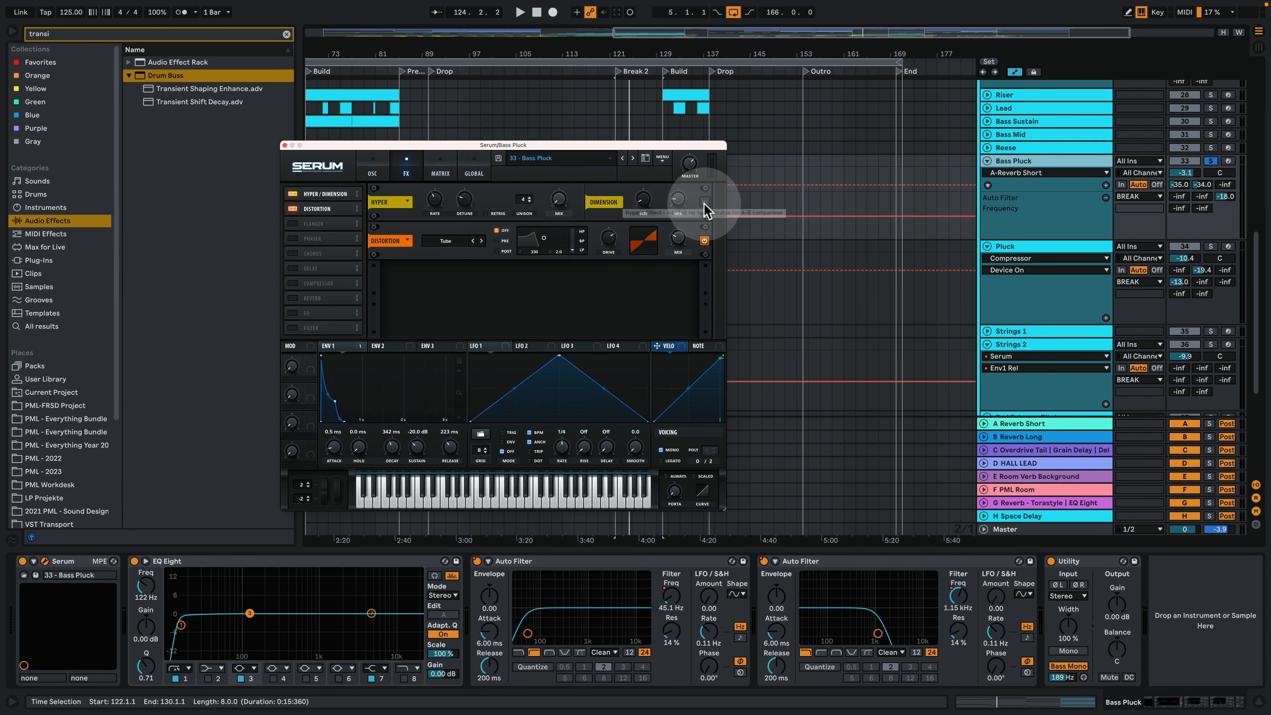
key(space)
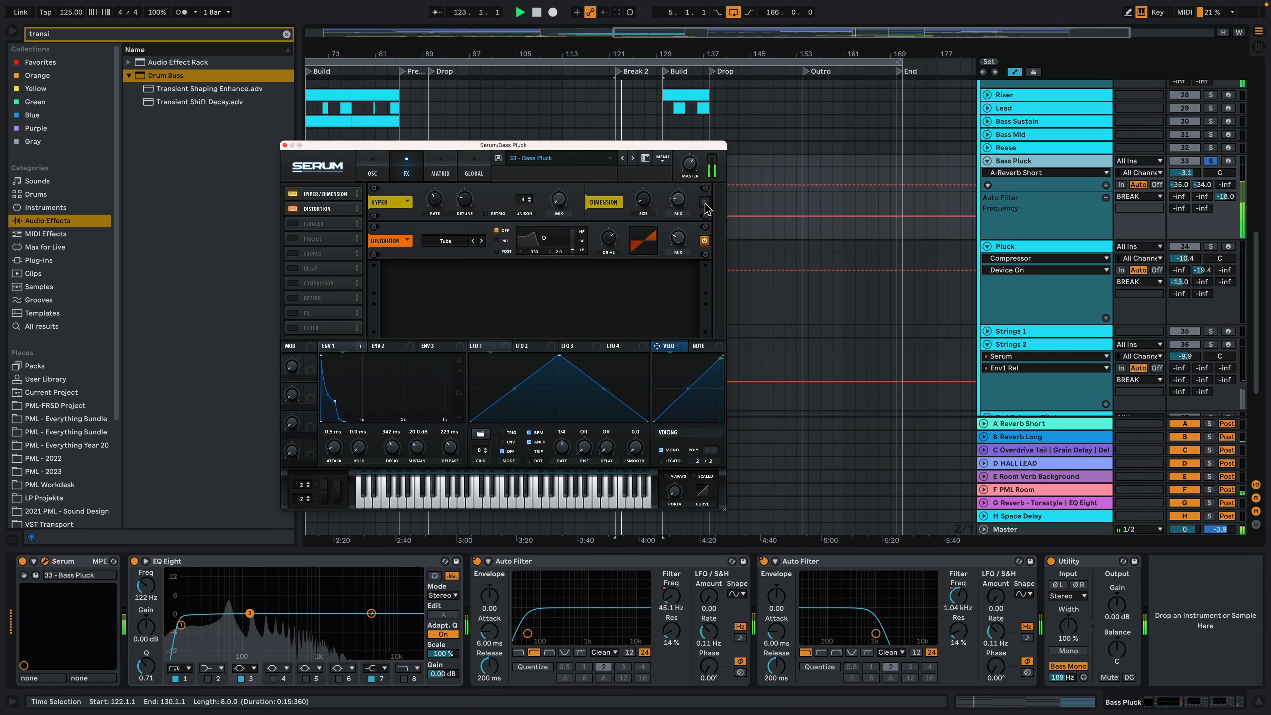
key(space)
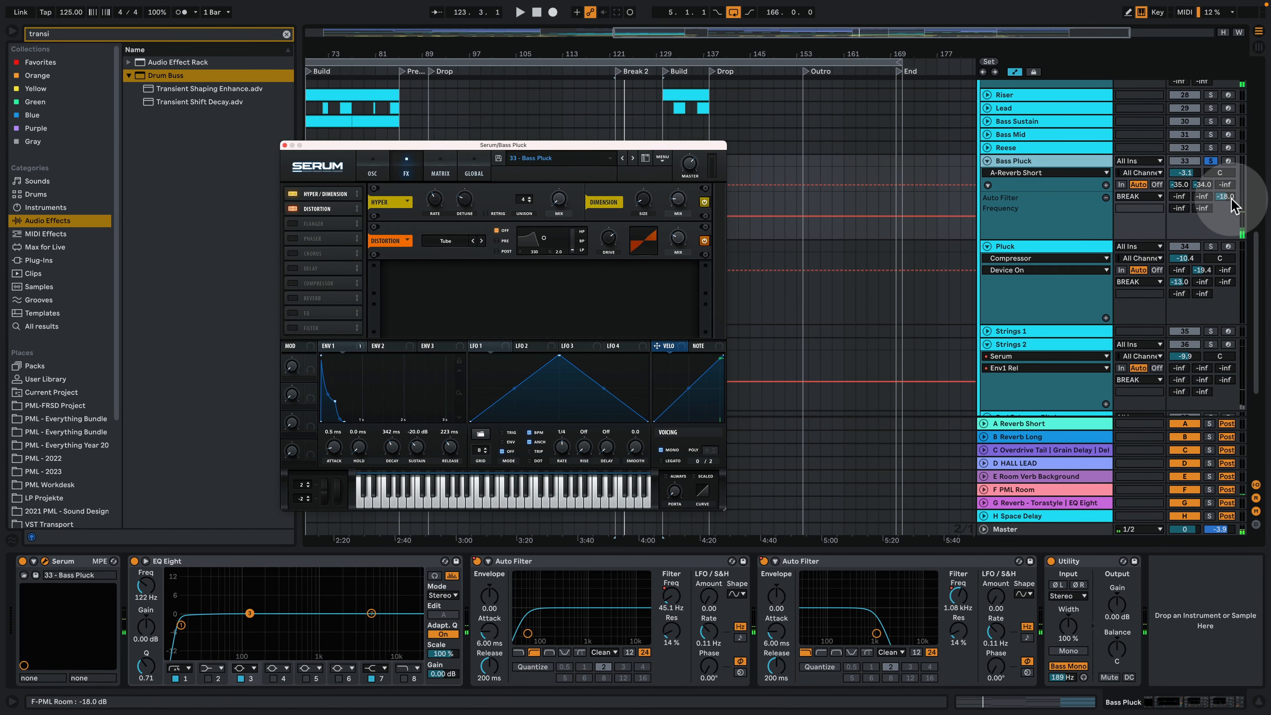
Step: Inspect the effect chains on the Overdrive Tail, Reverb Short, Reverb Long and PML Room return tracks
click(1085, 451)
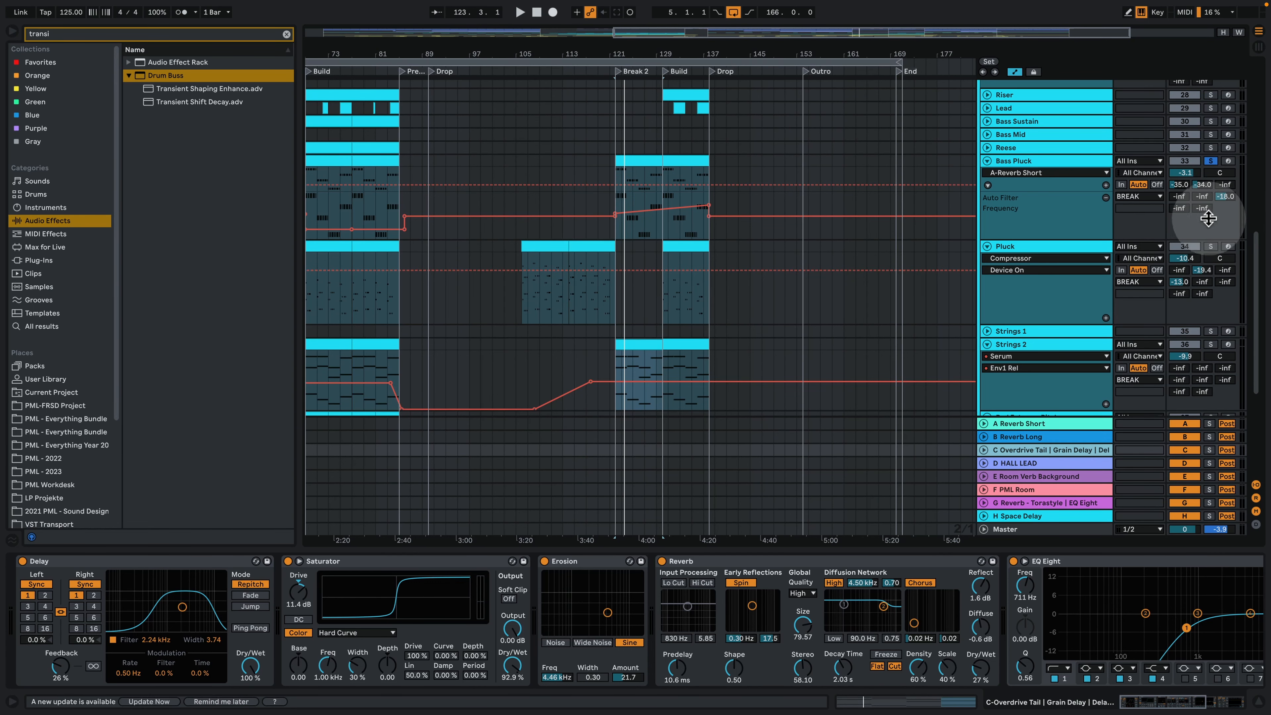
click(1038, 425)
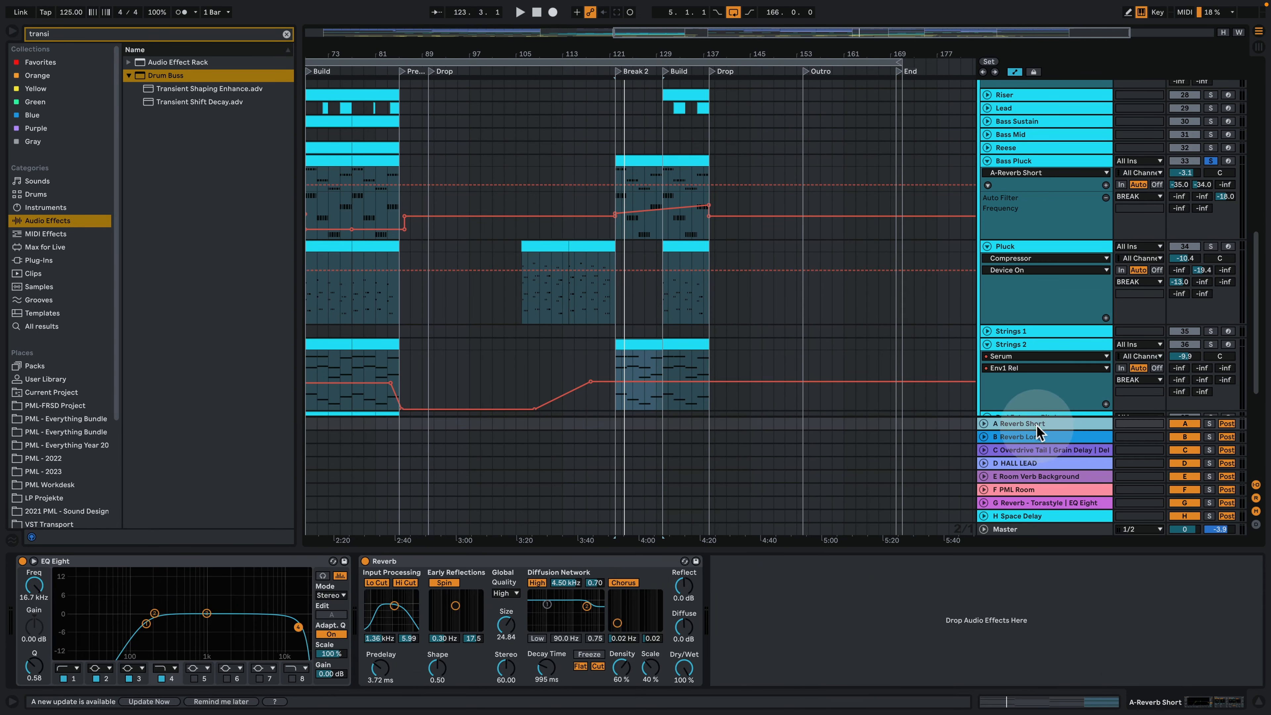
click(1050, 440)
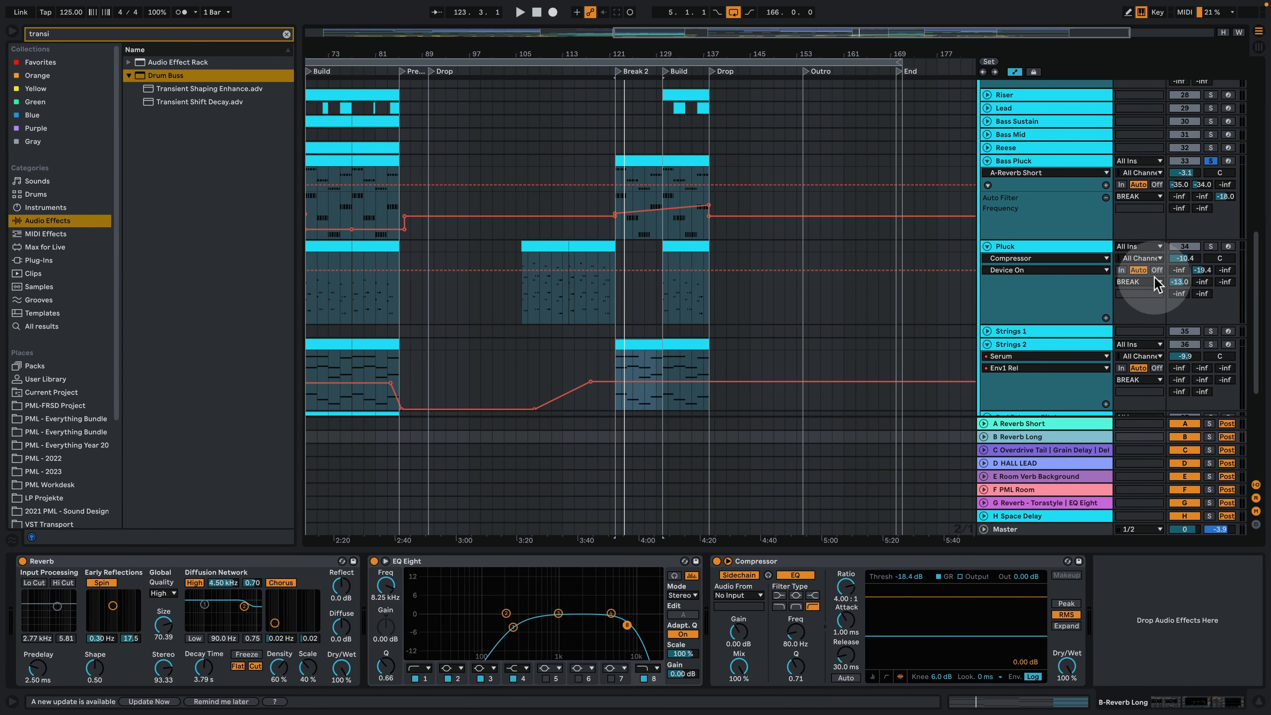
click(1066, 491)
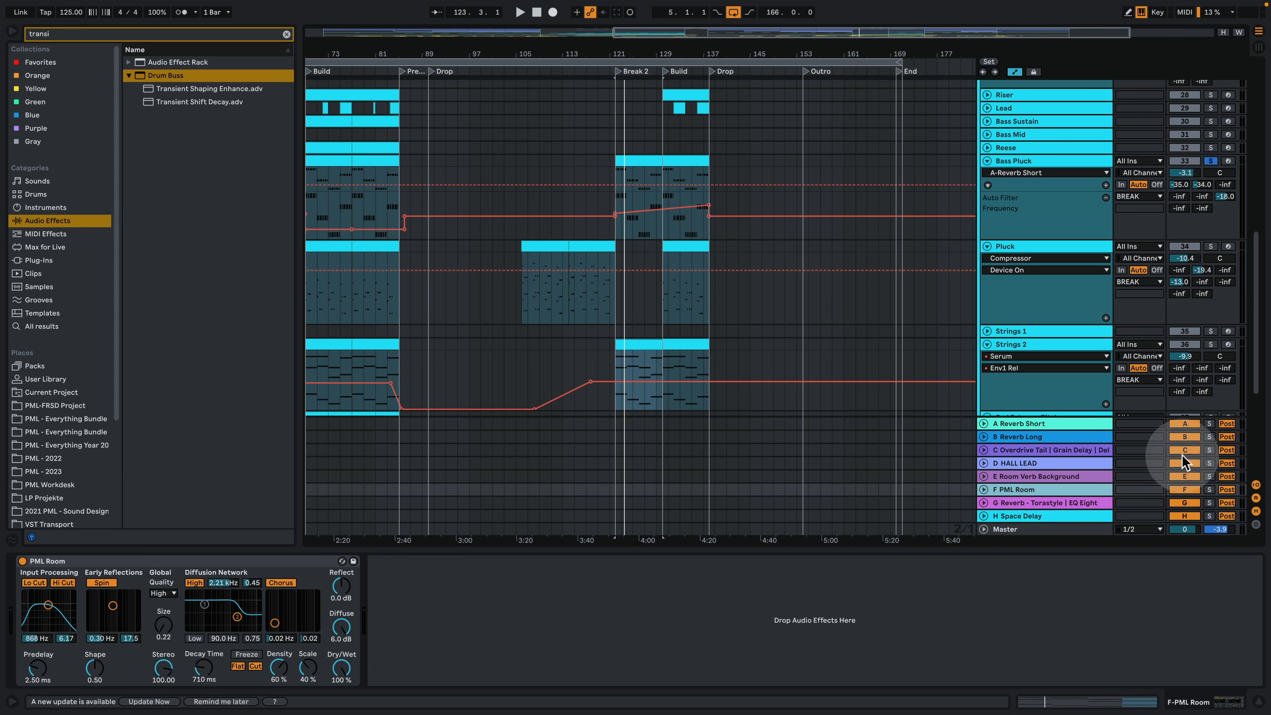
Step: Audition the PML Room return in solo, clear the solo and play Break 2 again
key(space)
click(1209, 489)
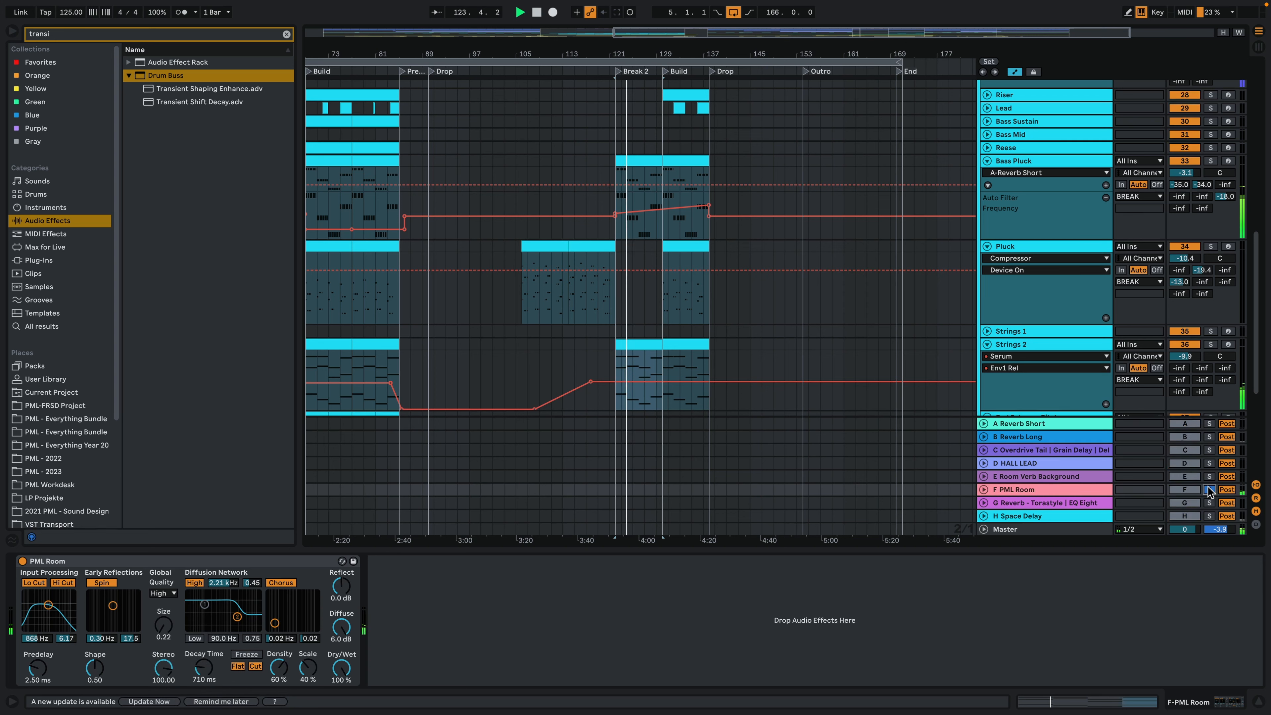
click(1208, 489)
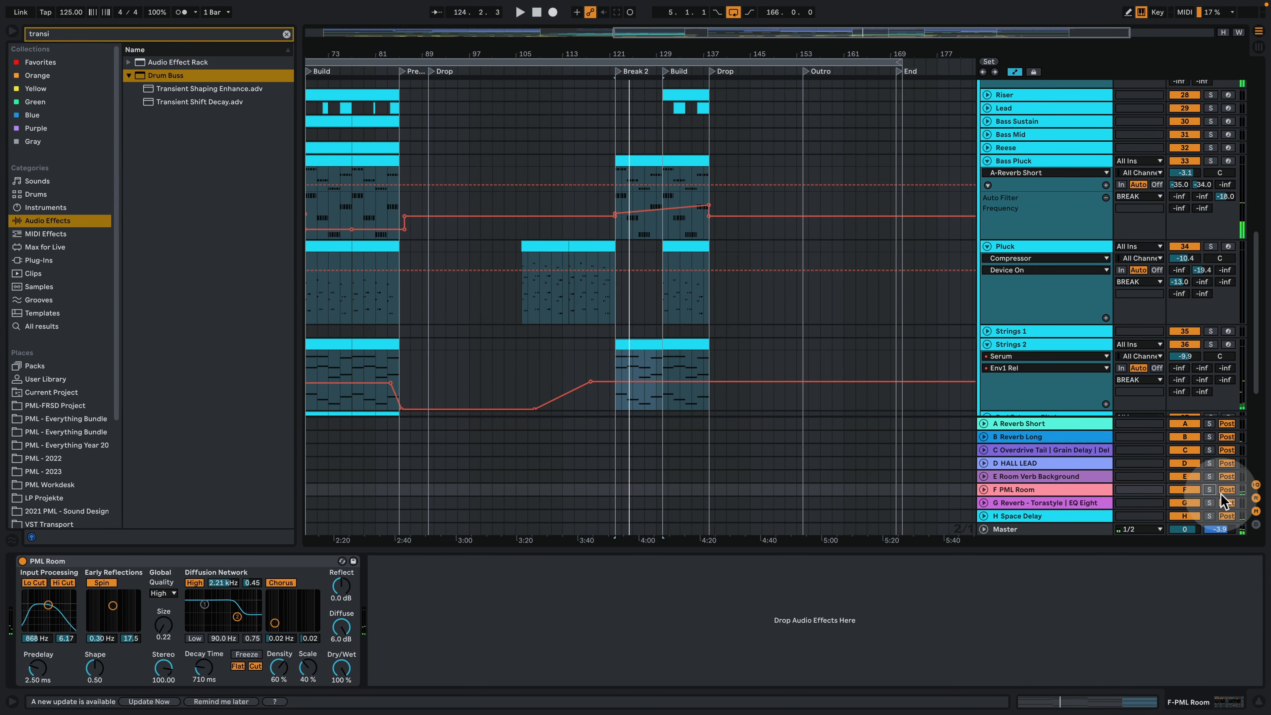
key(space)
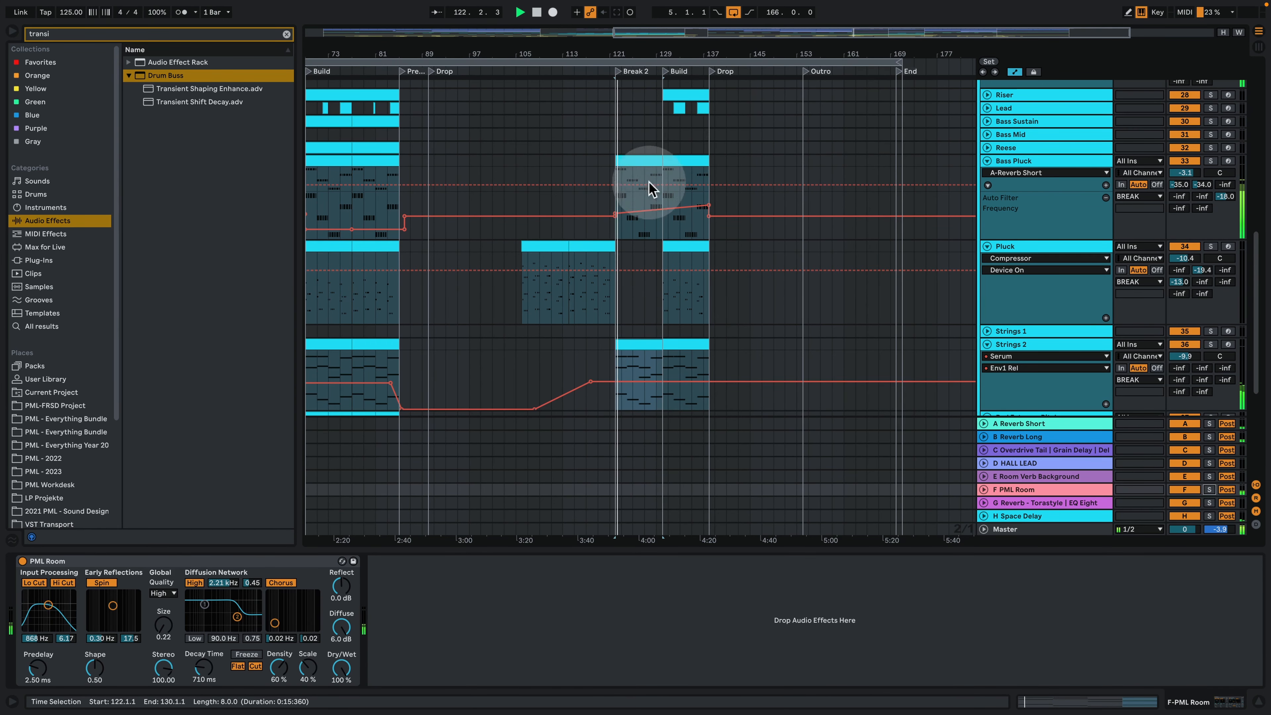
Step: Close the Serum window, open the Bass Pluck clip's MIDI notes at Break 2 and turn off the clip's scale setting
scroll(645, 195, up, 3)
click(638, 248)
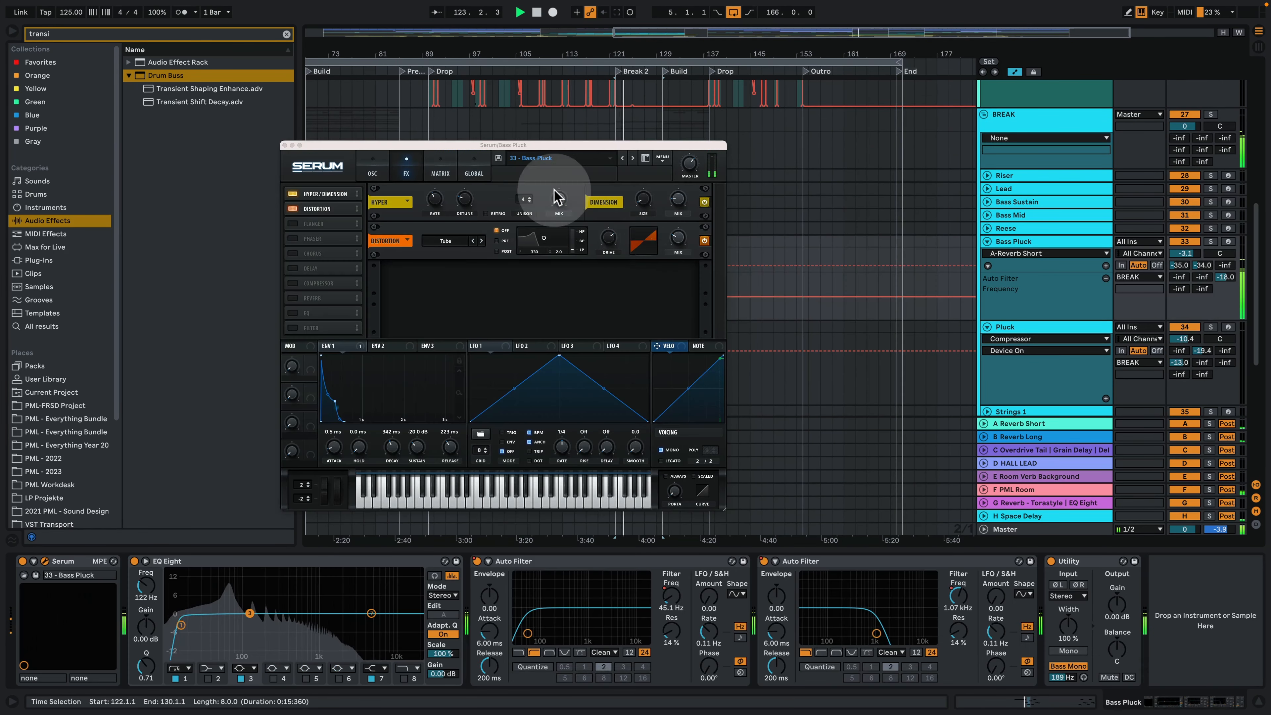
click(289, 143)
double_click(629, 242)
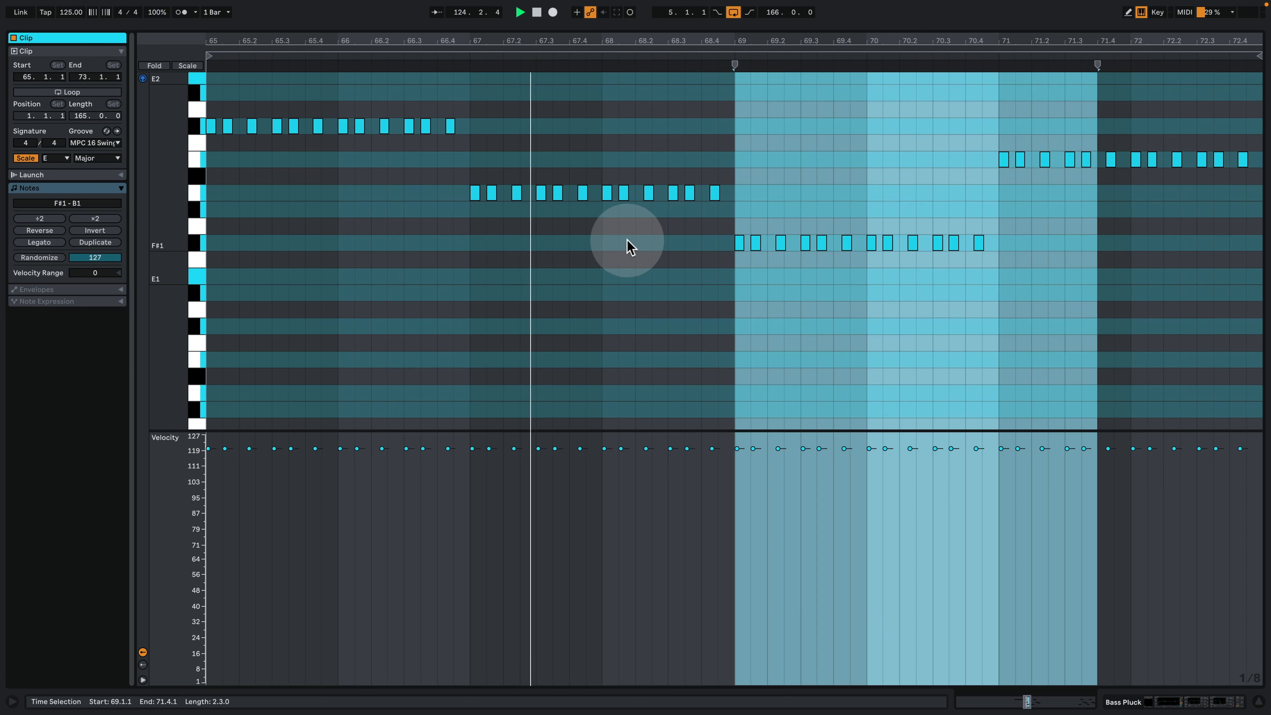
click(361, 238)
click(25, 158)
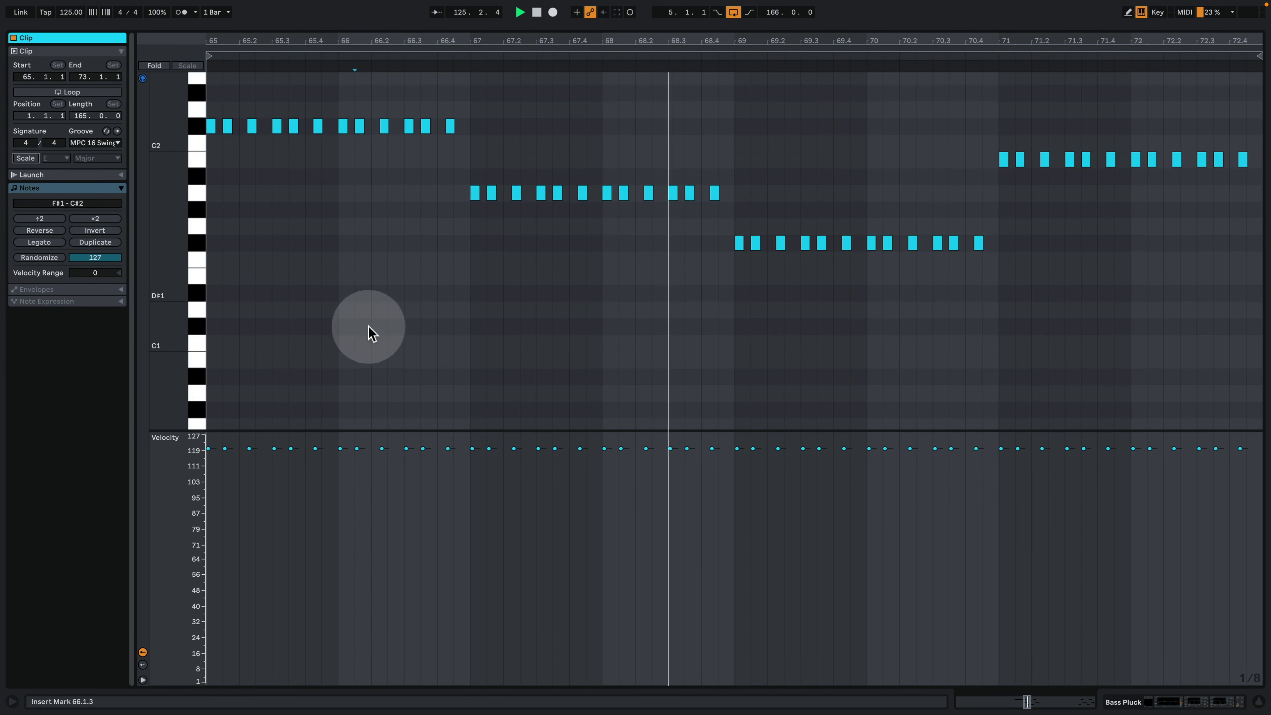
Step: Examine the rhythm of the Bass Pluck's repeated C#2 notes in bars 65 and 66 during playback
scroll(255, 80, up, 2)
drag(230, 46, 262, 46)
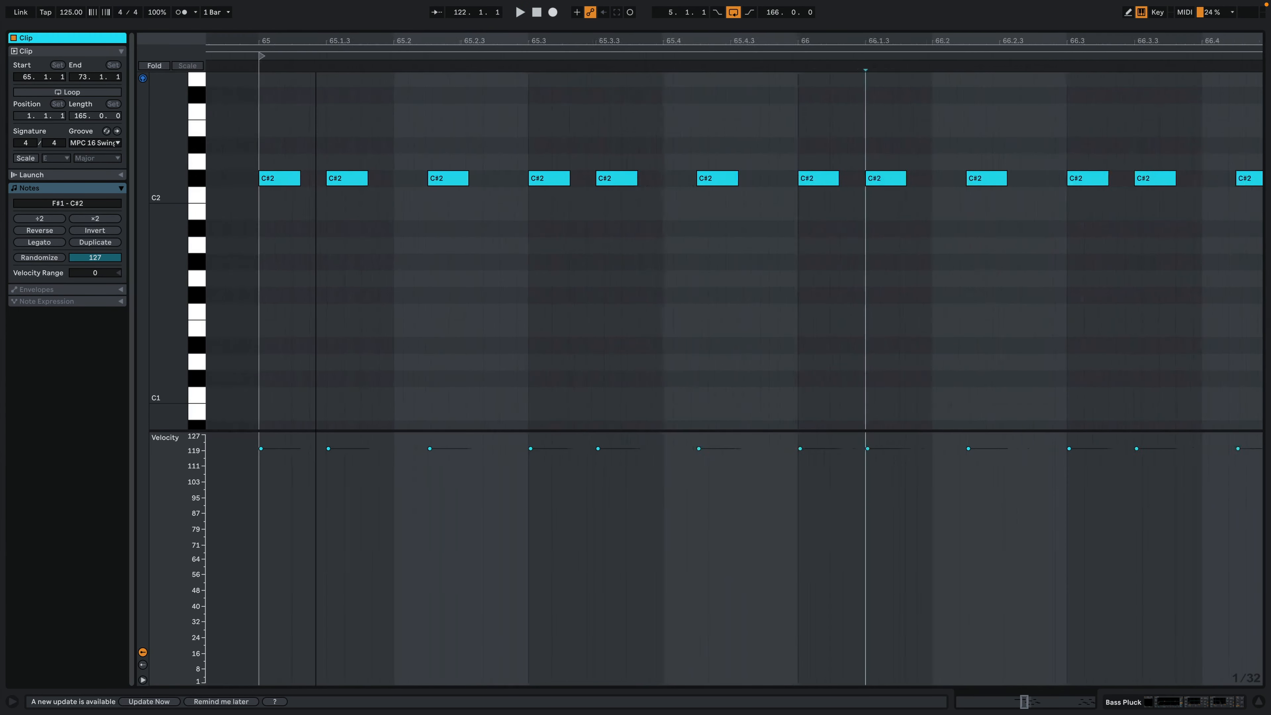
drag(316, 41, 316, 36)
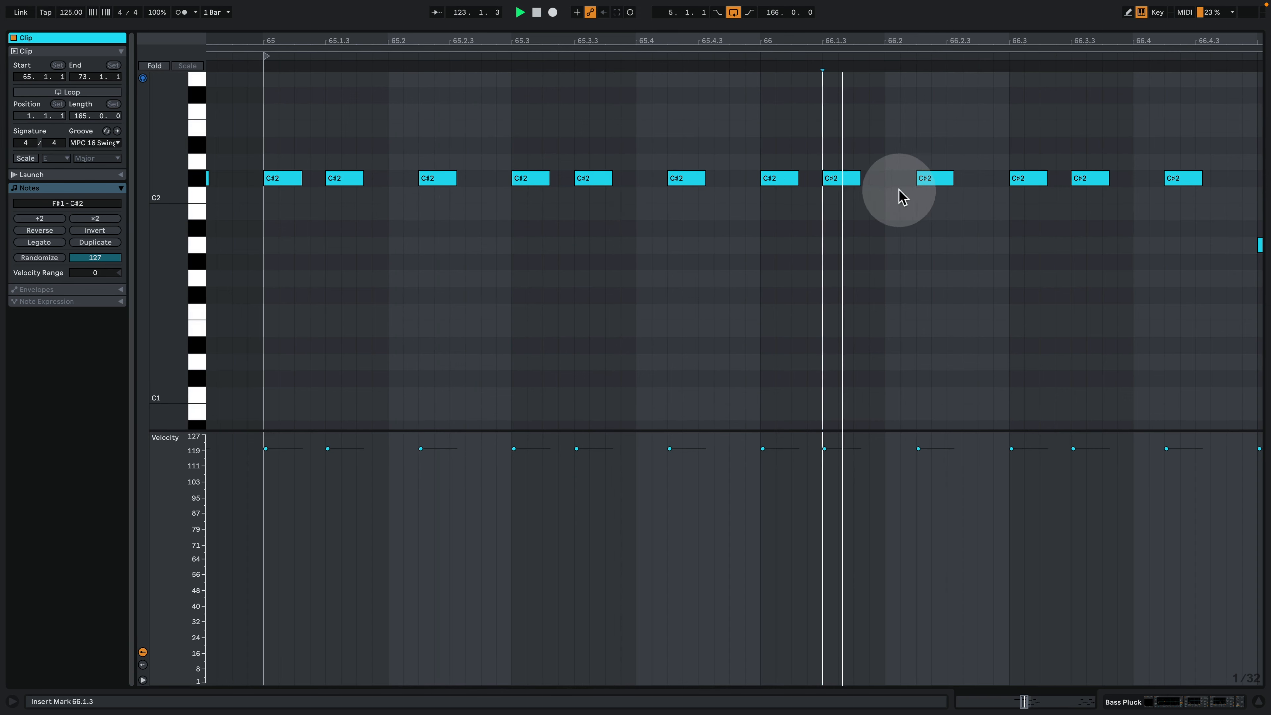
Step: Return to the arrangement, select the Riser clip at the second Build, solo and unfold the Riser track, and play it
click(1203, 707)
scroll(618, 231, up, 6)
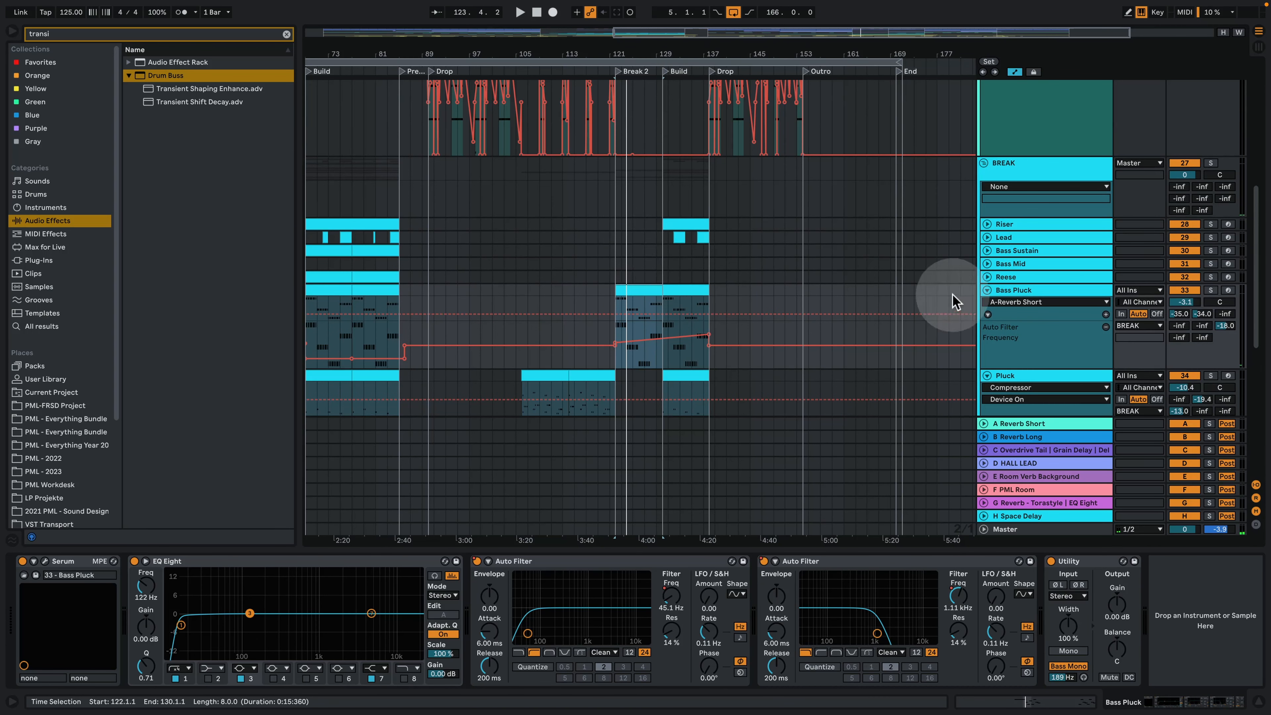
scroll(726, 290, down, 5)
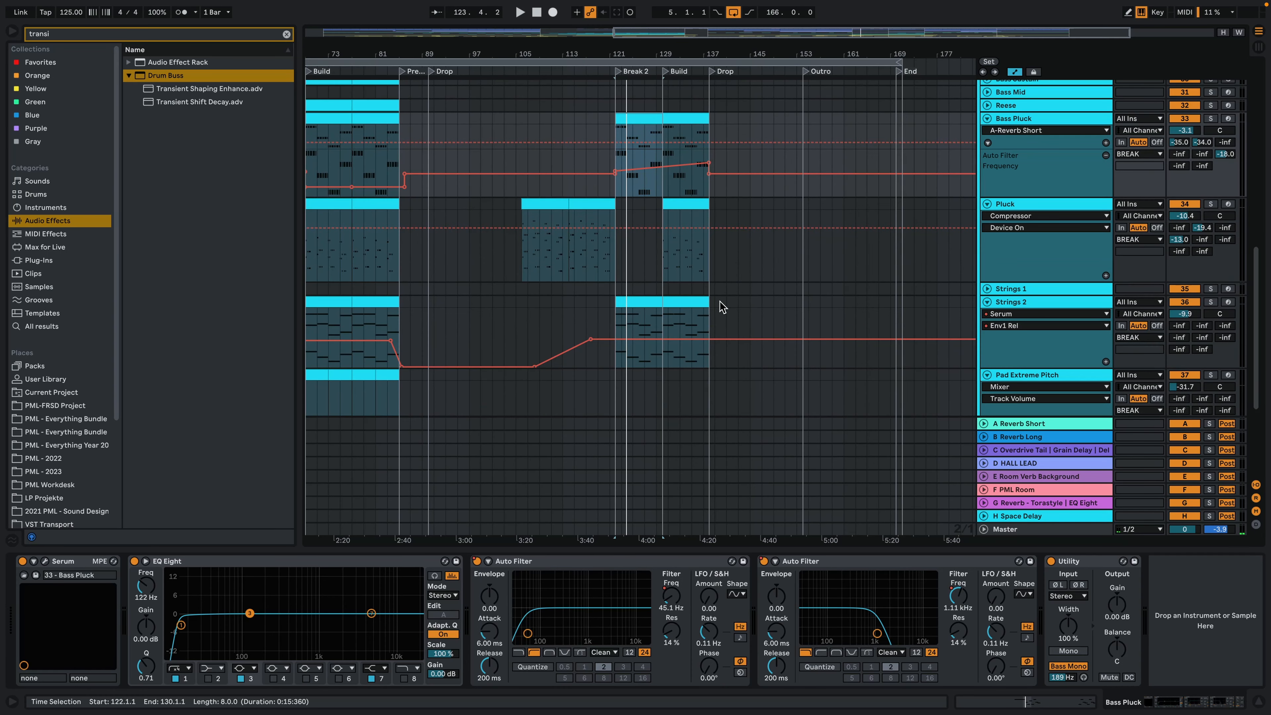
scroll(701, 241, up, 4)
click(680, 194)
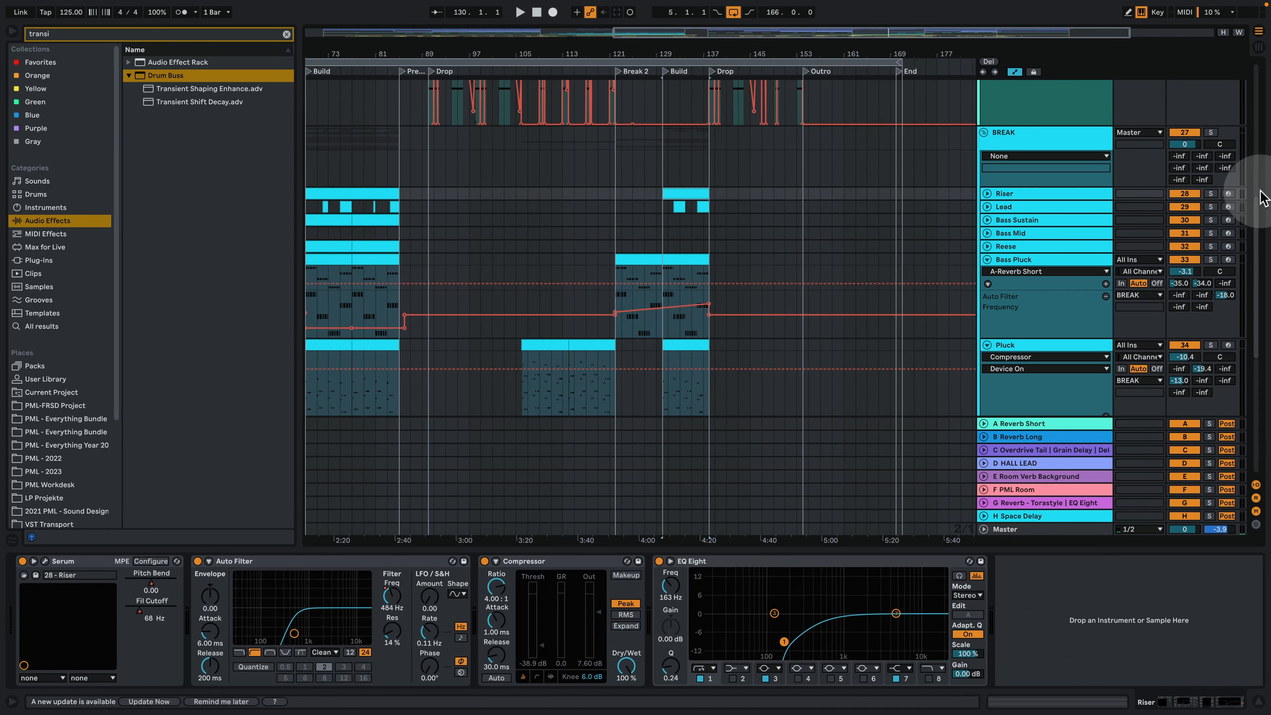
click(1210, 193)
click(988, 194)
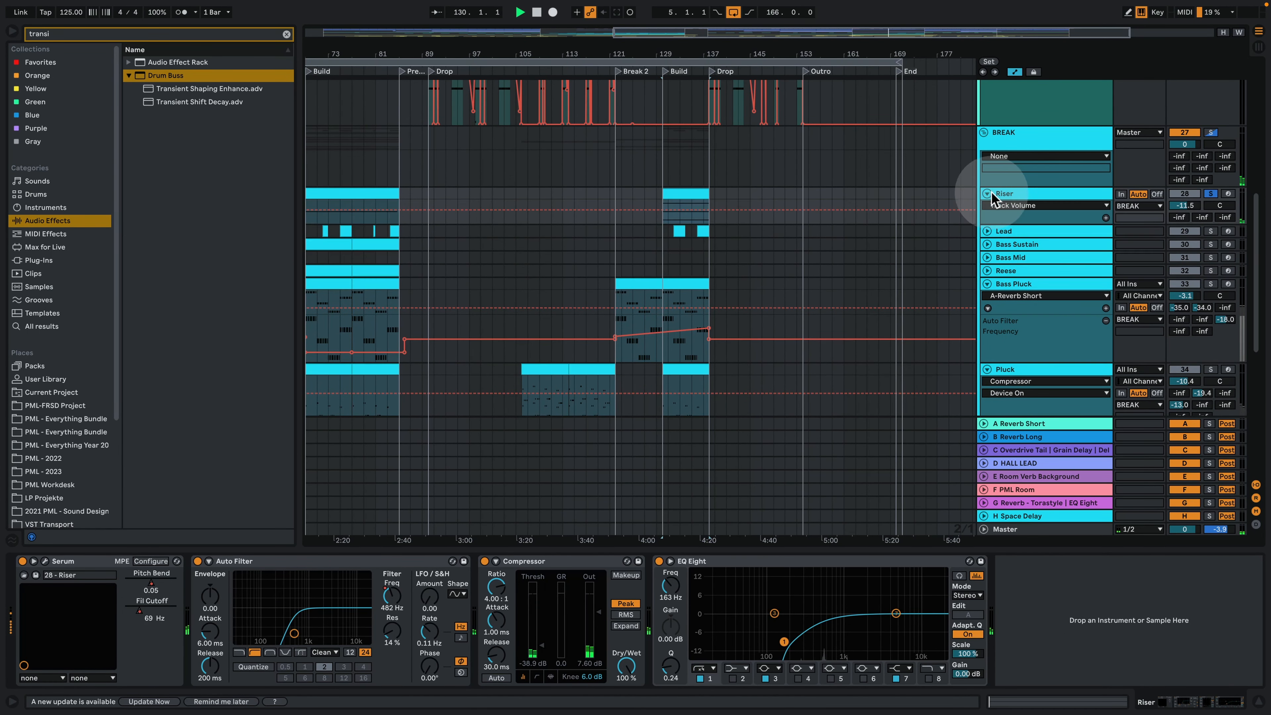
click(673, 194)
key(space)
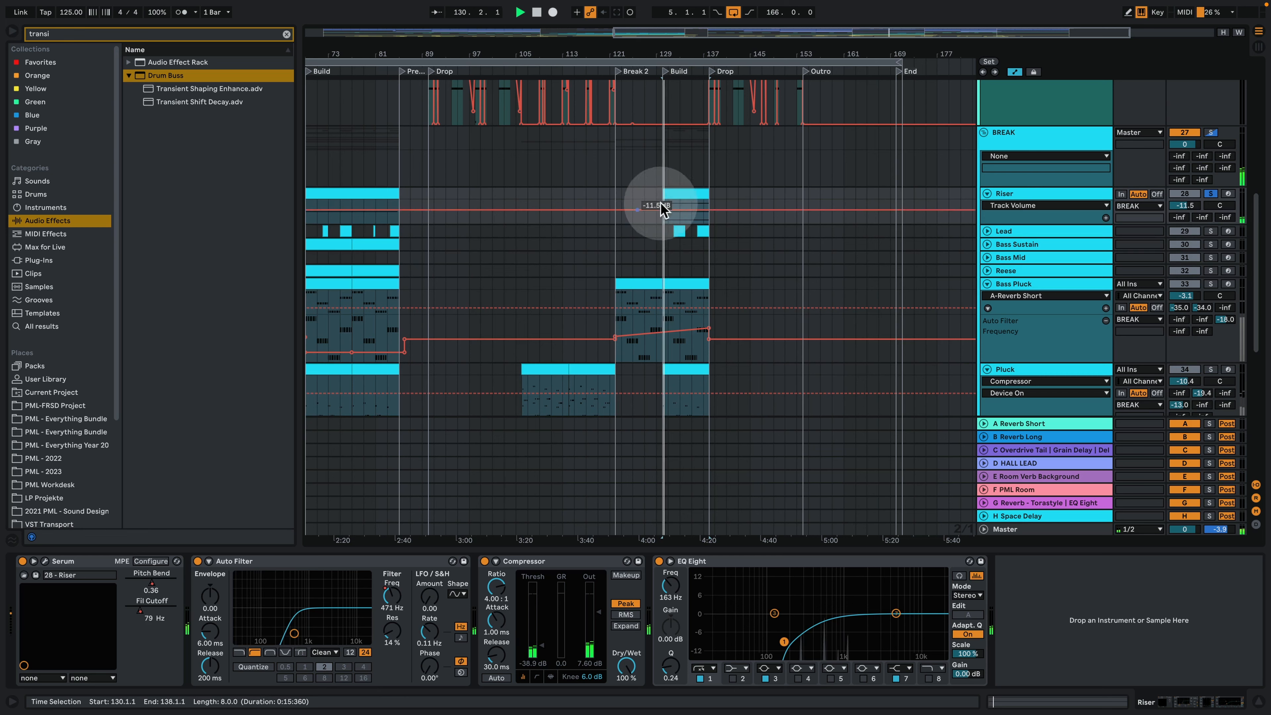
Step: Open the Riser clip's MIDI notes, select all of them and examine their octave spacing
double_click(675, 194)
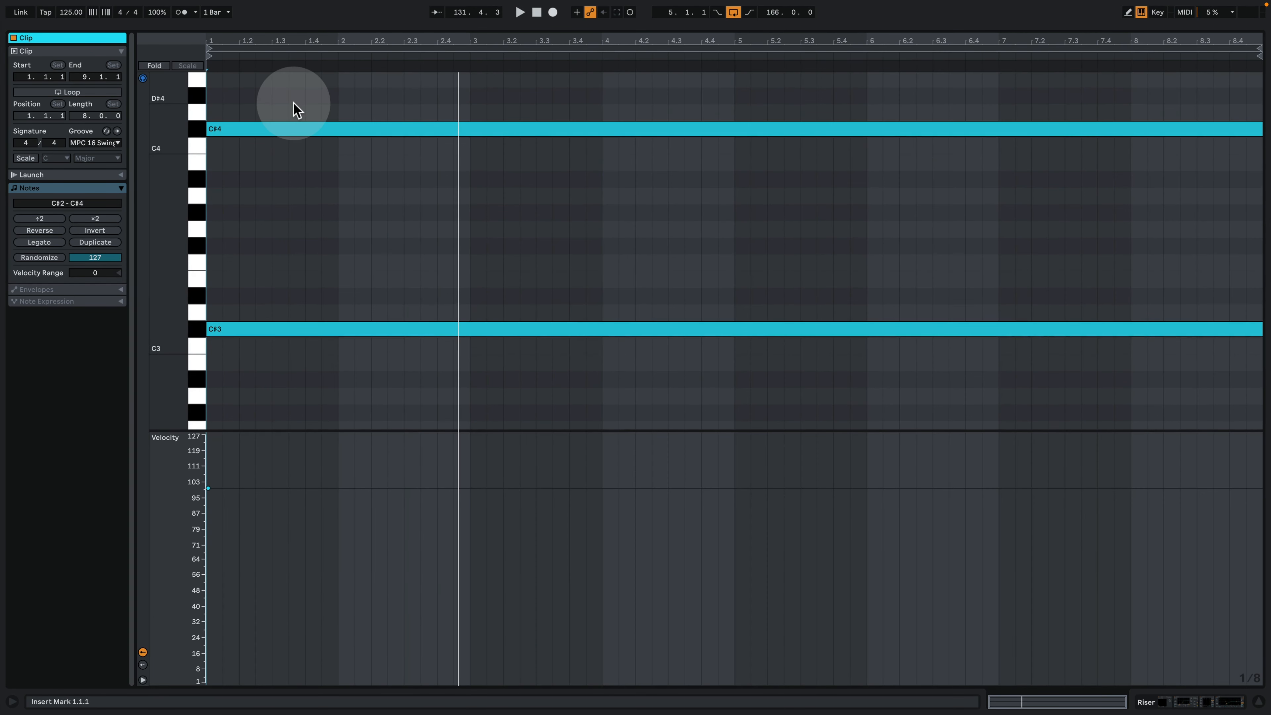
key(space)
drag(287, 105, 337, 101)
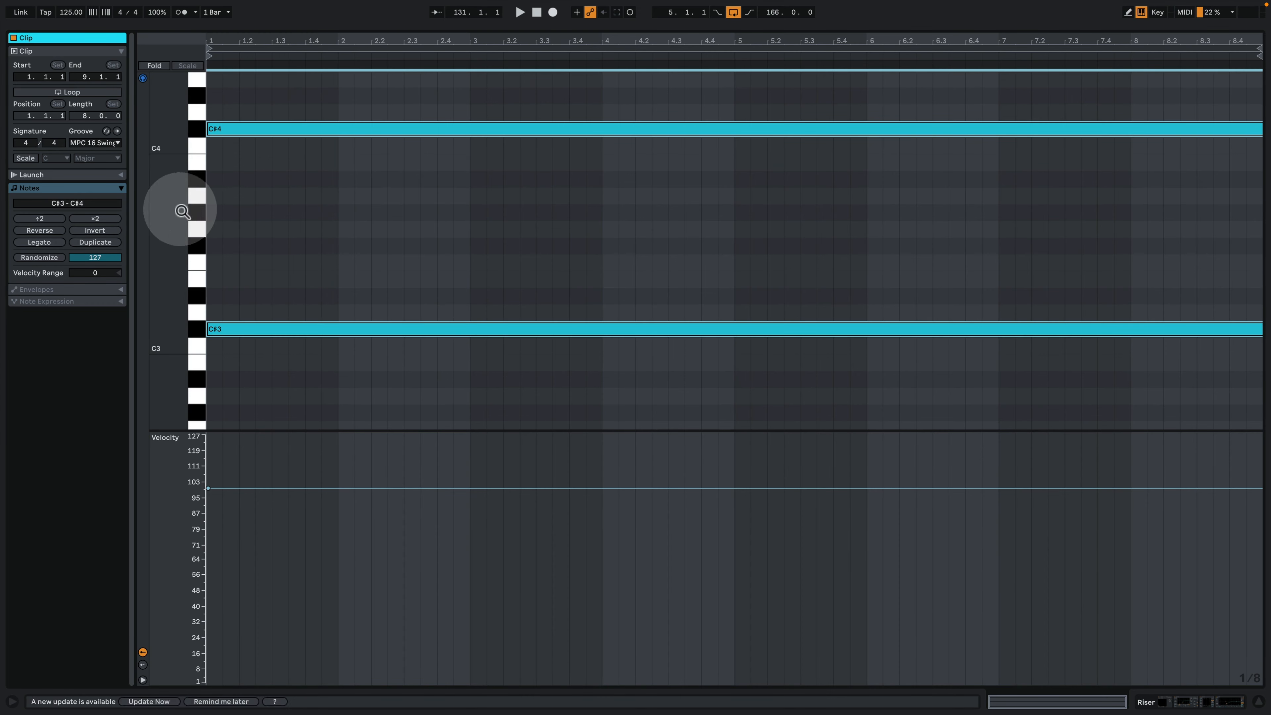
drag(180, 209, 150, 208)
drag(333, 321, 337, 409)
drag(344, 409, 338, 98)
drag(342, 100, 381, 425)
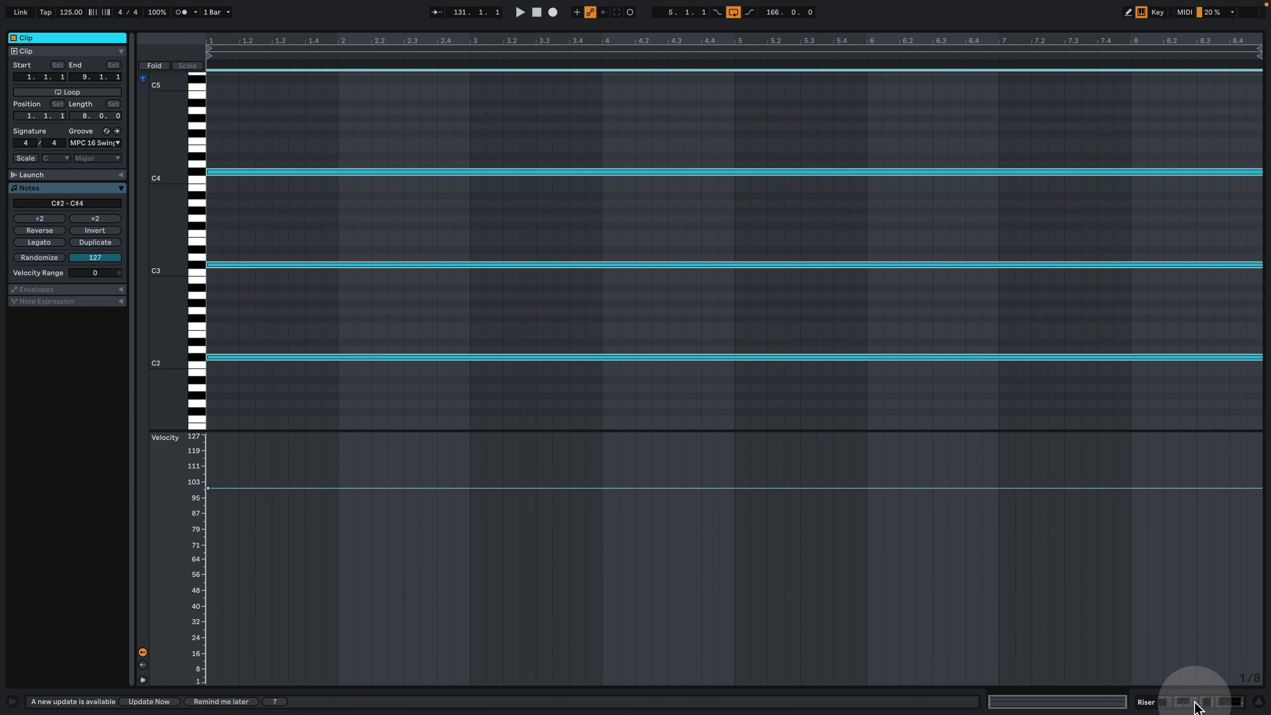
Step: Return to the Riser's devices, enlarge the Riser track and display its Serum Fil Cutoff automation
click(1195, 702)
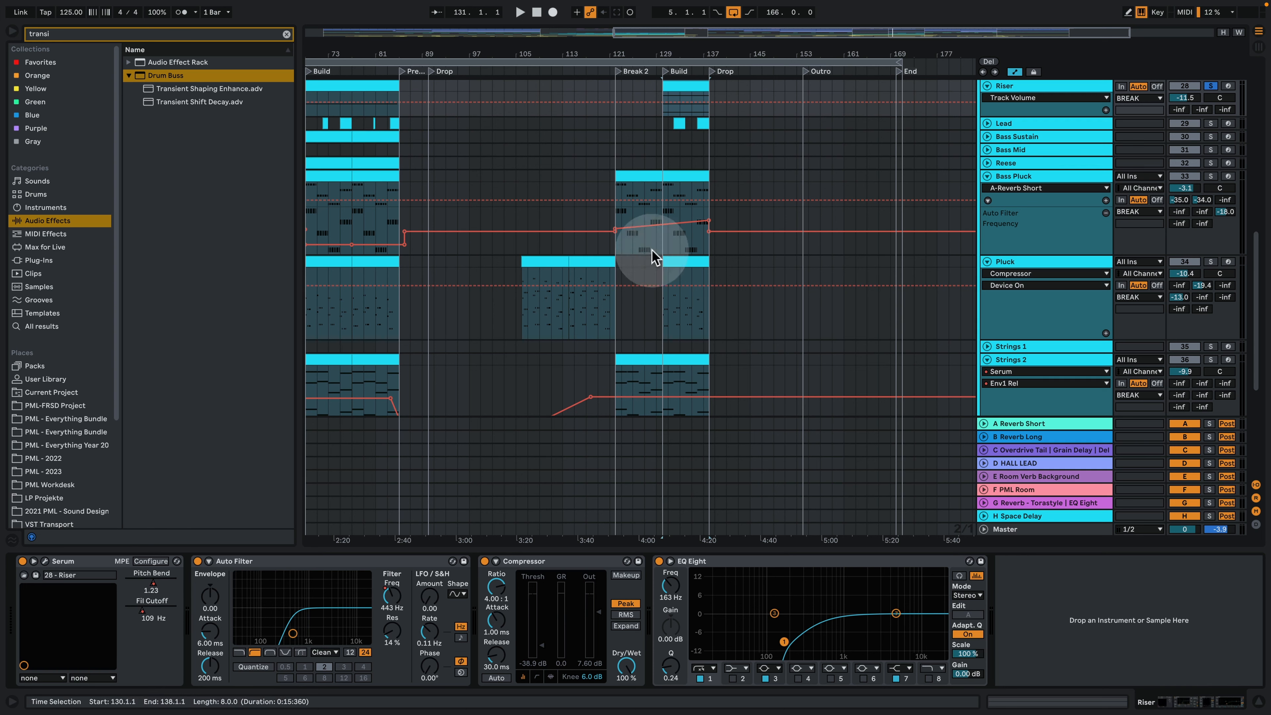
drag(1021, 115, 1020, 210)
click(1018, 98)
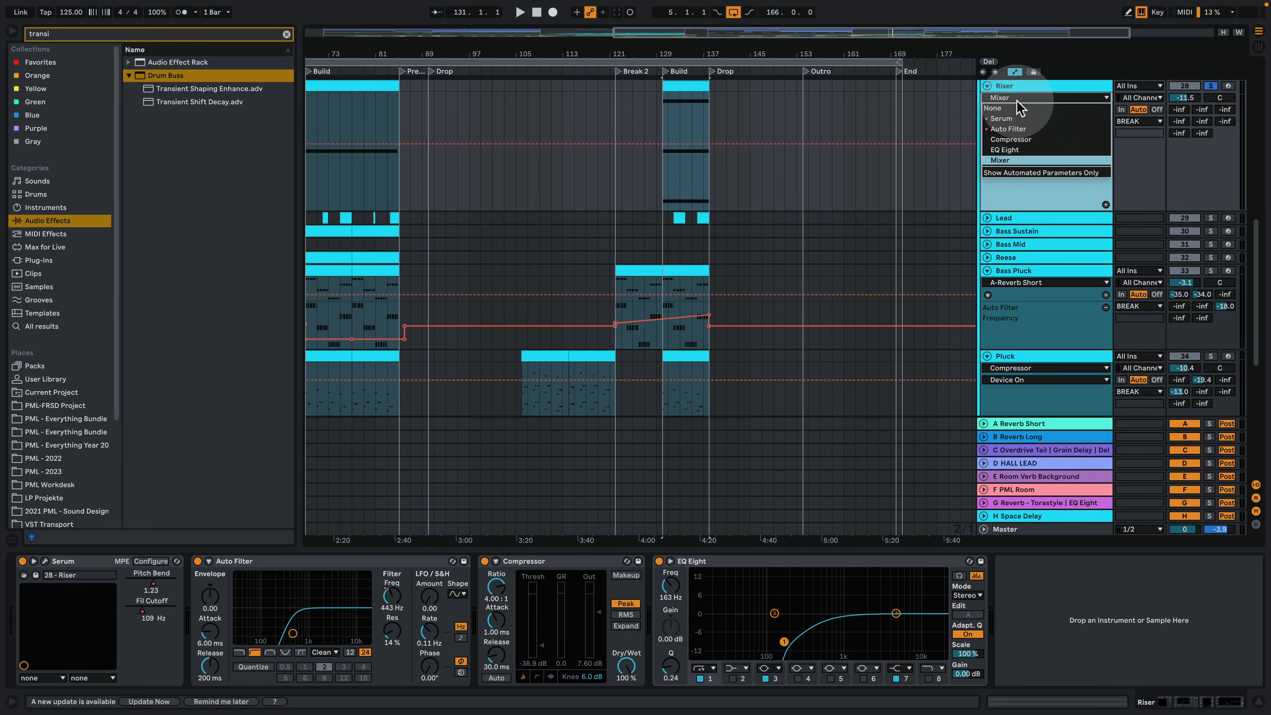
click(1024, 121)
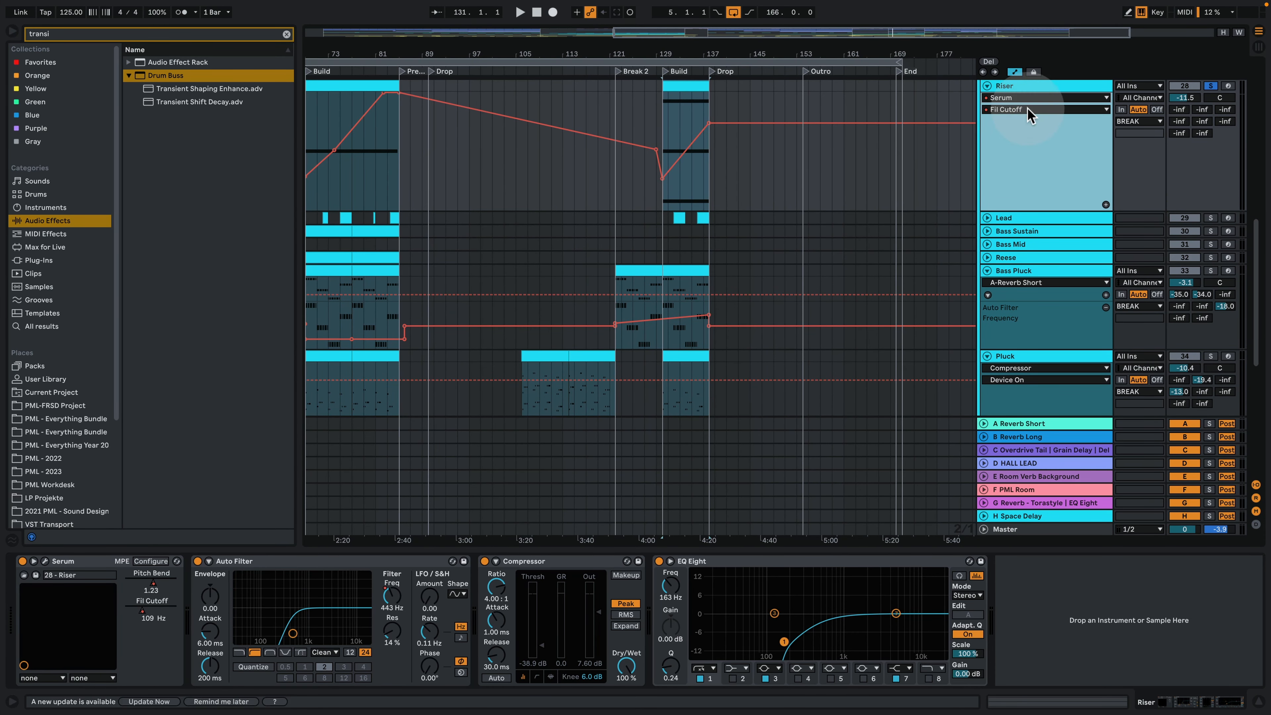
click(659, 134)
Step: Display the Riser's Serum Pitch Bend automation at the second Build and open the Serum window
click(1026, 109)
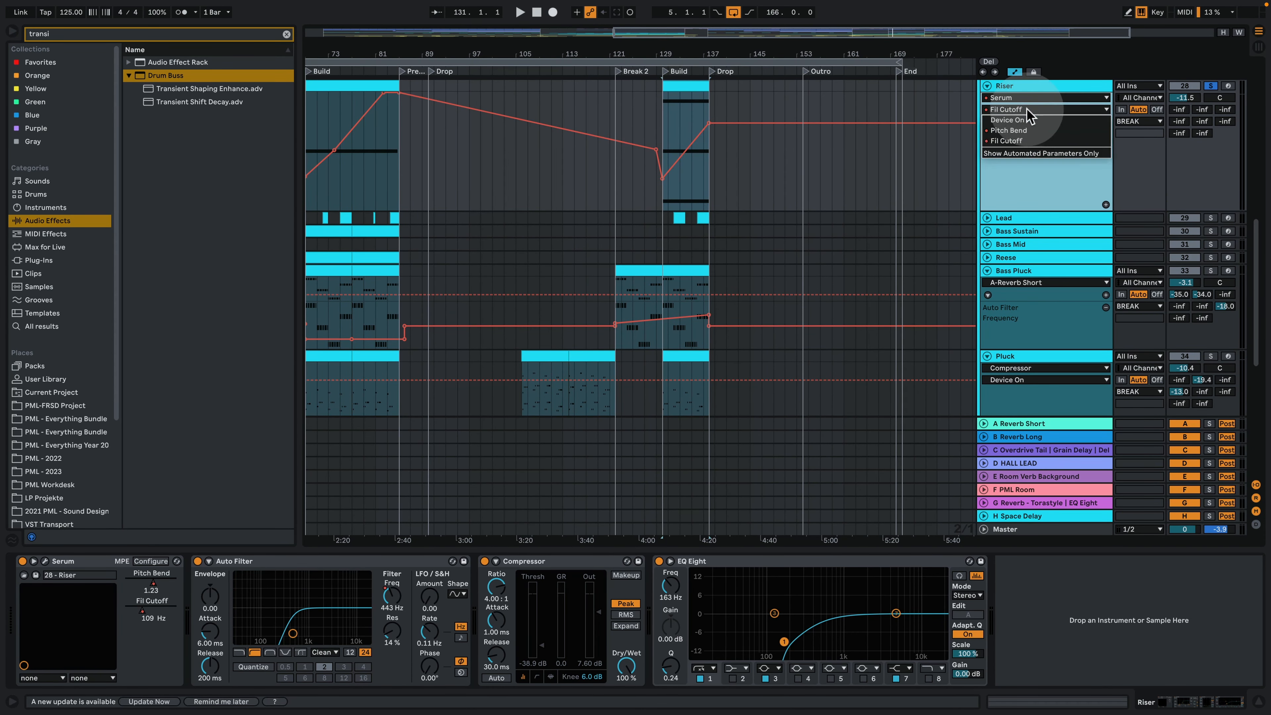
click(1008, 130)
drag(672, 56, 658, 134)
click(45, 561)
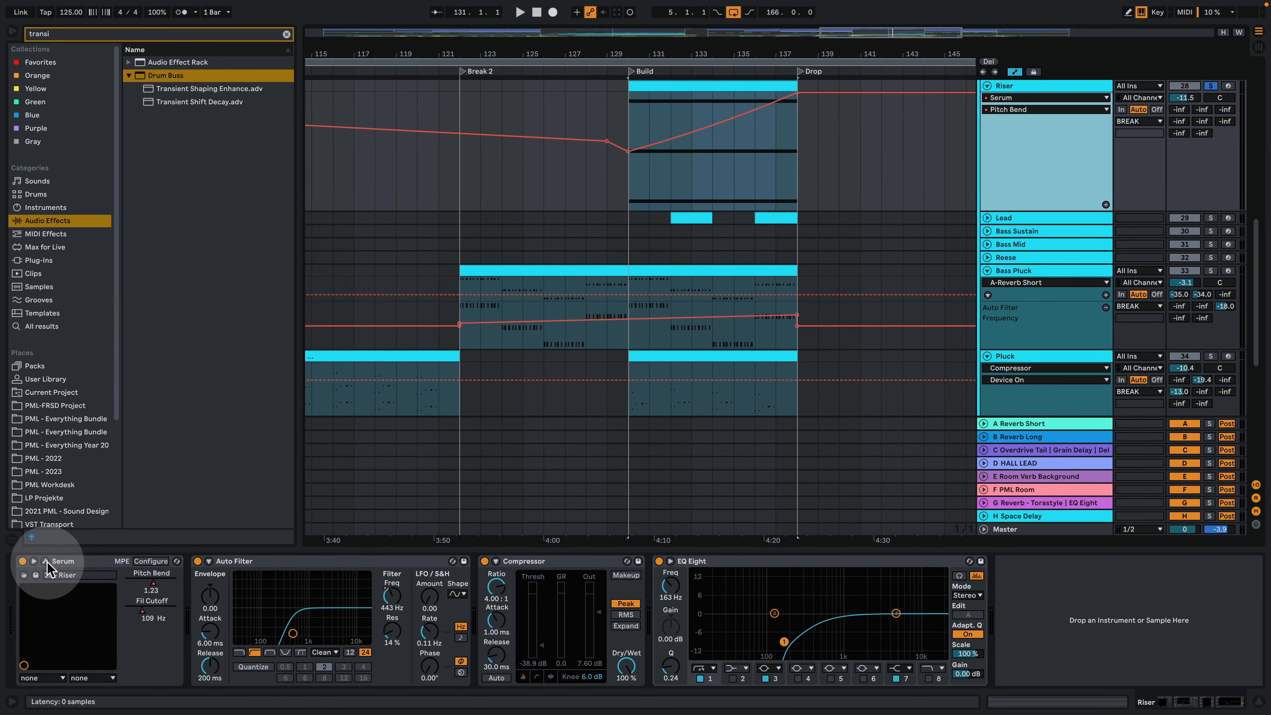
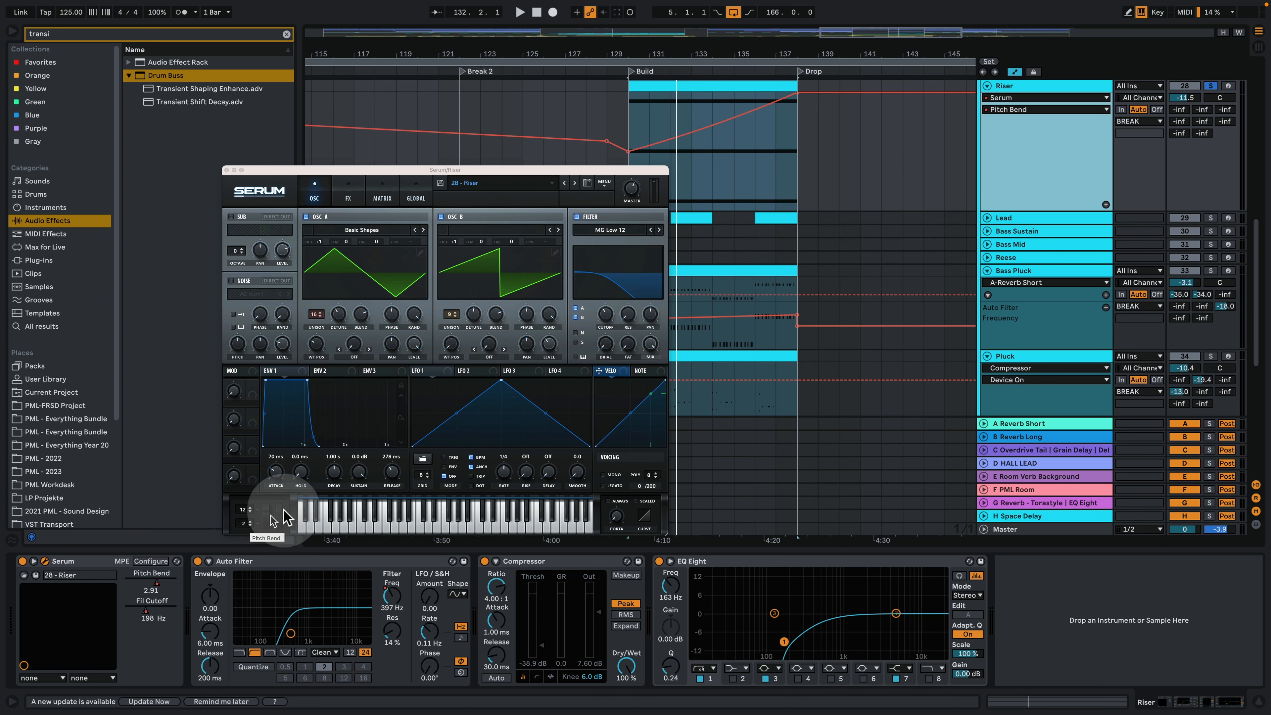
Step: Compare the Riser's sound at the start and end of the Build's Pitch Bend ramp by playing from 130.1.1 and 137.4.1
click(670, 135)
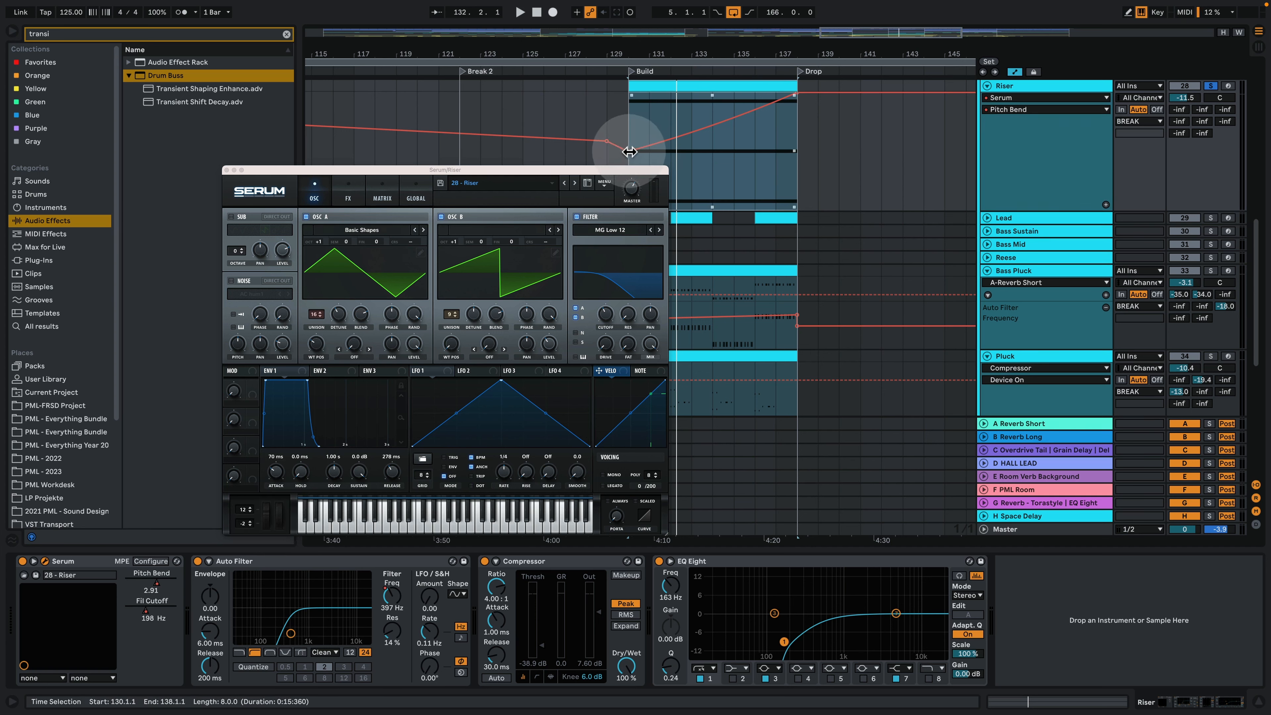
click(638, 141)
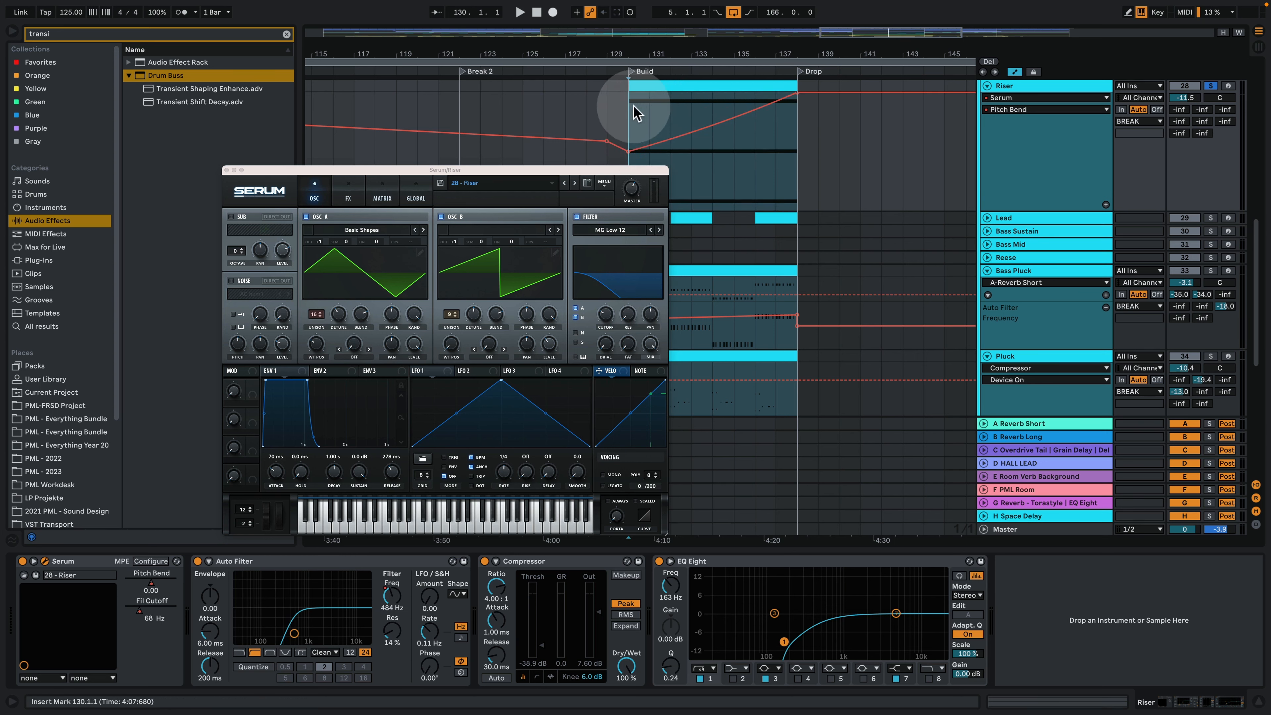
key(space)
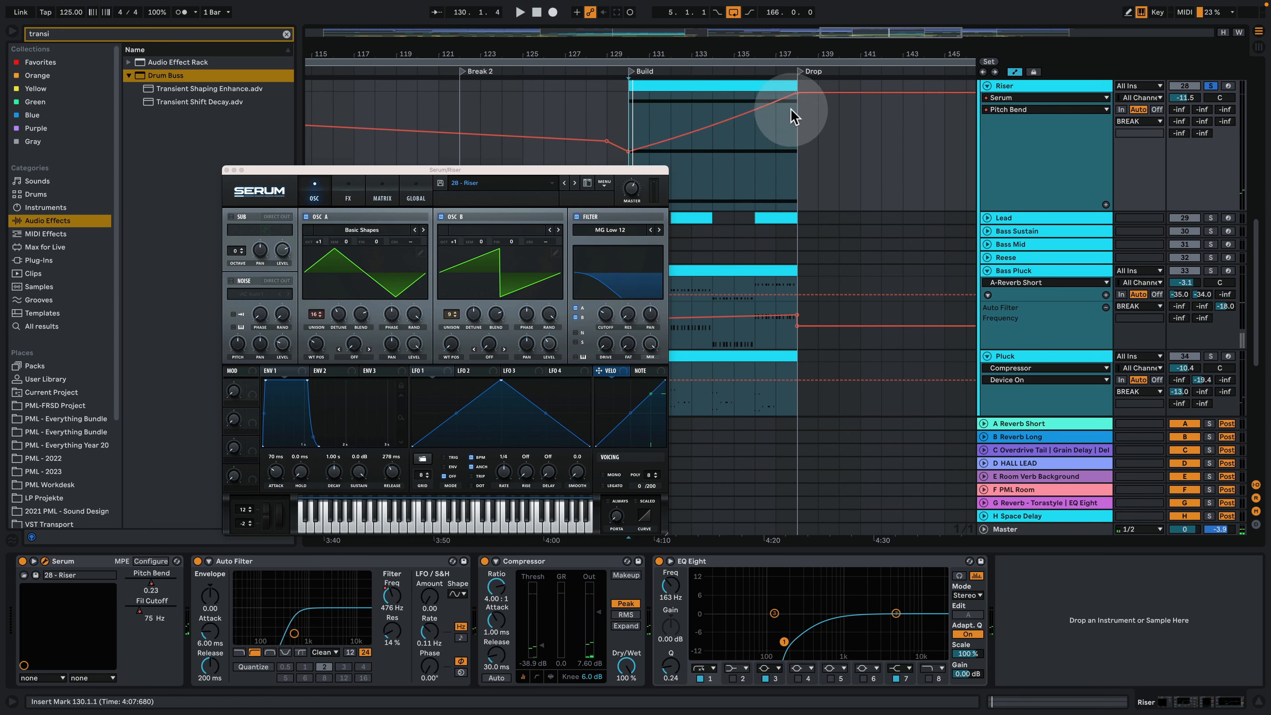
drag(794, 48, 793, 51)
click(795, 108)
key(space)
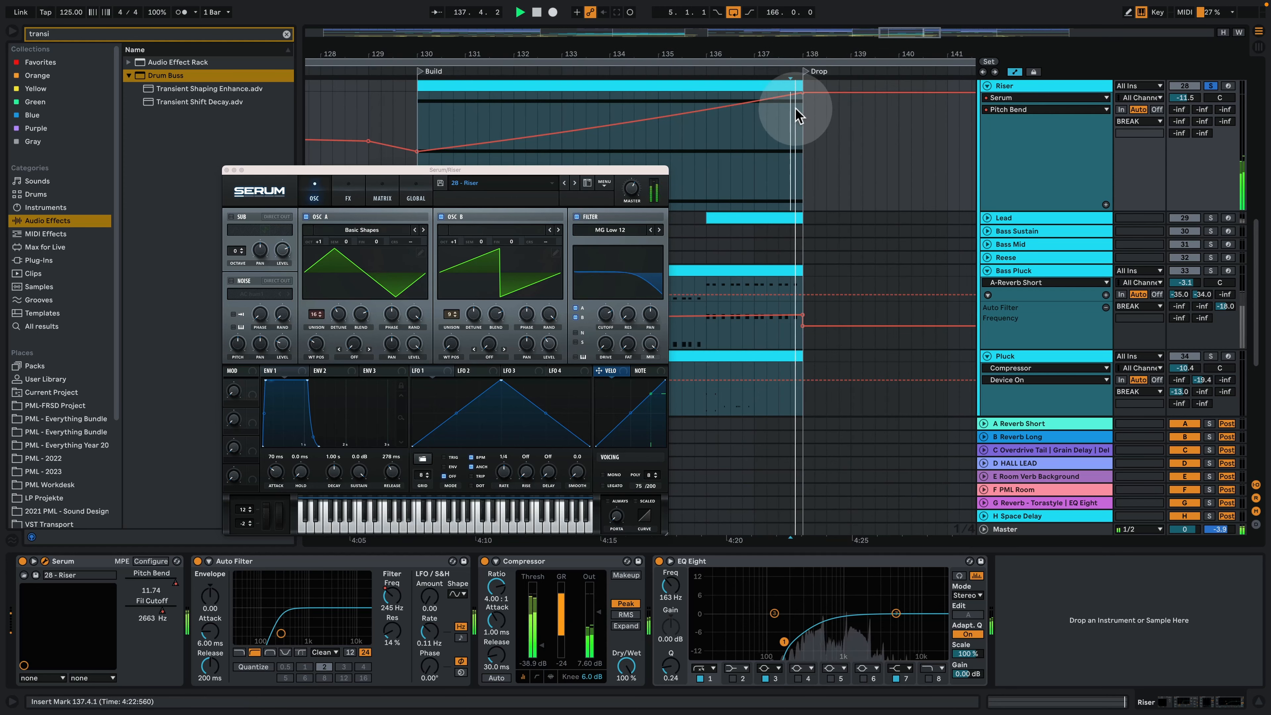
key(space)
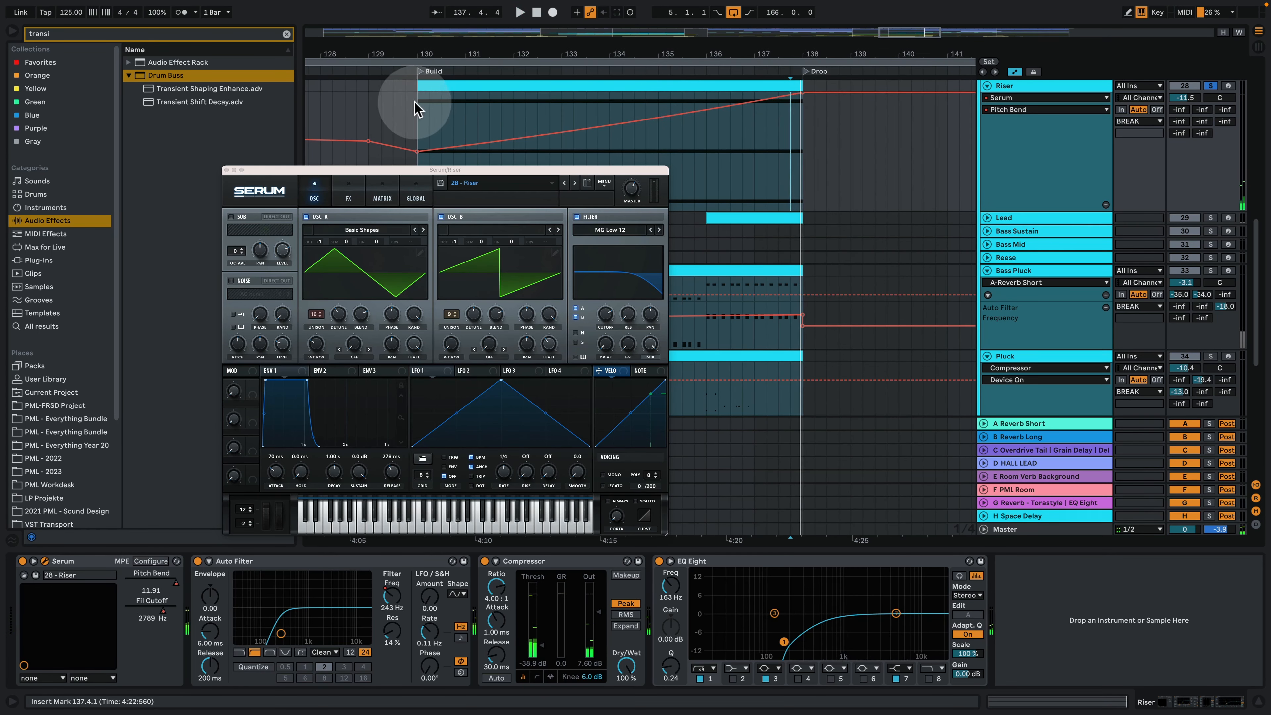
click(797, 120)
key(space)
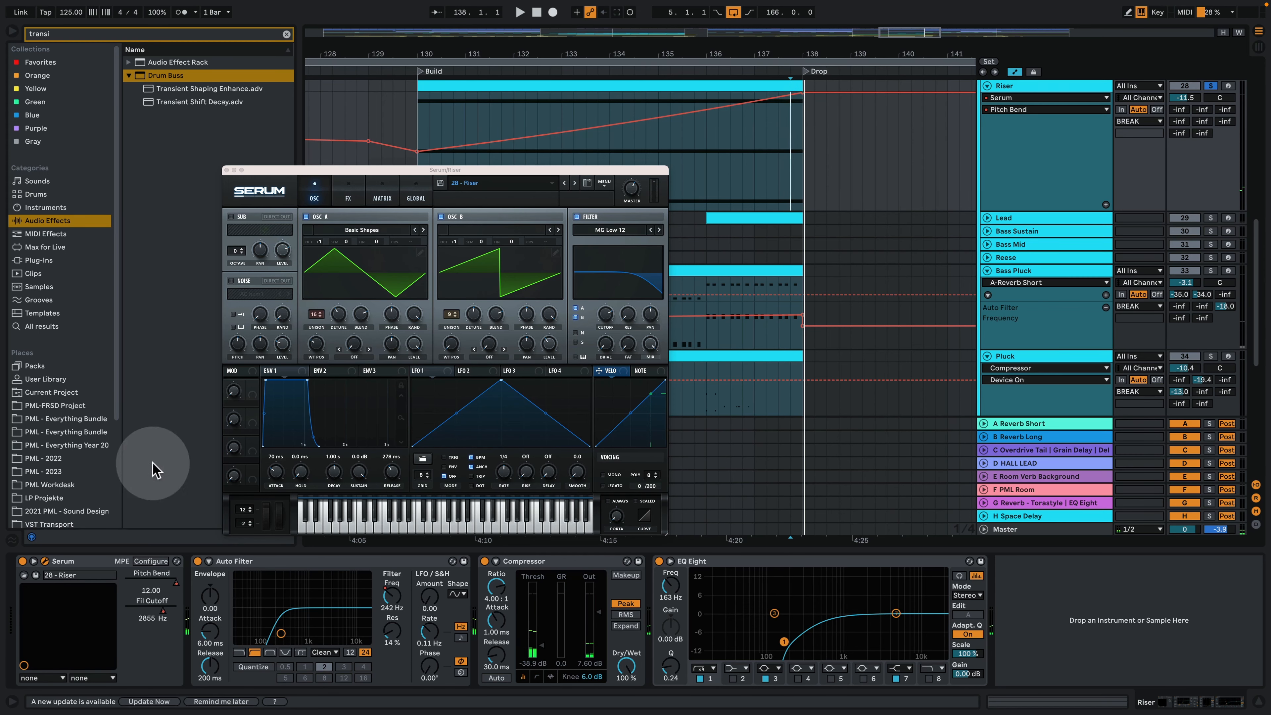
Step: Audition the Riser with Serum's upward pitch bend range at 2 semitones, then restore the range to 12
click(246, 517)
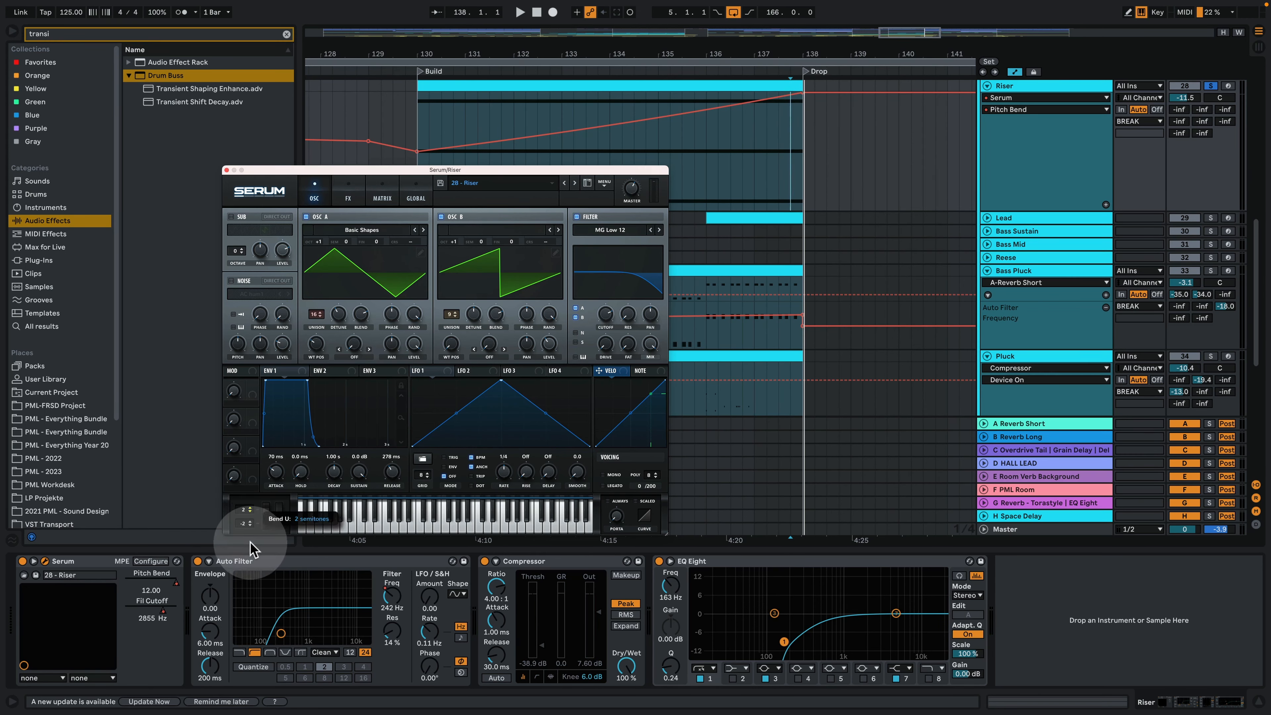
click(425, 114)
key(space)
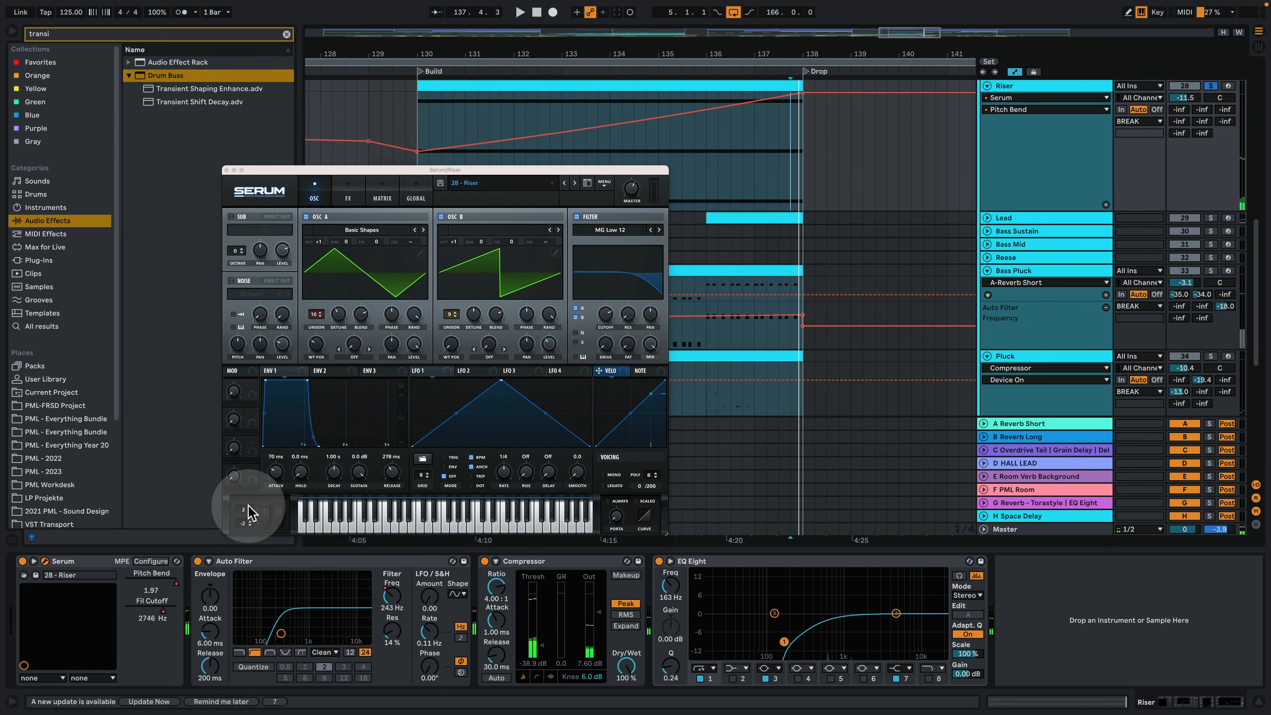
drag(249, 511, 250, 493)
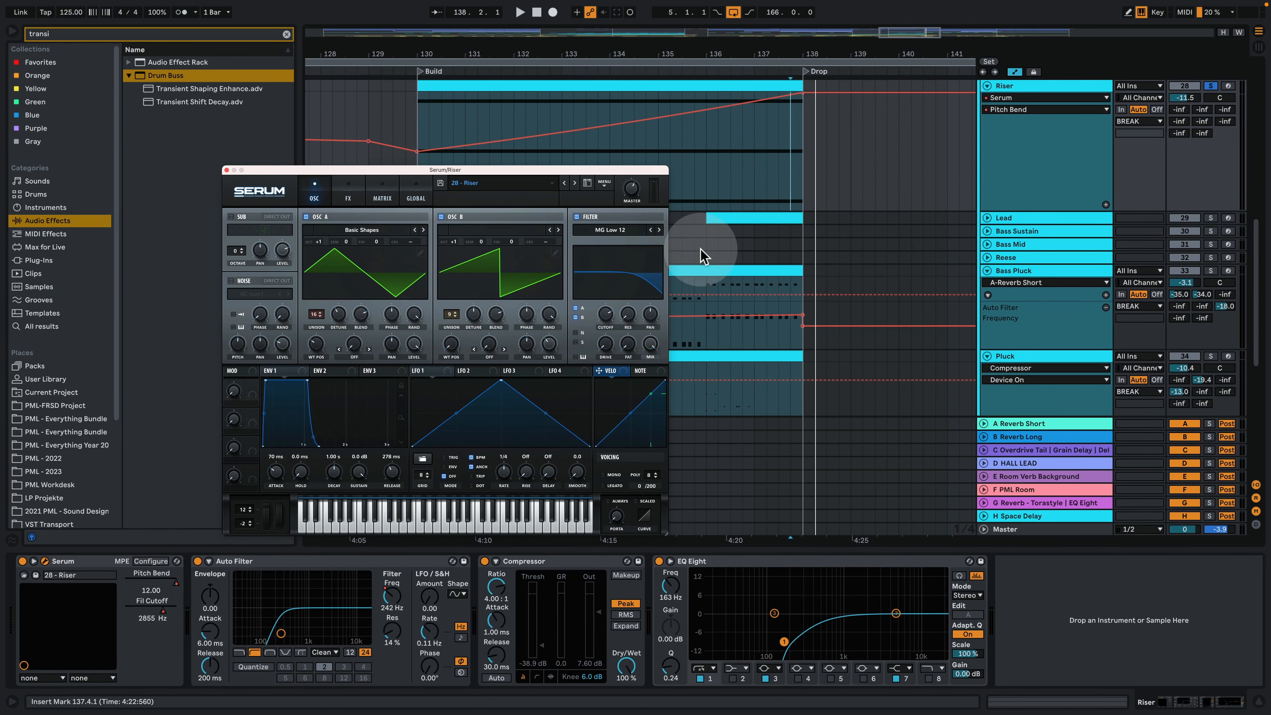
Step: Close the Serum window, unfold the Lead track and play its clip at bar 132 soloed in place of the Riser
scroll(701, 259, up, 1)
click(226, 171)
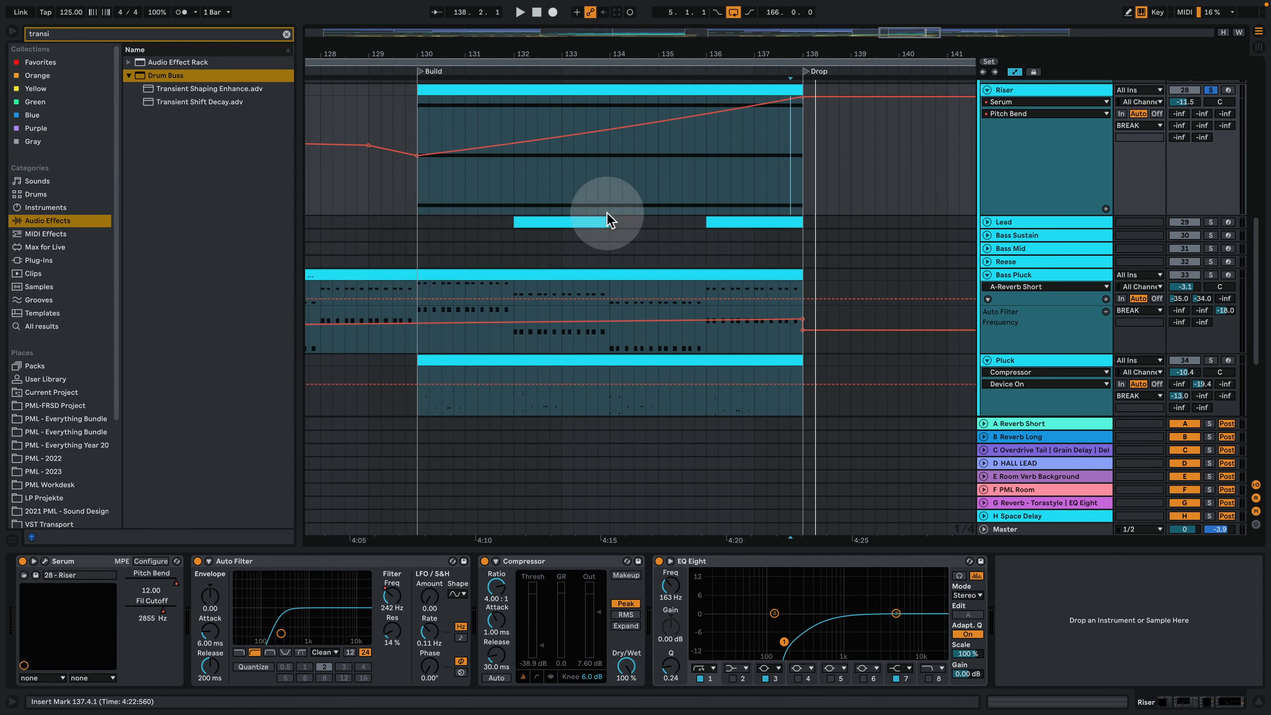
scroll(673, 239, up, 3)
scroll(755, 305, up, 3)
scroll(756, 315, down, 5)
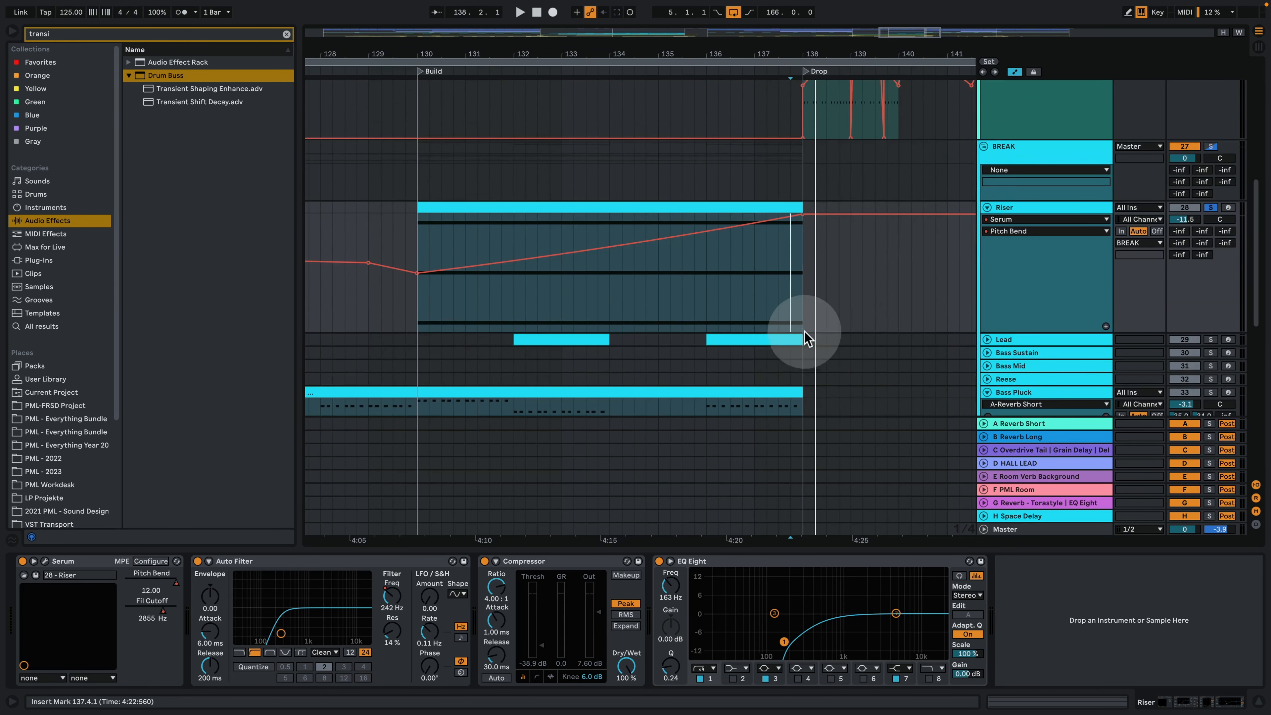
click(987, 291)
click(556, 291)
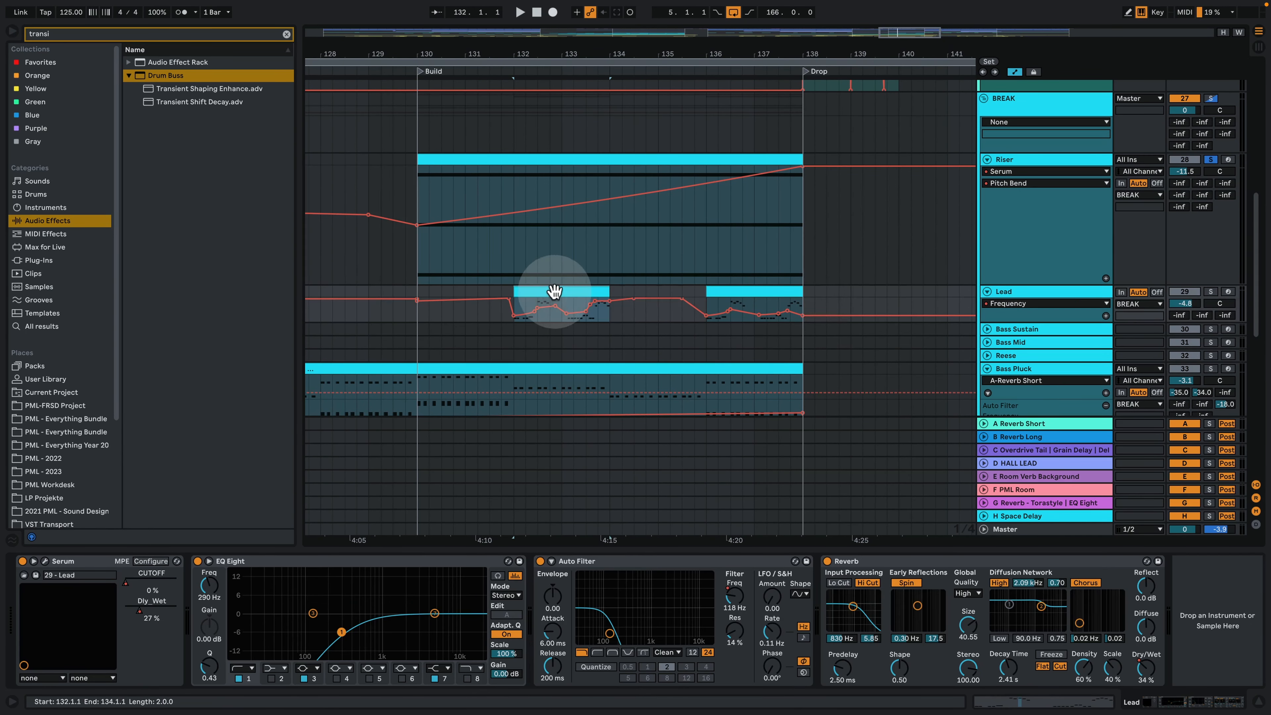
key(space)
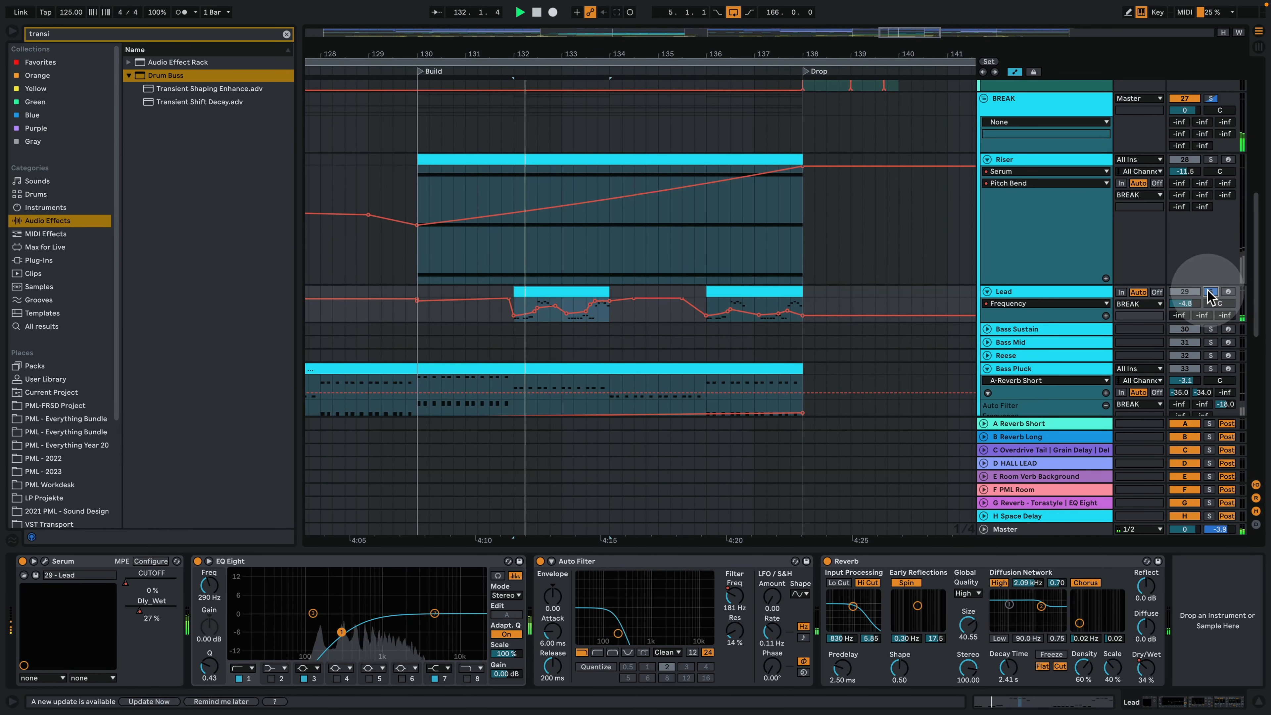
click(1016, 248)
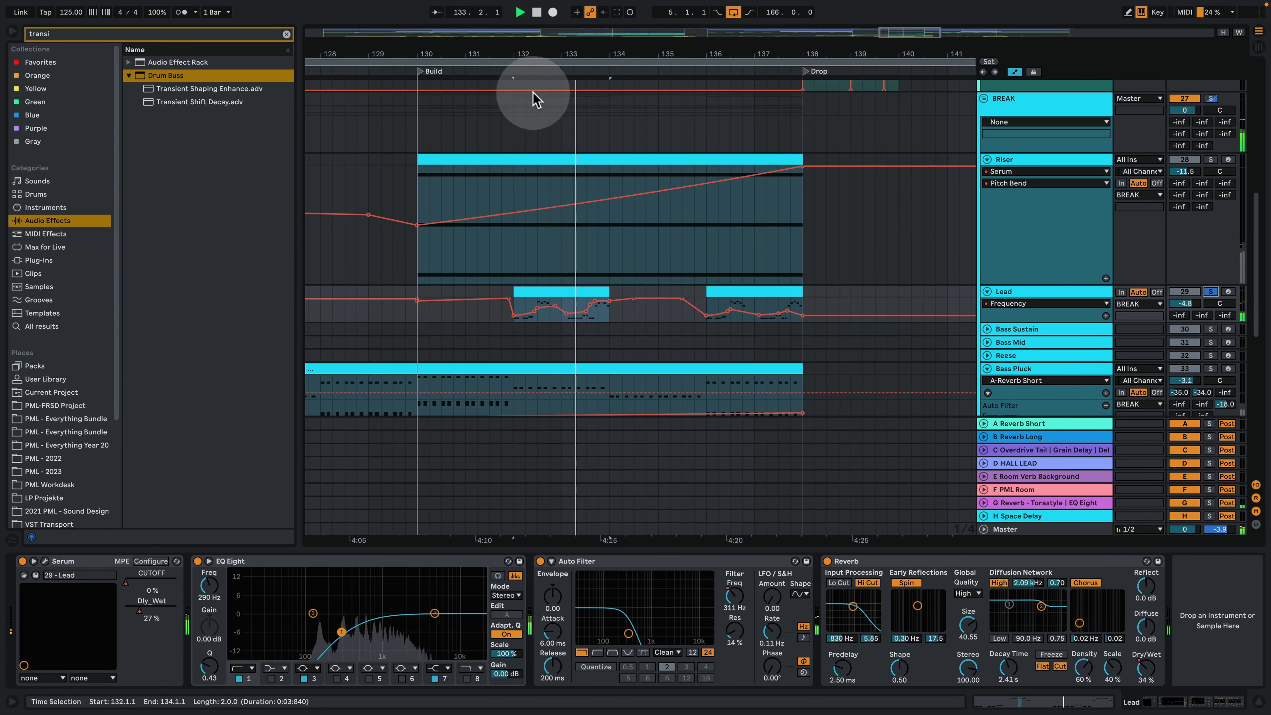
drag(590, 51, 694, 61)
key(space)
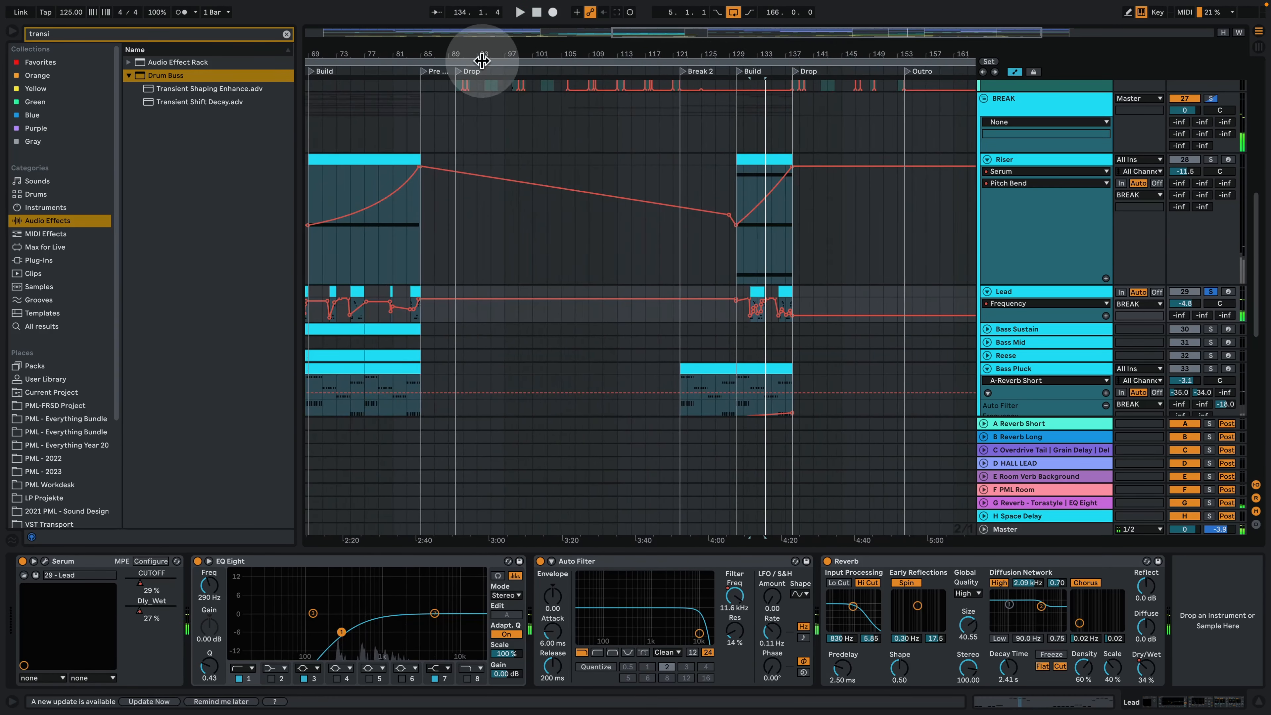
Step: Go back to the Lead clip at bar 43 before the first Break, unsolo the Lead and play it in the full mix
drag(462, 55, 686, 59)
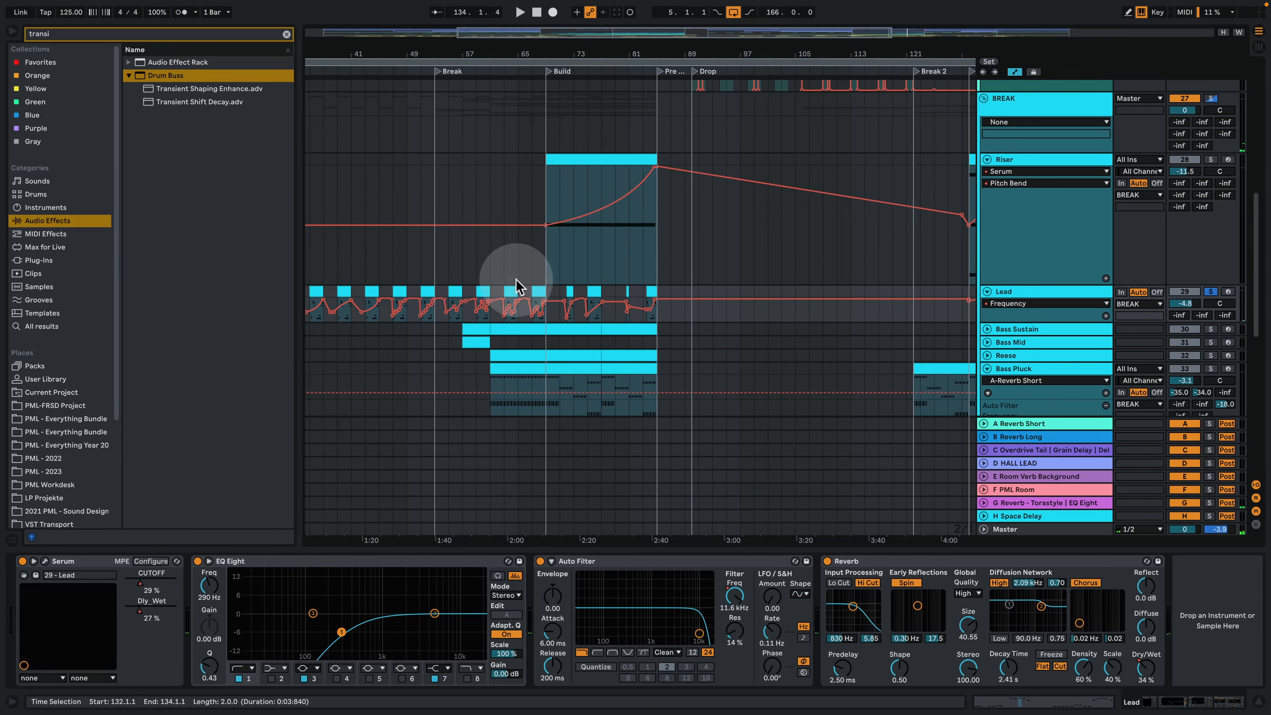
scroll(610, 341, up, 4)
scroll(607, 349, up, 3)
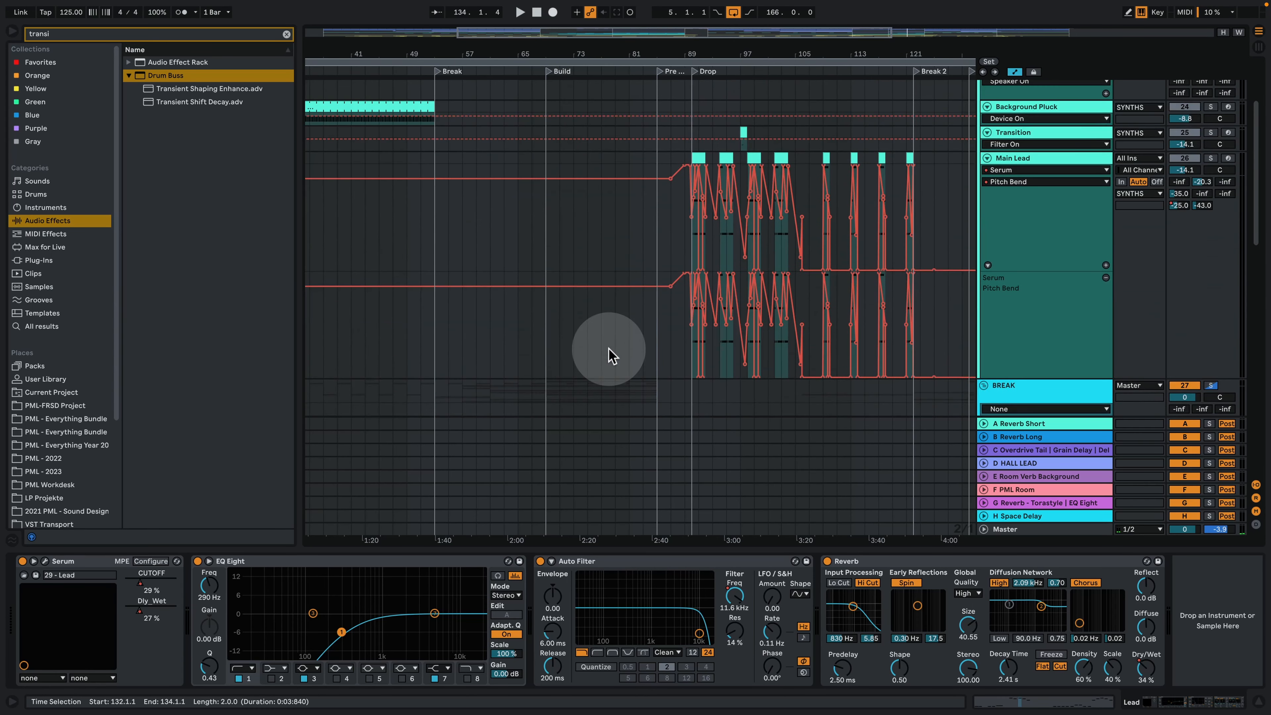
scroll(607, 348, down, 6)
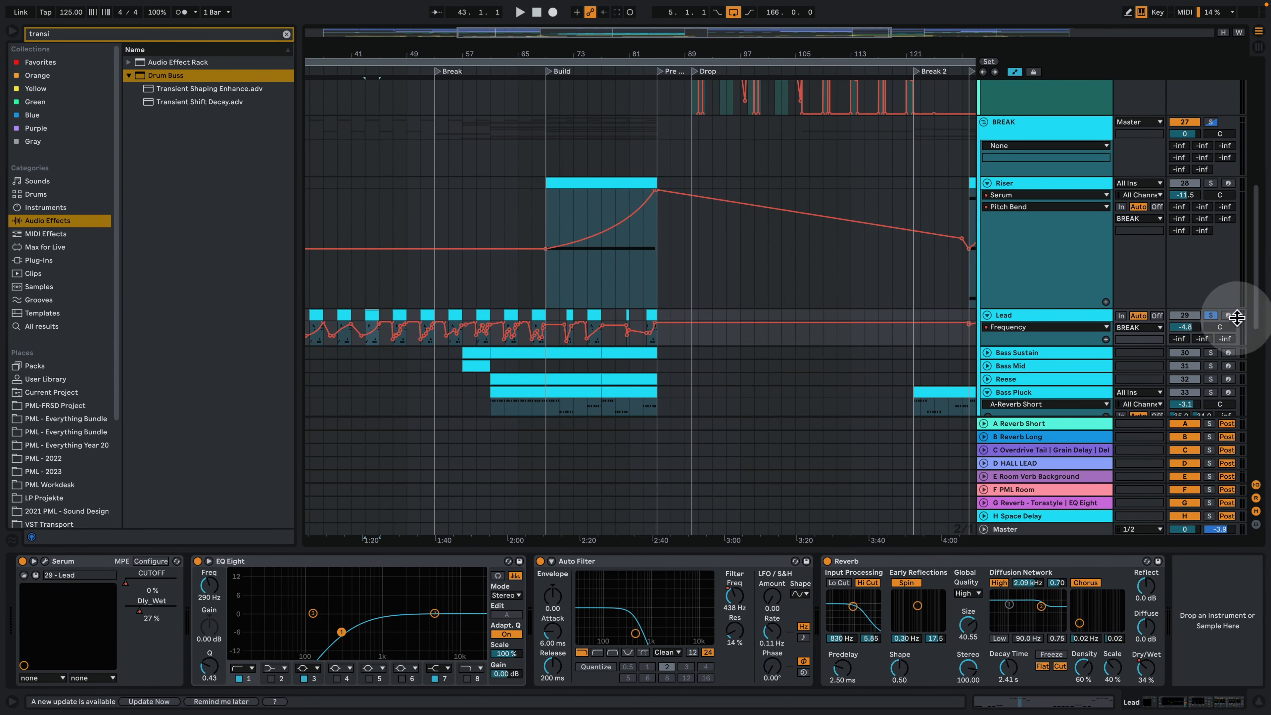
click(1215, 316)
key(space)
drag(363, 43, 430, 95)
scroll(647, 298, up, 5)
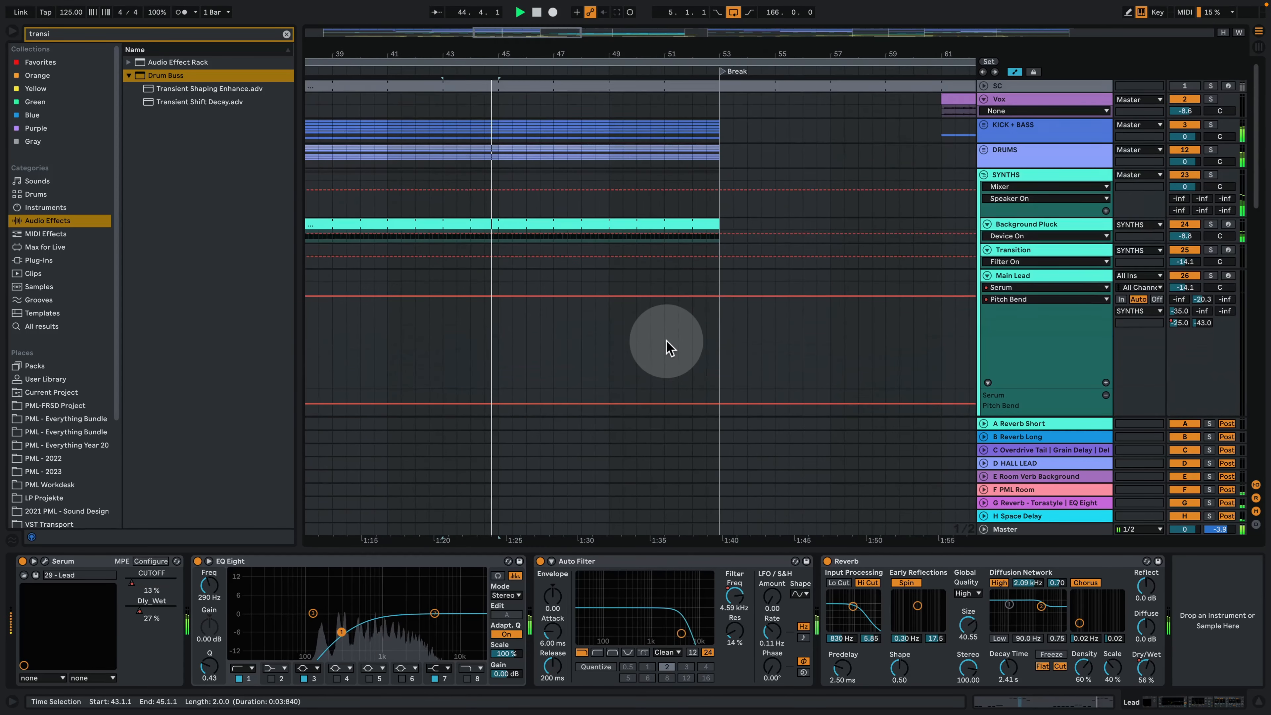
scroll(665, 341, down, 8)
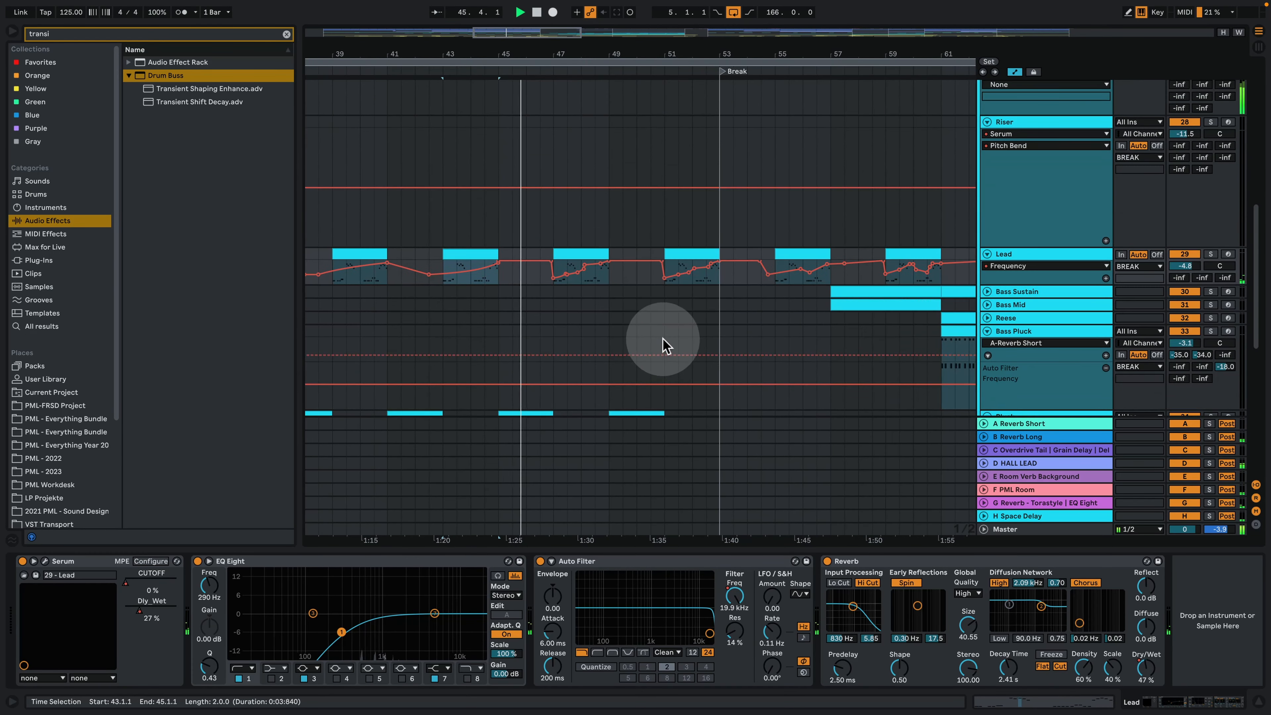
key(space)
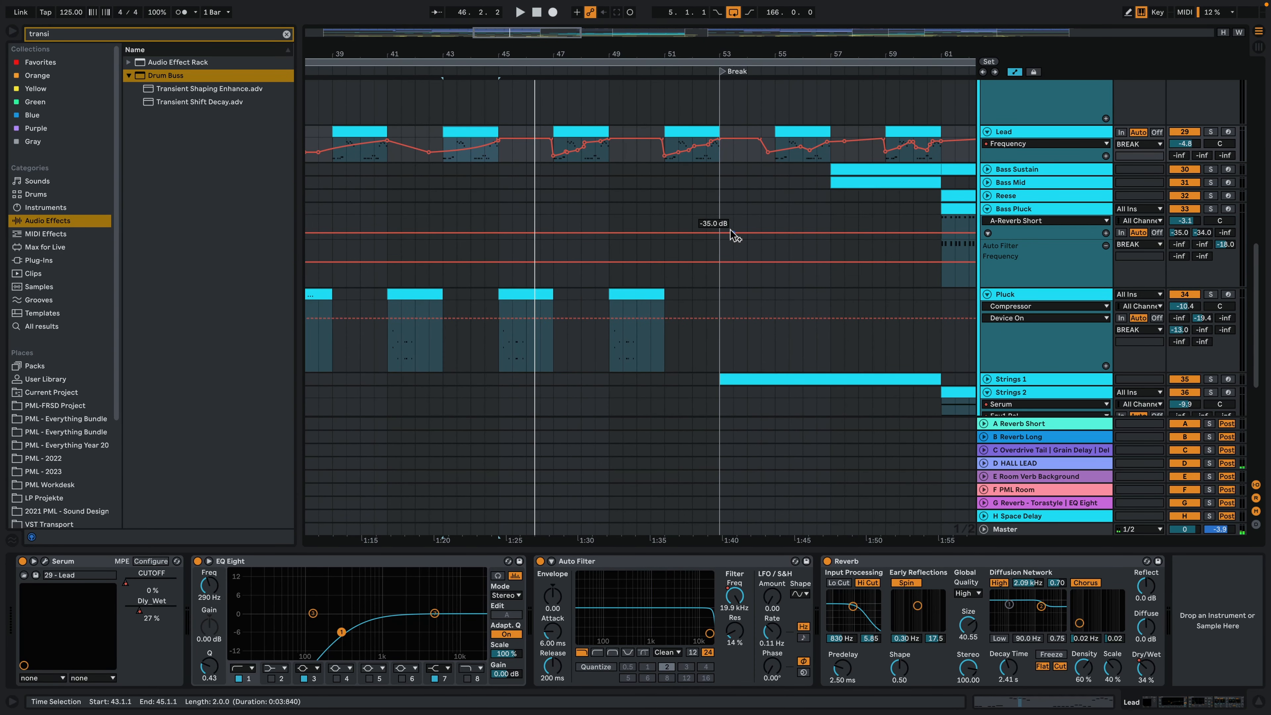
Step: Replay the Lead clips from bar 43 alongside the Pluck and set a loop from bar 43 to bar 49
key(space)
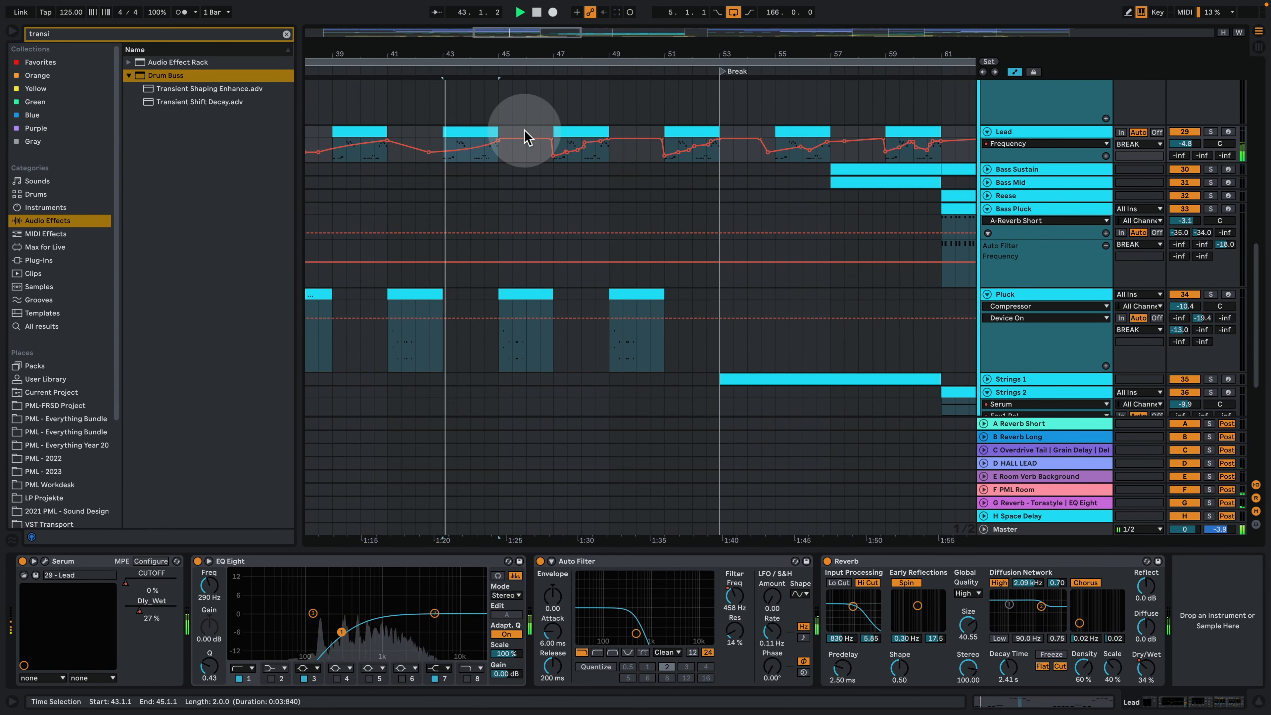
click(561, 131)
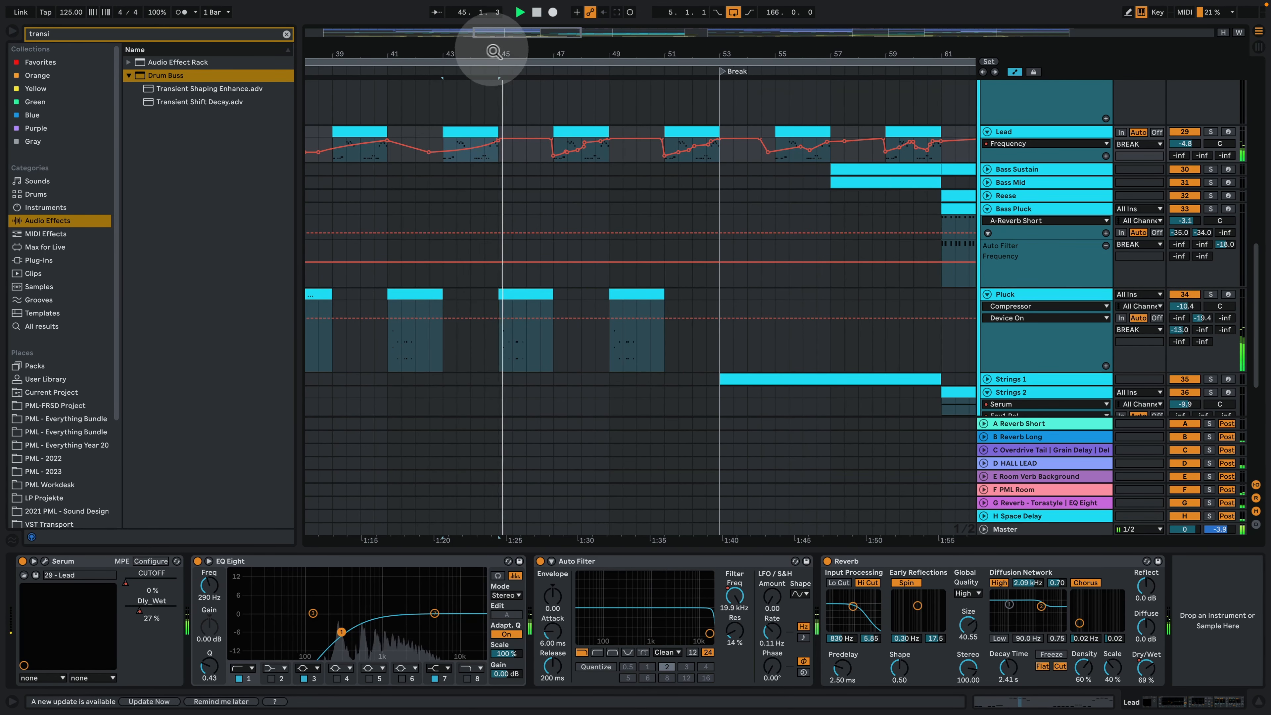
mouse_move(493, 50)
mouse_down()
mouse_move(490, 88)
mouse_move(508, 48)
mouse_up()
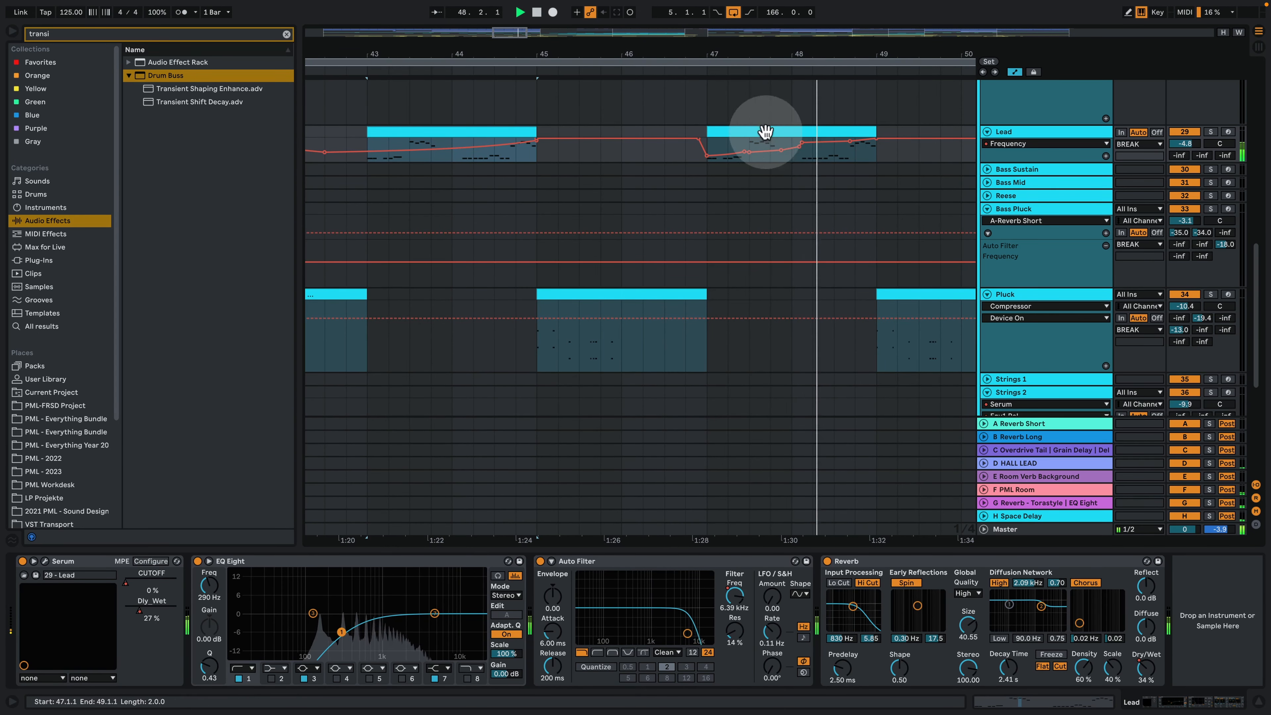
drag(375, 100, 873, 113)
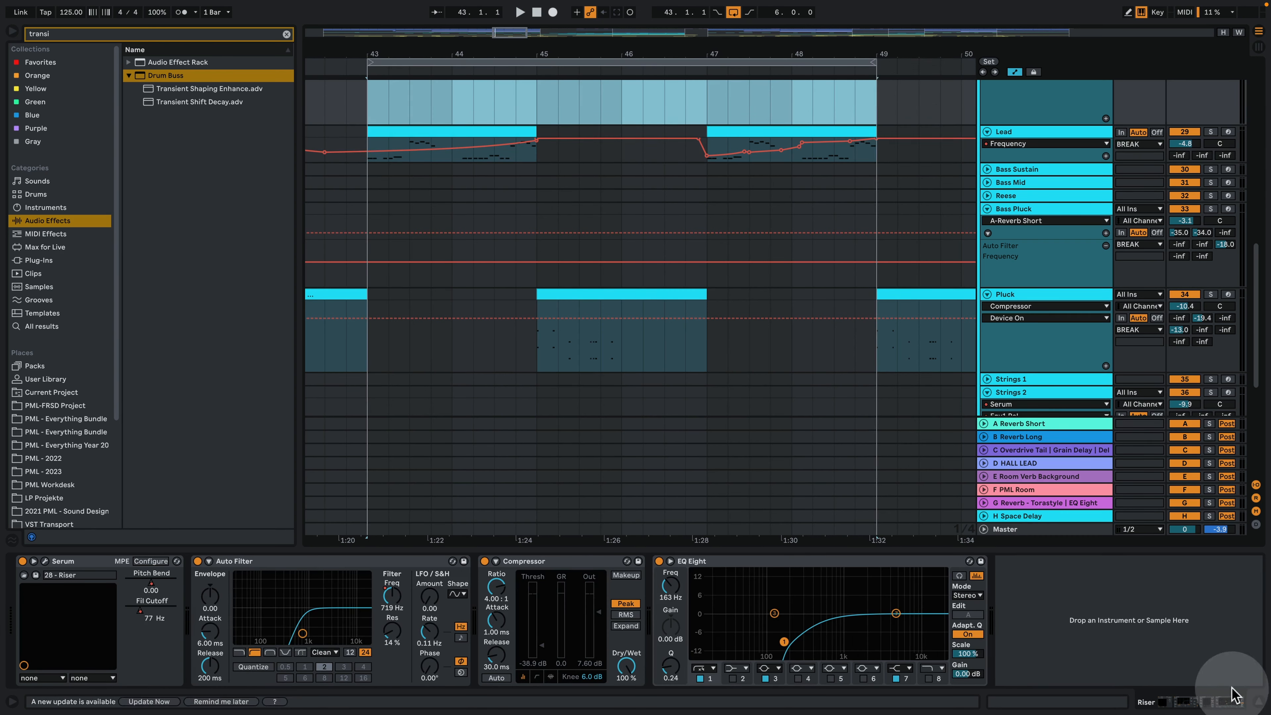
Step: Hide the device view and unfold the FX group to show its tracks down to Donk and Sweep
click(1257, 707)
scroll(920, 510, down, 3)
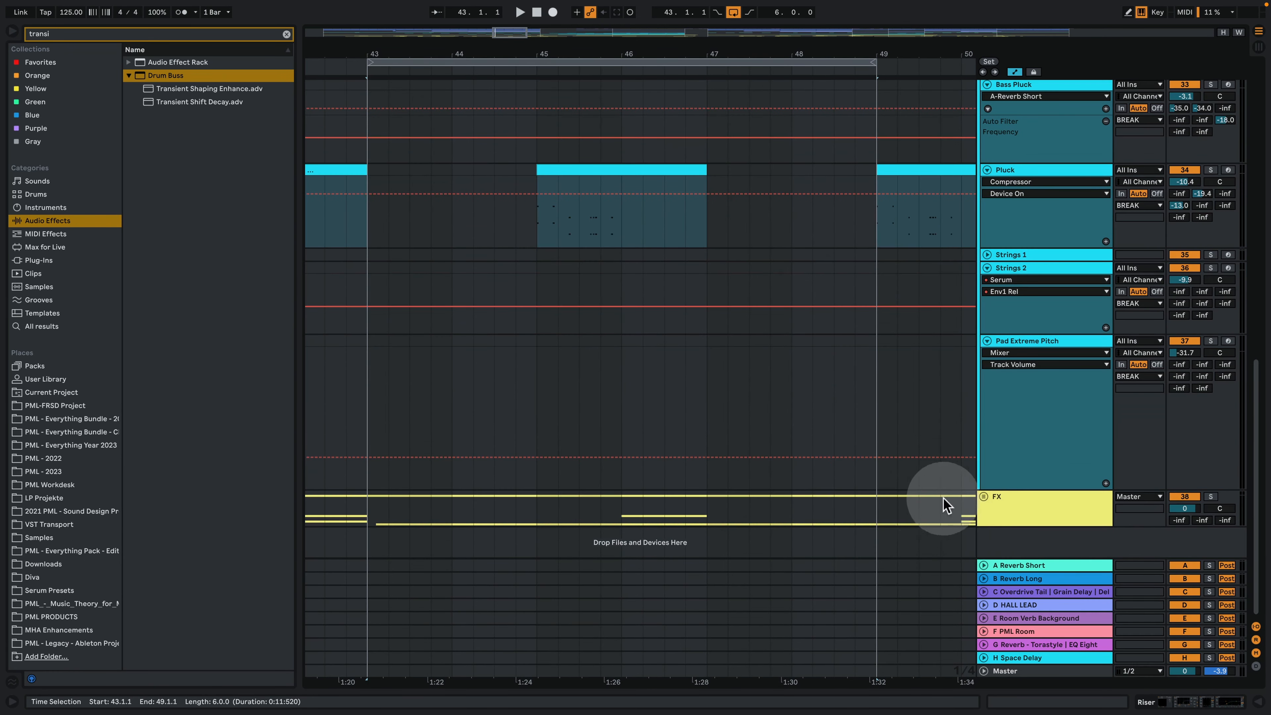
click(982, 496)
scroll(896, 480, down, 5)
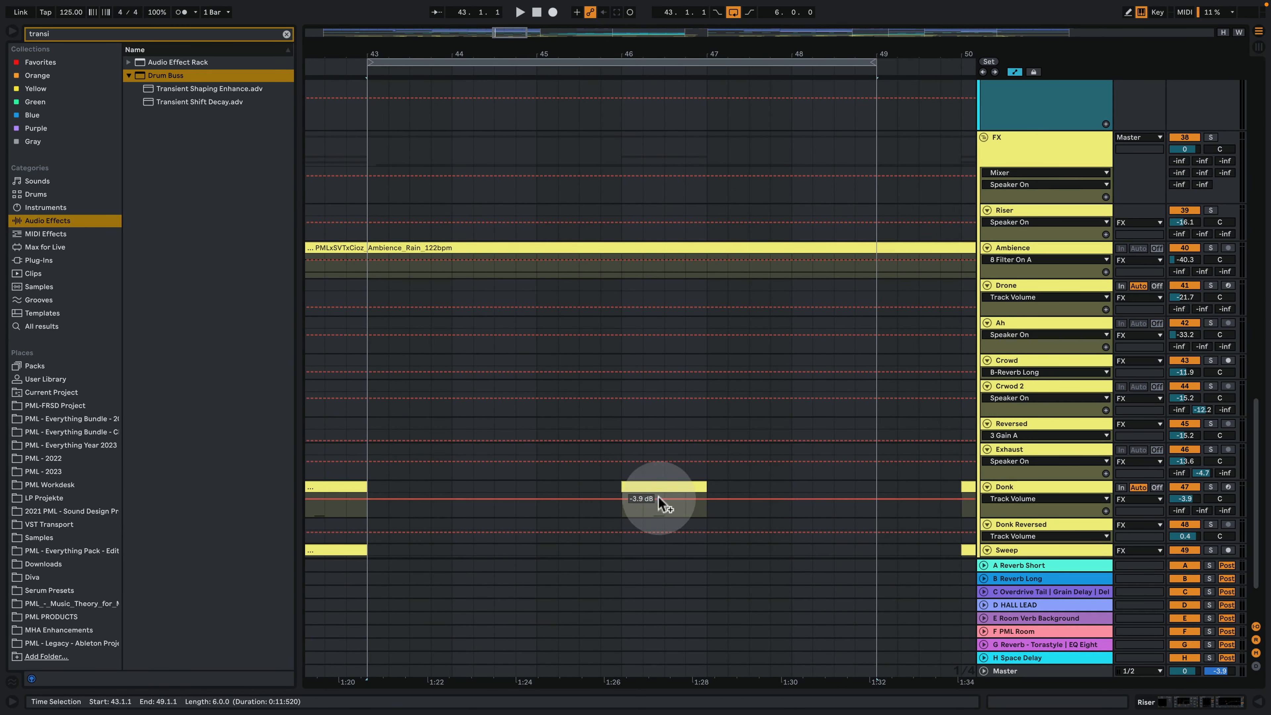
Step: Play the Donk clip from 46.2.1 and solo the Donk track
click(651, 514)
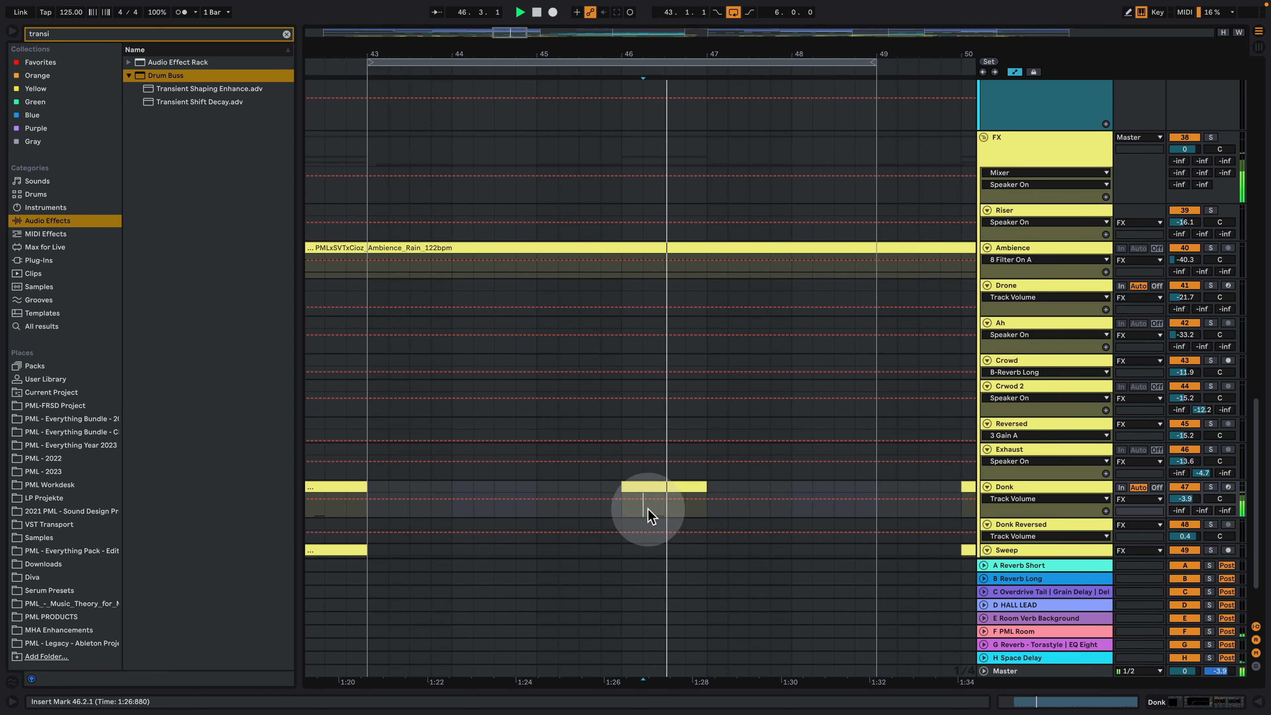
key(space)
click(1209, 485)
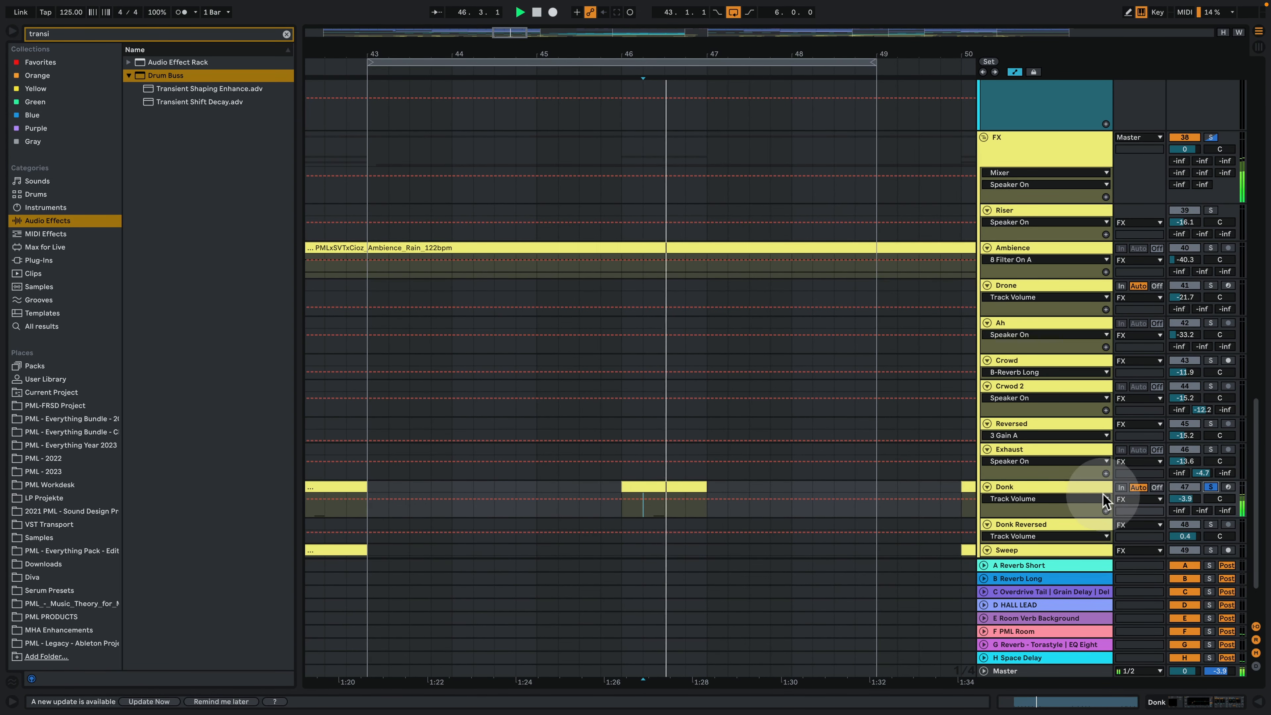
Step: Show the Donk track's device chain, stop playback and hide the device view again
double_click(1085, 493)
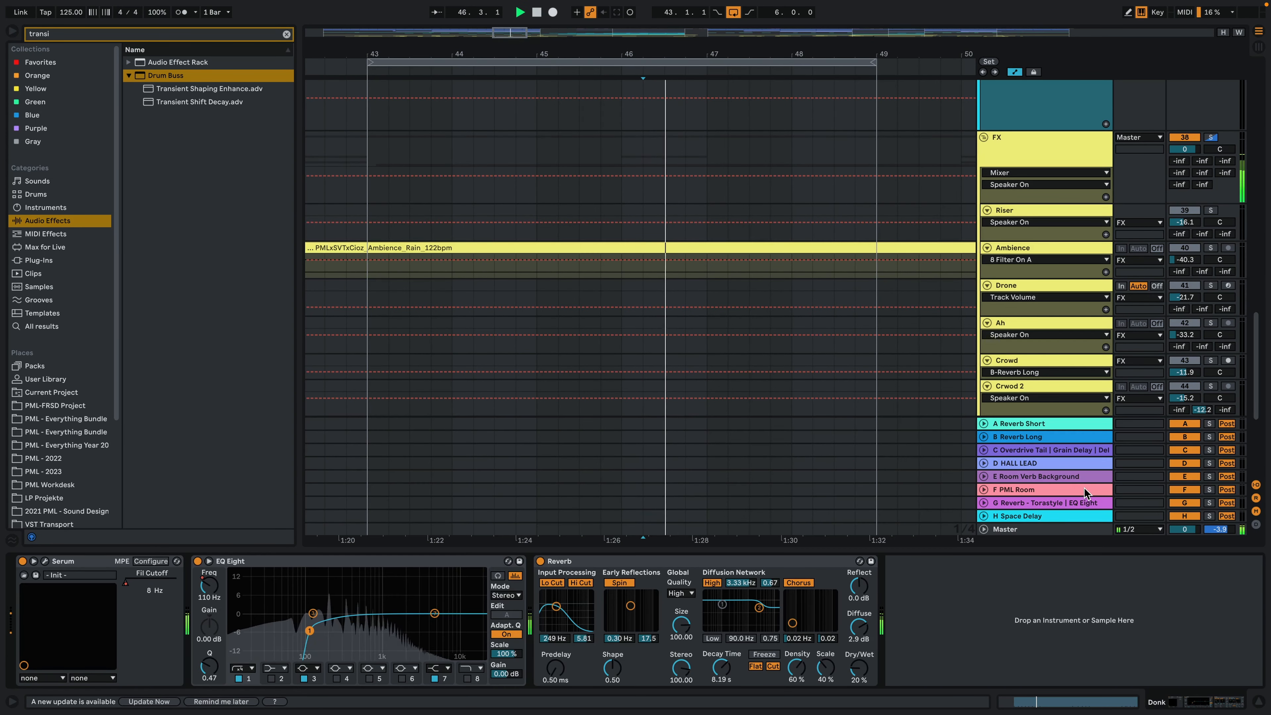
key(space)
click(1262, 707)
Step: Open the Lead clip at bar 43 to examine its MIDI notes and velocities
scroll(874, 474, up, 10)
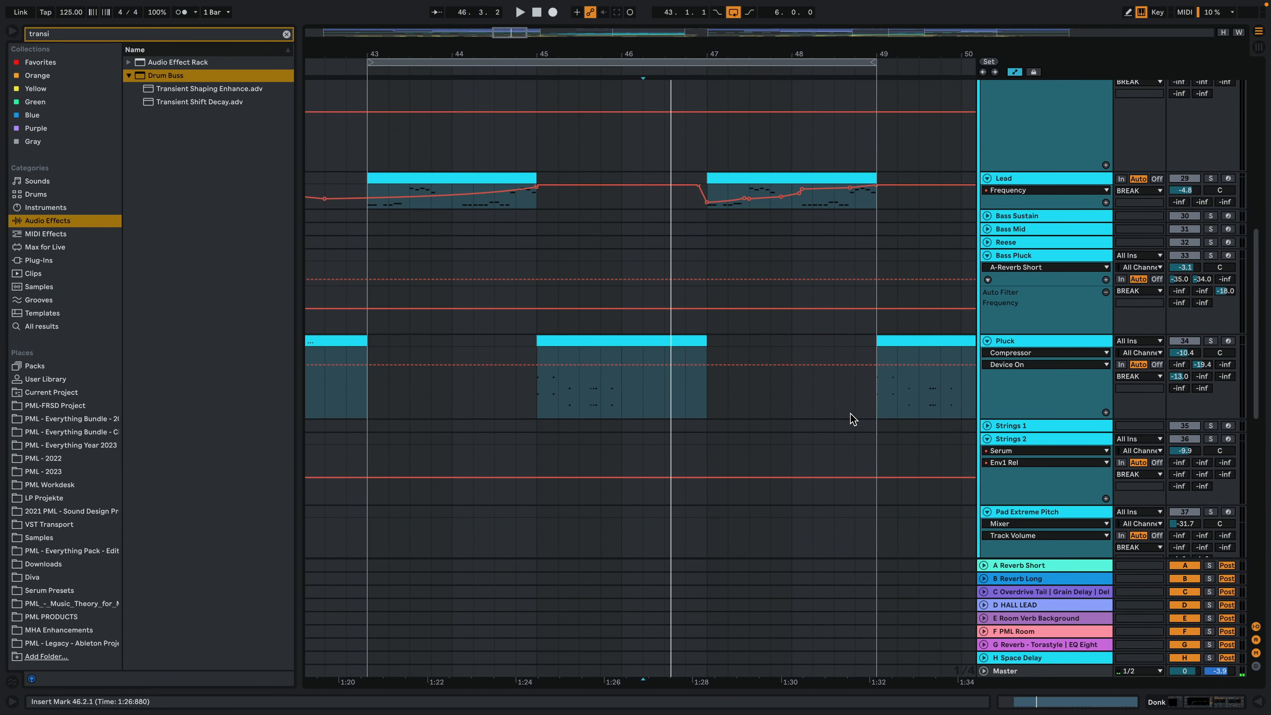
click(500, 178)
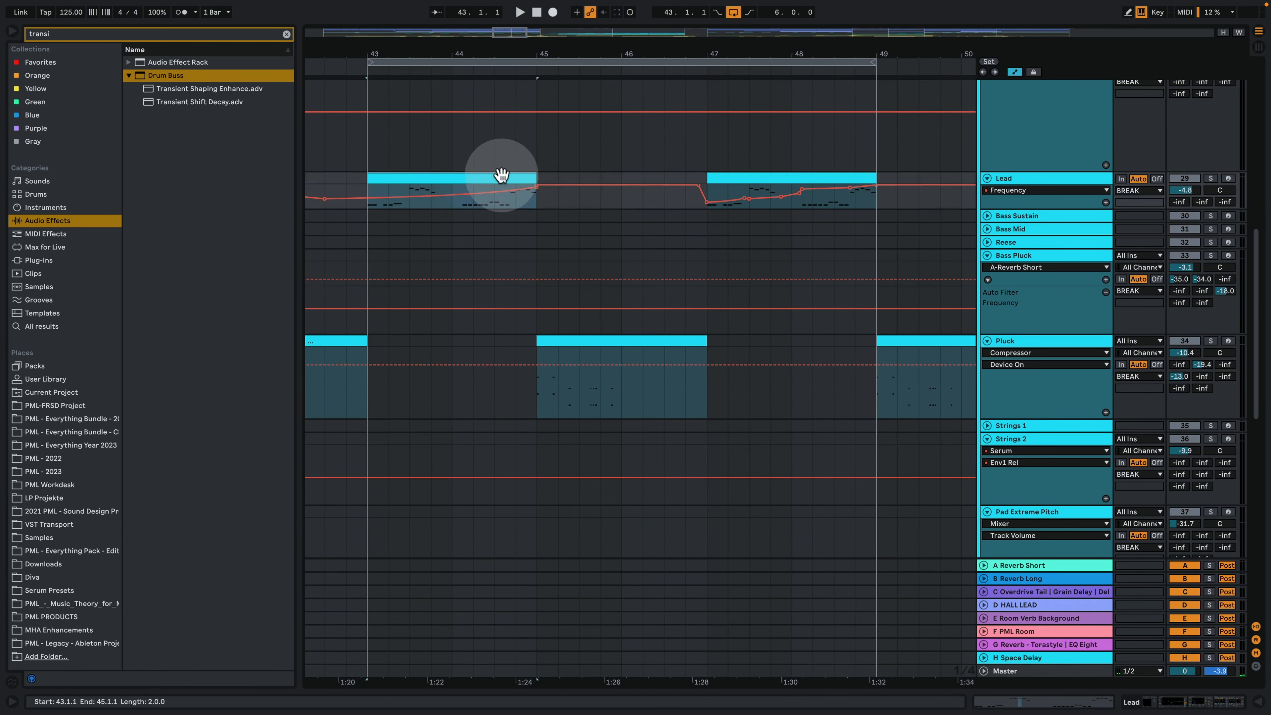
double_click(480, 178)
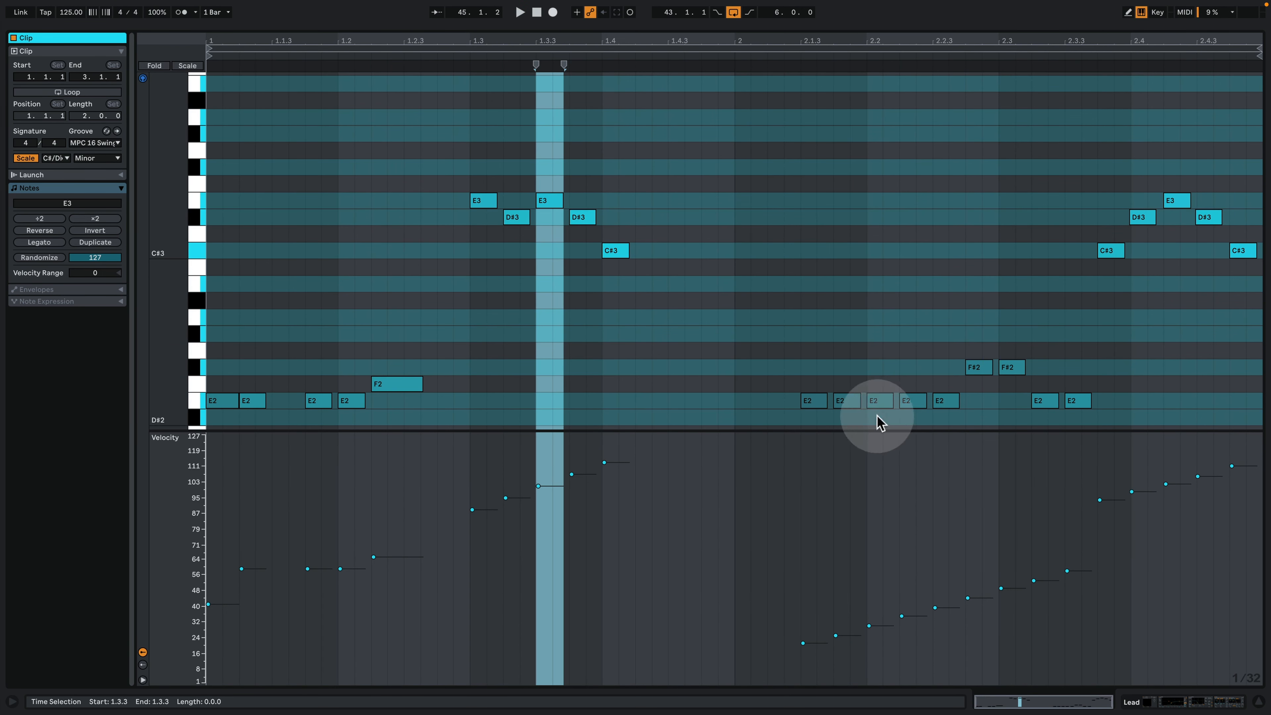
Step: Return to the arrangement with the Lead's devices shown and play the soloed Lead from bar 43
click(1177, 699)
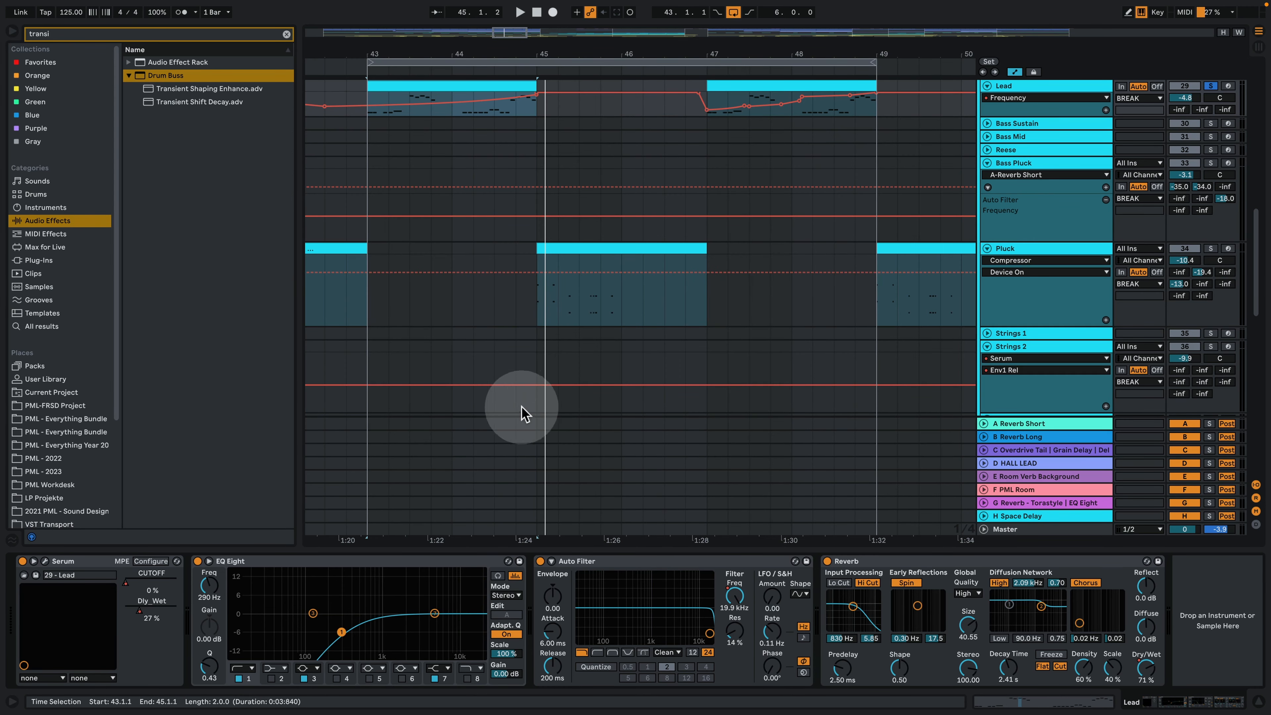
key(space)
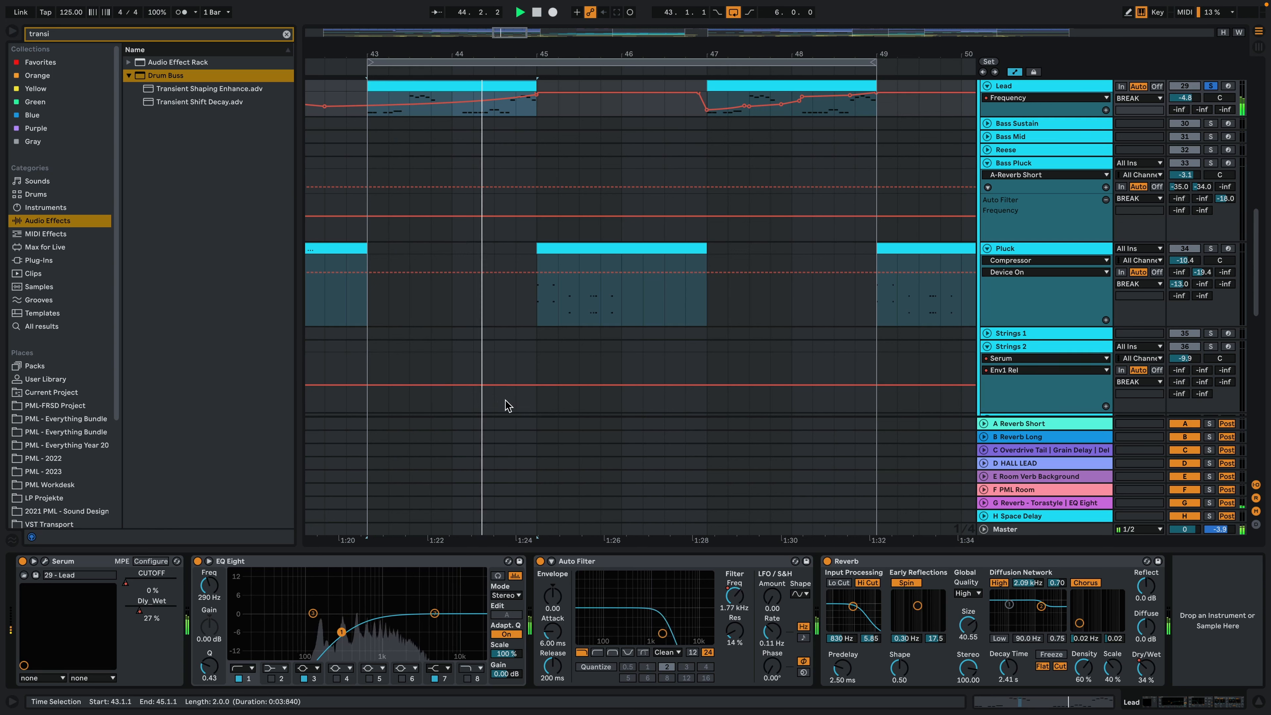
key(space)
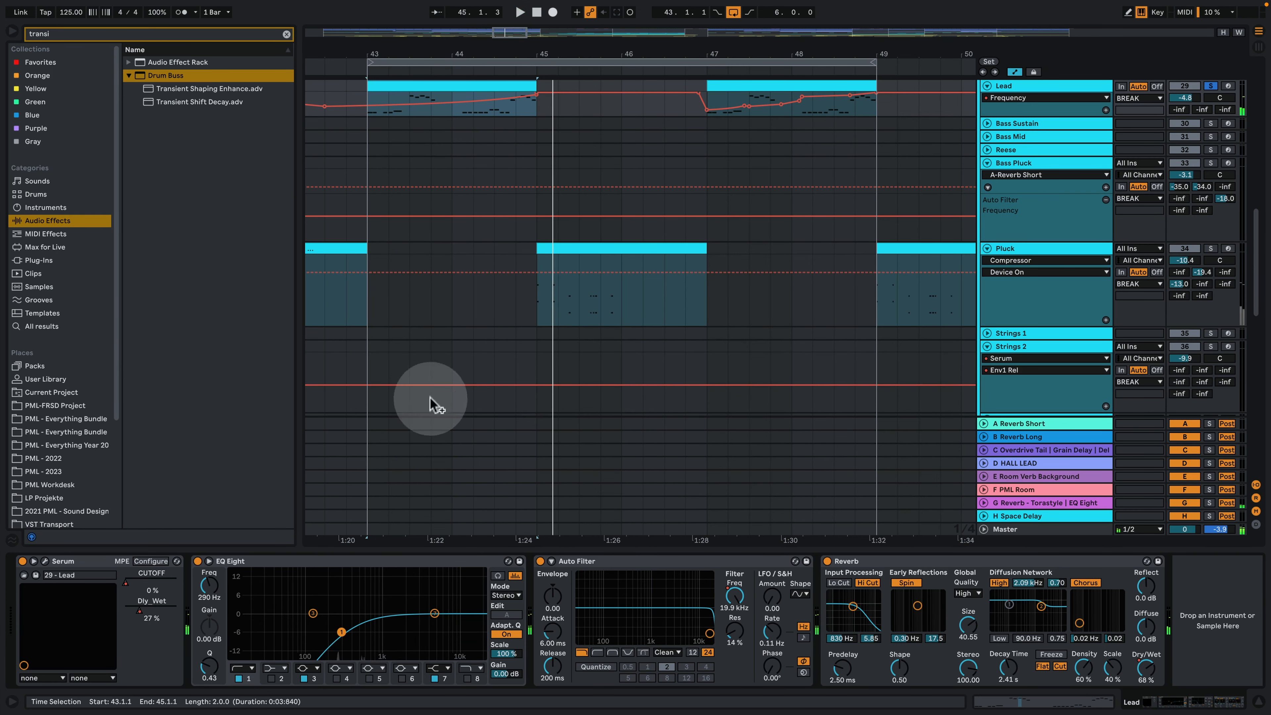
Step: Open the Lead's Serum and vary the cutoff macro and Osc A unison detune while the clip plays
click(46, 561)
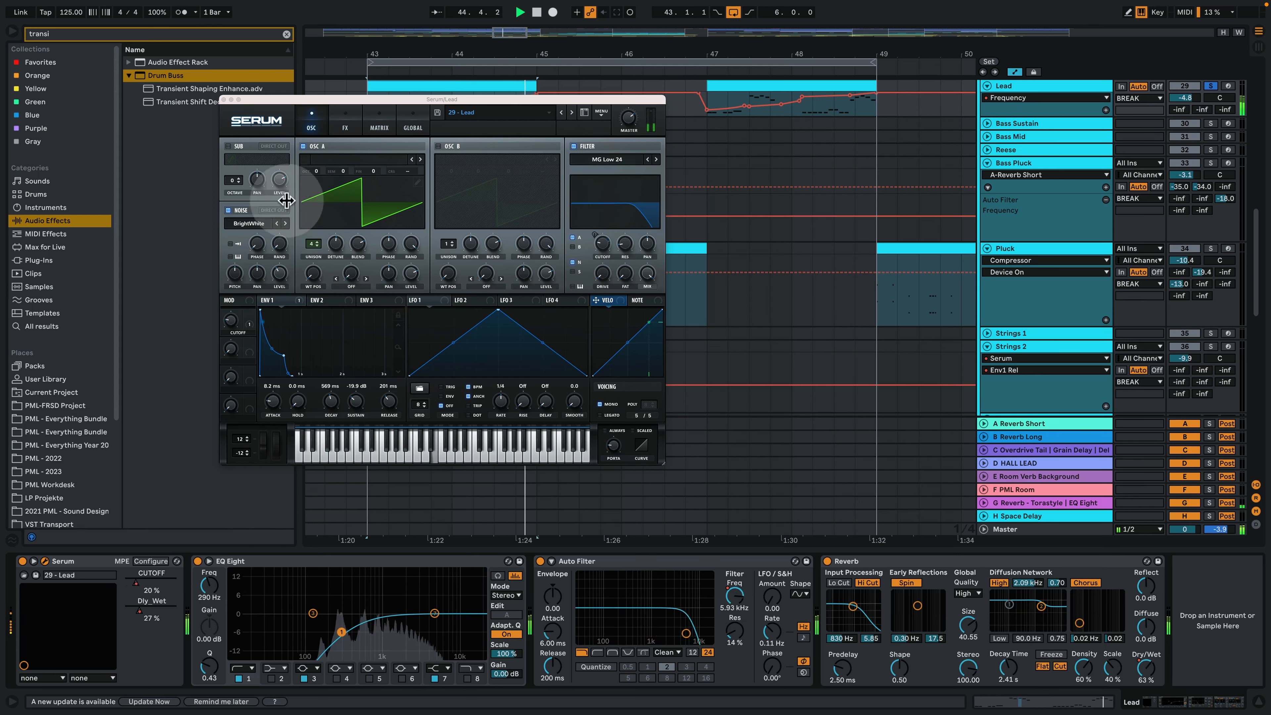
click(232, 326)
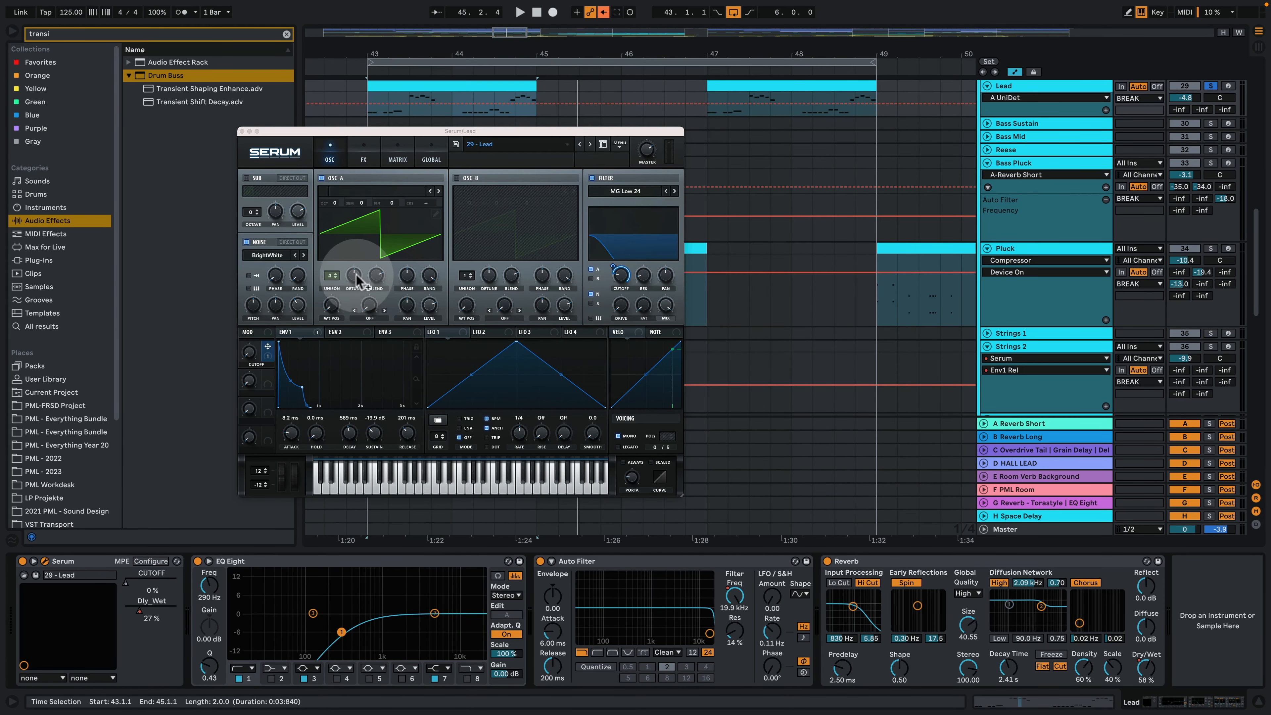
key(space)
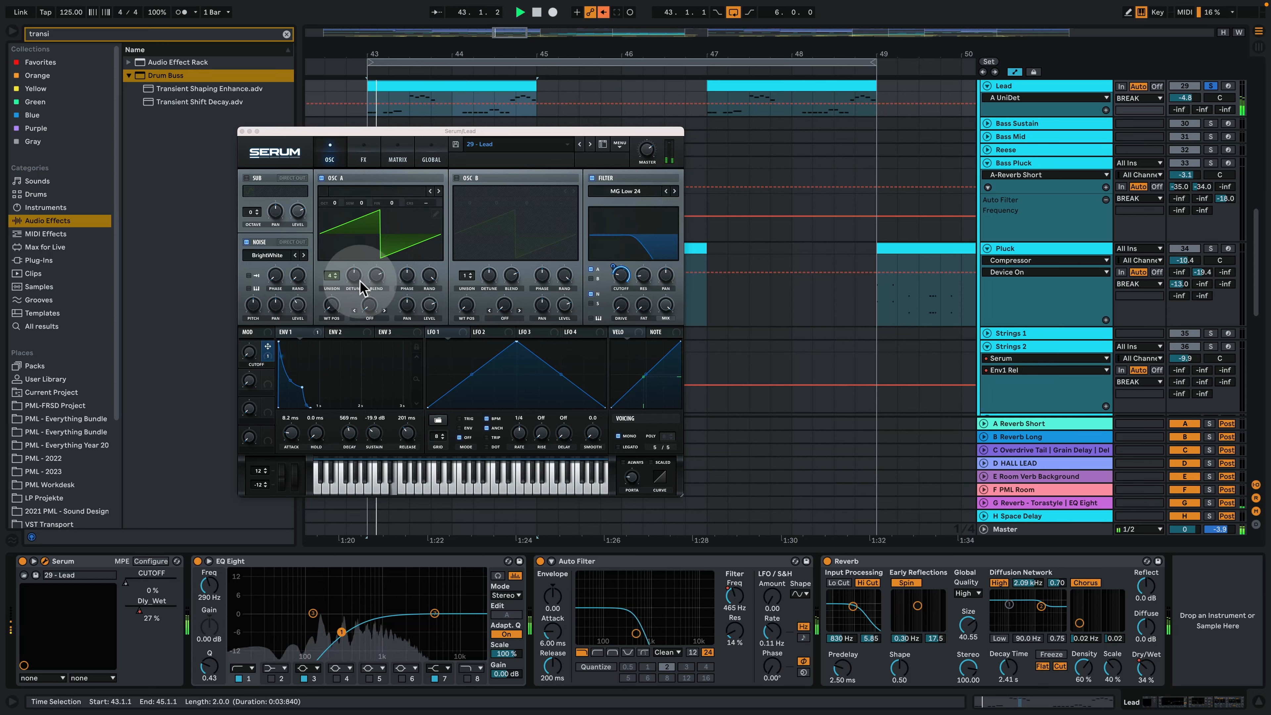
mouse_move(359, 281)
mouse_down()
mouse_move(376, 251)
mouse_move(357, 277)
mouse_up()
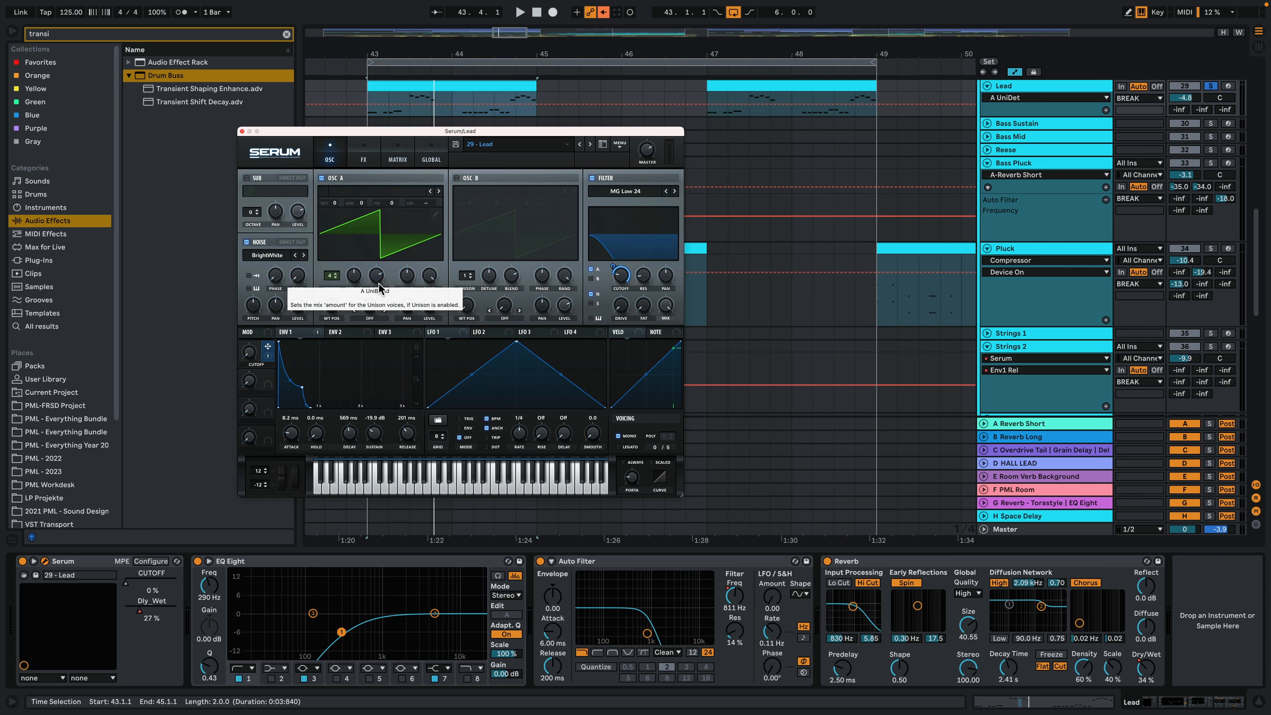
Step: Examine the Lead Serum's filter, modulation matrix and effects, and return to its oscillator page
click(625, 190)
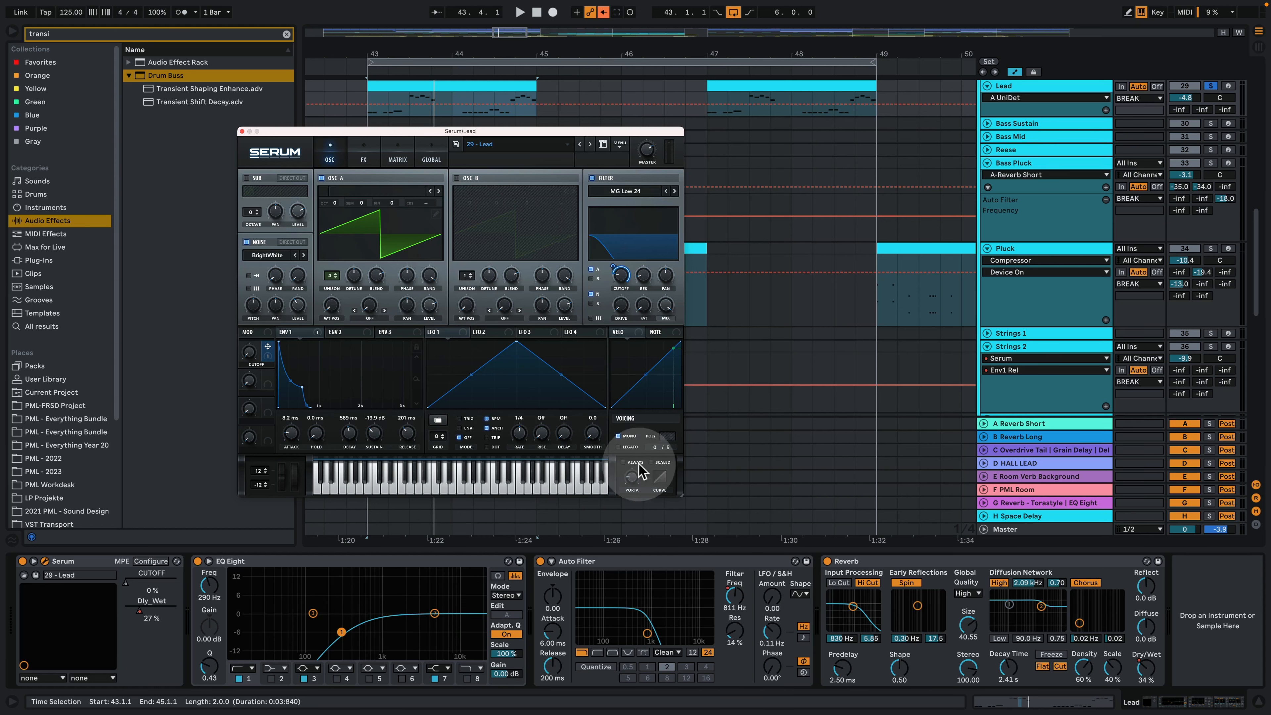
click(367, 153)
click(399, 150)
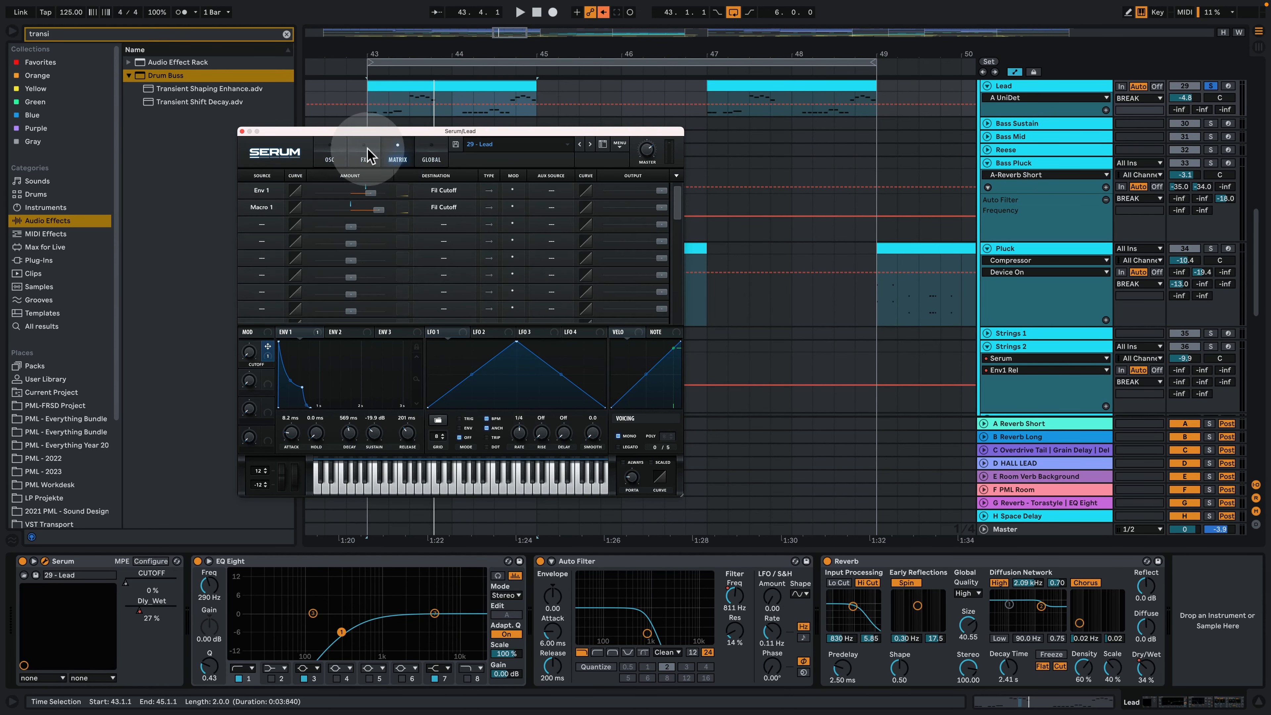
click(364, 152)
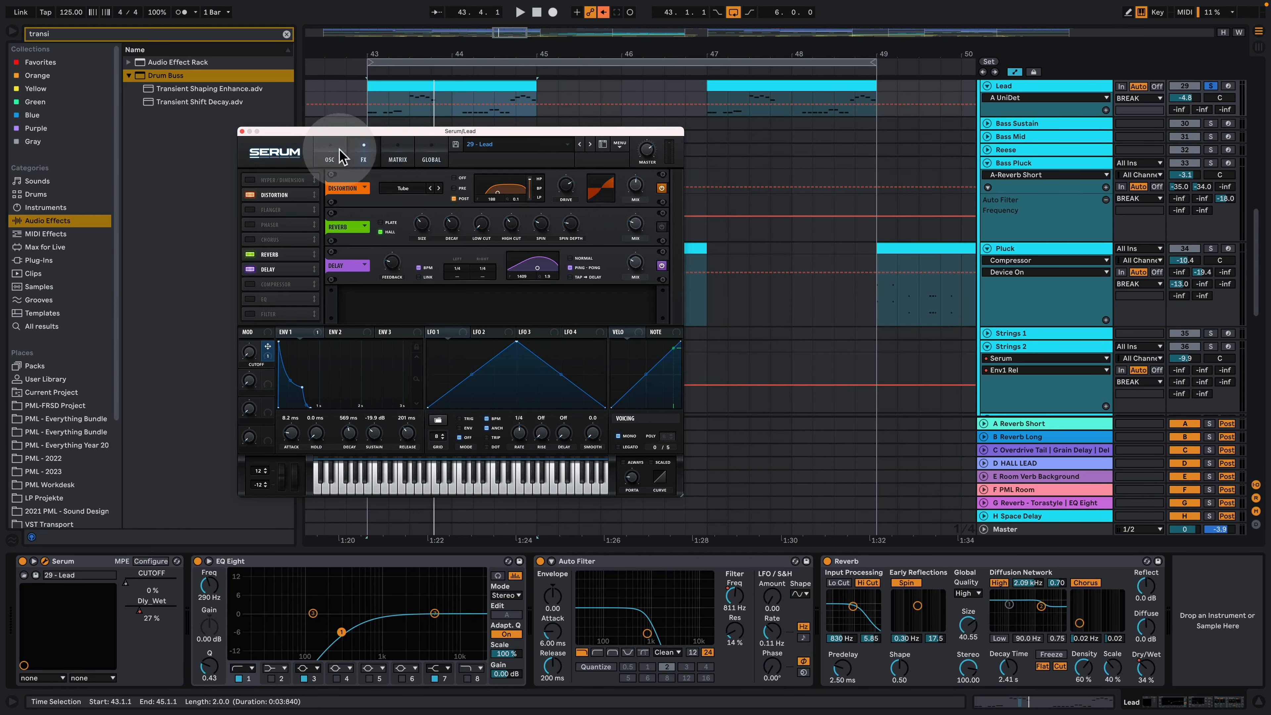
click(330, 154)
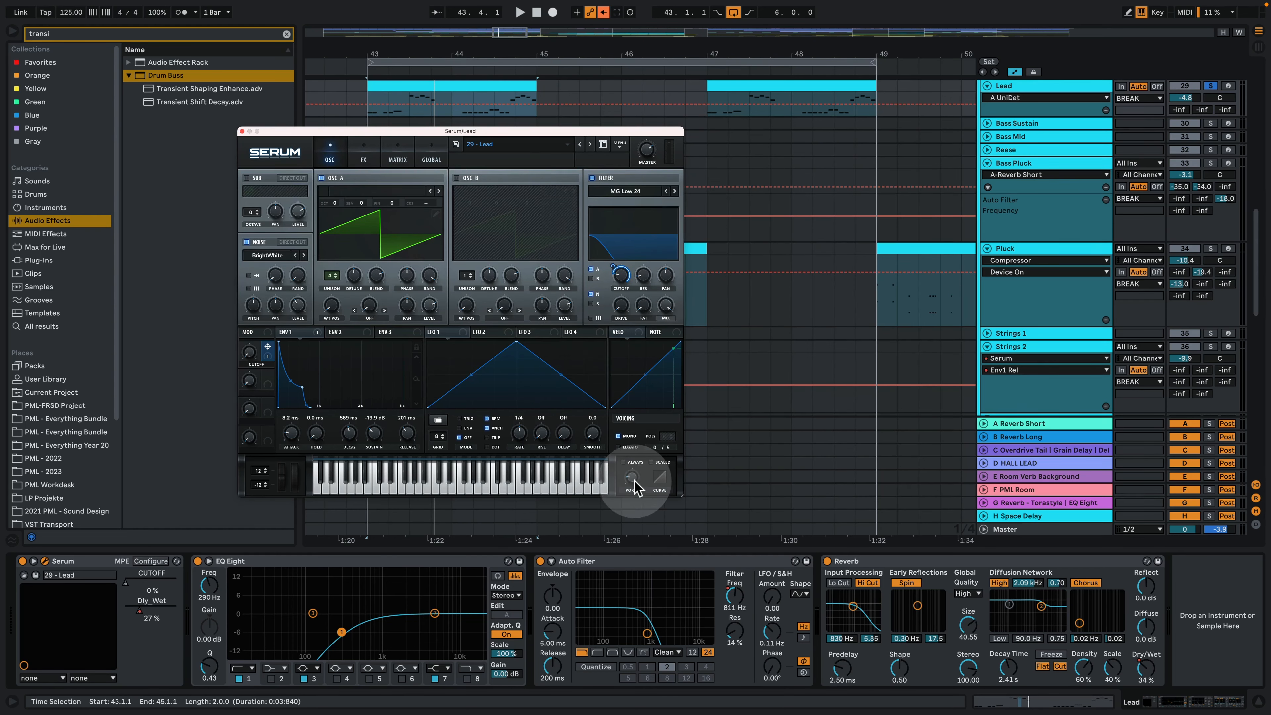
Step: Play the Lead from bar 43 while varying Serum's portamento time, and stop playback
key(space)
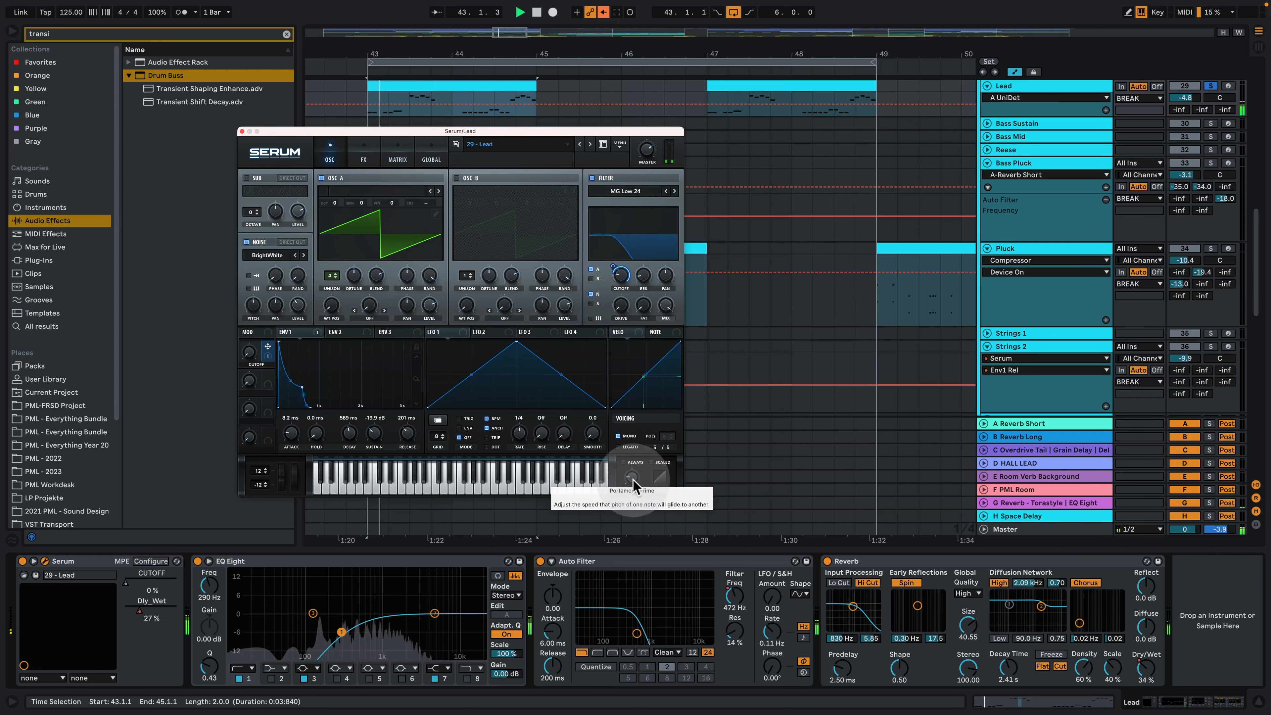
mouse_move(634, 480)
mouse_down()
mouse_move(638, 453)
mouse_move(642, 479)
mouse_up()
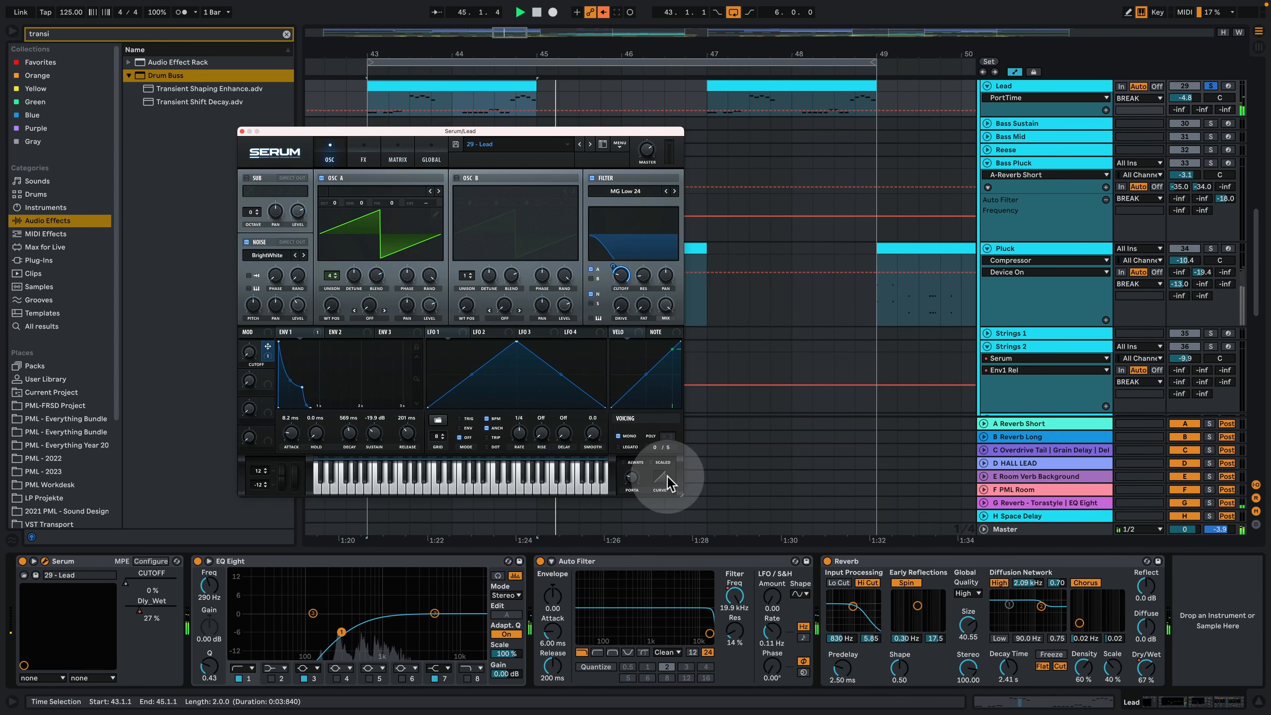
key(space)
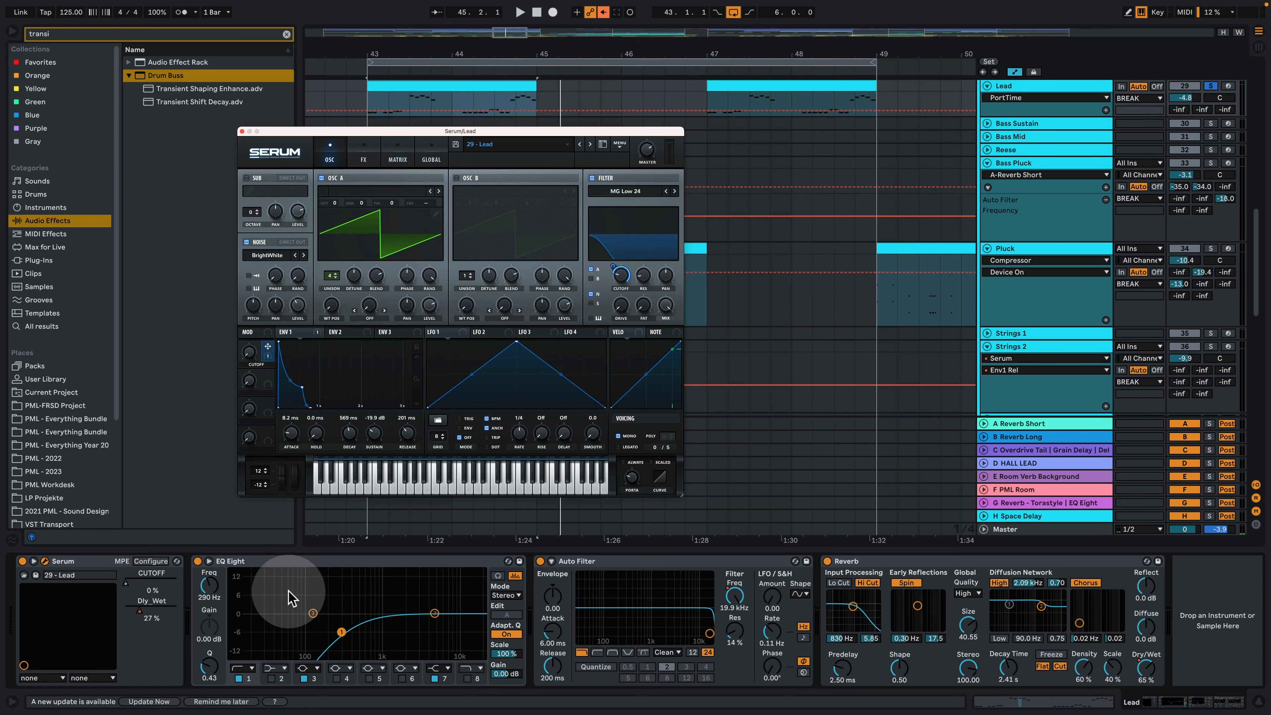
Step: Show the Lead's CUTOFF automation, re-enable the overridden automation, play from bar 43 and close Serum
click(127, 586)
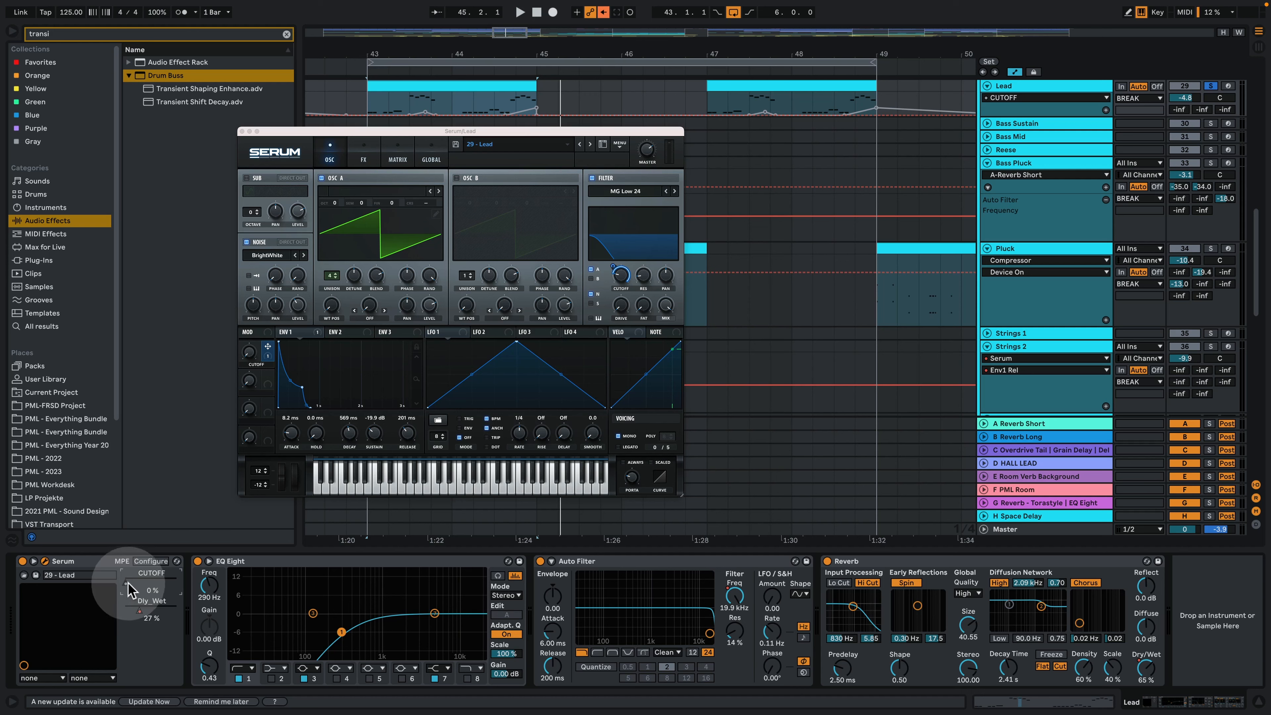
click(604, 12)
key(space)
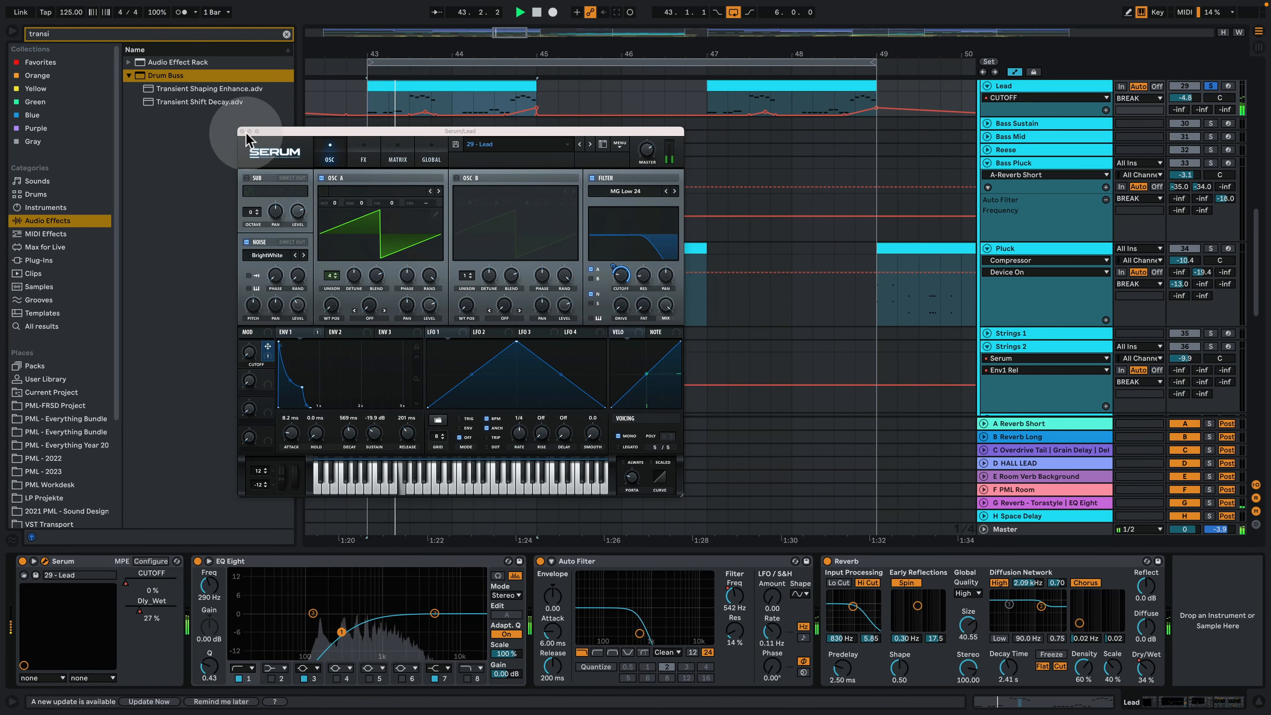
click(242, 131)
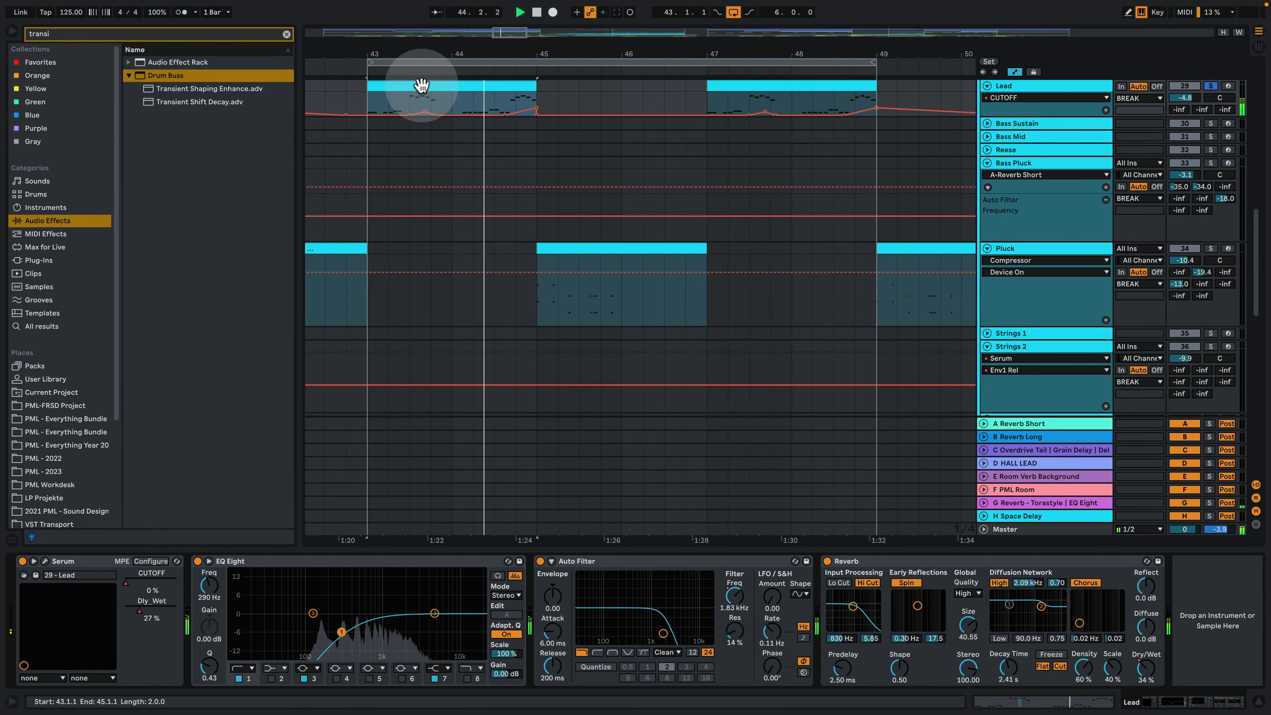
Step: Reopen the Lead clip at bar 43 during playback to follow its rising note velocities
double_click(421, 87)
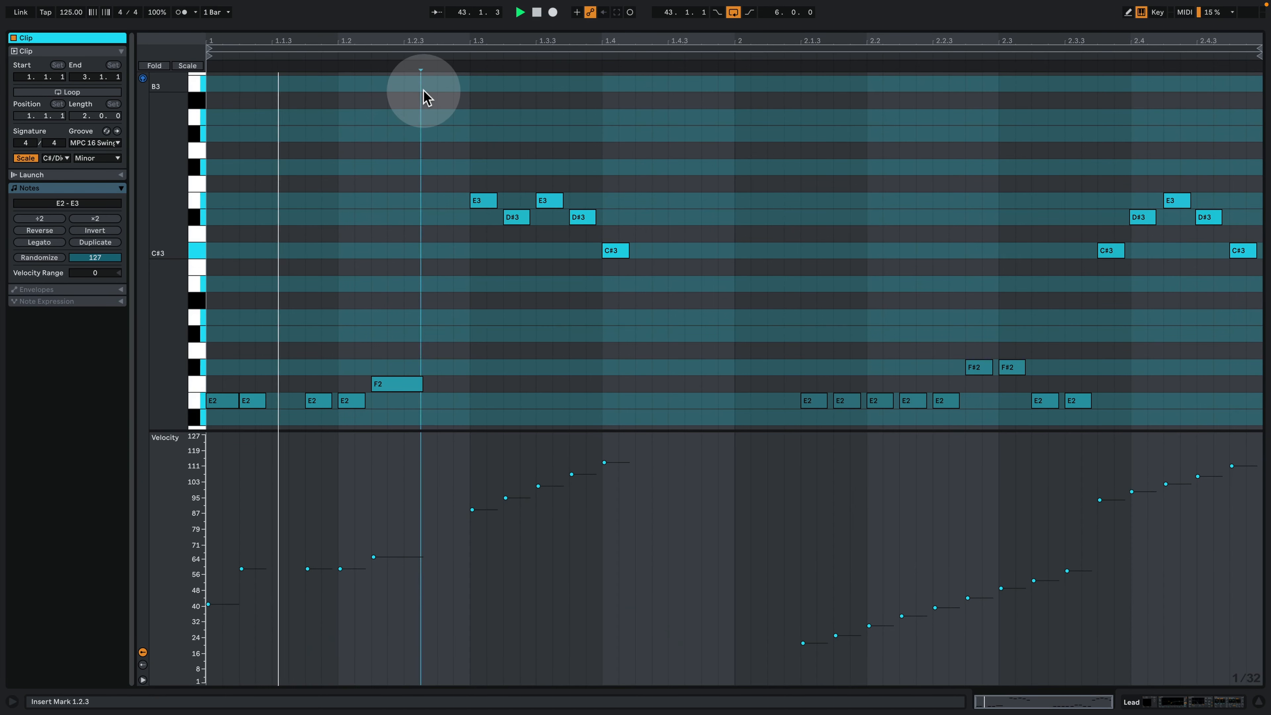
click(825, 643)
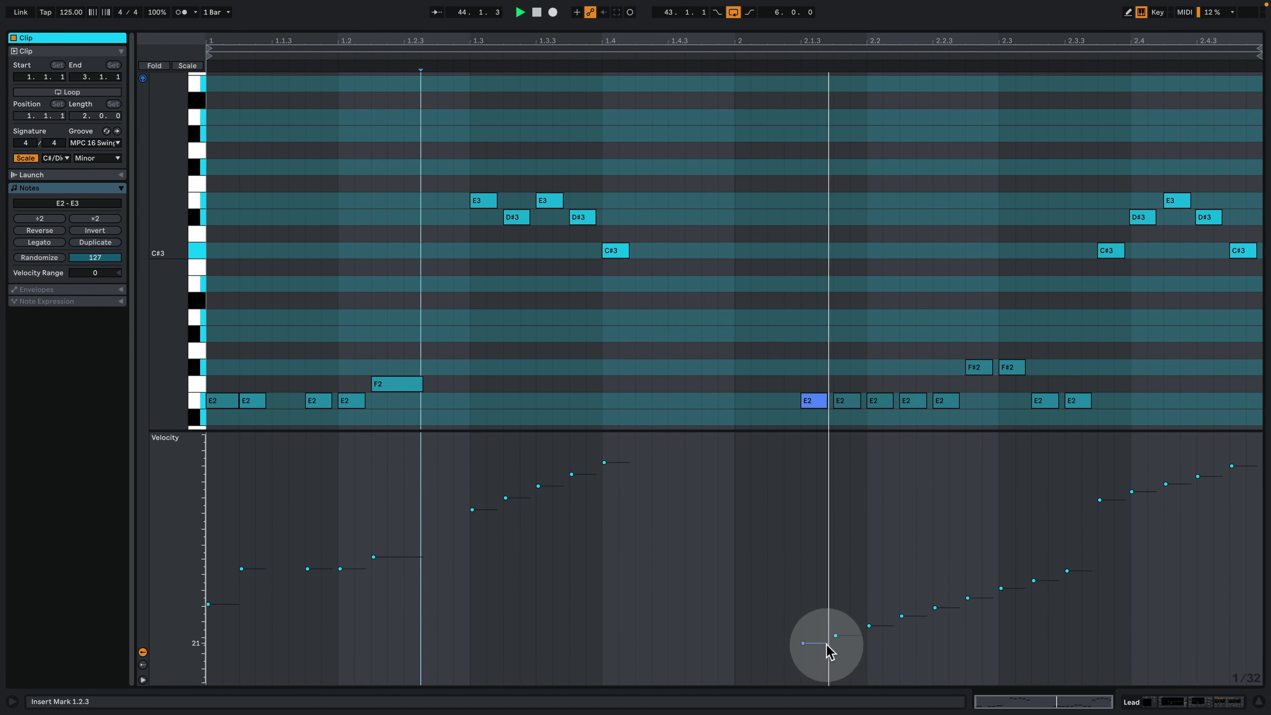
key(space)
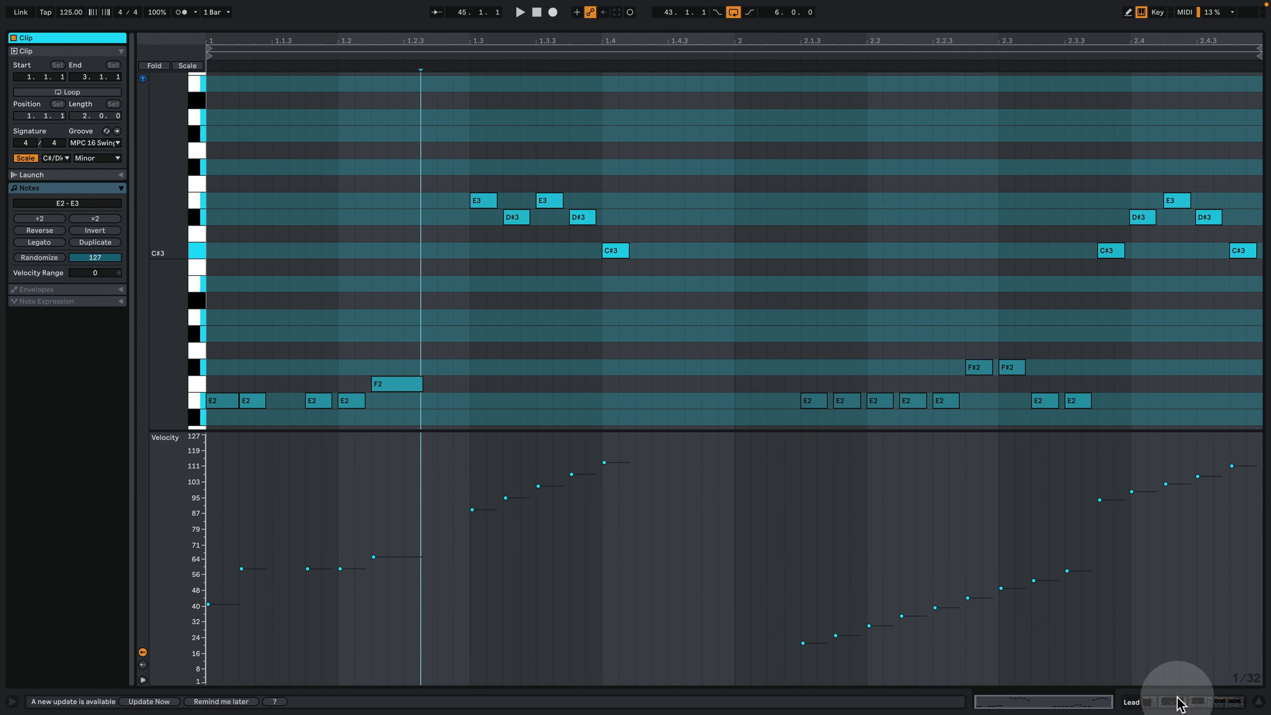
Step: Return to the arrangement, unsolo the Lead, hide the device view and play the full mix from bar 43
click(1178, 698)
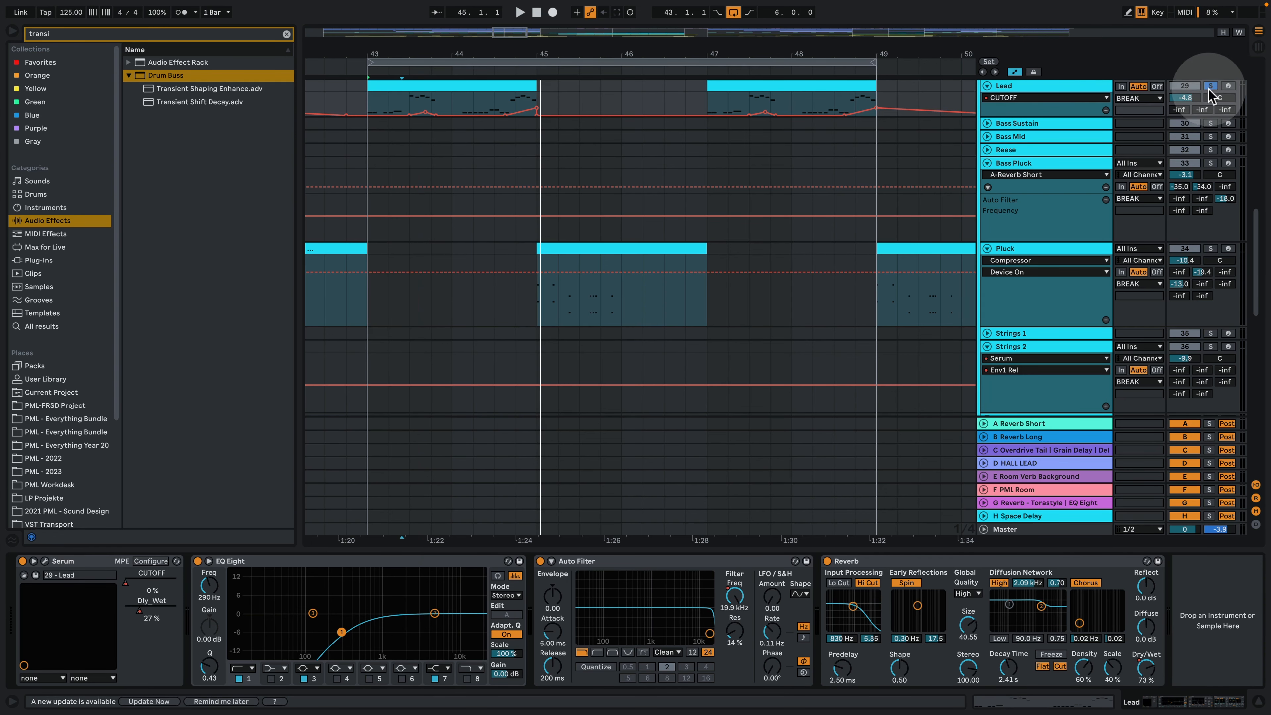
click(1256, 705)
scroll(595, 303, up, 10)
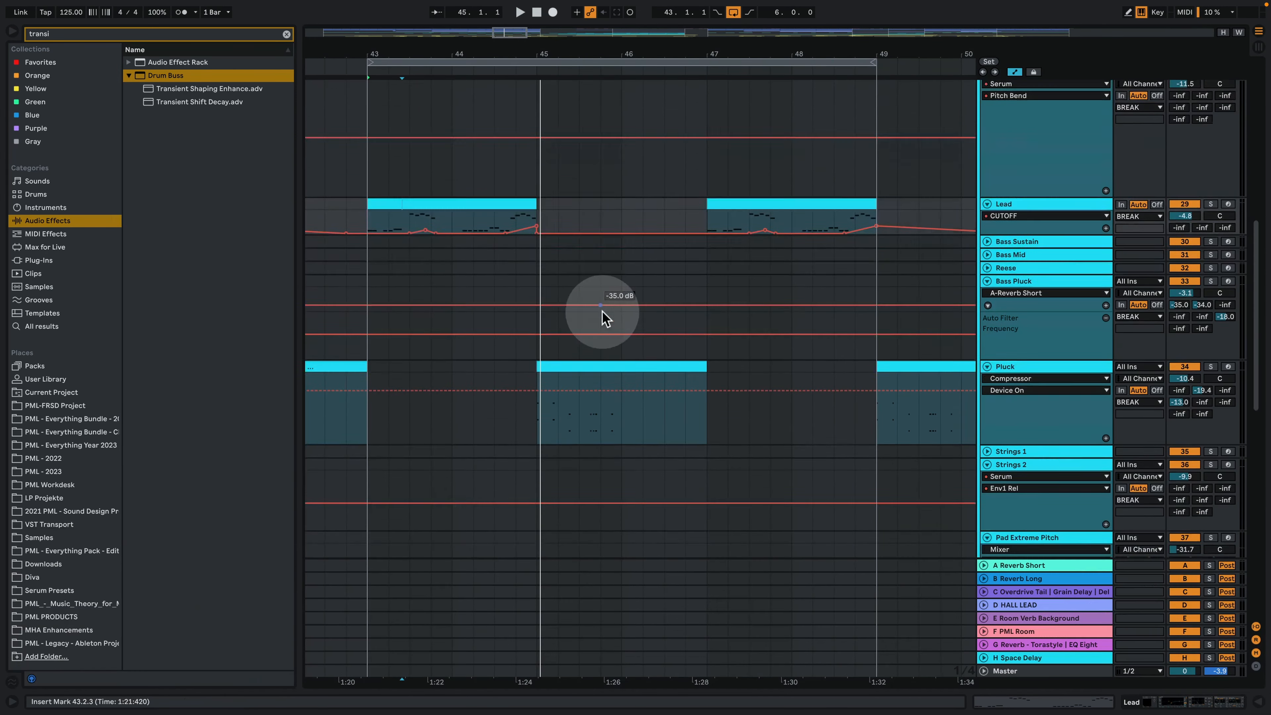
key(space)
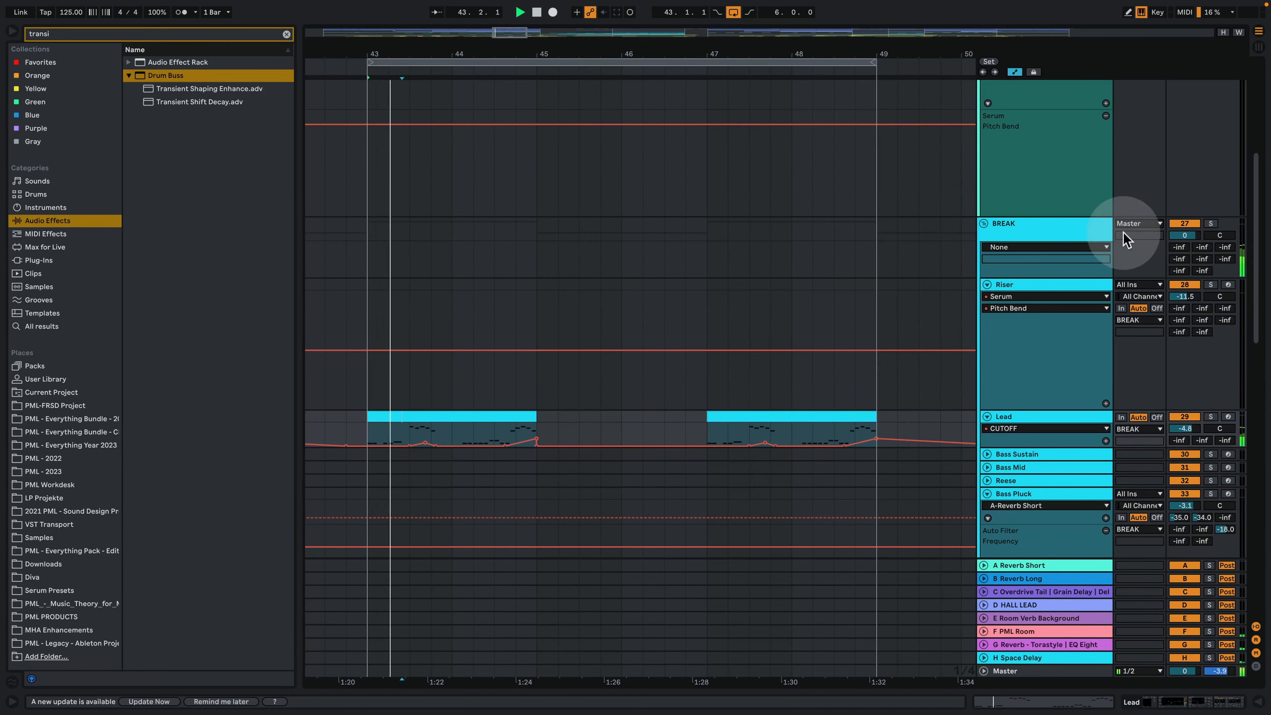
Step: Fold the BREAK and SYNTHS groups and zoom the timeline out to about bars 29 to 65
click(984, 223)
scroll(983, 290, up, 5)
scroll(984, 170, up, 5)
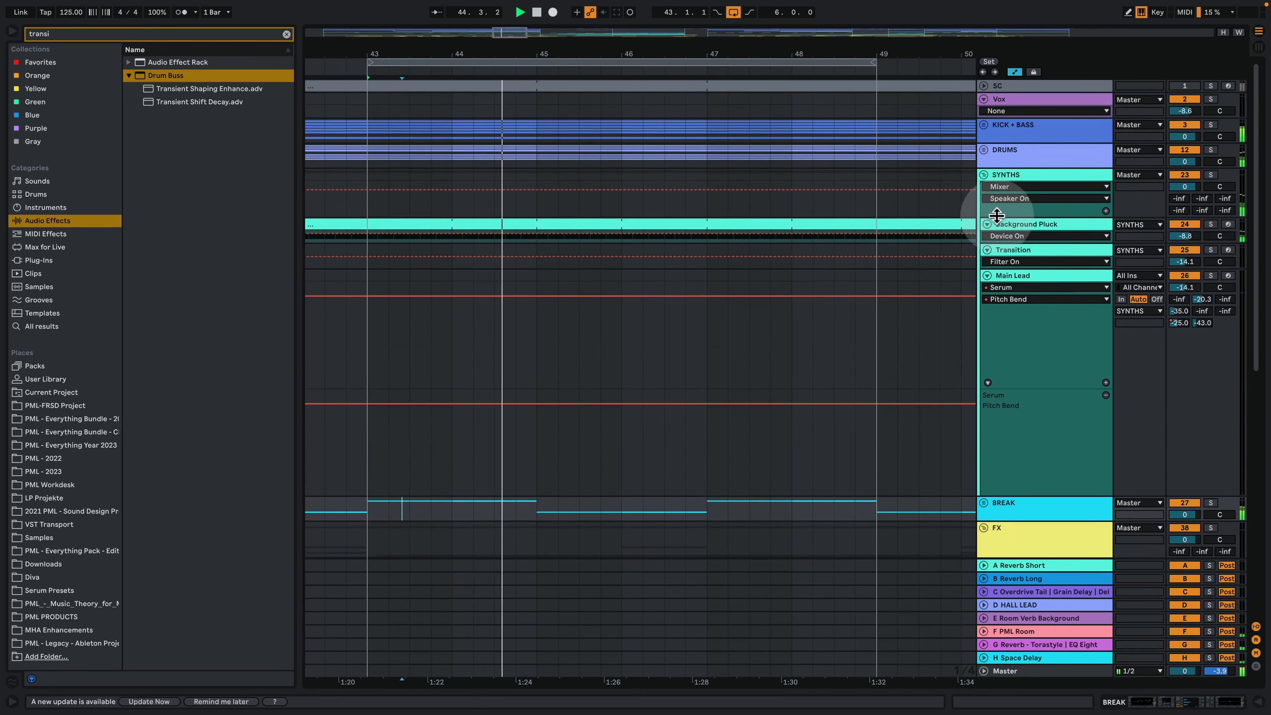
click(983, 174)
drag(609, 56, 609, 6)
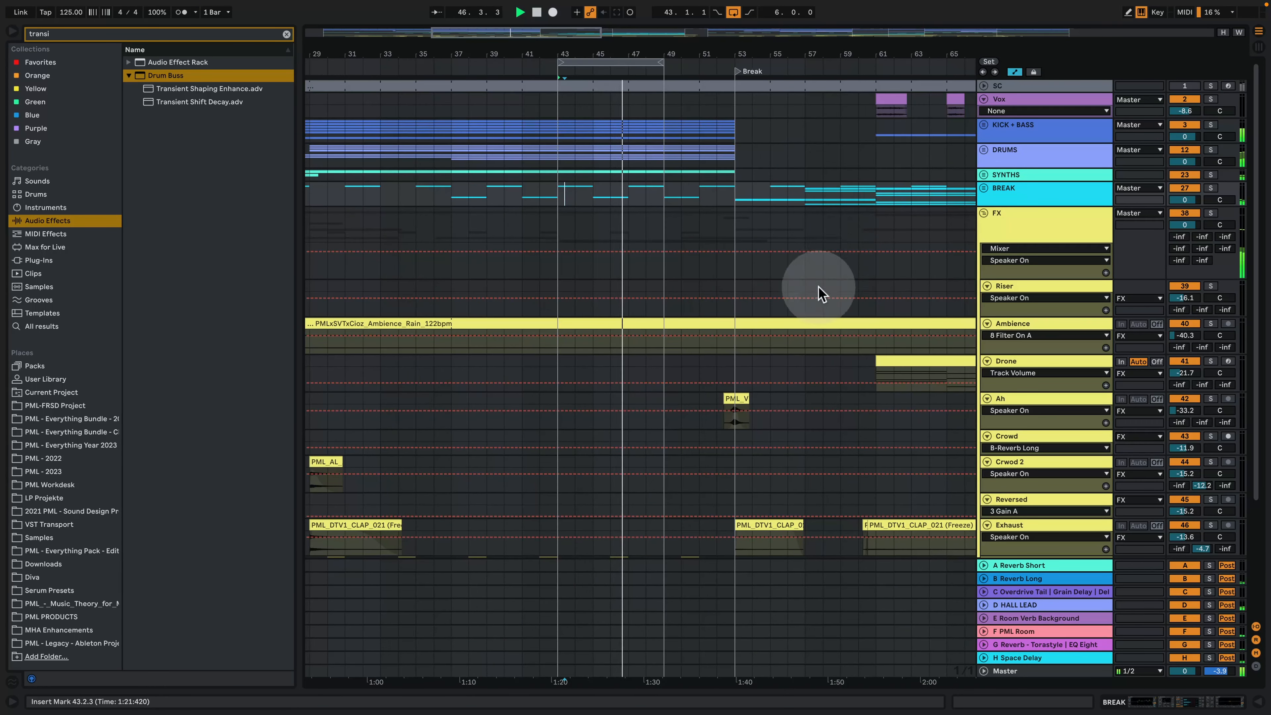
Step: Select the Donk clip at bar 46, solo the Donk track, show its devices and play the clip
scroll(832, 314, down, 2)
scroll(829, 323, down, 4)
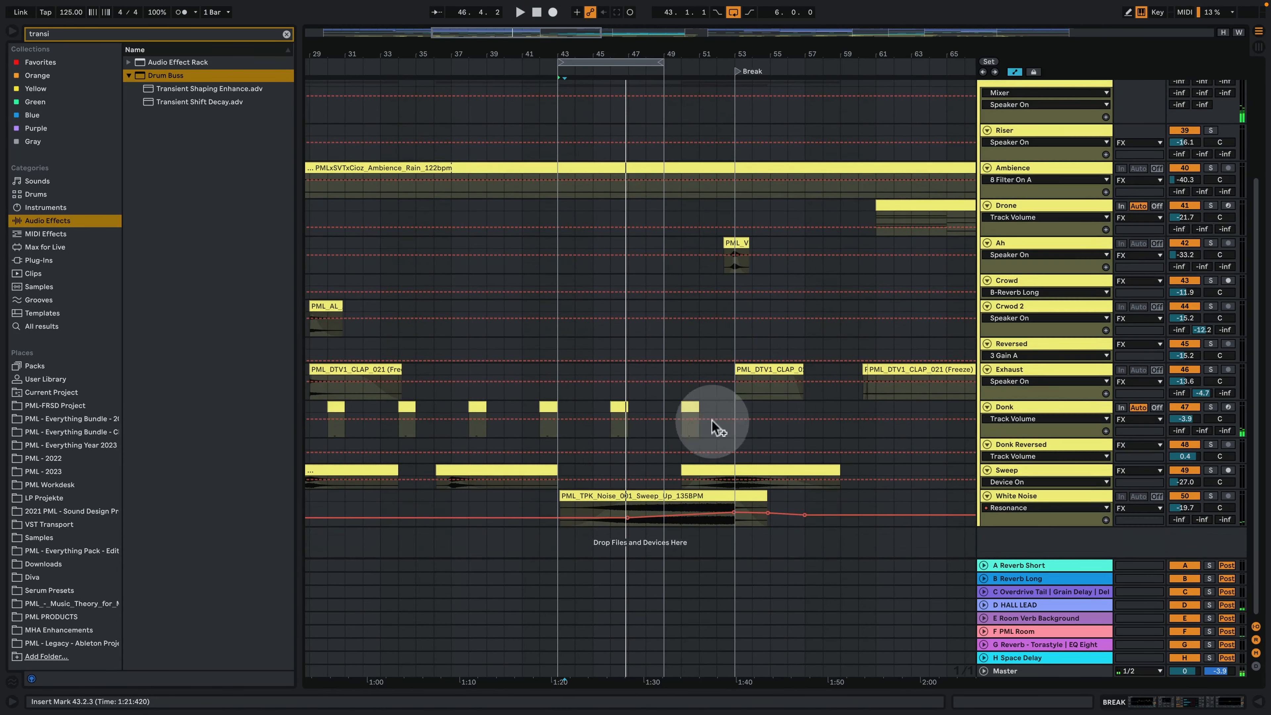
click(616, 411)
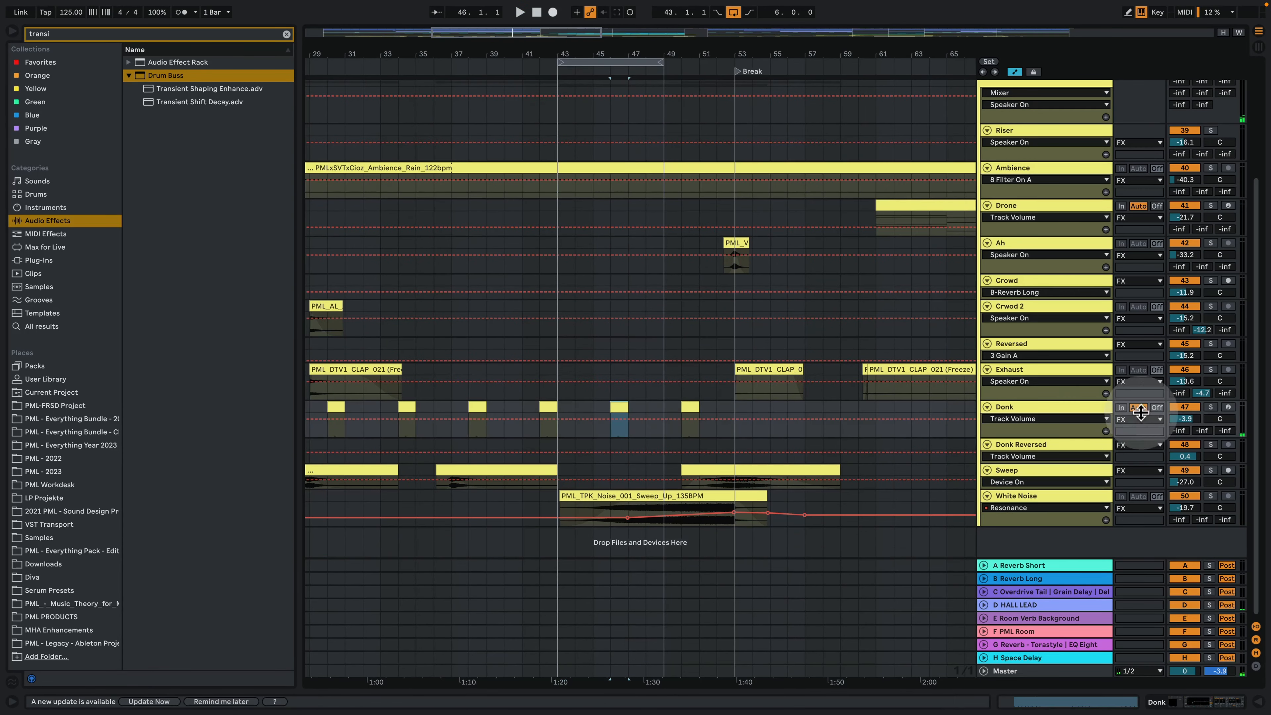
click(1211, 408)
double_click(1055, 407)
key(space)
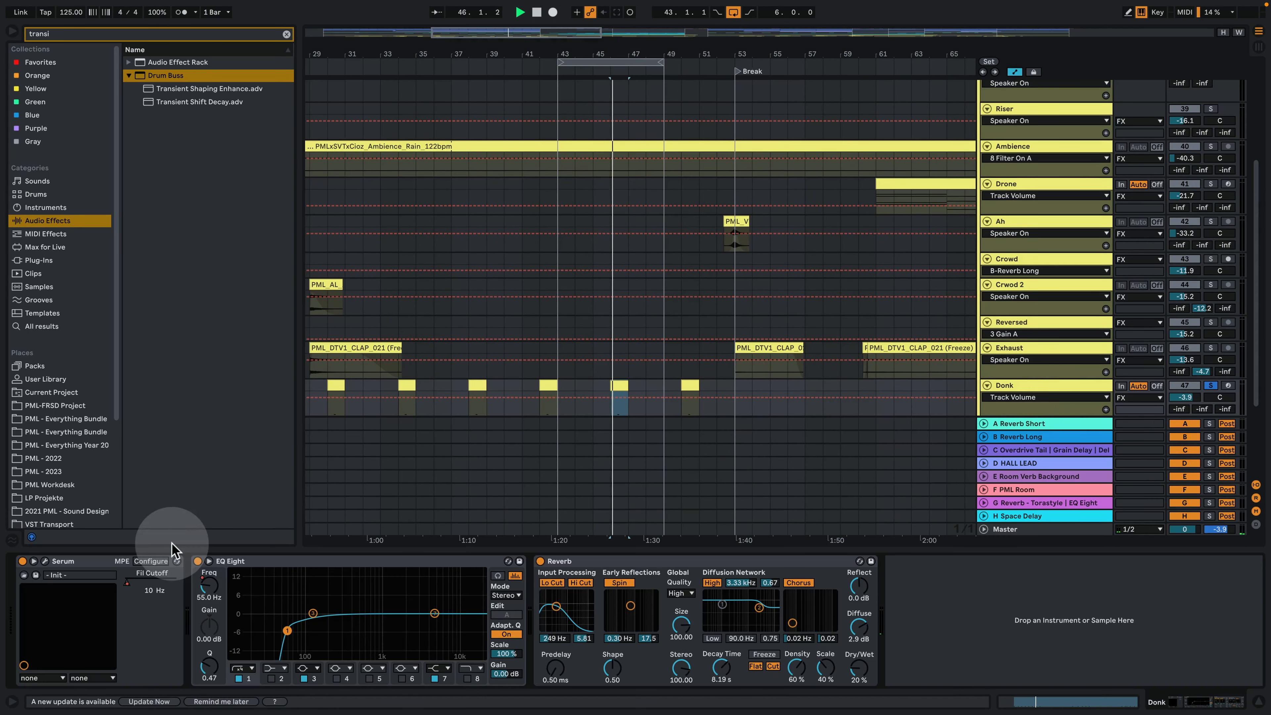
Step: Open the Donk's Serum to examine its oscillator, filter and envelopes, and replay the clip from bar 46
click(46, 562)
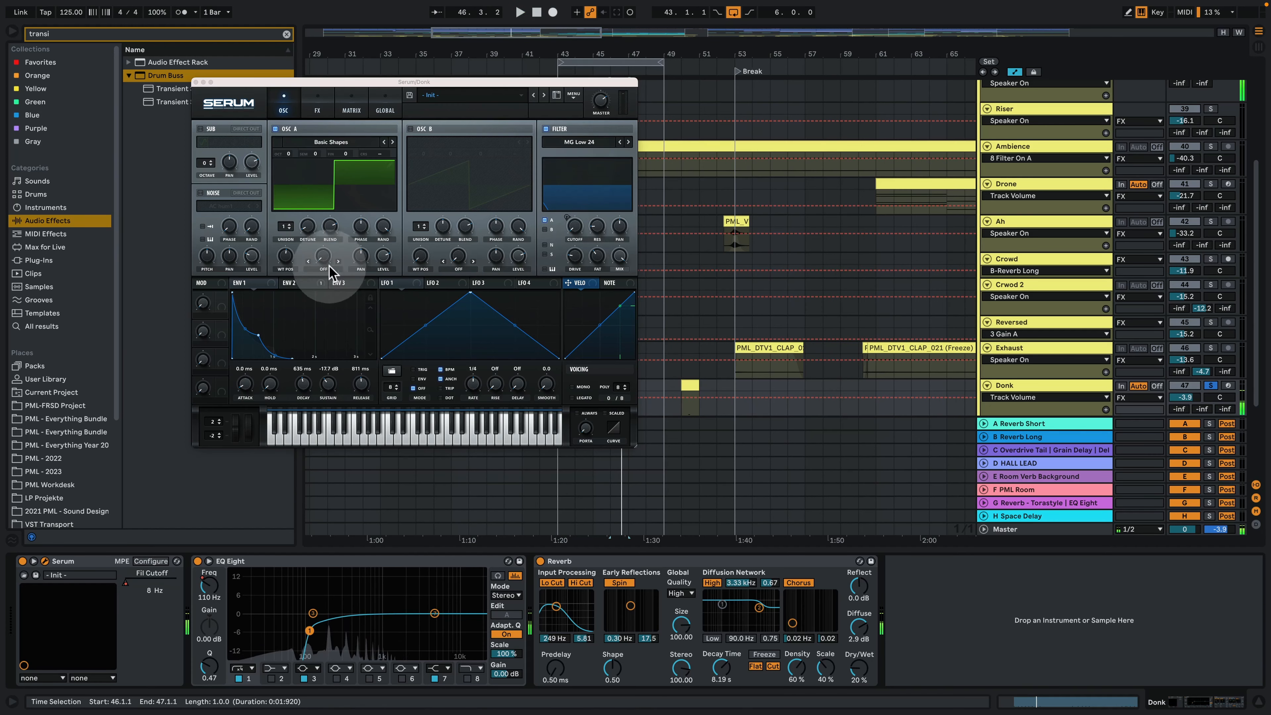
click(302, 285)
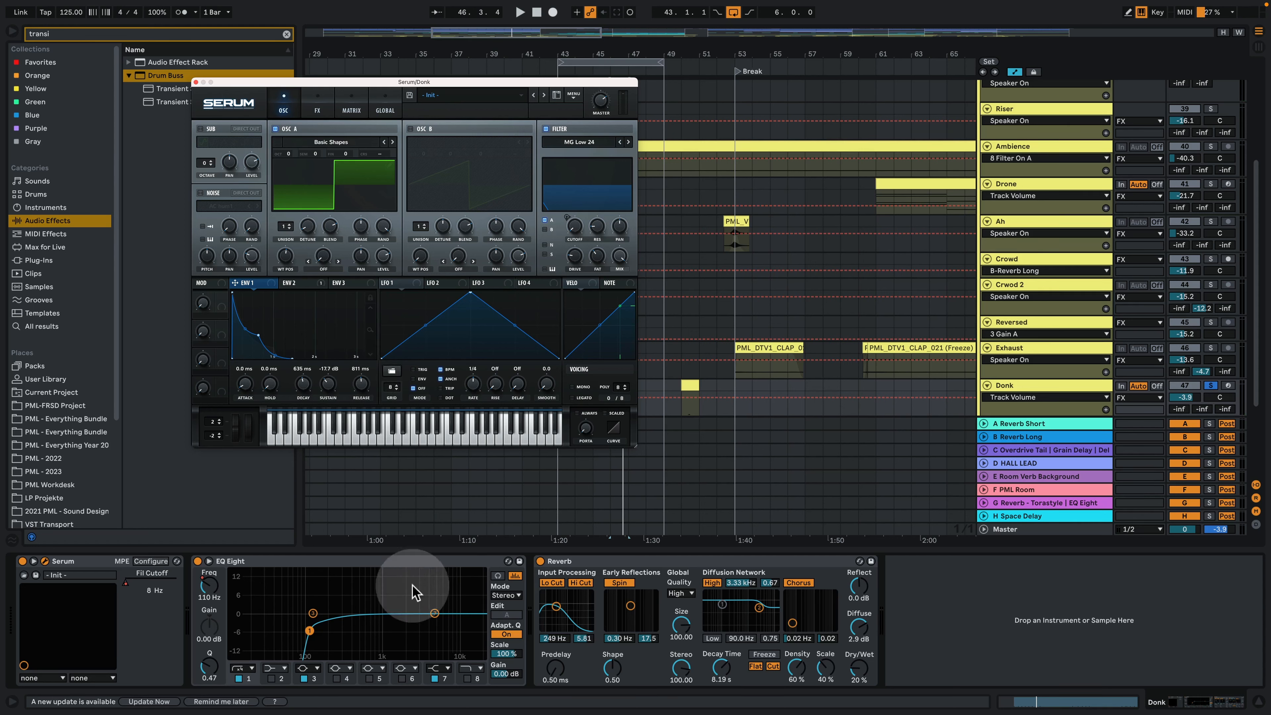
key(space)
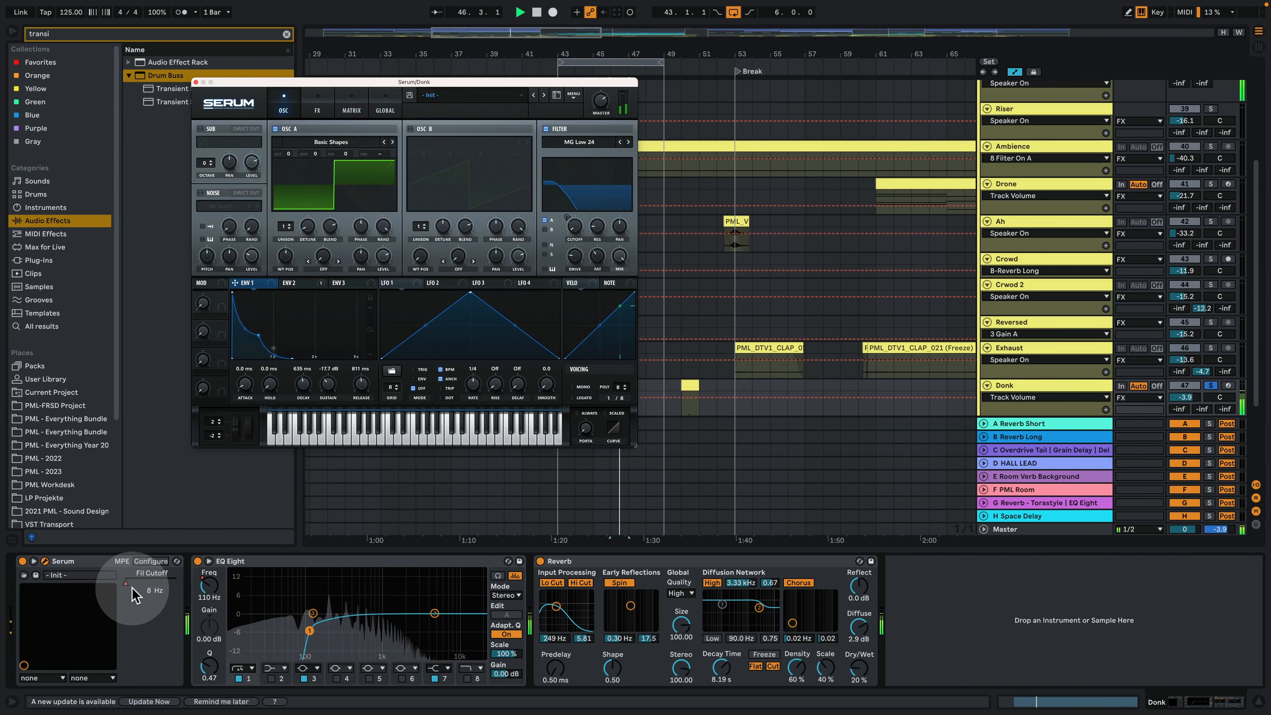
Step: Stop playback, close the Donk's Serum window and bring the lower FX tracks into view
key(space)
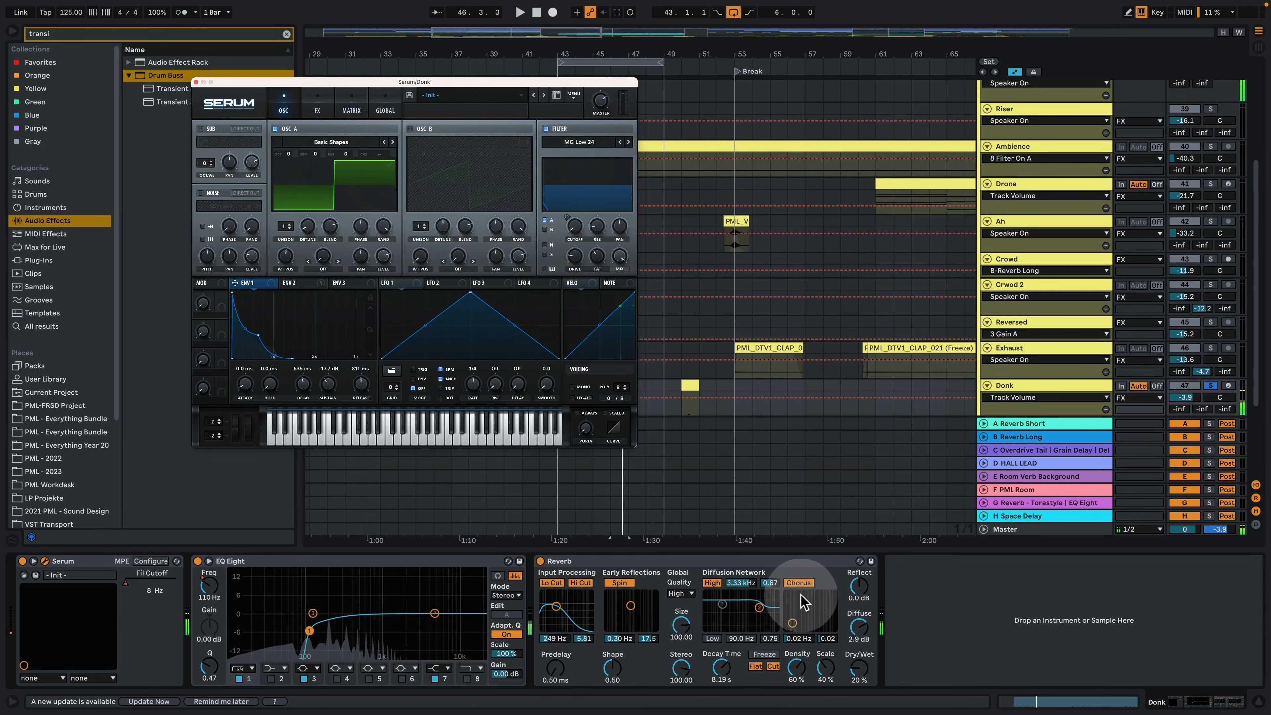
click(195, 82)
scroll(641, 380, down, 5)
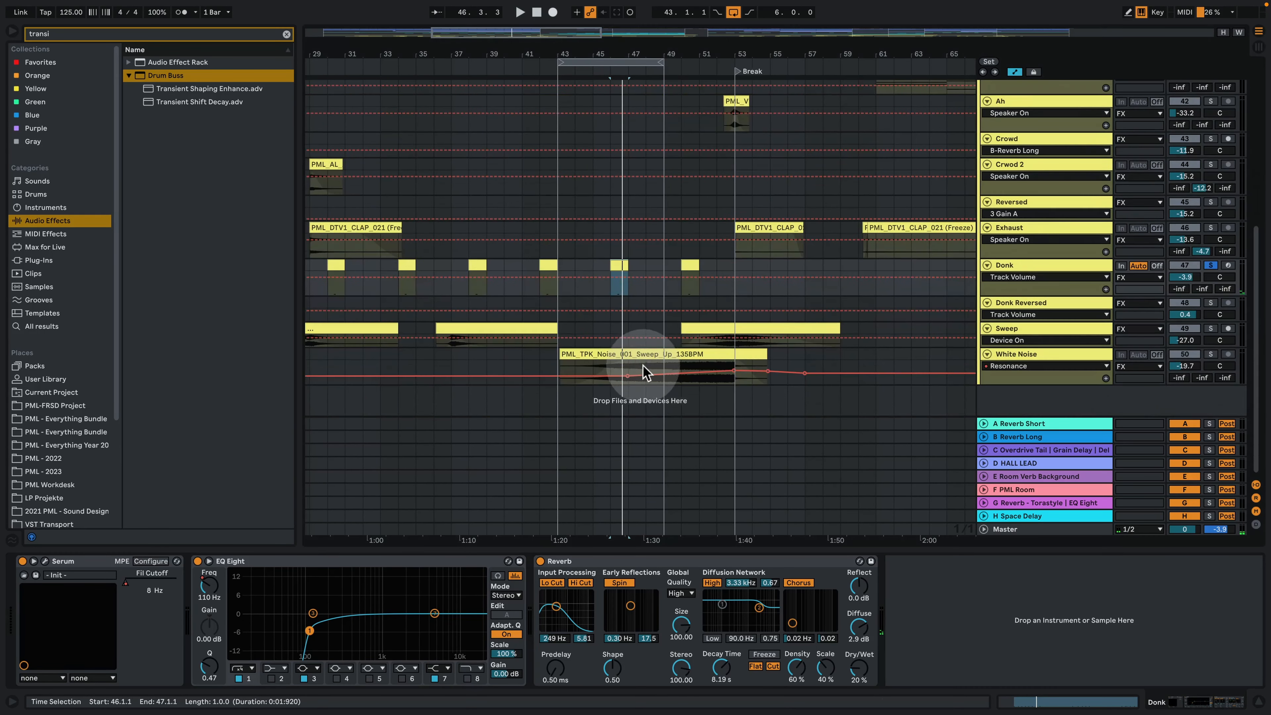
Step: Select the Donk Reversed clip just before bar 87, play it into the following Donk hit with nothing soloed, and stop playback
drag(570, 55, 354, 26)
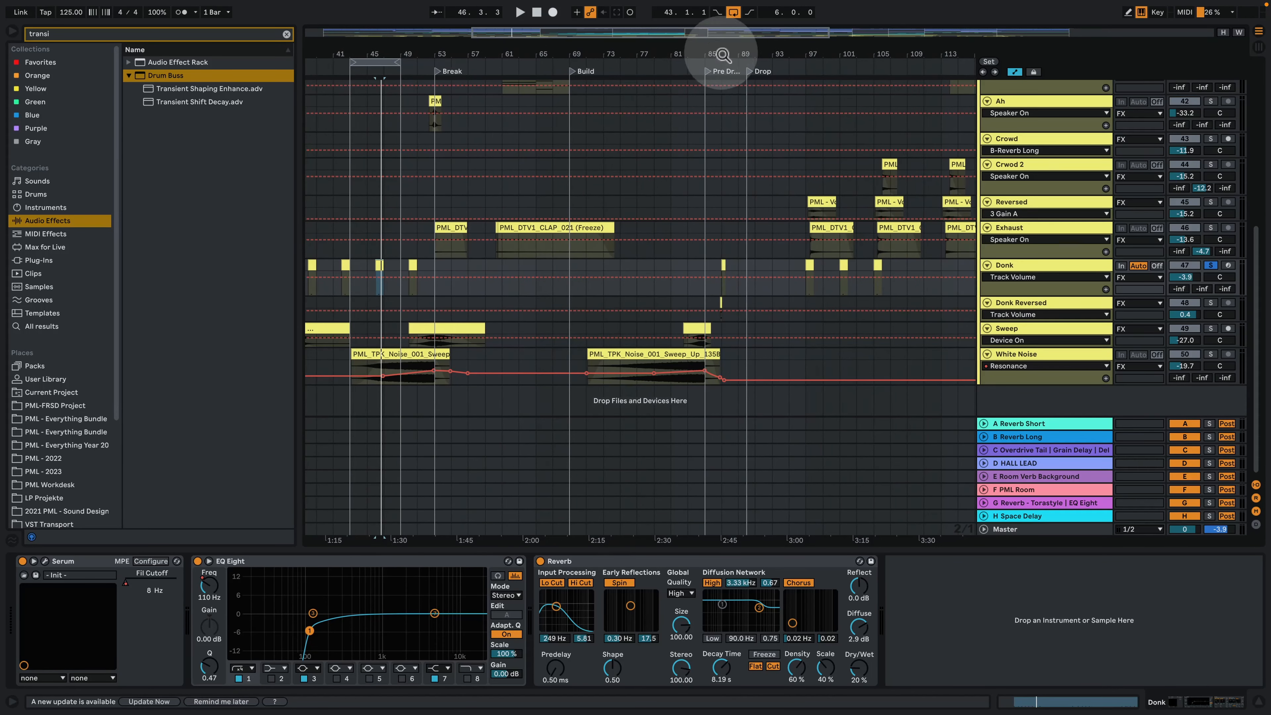
drag(721, 55, 715, 180)
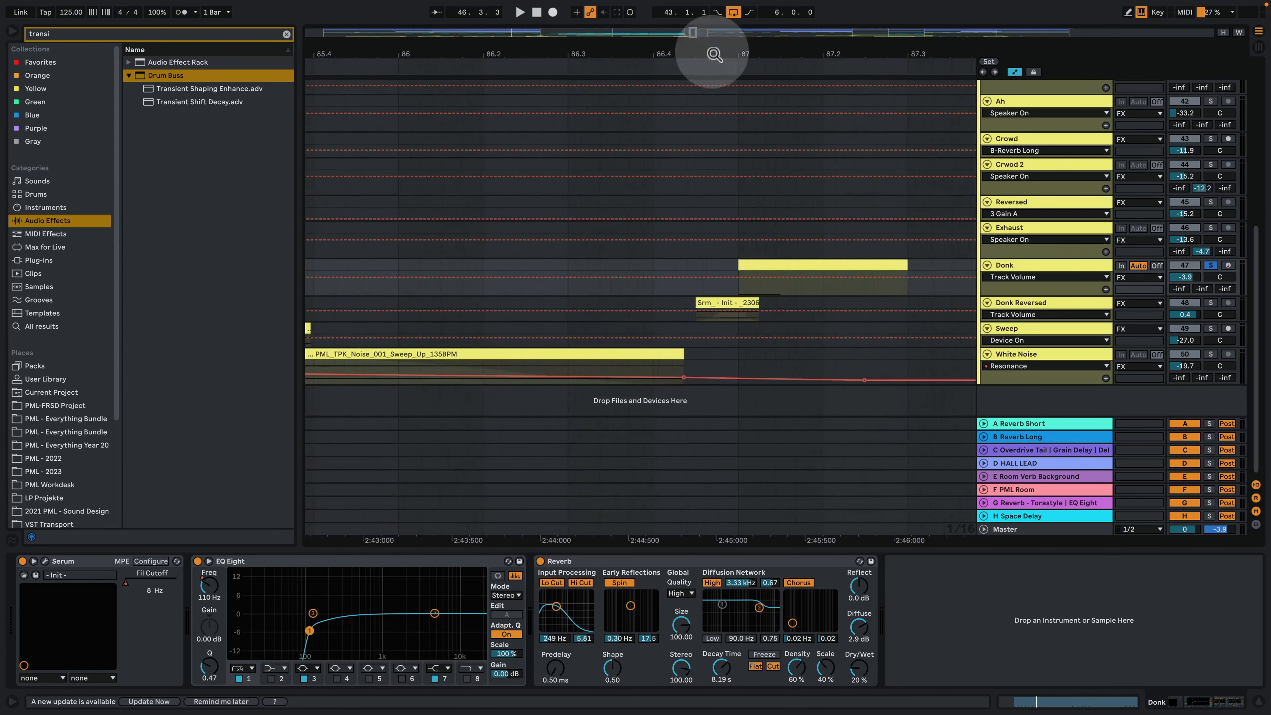
click(724, 301)
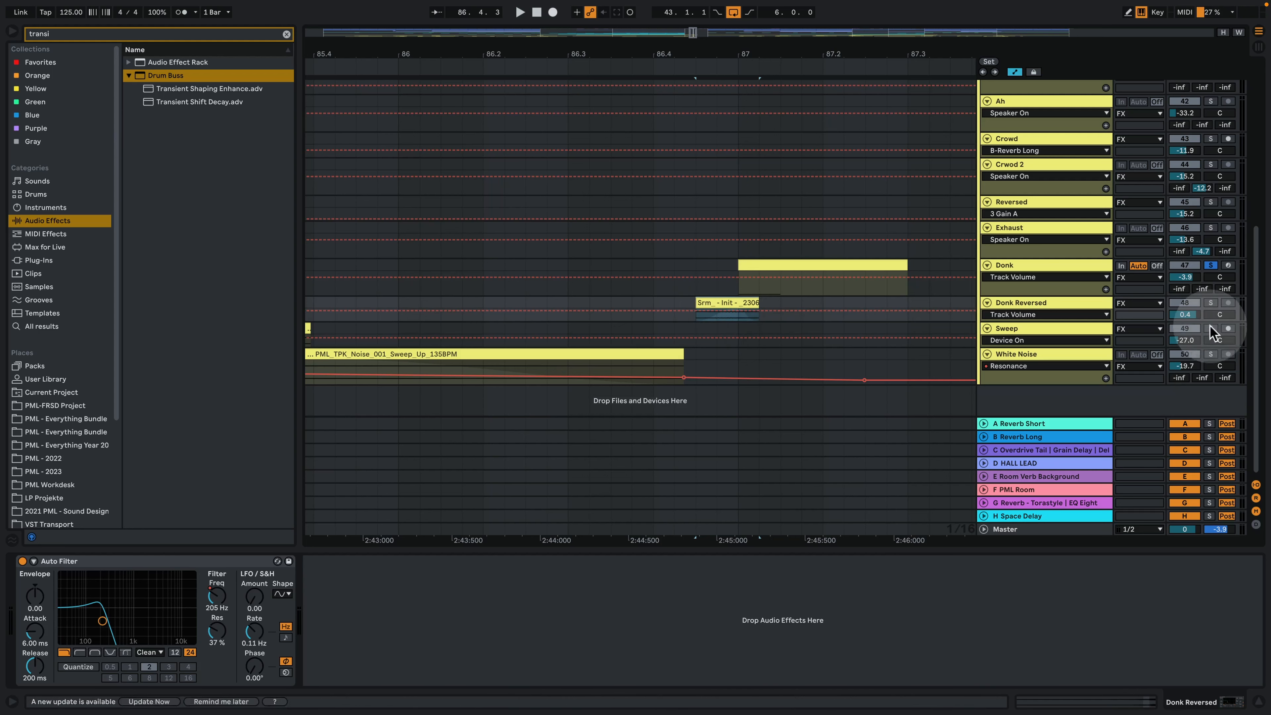
click(1211, 303)
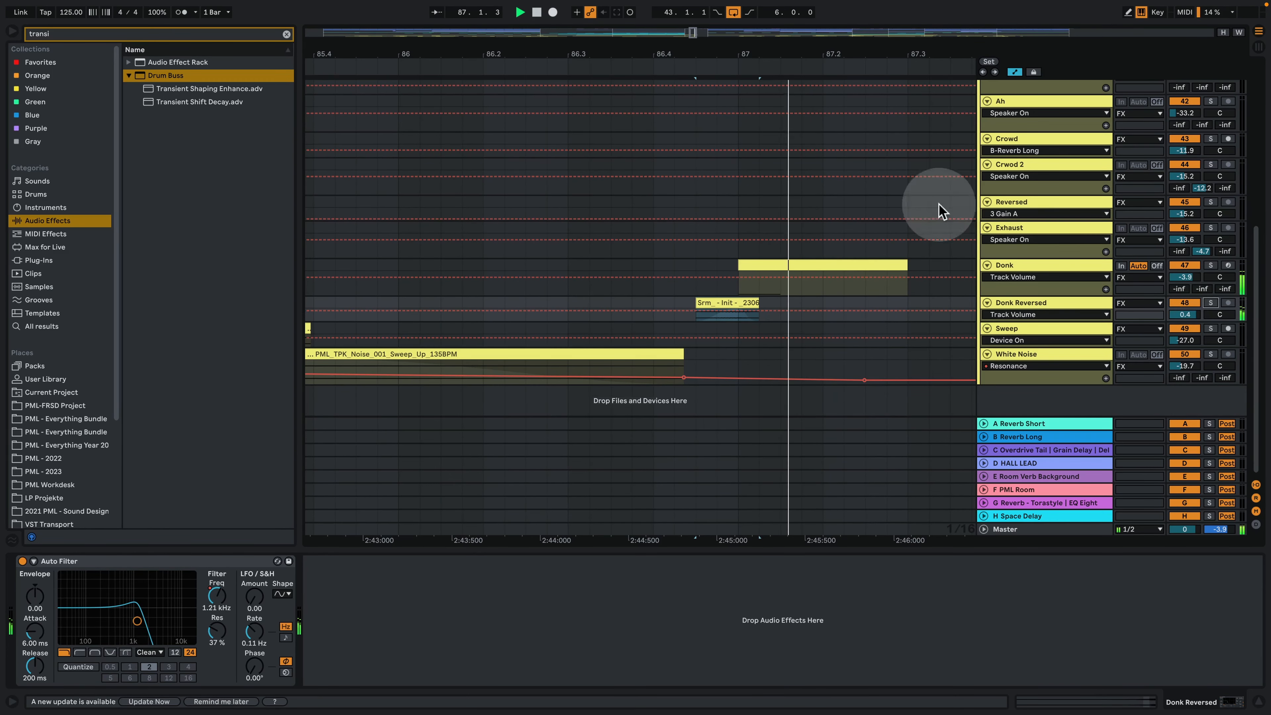
drag(766, 56, 766, 9)
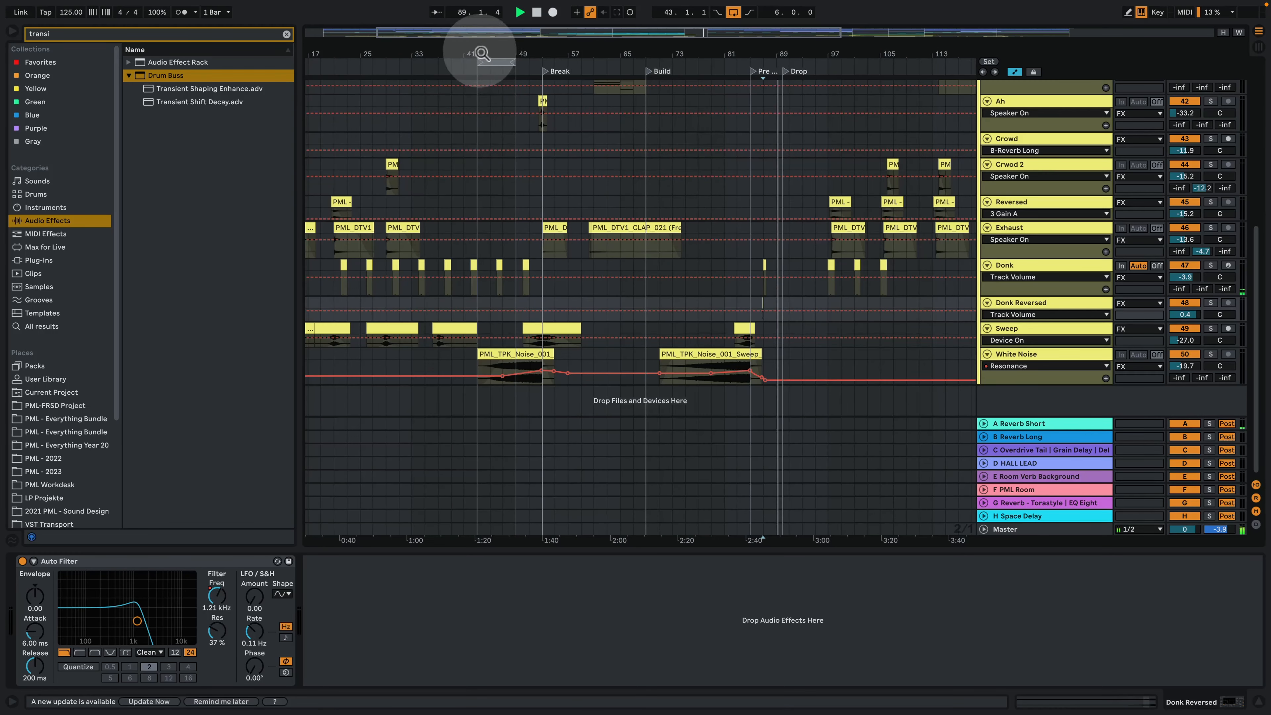
drag(481, 53, 486, 77)
key(space)
Step: Solo the FX group and its Ambience track, and play the rain ambience from the Break at bar 53
scroll(713, 340, up, 3)
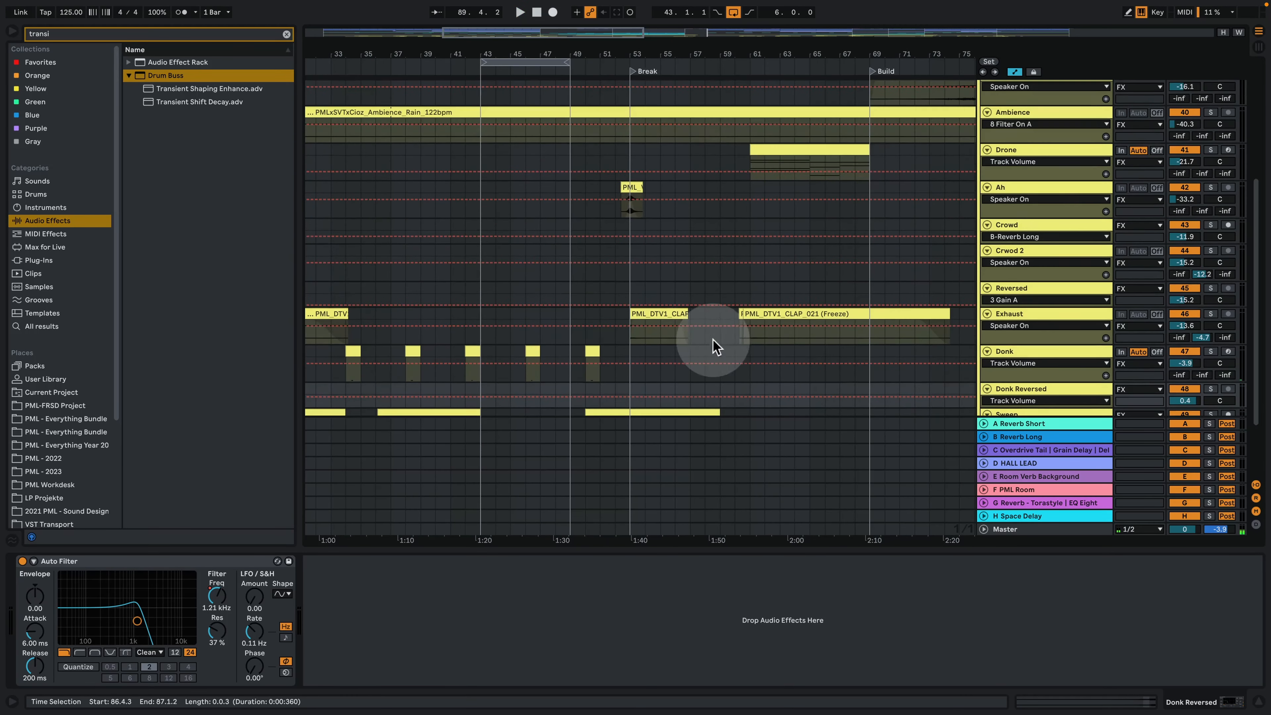
scroll(713, 341, up, 2)
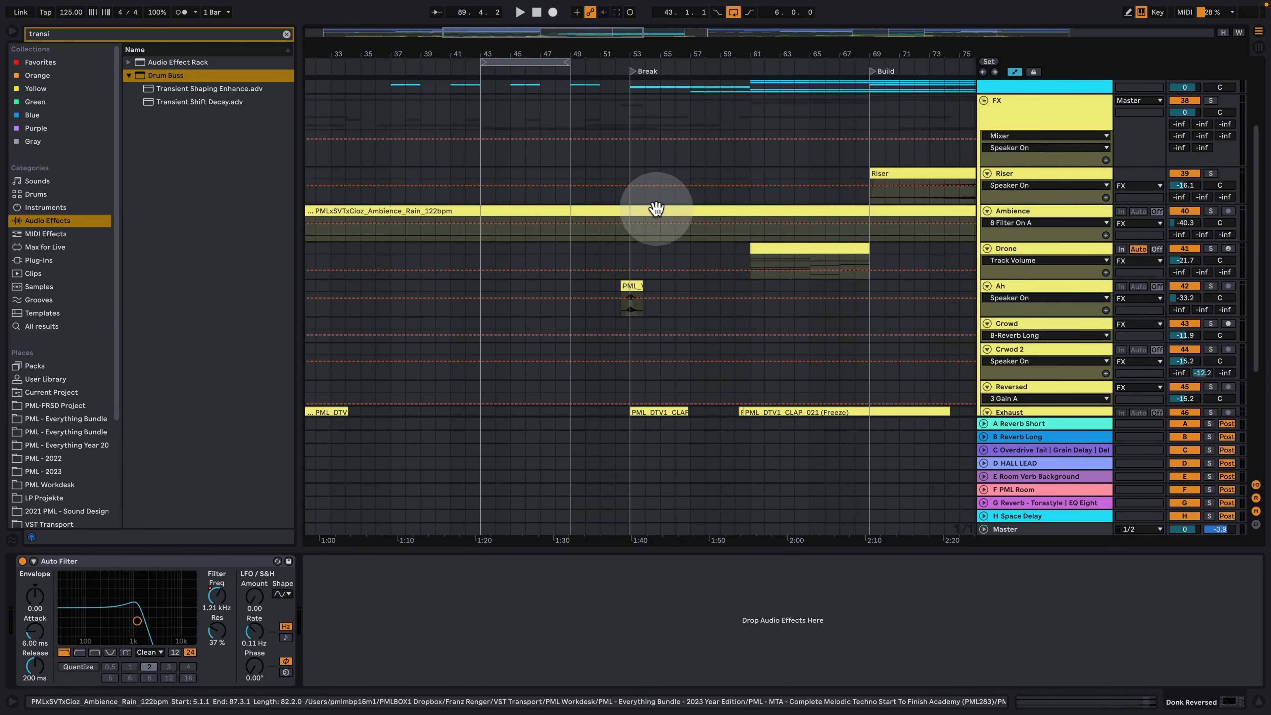
drag(548, 53, 551, 80)
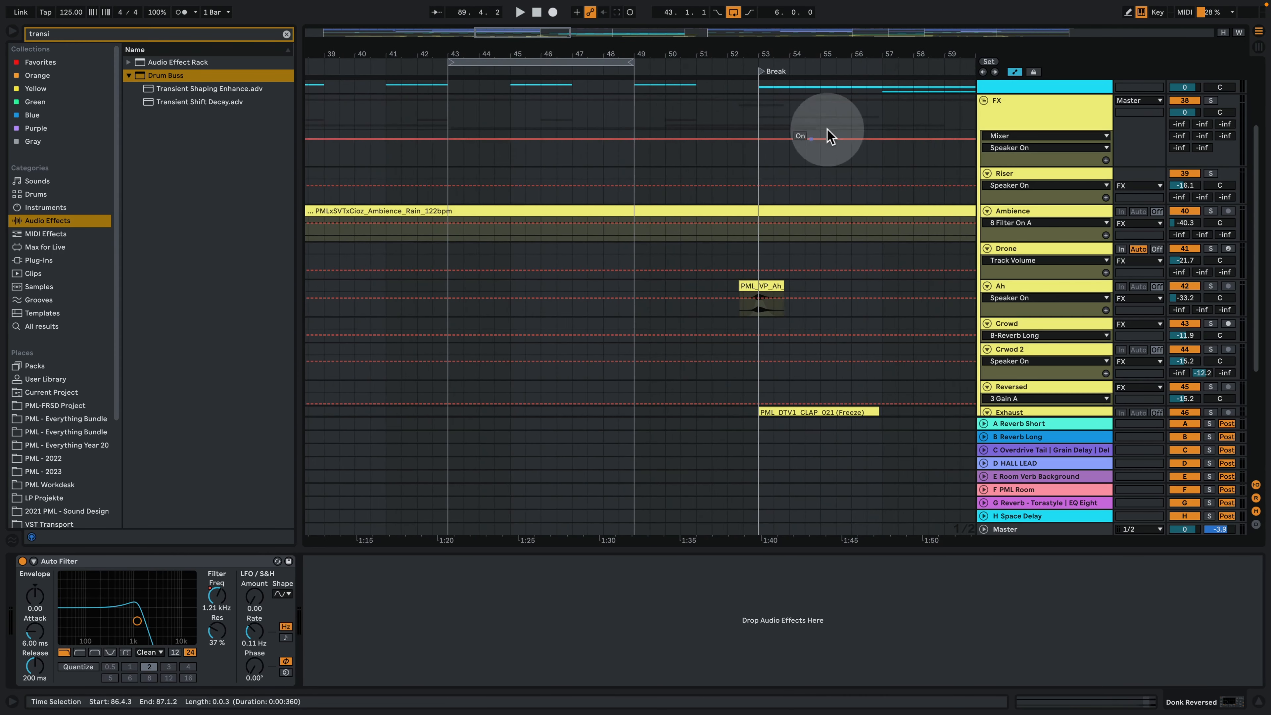
click(1030, 107)
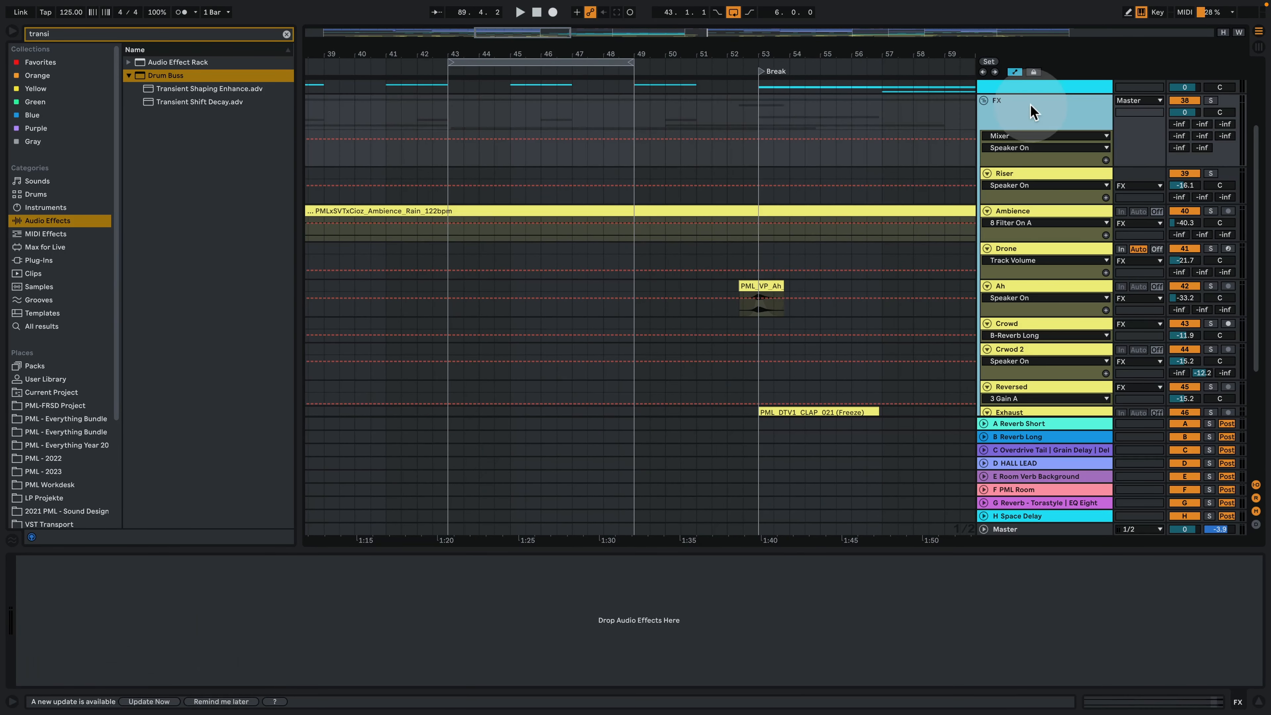
mouse_move(760, 48)
mouse_down()
mouse_move(454, 49)
mouse_move(534, 58)
mouse_up()
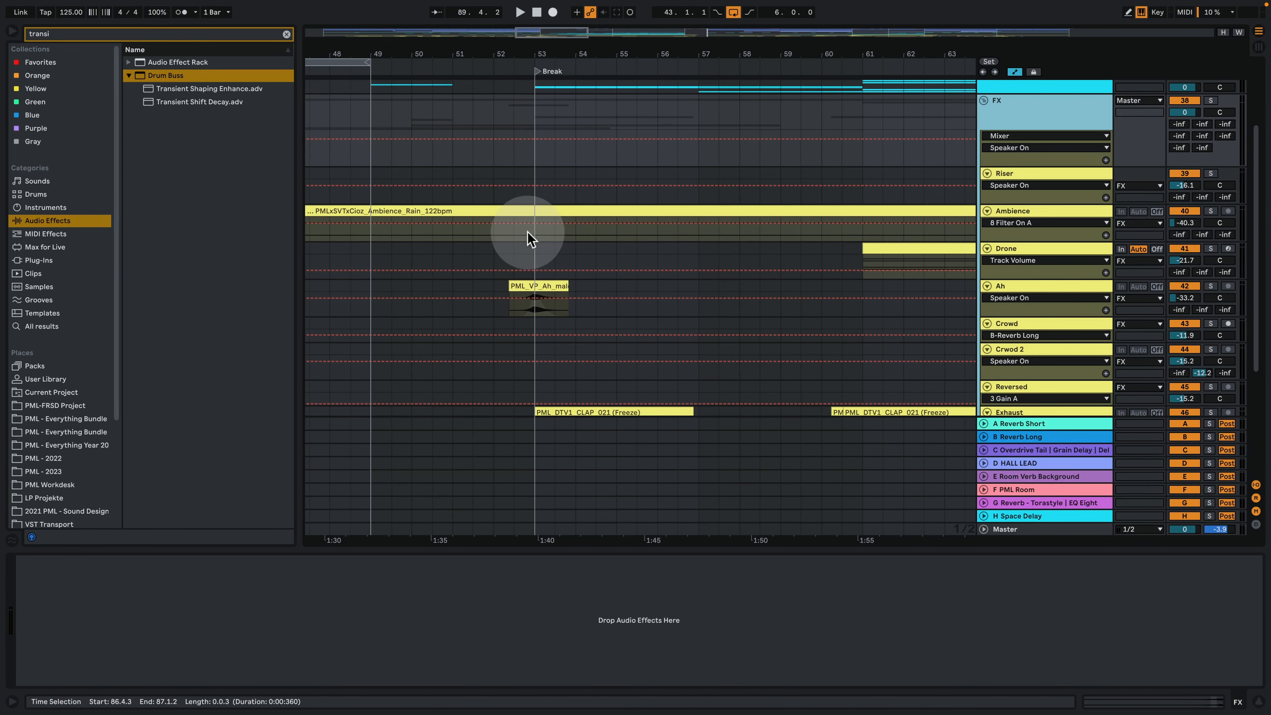
click(550, 236)
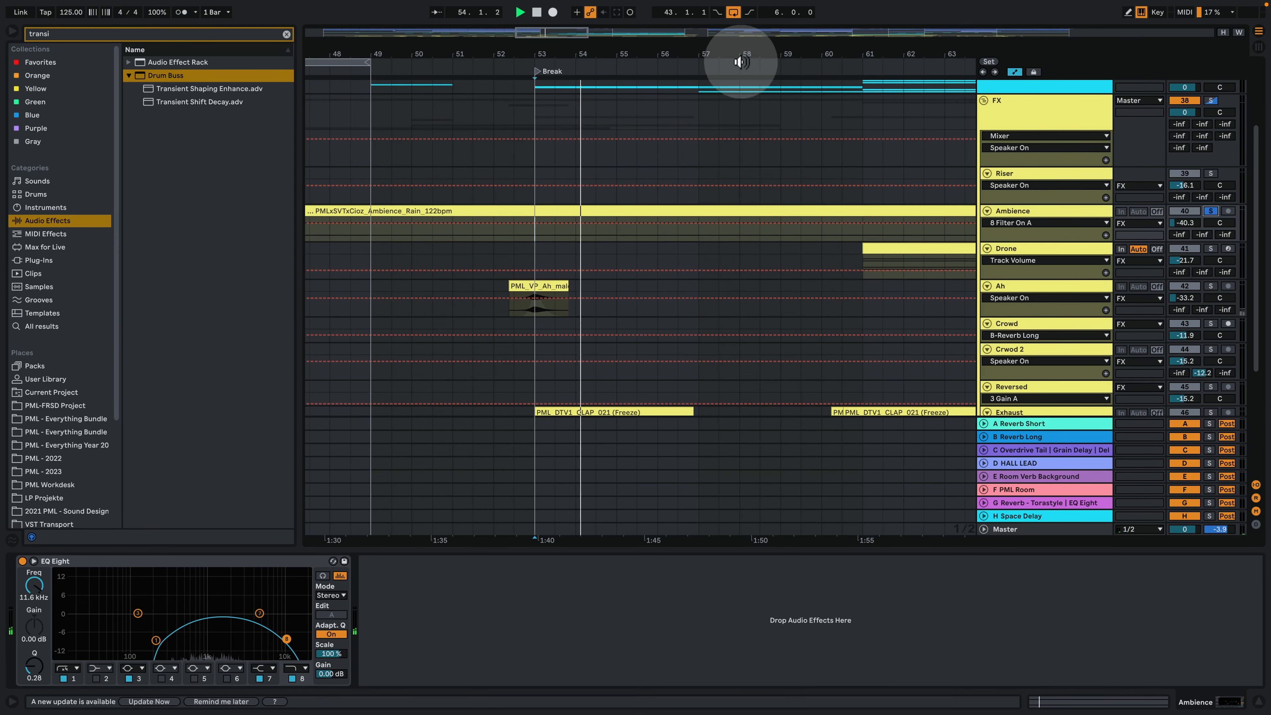
Step: Select the Drone clip at bar 61, solo the Drone track and play it, including from bar 67, then stop
drag(526, 53, 525, 25)
click(647, 249)
key(space)
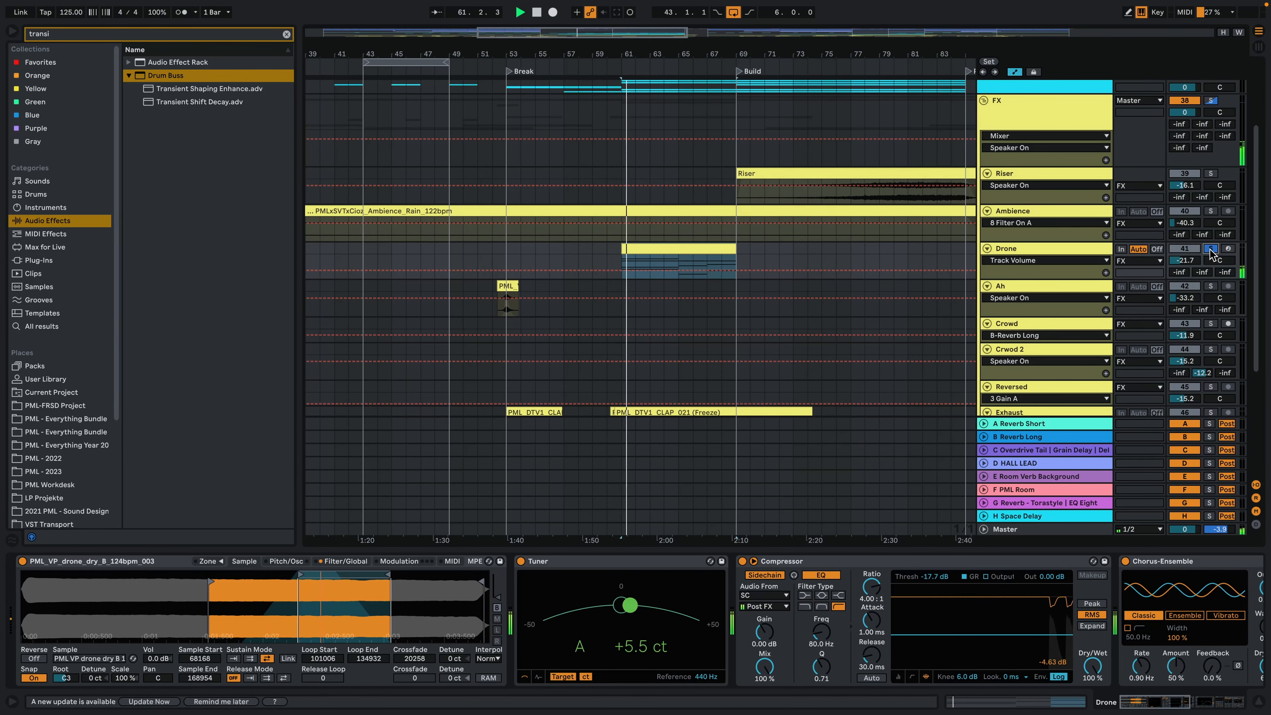
click(678, 272)
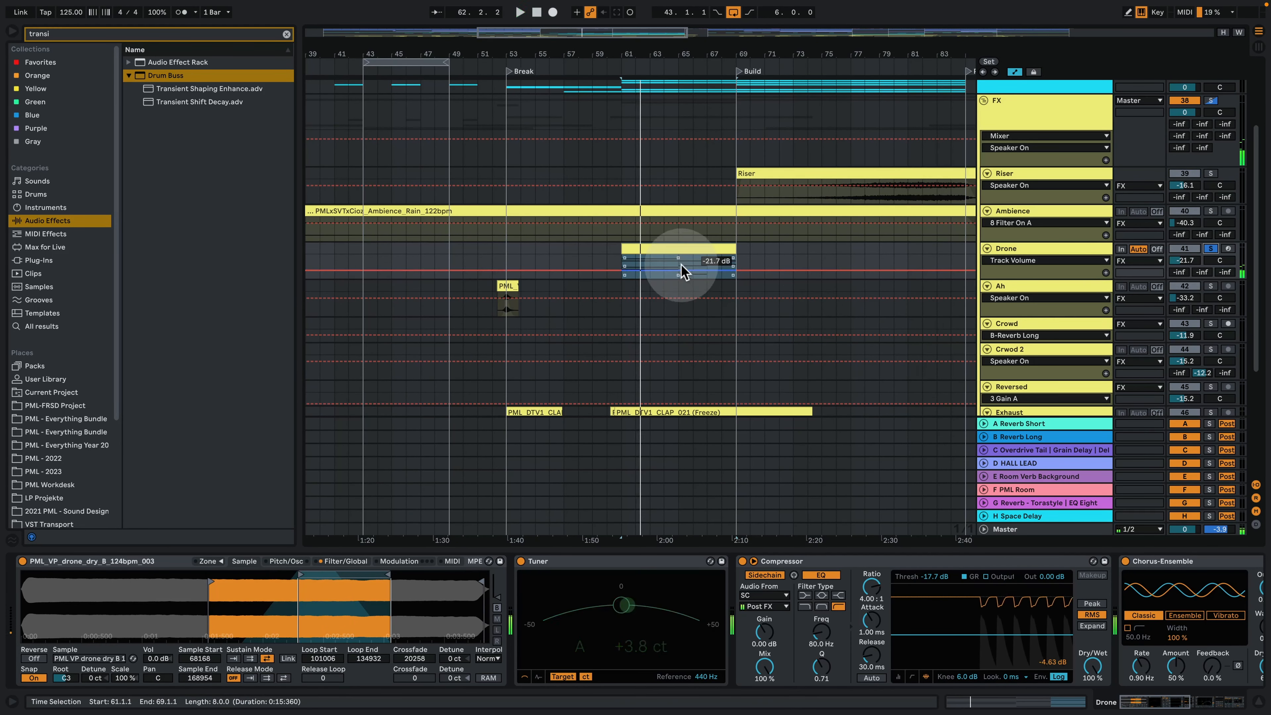
click(709, 265)
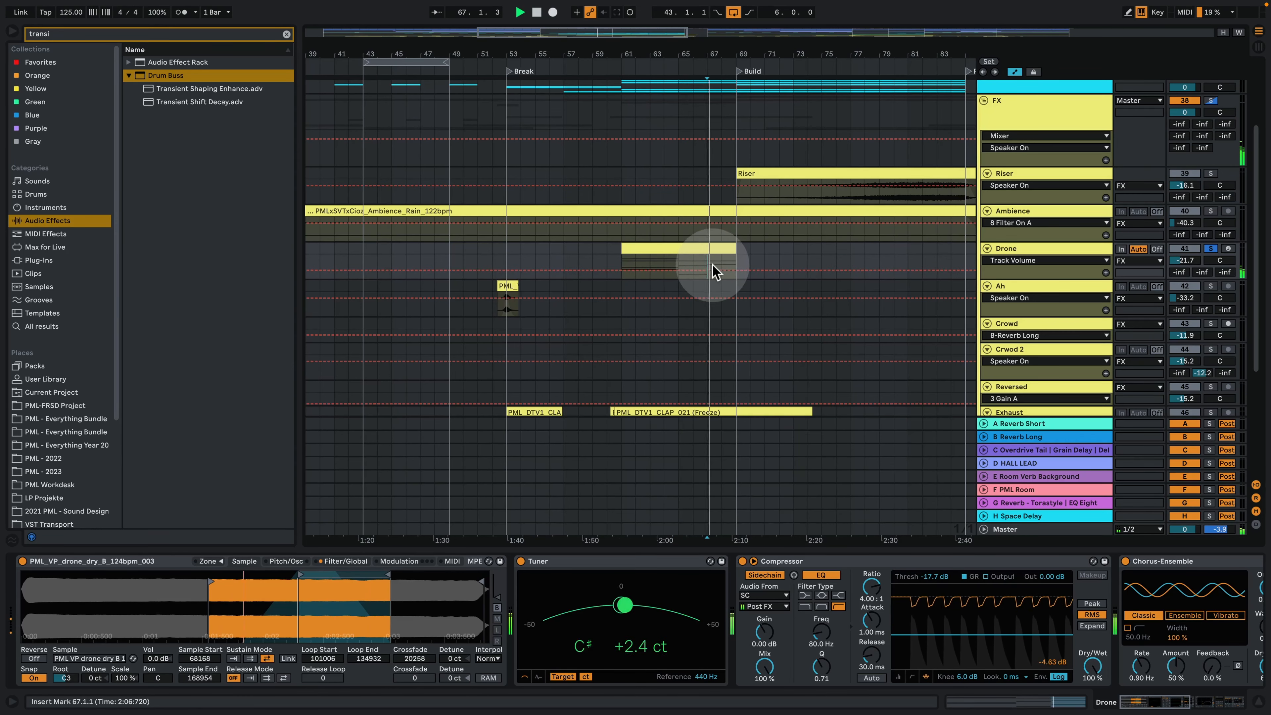
drag(682, 53, 629, 44)
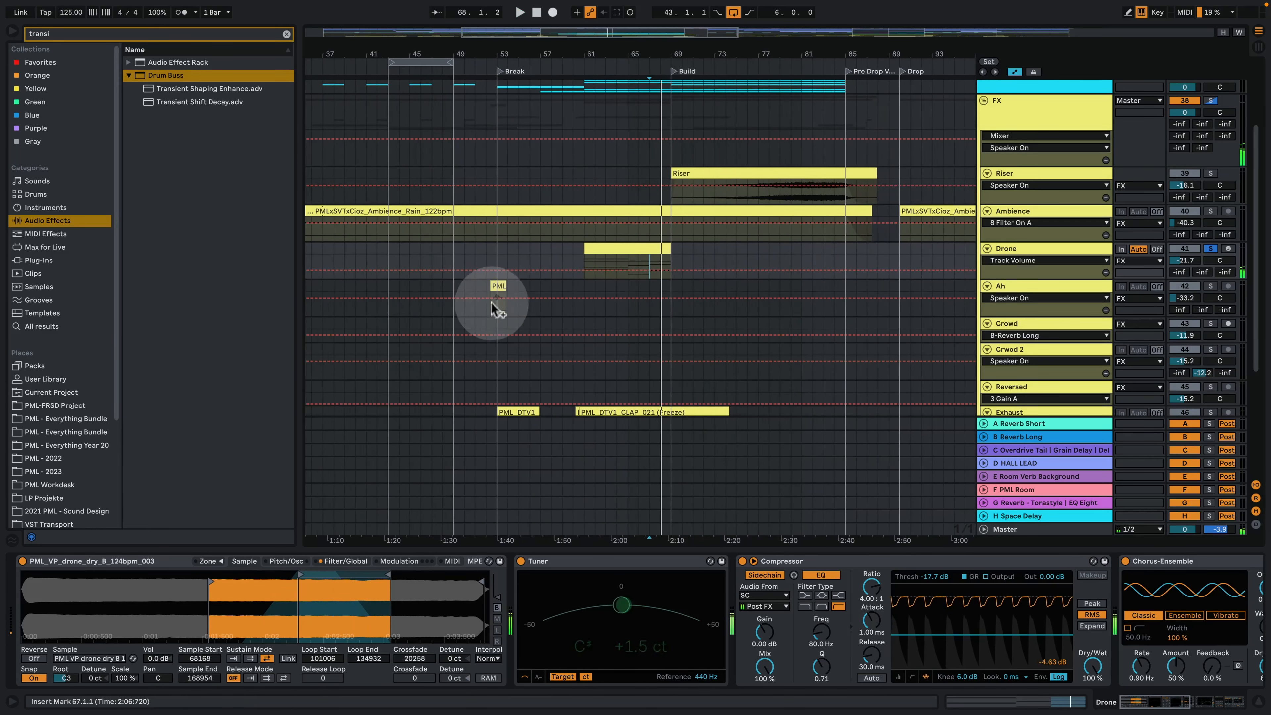
key(space)
Step: Select the Ah vocal clip at the Break, solo its track and play it with its Reverb and EQ Eight shown
click(496, 287)
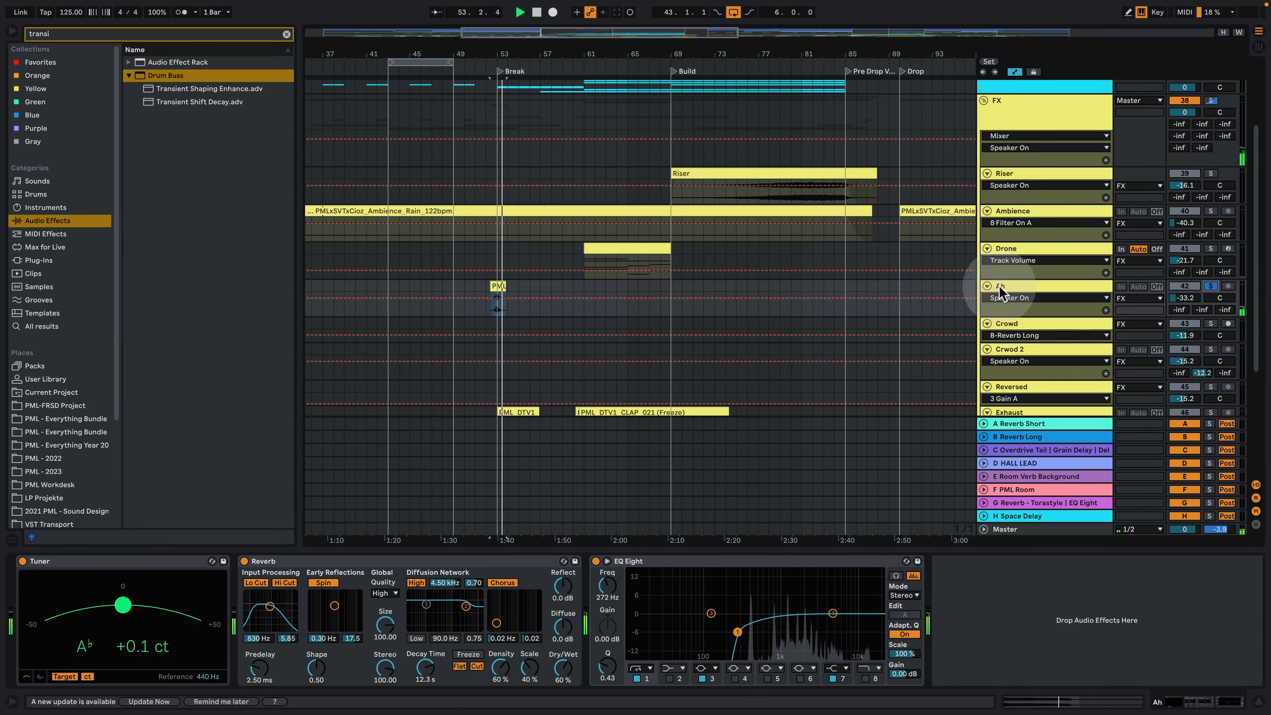
scroll(442, 316, down, 2)
key(space)
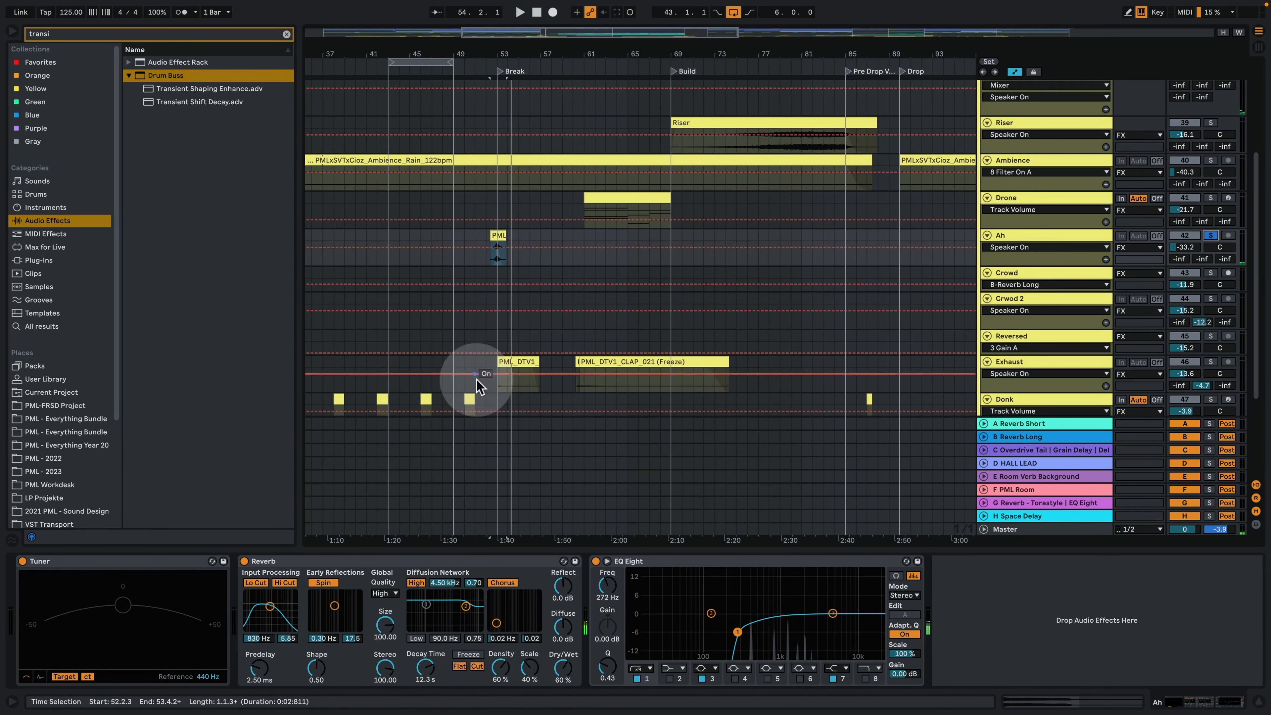
Step: Select the Exhaust clap clip at bar 53, solo the Exhaust track and play the clip
click(520, 360)
click(1210, 362)
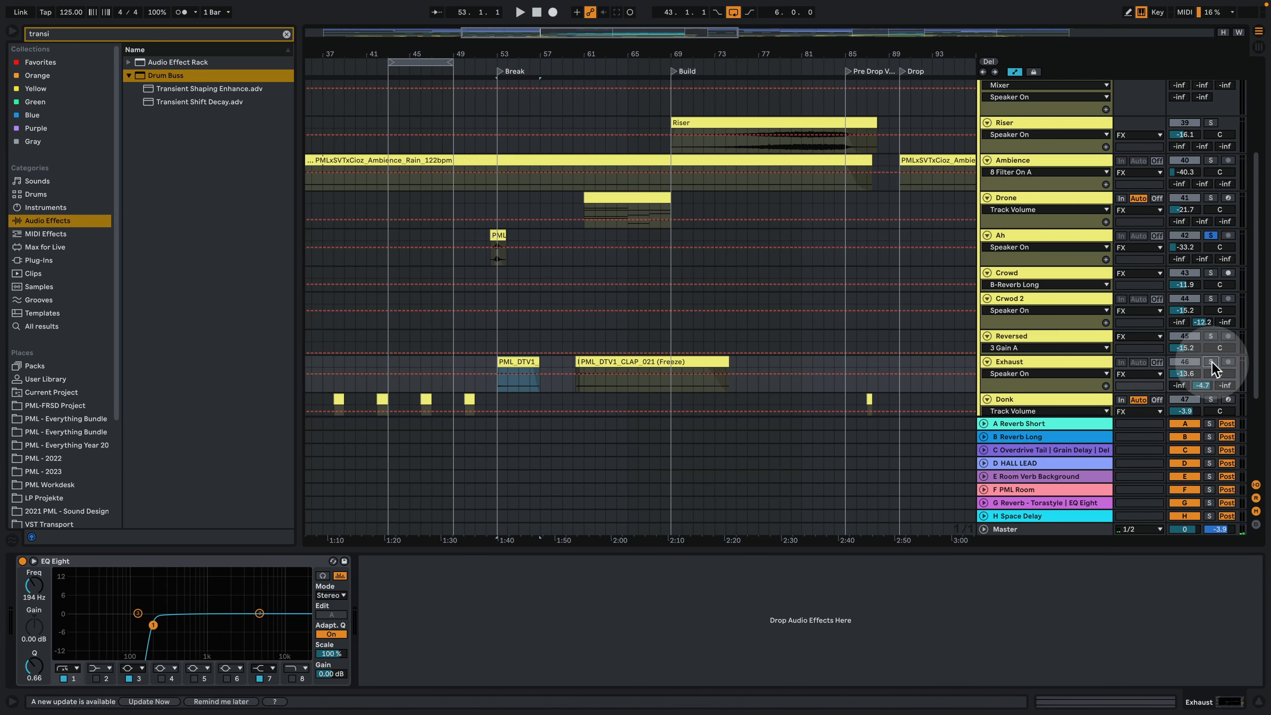
key(space)
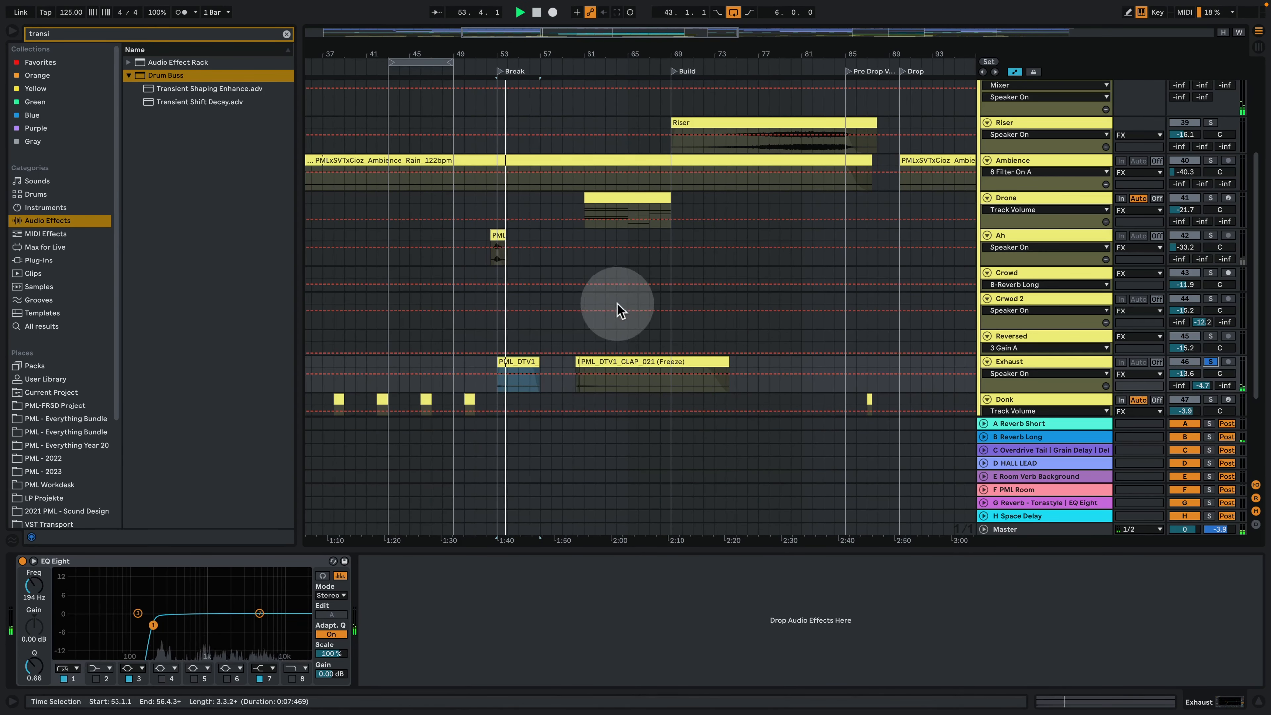
Step: Select the Sweep clip at bar 50, solo the Sweep track and play it with its Auto Filter shown
scroll(615, 308, down, 3)
drag(469, 54, 540, 55)
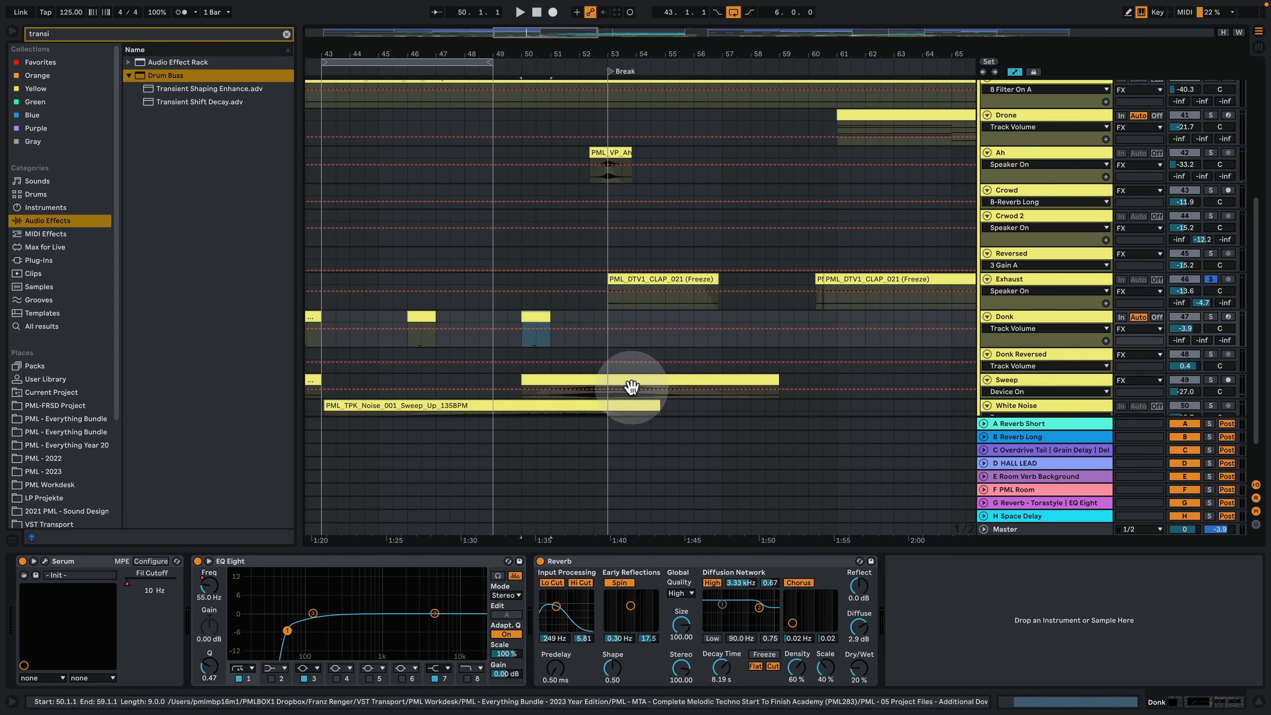
click(602, 379)
scroll(980, 376, down, 2)
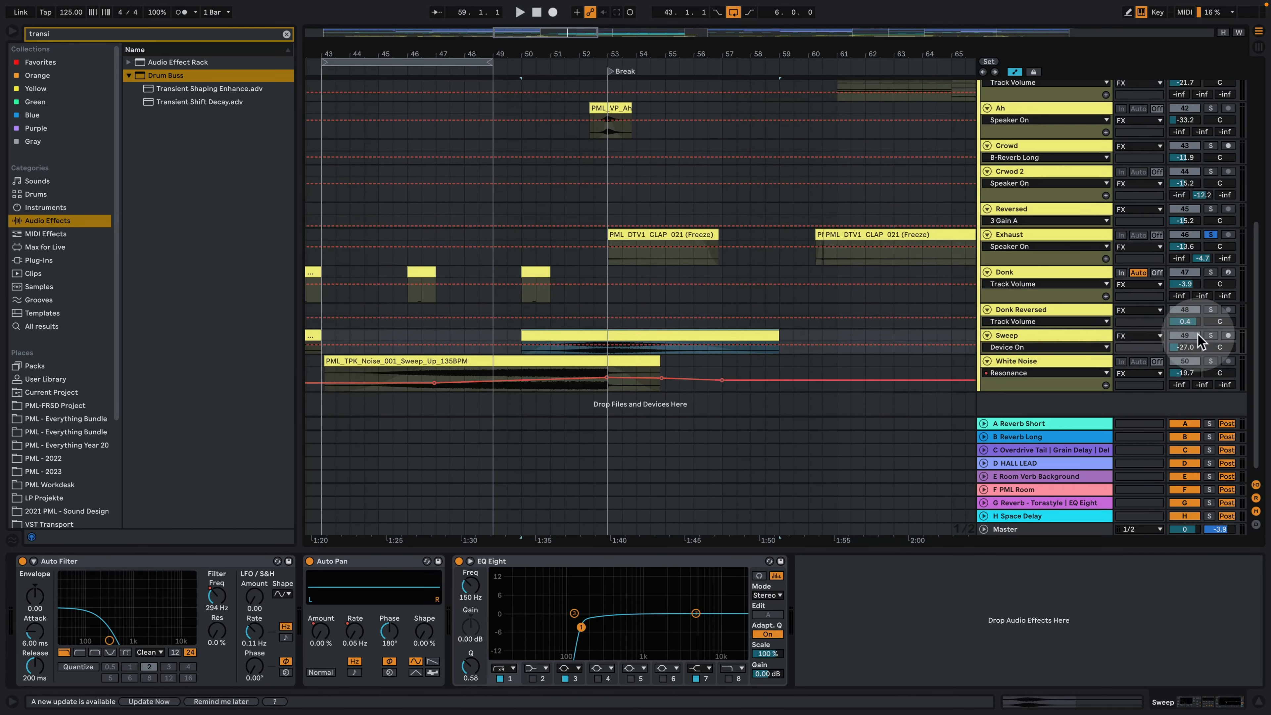
click(1212, 334)
key(space)
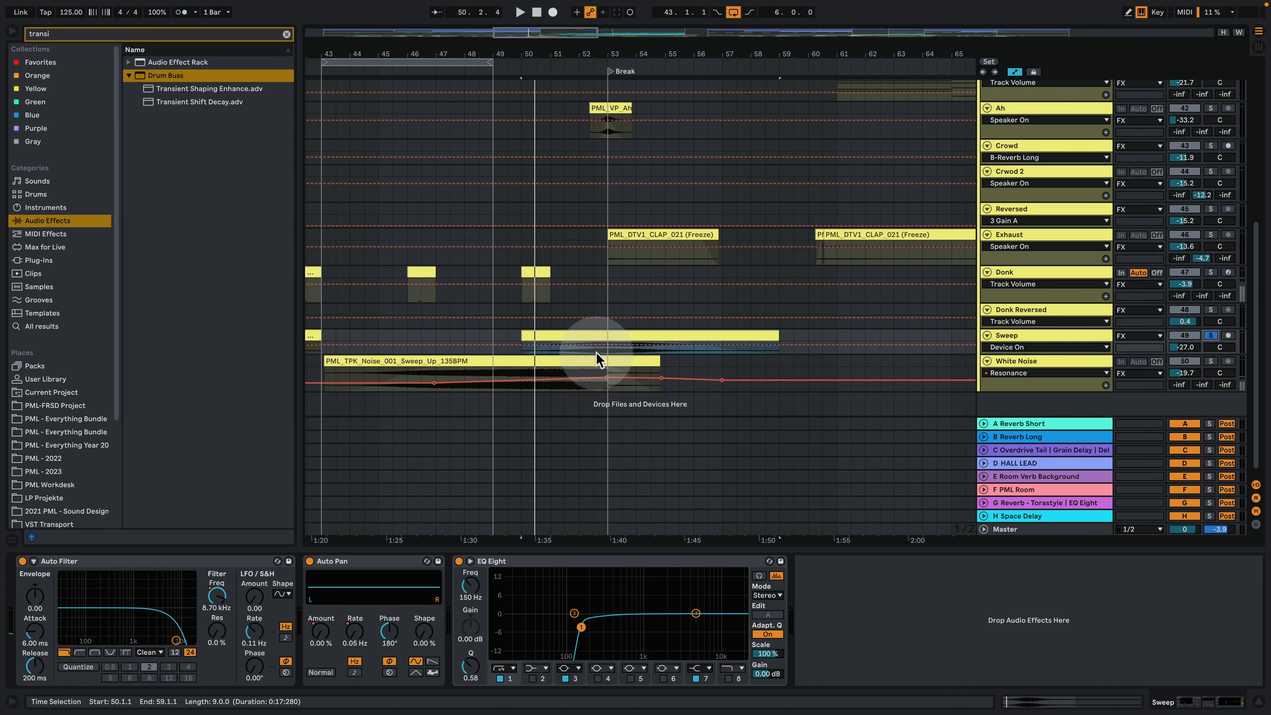
Step: Solo the White Noise track, play it from about bar 51 and examine its EQ Eight and automated Auto Filter
click(558, 388)
key(space)
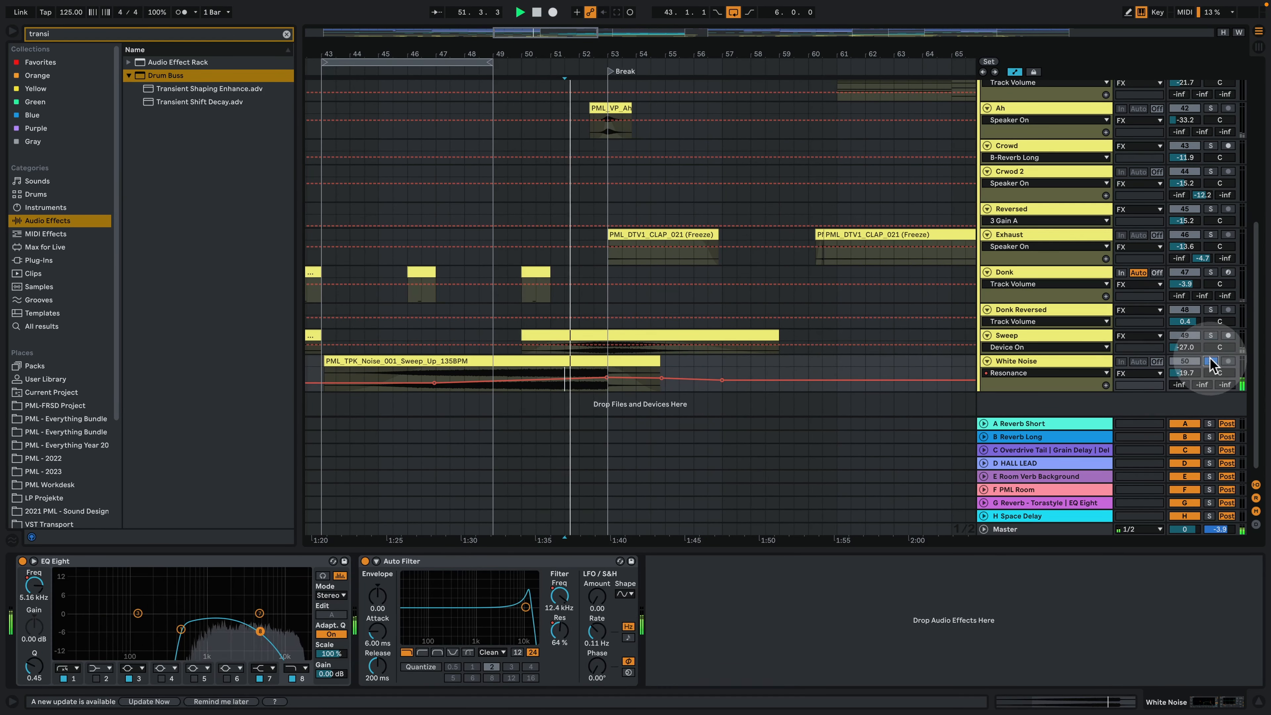
drag(525, 607, 540, 615)
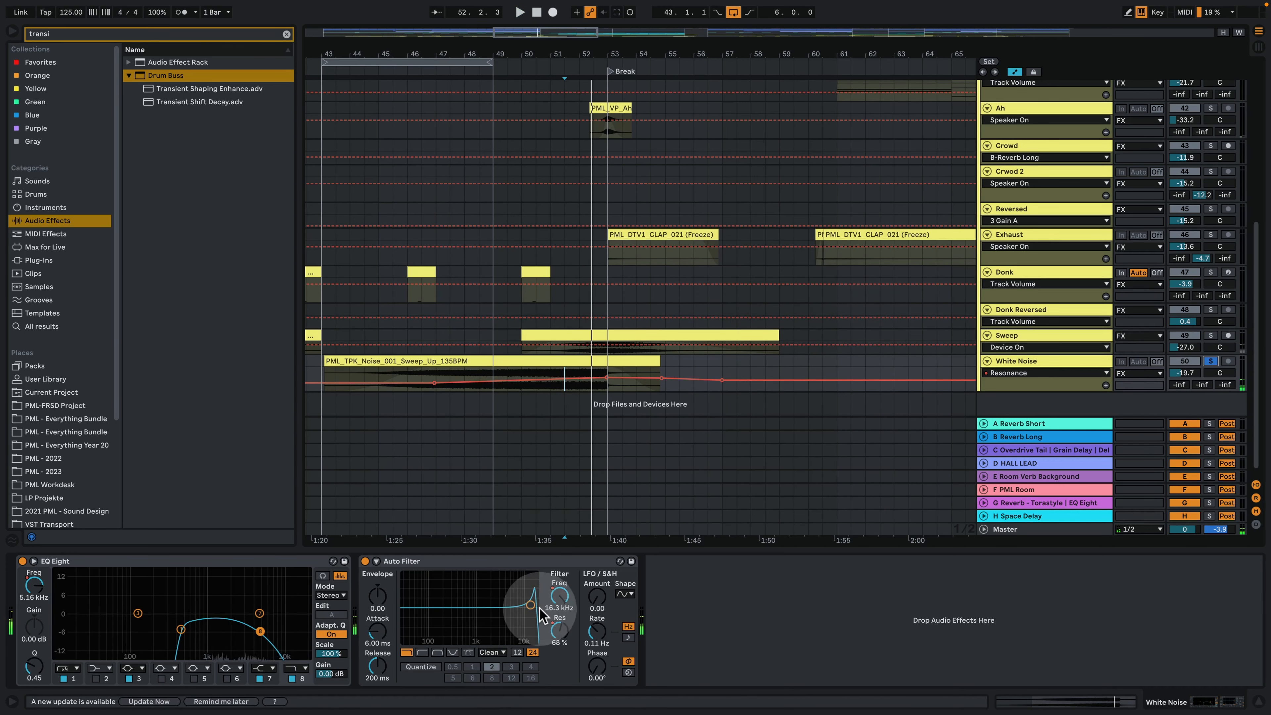
key(space)
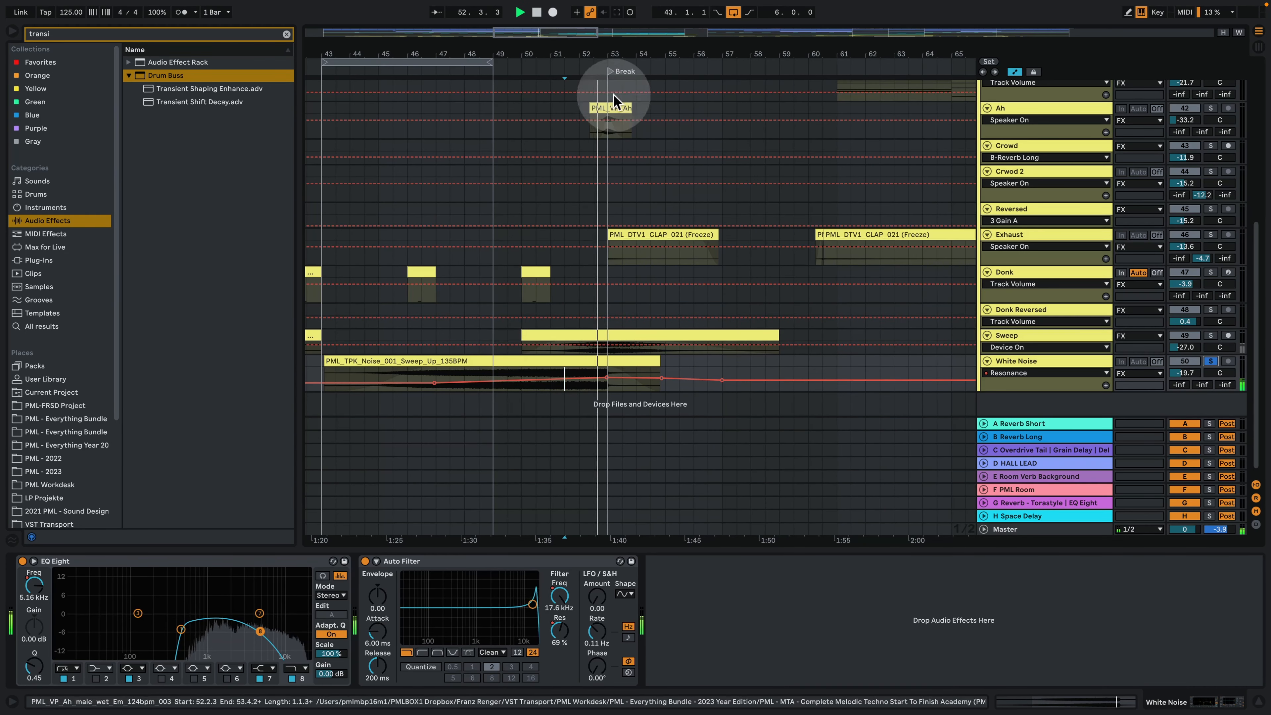
key(space)
Step: Select the Vocal Reverse Substance clip at bar 97, solo the Reversed track, and play it to examine its EQ, Auto Pan and Reverb
drag(617, 52, 512, 12)
scroll(681, 320, up, 3)
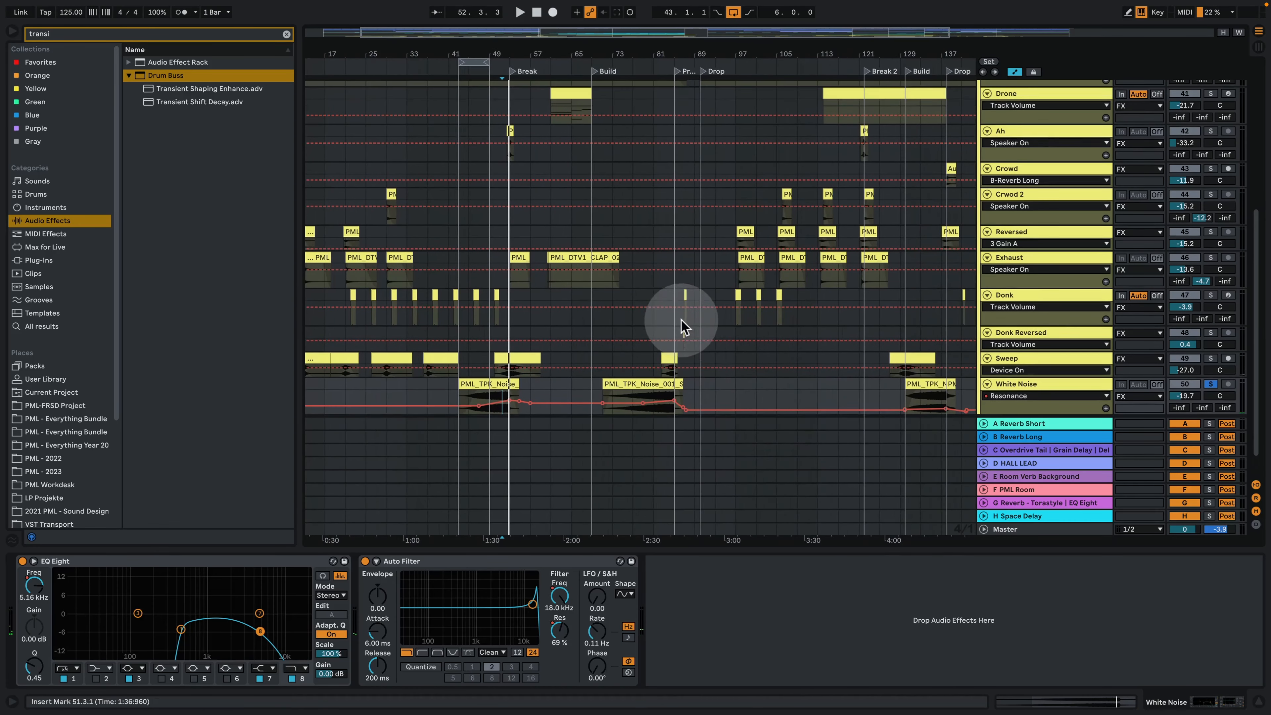
click(740, 283)
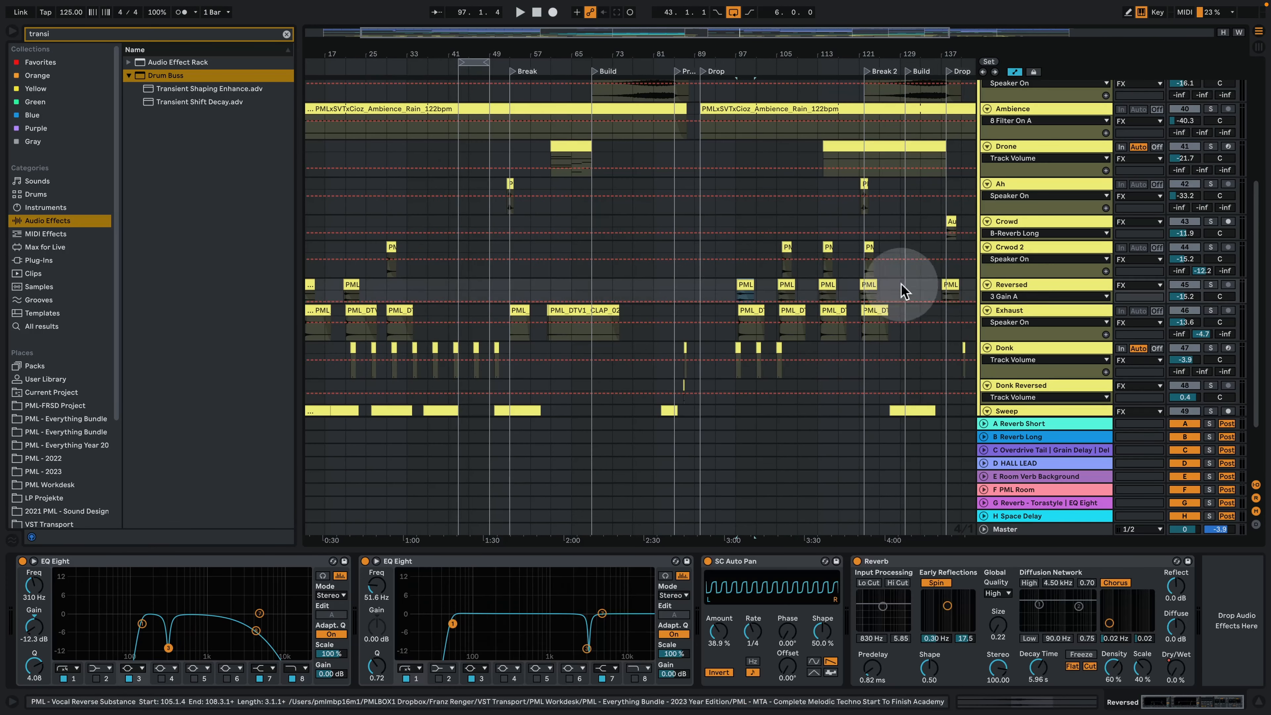
key(space)
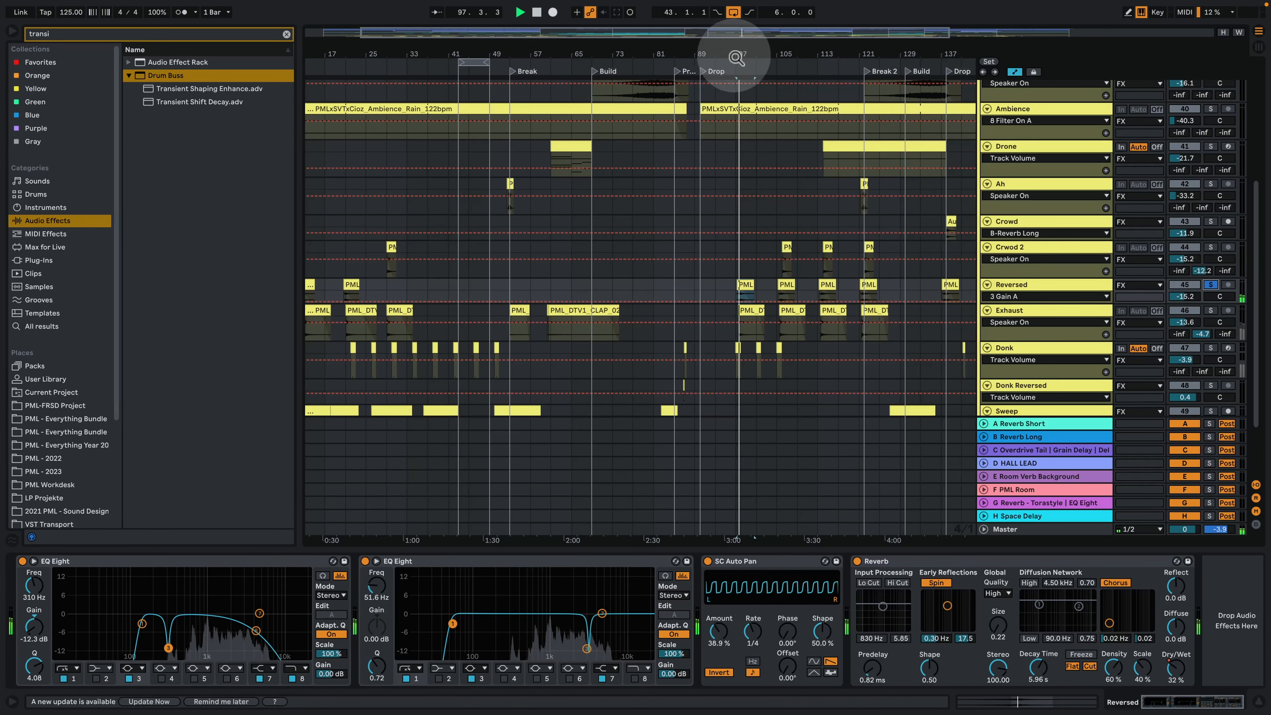
drag(740, 49, 632, 49)
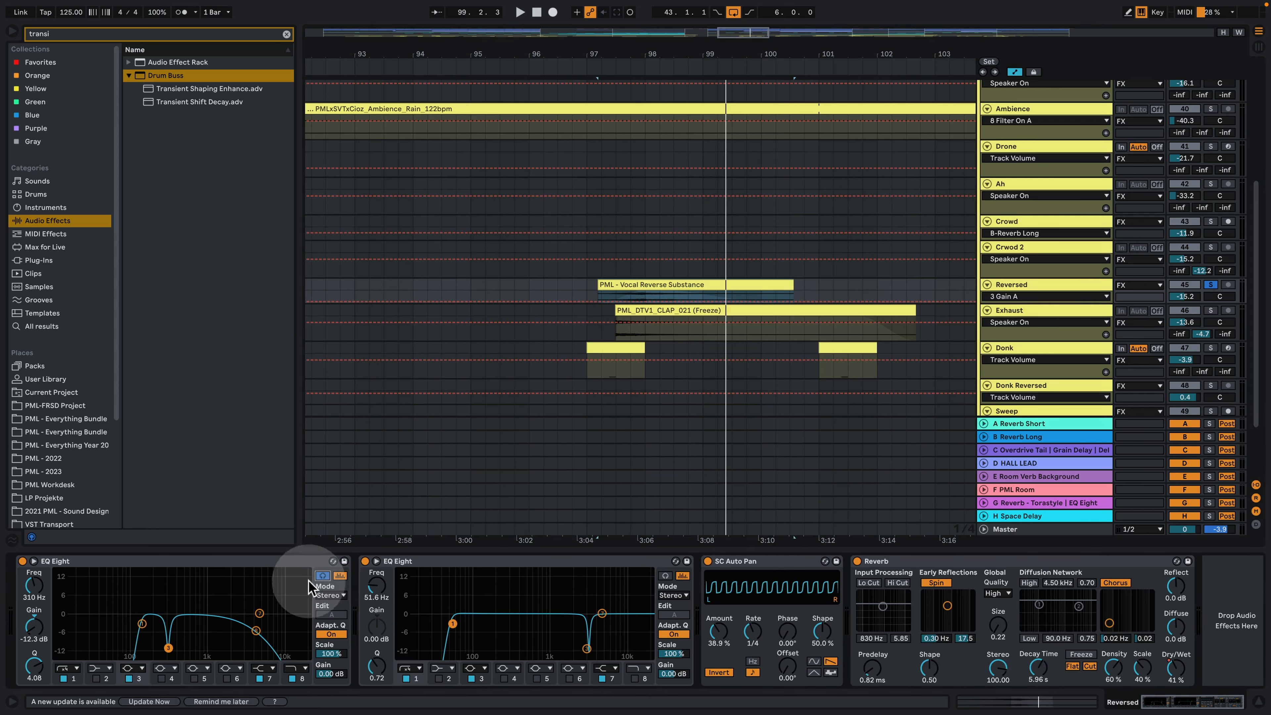
key(space)
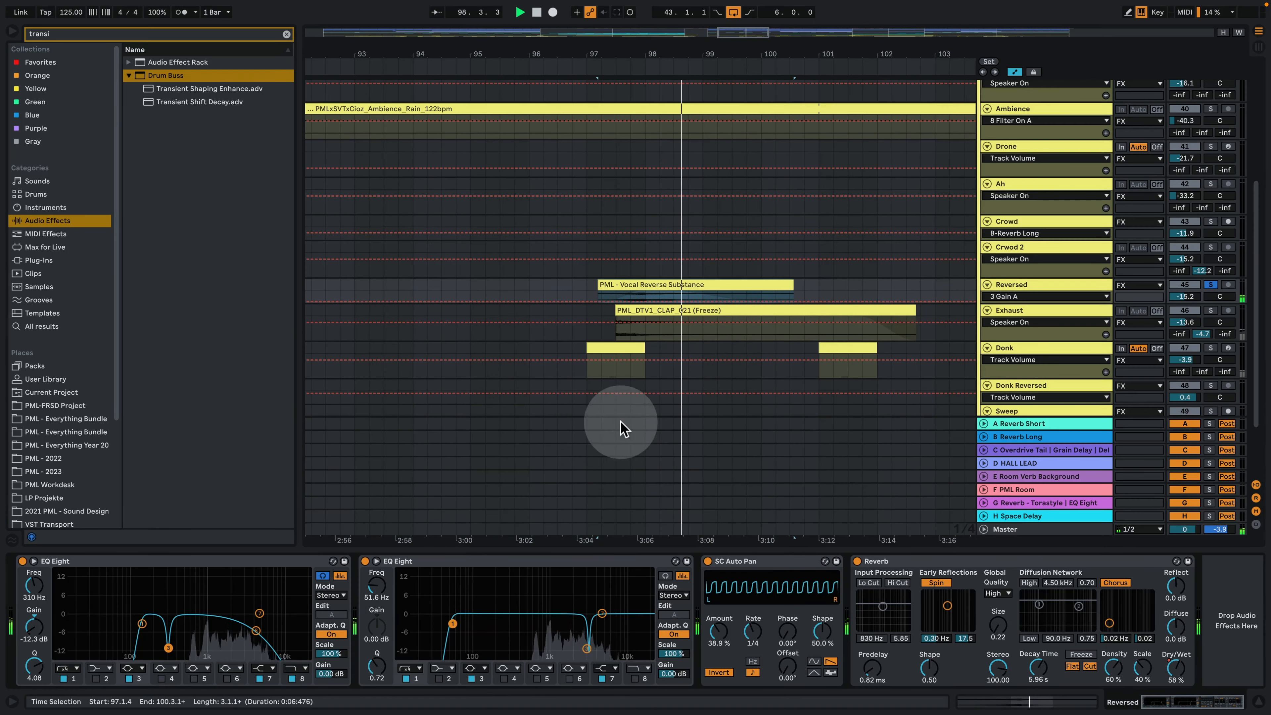
key(space)
Step: Select the FX group and zoom the timeline out to show the arrangement through to its end
scroll(875, 225, up, 5)
click(1063, 239)
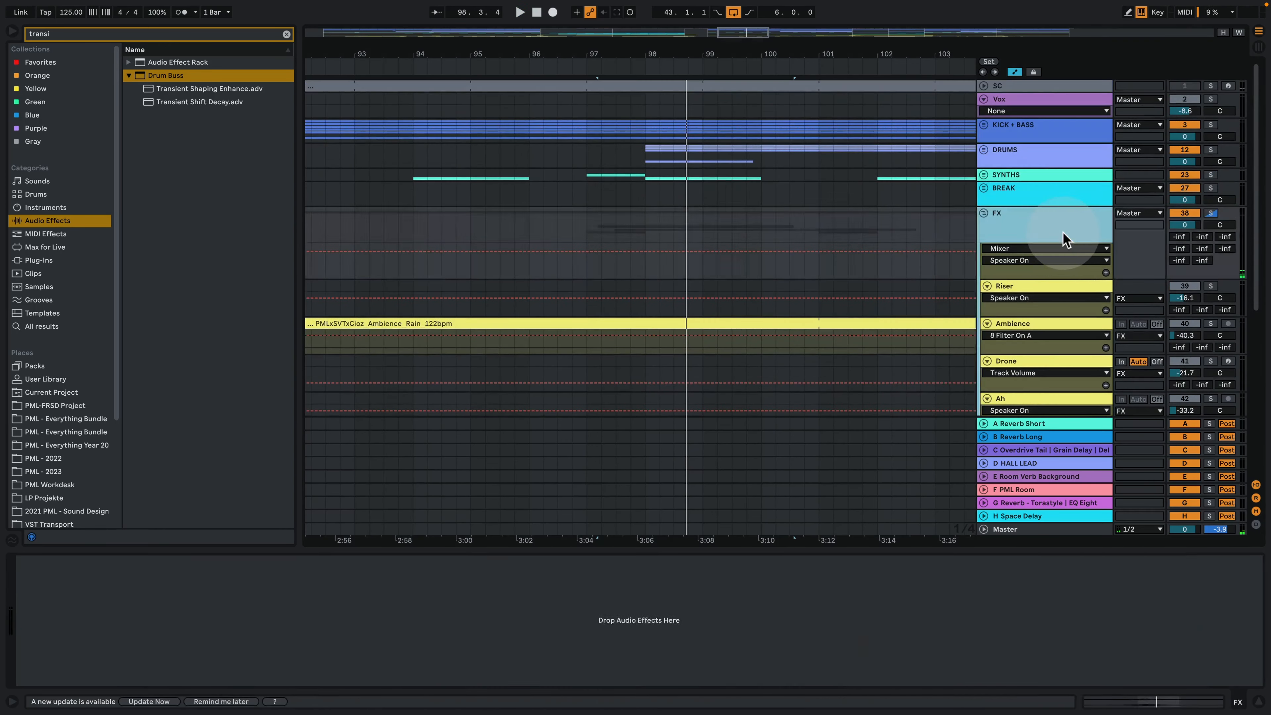
key(w)
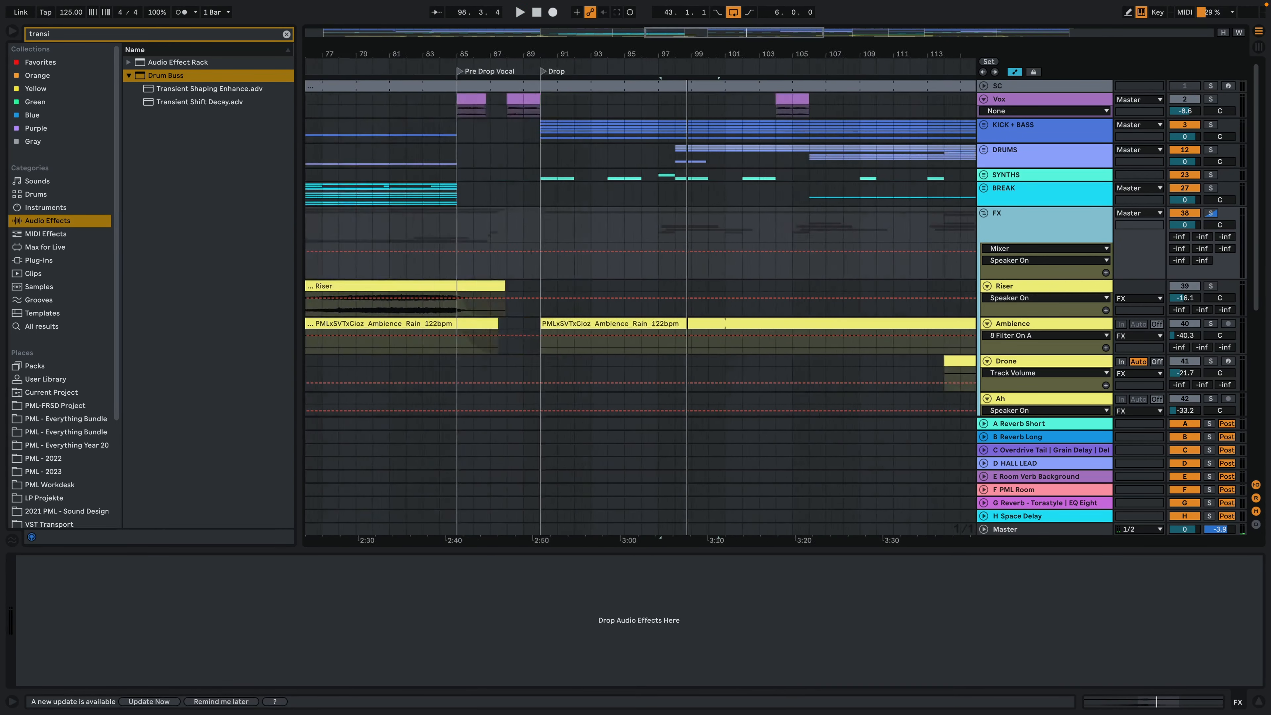
scroll(703, 402, down, 2)
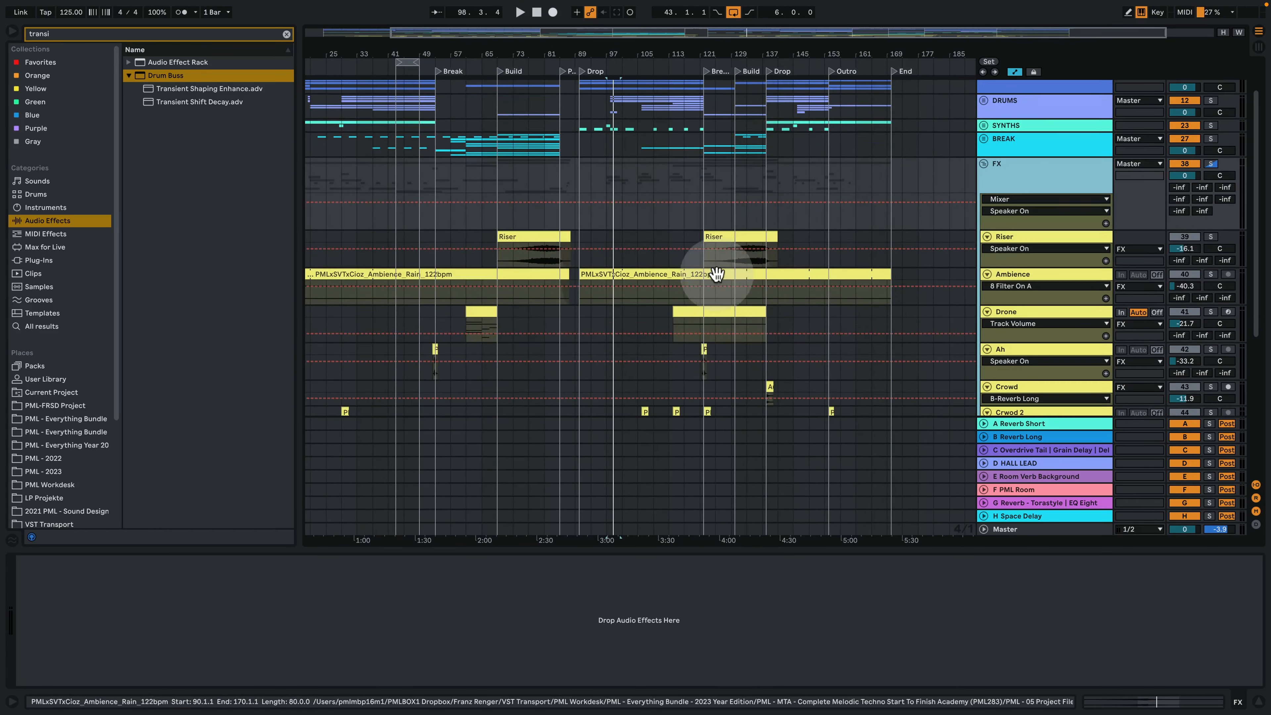
Step: Select the Drone clip at bar 114, solo its track, then play it in the full mix while switching the track off and on
click(711, 313)
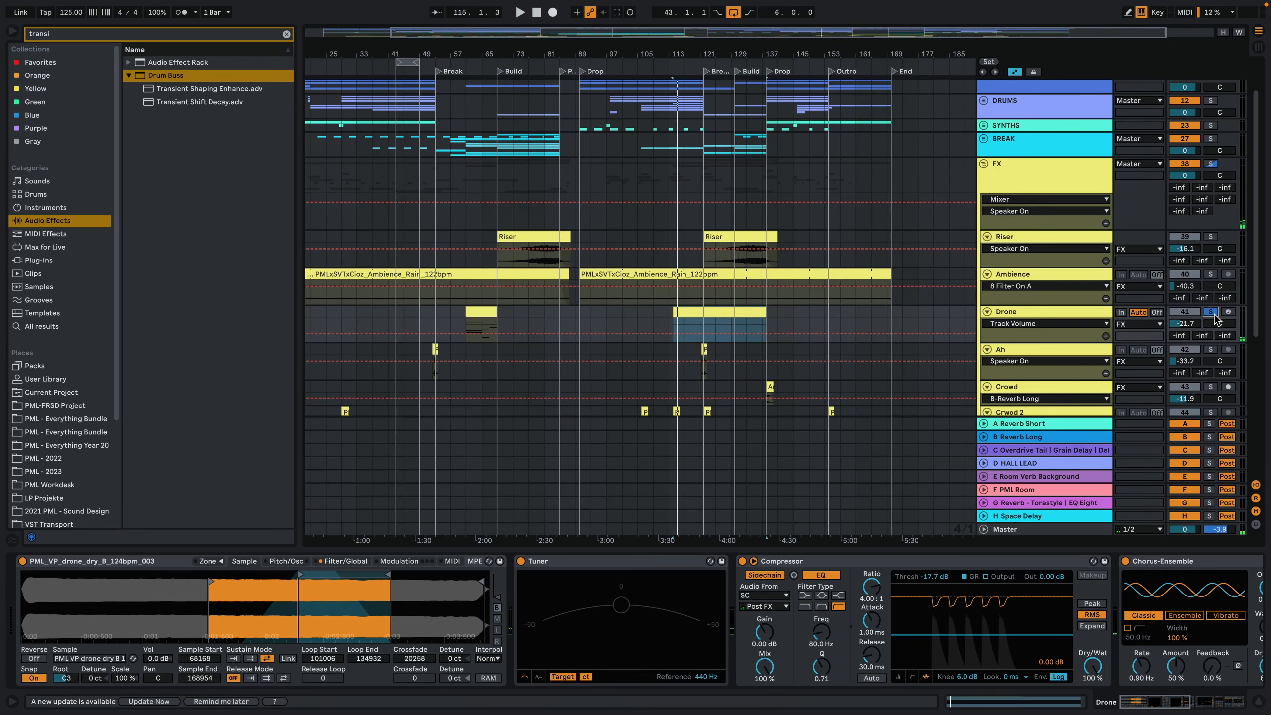
click(1211, 312)
click(956, 300)
key(space)
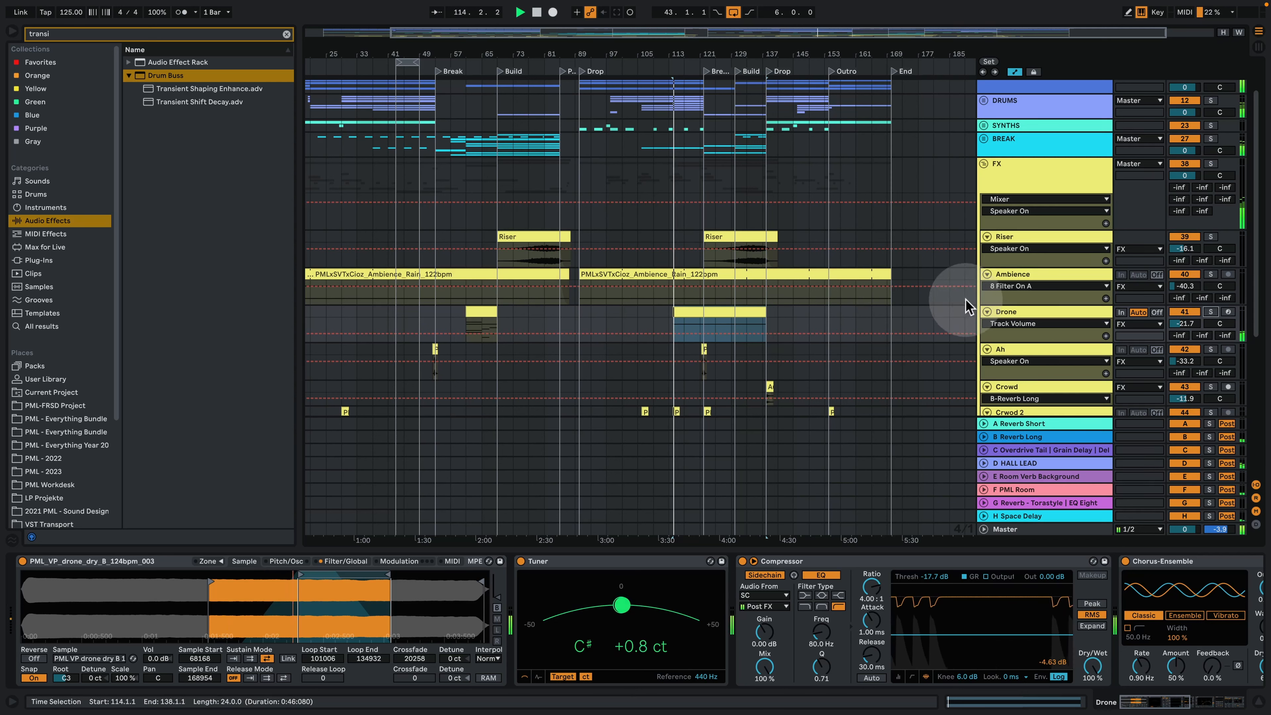
click(1195, 314)
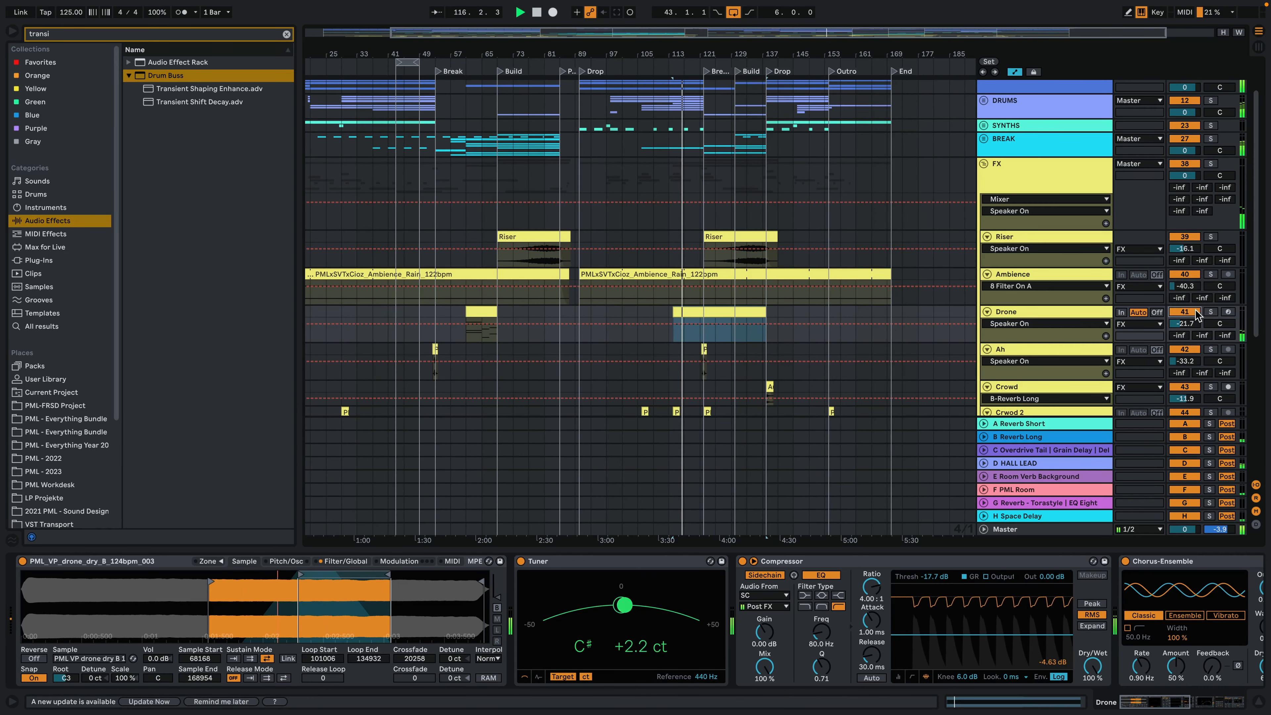
click(1196, 314)
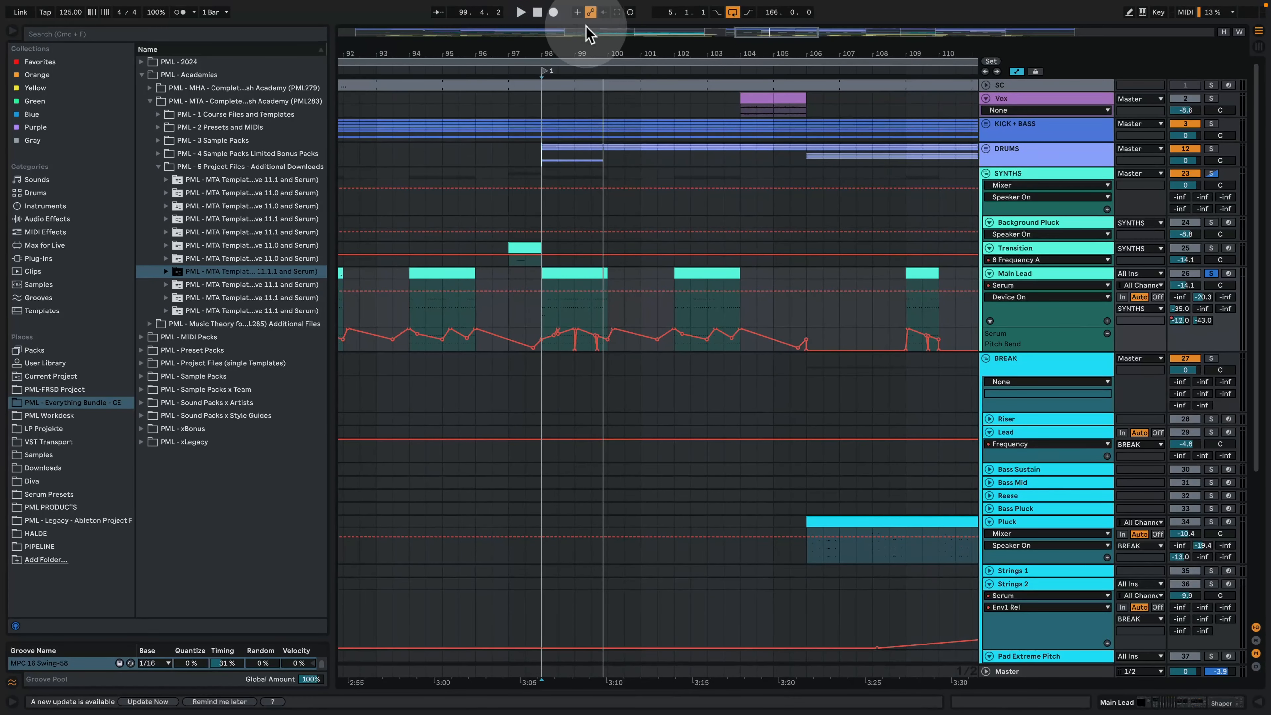
Step: Play the soloed Main Lead track from bar 98 and examine its pitch bend automation over bars 96 to 103
click(630, 290)
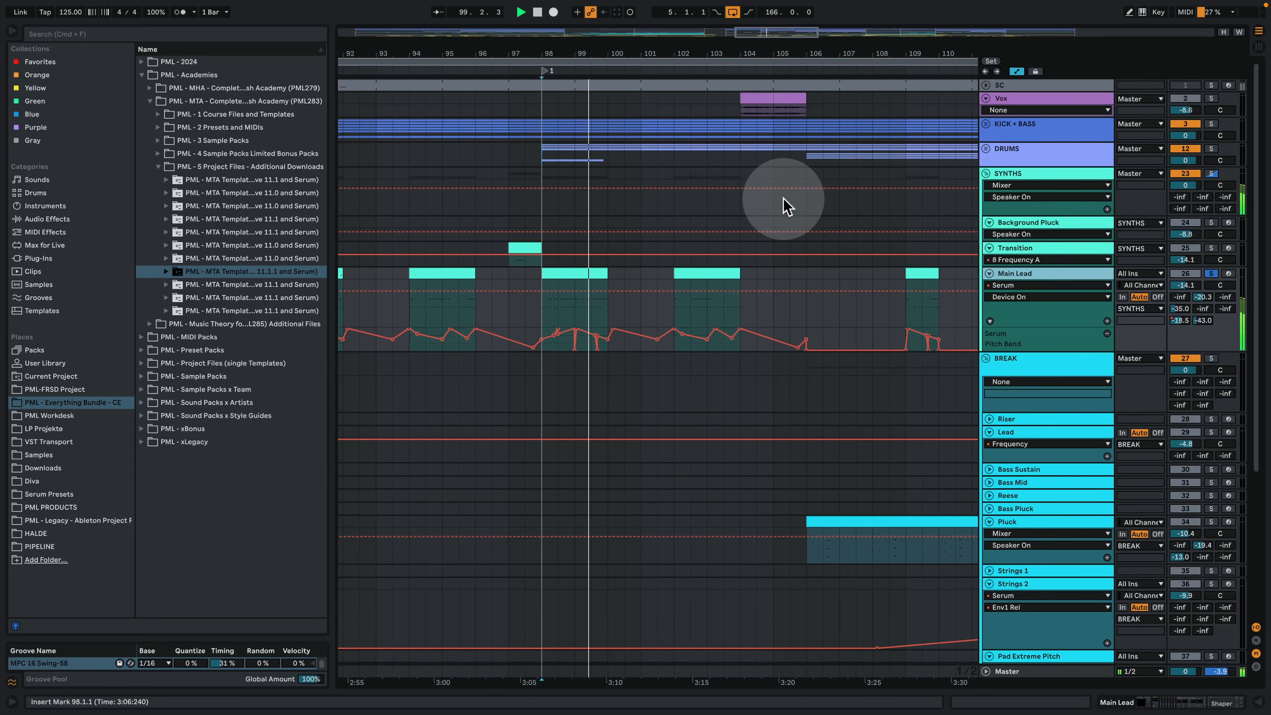
key(space)
drag(571, 50, 571, 95)
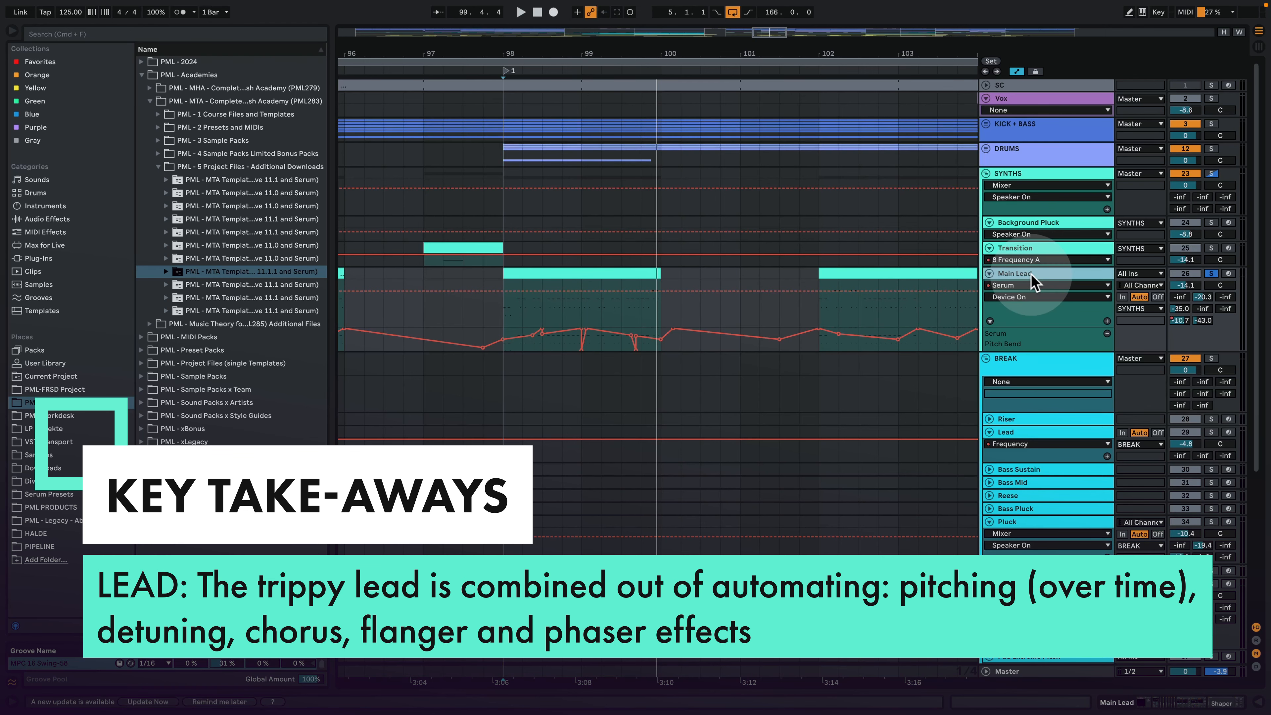
Step: Open the Main Lead MIDI clip at bar 98, examine its notes, and view the track's device chain
double_click(613, 274)
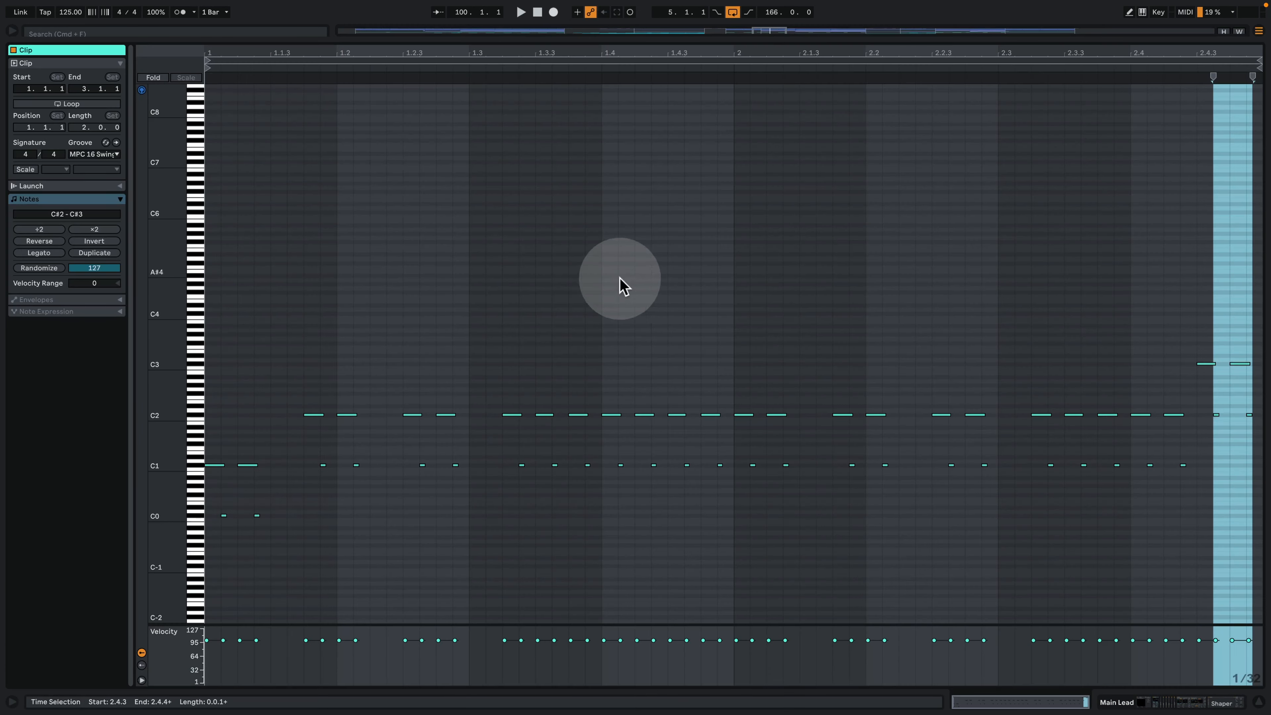
drag(173, 437, 206, 435)
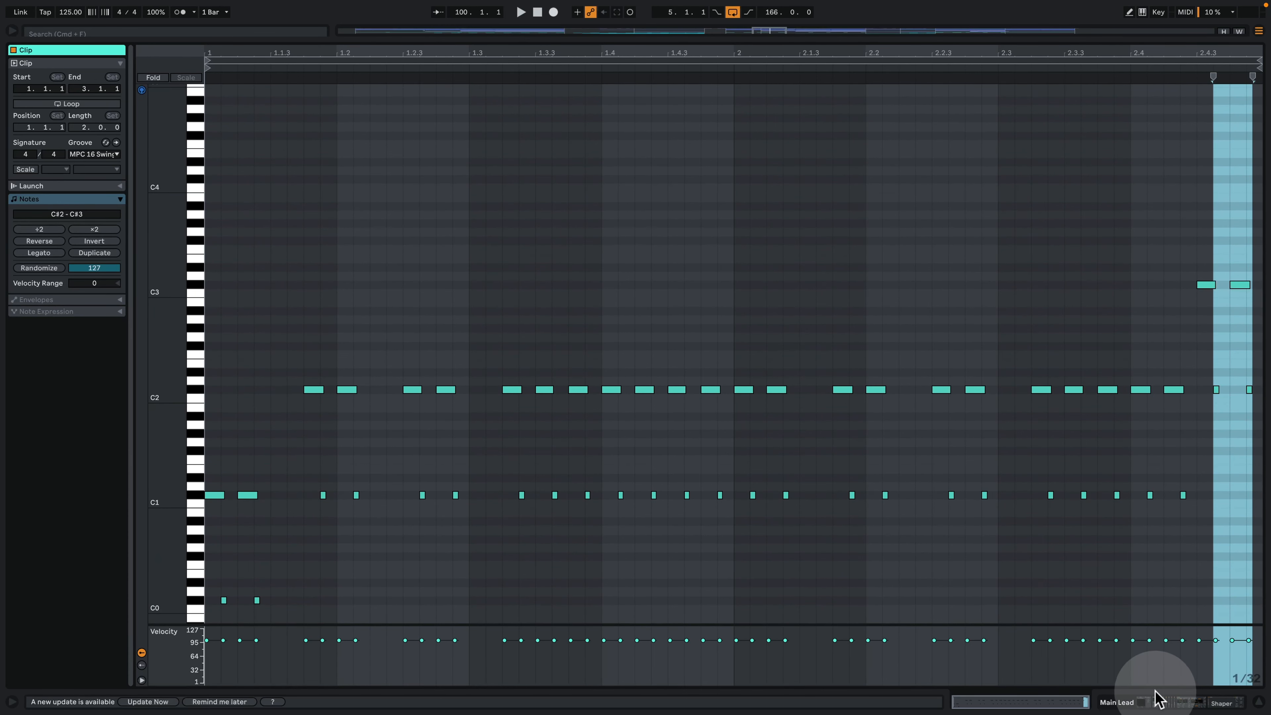
click(1153, 704)
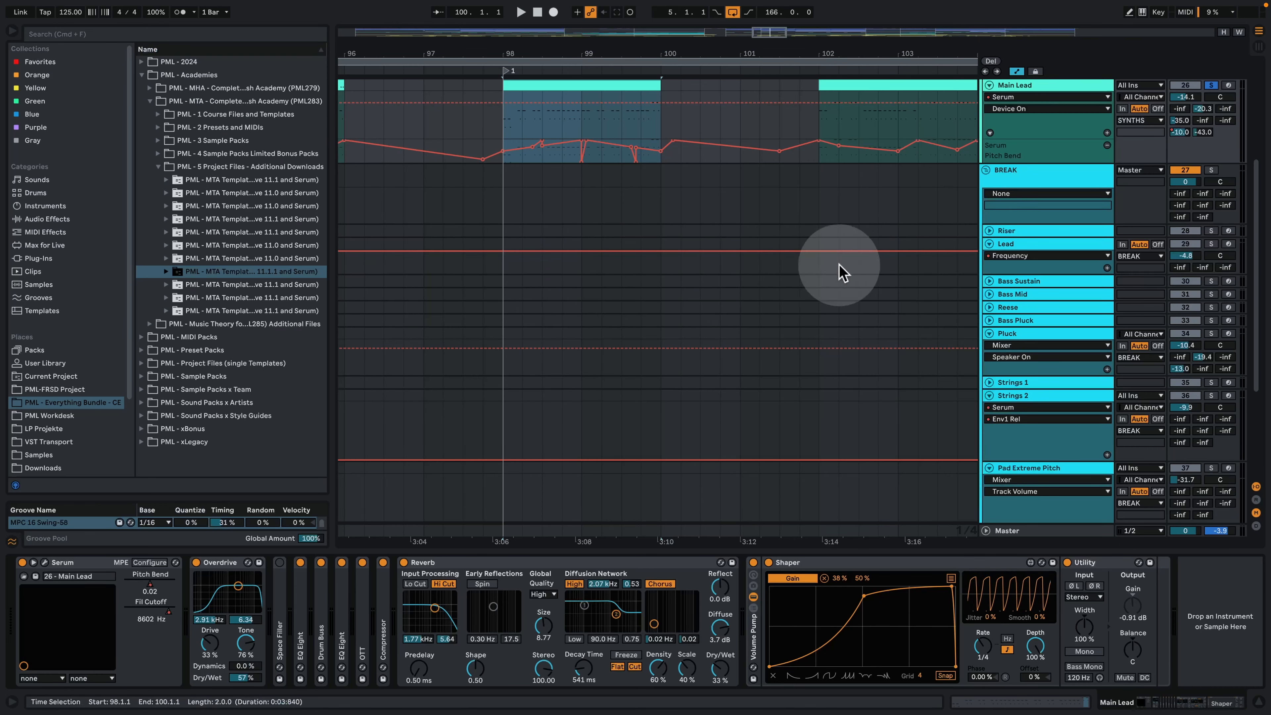
click(1259, 703)
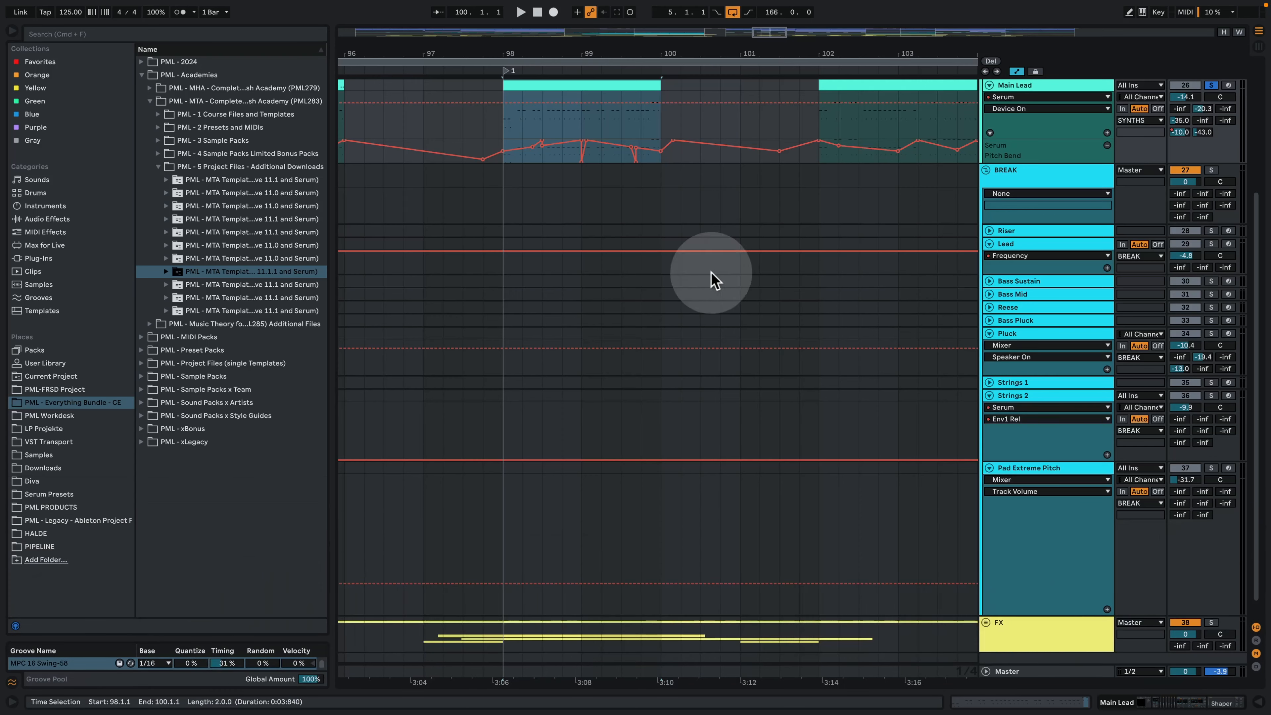
scroll(1064, 361, up, 5)
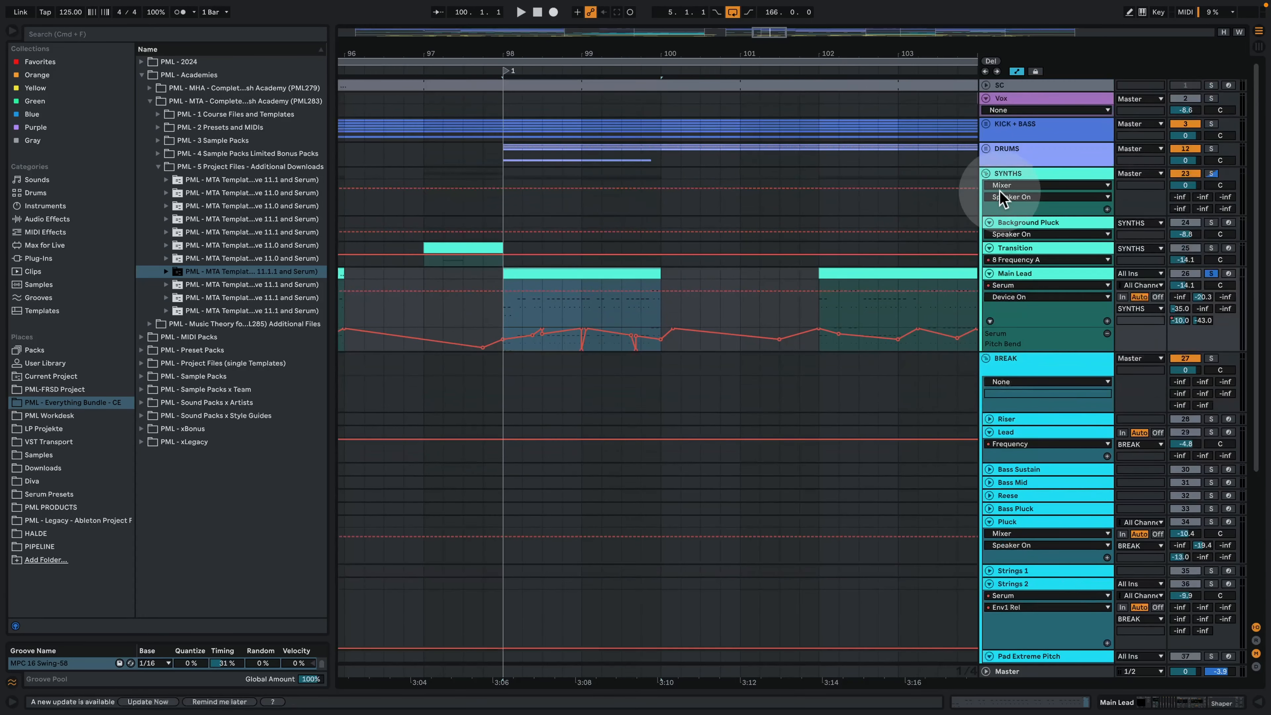
Step: Expand the KICK + BASS group, collapse its Bass Pluck track, and play the soloed group from bar 98
click(986, 124)
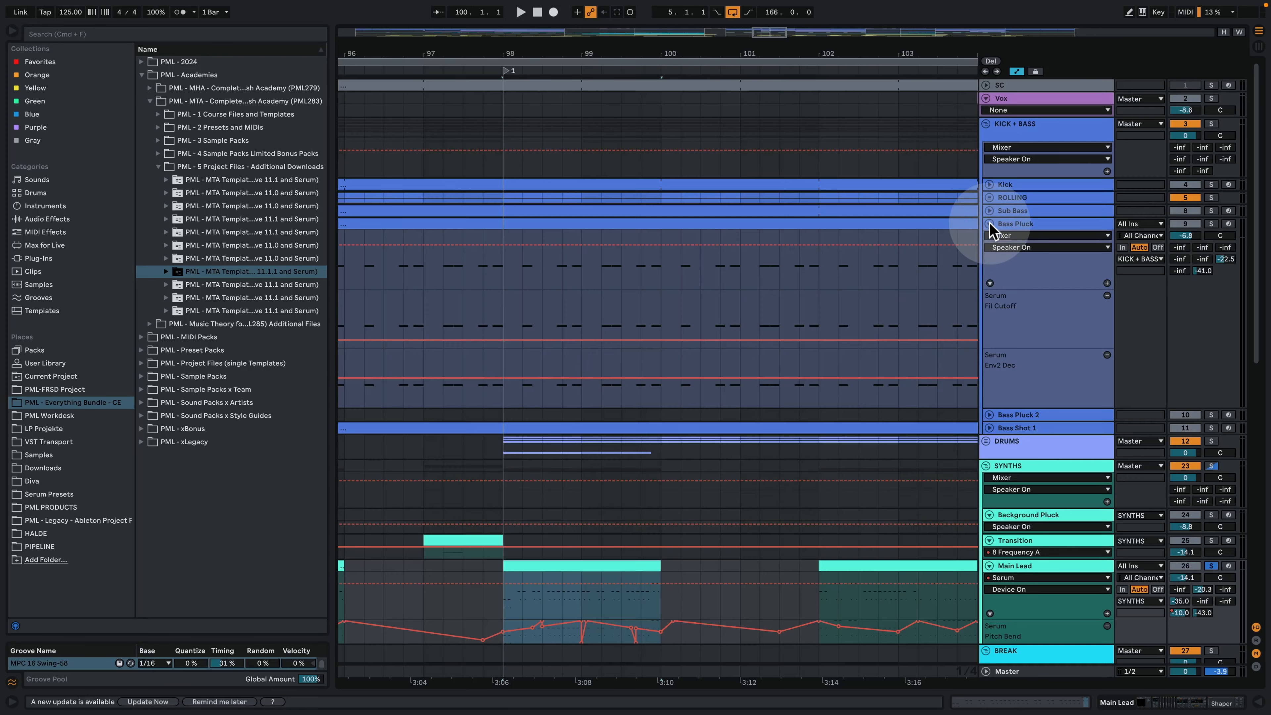
click(989, 224)
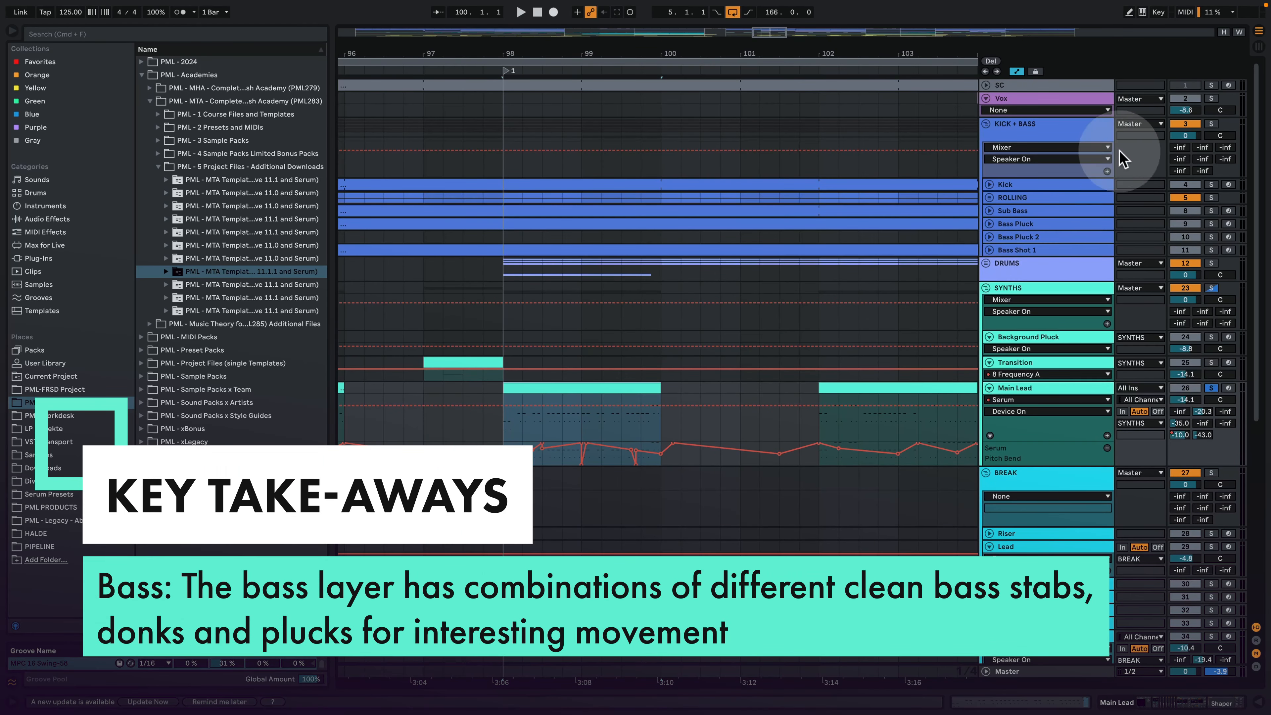
key(space)
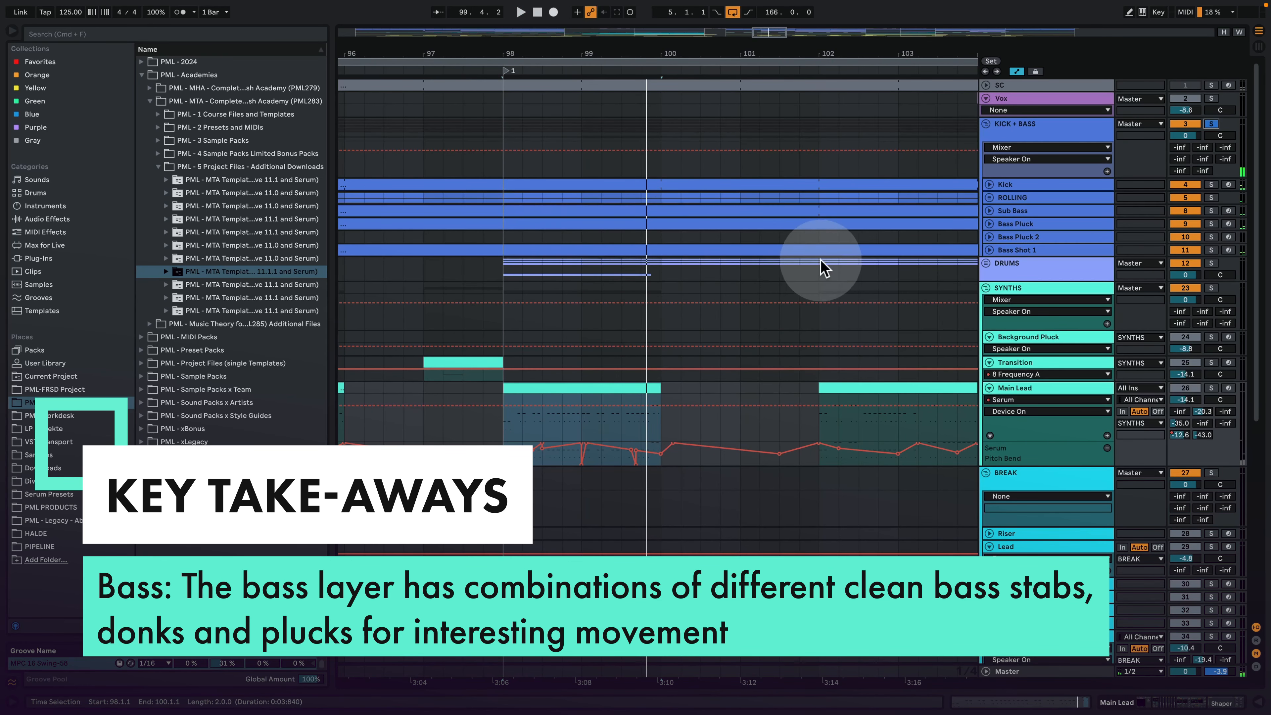
Step: Solo the Donk track in the FX group and play its clip at bar 101
scroll(823, 268, down, 8)
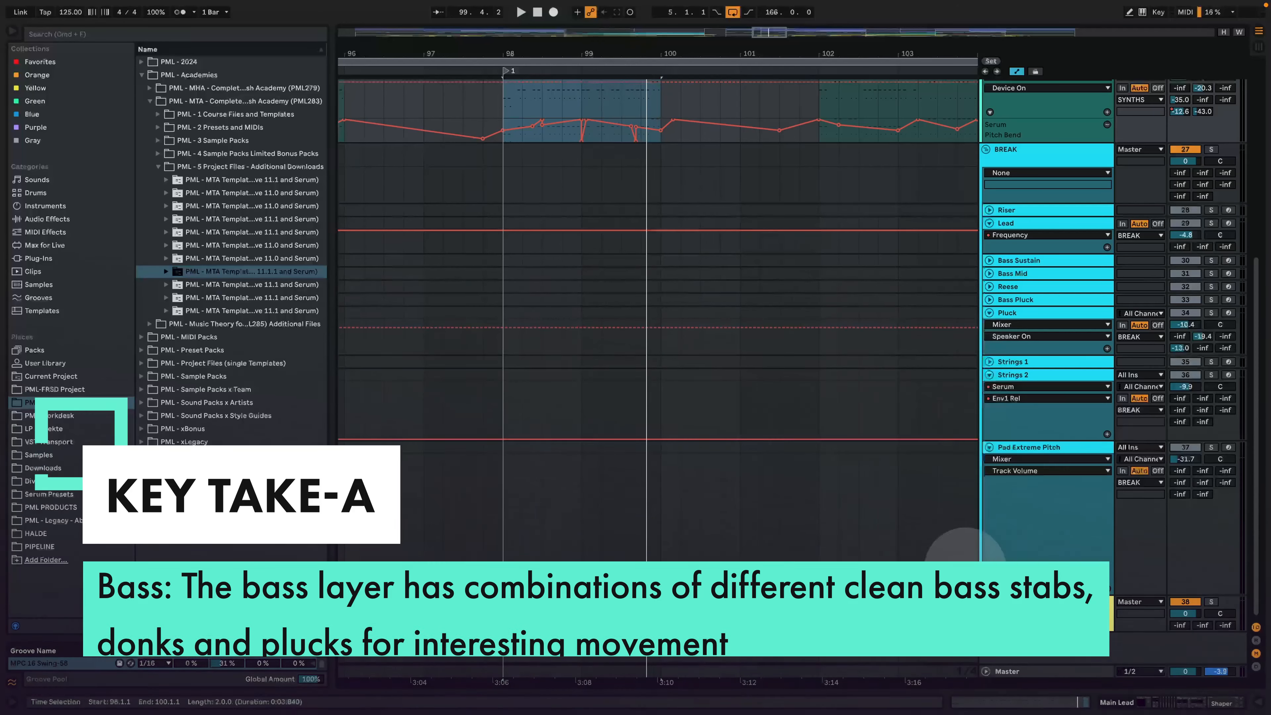
scroll(786, 425, down, 10)
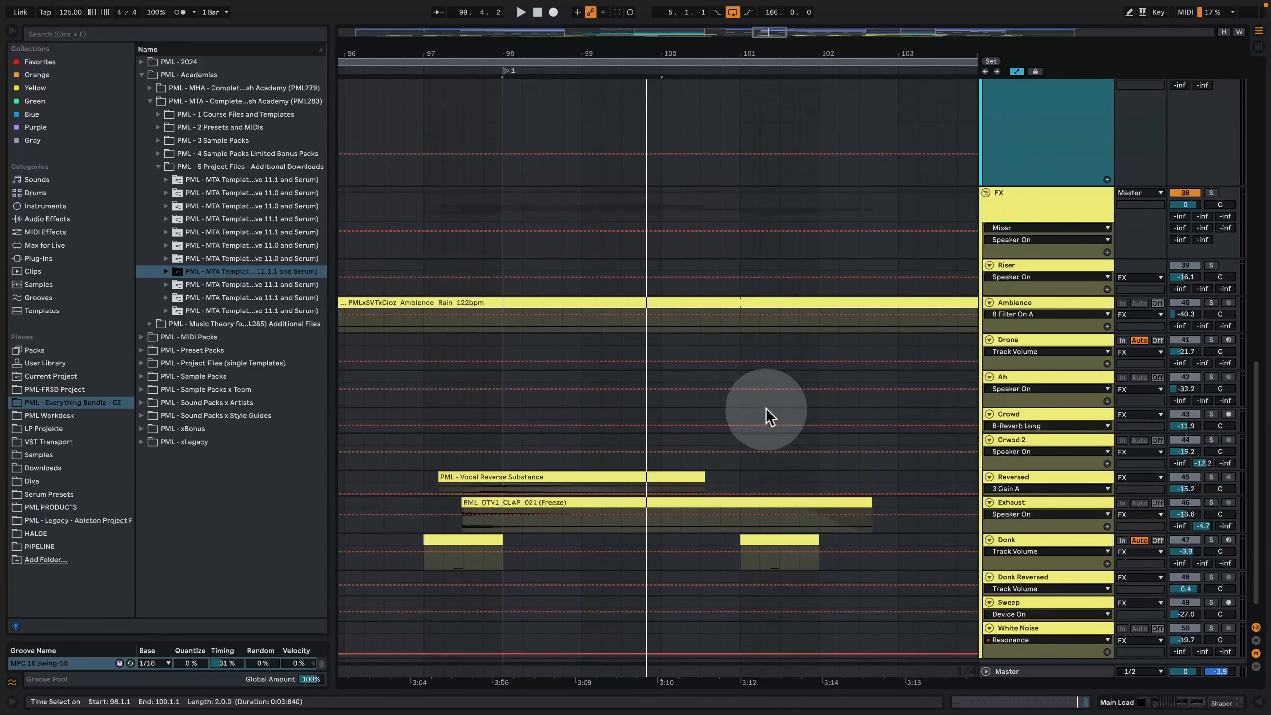
click(763, 553)
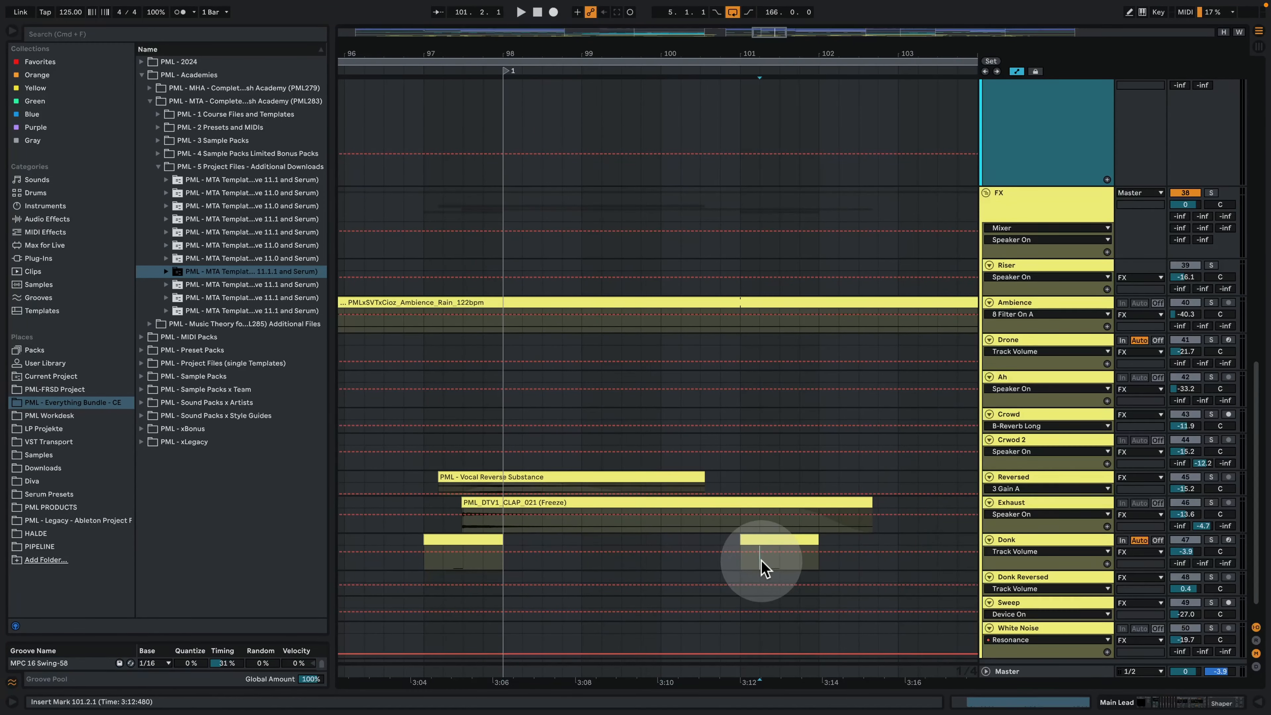
click(1211, 539)
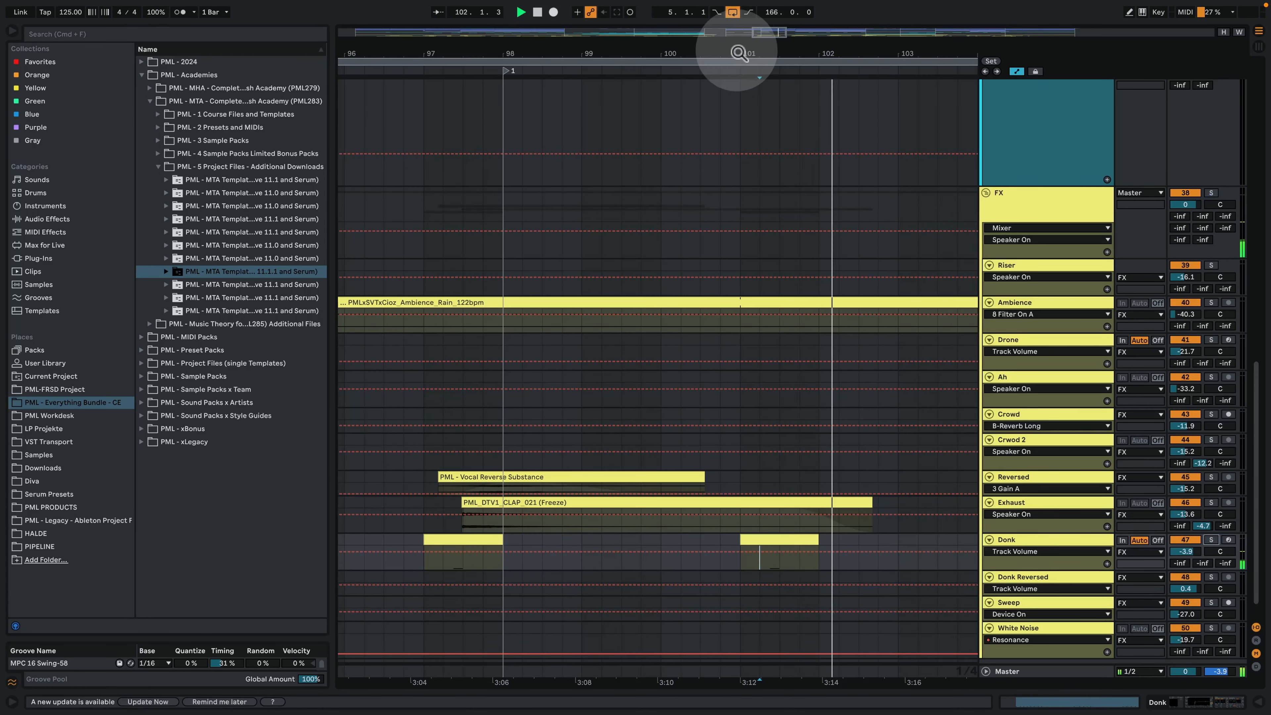
Step: Examine the Vox, bass and Main Lead clips around the drop, and show the whole arrangement
scroll(723, 128, down, 5)
scroll(717, 241, up, 15)
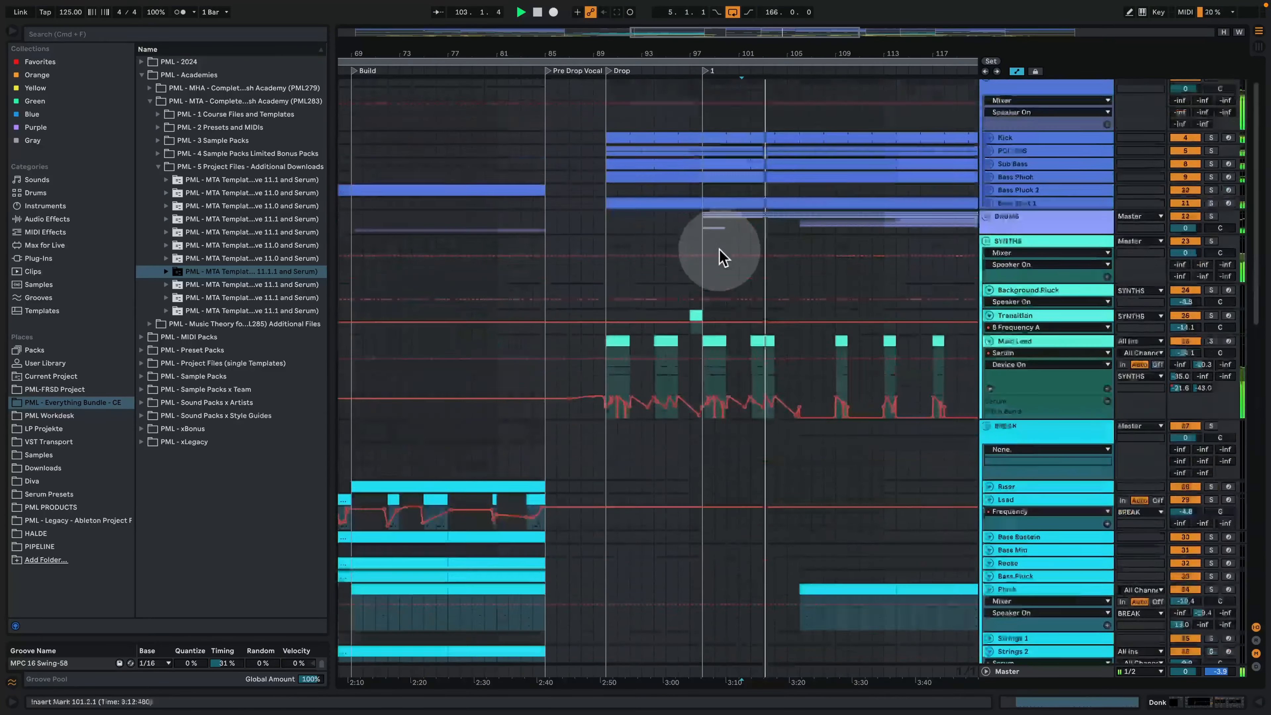
drag(766, 51, 668, 60)
click(691, 99)
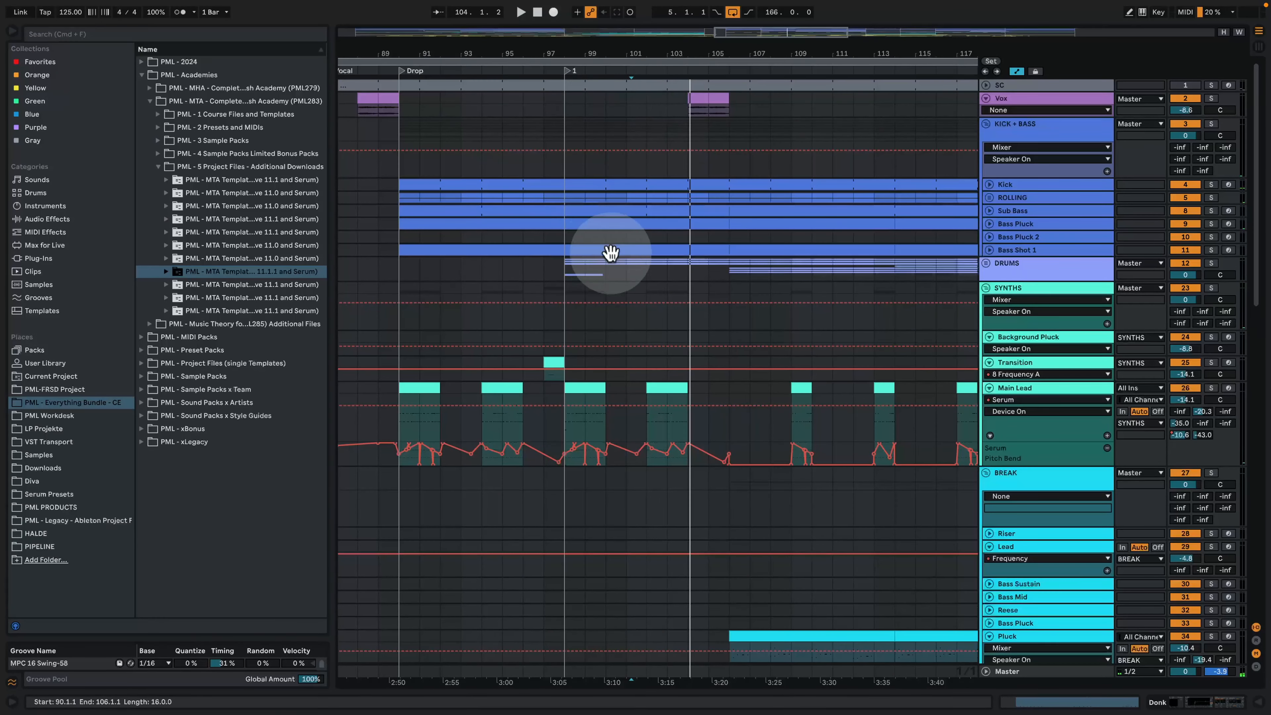
double_click(667, 56)
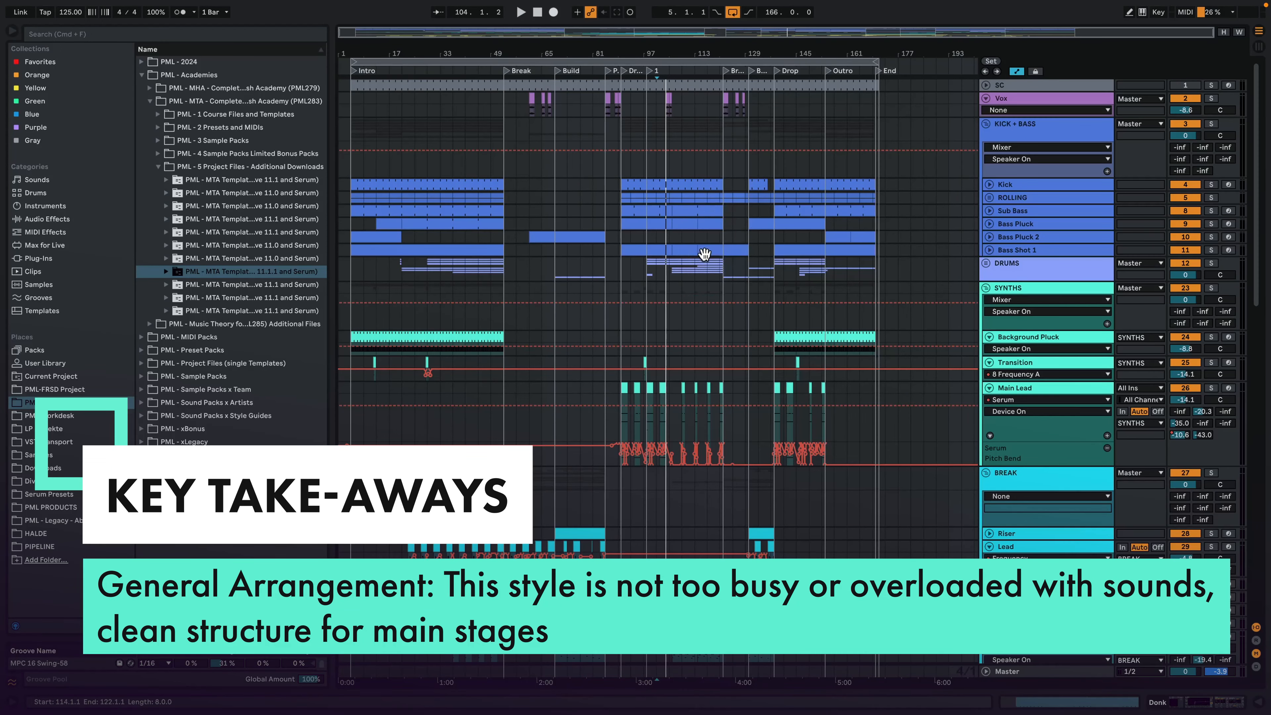
Step: Examine how the Main Lead clips alternate in the drop and the Lead and Pluck clips alternate across bars 31 to 51
scroll(719, 416, down, 4)
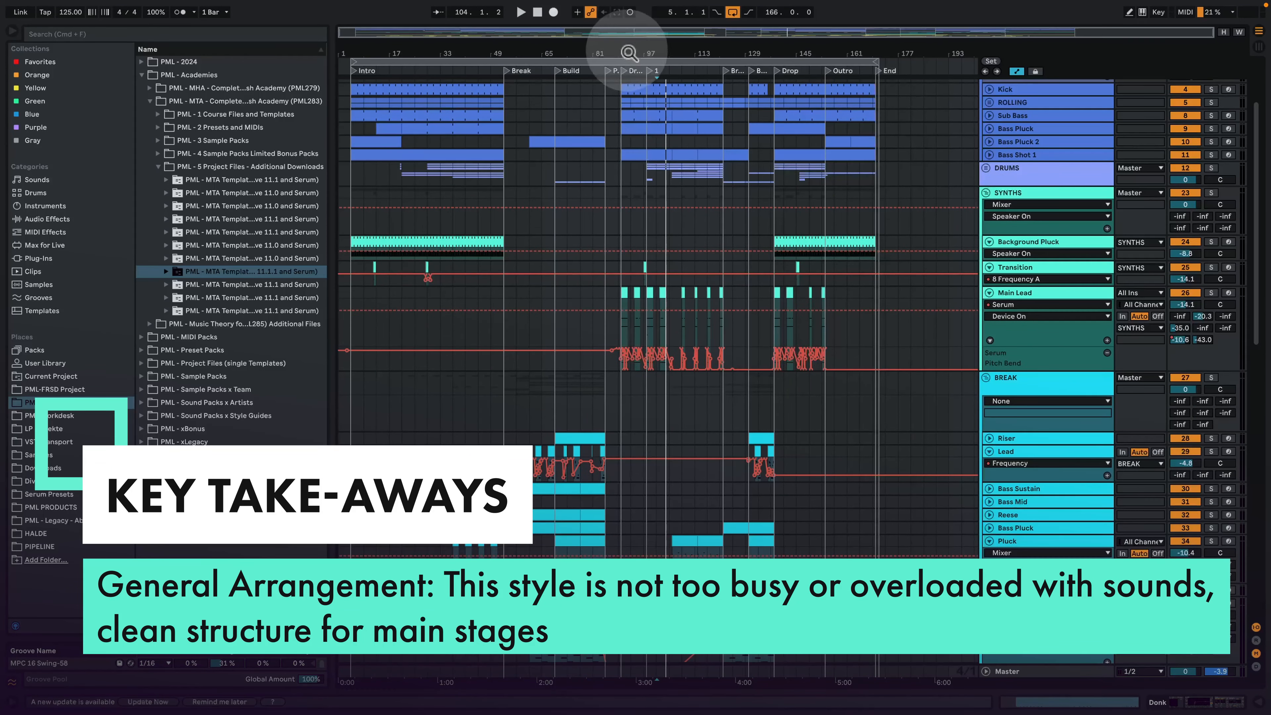
drag(627, 52, 668, 101)
scroll(708, 400, down, 4)
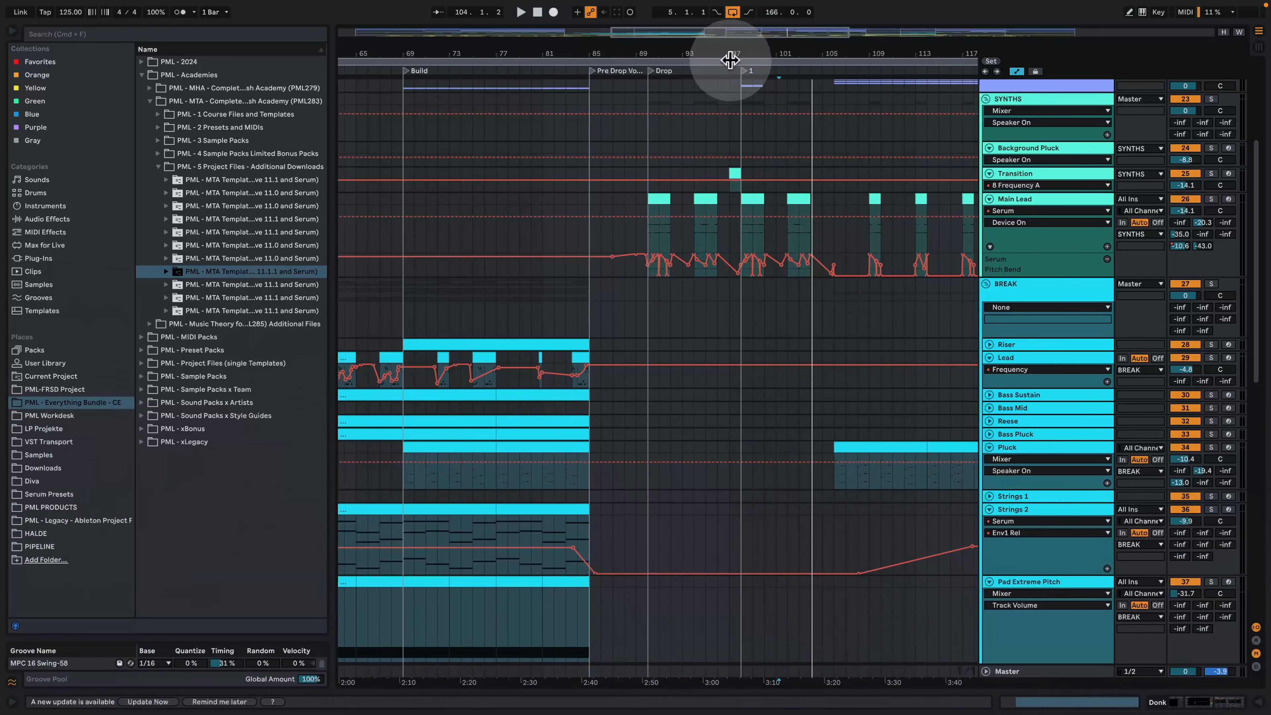
drag(732, 52, 711, 10)
drag(483, 55, 575, 311)
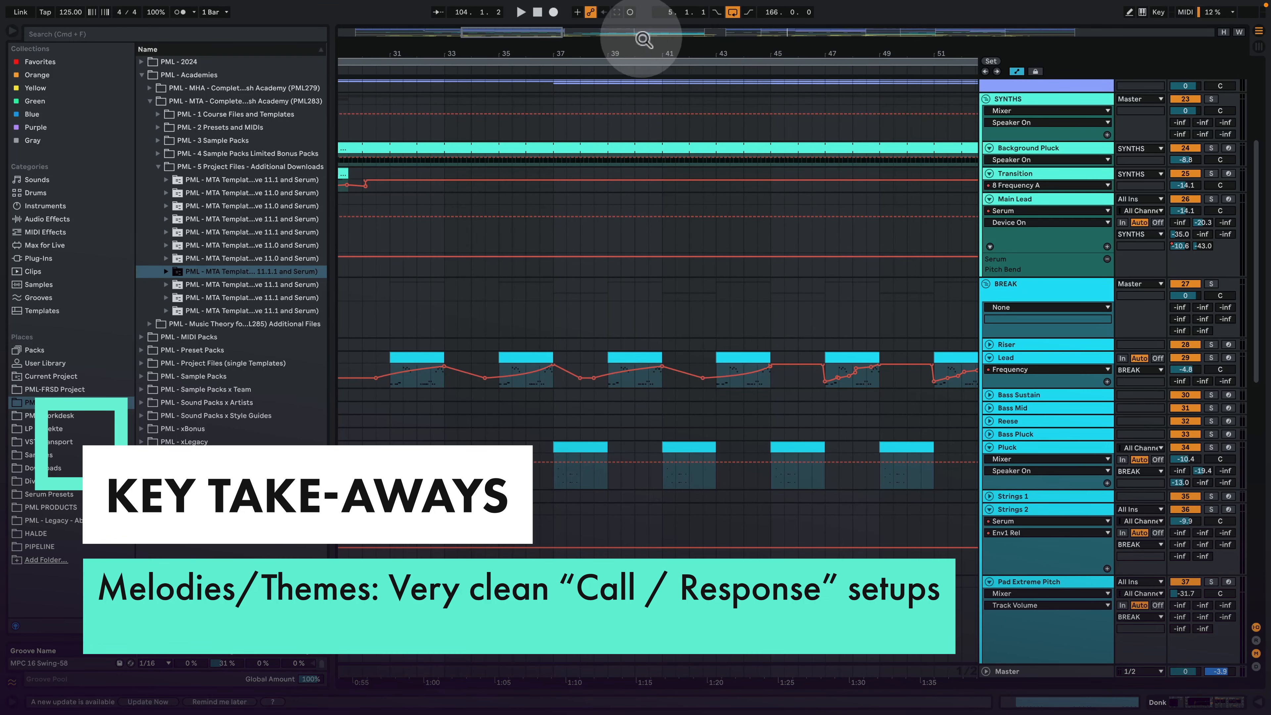
drag(645, 50, 646, 0)
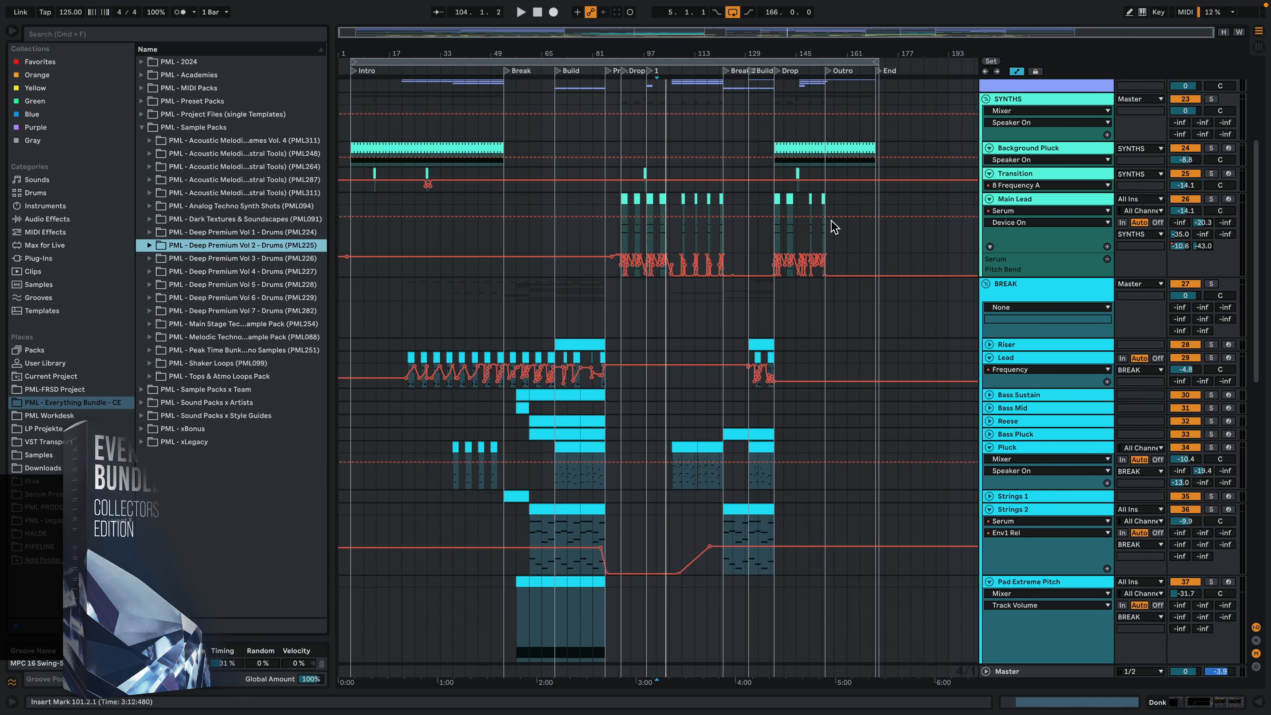
Step: Play the arrangement from bar 5 and collapse the SYNTHS, BREAK and FX groups
click(368, 147)
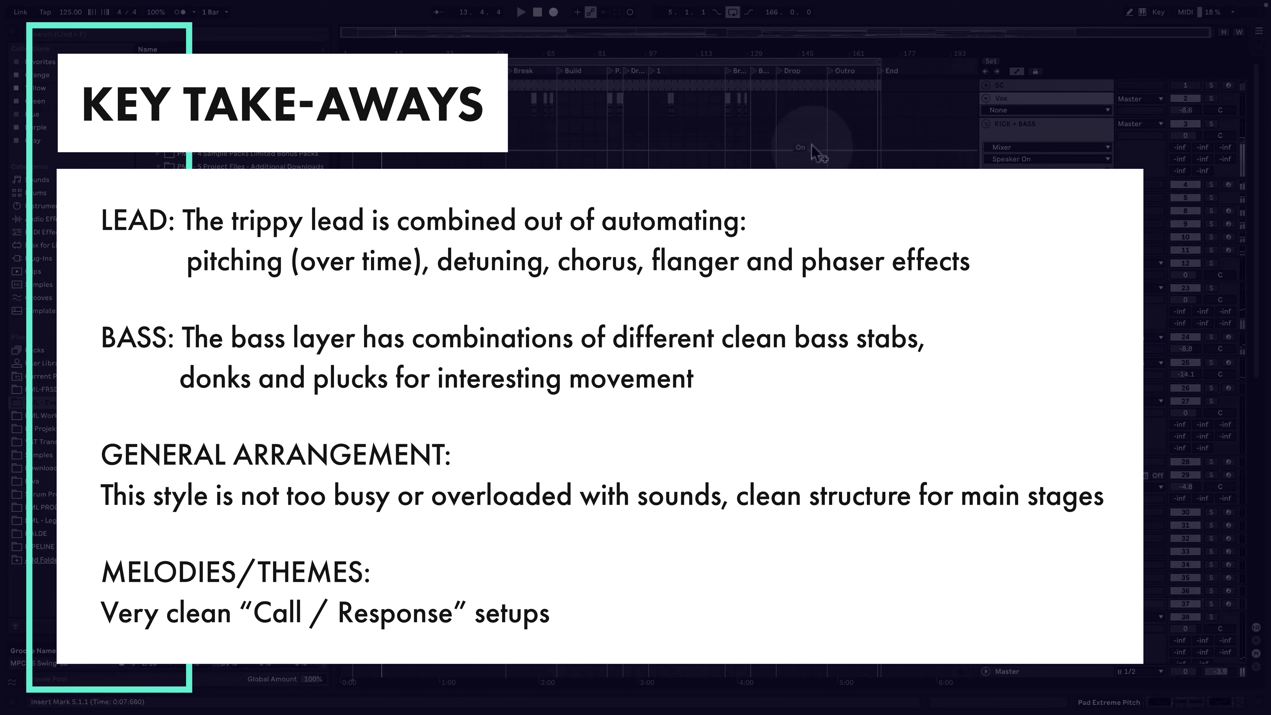
drag(648, 55, 686, 66)
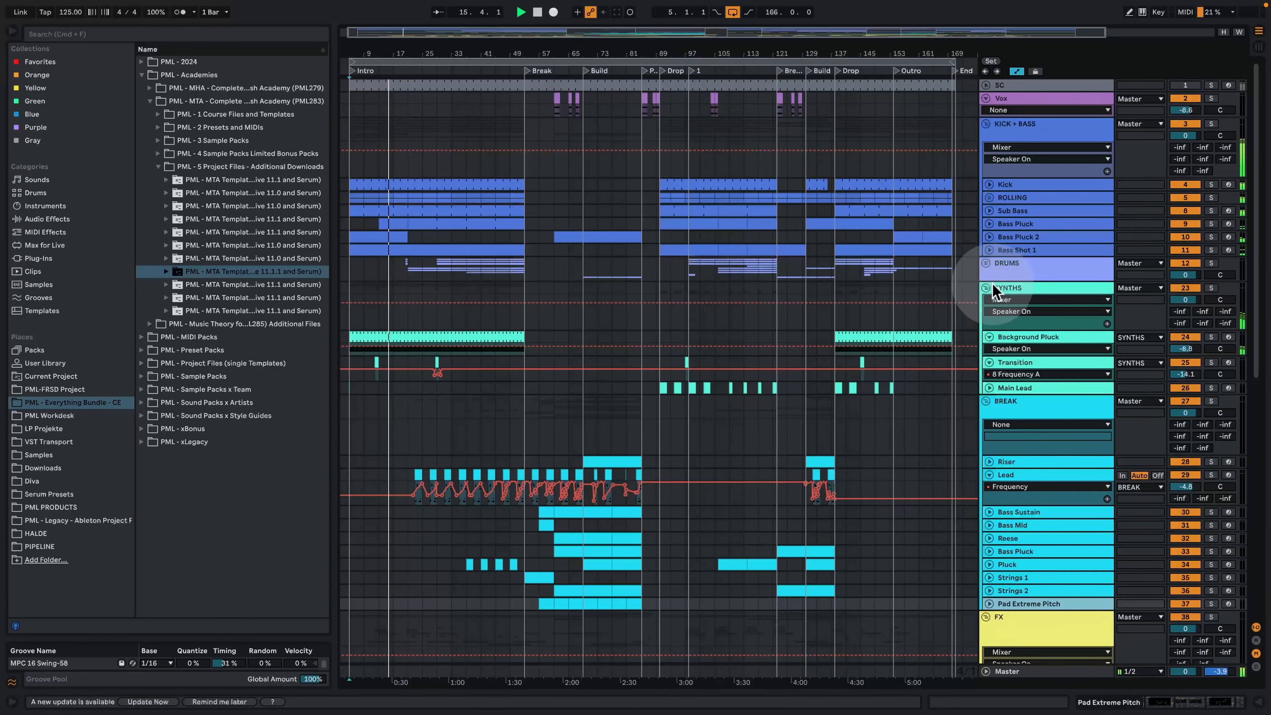
click(986, 288)
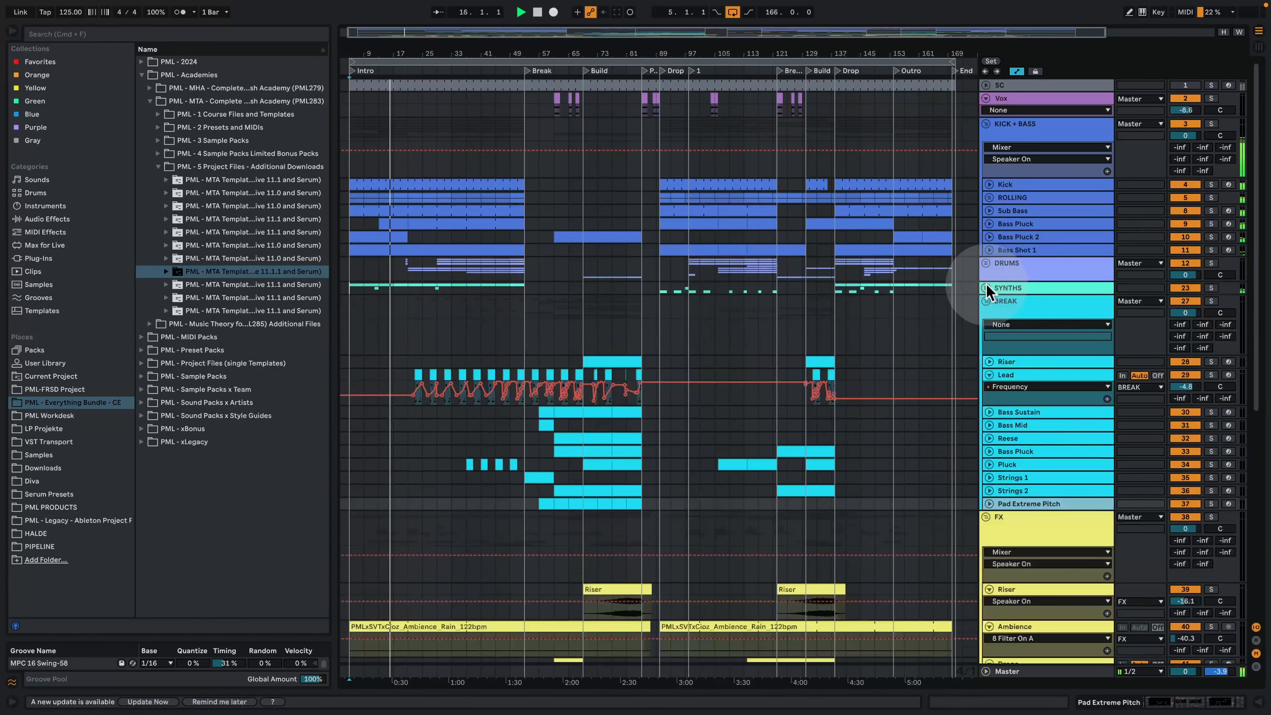
click(986, 301)
click(997, 306)
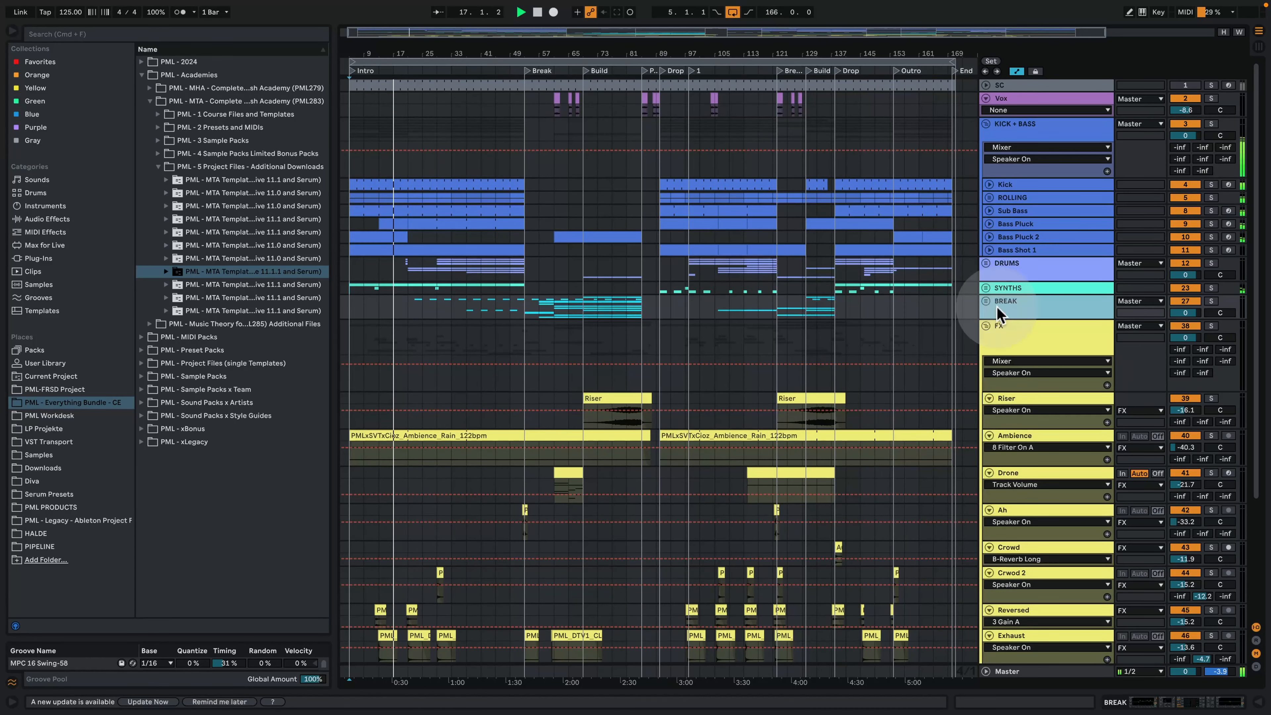
click(985, 326)
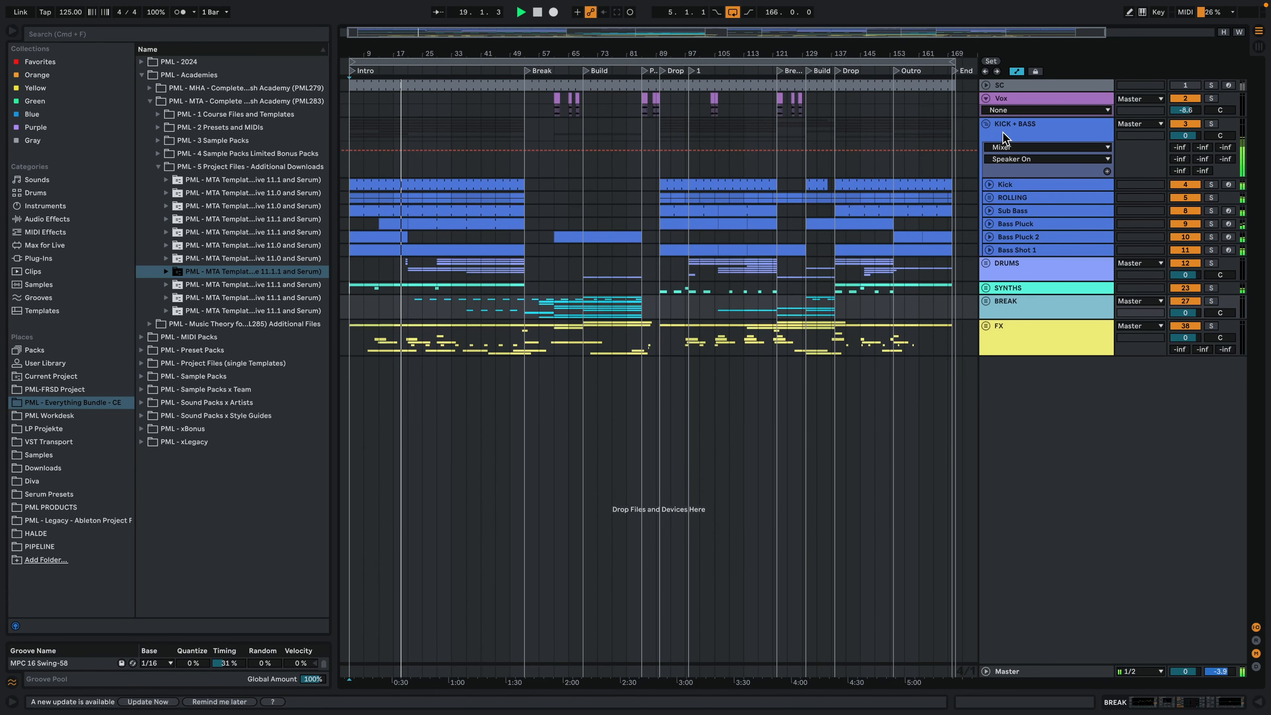
Step: Expand the SYNTHS group and show the Background Pluck track's device chain during playback
click(987, 288)
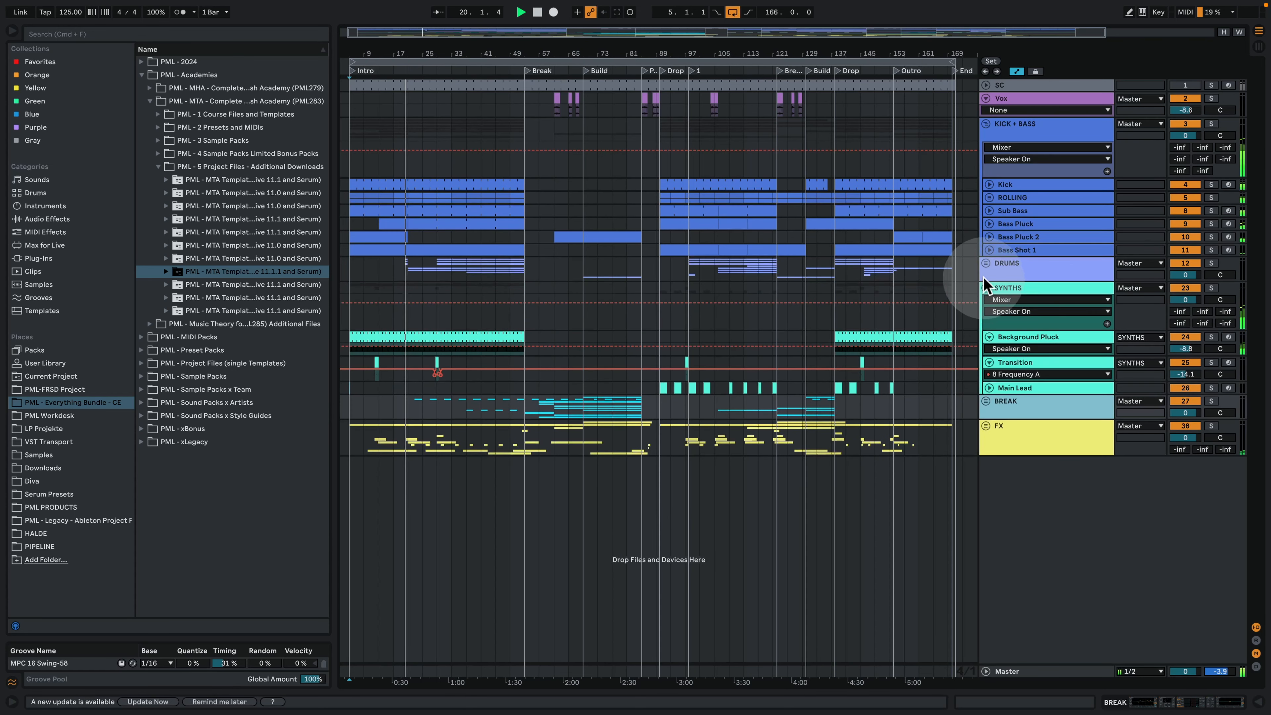
double_click(1031, 339)
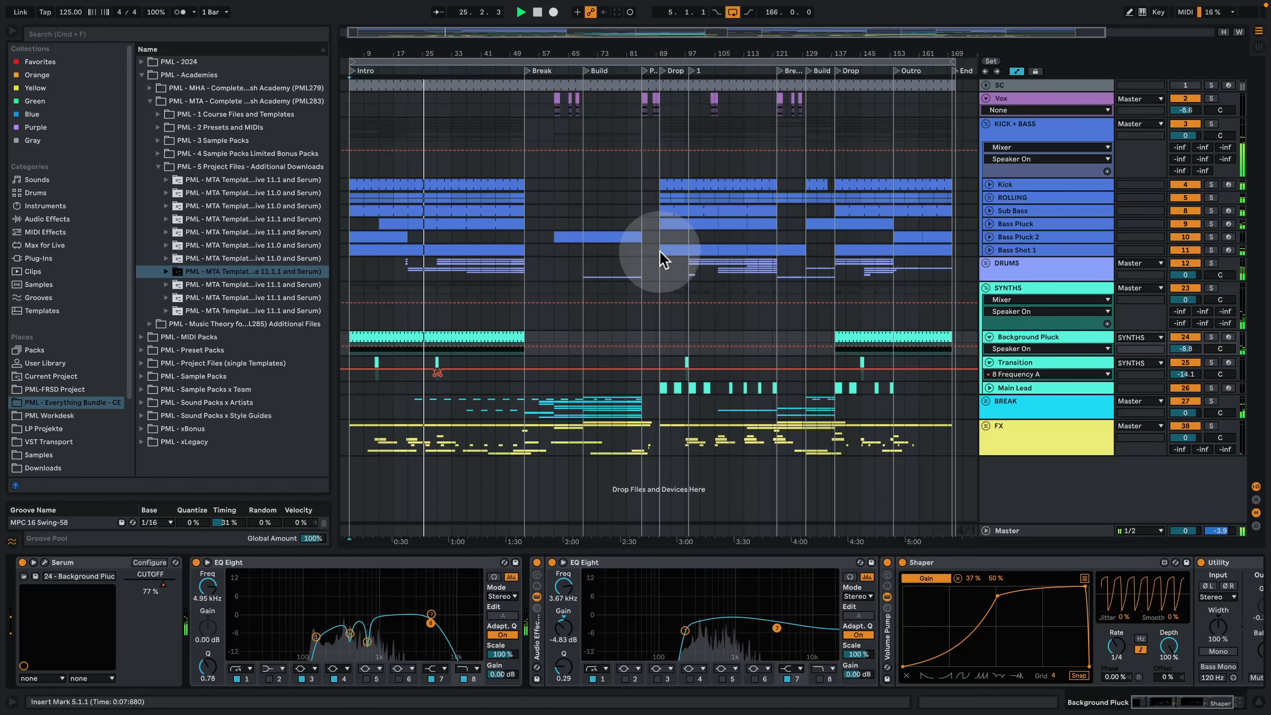
Step: Expand the BREAK group, hide the device chain, and unfold the Pluck track to show its notes
click(985, 401)
scroll(908, 371, down, 4)
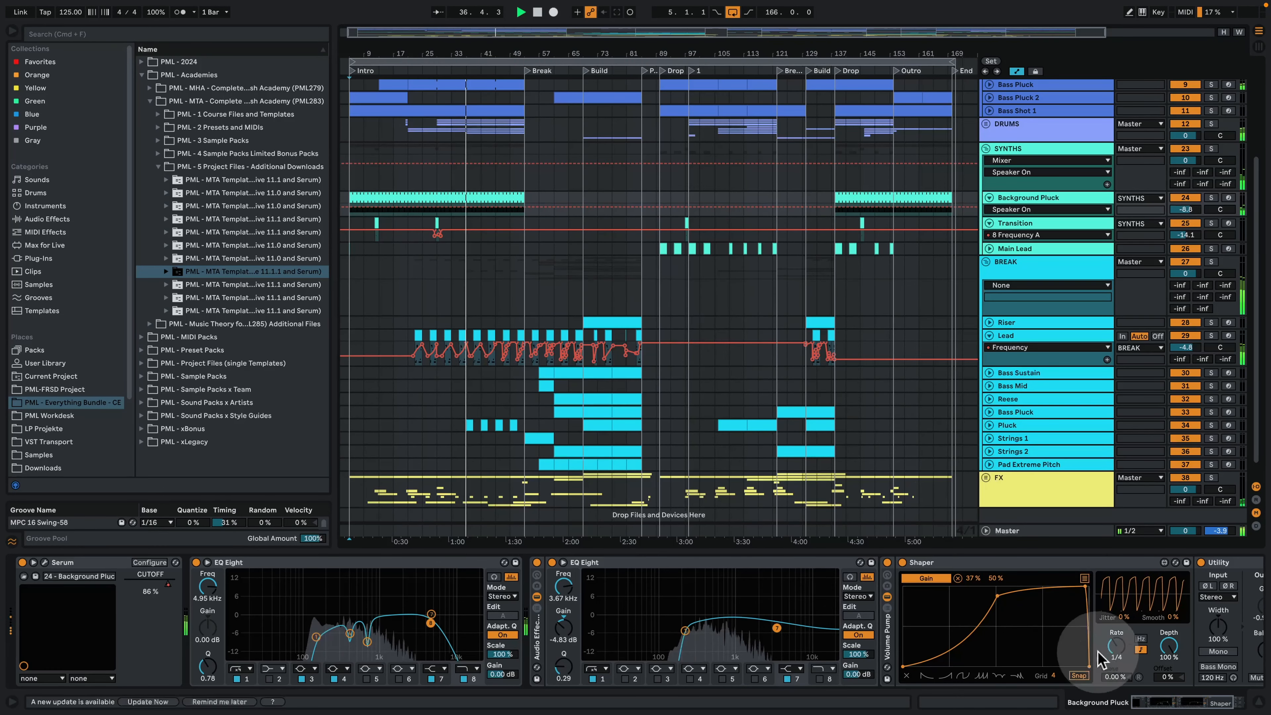
click(1263, 696)
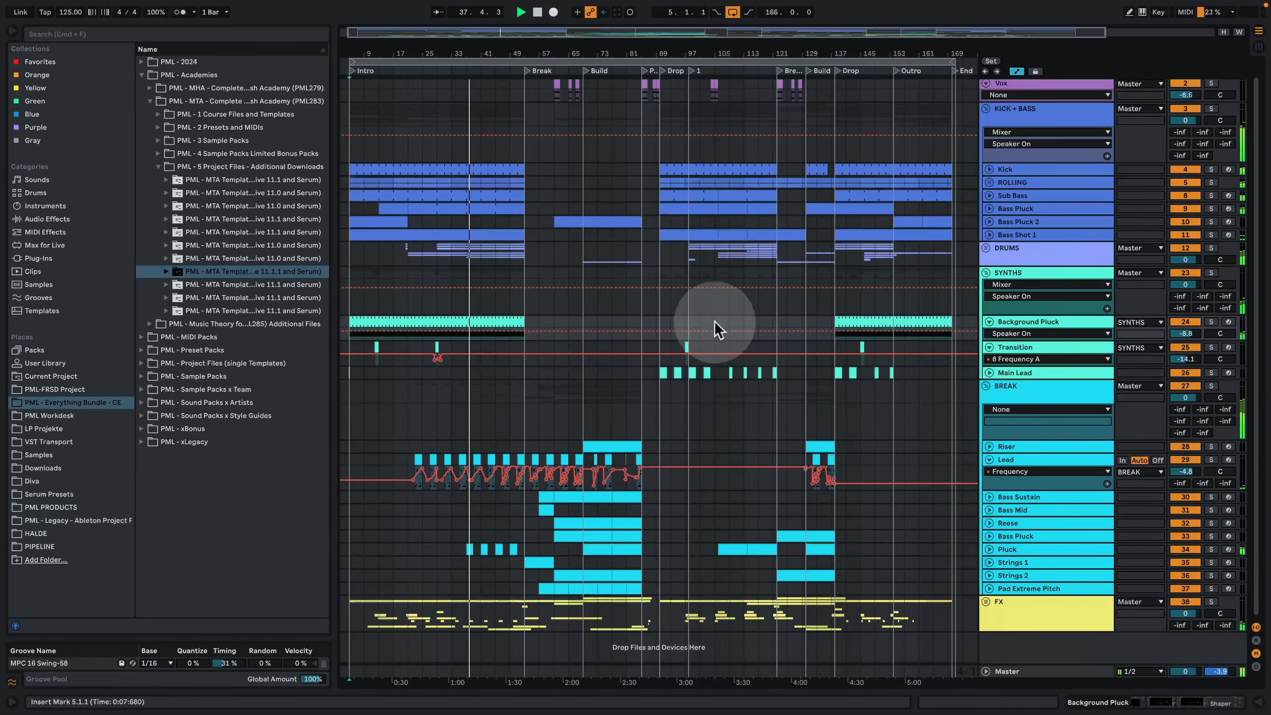
click(989, 549)
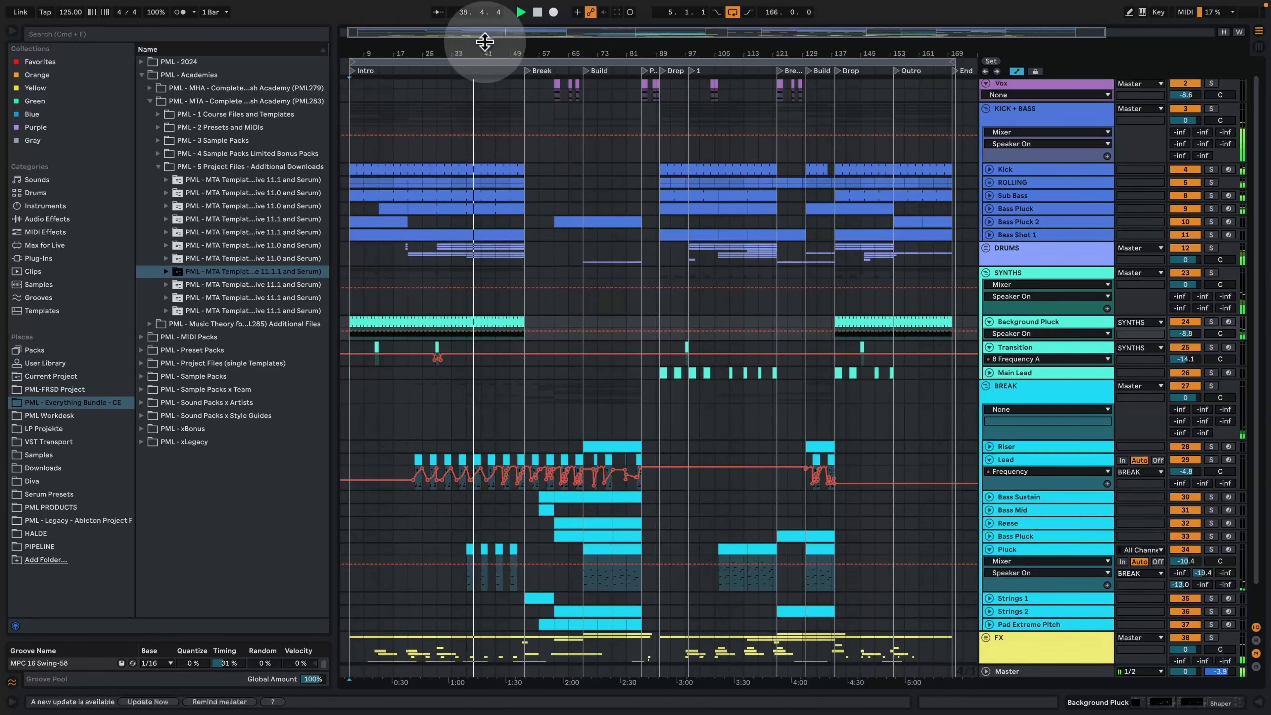
Step: Examine the notes of the Pluck clip at bar 41 and show the Pluck track's device chain
drag(471, 53, 472, 116)
scroll(534, 353, down, 3)
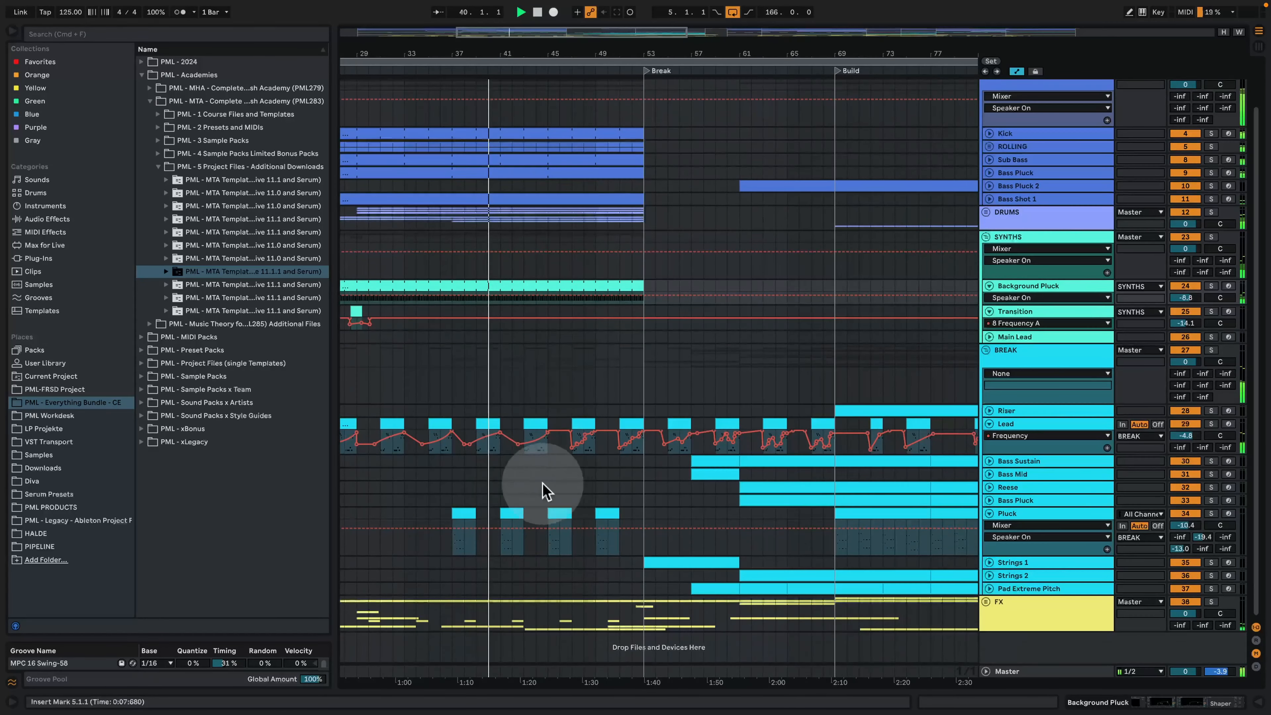
double_click(514, 518)
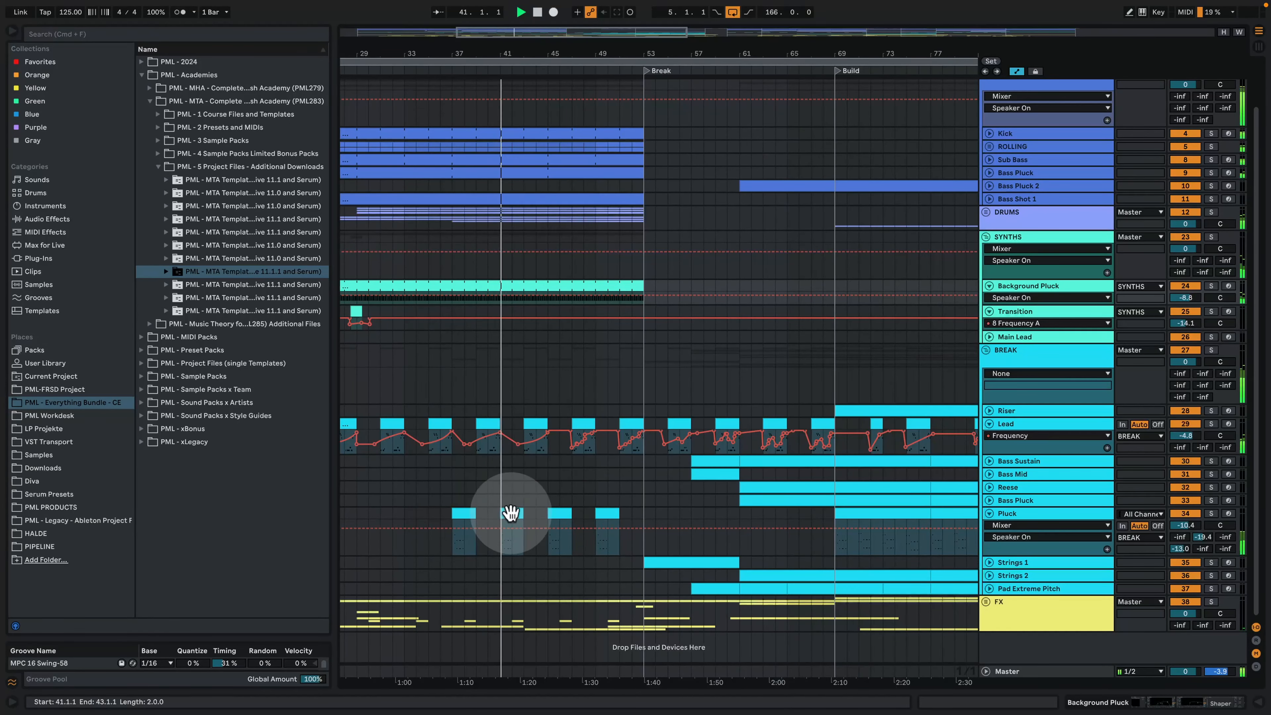
click(898, 321)
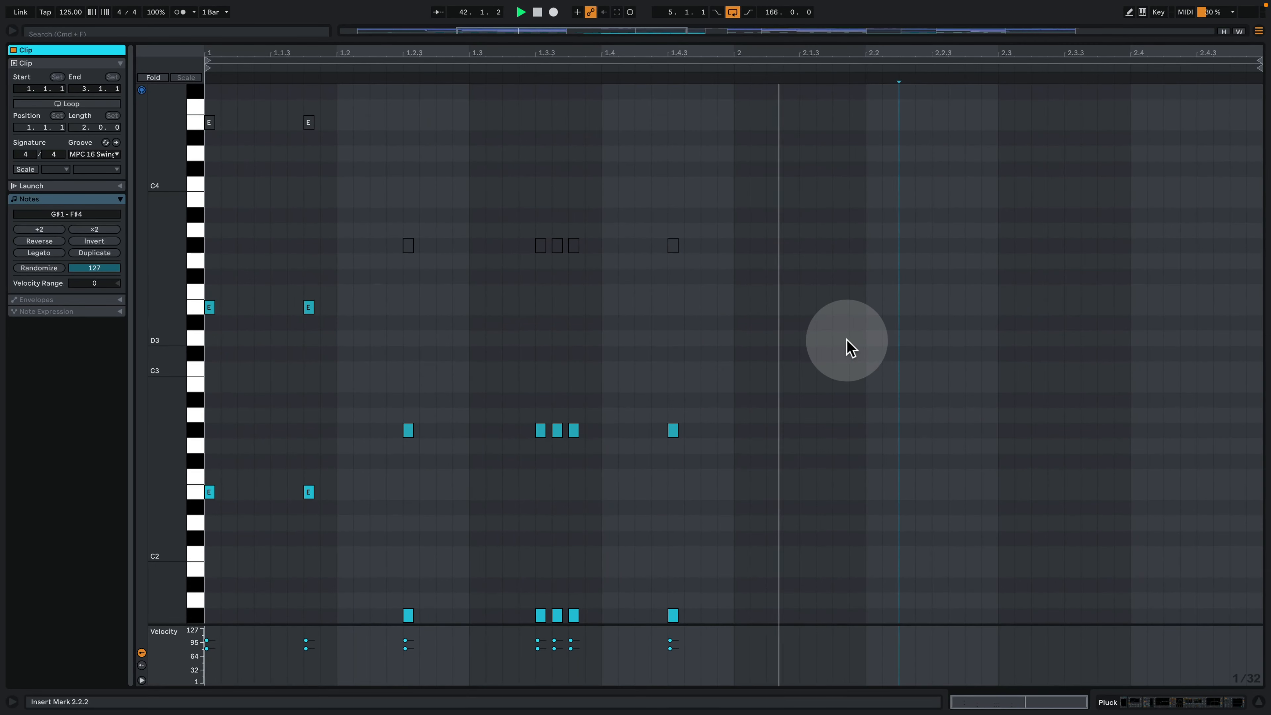
scroll(843, 358, down, 3)
click(1129, 701)
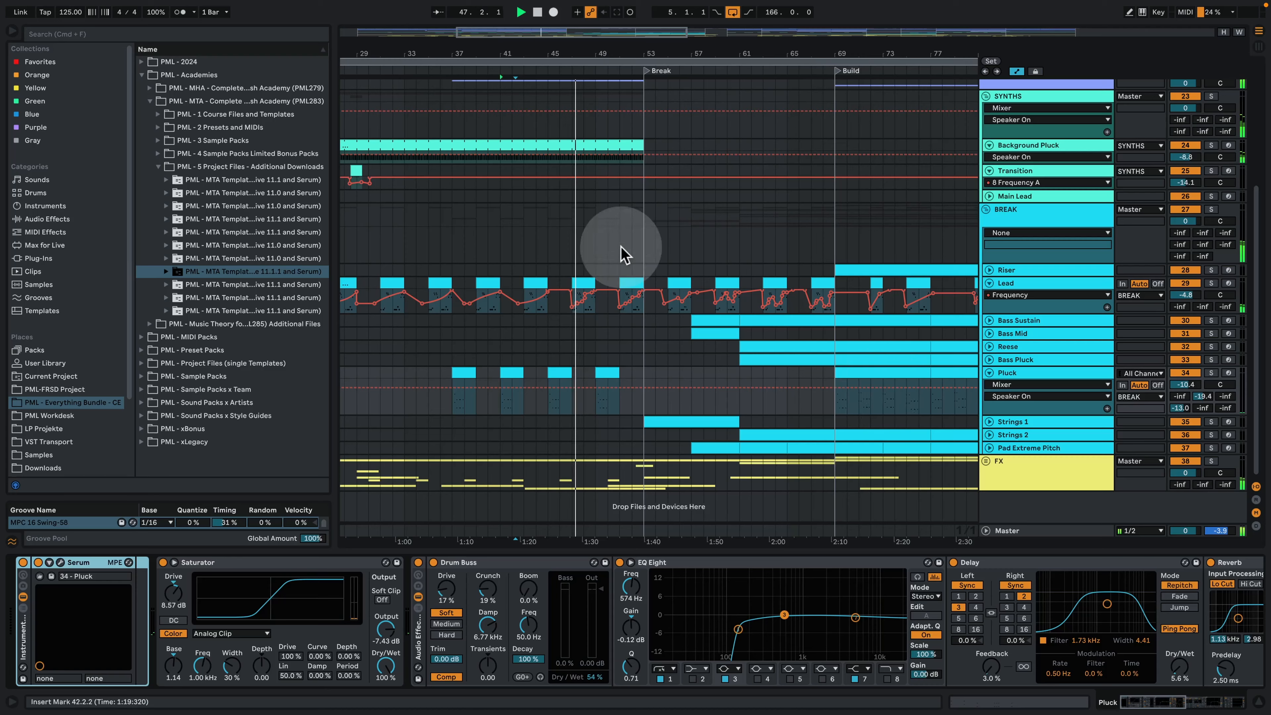
Step: Examine the notes of the Lead clip around bar 47 and show the Lead track's device chain
double_click(582, 283)
click(732, 292)
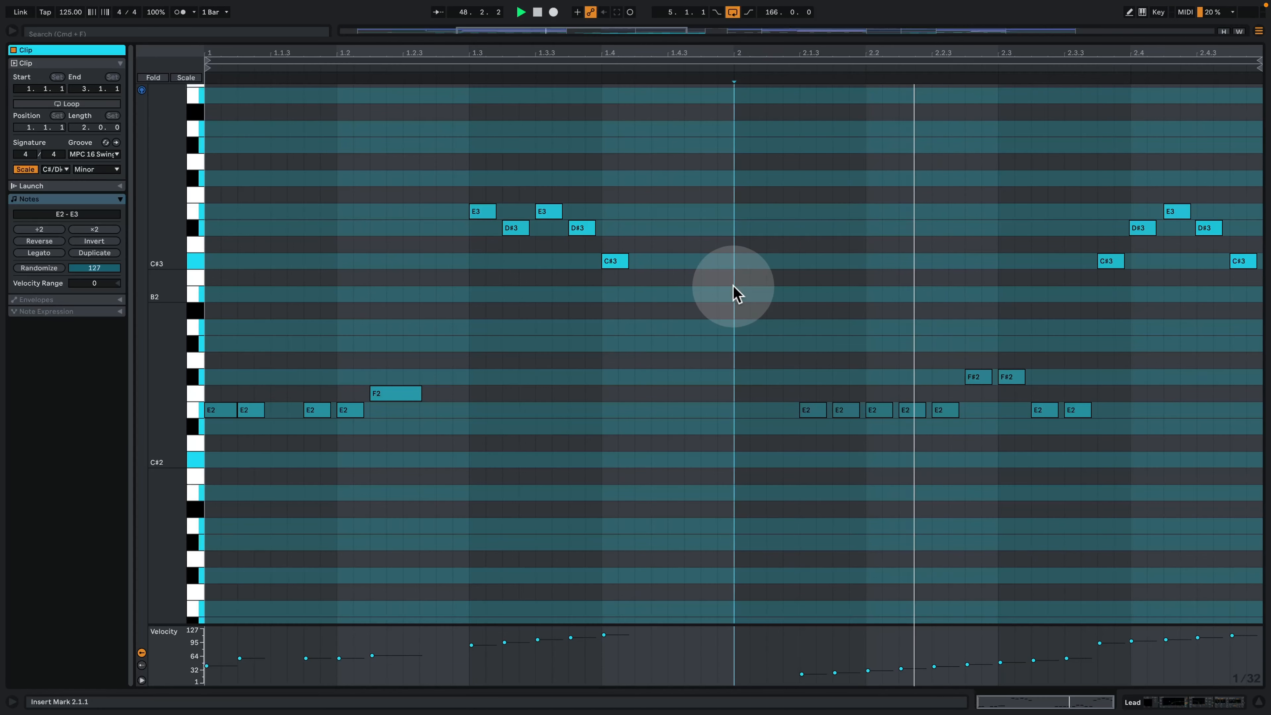
click(1166, 703)
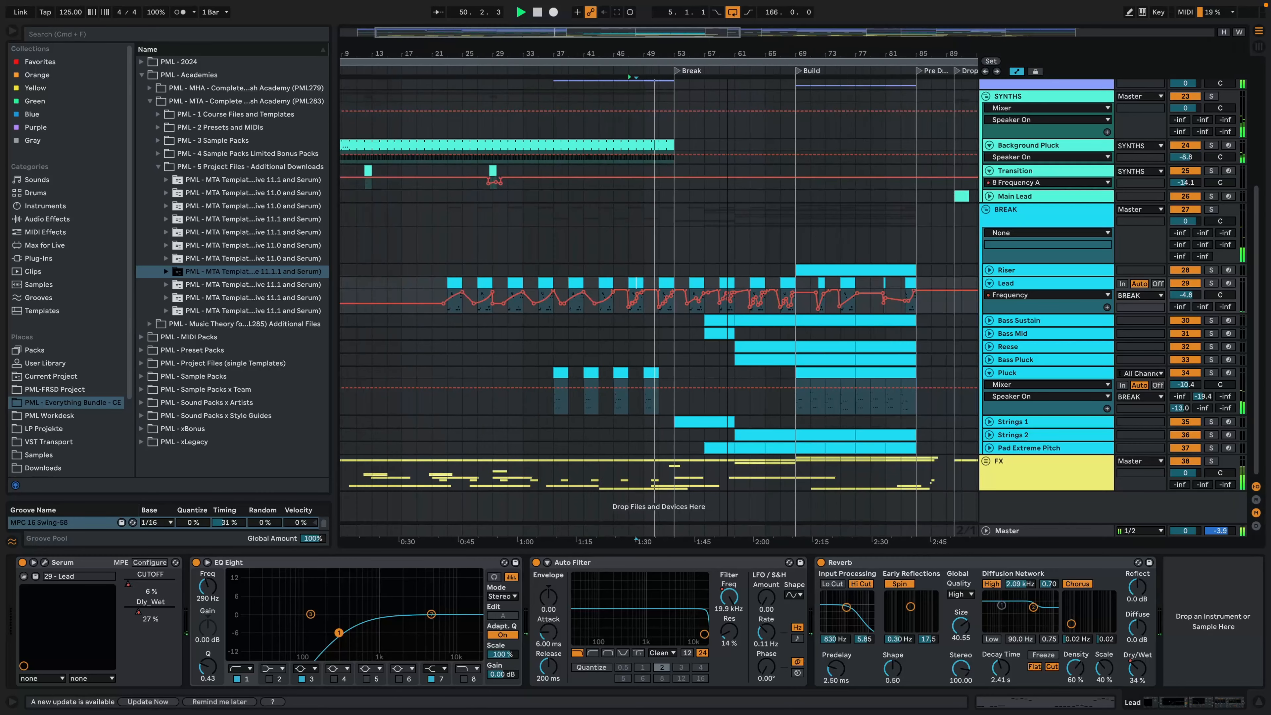
drag(727, 54, 539, 53)
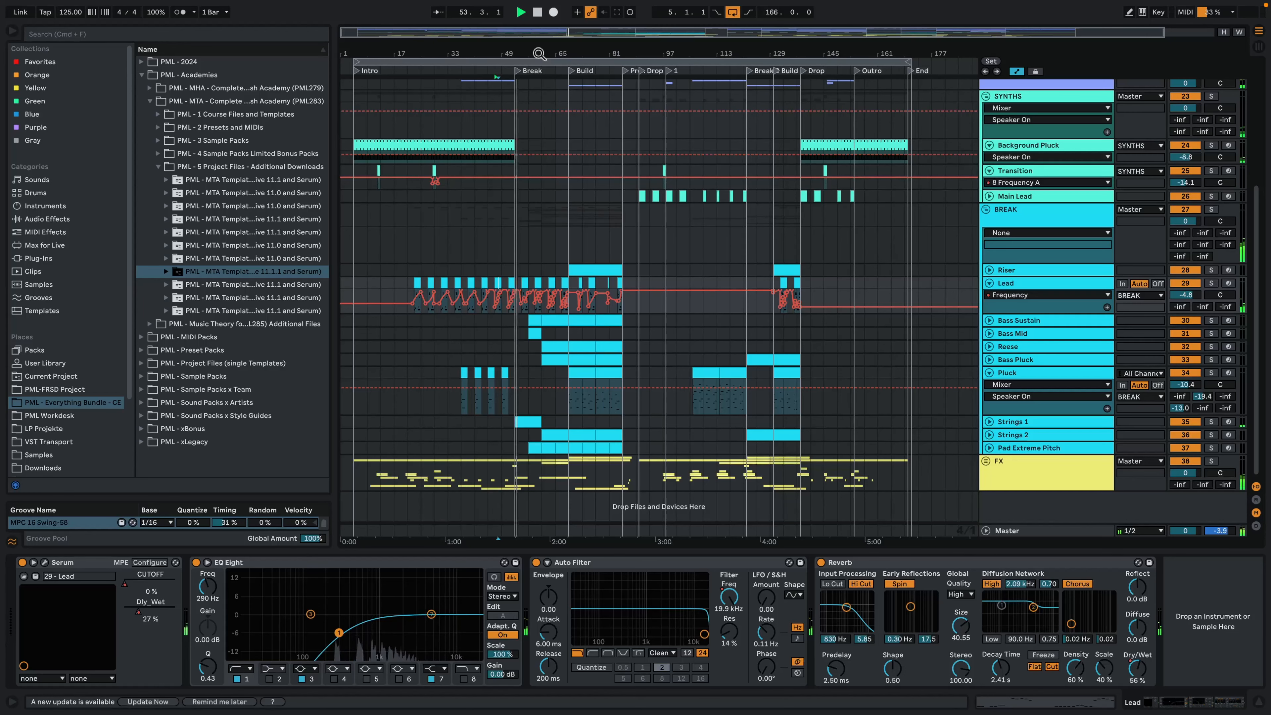
Step: Unfold the Strings 1 track, examine the held chord in its break clip, and show its device chain
click(989, 421)
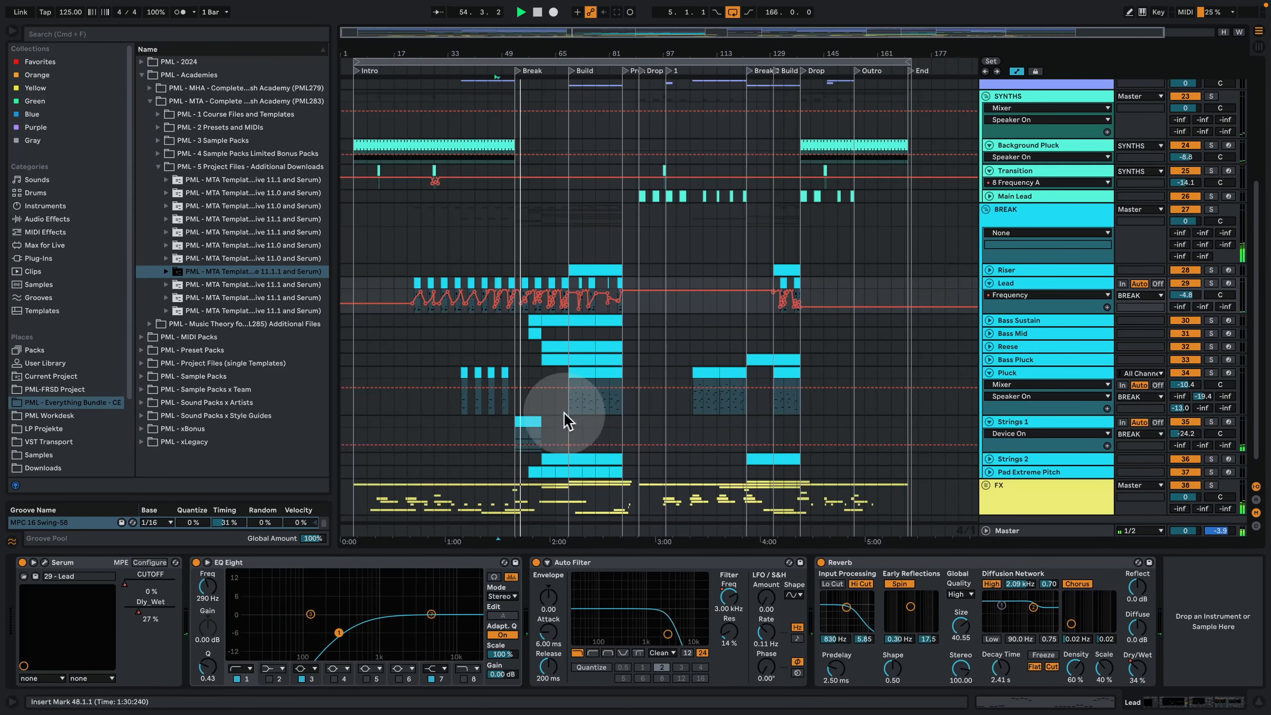
double_click(532, 422)
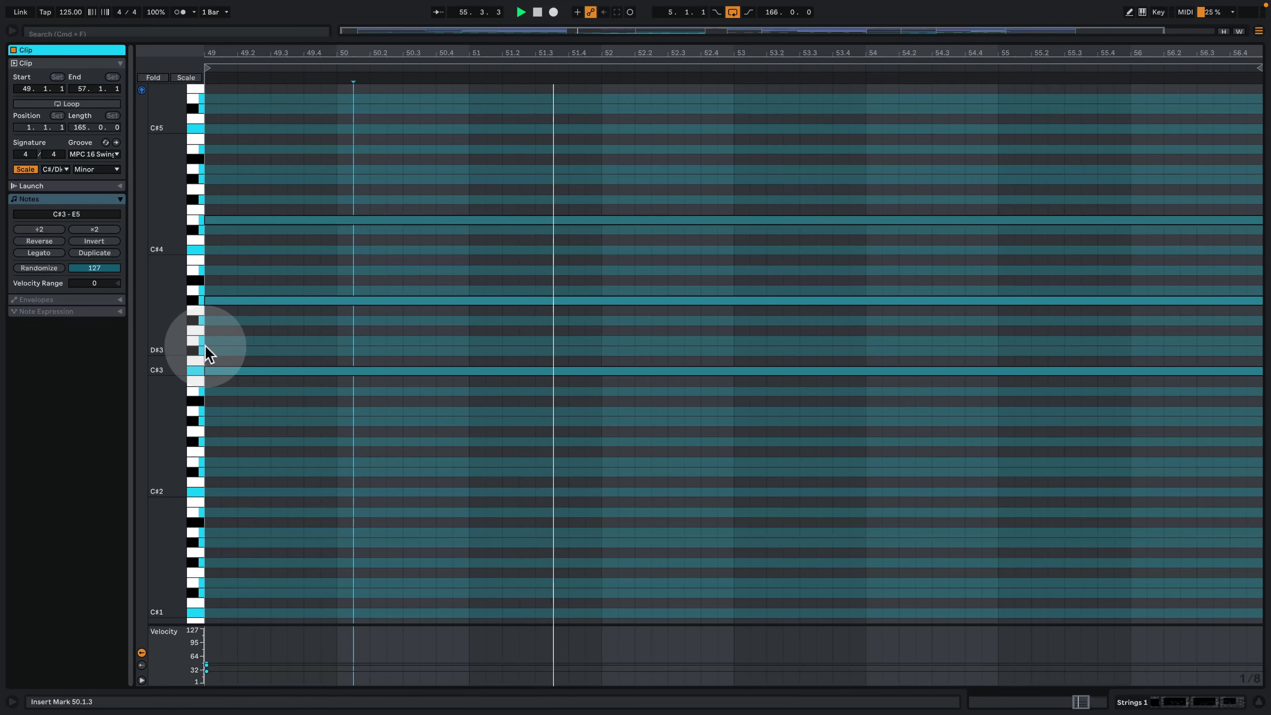
drag(181, 335, 206, 336)
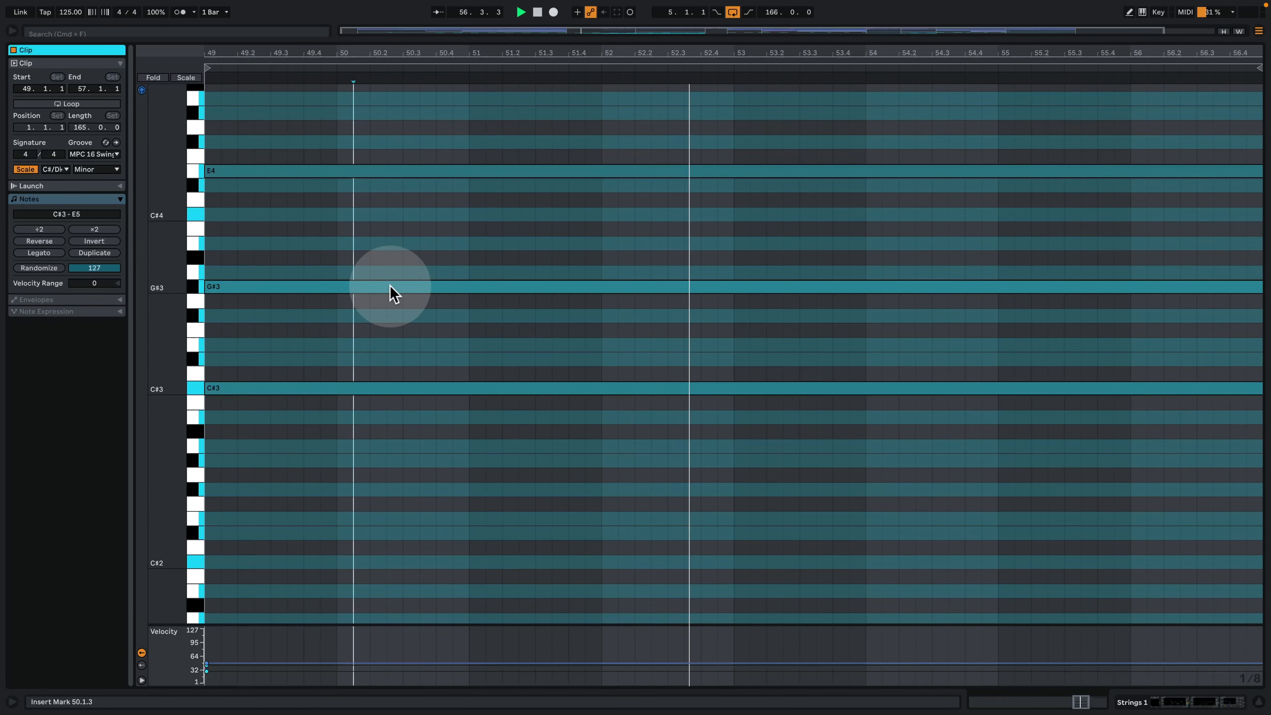
click(1152, 700)
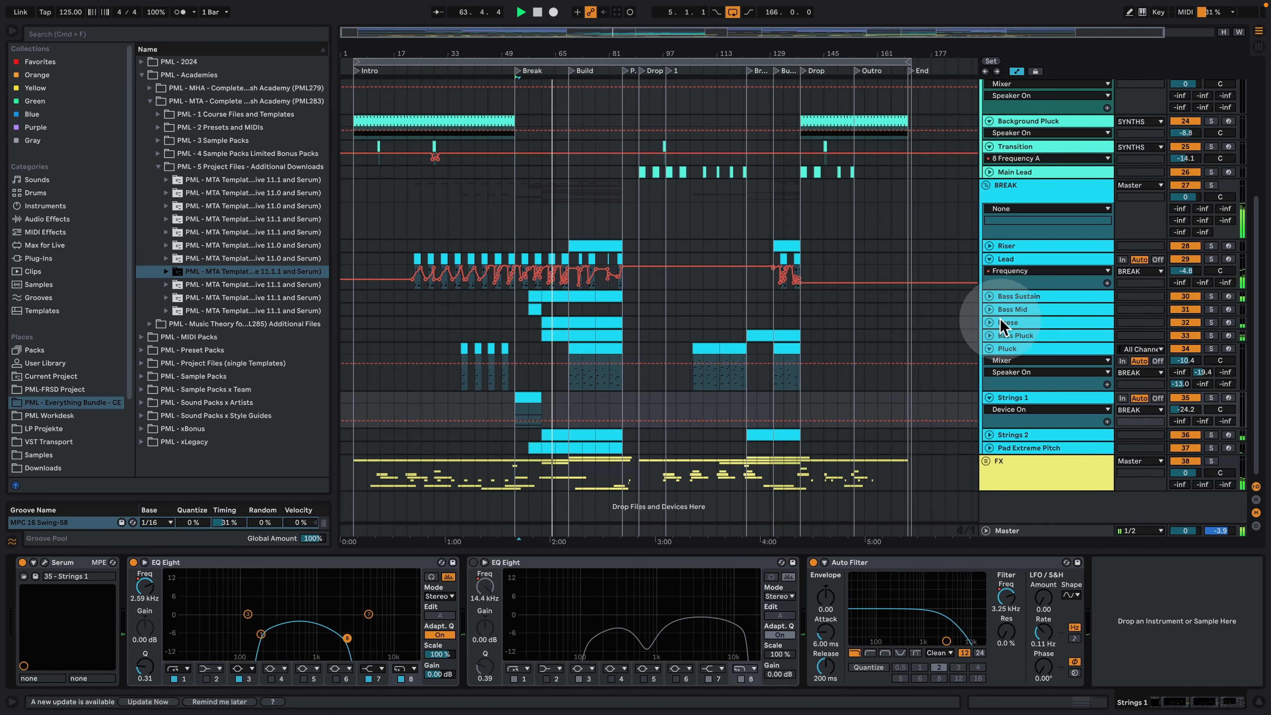
Step: Unfold the Strings 2 track, examine the chord progression in its first clip, and show its device chain
click(989, 435)
scroll(581, 383, down, 1)
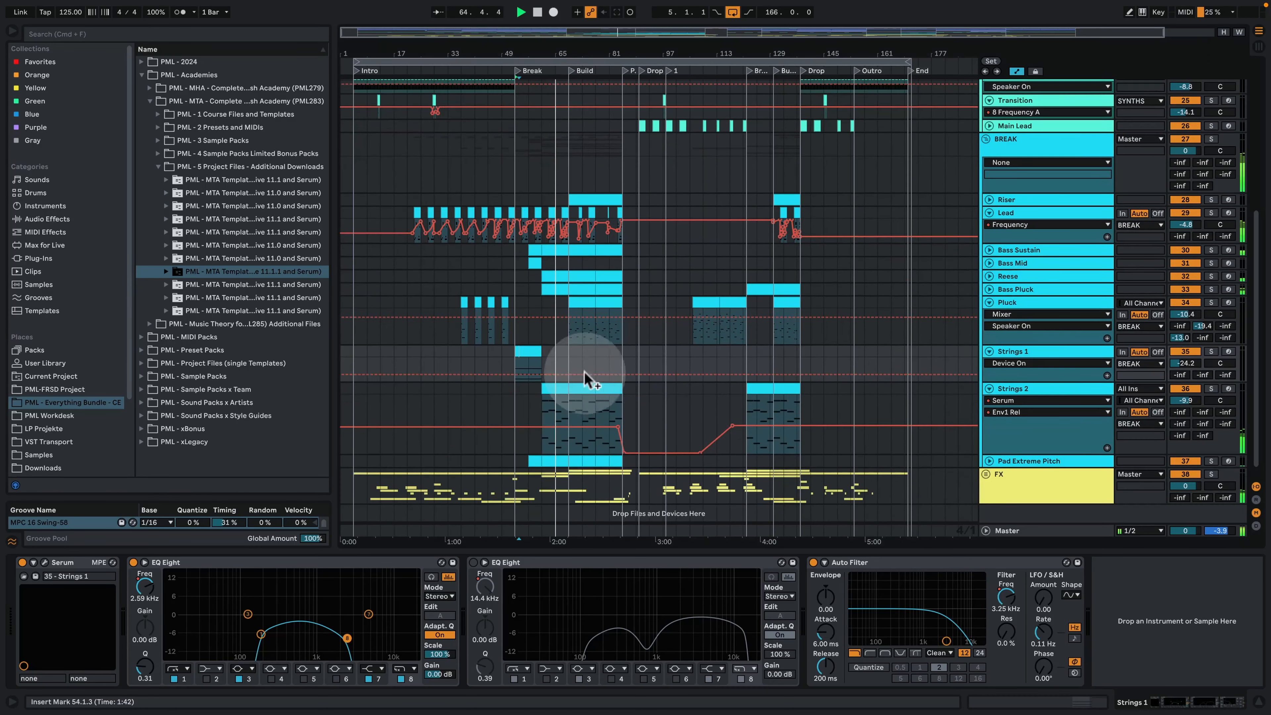
click(571, 387)
double_click(562, 395)
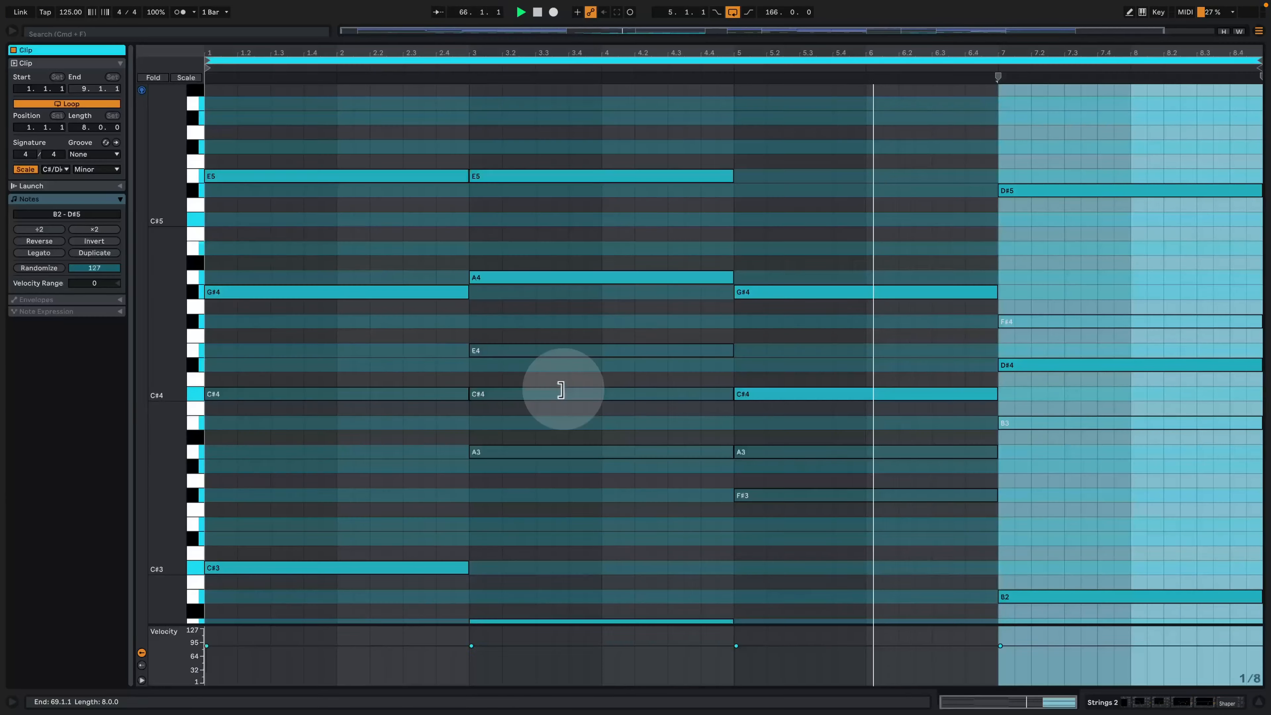
click(788, 236)
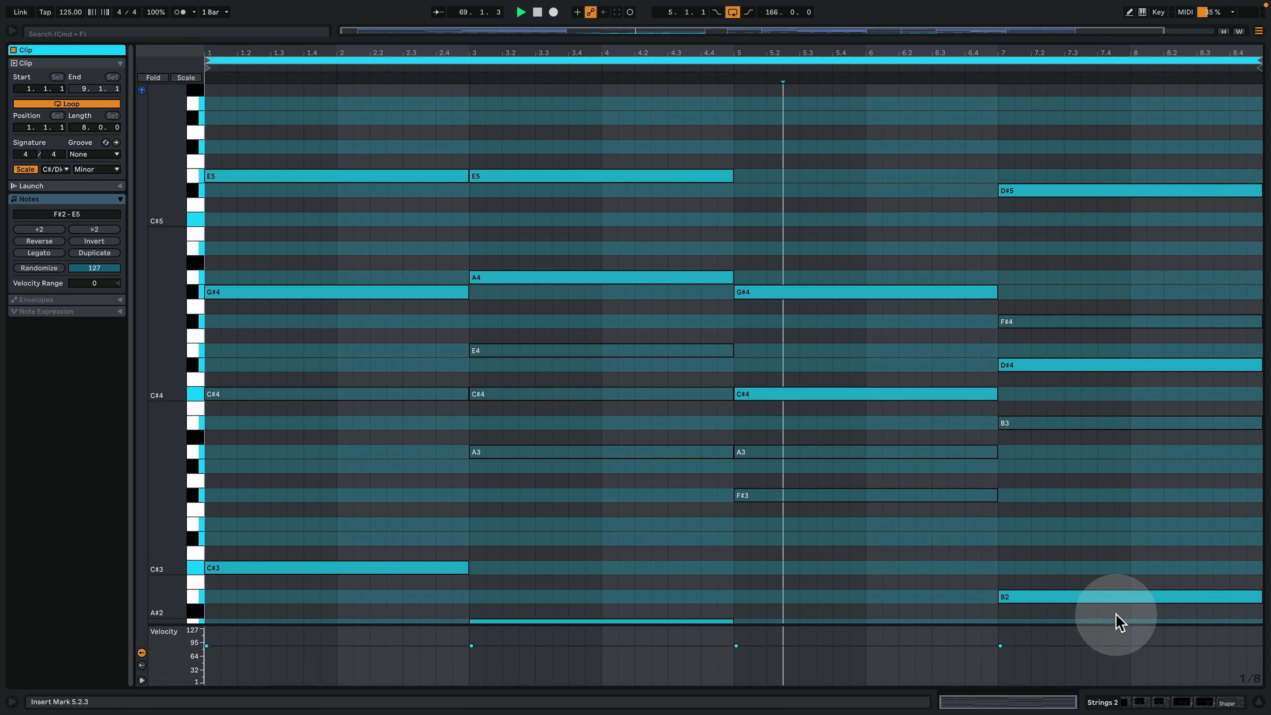
click(1146, 700)
Step: Expand the DRUMS group and review the drum clips and the BREAK group's layers during the build
scroll(749, 259, up, 3)
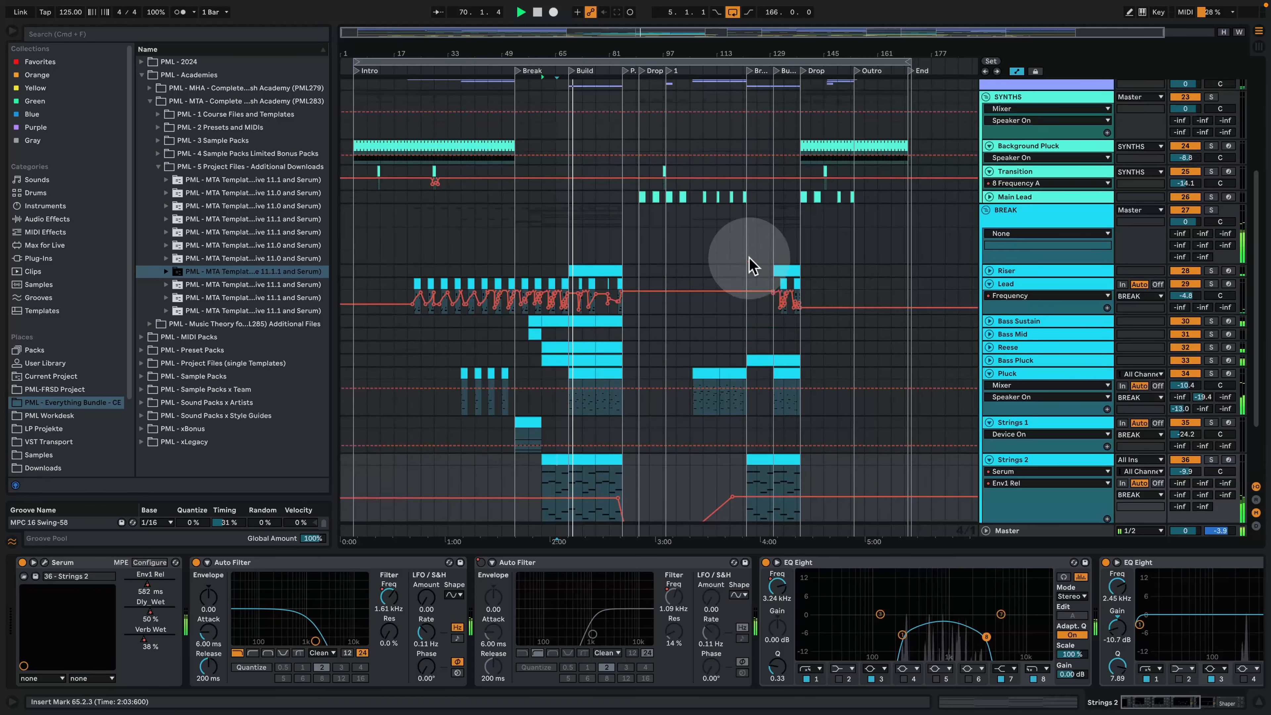
scroll(688, 270, up, 5)
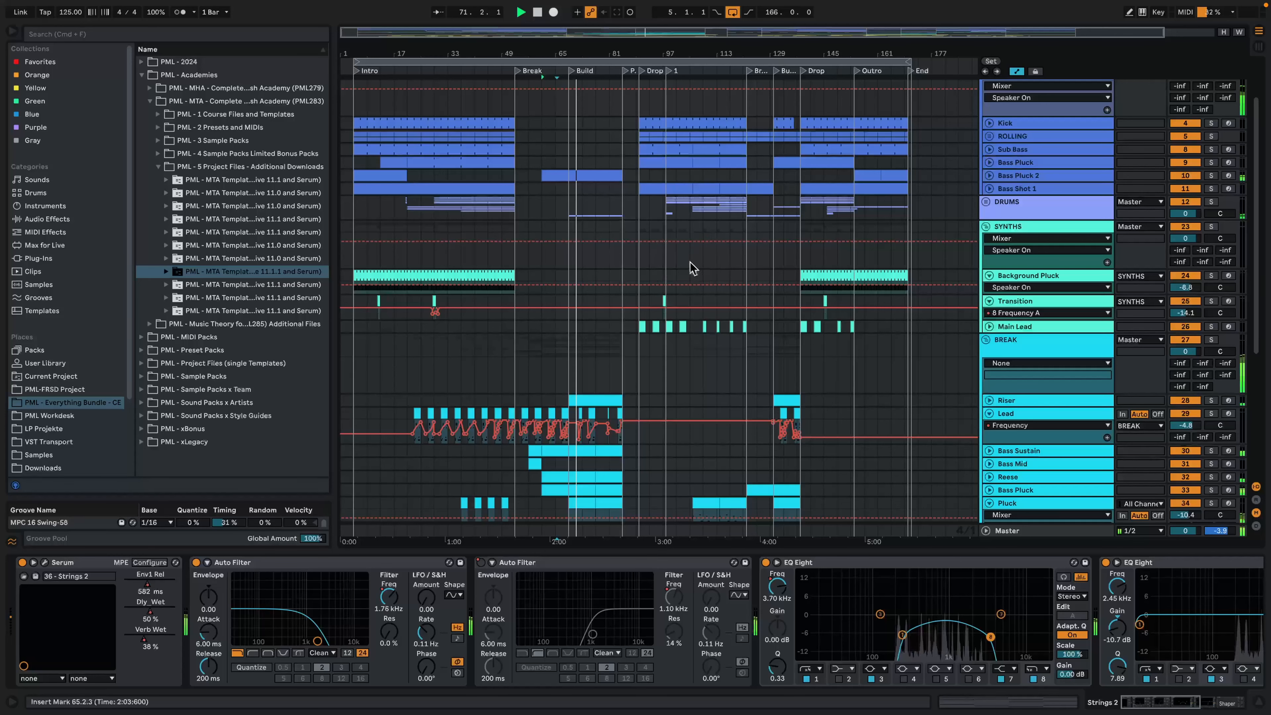
click(986, 201)
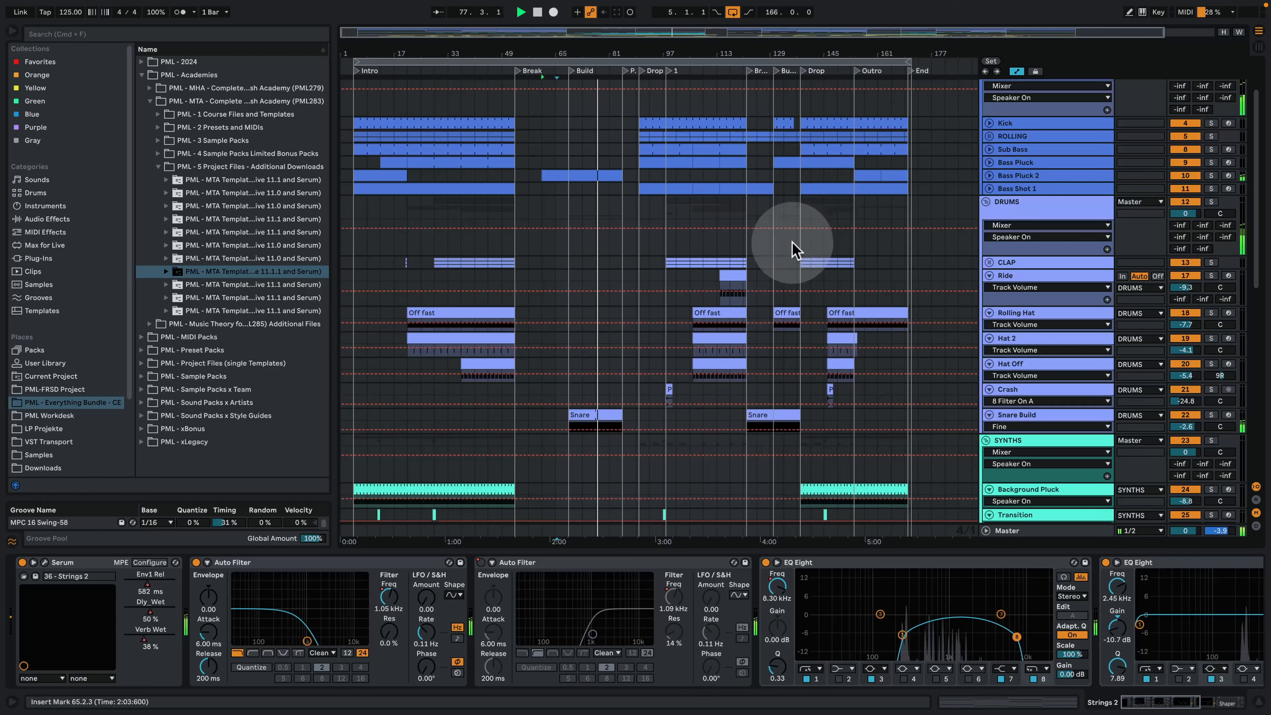
scroll(809, 284, down, 6)
scroll(810, 288, down, 8)
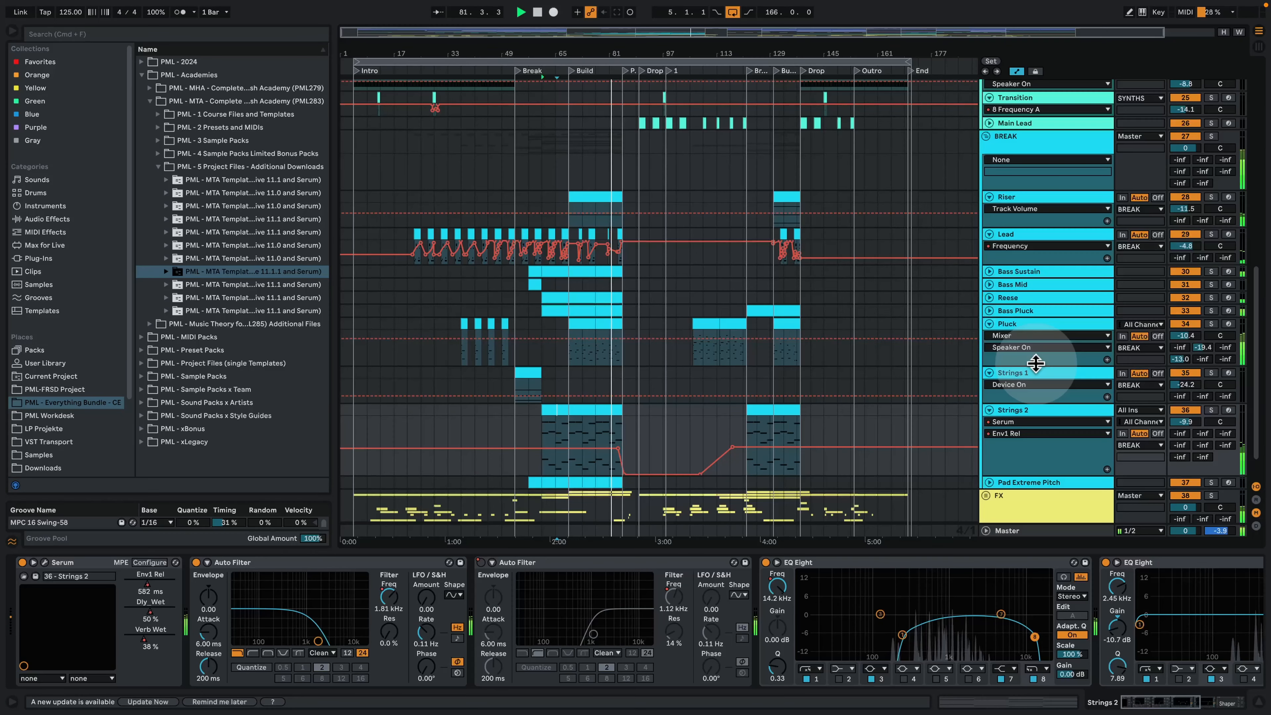
Step: Fold the Pluck track and collapse the BREAK and DRUMS groups during playback
click(1041, 324)
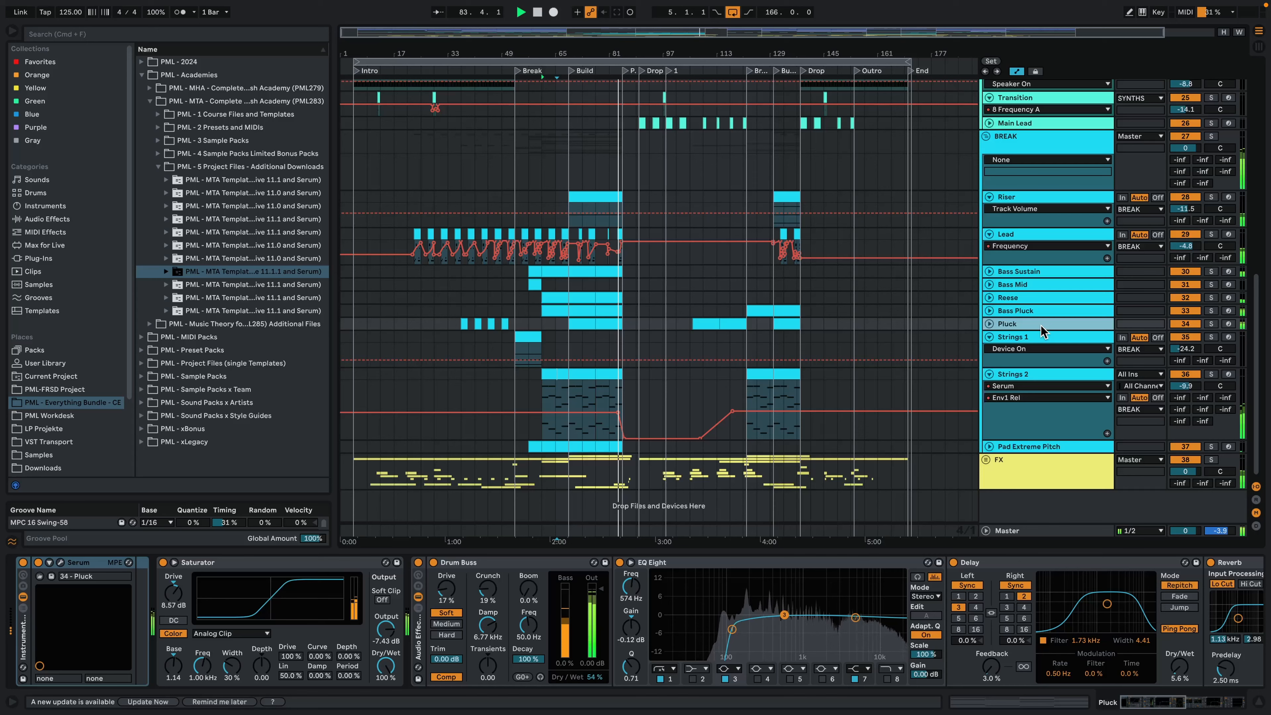
click(943, 281)
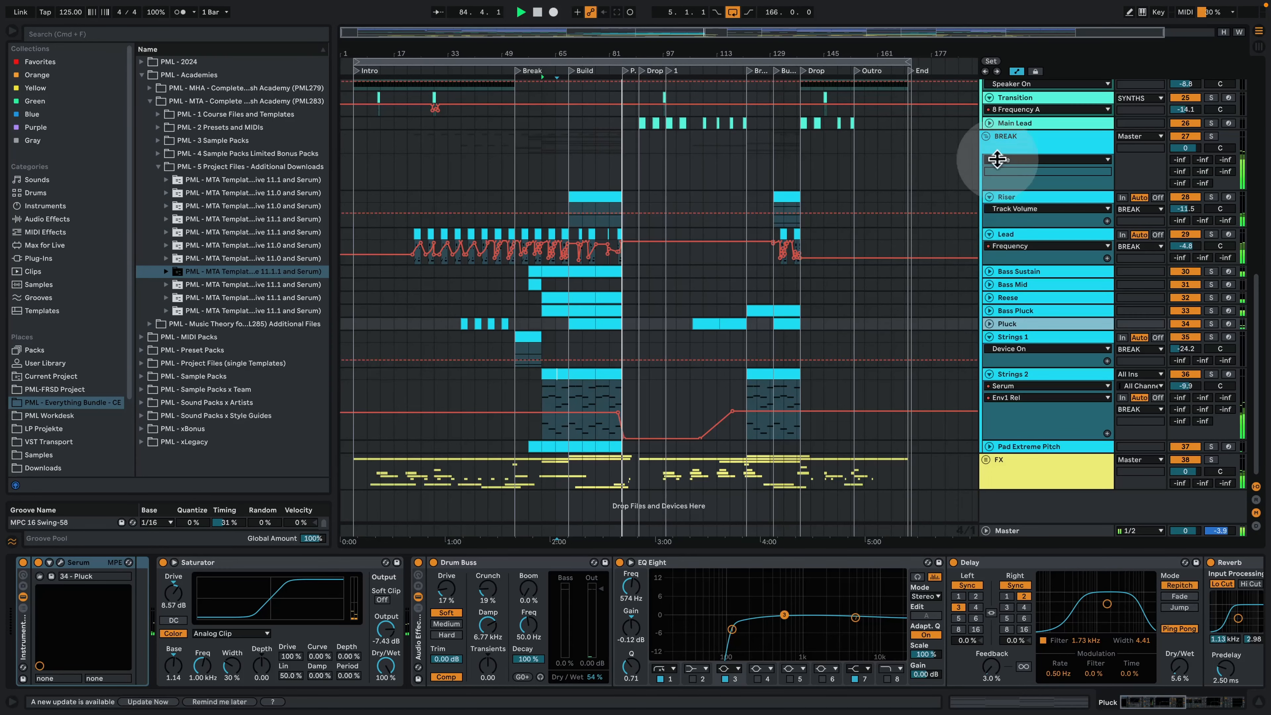
click(986, 138)
scroll(914, 275, up, 10)
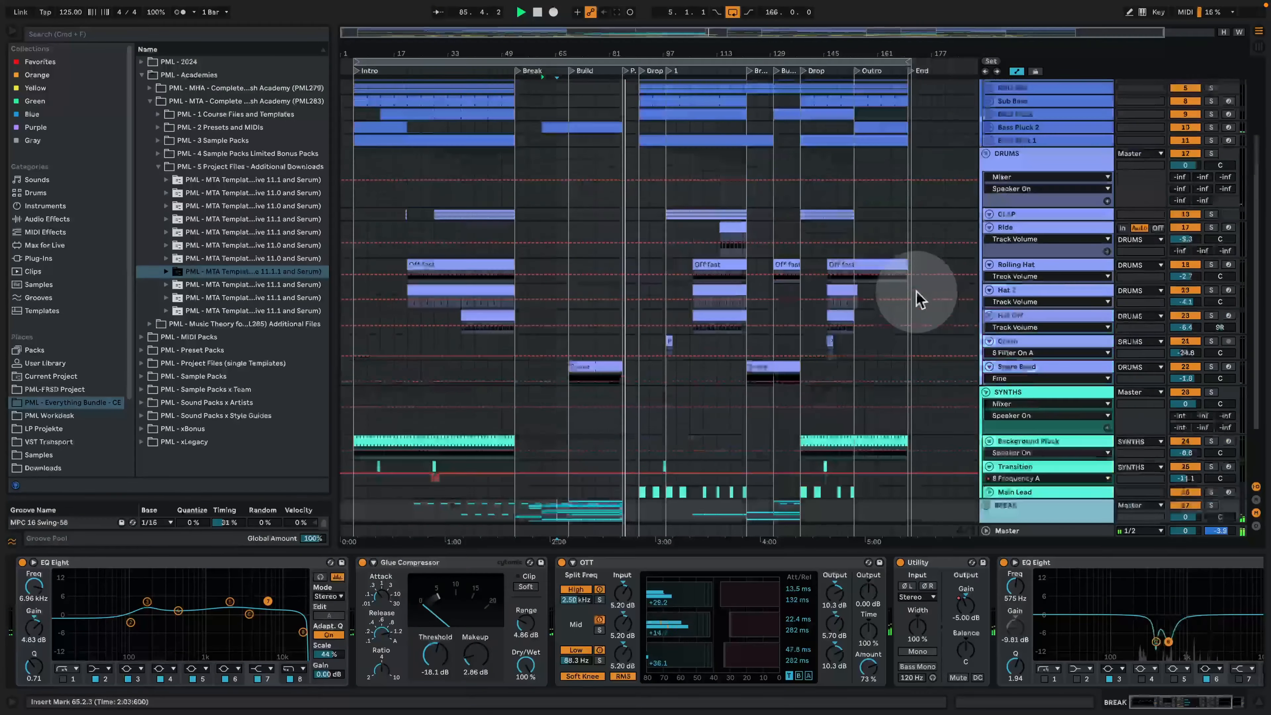
click(985, 153)
scroll(873, 295, up, 5)
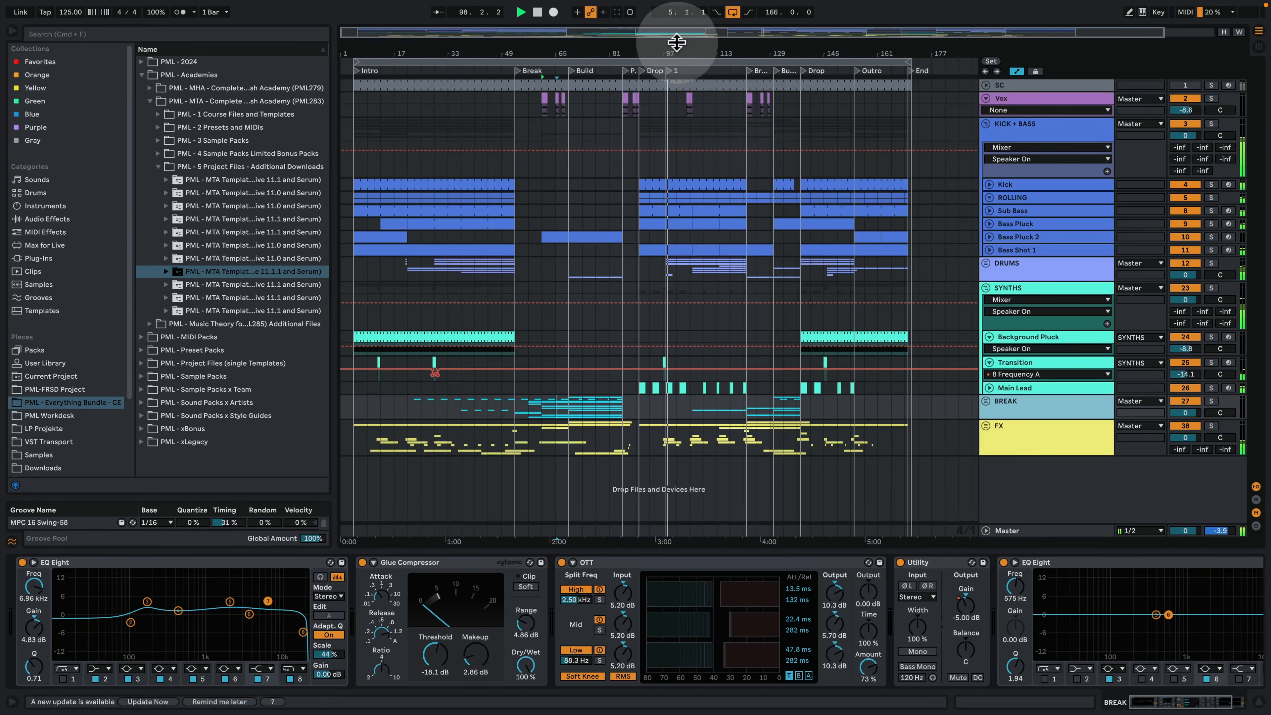
Step: Expand the DRUMS group to review its clips across the drops while the track plays, and collapse it again
drag(684, 46, 708, 52)
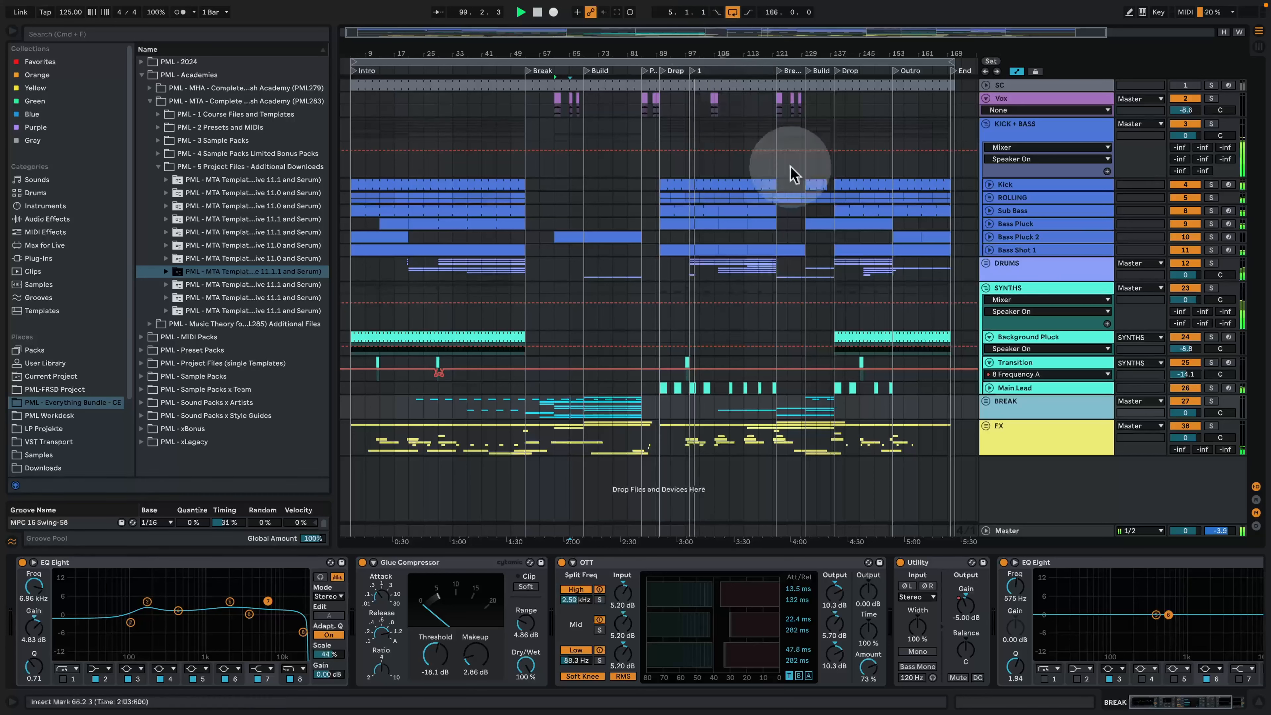
click(985, 263)
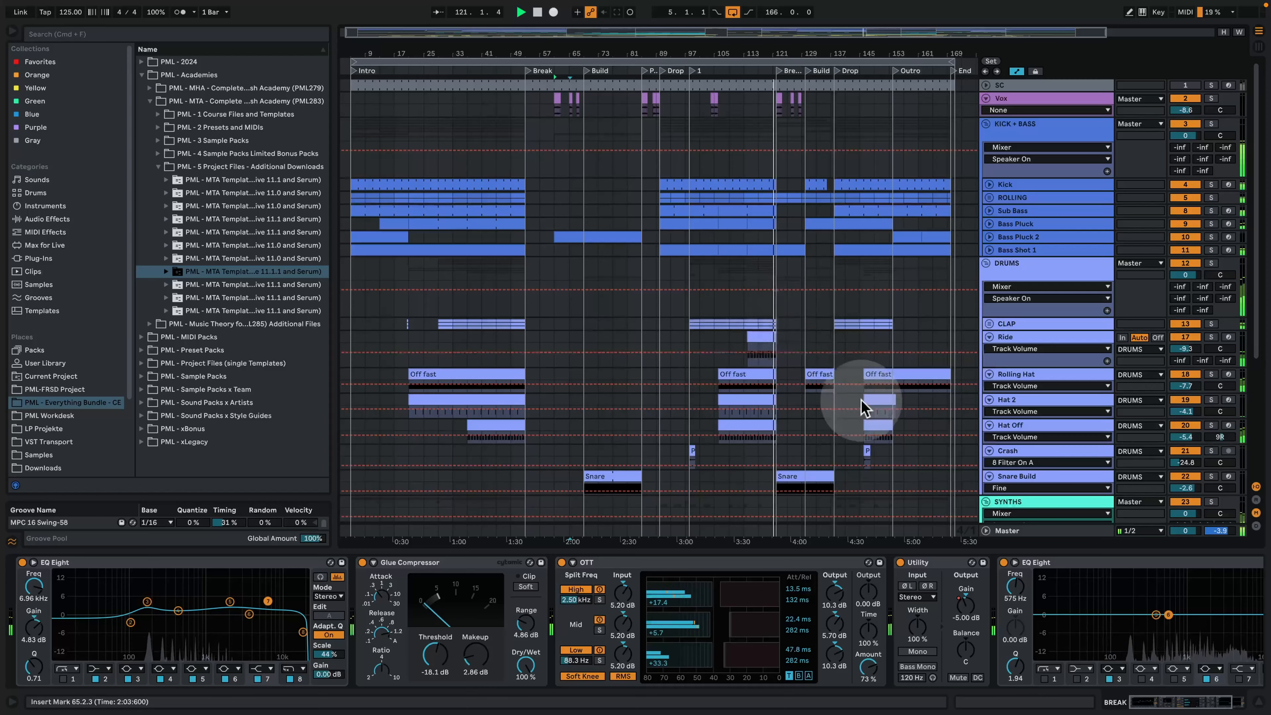
scroll(851, 381, down, 2)
click(985, 210)
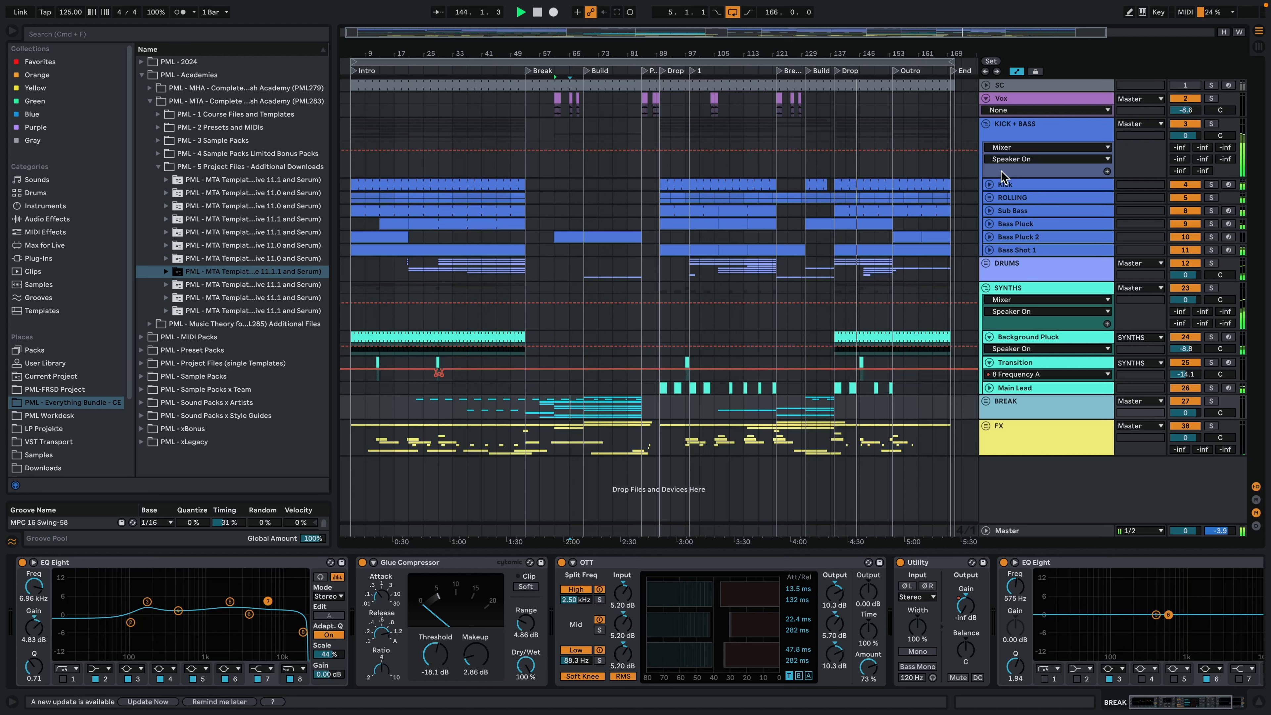
click(652, 190)
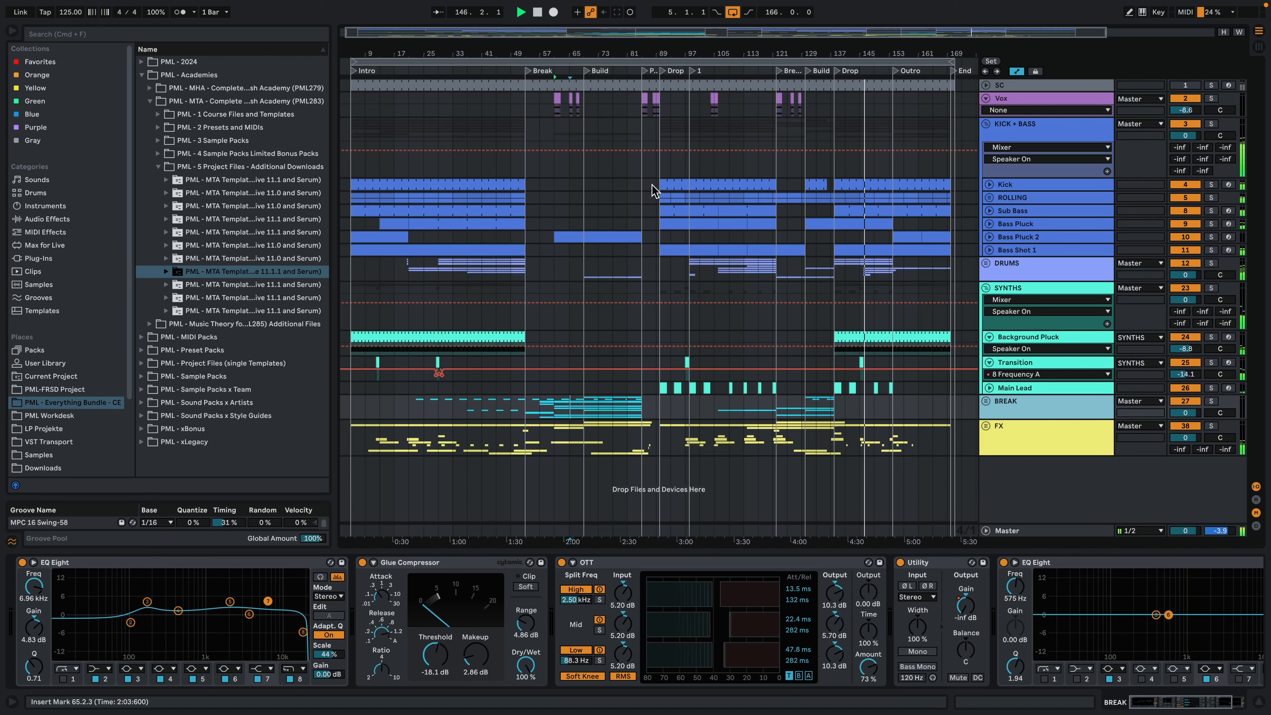
Step: Expand the DRUMS group for the outro, hide the device chain, and stop playback at the track's end
click(985, 264)
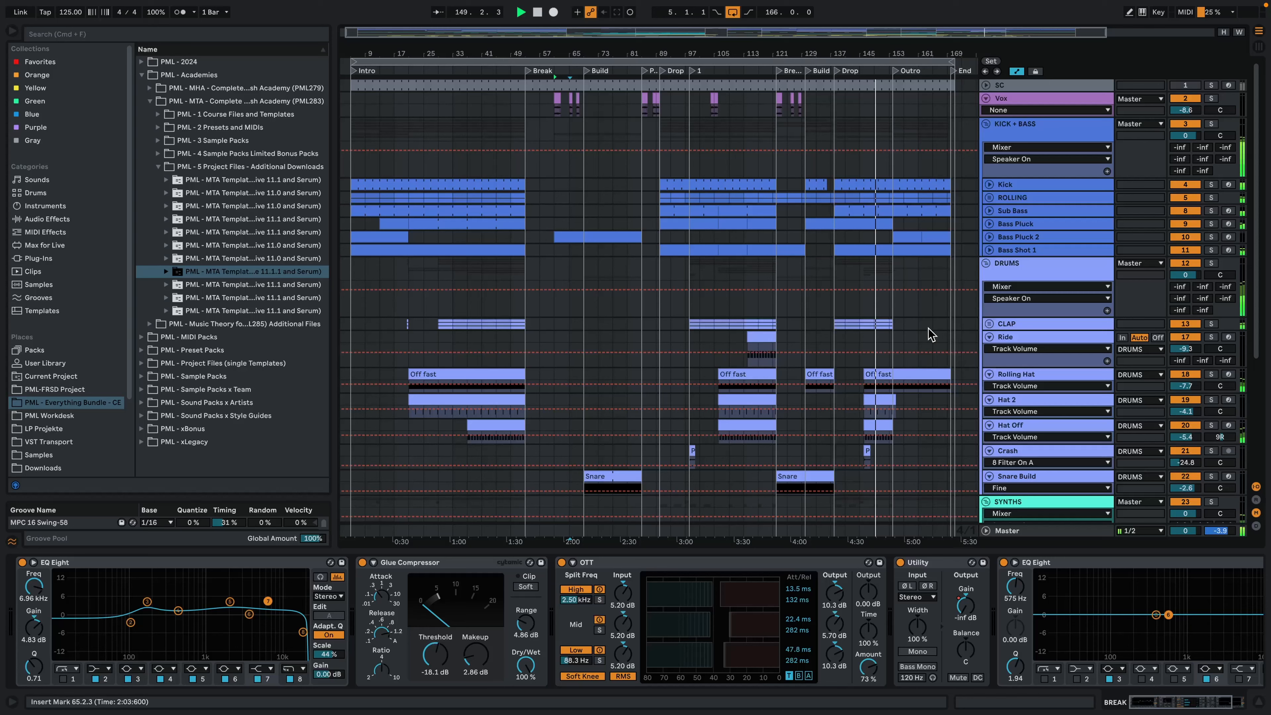
scroll(928, 334, down, 4)
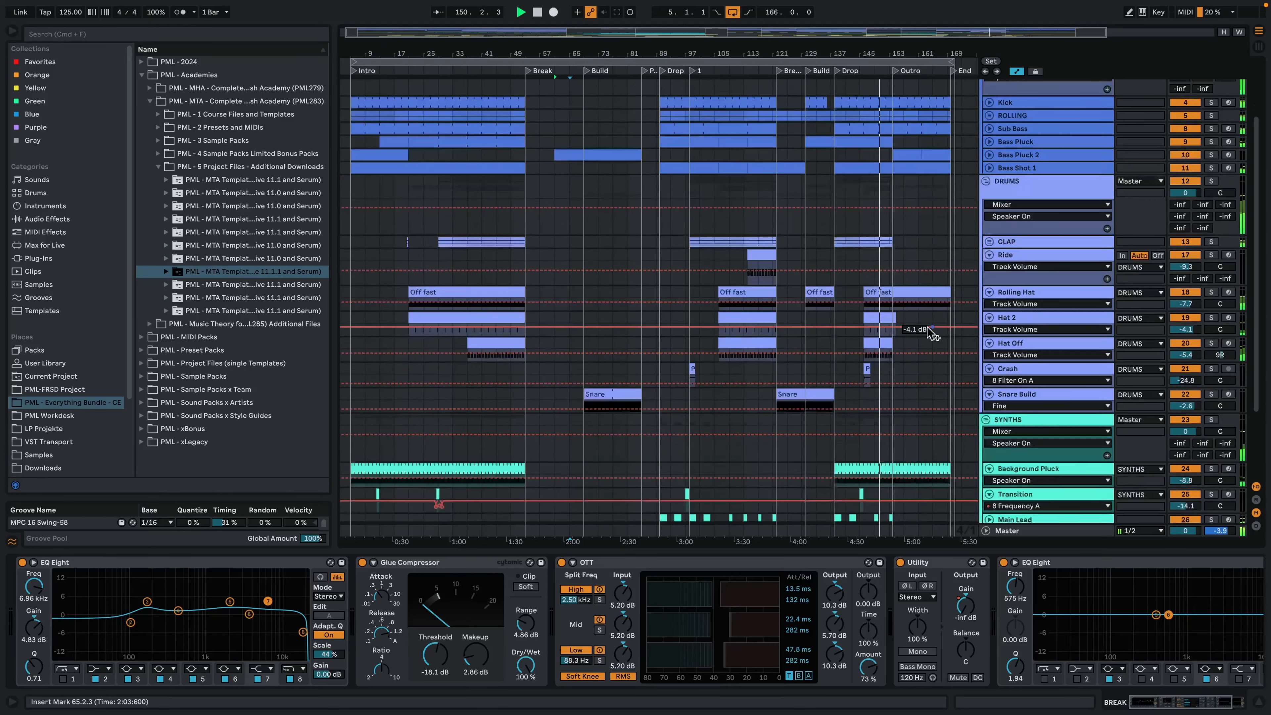
scroll(928, 334, down, 4)
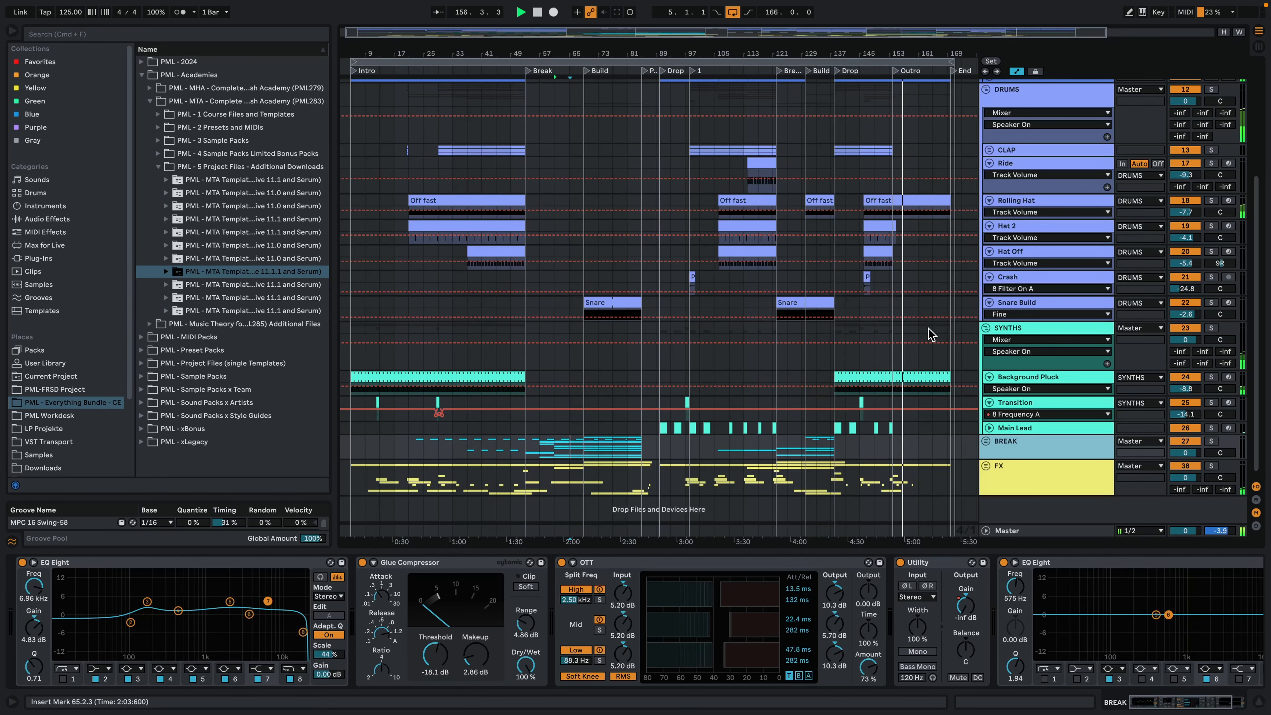
click(1258, 704)
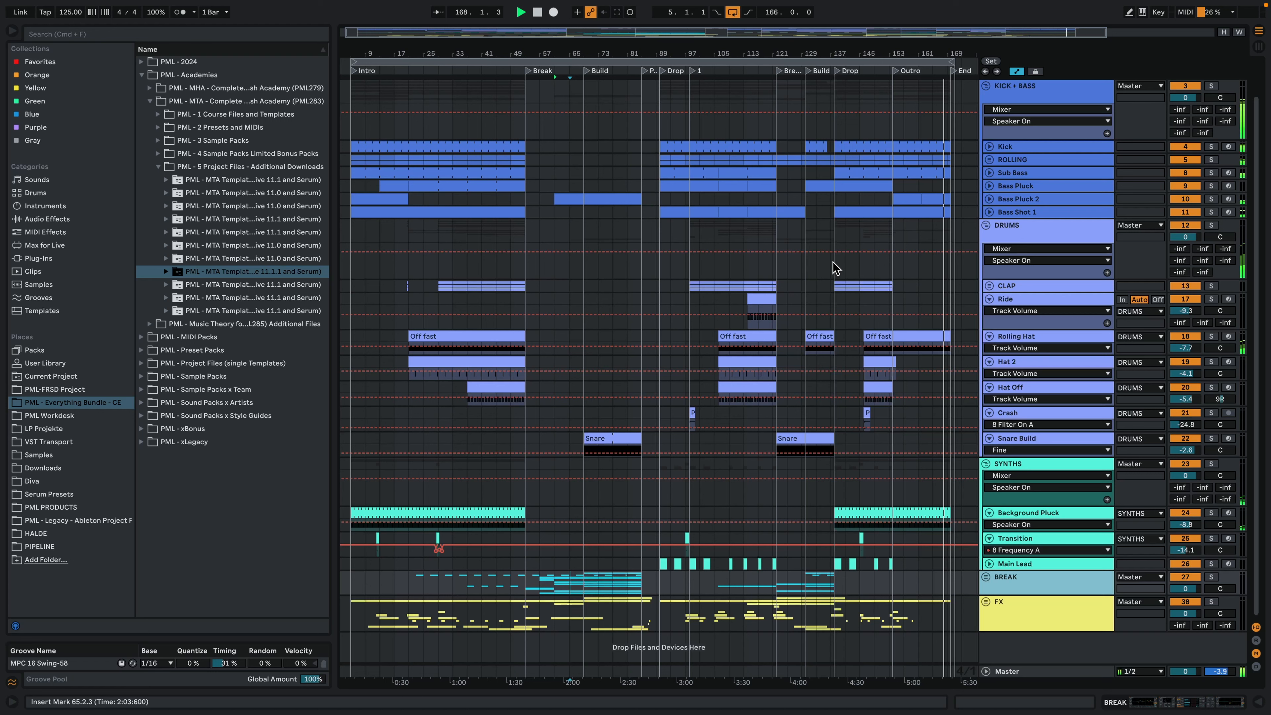
click(824, 289)
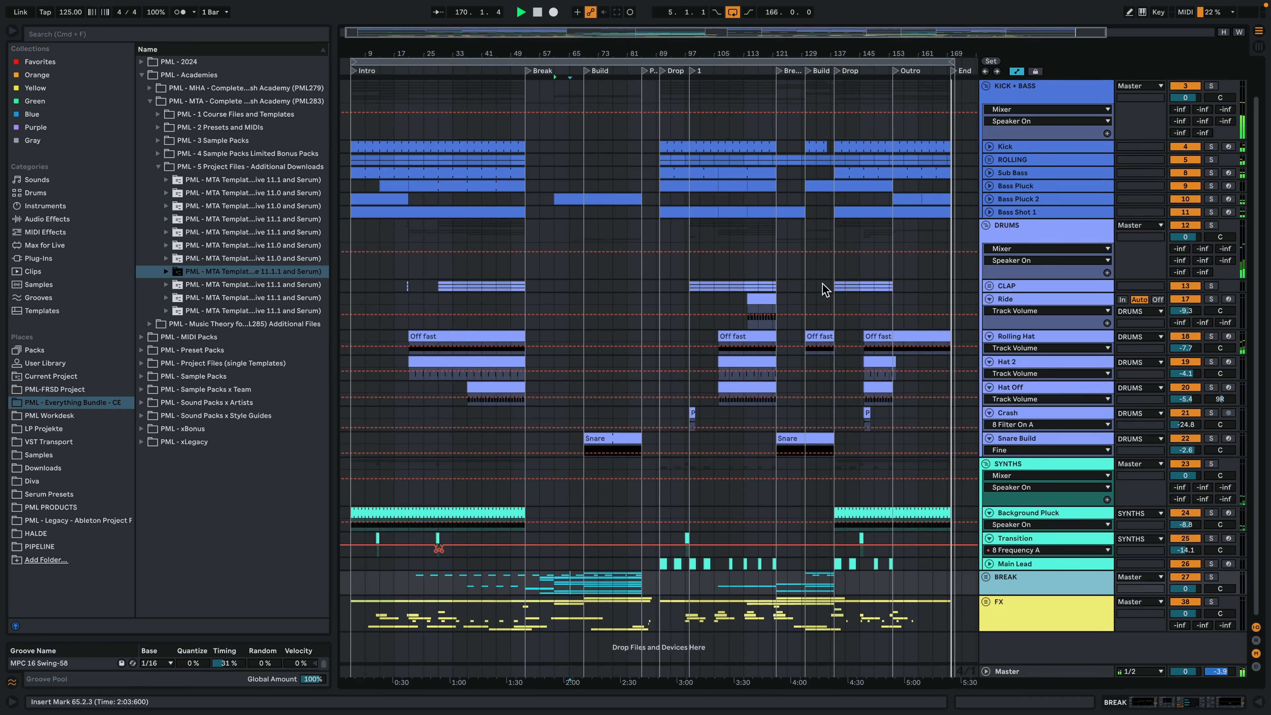
click(817, 291)
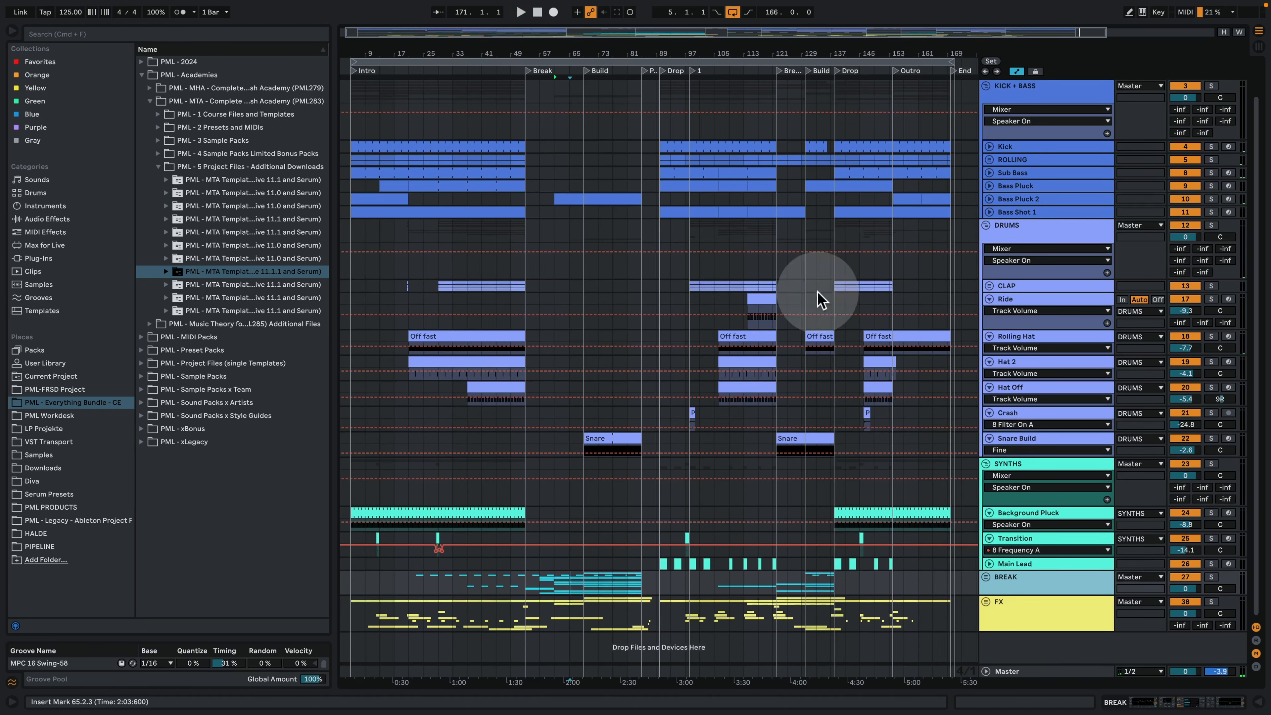